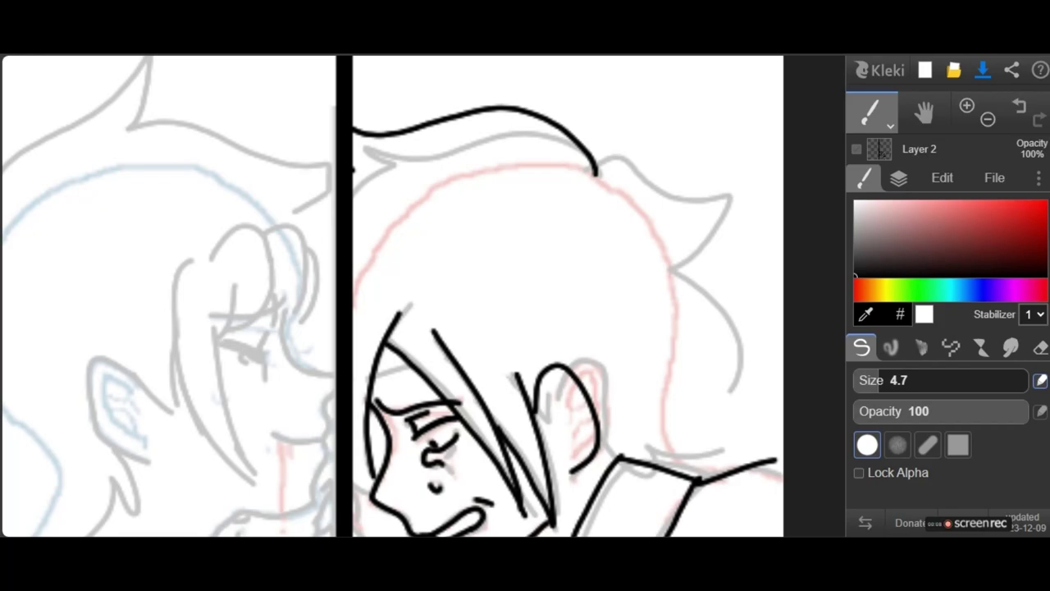
Ink the spiked tuft at the back of the right-panel character's hair, following the grey sketch.
{"action": "mouse_move", "coordinate": [707, 198]}
{"action": "left_mouse_down"}
{"action": "mouse_move", "coordinate": [715, 244]}
{"action": "mouse_move", "coordinate": [695, 316]}
{"action": "left_mouse_up"}
{"action": "scroll", "coordinate": [418, 295], "scroll_direction": "down", "scroll_amount": 2}
{"action": "left_click_drag", "start_coordinate": [658, 189], "coordinate": [674, 262]}
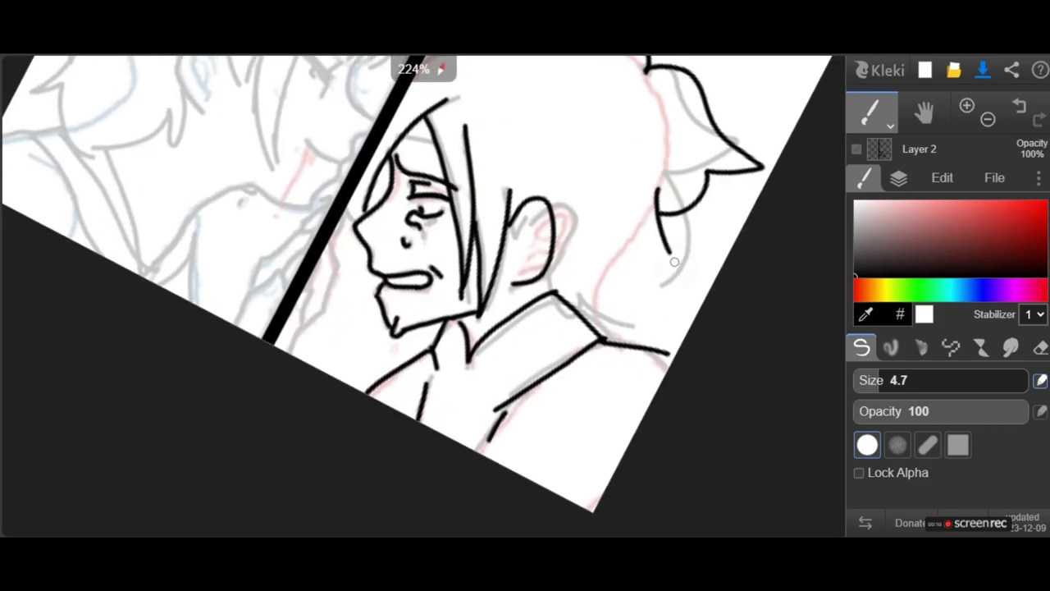
Ink the lower back curls and the inner hair strands of the right-panel character down to the collar.
{"action": "scroll", "coordinate": [575, 248], "scroll_direction": "up", "scroll_amount": 5}
{"action": "left_click_drag", "start_coordinate": [530, 336], "coordinate": [628, 435]}
{"action": "left_click_drag", "start_coordinate": [725, 120], "coordinate": [740, 328]}
{"action": "scroll", "coordinate": [680, 347], "scroll_direction": "down", "scroll_amount": 5}
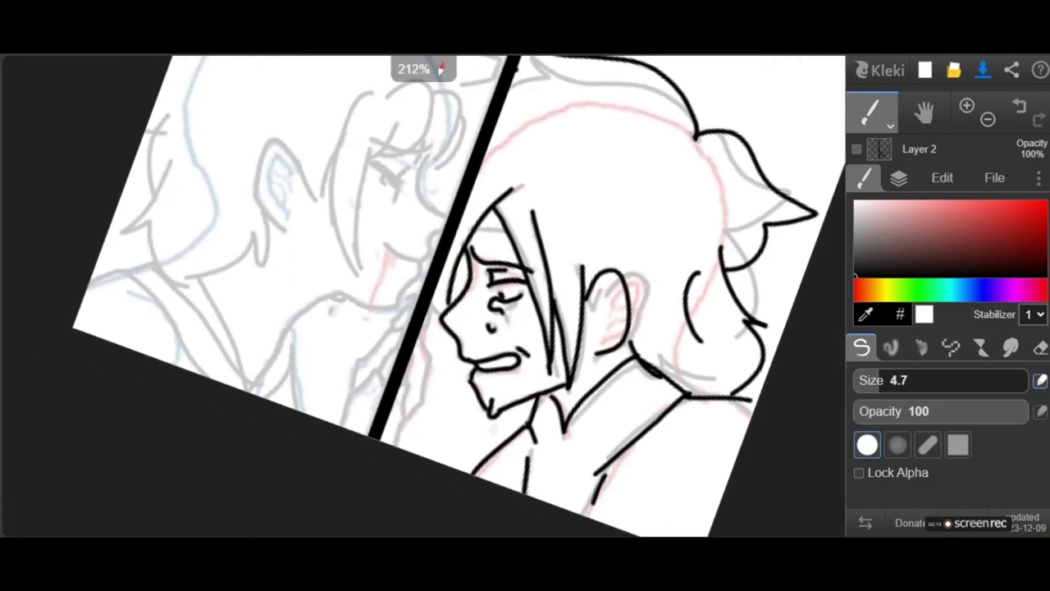
{"action": "left_click_drag", "start_coordinate": [519, 113], "coordinate": [523, 174]}
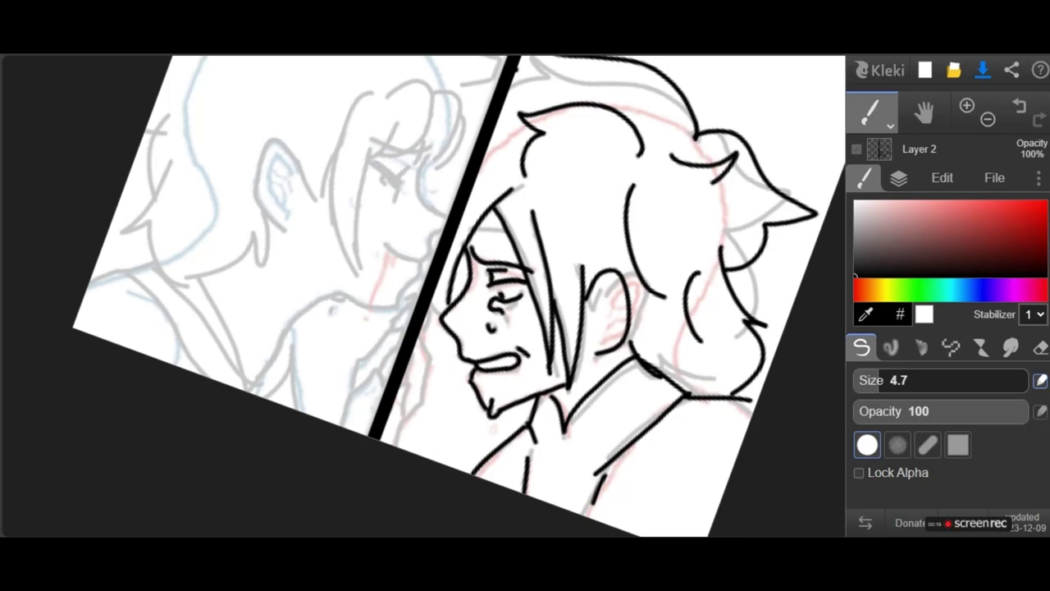
{"action": "scroll", "coordinate": [423, 296], "scroll_direction": "down", "scroll_amount": 2}
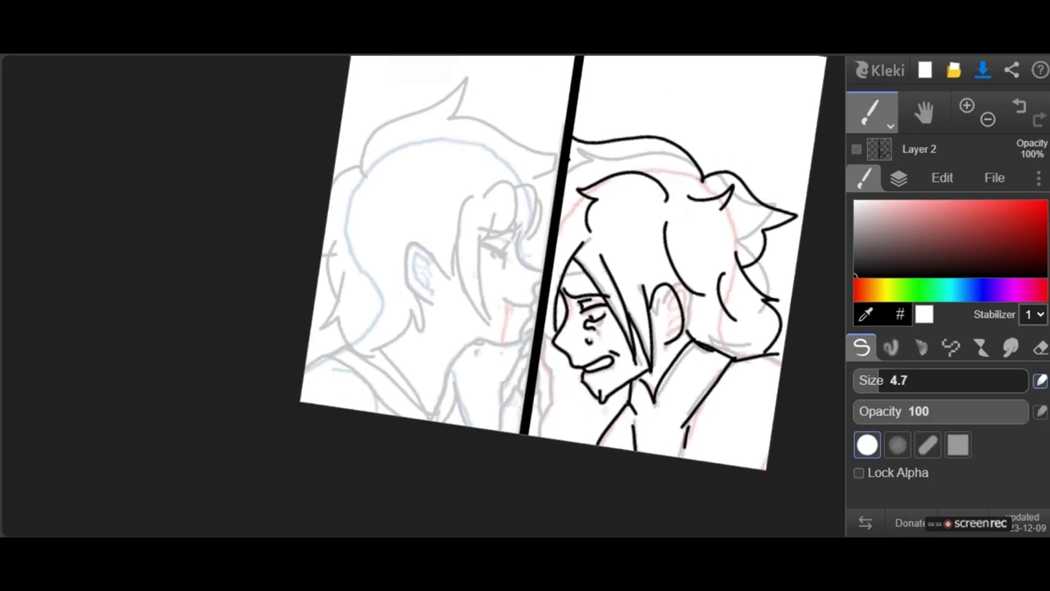
Ink the two rounded fringe locks above the left-panel character's eye, including the short inner strand.
{"action": "scroll", "coordinate": [423, 296], "scroll_direction": "up", "scroll_amount": 2}
{"action": "scroll", "coordinate": [439, 296], "scroll_direction": "up", "scroll_amount": 2}
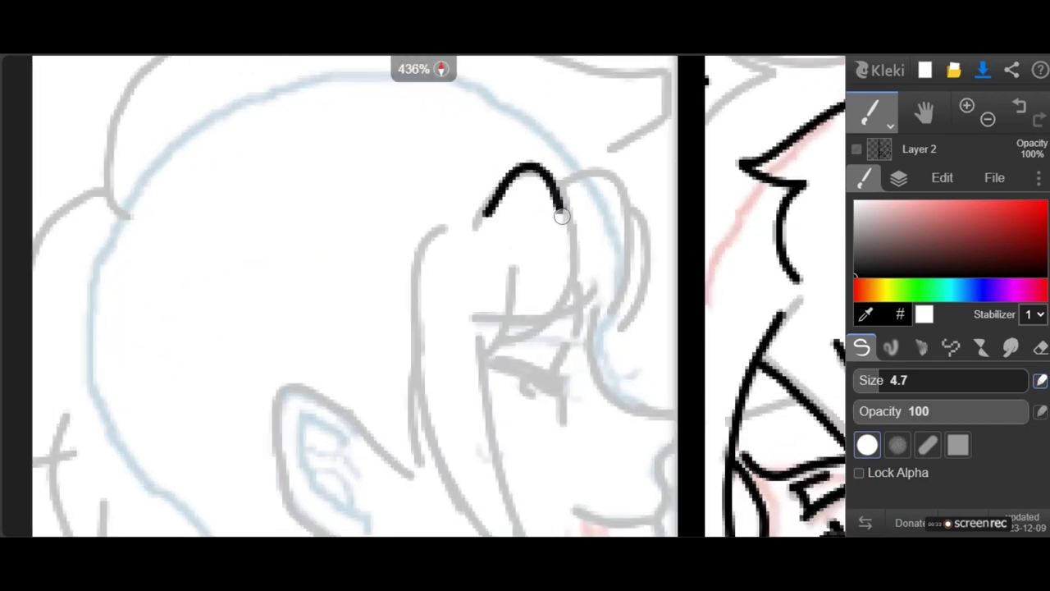
{"action": "left_click_drag", "start_coordinate": [561, 215], "coordinate": [522, 328]}
{"action": "left_click_drag", "start_coordinate": [519, 270], "coordinate": [507, 326]}
{"action": "left_click_drag", "start_coordinate": [561, 190], "coordinate": [580, 322]}
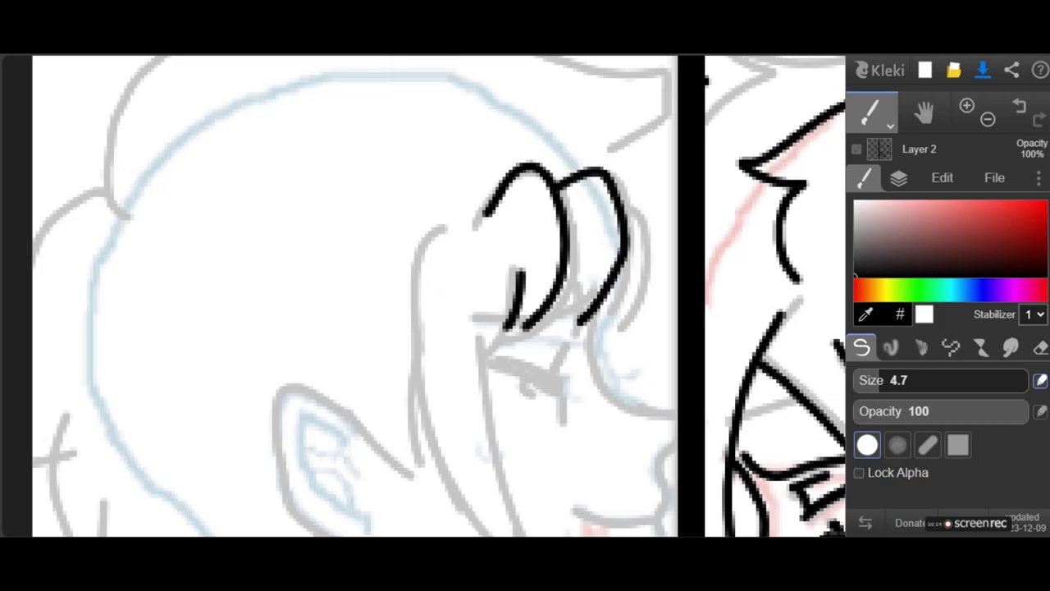
Ink the long pointed side lock framing the left-panel character's face, undoing and redrawing the front edge until it meets the tip.
{"action": "scroll", "coordinate": [423, 295], "scroll_direction": "down", "scroll_amount": 1}
{"action": "left_click_drag", "start_coordinate": [503, 168], "coordinate": [465, 474]}
{"action": "left_click_drag", "start_coordinate": [472, 398], "coordinate": [537, 241]}
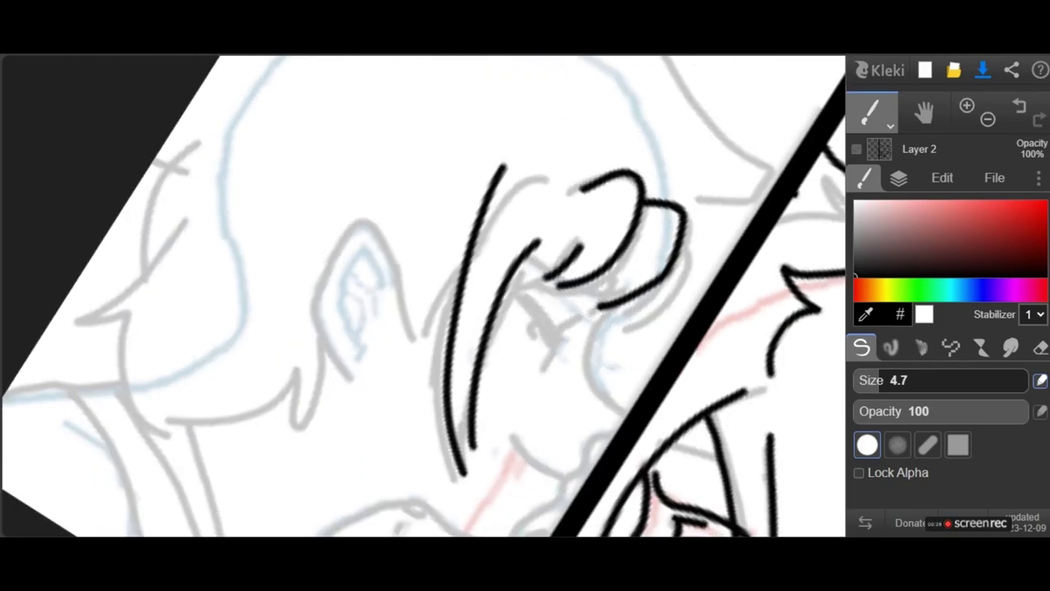
{"action": "scroll", "coordinate": [424, 295], "scroll_direction": "down", "scroll_amount": 3}
{"action": "scroll", "coordinate": [424, 295], "scroll_direction": "up", "scroll_amount": 4}
{"action": "key", "text": "ctrl+z"}
{"action": "left_click_drag", "start_coordinate": [400, 93], "coordinate": [449, 419]}
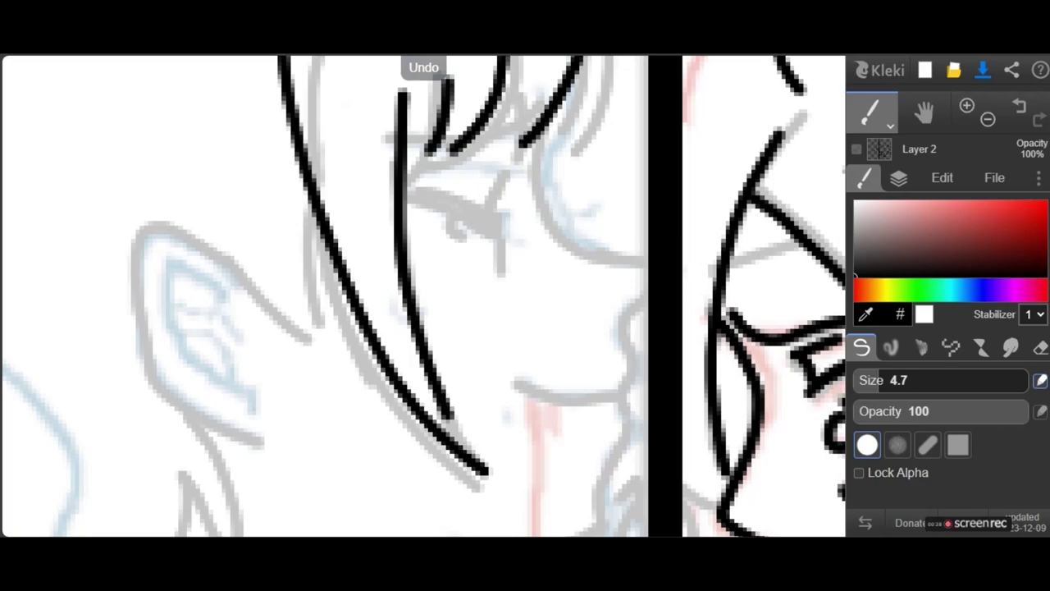
{"action": "scroll", "coordinate": [484, 361], "scroll_direction": "down", "scroll_amount": 1}
{"action": "key", "text": "ctrl+z"}
{"action": "mouse_move", "coordinate": [626, 110]}
{"action": "left_mouse_down"}
{"action": "mouse_move", "coordinate": [511, 267]}
{"action": "mouse_move", "coordinate": [454, 447]}
{"action": "left_mouse_up"}
{"action": "scroll", "coordinate": [423, 295], "scroll_direction": "down", "scroll_amount": 3}
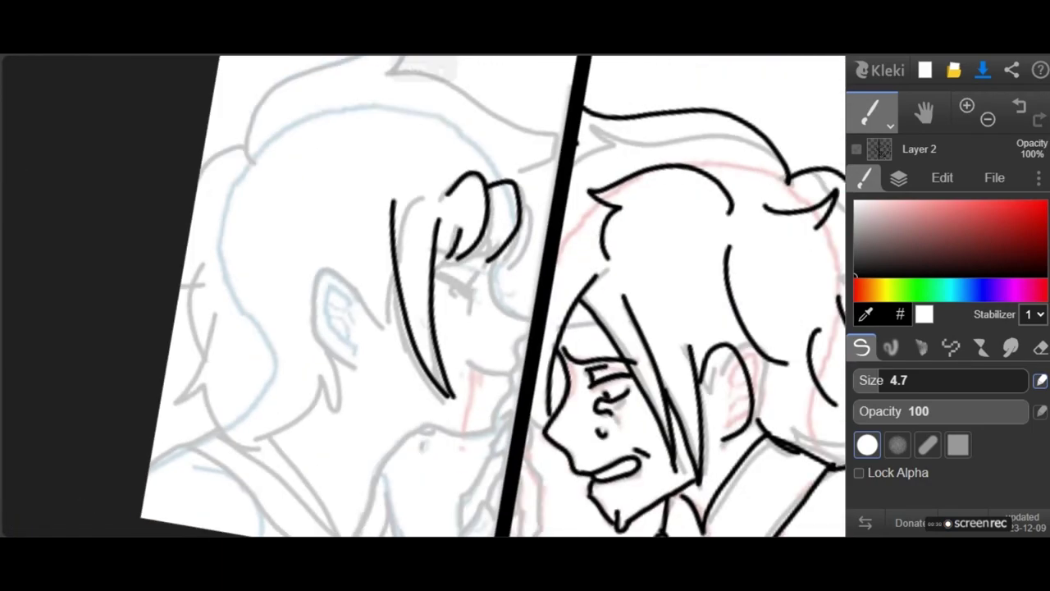
Ink the left-panel character's face profile from the nose bridge through the lips to the chin.
{"action": "scroll", "coordinate": [423, 295], "scroll_direction": "up", "scroll_amount": 3}
{"action": "mouse_move", "coordinate": [466, 239]}
{"action": "left_mouse_down"}
{"action": "mouse_move", "coordinate": [472, 303]}
{"action": "mouse_move", "coordinate": [556, 352]}
{"action": "left_mouse_up"}
{"action": "scroll", "coordinate": [566, 352], "scroll_direction": "up", "scroll_amount": 2}
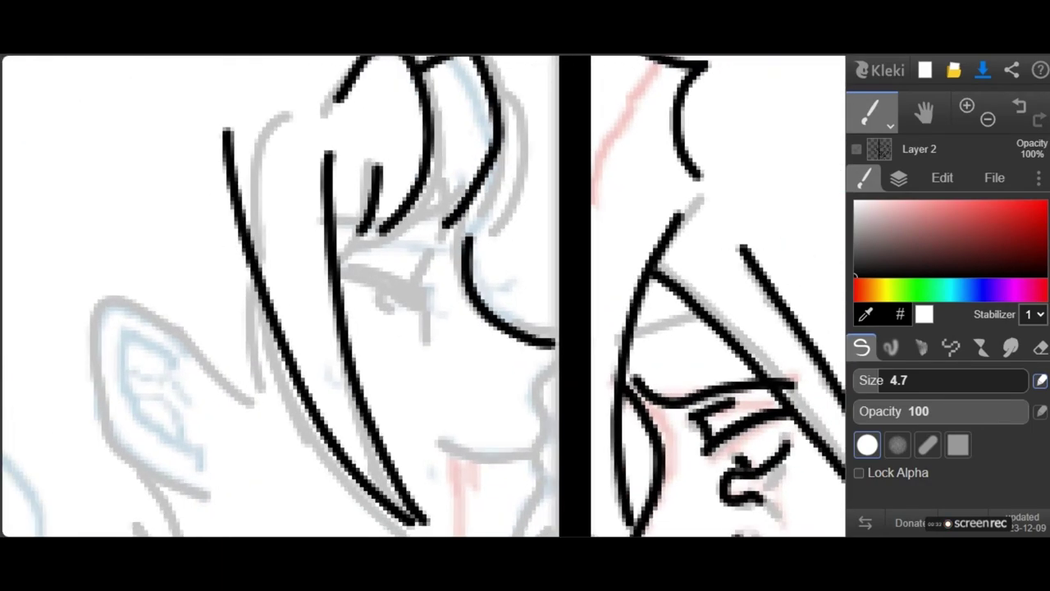
{"action": "left_click_drag", "start_coordinate": [617, 232], "coordinate": [552, 414]}
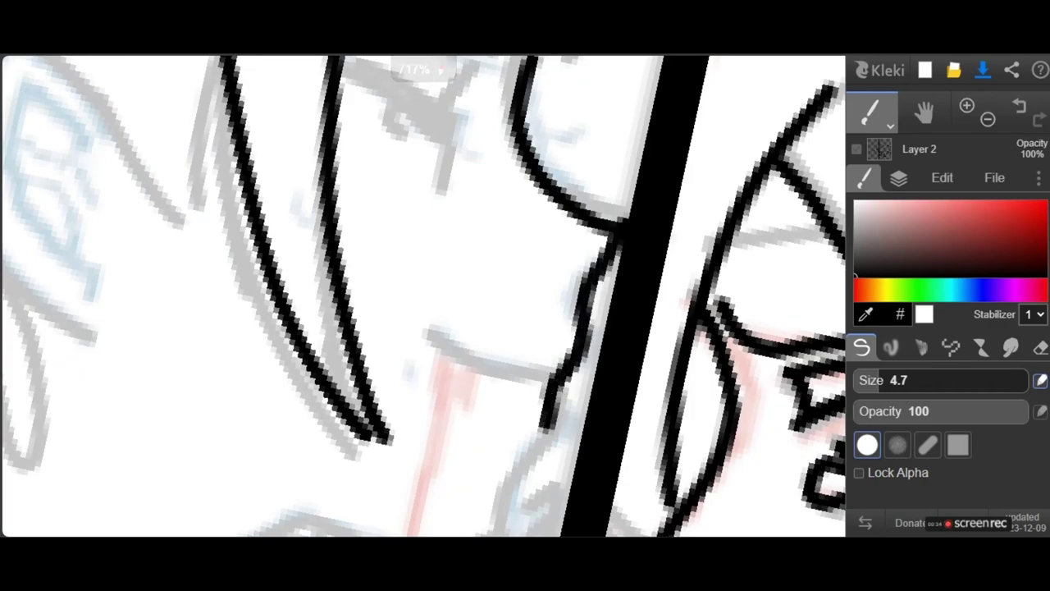
{"action": "scroll", "coordinate": [552, 414], "scroll_direction": "down", "scroll_amount": 2}
{"action": "scroll", "coordinate": [423, 295], "scroll_direction": "down", "scroll_amount": 2}
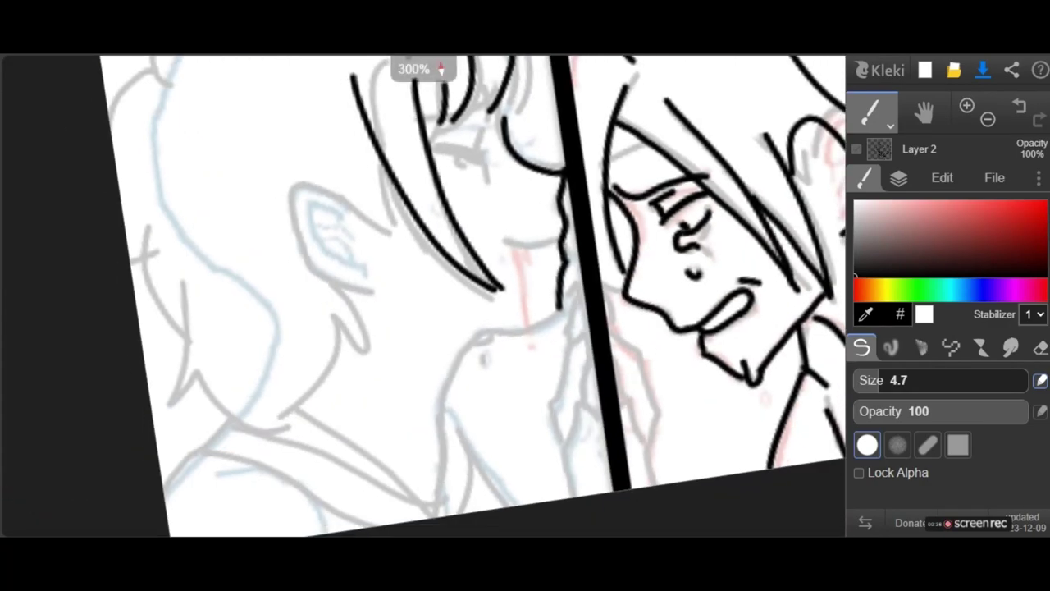
Ink the left-panel character's jaw underside and the front of the neck down toward the collar.
{"action": "scroll", "coordinate": [423, 295], "scroll_direction": "up", "scroll_amount": 3}
{"action": "mouse_move", "coordinate": [559, 305]}
{"action": "left_mouse_down"}
{"action": "mouse_move", "coordinate": [673, 216]}
{"action": "mouse_move", "coordinate": [524, 341]}
{"action": "left_mouse_up"}
{"action": "scroll", "coordinate": [423, 296], "scroll_direction": "down", "scroll_amount": 1}
{"action": "mouse_move", "coordinate": [579, 233]}
{"action": "left_mouse_down"}
{"action": "mouse_move", "coordinate": [540, 288]}
{"action": "mouse_move", "coordinate": [489, 461]}
{"action": "left_mouse_up"}
{"action": "scroll", "coordinate": [489, 461], "scroll_direction": "down", "scroll_amount": 2}
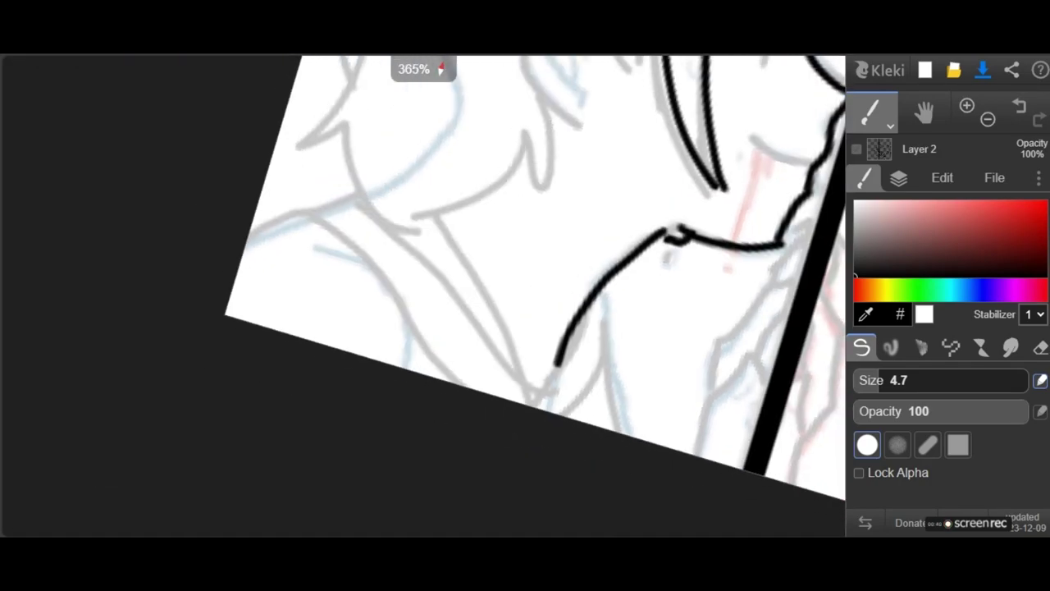
{"action": "scroll", "coordinate": [489, 461], "scroll_direction": "up", "scroll_amount": 4}
{"action": "mouse_move", "coordinate": [275, 316]}
{"action": "left_mouse_down"}
{"action": "mouse_move", "coordinate": [327, 246]}
{"action": "mouse_move", "coordinate": [679, 305]}
{"action": "mouse_move", "coordinate": [808, 347]}
{"action": "mouse_move", "coordinate": [401, 329]}
{"action": "mouse_move", "coordinate": [712, 423]}
{"action": "left_mouse_up"}
{"action": "scroll", "coordinate": [424, 296], "scroll_direction": "down", "scroll_amount": 2}
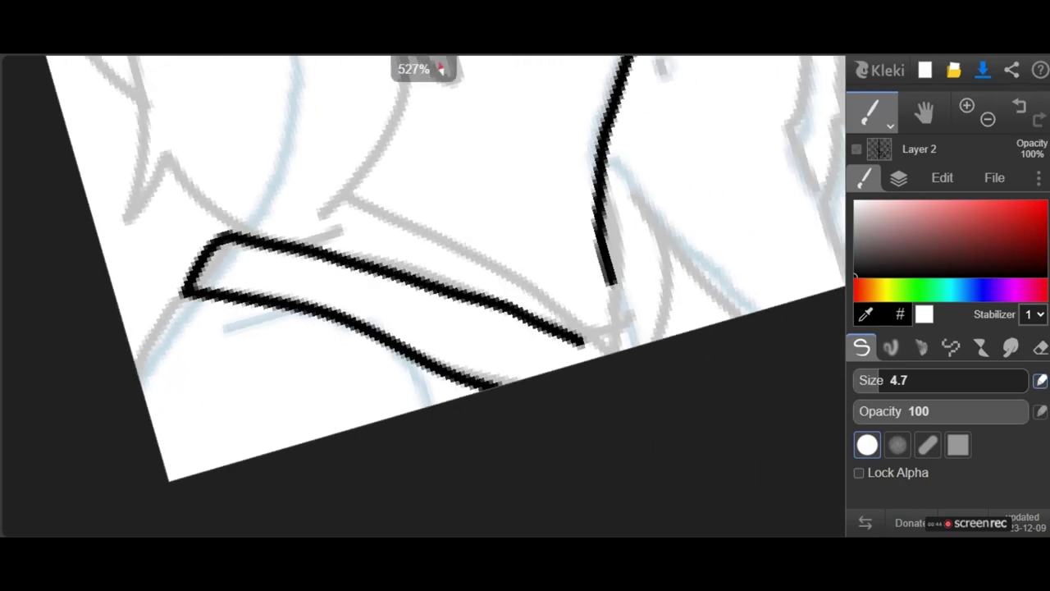
{"action": "key", "text": "ctrl+z"}
{"action": "key", "text": "ctrl+z"}
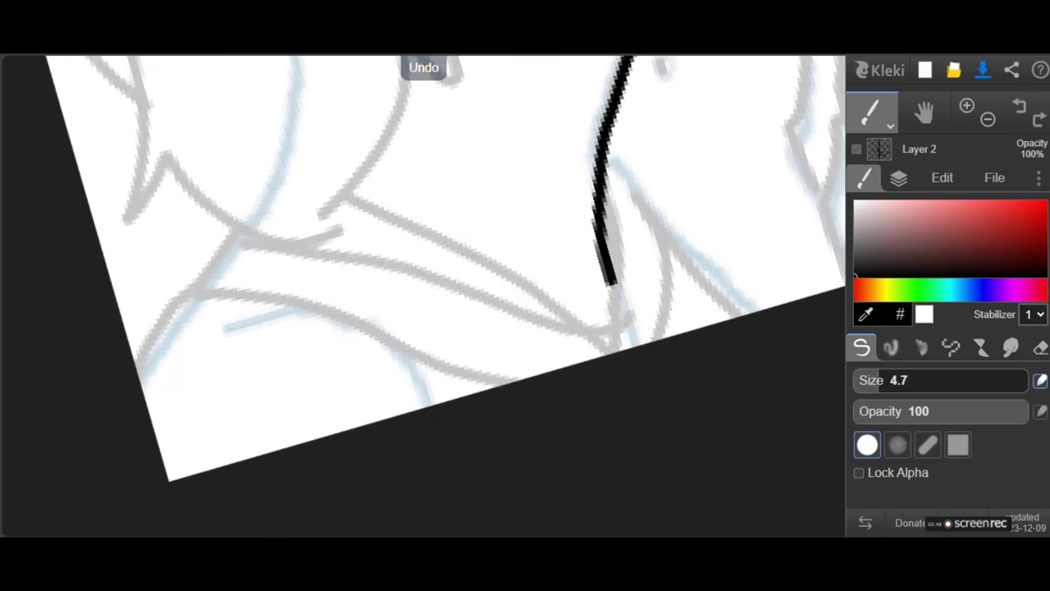
Ink the left-panel character's folded collar along both long edges and add the front collar flap beside the neck.
{"action": "left_click_drag", "start_coordinate": [245, 235], "coordinate": [555, 327]}
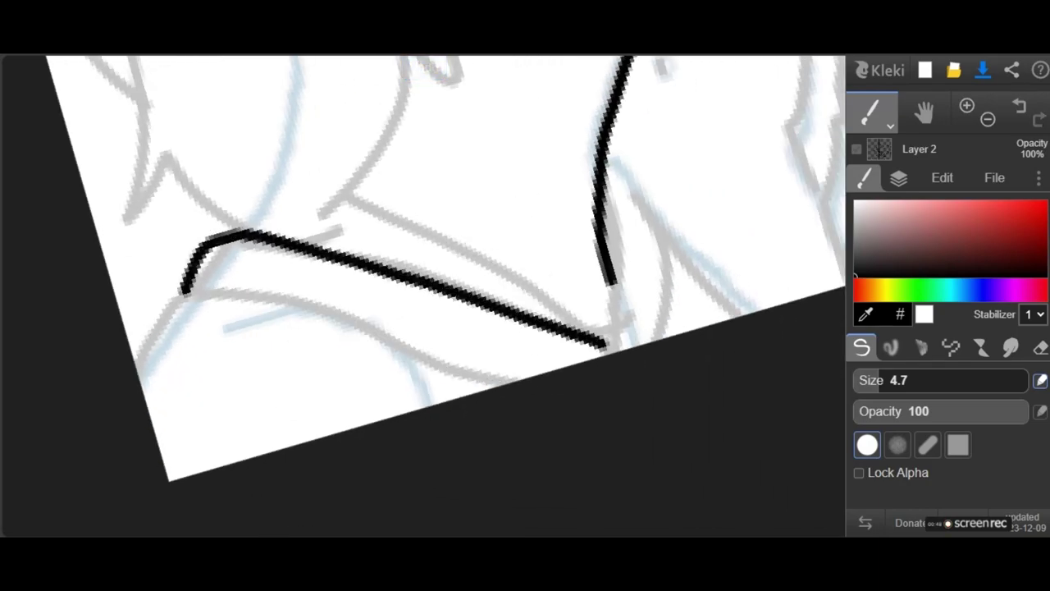
{"action": "left_click_drag", "start_coordinate": [186, 289], "coordinate": [523, 379]}
{"action": "mouse_move", "coordinate": [632, 176]}
{"action": "left_mouse_down"}
{"action": "mouse_move", "coordinate": [659, 338]}
{"action": "mouse_move", "coordinate": [603, 353]}
{"action": "left_mouse_up"}
{"action": "scroll", "coordinate": [423, 296], "scroll_direction": "down", "scroll_amount": 5}
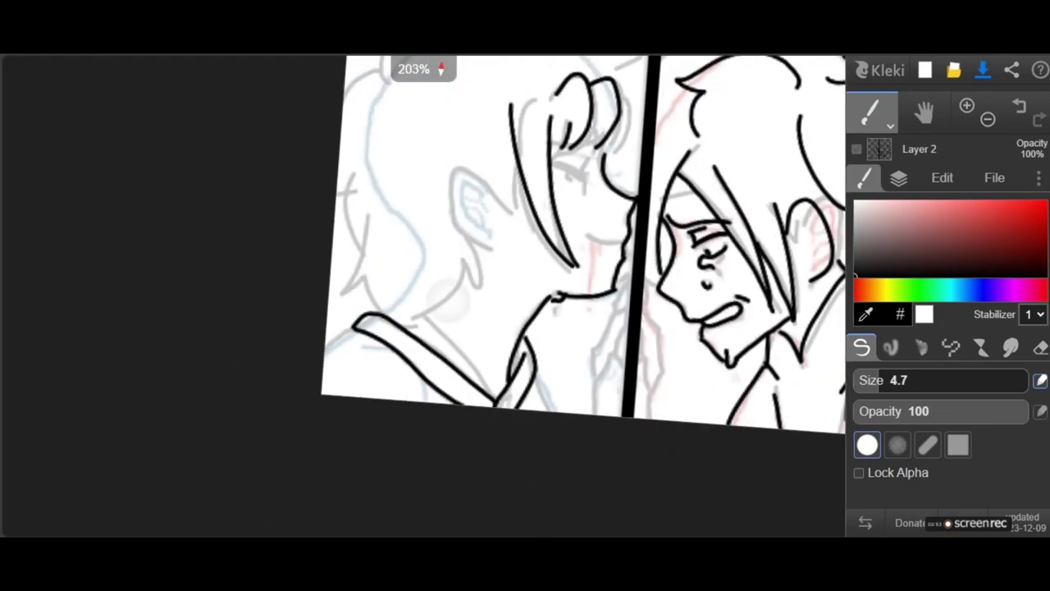
Ink the left-panel character's ear outline, the pointed sideburn in front of it and the neck line below it.
{"action": "scroll", "coordinate": [453, 302], "scroll_direction": "up", "scroll_amount": 5}
{"action": "scroll", "coordinate": [528, 263], "scroll_direction": "up", "scroll_amount": 1}
{"action": "mouse_move", "coordinate": [528, 263]}
{"action": "left_mouse_down"}
{"action": "mouse_move", "coordinate": [493, 199]}
{"action": "mouse_move", "coordinate": [451, 375]}
{"action": "mouse_move", "coordinate": [472, 388]}
{"action": "left_mouse_up"}
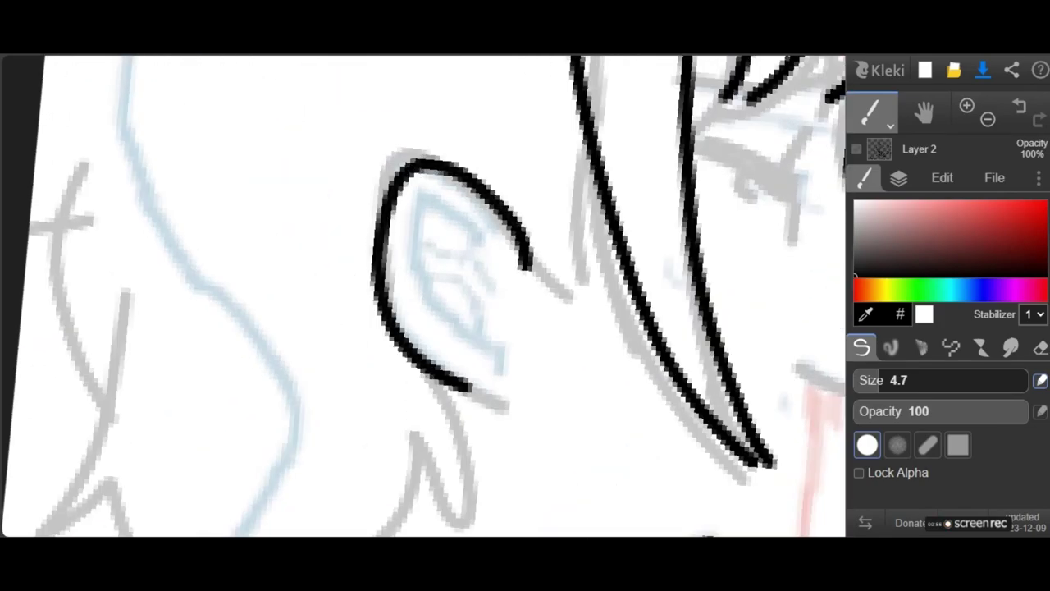
{"action": "left_click_drag", "start_coordinate": [578, 308], "coordinate": [592, 178]}
{"action": "scroll", "coordinate": [544, 230], "scroll_direction": "down", "scroll_amount": 4}
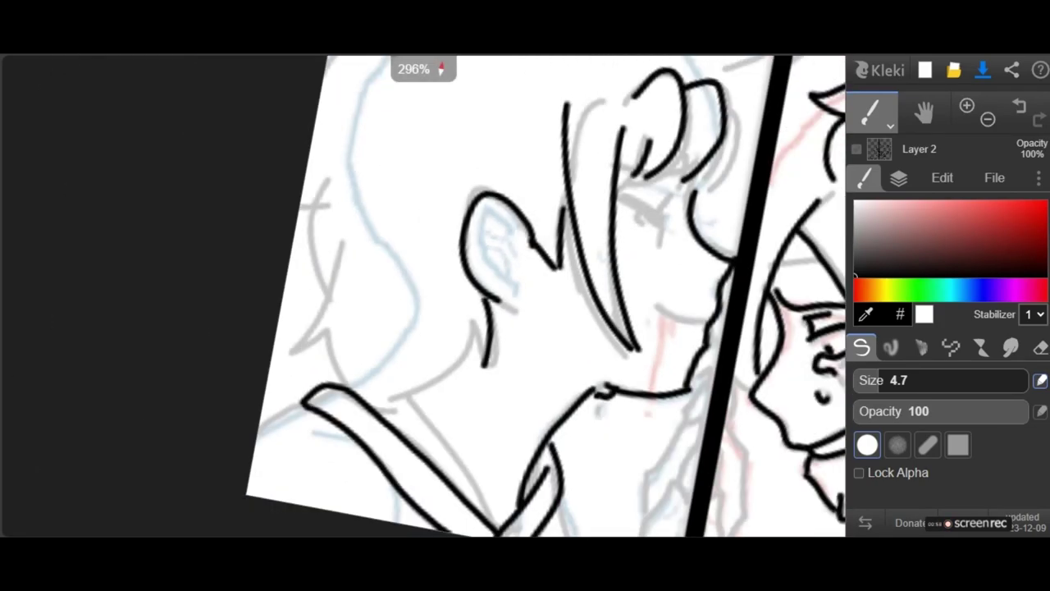
Ink the hairline curving along the left-panel character's nape and the inner collar edge below it.
{"action": "left_click_drag", "start_coordinate": [466, 366], "coordinate": [391, 400]}
{"action": "scroll", "coordinate": [615, 210], "scroll_direction": "down", "scroll_amount": 2}
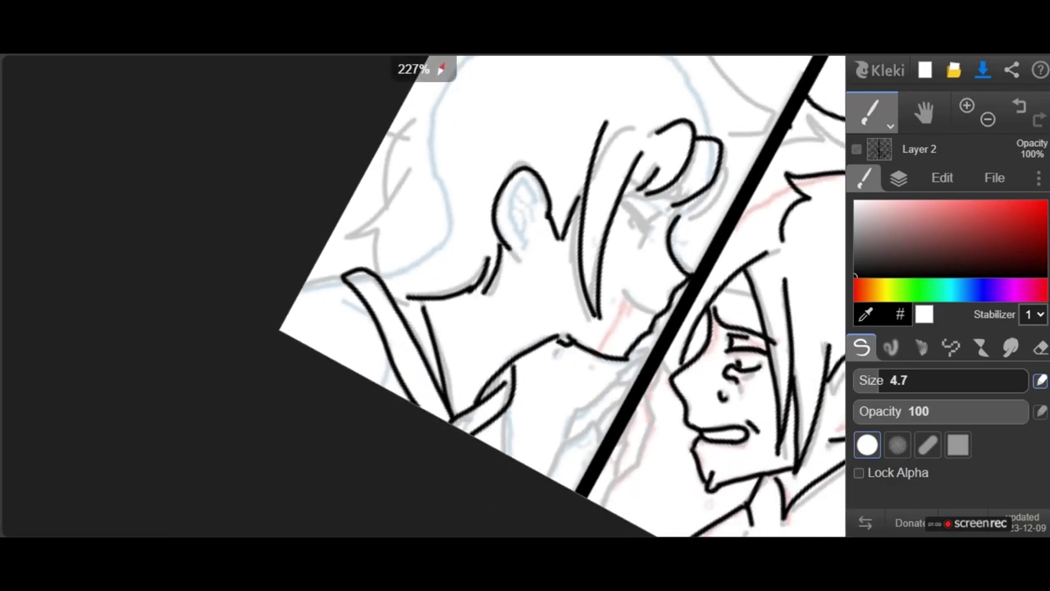
{"action": "scroll", "coordinate": [526, 246], "scroll_direction": "down", "scroll_amount": 2}
{"action": "scroll", "coordinate": [525, 271], "scroll_direction": "up", "scroll_amount": 4}
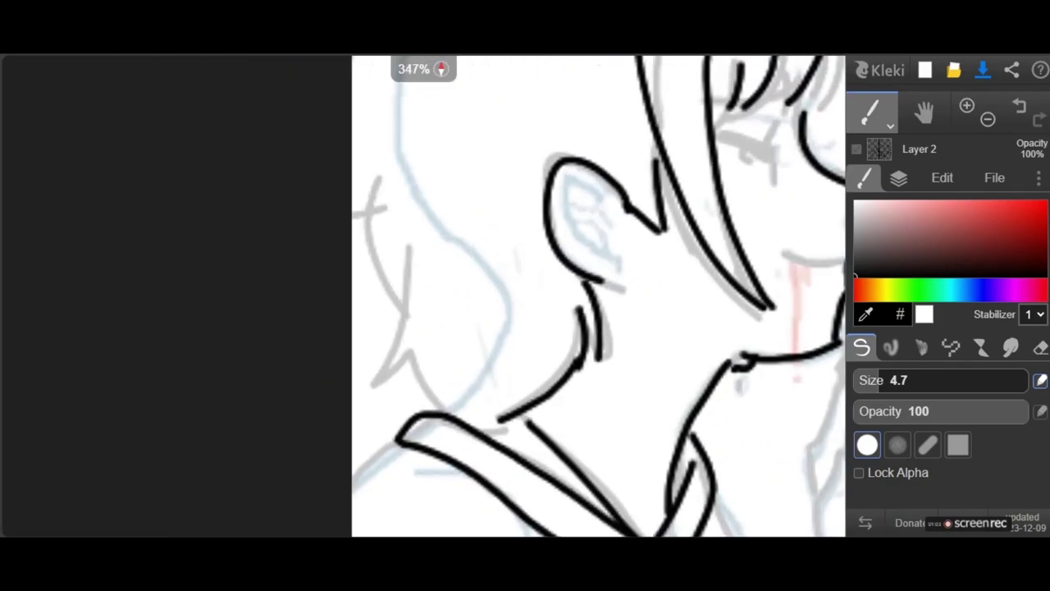
Ink the outer crown of the left-panel character's hair, including the pointed tuft on top.
{"action": "scroll", "coordinate": [599, 295], "scroll_direction": "down", "scroll_amount": 4}
{"action": "scroll", "coordinate": [599, 296], "scroll_direction": "up", "scroll_amount": 2}
{"action": "mouse_move", "coordinate": [443, 293]}
{"action": "left_mouse_down"}
{"action": "mouse_move", "coordinate": [564, 154]}
{"action": "mouse_move", "coordinate": [570, 197]}
{"action": "mouse_move", "coordinate": [583, 201]}
{"action": "mouse_move", "coordinate": [724, 194]}
{"action": "left_mouse_up"}
{"action": "left_click_drag", "start_coordinate": [574, 328], "coordinate": [703, 282]}
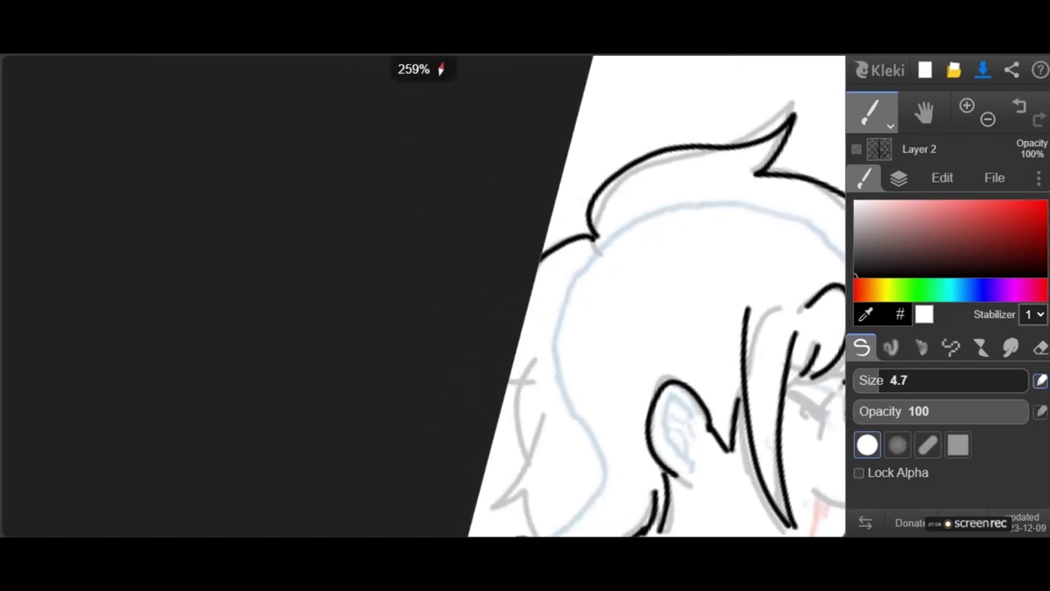
Ink the left-panel character's flicked back hair and shoulder line, undoing the last stray stroke.
{"action": "scroll", "coordinate": [705, 303], "scroll_direction": "down", "scroll_amount": 1}
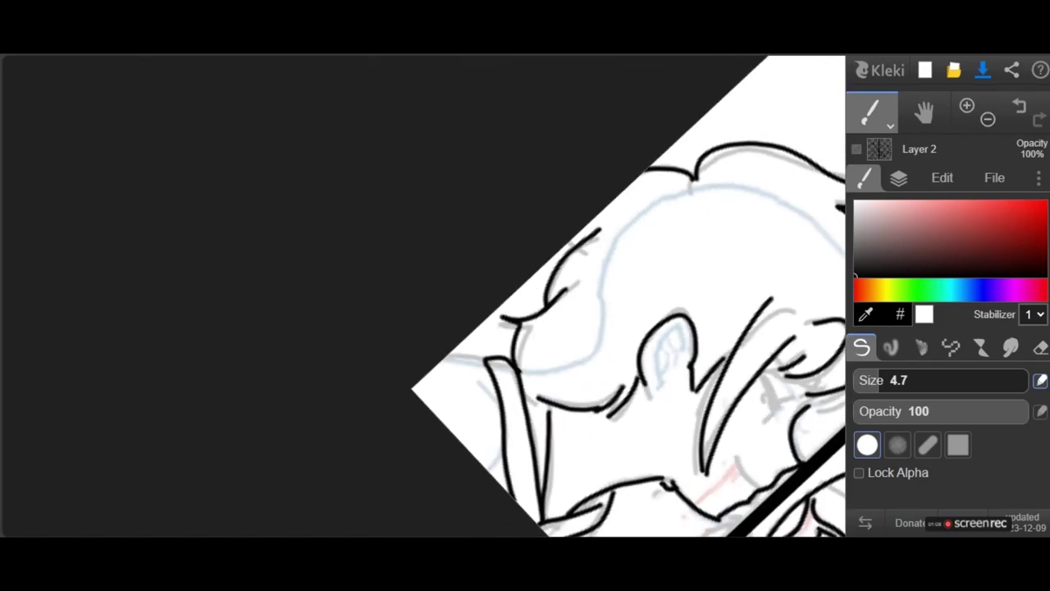
{"action": "scroll", "coordinate": [640, 295], "scroll_direction": "down", "scroll_amount": 4}
{"action": "scroll", "coordinate": [640, 295], "scroll_direction": "up", "scroll_amount": 5}
{"action": "scroll", "coordinate": [423, 295], "scroll_direction": "down", "scroll_amount": 3}
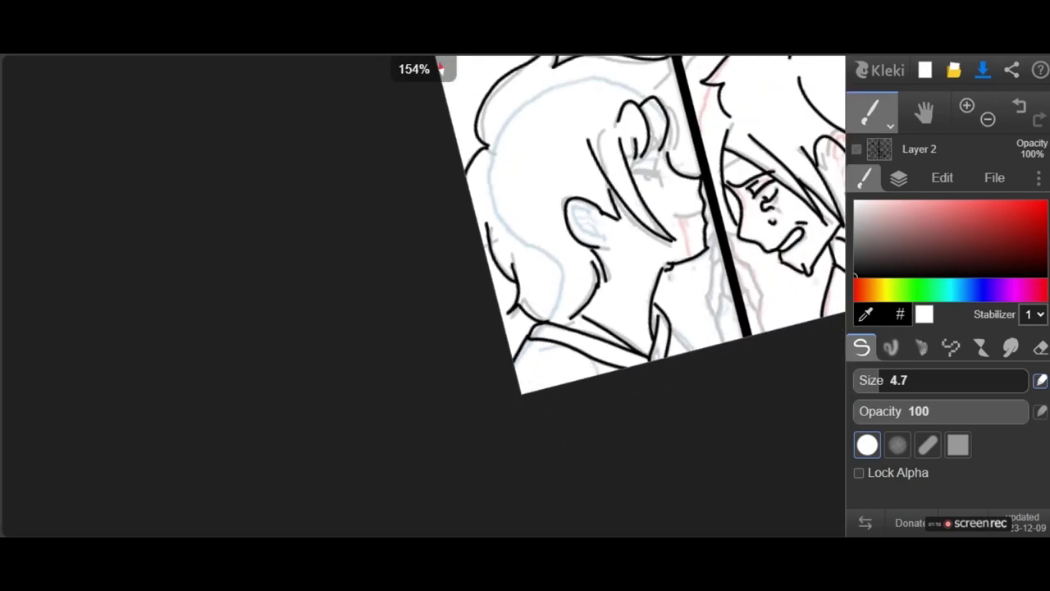
{"action": "scroll", "coordinate": [422, 296], "scroll_direction": "up", "scroll_amount": 5}
{"action": "key", "text": "ctrl+z"}
{"action": "scroll", "coordinate": [422, 296], "scroll_direction": "down", "scroll_amount": 3}
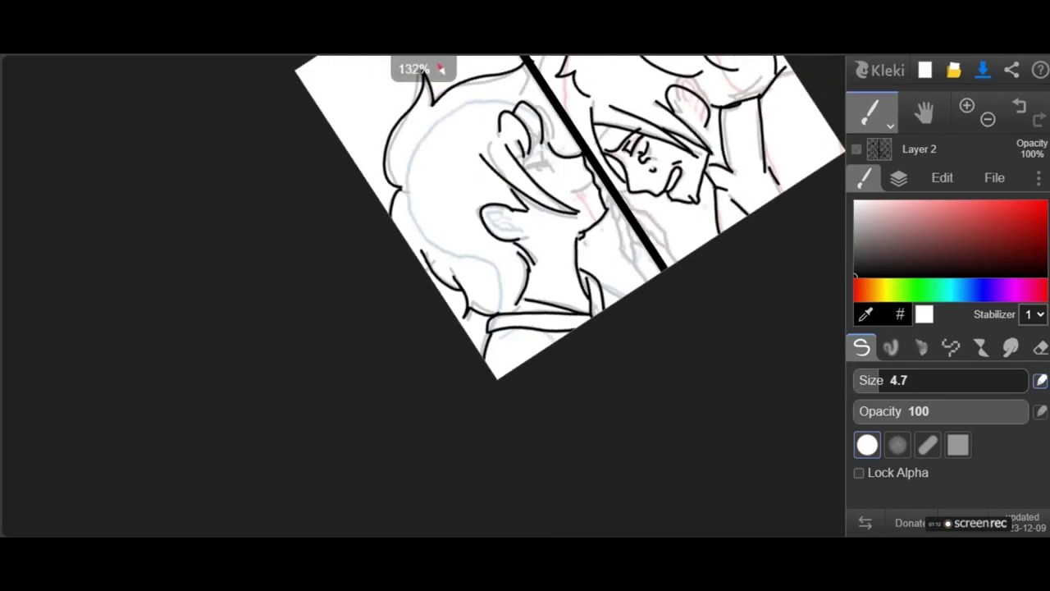
Ink the left-panel character's half-closed eye with a thick upper lid, lashes and a small iris curve.
{"action": "scroll", "coordinate": [422, 296], "scroll_direction": "up", "scroll_amount": 6}
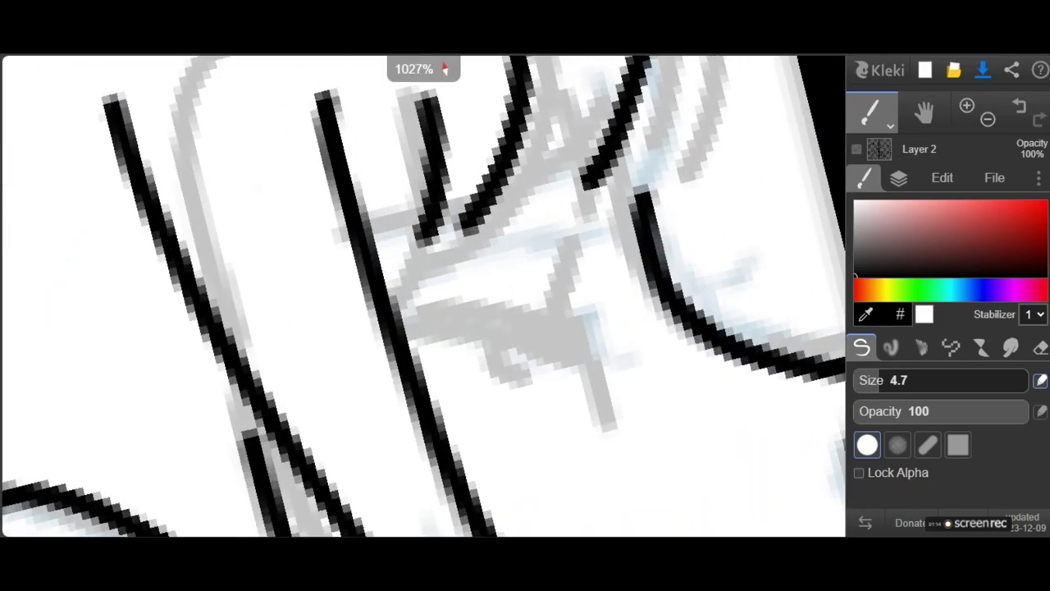
{"action": "left_click_drag", "start_coordinate": [584, 238], "coordinate": [538, 328]}
{"action": "left_click_drag", "start_coordinate": [423, 326], "coordinate": [591, 338]}
{"action": "left_click_drag", "start_coordinate": [425, 318], "coordinate": [585, 346]}
{"action": "left_click_drag", "start_coordinate": [476, 341], "coordinate": [517, 373]}
{"action": "scroll", "coordinate": [422, 295], "scroll_direction": "down", "scroll_amount": 2}
{"action": "left_click_drag", "start_coordinate": [584, 287], "coordinate": [596, 372]}
{"action": "scroll", "coordinate": [423, 296], "scroll_direction": "down", "scroll_amount": 3}
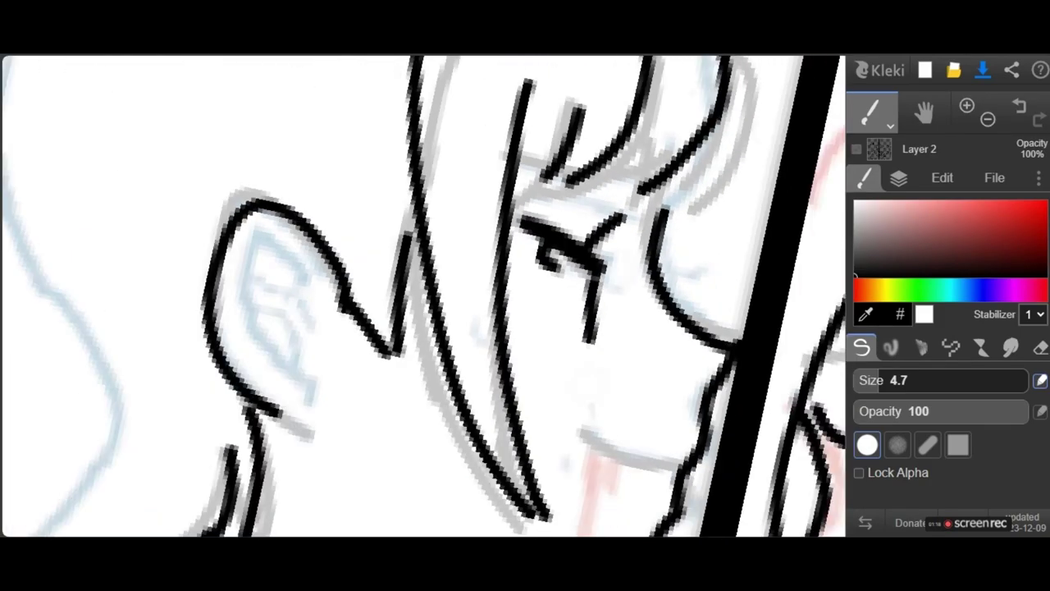
Ink the left-panel character's mouth as a line running inward from the lips.
{"action": "scroll", "coordinate": [423, 296], "scroll_direction": "up", "scroll_amount": 4}
{"action": "left_click_drag", "start_coordinate": [626, 208], "coordinate": [550, 326]}
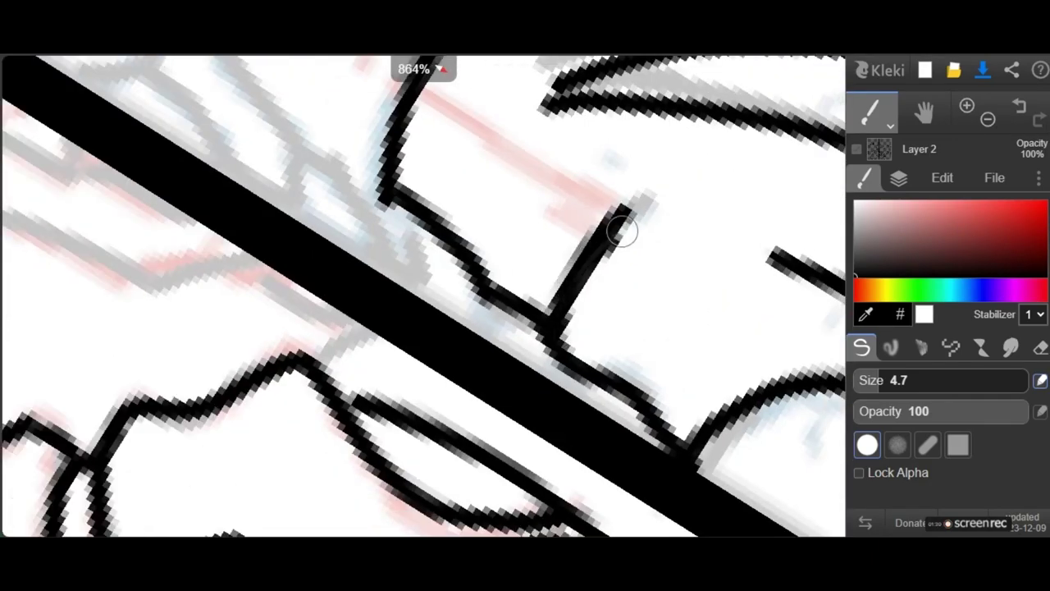
{"action": "left_click_drag", "start_coordinate": [623, 229], "coordinate": [594, 264]}
{"action": "scroll", "coordinate": [423, 295], "scroll_direction": "down", "scroll_amount": 3}
{"action": "scroll", "coordinate": [423, 296], "scroll_direction": "down", "scroll_amount": 4}
{"action": "scroll", "coordinate": [422, 295], "scroll_direction": "up", "scroll_amount": 3}
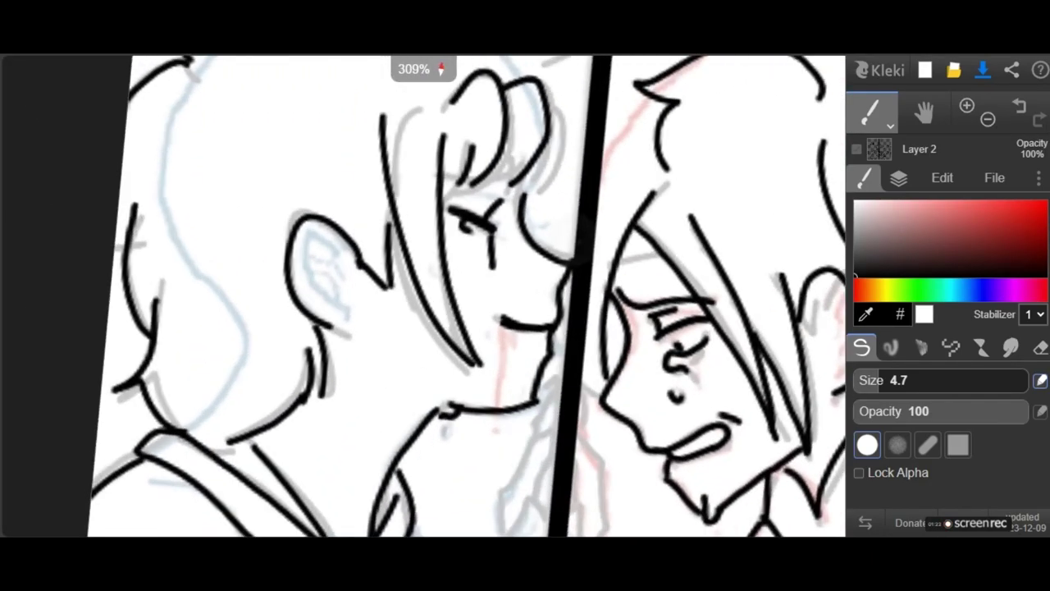
Erase the left-panel character's lip contour, set the eraser size to 6.3, and redraw the lips down to the chin with the brush.
{"action": "key", "text": "e"}
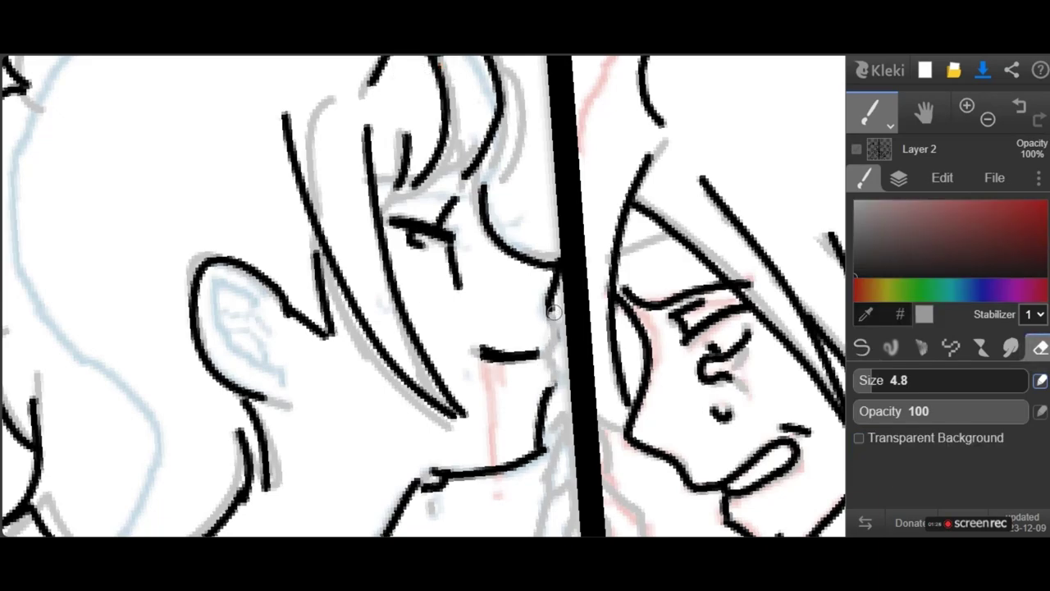
{"action": "left_click", "coordinate": [874, 381]}
{"action": "key", "text": "b"}
{"action": "scroll", "coordinate": [422, 293], "scroll_direction": "up", "scroll_amount": 3}
{"action": "left_click_drag", "start_coordinate": [539, 361], "coordinate": [490, 452]}
{"action": "scroll", "coordinate": [491, 452], "scroll_direction": "down", "scroll_amount": 3}
{"action": "scroll", "coordinate": [490, 452], "scroll_direction": "up", "scroll_amount": 2}
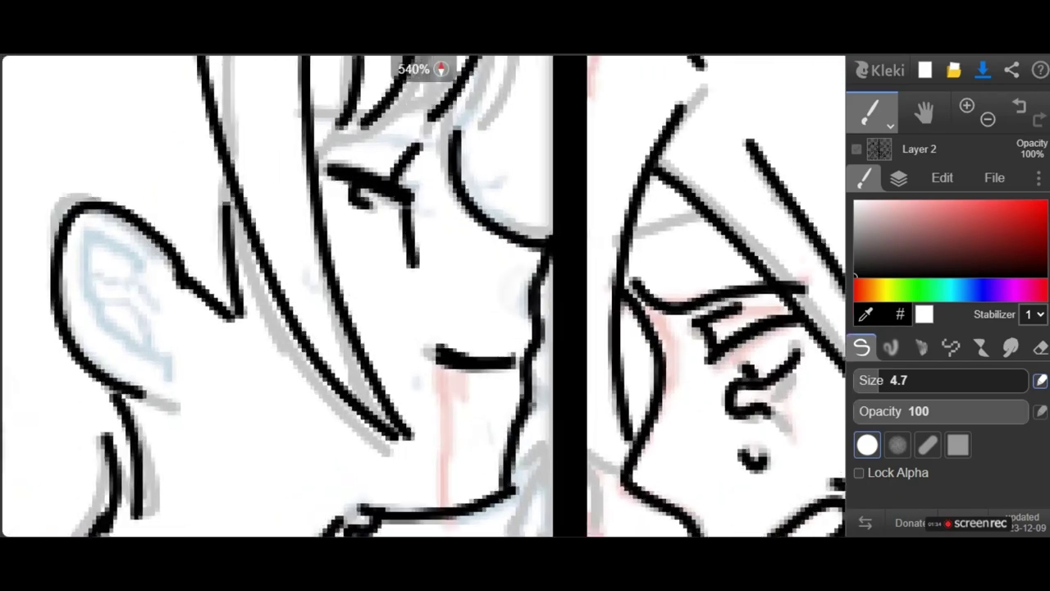
Erase the left-panel character's mouth line while keeping the lip contour.
{"action": "scroll", "coordinate": [500, 314], "scroll_direction": "up", "scroll_amount": 2}
{"action": "left_click", "coordinate": [1040, 348]}
{"action": "left_click_drag", "start_coordinate": [428, 381], "coordinate": [485, 377]}
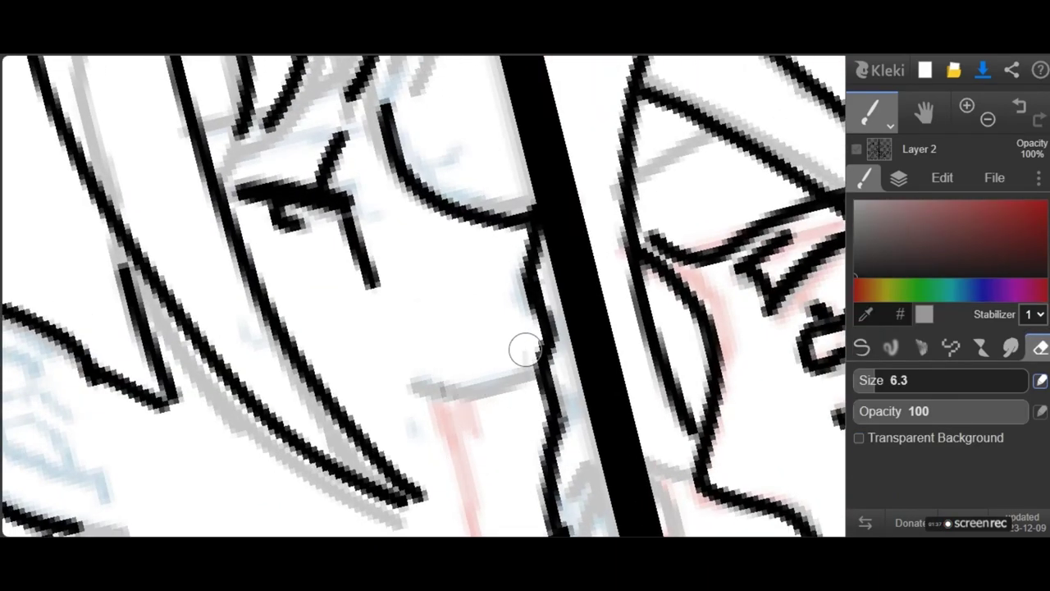
Ink the left-panel character's mouth with an upturned corner and add a short drip line beneath it.
{"action": "key", "text": "b"}
{"action": "scroll", "coordinate": [421, 295], "scroll_direction": "up", "scroll_amount": 5}
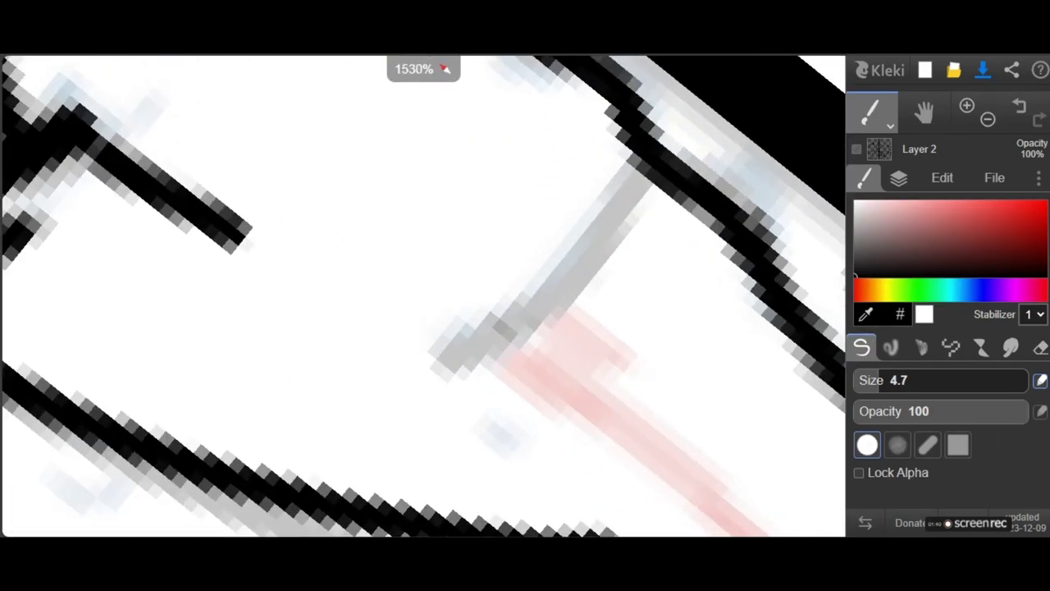
{"action": "mouse_move", "coordinate": [439, 340]}
{"action": "left_mouse_down"}
{"action": "mouse_move", "coordinate": [481, 333]}
{"action": "mouse_move", "coordinate": [511, 304]}
{"action": "left_mouse_up"}
{"action": "scroll", "coordinate": [511, 305], "scroll_direction": "down", "scroll_amount": 3}
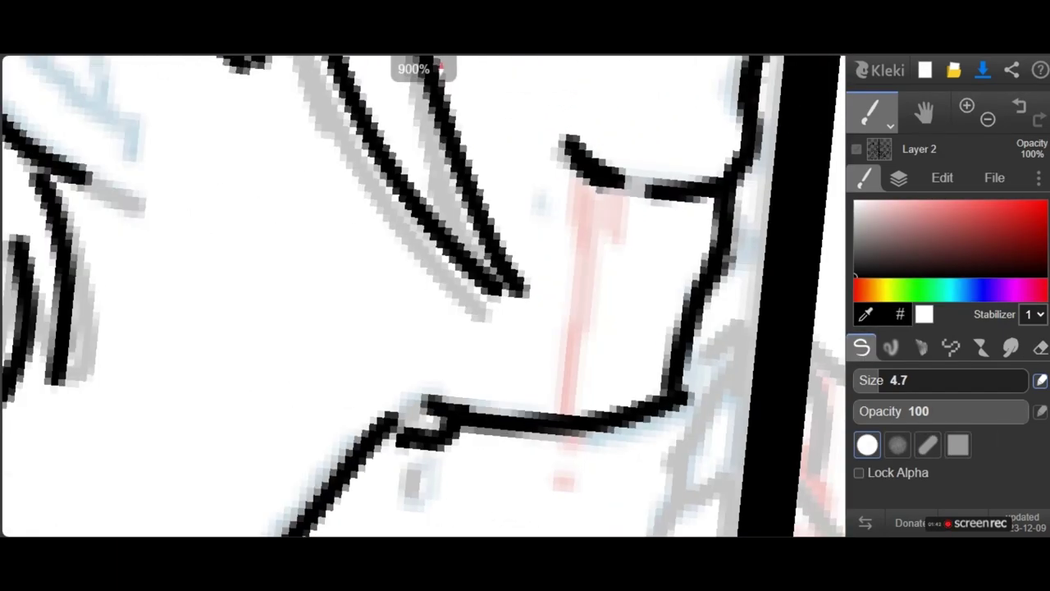
{"action": "left_click_drag", "start_coordinate": [619, 181], "coordinate": [566, 274]}
{"action": "scroll", "coordinate": [567, 275], "scroll_direction": "down", "scroll_amount": 3}
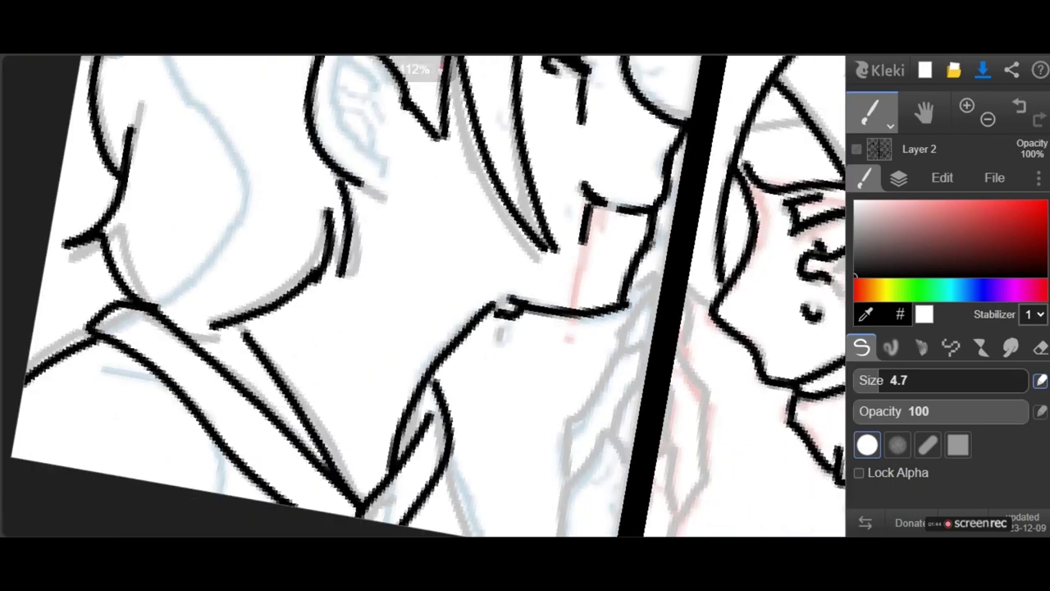
Undo the short drip line beneath the left-panel character's mouth.
{"action": "key", "text": "ctrl+z"}
{"action": "scroll", "coordinate": [566, 275], "scroll_direction": "down", "scroll_amount": 3}
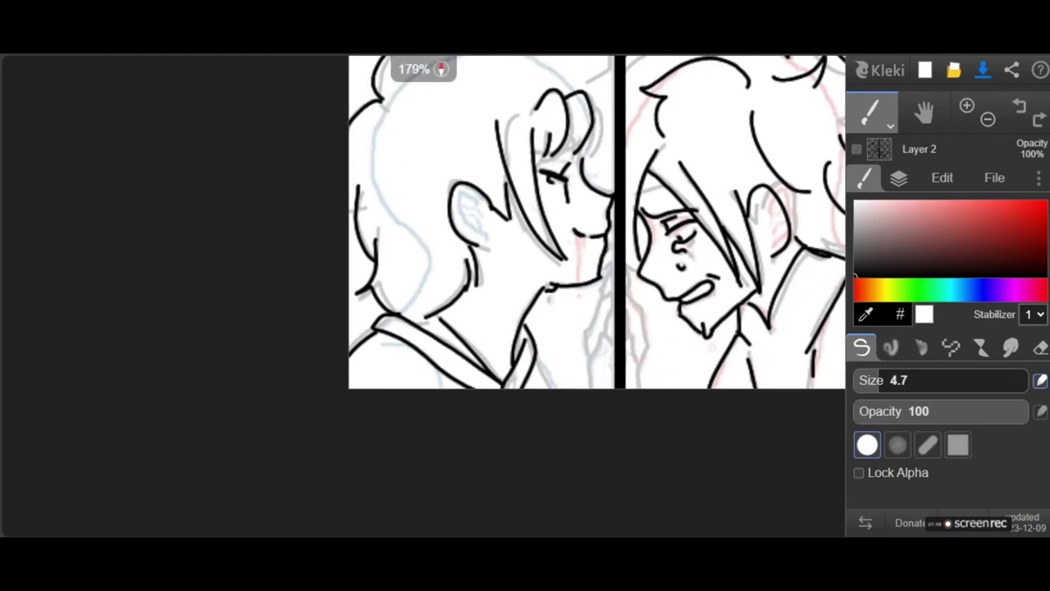
Ink the lower edge of the left-panel character's bangs and add thin strands hanging in front of the forehead.
{"action": "scroll", "coordinate": [534, 99], "scroll_direction": "up", "scroll_amount": 8}
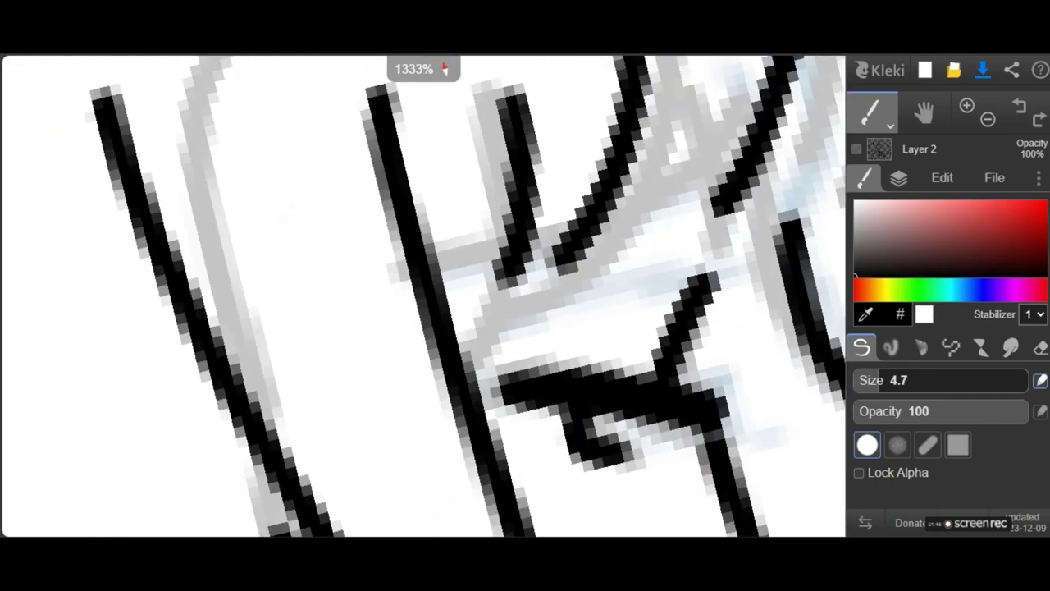
{"action": "scroll", "coordinate": [423, 296], "scroll_direction": "down", "scroll_amount": 5}
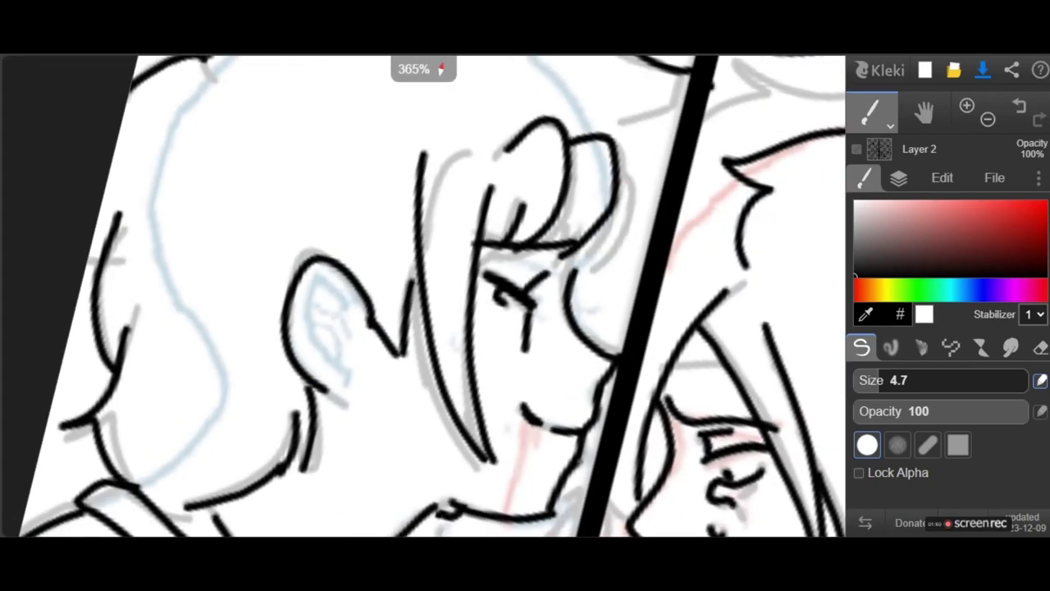
{"action": "scroll", "coordinate": [580, 242], "scroll_direction": "up", "scroll_amount": 3}
{"action": "left_click_drag", "start_coordinate": [572, 258], "coordinate": [553, 360]}
{"action": "mouse_move", "coordinate": [691, 115]}
{"action": "left_mouse_down"}
{"action": "mouse_move", "coordinate": [721, 169]}
{"action": "mouse_move", "coordinate": [626, 354]}
{"action": "left_mouse_up"}
{"action": "left_click_drag", "start_coordinate": [634, 232], "coordinate": [572, 351]}
{"action": "left_click_drag", "start_coordinate": [608, 261], "coordinate": [541, 343]}
{"action": "scroll", "coordinate": [609, 258], "scroll_direction": "down", "scroll_amount": 9}
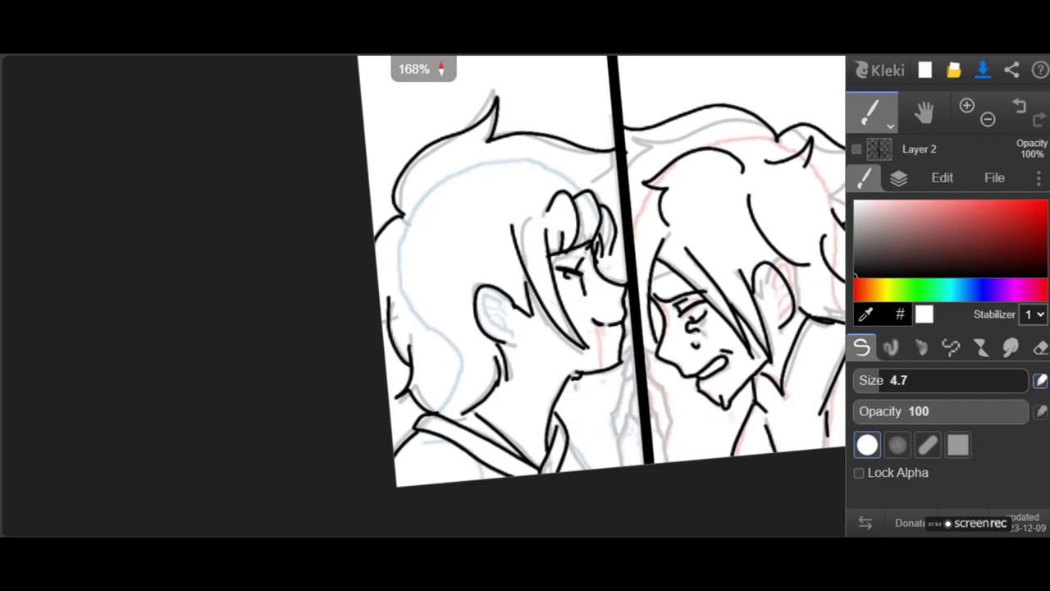
Ink a hair line from the left-panel character's bangs up to the panel divider and undo the last stray stroke.
{"action": "scroll", "coordinate": [588, 246], "scroll_direction": "up", "scroll_amount": 9}
{"action": "left_click_drag", "start_coordinate": [669, 161], "coordinate": [556, 275]}
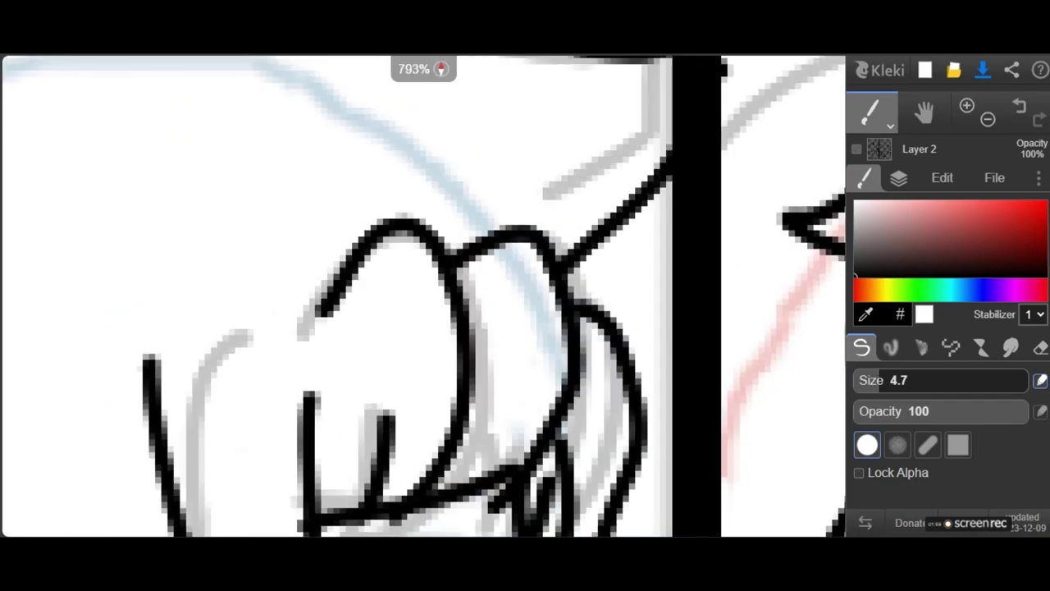
{"action": "scroll", "coordinate": [423, 296], "scroll_direction": "down", "scroll_amount": 6}
{"action": "scroll", "coordinate": [601, 272], "scroll_direction": "up", "scroll_amount": 2}
{"action": "key", "text": "ctrl+z"}
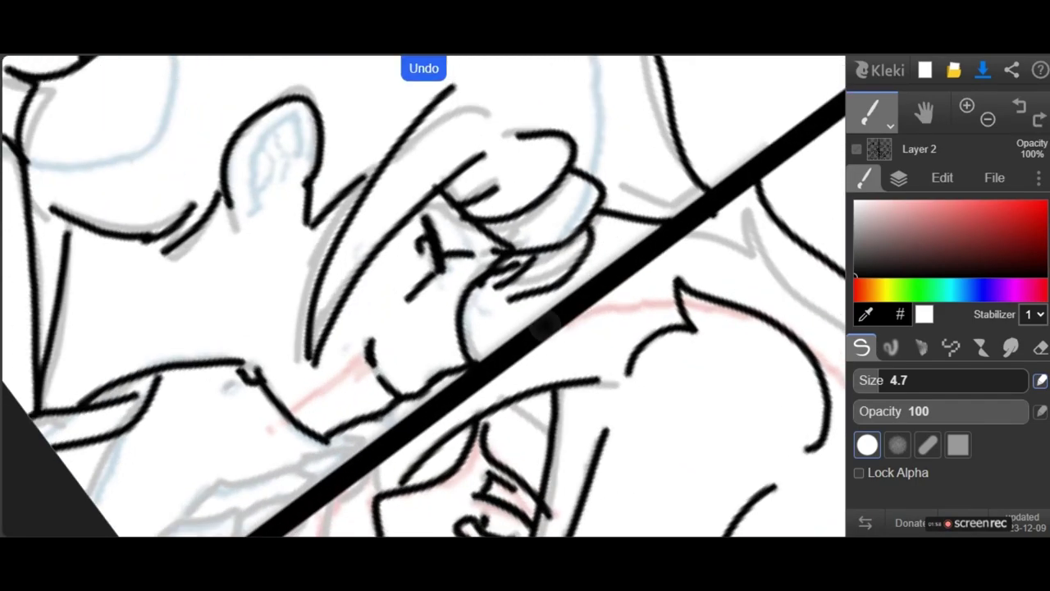
{"action": "left_click_drag", "start_coordinate": [602, 216], "coordinate": [590, 281]}
{"action": "scroll", "coordinate": [423, 297], "scroll_direction": "down", "scroll_amount": 3}
Ink an angular two-segment line hanging below the left-panel character's jaw.
{"action": "left_click_drag", "start_coordinate": [492, 286], "coordinate": [560, 398]}
{"action": "scroll", "coordinate": [423, 296], "scroll_direction": "up", "scroll_amount": 5}
{"action": "scroll", "coordinate": [423, 296], "scroll_direction": "down", "scroll_amount": 6}
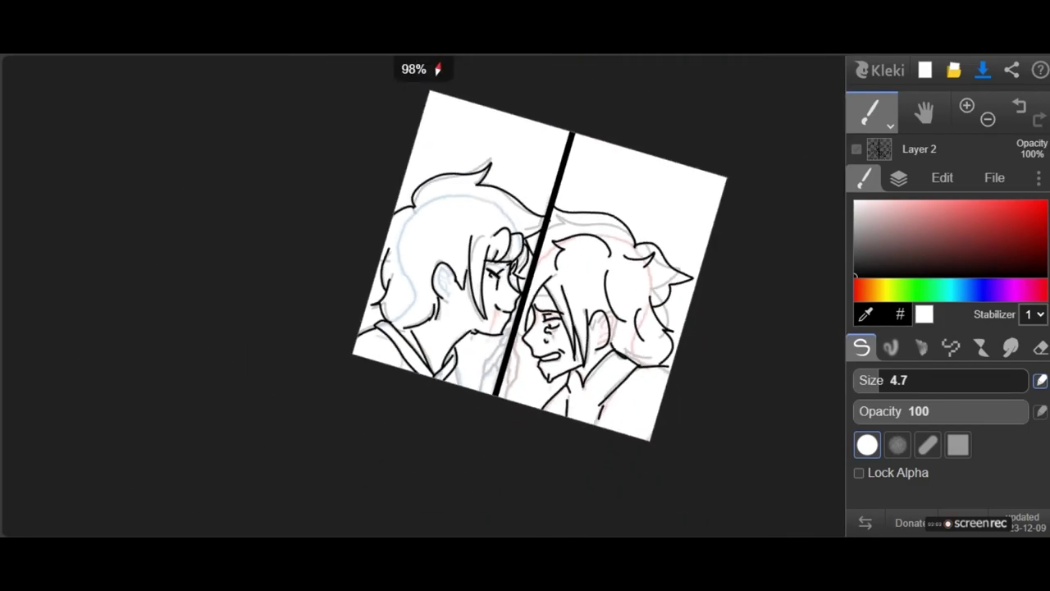
{"action": "scroll", "coordinate": [424, 296], "scroll_direction": "up", "scroll_amount": 5}
{"action": "scroll", "coordinate": [431, 416], "scroll_direction": "down", "scroll_amount": 4}
{"action": "scroll", "coordinate": [431, 416], "scroll_direction": "up", "scroll_amount": 6}
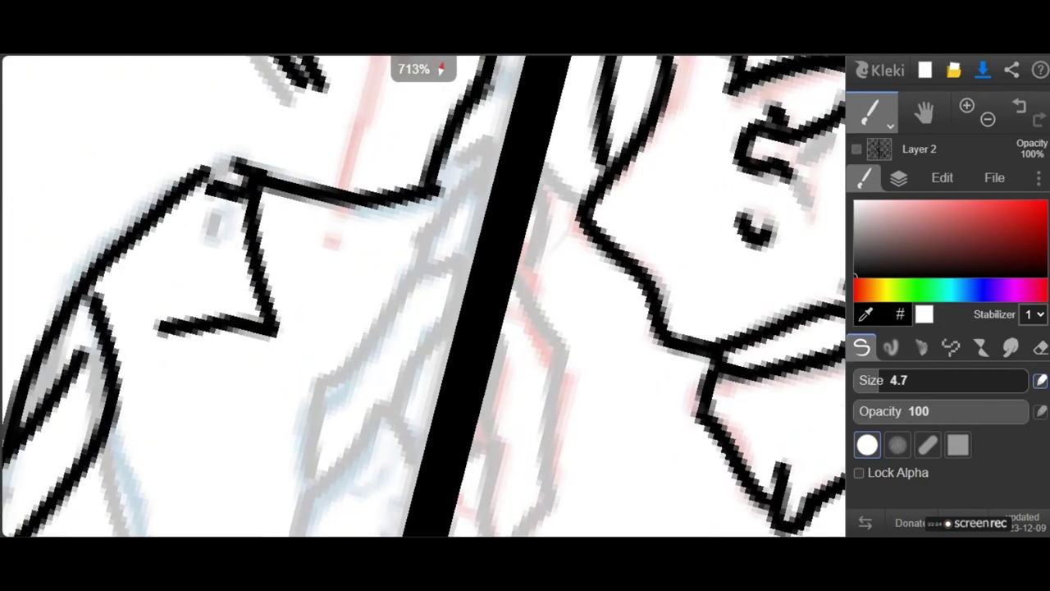
Ink the upper outline of the left-panel hand up to the divider, with a short inner finger line beside it.
{"action": "left_click_drag", "start_coordinate": [319, 392], "coordinate": [437, 254]}
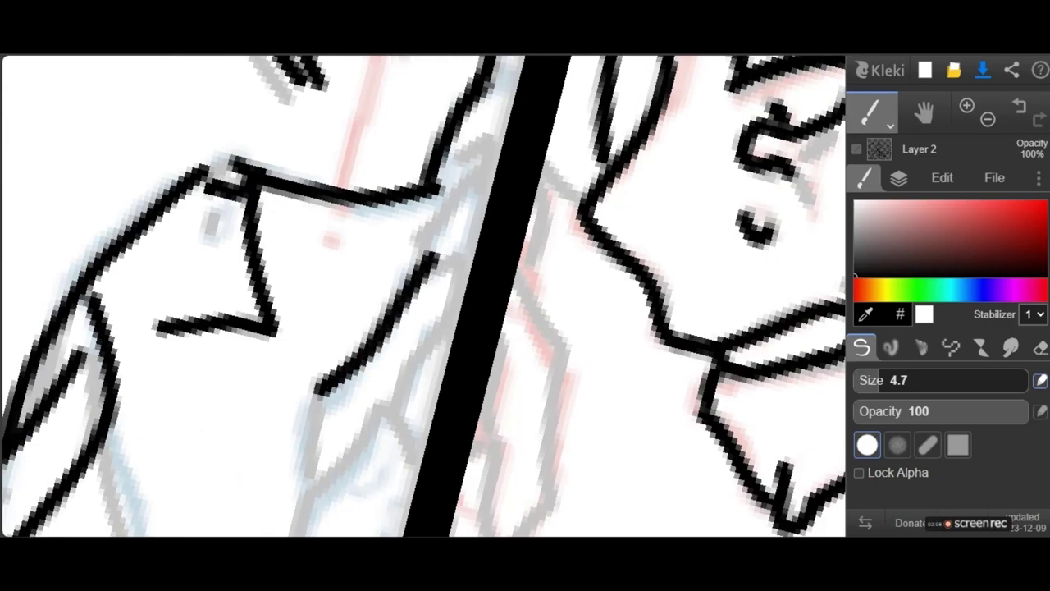
{"action": "left_click_drag", "start_coordinate": [410, 391], "coordinate": [456, 314]}
{"action": "scroll", "coordinate": [423, 345], "scroll_direction": "down", "scroll_amount": 4}
{"action": "scroll", "coordinate": [423, 345], "scroll_direction": "up", "scroll_amount": 5}
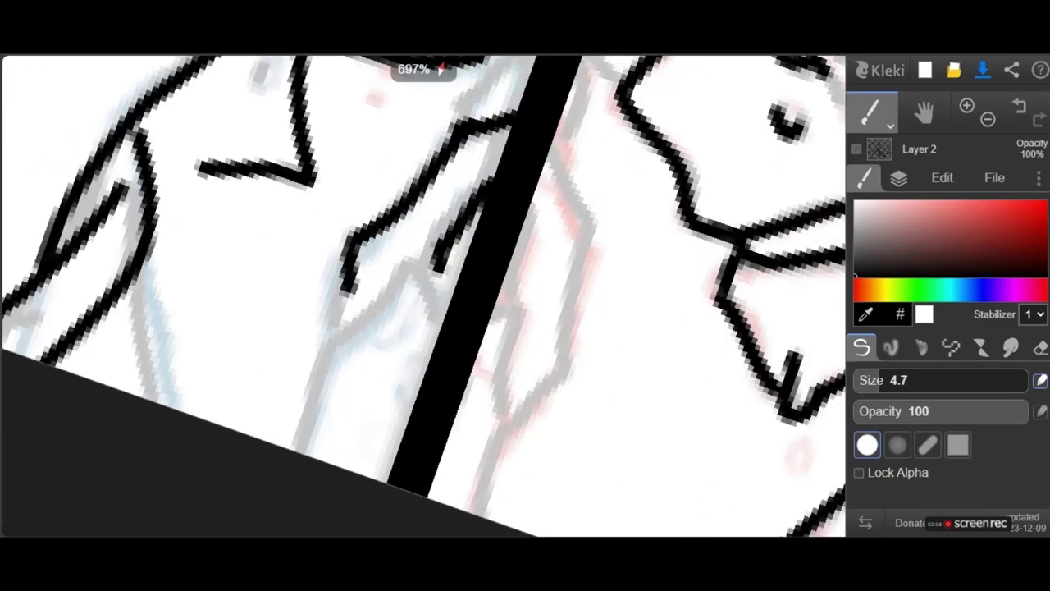
Ink the remaining fingers of the left-panel hand, from beneath the chin down to the canvas's lower edge.
{"action": "mouse_move", "coordinate": [334, 351]}
{"action": "left_mouse_down"}
{"action": "mouse_move", "coordinate": [427, 228]}
{"action": "mouse_move", "coordinate": [412, 470]}
{"action": "mouse_move", "coordinate": [319, 472]}
{"action": "left_mouse_up"}
{"action": "scroll", "coordinate": [423, 295], "scroll_direction": "down", "scroll_amount": 4}
{"action": "scroll", "coordinate": [423, 295], "scroll_direction": "up", "scroll_amount": 4}
{"action": "scroll", "coordinate": [423, 295], "scroll_direction": "down", "scroll_amount": 1}
{"action": "mouse_move", "coordinate": [393, 325]}
{"action": "left_mouse_down"}
{"action": "mouse_move", "coordinate": [438, 232]}
{"action": "mouse_move", "coordinate": [493, 210]}
{"action": "left_mouse_up"}
{"action": "scroll", "coordinate": [423, 296], "scroll_direction": "down", "scroll_amount": 4}
{"action": "scroll", "coordinate": [423, 295], "scroll_direction": "down", "scroll_amount": 2}
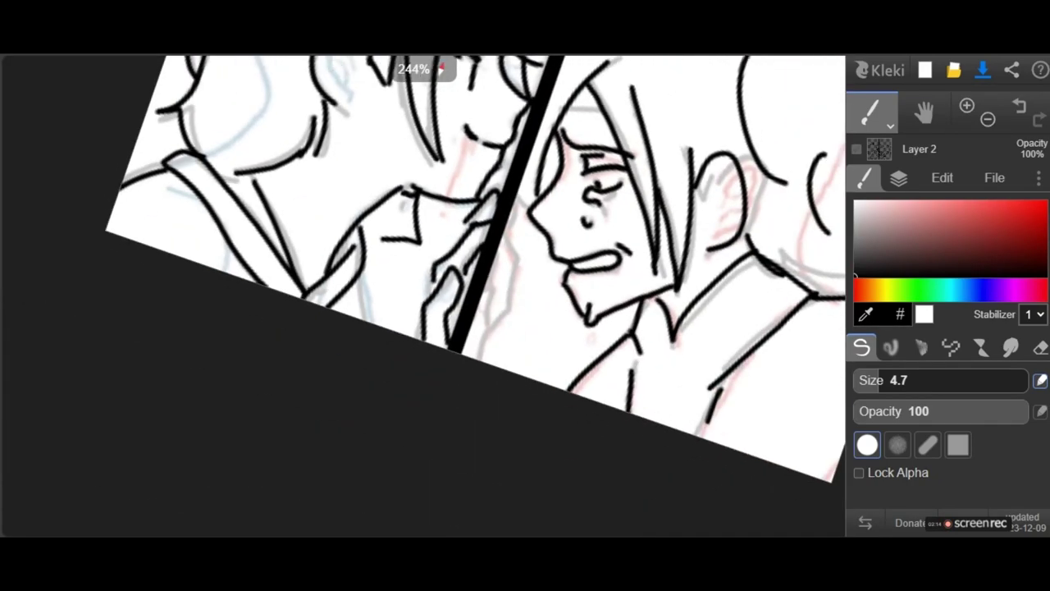
{"action": "scroll", "coordinate": [423, 295], "scroll_direction": "up", "scroll_amount": 4}
{"action": "mouse_move", "coordinate": [449, 217]}
{"action": "left_mouse_down"}
{"action": "mouse_move", "coordinate": [504, 359]}
{"action": "mouse_move", "coordinate": [509, 447]}
{"action": "left_mouse_up"}
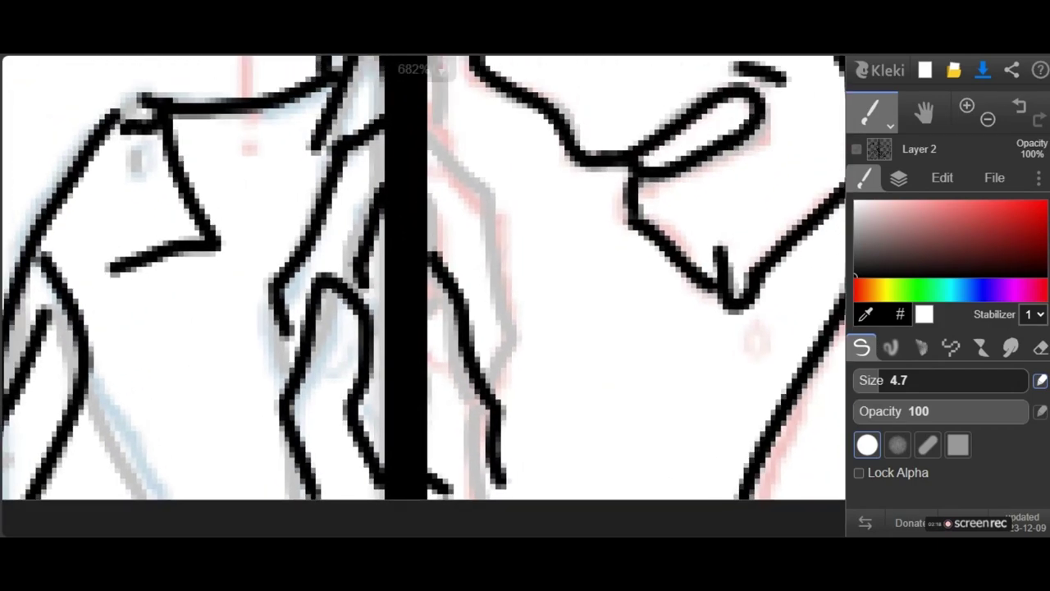
{"action": "key", "text": "ctrl+z"}
{"action": "key", "text": "ctrl+z"}
Ink the right-panel hand beside the divider, with its inner finger lines and angular outer outline.
{"action": "mouse_move", "coordinate": [466, 279]}
{"action": "left_mouse_down"}
{"action": "mouse_move", "coordinate": [464, 348]}
{"action": "mouse_move", "coordinate": [488, 396]}
{"action": "mouse_move", "coordinate": [493, 466]}
{"action": "left_mouse_up"}
{"action": "left_click_drag", "start_coordinate": [431, 442], "coordinate": [446, 492]}
{"action": "scroll", "coordinate": [553, 295], "scroll_direction": "up", "scroll_amount": 2}
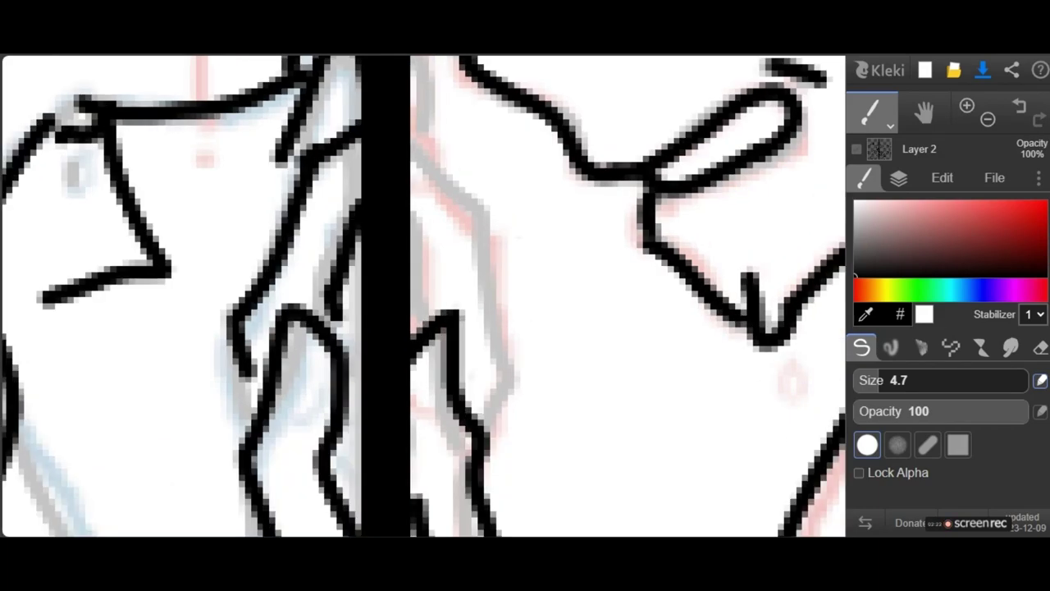
{"action": "left_click_drag", "start_coordinate": [504, 405], "coordinate": [467, 460]}
{"action": "left_click_drag", "start_coordinate": [406, 172], "coordinate": [512, 403]}
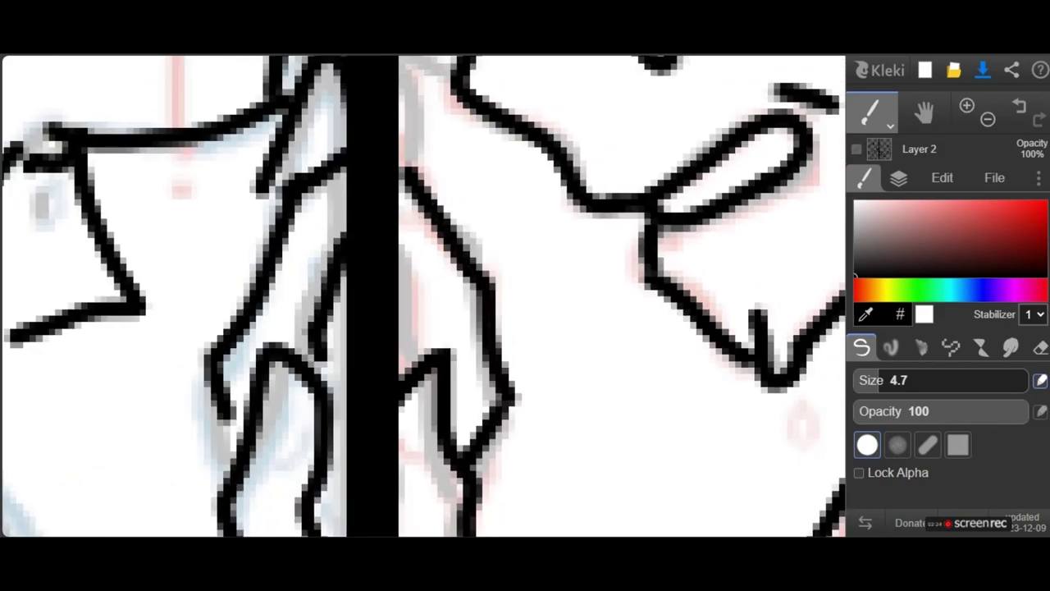
{"action": "left_click_drag", "start_coordinate": [421, 312], "coordinate": [407, 364]}
{"action": "scroll", "coordinate": [410, 369], "scroll_direction": "down", "scroll_amount": 4}
{"action": "scroll", "coordinate": [520, 300], "scroll_direction": "up", "scroll_amount": 4}
{"action": "left_click_drag", "start_coordinate": [456, 293], "coordinate": [406, 462]}
Erase the overlapping end of the right-panel hand's outer outline and redraw it with the brush down toward the canvas edge.
{"action": "left_click", "coordinate": [1040, 348]}
{"action": "mouse_move", "coordinate": [428, 366]}
{"action": "left_mouse_down"}
{"action": "mouse_move", "coordinate": [452, 275]}
{"action": "mouse_move", "coordinate": [426, 283]}
{"action": "left_mouse_up"}
{"action": "key", "text": "b"}
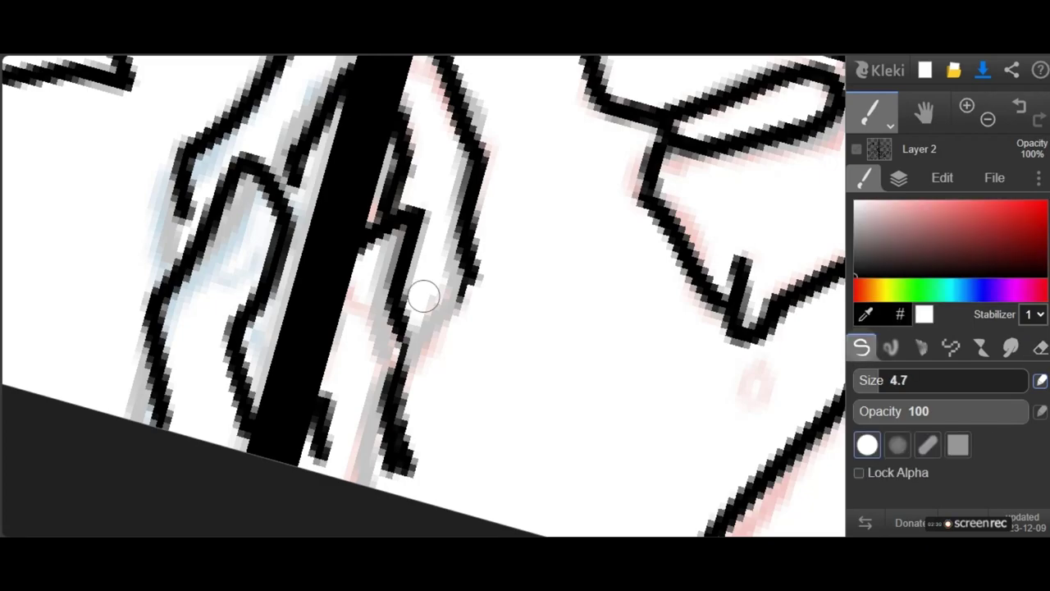
{"action": "left_click_drag", "start_coordinate": [443, 334], "coordinate": [425, 442]}
{"action": "scroll", "coordinate": [425, 295], "scroll_direction": "down", "scroll_amount": 10}
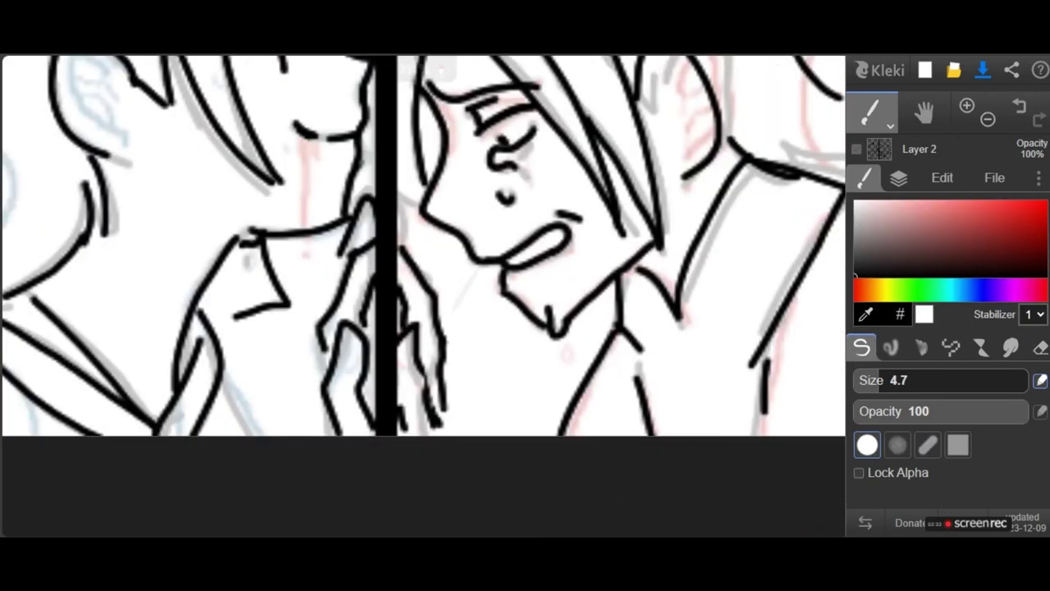
{"action": "scroll", "coordinate": [517, 366], "scroll_direction": "down", "scroll_amount": 1}
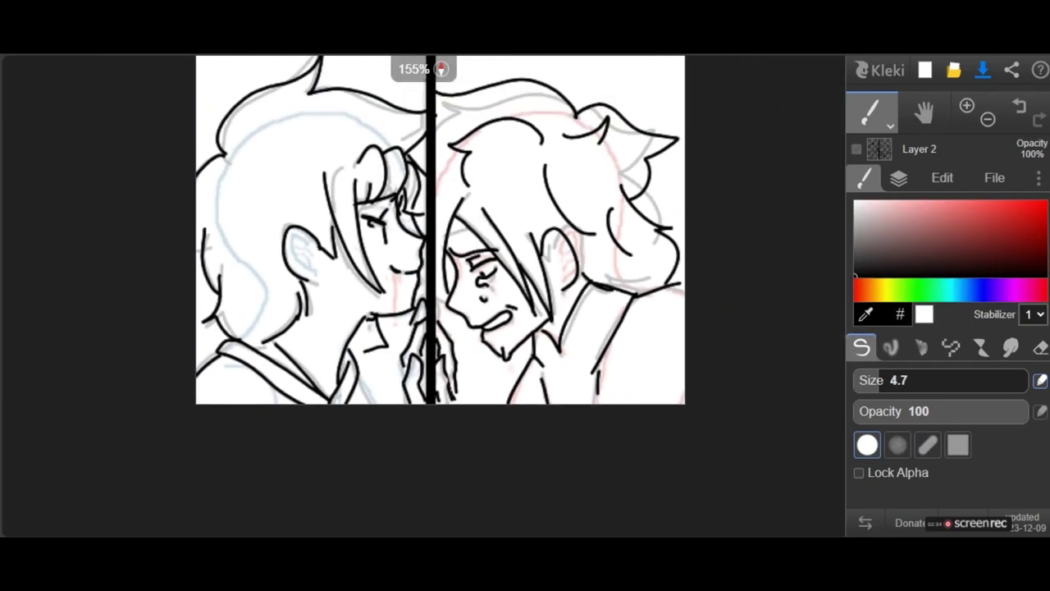
{"action": "scroll", "coordinate": [428, 377], "scroll_direction": "up", "scroll_amount": 10}
{"action": "left_click_drag", "start_coordinate": [477, 301], "coordinate": [450, 412]}
{"action": "scroll", "coordinate": [428, 361], "scroll_direction": "down", "scroll_amount": 9}
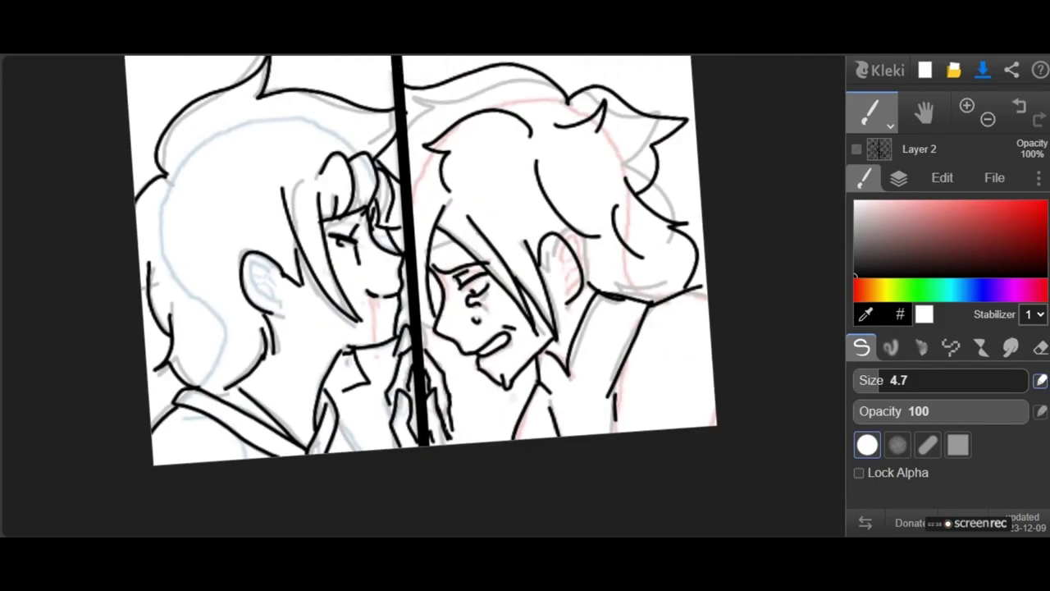
{"action": "scroll", "coordinate": [494, 403], "scroll_direction": "up", "scroll_amount": 5}
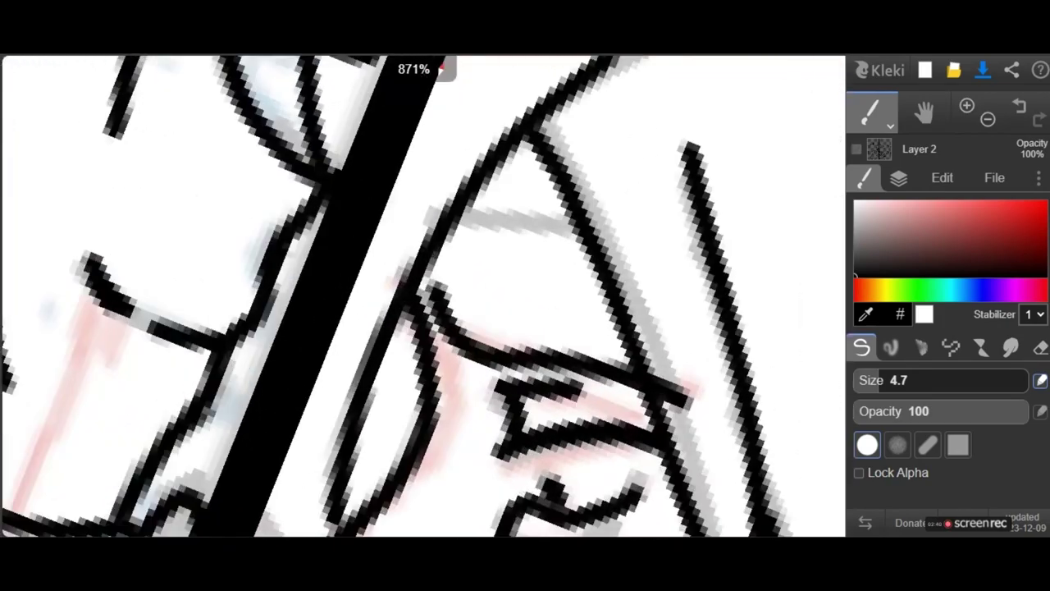
{"action": "left_click_drag", "start_coordinate": [455, 312], "coordinate": [573, 375]}
{"action": "scroll", "coordinate": [573, 374], "scroll_direction": "down", "scroll_amount": 5}
{"action": "key", "text": "ctrl+z"}
Thicken the right-panel character's eyebrow with extra strokes along its inner end.
{"action": "scroll", "coordinate": [492, 267], "scroll_direction": "up", "scroll_amount": 6}
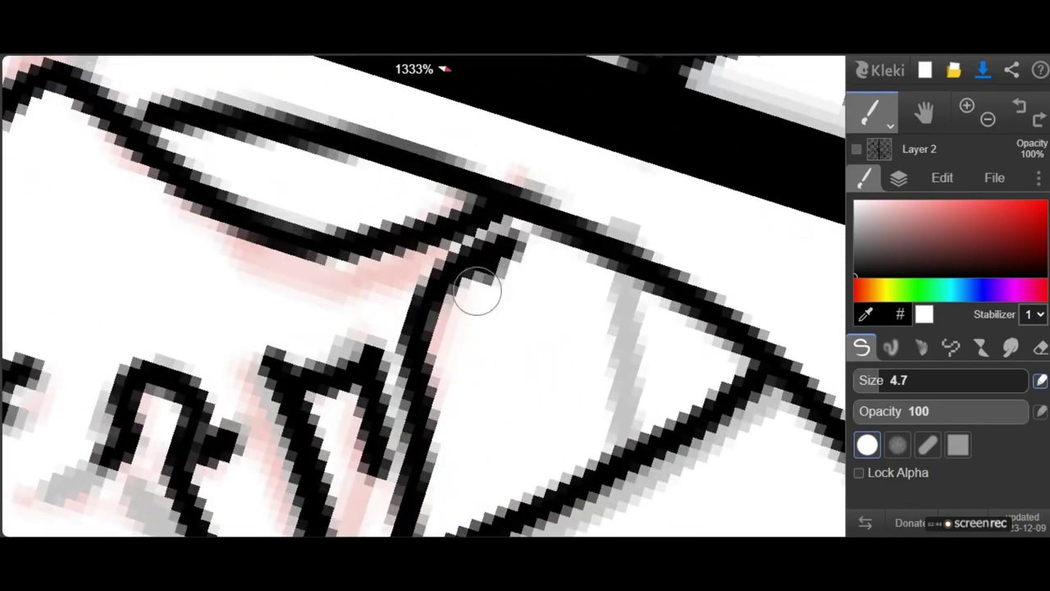
{"action": "left_click_drag", "start_coordinate": [479, 289], "coordinate": [434, 427]}
{"action": "scroll", "coordinate": [435, 427], "scroll_direction": "down", "scroll_amount": 8}
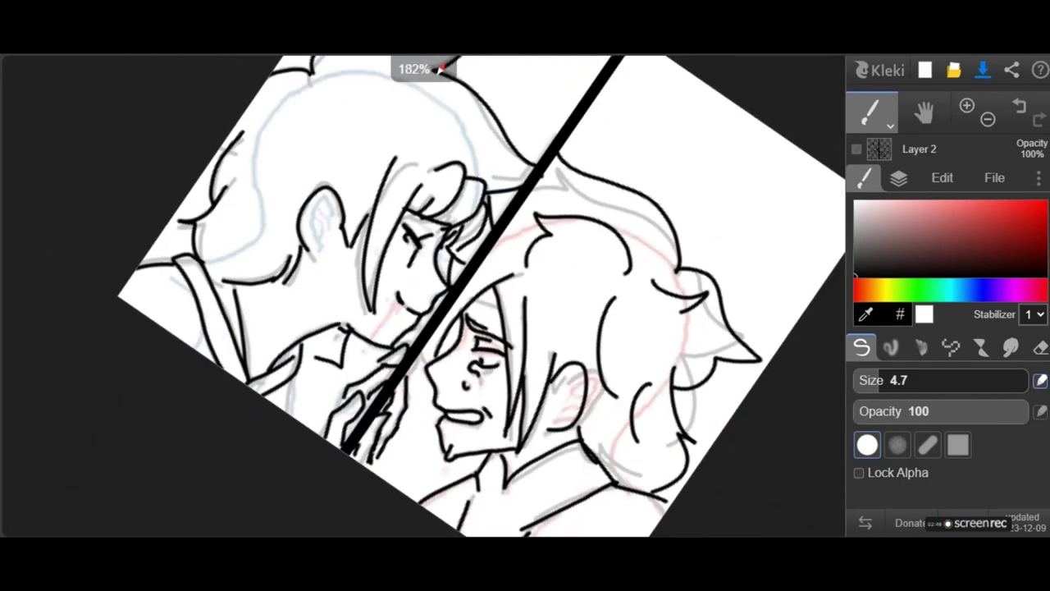
{"action": "scroll", "coordinate": [508, 329], "scroll_direction": "up", "scroll_amount": 8}
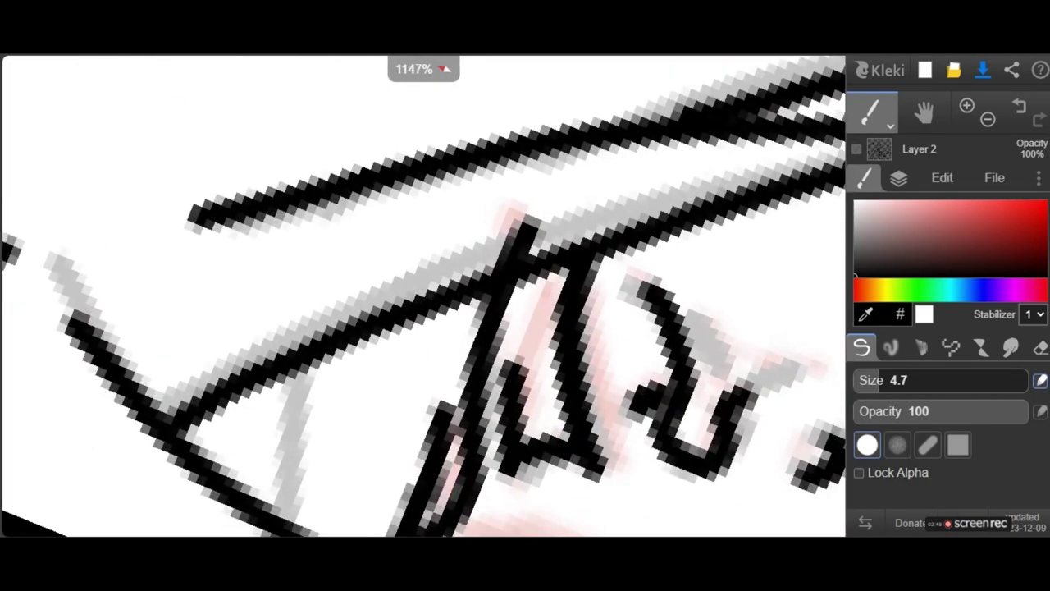
{"action": "left_click_drag", "start_coordinate": [485, 301], "coordinate": [426, 429]}
{"action": "scroll", "coordinate": [460, 328], "scroll_direction": "down", "scroll_amount": 3}
{"action": "scroll", "coordinate": [484, 328], "scroll_direction": "down", "scroll_amount": 4}
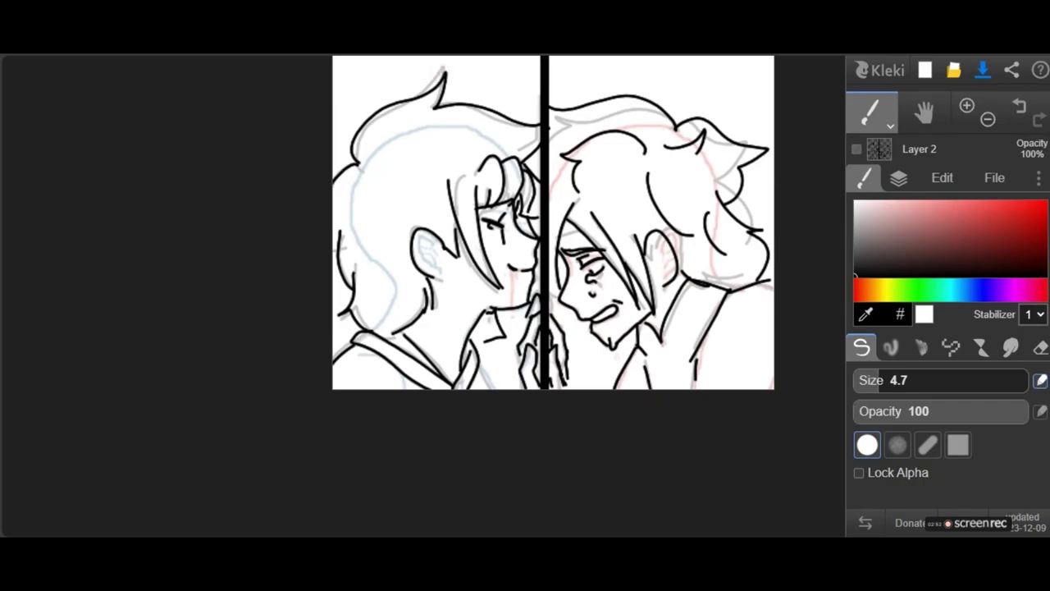
Close the gap between the left-panel character's nape hair and the collar with a short ink line.
{"action": "scroll", "coordinate": [553, 222], "scroll_direction": "up", "scroll_amount": 5}
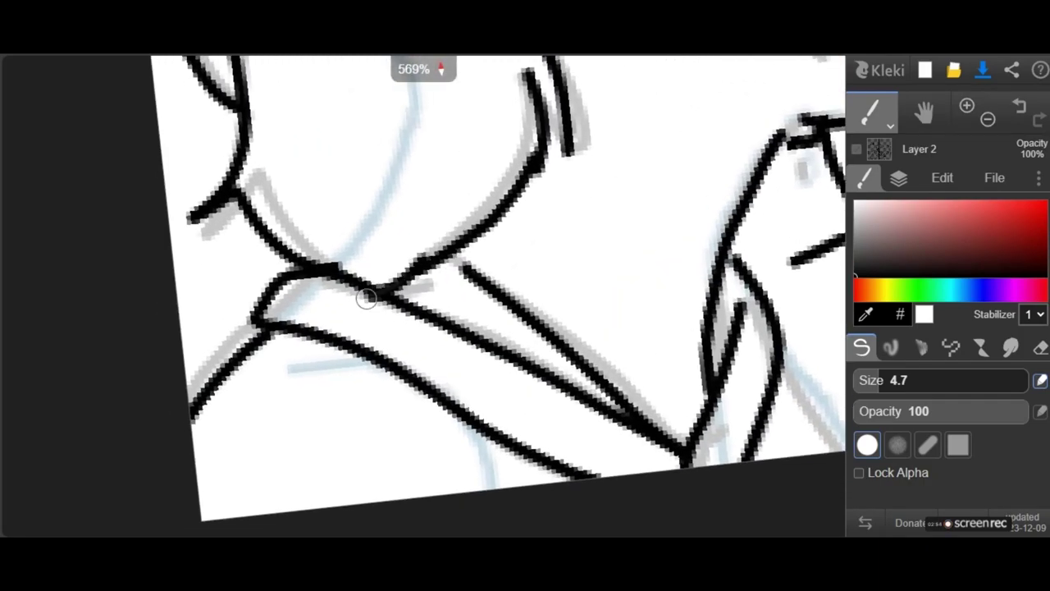
{"action": "scroll", "coordinate": [366, 297], "scroll_direction": "down", "scroll_amount": 5}
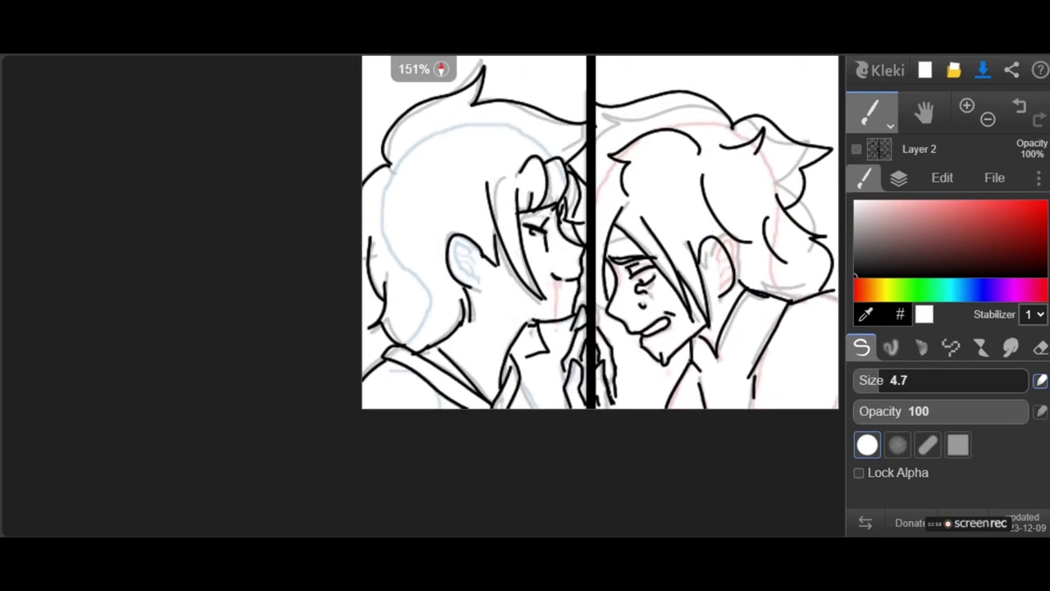
{"action": "scroll", "coordinate": [459, 213], "scroll_direction": "up", "scroll_amount": 5}
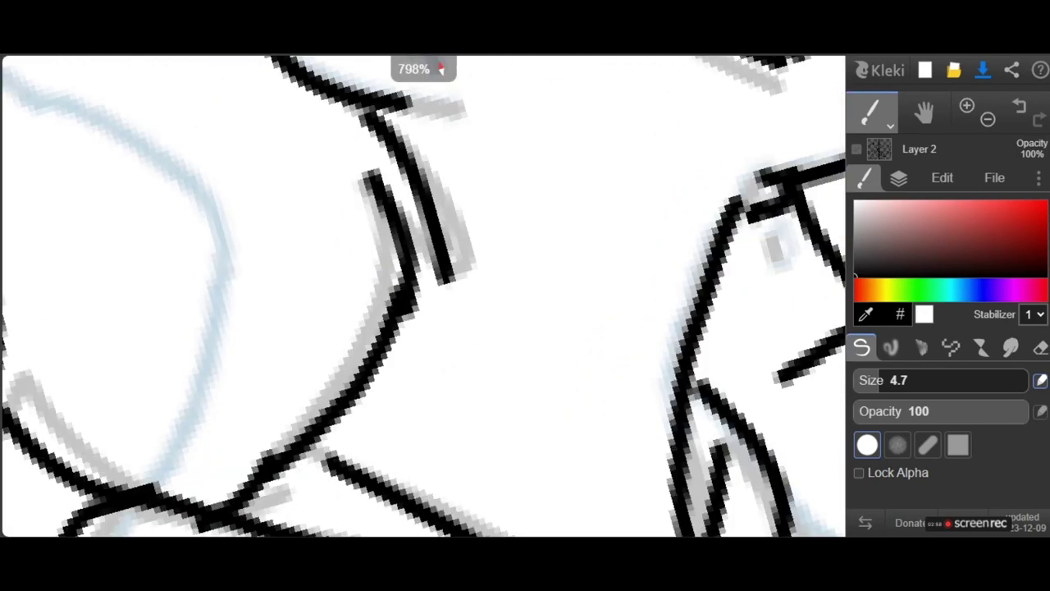
{"action": "scroll", "coordinate": [424, 296], "scroll_direction": "down", "scroll_amount": 6}
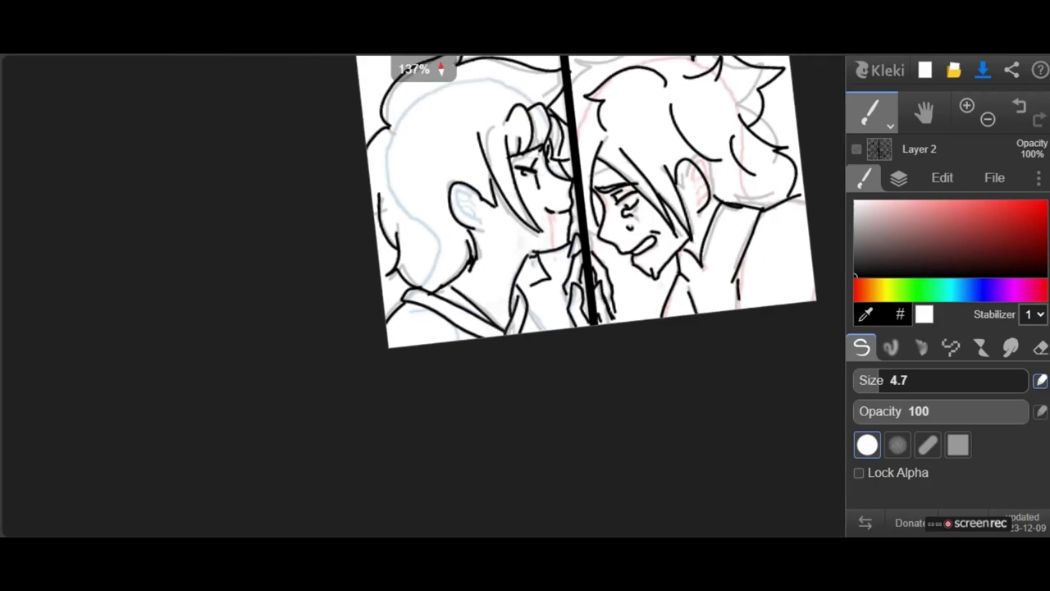
{"action": "scroll", "coordinate": [459, 312], "scroll_direction": "down", "scroll_amount": 3}
{"action": "scroll", "coordinate": [506, 246], "scroll_direction": "up", "scroll_amount": 1}
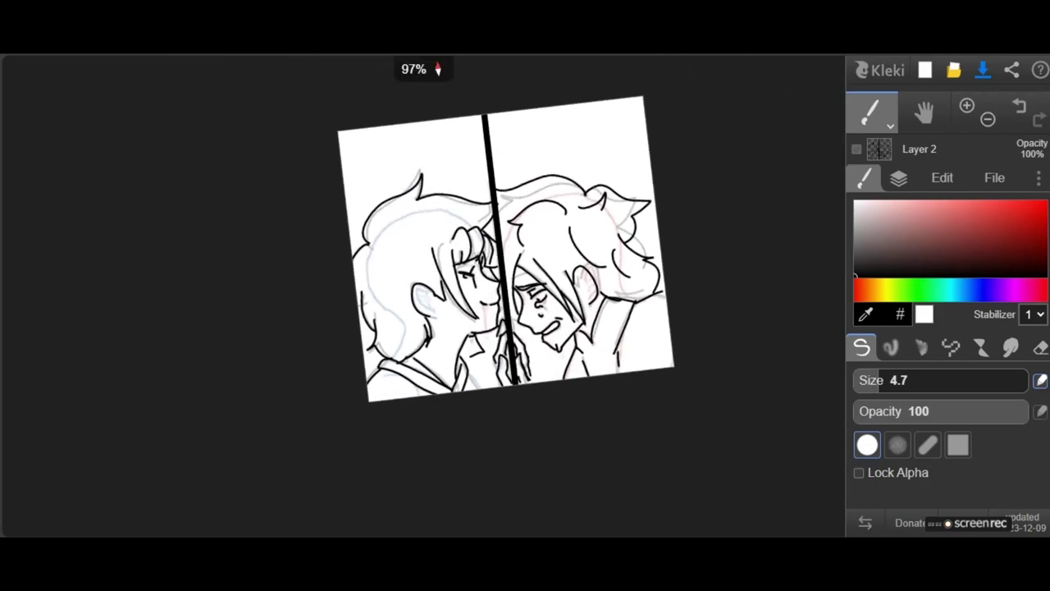
Set the opacity of the rough sketch on Layer 4 to 0% and delete that layer.
{"action": "left_click", "coordinate": [899, 179]}
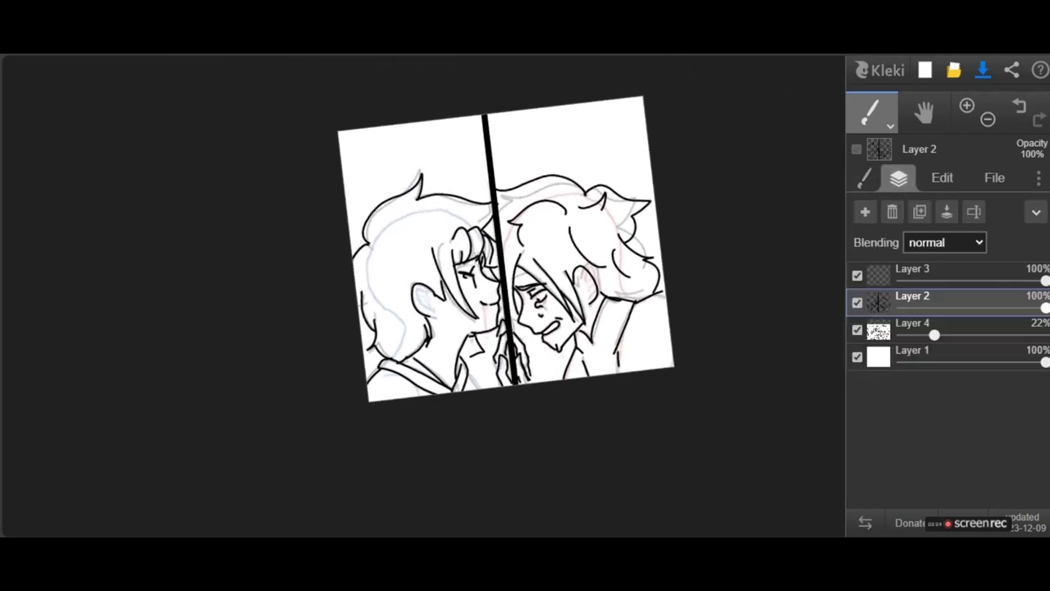
{"action": "left_click_drag", "start_coordinate": [934, 335], "coordinate": [902, 335]}
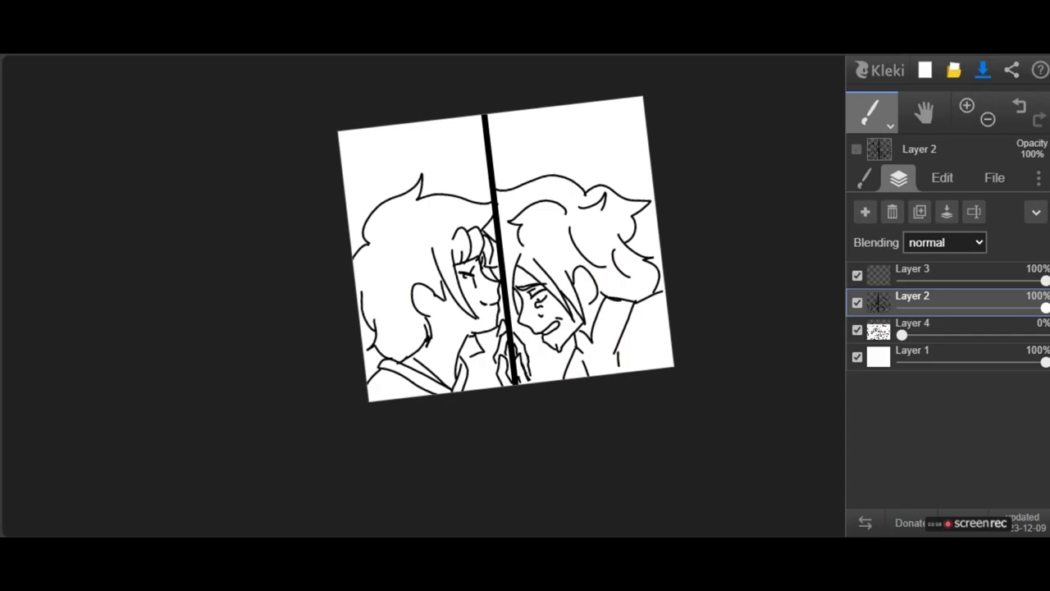
{"action": "left_click", "coordinate": [912, 327]}
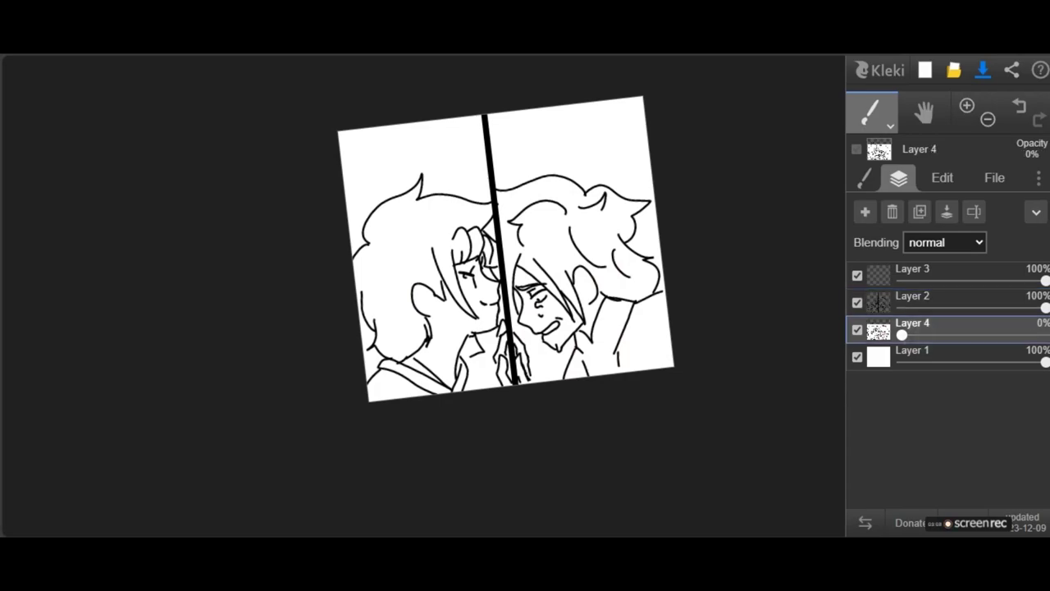
{"action": "left_click", "coordinate": [892, 211]}
Move Layer 3 beneath the line art on Layer 2 and keep it selected.
{"action": "left_click", "coordinate": [911, 274]}
{"action": "left_click_drag", "start_coordinate": [911, 275], "coordinate": [911, 301]}
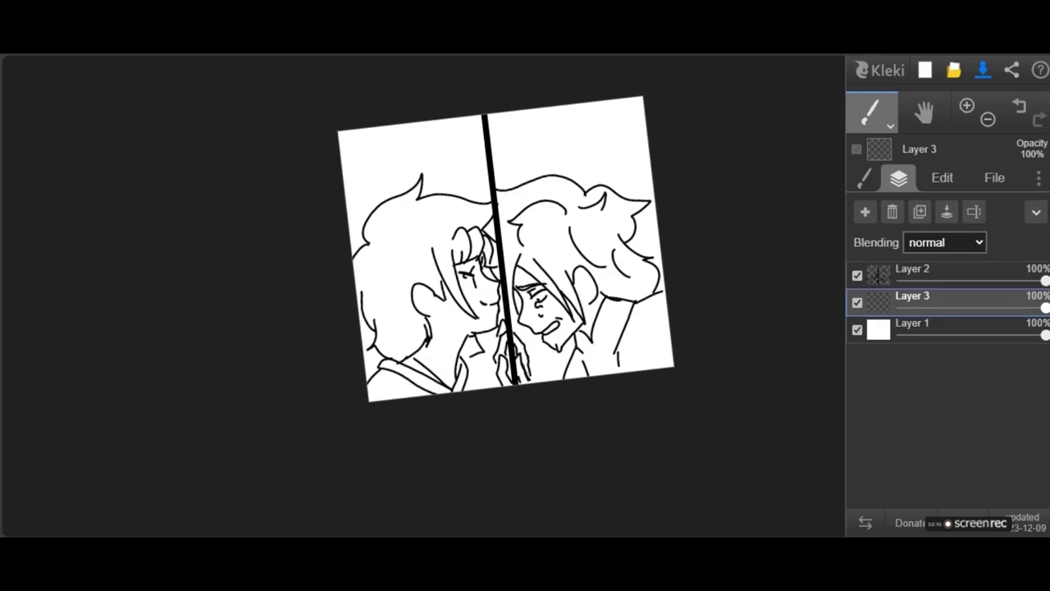
Choose a dusty pink and paint a stroke on Layer 3 between the divider and the right-panel character's forehead.
{"action": "left_click", "coordinate": [864, 177]}
{"action": "mouse_move", "coordinate": [886, 268]}
{"action": "left_mouse_down"}
{"action": "mouse_move", "coordinate": [935, 235]}
{"action": "mouse_move", "coordinate": [894, 224]}
{"action": "left_mouse_up"}
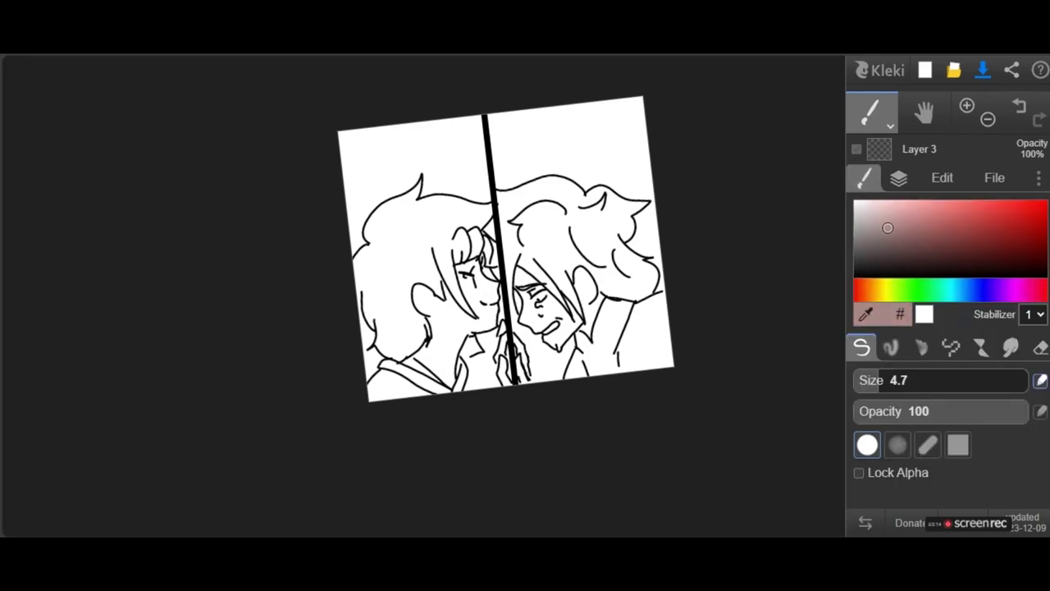
{"action": "scroll", "coordinate": [512, 271], "scroll_direction": "up", "scroll_amount": 10}
{"action": "mouse_move", "coordinate": [622, 142]}
{"action": "left_mouse_down"}
{"action": "mouse_move", "coordinate": [558, 164]}
{"action": "mouse_move", "coordinate": [335, 369]}
{"action": "mouse_move", "coordinate": [345, 374]}
{"action": "left_mouse_up"}
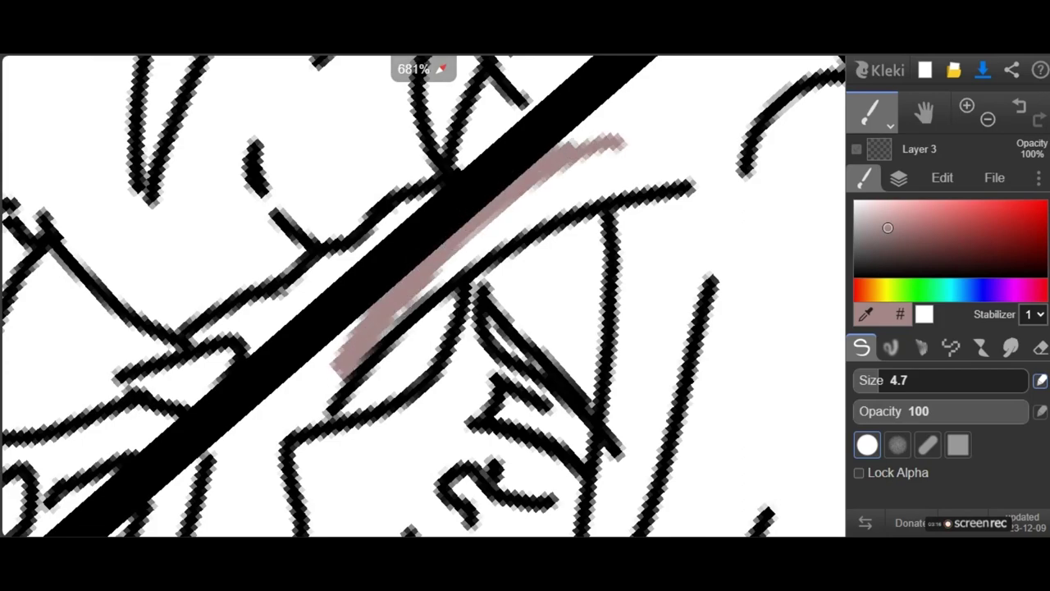
Keep the pen brush and set its size to 15.
{"action": "left_click", "coordinate": [891, 347]}
{"action": "left_click", "coordinate": [861, 347]}
{"action": "left_click", "coordinate": [901, 380]}
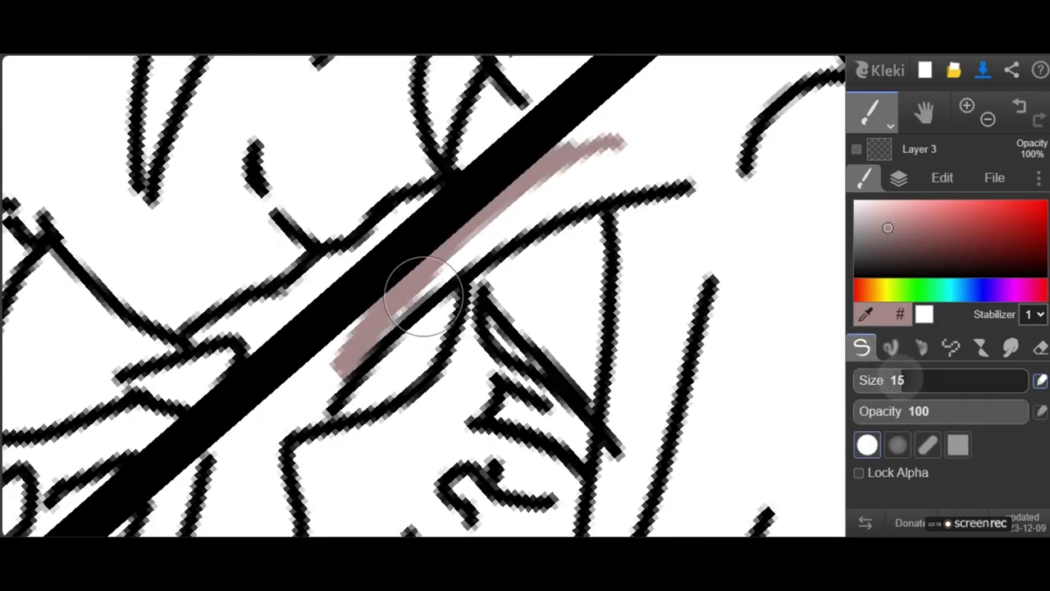
Paint dusty-pink shading into the right-panel character's hair on Layer 3, covering the front locks, upper tufts and lower back ends.
{"action": "mouse_move", "coordinate": [341, 365]}
{"action": "left_mouse_down"}
{"action": "mouse_move", "coordinate": [403, 265]}
{"action": "mouse_move", "coordinate": [498, 216]}
{"action": "mouse_move", "coordinate": [668, 173]}
{"action": "mouse_move", "coordinate": [630, 205]}
{"action": "mouse_move", "coordinate": [637, 233]}
{"action": "mouse_move", "coordinate": [617, 269]}
{"action": "left_mouse_up"}
{"action": "scroll", "coordinate": [668, 172], "scroll_direction": "down", "scroll_amount": 5}
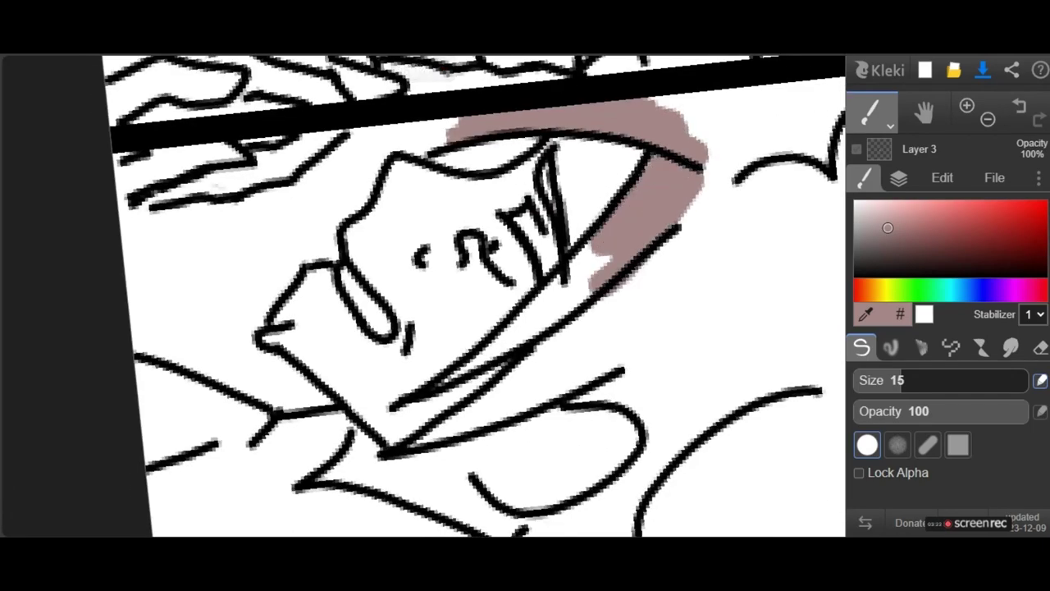
{"action": "left_click_drag", "start_coordinate": [457, 370], "coordinate": [601, 258]}
{"action": "scroll", "coordinate": [473, 272], "scroll_direction": "down", "scroll_amount": 5}
{"action": "scroll", "coordinate": [473, 273], "scroll_direction": "up", "scroll_amount": 5}
{"action": "mouse_move", "coordinate": [473, 238]}
{"action": "left_mouse_down"}
{"action": "mouse_move", "coordinate": [440, 415]}
{"action": "mouse_move", "coordinate": [532, 205]}
{"action": "mouse_move", "coordinate": [568, 234]}
{"action": "left_mouse_up"}
{"action": "left_click_drag", "start_coordinate": [671, 117], "coordinate": [642, 312]}
{"action": "scroll", "coordinate": [642, 312], "scroll_direction": "down", "scroll_amount": 5}
{"action": "scroll", "coordinate": [641, 312], "scroll_direction": "up", "scroll_amount": 5}
{"action": "mouse_move", "coordinate": [648, 256]}
{"action": "left_mouse_down"}
{"action": "mouse_move", "coordinate": [605, 309]}
{"action": "mouse_move", "coordinate": [637, 312]}
{"action": "left_mouse_up"}
{"action": "mouse_move", "coordinate": [522, 462]}
{"action": "left_mouse_down"}
{"action": "mouse_move", "coordinate": [469, 385]}
{"action": "mouse_move", "coordinate": [454, 339]}
{"action": "mouse_move", "coordinate": [465, 303]}
{"action": "mouse_move", "coordinate": [517, 280]}
{"action": "mouse_move", "coordinate": [534, 340]}
{"action": "mouse_move", "coordinate": [549, 297]}
{"action": "mouse_move", "coordinate": [554, 353]}
{"action": "mouse_move", "coordinate": [597, 203]}
{"action": "left_mouse_up"}
{"action": "mouse_move", "coordinate": [579, 477]}
{"action": "left_mouse_down"}
{"action": "mouse_move", "coordinate": [516, 431]}
{"action": "mouse_move", "coordinate": [578, 491]}
{"action": "left_mouse_up"}
{"action": "key", "text": "Home"}
{"action": "scroll", "coordinate": [570, 411], "scroll_direction": "up", "scroll_amount": 5}
{"action": "mouse_move", "coordinate": [628, 283]}
{"action": "left_mouse_down"}
{"action": "mouse_move", "coordinate": [651, 315]}
{"action": "mouse_move", "coordinate": [590, 293]}
{"action": "mouse_move", "coordinate": [539, 252]}
{"action": "mouse_move", "coordinate": [501, 255]}
{"action": "left_mouse_up"}
{"action": "scroll", "coordinate": [513, 254], "scroll_direction": "down", "scroll_amount": 4}
{"action": "scroll", "coordinate": [482, 144], "scroll_direction": "up", "scroll_amount": 4}
{"action": "scroll", "coordinate": [575, 295], "scroll_direction": "up", "scroll_amount": 1}
{"action": "mouse_move", "coordinate": [541, 218]}
{"action": "left_mouse_down"}
{"action": "mouse_move", "coordinate": [563, 352]}
{"action": "mouse_move", "coordinate": [598, 316]}
{"action": "mouse_move", "coordinate": [593, 270]}
{"action": "mouse_move", "coordinate": [712, 175]}
{"action": "left_mouse_up"}
{"action": "scroll", "coordinate": [508, 205], "scroll_direction": "up", "scroll_amount": 5}
{"action": "mouse_move", "coordinate": [471, 382]}
{"action": "left_mouse_down"}
{"action": "mouse_move", "coordinate": [635, 207]}
{"action": "mouse_move", "coordinate": [609, 179]}
{"action": "mouse_move", "coordinate": [532, 237]}
{"action": "left_mouse_up"}
{"action": "scroll", "coordinate": [574, 238], "scroll_direction": "down", "scroll_amount": 5}
{"action": "scroll", "coordinate": [371, 300], "scroll_direction": "up", "scroll_amount": 4}
{"action": "mouse_move", "coordinate": [441, 401]}
{"action": "left_mouse_down"}
{"action": "mouse_move", "coordinate": [456, 242]}
{"action": "mouse_move", "coordinate": [393, 178]}
{"action": "left_mouse_up"}
{"action": "scroll", "coordinate": [511, 409], "scroll_direction": "down", "scroll_amount": 7}
{"action": "scroll", "coordinate": [380, 368], "scroll_direction": "up", "scroll_amount": 2}
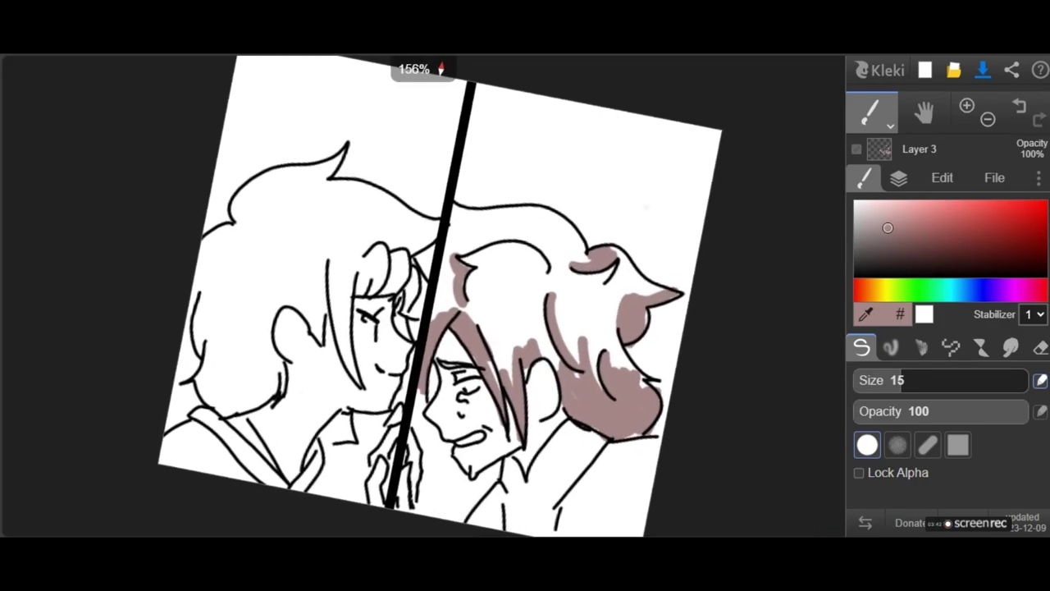
Smudge the pink hair shading into soft gradients at size 200 and opacity 35, and set the smudge size to 57.
{"action": "left_click", "coordinate": [1011, 348]}
{"action": "mouse_move", "coordinate": [960, 381]}
{"action": "left_mouse_down"}
{"action": "mouse_move", "coordinate": [1028, 381]}
{"action": "mouse_move", "coordinate": [976, 412]}
{"action": "left_mouse_up"}
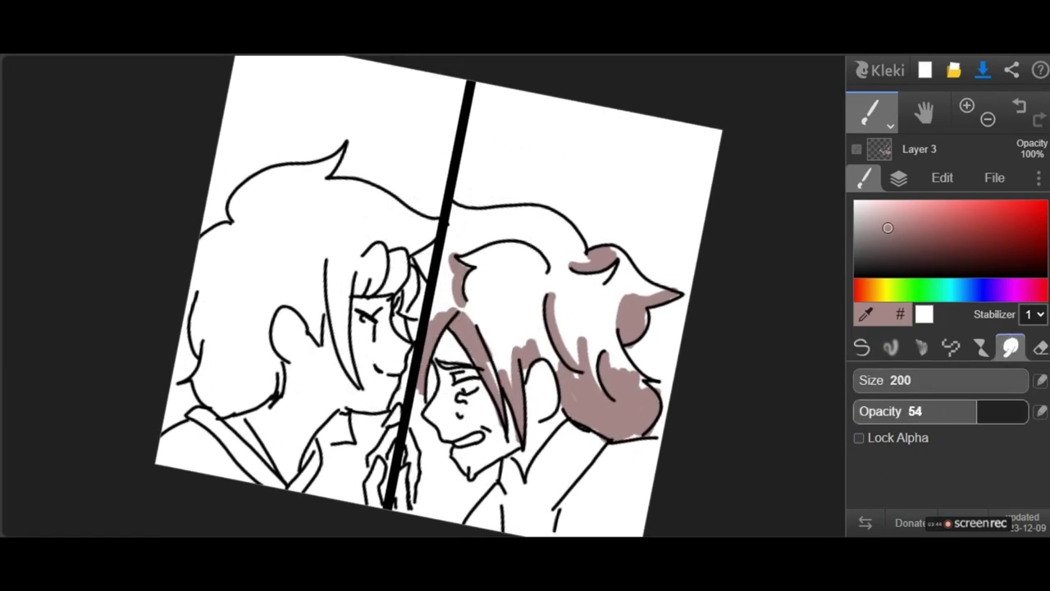
{"action": "mouse_move", "coordinate": [640, 386]}
{"action": "left_mouse_down"}
{"action": "mouse_move", "coordinate": [599, 335]}
{"action": "mouse_move", "coordinate": [604, 352]}
{"action": "mouse_move", "coordinate": [480, 289]}
{"action": "left_mouse_up"}
{"action": "left_click_drag", "start_coordinate": [580, 266], "coordinate": [584, 259]}
{"action": "left_click_drag", "start_coordinate": [661, 337], "coordinate": [647, 336]}
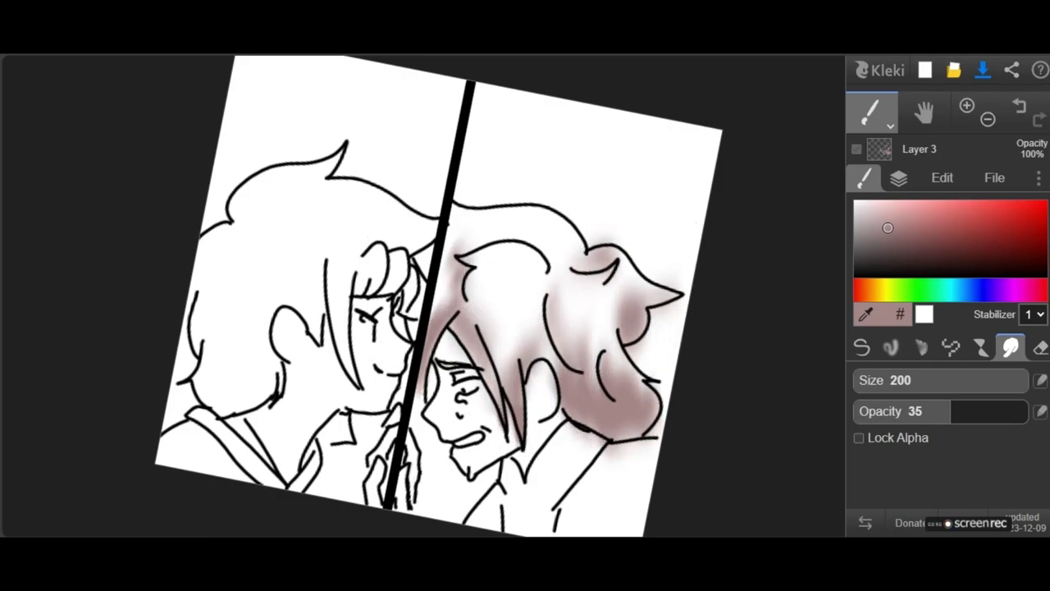
{"action": "left_click", "coordinate": [947, 381]}
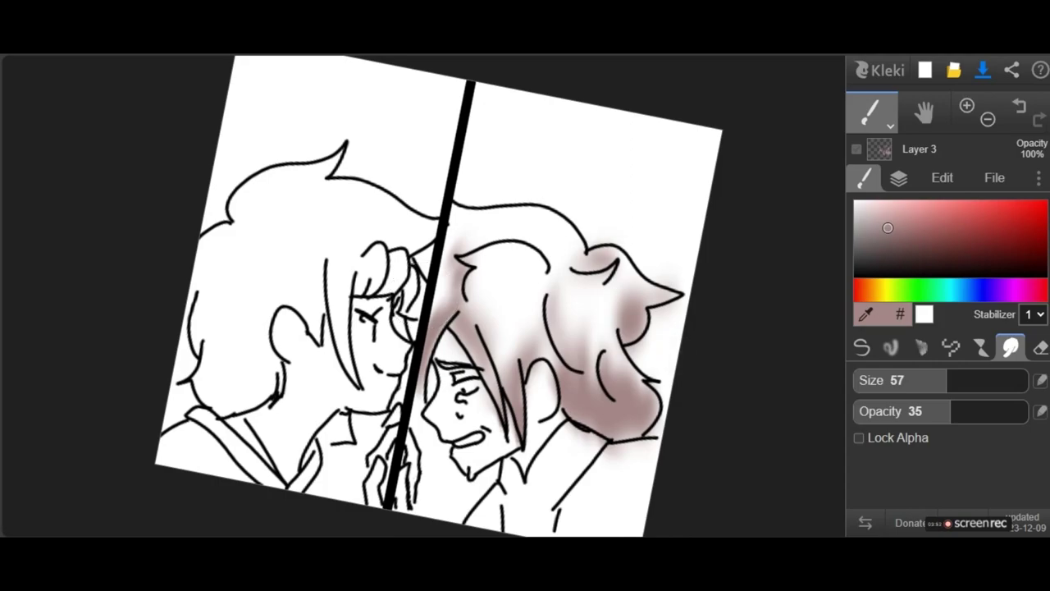
Return to the pen brush and choose a pale beige skin colour with an orange hue.
{"action": "scroll", "coordinate": [435, 295], "scroll_direction": "down", "scroll_amount": 2}
{"action": "scroll", "coordinate": [435, 295], "scroll_direction": "up", "scroll_amount": 1}
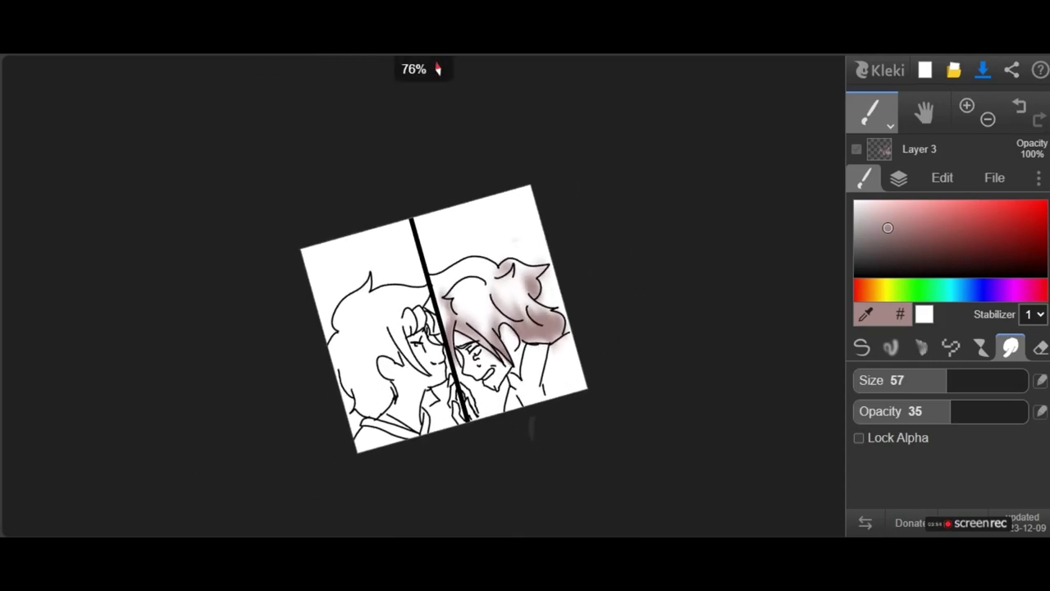
{"action": "scroll", "coordinate": [435, 295], "scroll_direction": "up", "scroll_amount": 4}
{"action": "scroll", "coordinate": [601, 263], "scroll_direction": "up", "scroll_amount": 4}
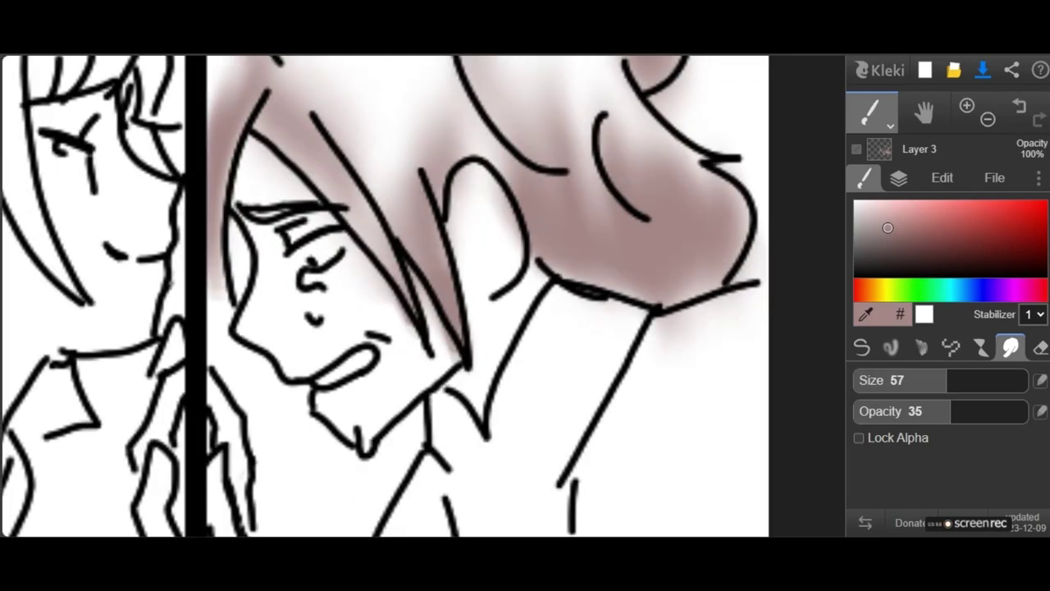
{"action": "left_click", "coordinate": [862, 348]}
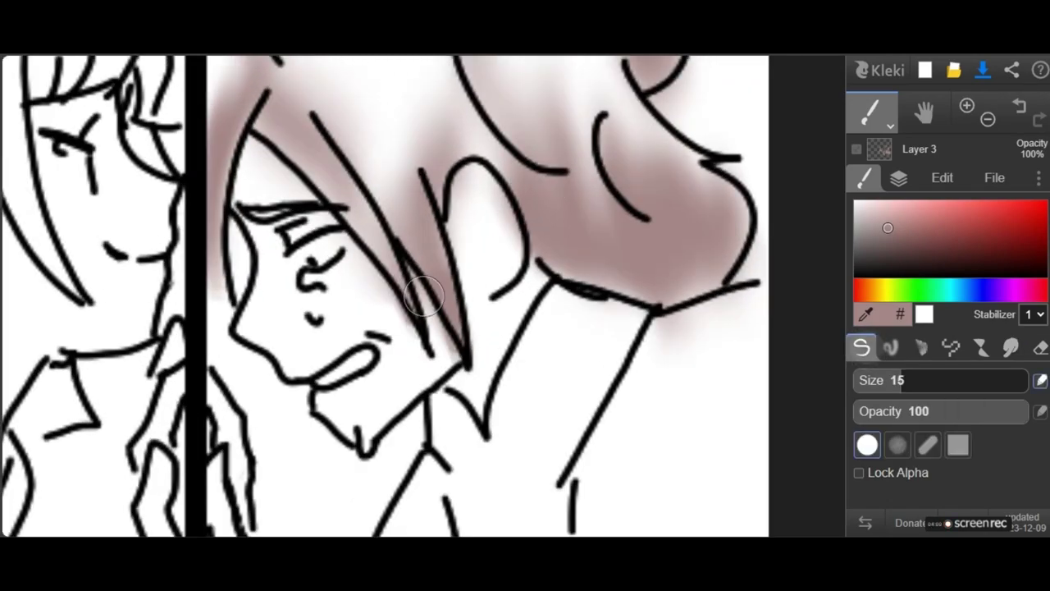
{"action": "left_click_drag", "start_coordinate": [887, 228], "coordinate": [878, 207]}
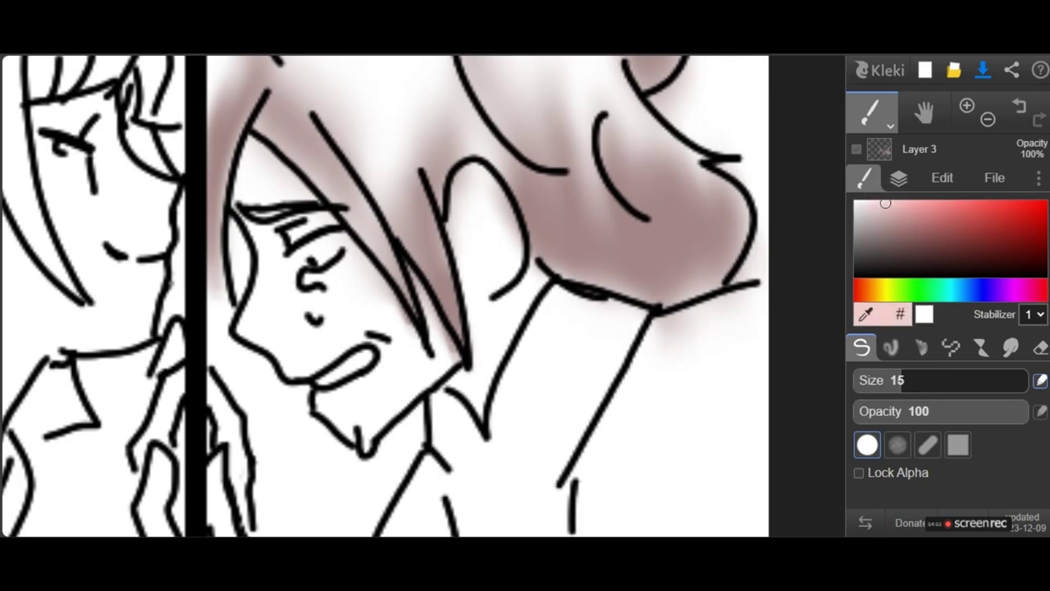
{"action": "left_click", "coordinate": [873, 290]}
{"action": "mouse_move", "coordinate": [625, 428]}
{"action": "left_mouse_down"}
{"action": "mouse_move", "coordinate": [711, 352]}
{"action": "mouse_move", "coordinate": [748, 401]}
{"action": "left_mouse_up"}
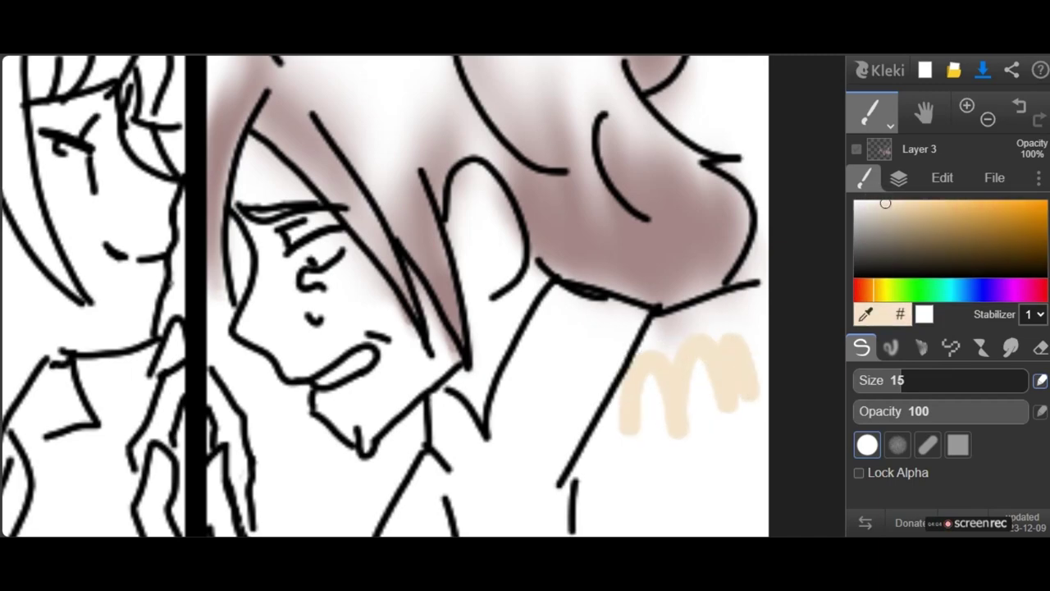
{"action": "mouse_move", "coordinate": [480, 201]}
{"action": "left_mouse_down"}
{"action": "mouse_move", "coordinate": [513, 241]}
{"action": "mouse_move", "coordinate": [470, 187]}
{"action": "left_mouse_up"}
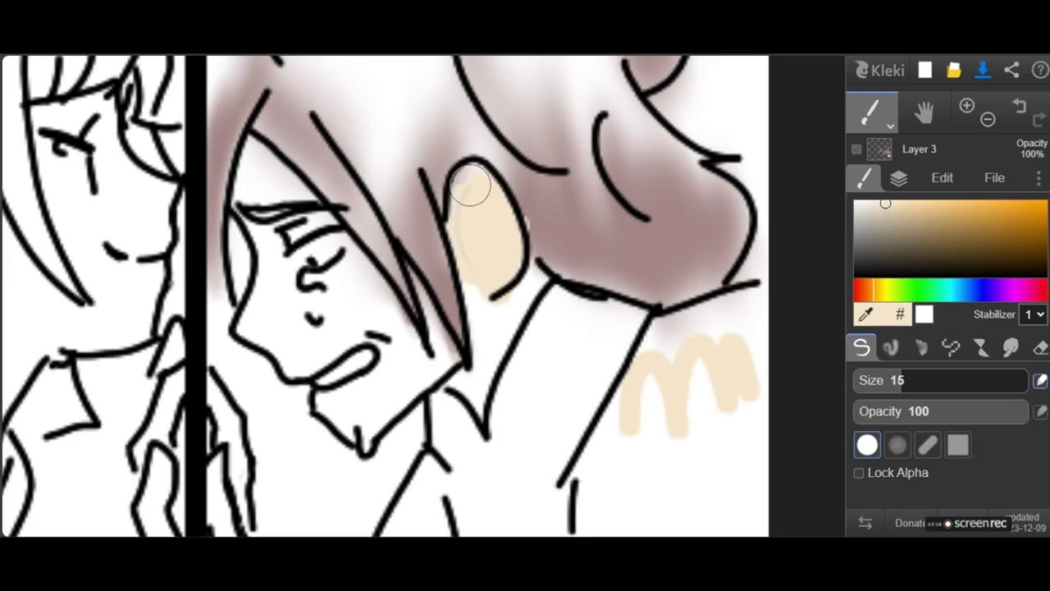
{"action": "key", "text": "ctrl+z"}
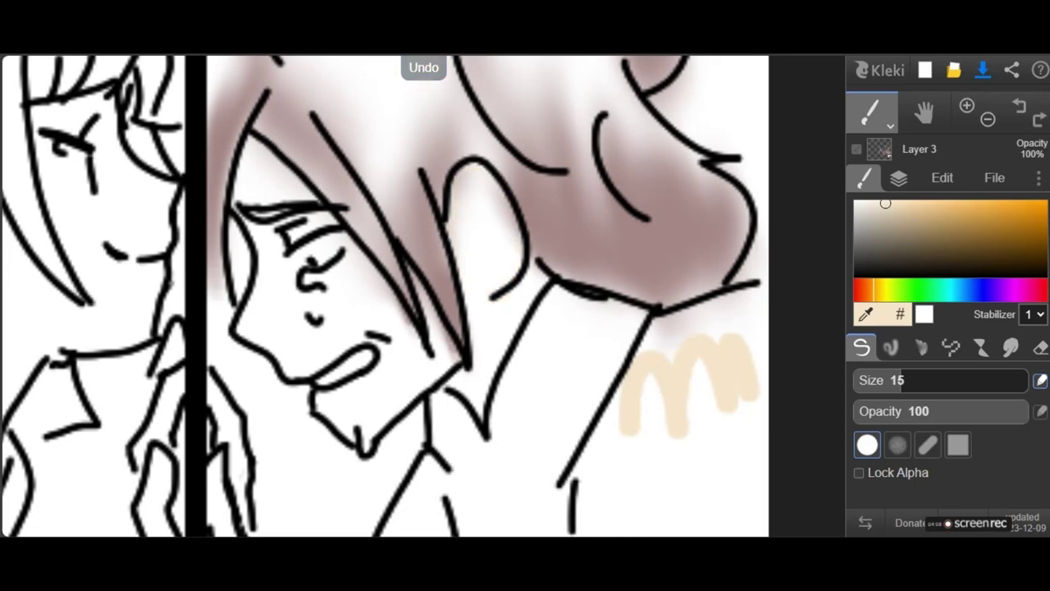
{"action": "key", "text": "ctrl+z"}
Paint the right-panel character's raised hand, ear and neck pale beige on Layer 3 with the size 15 pen.
{"action": "scroll", "coordinate": [424, 296], "scroll_direction": "down", "scroll_amount": 2}
{"action": "scroll", "coordinate": [394, 394], "scroll_direction": "up", "scroll_amount": 6}
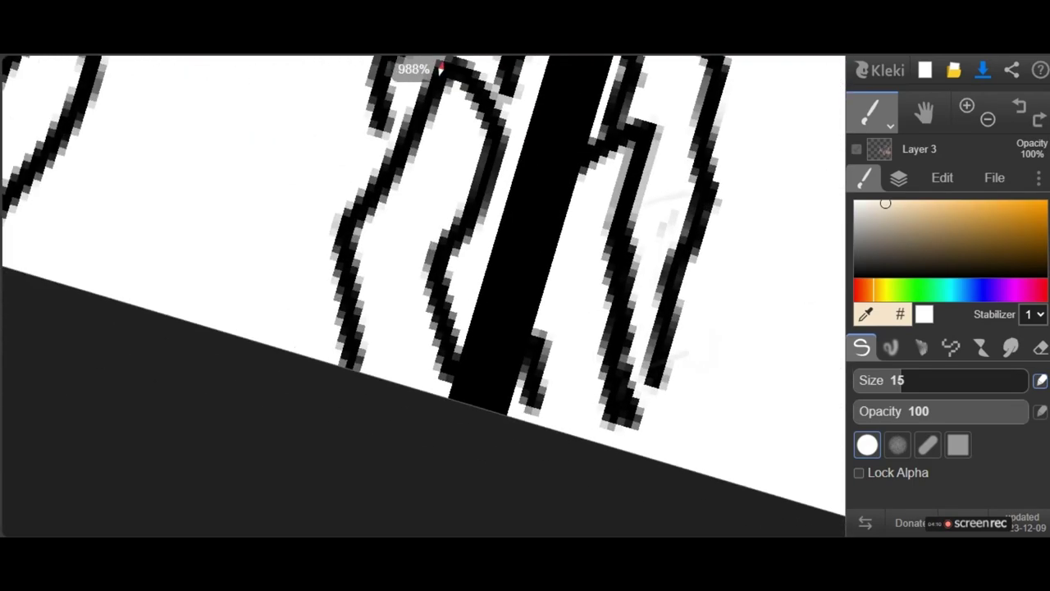
{"action": "scroll", "coordinate": [525, 295], "scroll_direction": "down", "scroll_amount": 3}
{"action": "mouse_move", "coordinate": [649, 246]}
{"action": "left_mouse_down"}
{"action": "mouse_move", "coordinate": [698, 305]}
{"action": "mouse_move", "coordinate": [667, 82]}
{"action": "mouse_move", "coordinate": [714, 115]}
{"action": "mouse_move", "coordinate": [648, 378]}
{"action": "left_mouse_up"}
{"action": "scroll", "coordinate": [557, 325], "scroll_direction": "down", "scroll_amount": 5}
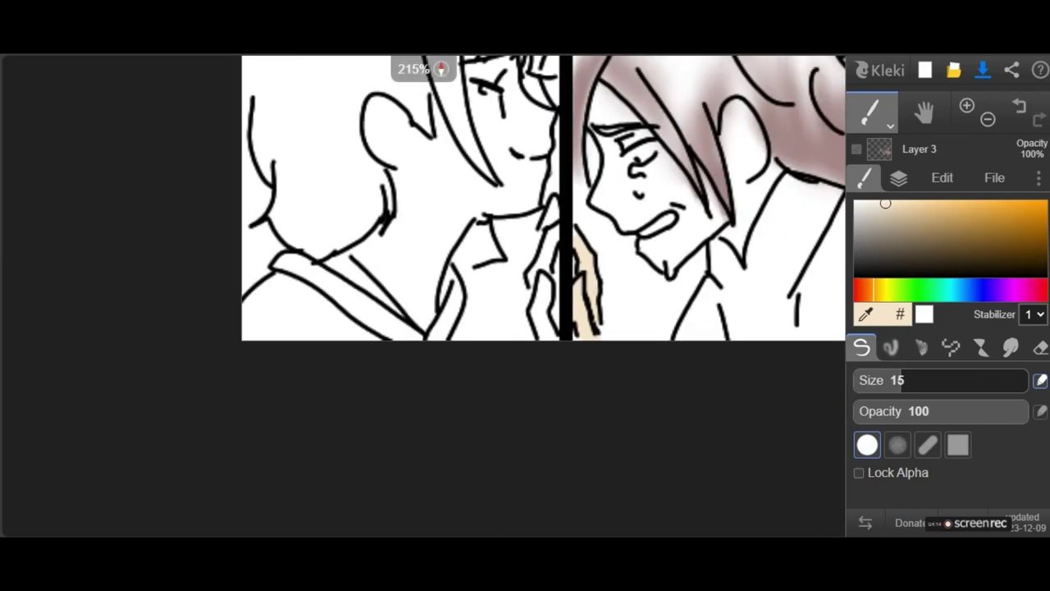
{"action": "scroll", "coordinate": [656, 275], "scroll_direction": "up", "scroll_amount": 5}
{"action": "mouse_move", "coordinate": [671, 257]}
{"action": "left_mouse_down"}
{"action": "mouse_move", "coordinate": [661, 320]}
{"action": "mouse_move", "coordinate": [628, 231]}
{"action": "mouse_move", "coordinate": [614, 247]}
{"action": "mouse_move", "coordinate": [604, 391]}
{"action": "mouse_move", "coordinate": [636, 283]}
{"action": "mouse_move", "coordinate": [628, 330]}
{"action": "mouse_move", "coordinate": [564, 422]}
{"action": "mouse_move", "coordinate": [611, 410]}
{"action": "left_mouse_up"}
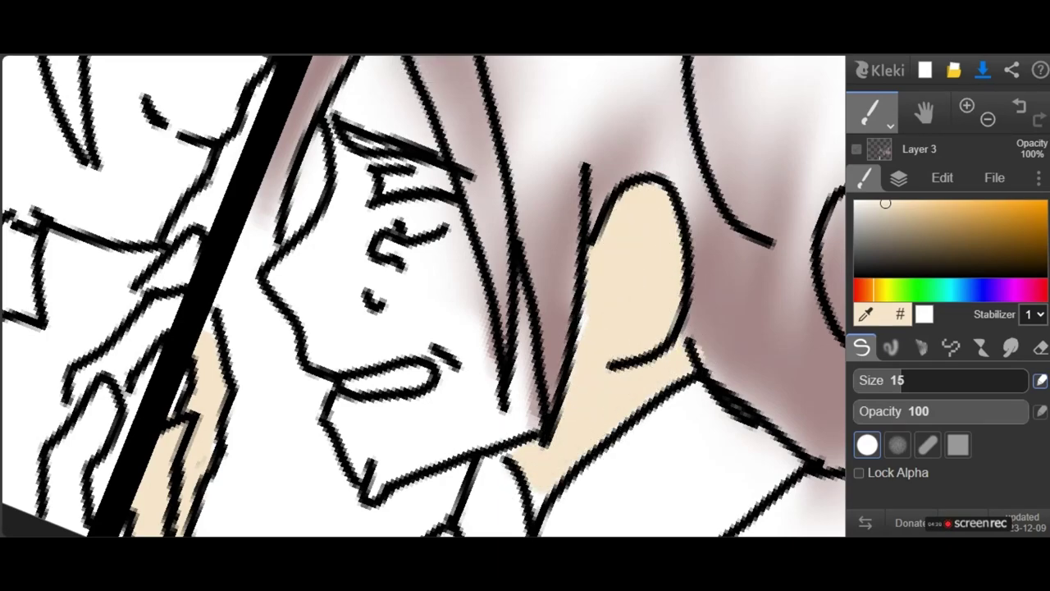
Fill the right-panel character's face from cheek to nose and chin with pale beige, enlarging the pen from 10 to 27.
{"action": "scroll", "coordinate": [423, 295], "scroll_direction": "up", "scroll_amount": 3}
{"action": "mouse_move", "coordinate": [575, 215]}
{"action": "left_mouse_down"}
{"action": "mouse_move", "coordinate": [614, 188]}
{"action": "mouse_move", "coordinate": [698, 340]}
{"action": "mouse_move", "coordinate": [693, 378]}
{"action": "left_mouse_up"}
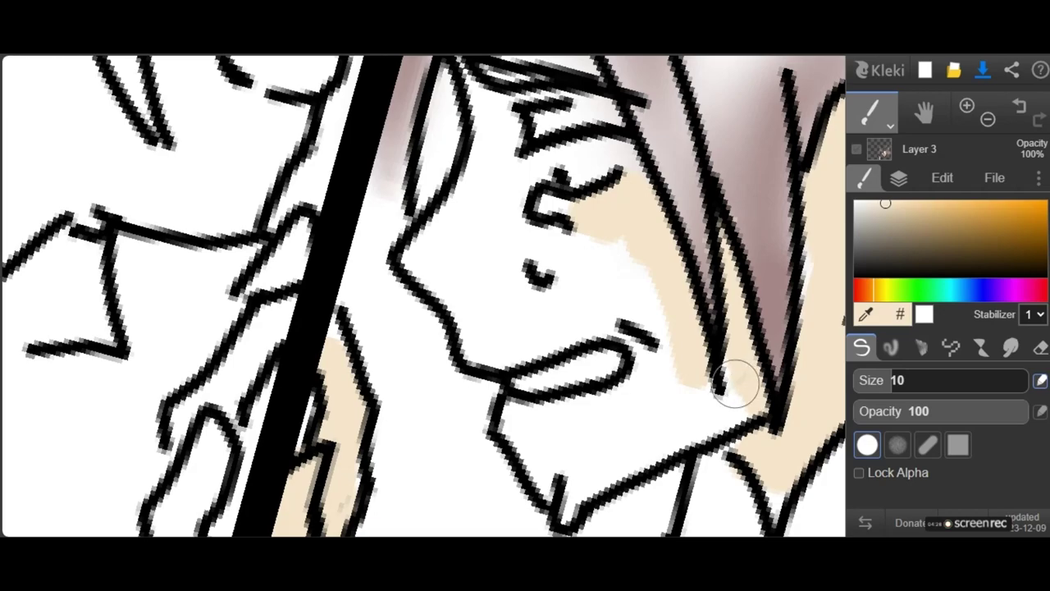
{"action": "left_click", "coordinate": [918, 380]}
{"action": "mouse_move", "coordinate": [548, 430]}
{"action": "left_mouse_down"}
{"action": "mouse_move", "coordinate": [660, 423]}
{"action": "mouse_move", "coordinate": [672, 301]}
{"action": "mouse_move", "coordinate": [652, 277]}
{"action": "mouse_move", "coordinate": [618, 302]}
{"action": "mouse_move", "coordinate": [600, 297]}
{"action": "mouse_move", "coordinate": [607, 289]}
{"action": "mouse_move", "coordinate": [552, 319]}
{"action": "mouse_move", "coordinate": [482, 333]}
{"action": "mouse_move", "coordinate": [437, 246]}
{"action": "mouse_move", "coordinate": [418, 243]}
{"action": "mouse_move", "coordinate": [478, 256]}
{"action": "mouse_move", "coordinate": [517, 243]}
{"action": "mouse_move", "coordinate": [485, 214]}
{"action": "mouse_move", "coordinate": [492, 118]}
{"action": "mouse_move", "coordinate": [566, 131]}
{"action": "left_mouse_up"}
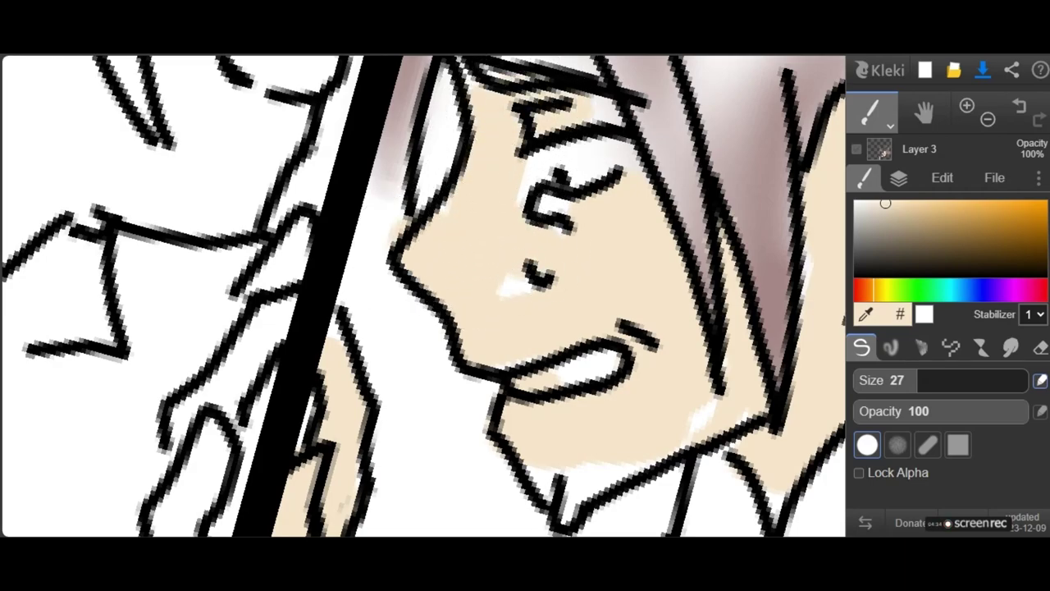
{"action": "left_click_drag", "start_coordinate": [534, 193], "coordinate": [515, 244]}
{"action": "scroll", "coordinate": [423, 296], "scroll_direction": "down", "scroll_amount": 3}
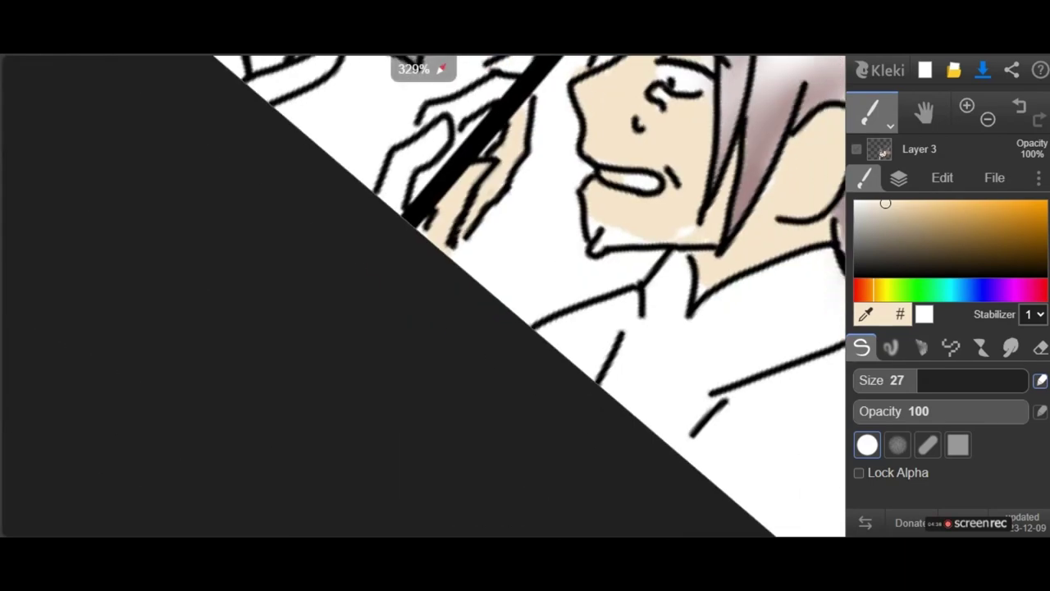
{"action": "scroll", "coordinate": [423, 295], "scroll_direction": "up", "scroll_amount": 5}
{"action": "left_click_drag", "start_coordinate": [549, 332], "coordinate": [676, 294]}
Fill the right-panel character's forehead above the eyebrow with the same pale beige.
{"action": "scroll", "coordinate": [675, 293], "scroll_direction": "down", "scroll_amount": 2}
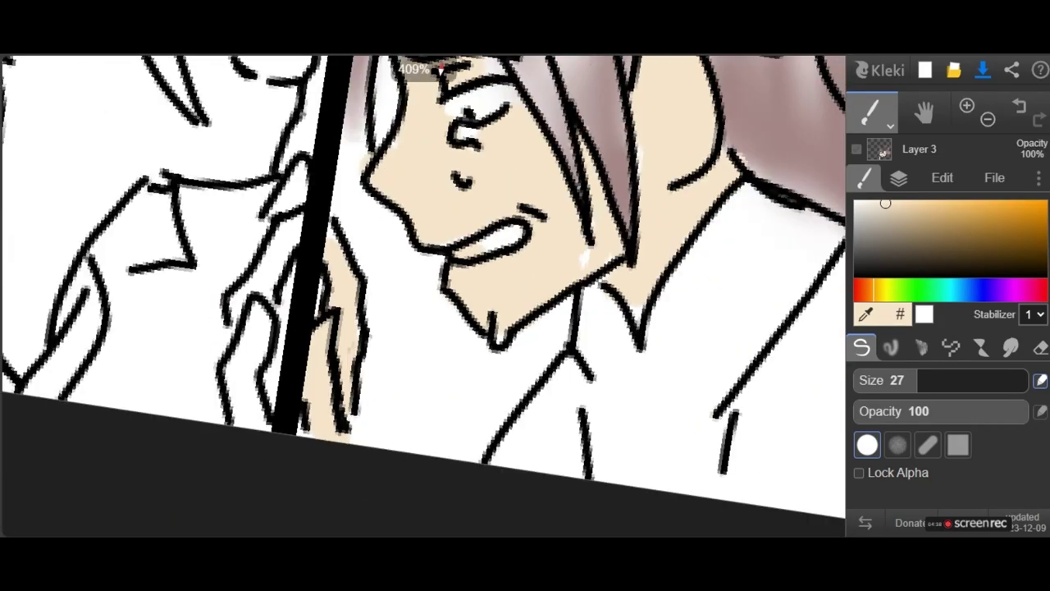
{"action": "scroll", "coordinate": [534, 402], "scroll_direction": "down", "scroll_amount": 3}
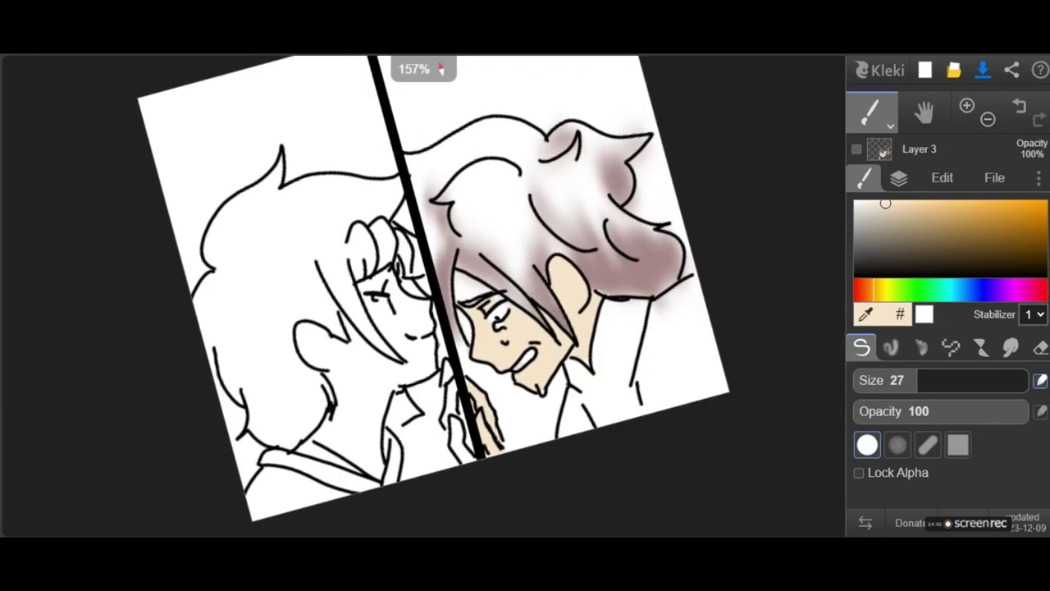
{"action": "scroll", "coordinate": [534, 402], "scroll_direction": "up", "scroll_amount": 4}
{"action": "scroll", "coordinate": [534, 402], "scroll_direction": "down", "scroll_amount": 3}
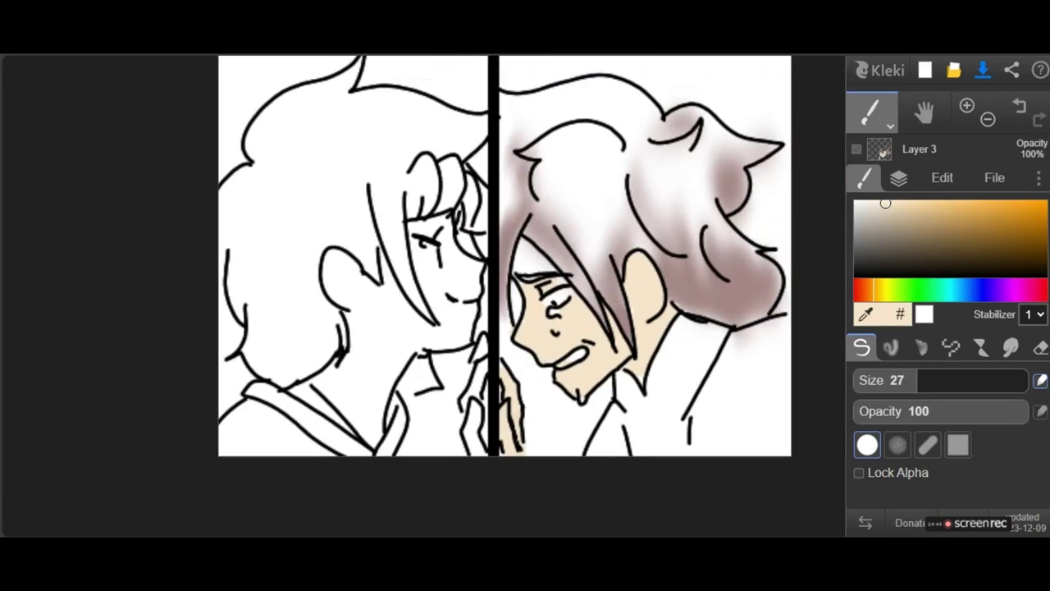
{"action": "scroll", "coordinate": [510, 267], "scroll_direction": "up", "scroll_amount": 4}
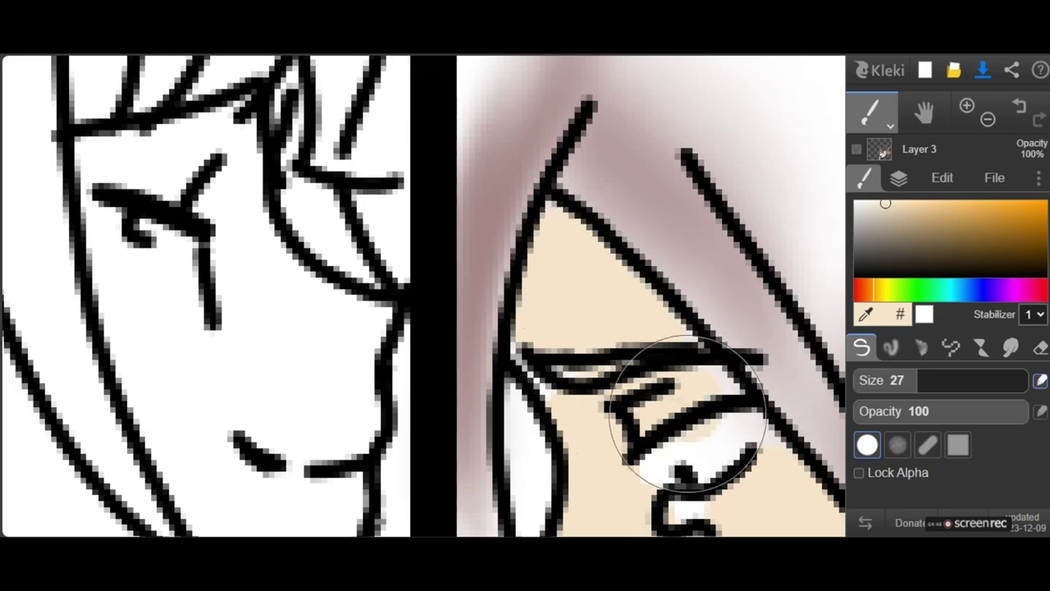
{"action": "scroll", "coordinate": [688, 402], "scroll_direction": "down", "scroll_amount": 3}
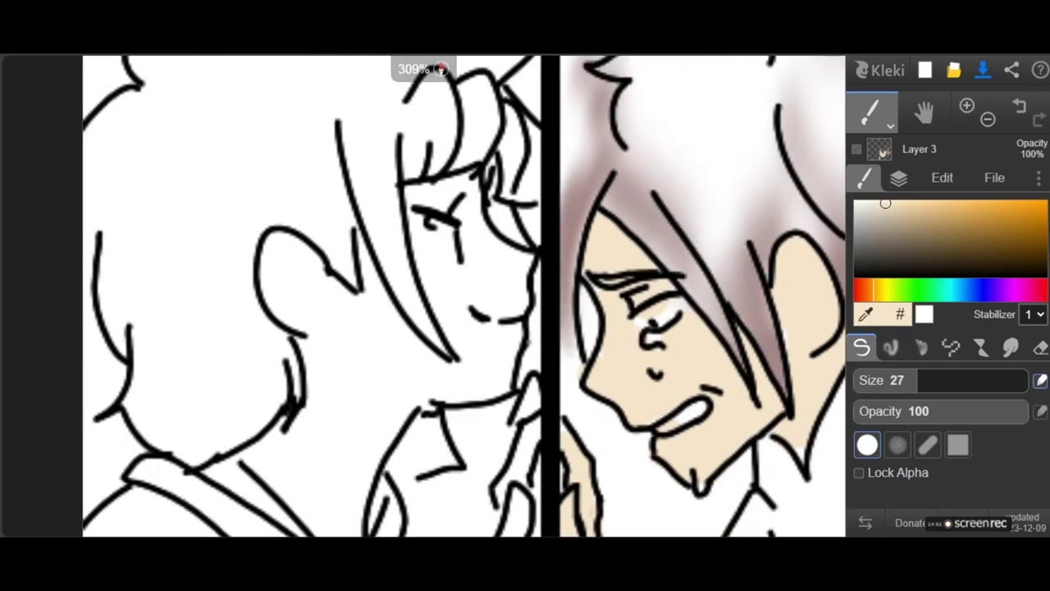
Erase the skin colour from the right-panel character's eye and the small shape beneath it with the eraser at size 6.3.
{"action": "left_click", "coordinate": [1040, 348]}
{"action": "scroll", "coordinate": [663, 314], "scroll_direction": "up", "scroll_amount": 4}
{"action": "mouse_move", "coordinate": [624, 357]}
{"action": "left_mouse_down"}
{"action": "mouse_move", "coordinate": [647, 290]}
{"action": "mouse_move", "coordinate": [683, 267]}
{"action": "left_mouse_up"}
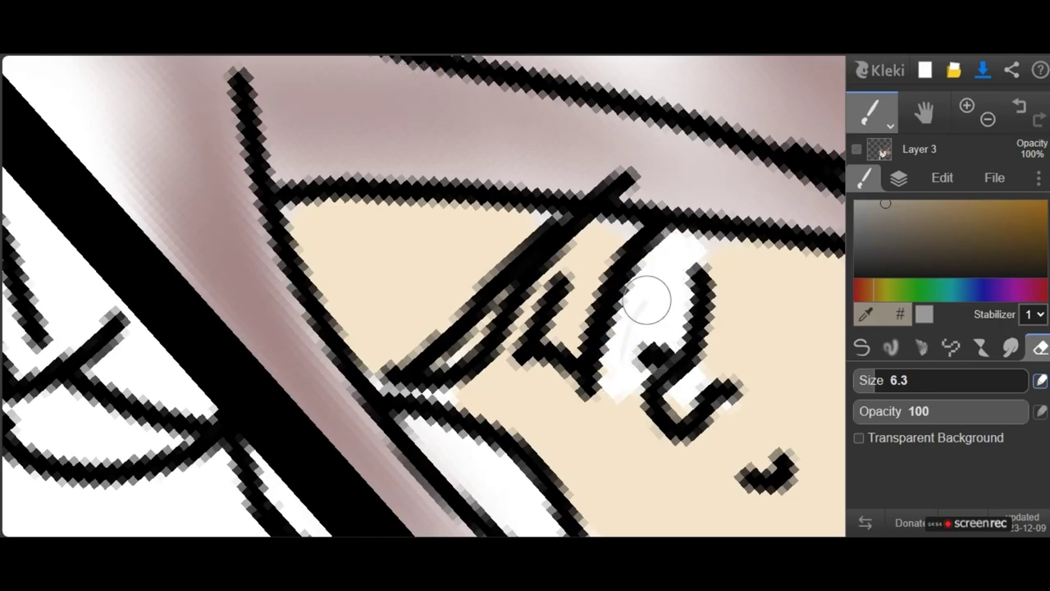
{"action": "scroll", "coordinate": [646, 300], "scroll_direction": "down", "scroll_amount": 5}
{"action": "scroll", "coordinate": [692, 378], "scroll_direction": "up", "scroll_amount": 6}
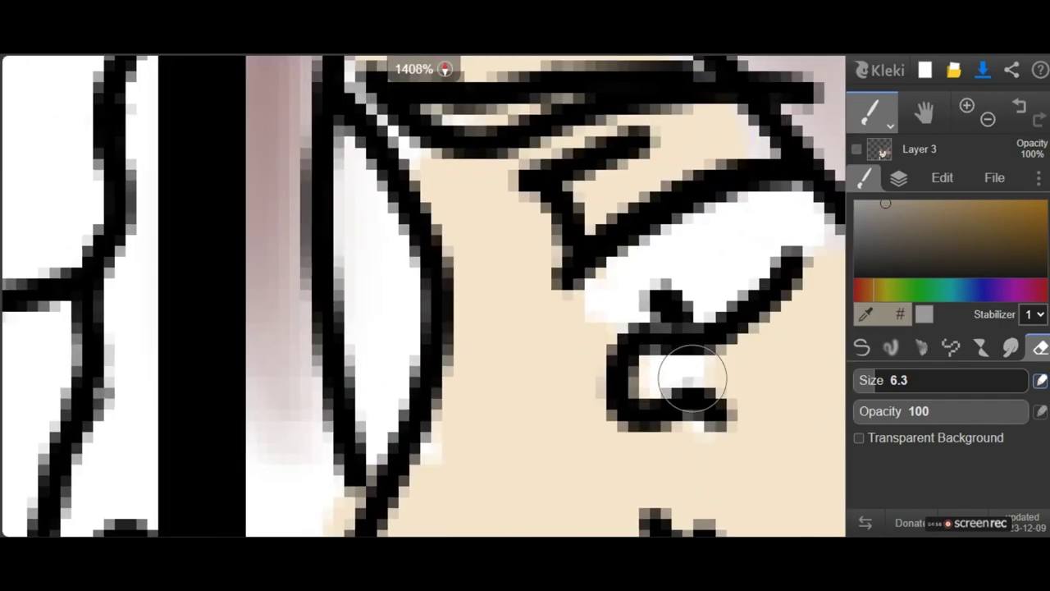
{"action": "left_click_drag", "start_coordinate": [671, 365], "coordinate": [693, 373]}
{"action": "scroll", "coordinate": [424, 296], "scroll_direction": "down", "scroll_amount": 2}
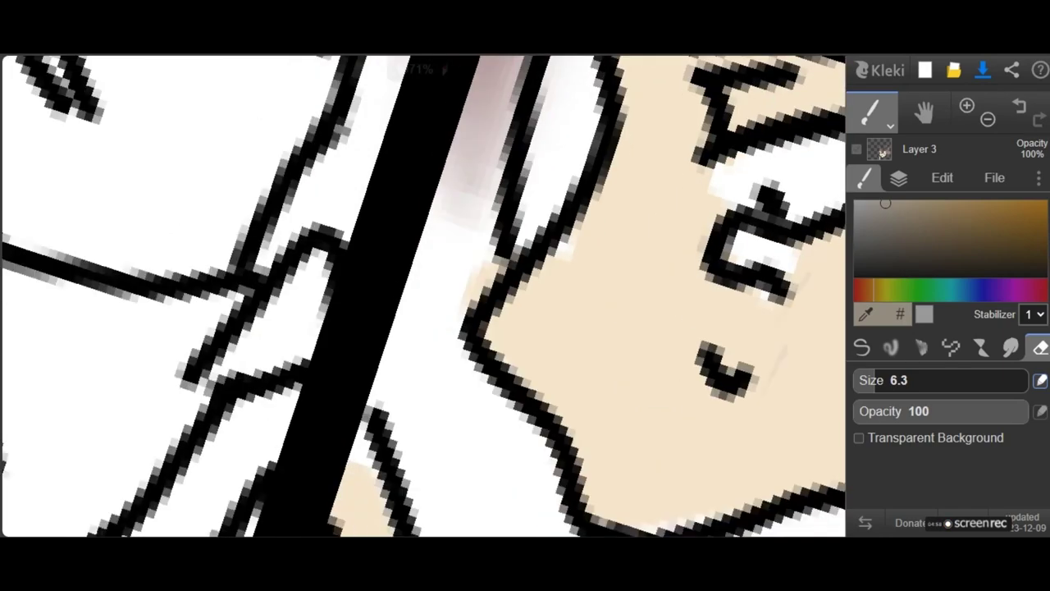
Erase the skin colour from the small drop on the right-panel character's cheek and the drop at the chin.
{"action": "scroll", "coordinate": [424, 296], "scroll_direction": "up", "scroll_amount": 3}
{"action": "left_click_drag", "start_coordinate": [722, 332], "coordinate": [713, 361]}
{"action": "scroll", "coordinate": [713, 361], "scroll_direction": "down", "scroll_amount": 1}
{"action": "scroll", "coordinate": [681, 480], "scroll_direction": "down", "scroll_amount": 1}
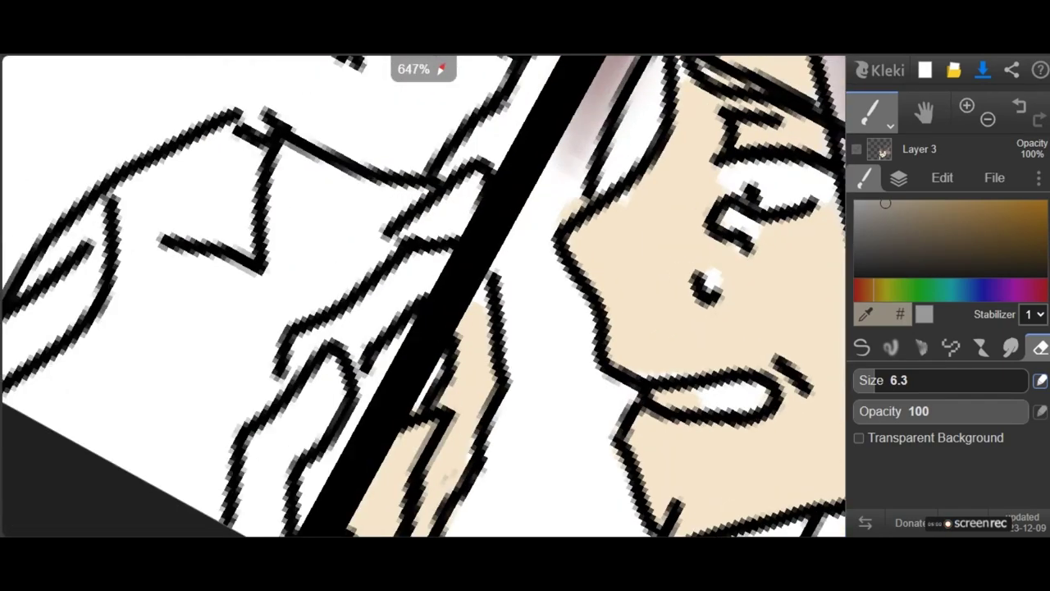
{"action": "scroll", "coordinate": [681, 480], "scroll_direction": "up", "scroll_amount": 1}
{"action": "scroll", "coordinate": [701, 468], "scroll_direction": "down", "scroll_amount": 2}
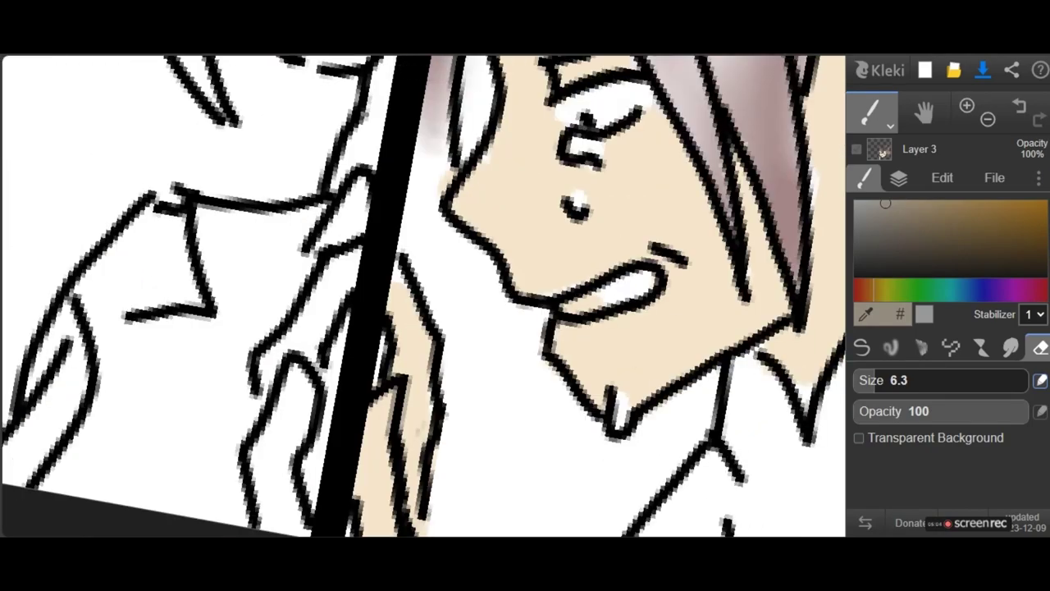
Set the eraser size to 23 and remove the smudged pink outside the back outline of the right-panel character's hair.
{"action": "scroll", "coordinate": [614, 351], "scroll_direction": "down", "scroll_amount": 3}
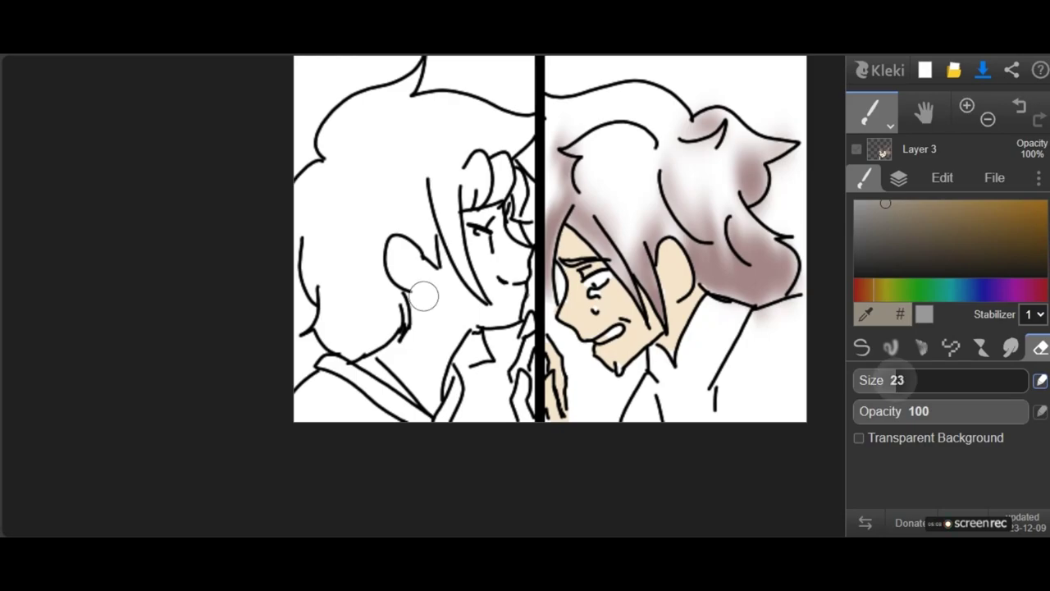
{"action": "scroll", "coordinate": [656, 311], "scroll_direction": "up", "scroll_amount": 3}
{"action": "mouse_move", "coordinate": [592, 234]}
{"action": "left_mouse_down"}
{"action": "mouse_move", "coordinate": [575, 317]}
{"action": "mouse_move", "coordinate": [640, 127]}
{"action": "left_mouse_up"}
{"action": "scroll", "coordinate": [498, 345], "scroll_direction": "down", "scroll_amount": 1}
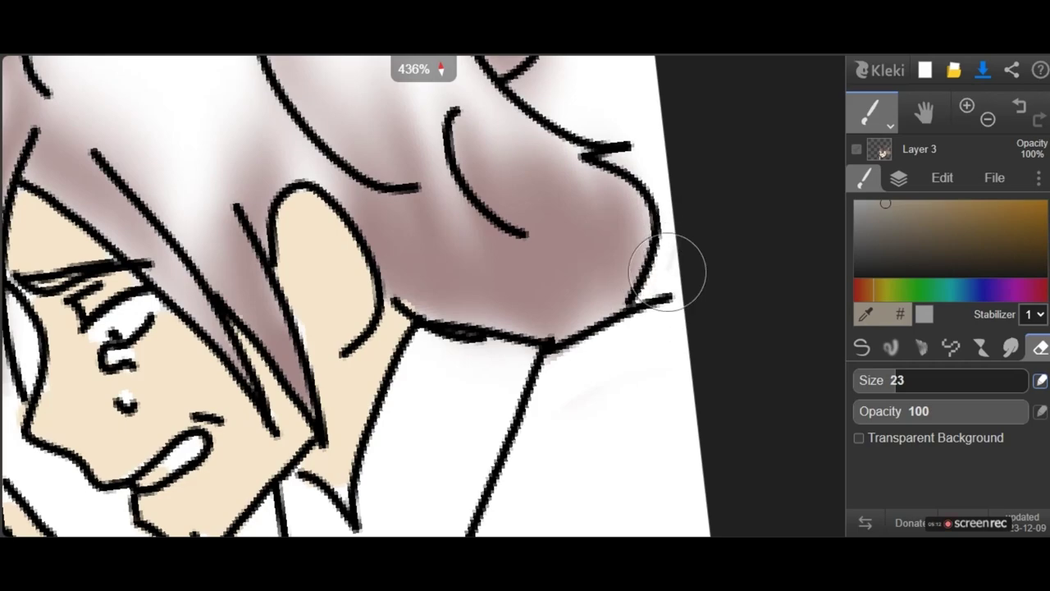
{"action": "scroll", "coordinate": [698, 253], "scroll_direction": "up", "scroll_amount": 1}
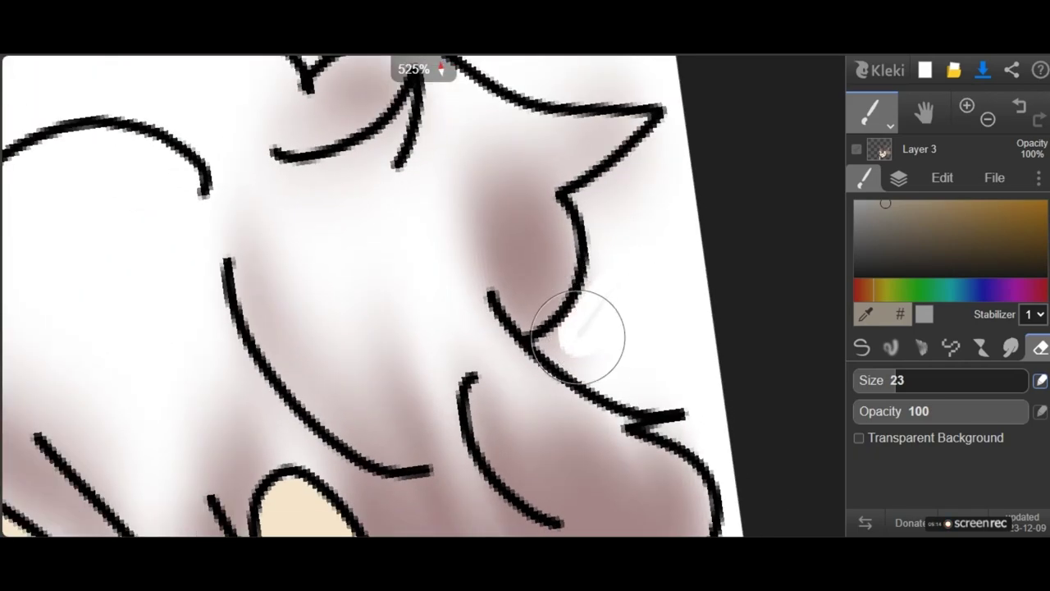
{"action": "scroll", "coordinate": [575, 363], "scroll_direction": "up", "scroll_amount": 2}
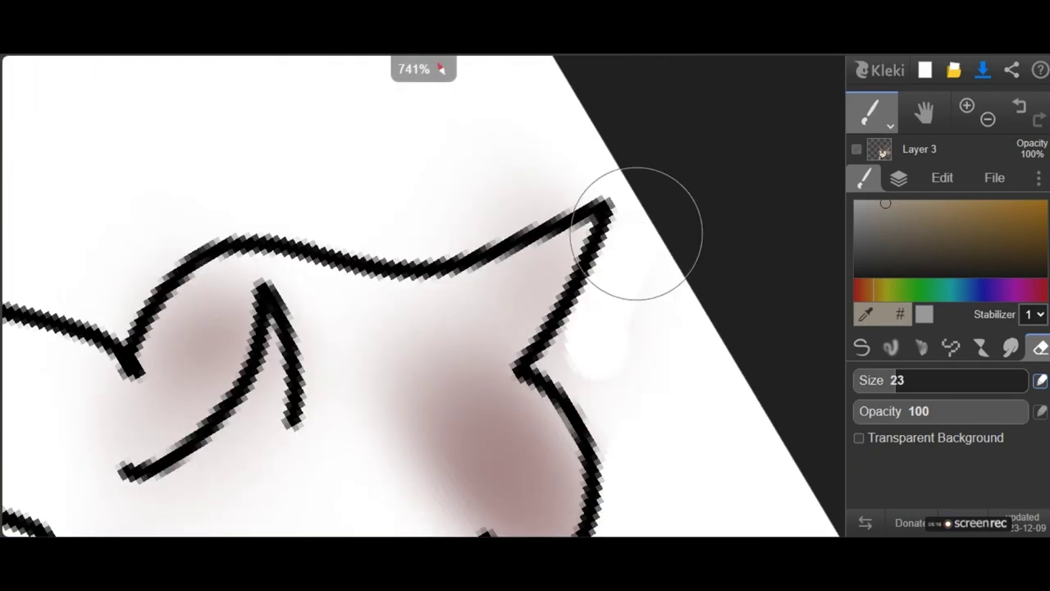
Add a new layer and move it beneath Layer 3, directly above Layer 1.
{"action": "scroll", "coordinate": [492, 295], "scroll_direction": "down", "scroll_amount": 5}
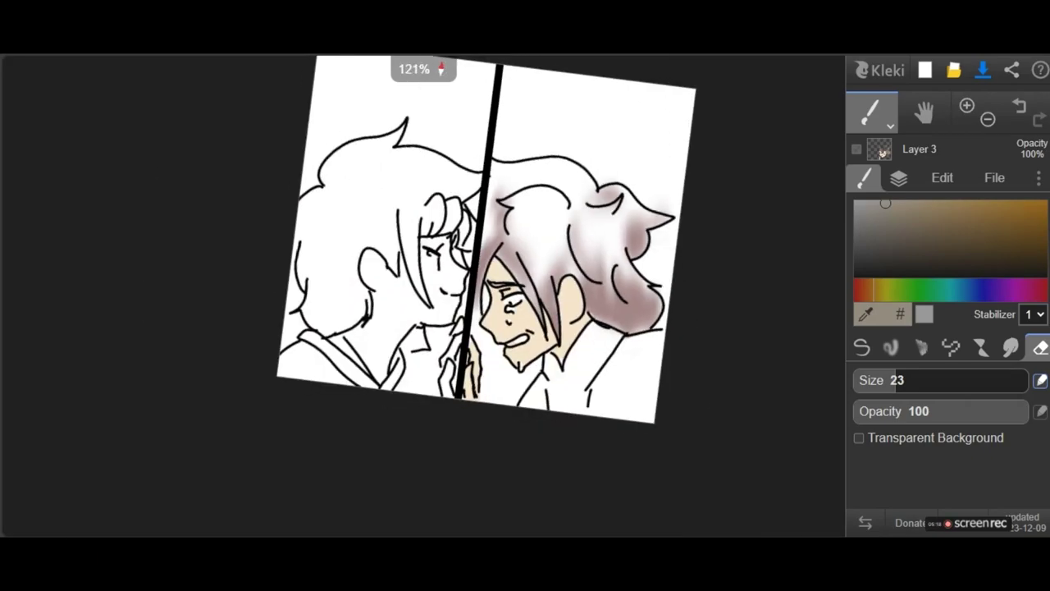
{"action": "scroll", "coordinate": [435, 398], "scroll_direction": "up", "scroll_amount": 2}
{"action": "left_click", "coordinate": [900, 177]}
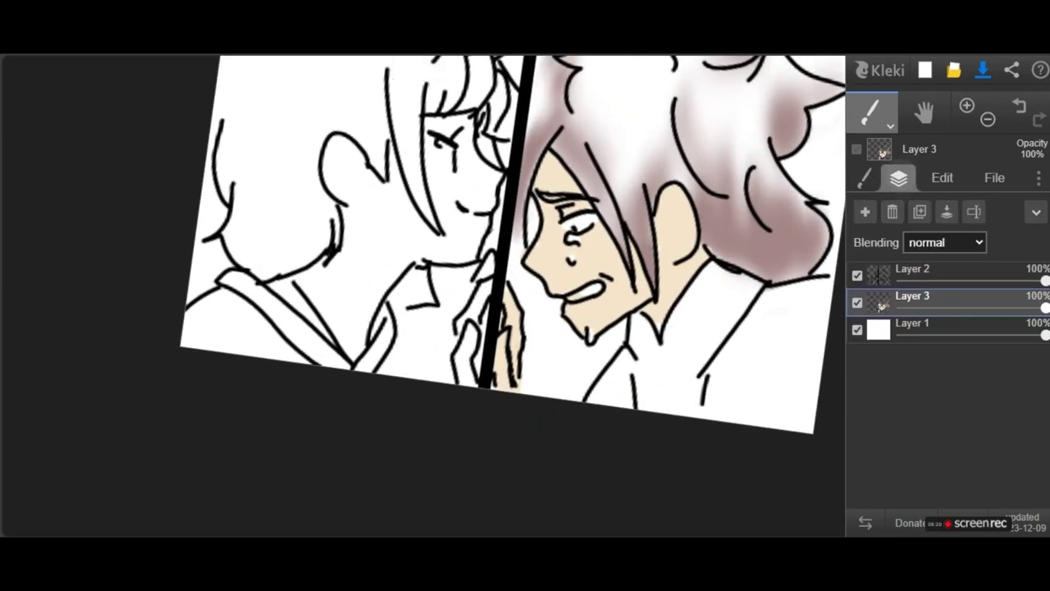
{"action": "left_click", "coordinate": [866, 211]}
{"action": "left_click_drag", "start_coordinate": [944, 301], "coordinate": [944, 328]}
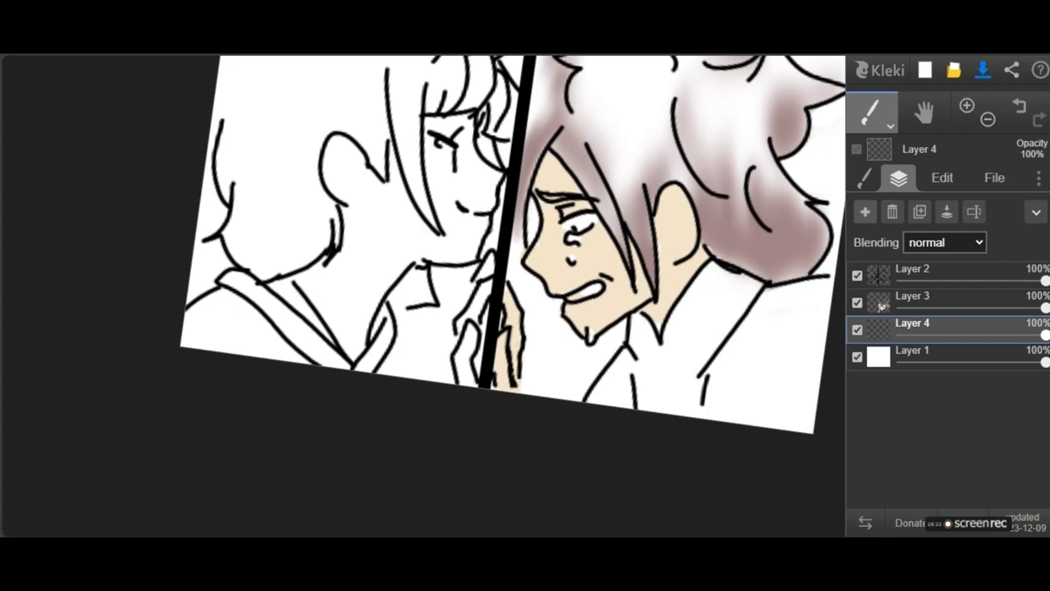
Switch to the pen brush with a dark greyish blue and try a stroke across the lower part of the right-panel character's shirt.
{"action": "left_click", "coordinate": [864, 178]}
{"action": "left_click", "coordinate": [892, 347]}
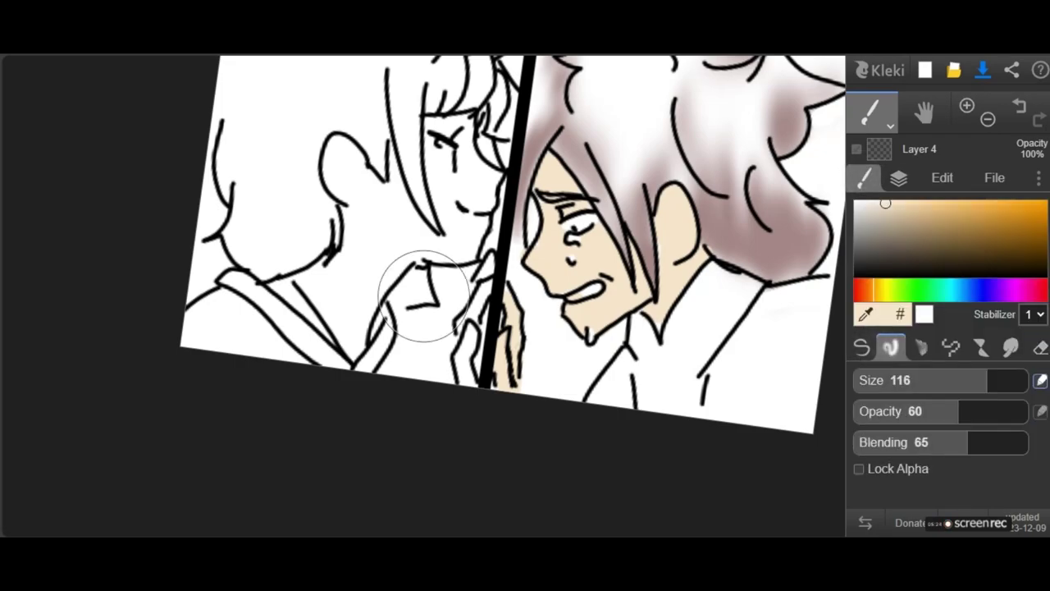
{"action": "left_click", "coordinate": [861, 346]}
{"action": "mouse_move", "coordinate": [886, 203]}
{"action": "left_mouse_down"}
{"action": "mouse_move", "coordinate": [902, 220]}
{"action": "mouse_move", "coordinate": [895, 250]}
{"action": "left_mouse_up"}
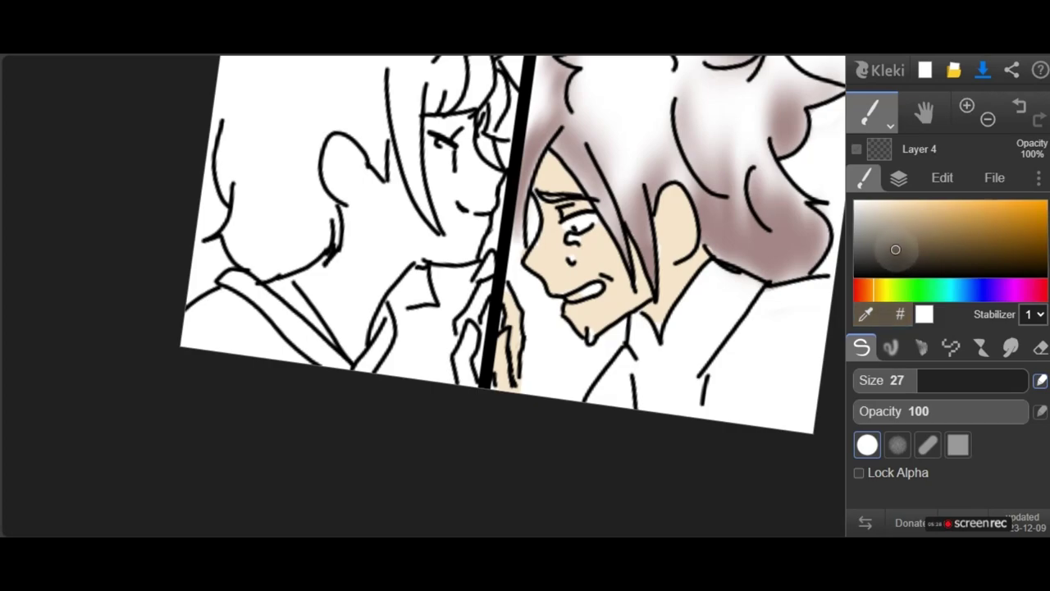
{"action": "left_click_drag", "start_coordinate": [874, 289], "coordinate": [982, 289]}
{"action": "mouse_move", "coordinate": [671, 405]}
{"action": "left_mouse_down"}
{"action": "mouse_move", "coordinate": [750, 297]}
{"action": "mouse_move", "coordinate": [768, 402]}
{"action": "mouse_move", "coordinate": [812, 396]}
{"action": "left_mouse_up"}
{"action": "key", "text": "ctrl+z"}
Try a slightly less saturated shade of the dark blue-grey on the right-panel character's shirt.
{"action": "scroll", "coordinate": [424, 296], "scroll_direction": "up", "scroll_amount": 5}
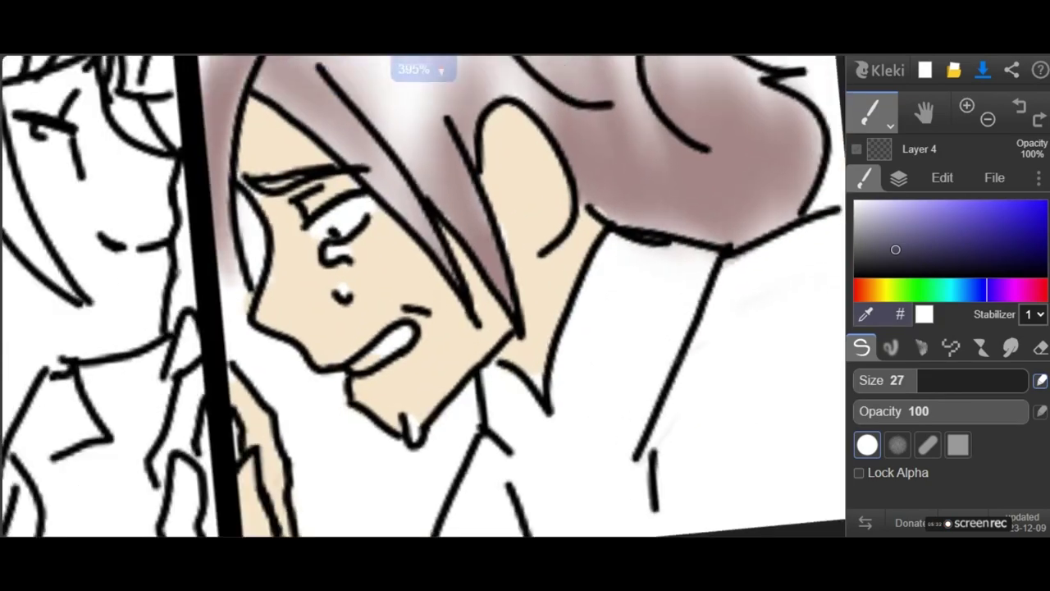
{"action": "scroll", "coordinate": [598, 335], "scroll_direction": "down", "scroll_amount": 2}
{"action": "left_click_drag", "start_coordinate": [887, 251], "coordinate": [880, 251]}
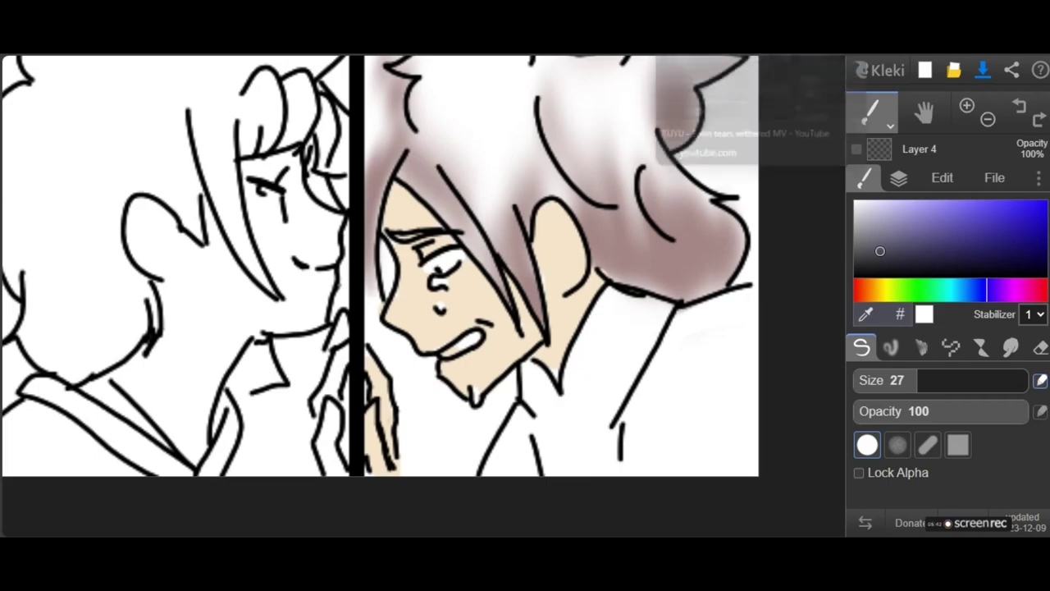
{"action": "mouse_move", "coordinate": [604, 361]}
{"action": "left_mouse_down"}
{"action": "mouse_move", "coordinate": [588, 394]}
{"action": "mouse_move", "coordinate": [663, 359]}
{"action": "mouse_move", "coordinate": [663, 411]}
{"action": "left_mouse_up"}
{"action": "key", "text": "ctrl+z"}
Pick a more neutral dark grey and paint the right-panel character's shirt on Layer 4.
{"action": "scroll", "coordinate": [676, 369], "scroll_direction": "up", "scroll_amount": 2}
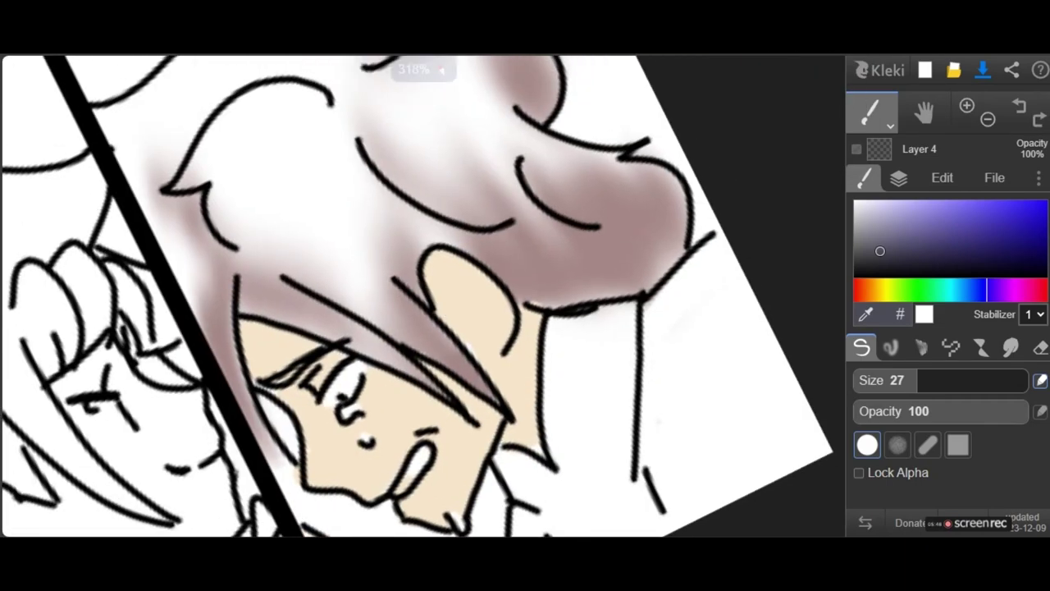
{"action": "scroll", "coordinate": [629, 416], "scroll_direction": "down", "scroll_amount": 1}
{"action": "left_click", "coordinate": [866, 247]}
{"action": "mouse_move", "coordinate": [576, 335]}
{"action": "left_mouse_down"}
{"action": "mouse_move", "coordinate": [659, 320]}
{"action": "mouse_move", "coordinate": [630, 322]}
{"action": "mouse_move", "coordinate": [647, 351]}
{"action": "mouse_move", "coordinate": [750, 276]}
{"action": "mouse_move", "coordinate": [680, 462]}
{"action": "mouse_move", "coordinate": [812, 304]}
{"action": "mouse_move", "coordinate": [789, 466]}
{"action": "mouse_move", "coordinate": [711, 399]}
{"action": "mouse_move", "coordinate": [586, 452]}
{"action": "mouse_move", "coordinate": [558, 451]}
{"action": "left_mouse_up"}
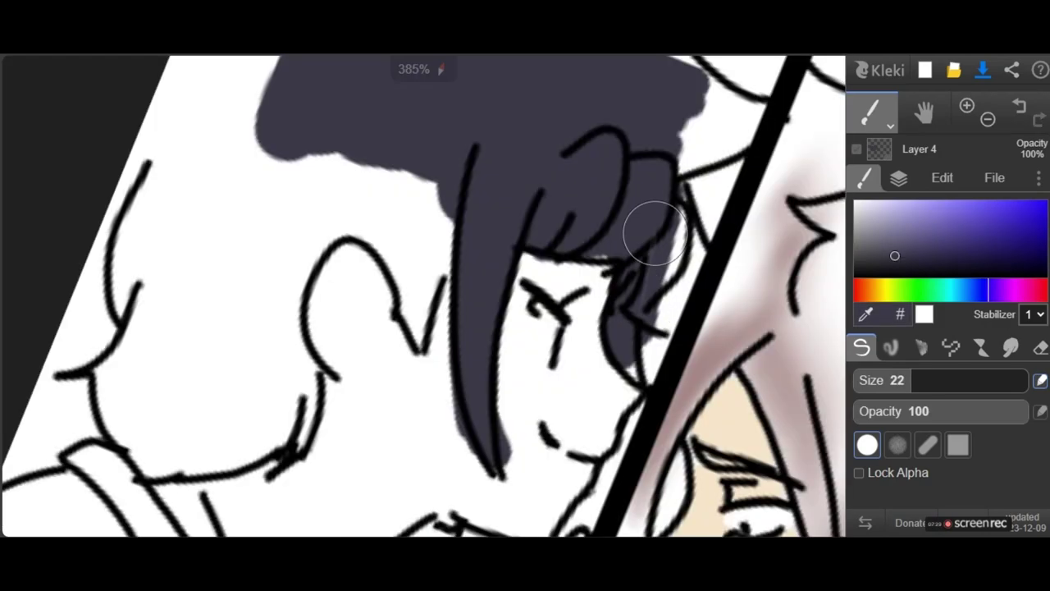
Fill the left-panel character's fringe beside the panel divider with dark purple-grey using the pen at size 22.
{"action": "mouse_move", "coordinate": [645, 227]}
{"action": "left_mouse_down"}
{"action": "mouse_move", "coordinate": [667, 134]}
{"action": "mouse_move", "coordinate": [718, 131]}
{"action": "mouse_move", "coordinate": [726, 156]}
{"action": "mouse_move", "coordinate": [707, 191]}
{"action": "mouse_move", "coordinate": [709, 179]}
{"action": "left_mouse_up"}
{"action": "key", "text": "e"}
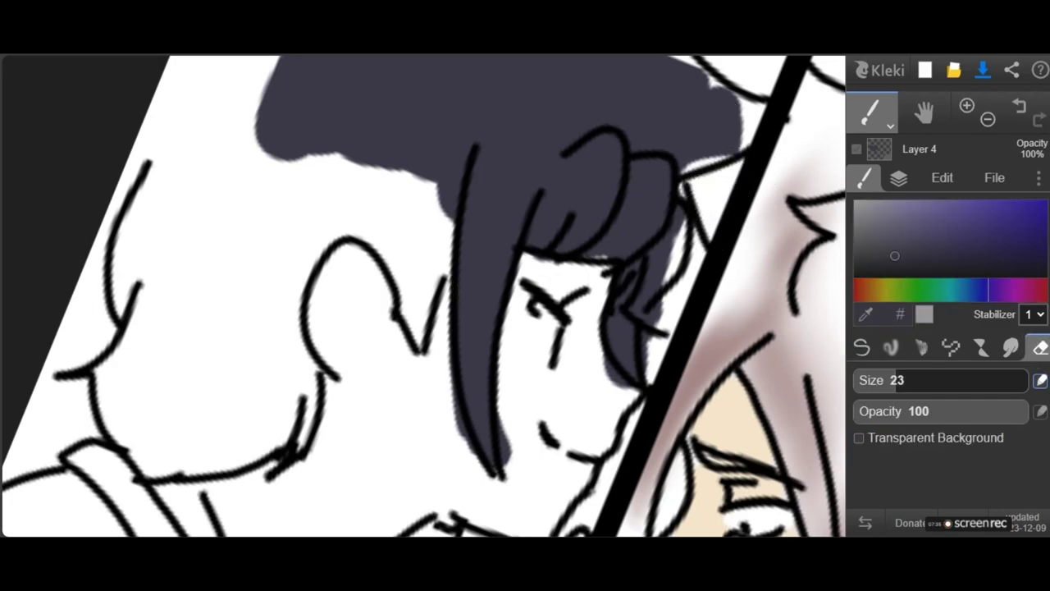
{"action": "key", "text": "b"}
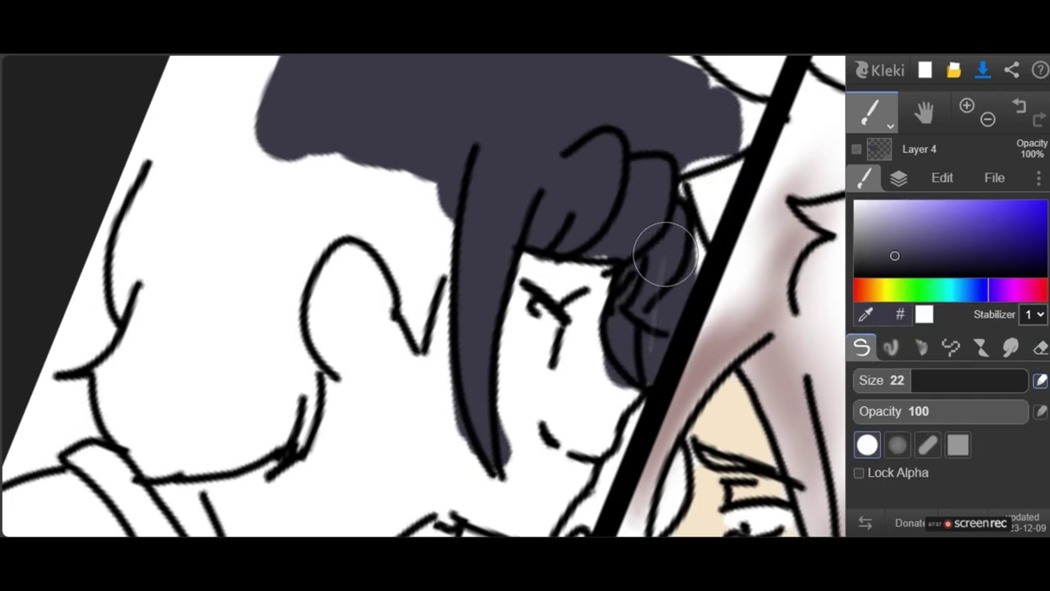
Paint the crown and upper back of the left-panel character's hair dark purple-grey, following the line art.
{"action": "scroll", "coordinate": [509, 295], "scroll_direction": "down", "scroll_amount": 4}
{"action": "scroll", "coordinate": [508, 246], "scroll_direction": "up", "scroll_amount": 8}
{"action": "mouse_move", "coordinate": [656, 238]}
{"action": "left_mouse_down"}
{"action": "mouse_move", "coordinate": [680, 110]}
{"action": "mouse_move", "coordinate": [659, 99]}
{"action": "mouse_move", "coordinate": [607, 151]}
{"action": "left_mouse_up"}
{"action": "scroll", "coordinate": [509, 296], "scroll_direction": "down", "scroll_amount": 4}
{"action": "mouse_move", "coordinate": [592, 214]}
{"action": "left_mouse_down"}
{"action": "mouse_move", "coordinate": [504, 267]}
{"action": "mouse_move", "coordinate": [567, 222]}
{"action": "mouse_move", "coordinate": [556, 263]}
{"action": "mouse_move", "coordinate": [455, 299]}
{"action": "left_mouse_up"}
{"action": "scroll", "coordinate": [468, 296], "scroll_direction": "up", "scroll_amount": 4}
{"action": "mouse_move", "coordinate": [637, 318]}
{"action": "left_mouse_down"}
{"action": "mouse_move", "coordinate": [699, 233]}
{"action": "mouse_move", "coordinate": [634, 358]}
{"action": "mouse_move", "coordinate": [634, 322]}
{"action": "mouse_move", "coordinate": [495, 371]}
{"action": "mouse_move", "coordinate": [616, 325]}
{"action": "left_mouse_up"}
{"action": "scroll", "coordinate": [453, 295], "scroll_direction": "down", "scroll_amount": 2}
{"action": "mouse_move", "coordinate": [625, 205]}
{"action": "left_mouse_down"}
{"action": "mouse_move", "coordinate": [563, 349]}
{"action": "mouse_move", "coordinate": [642, 249]}
{"action": "mouse_move", "coordinate": [612, 356]}
{"action": "mouse_move", "coordinate": [627, 467]}
{"action": "left_mouse_up"}
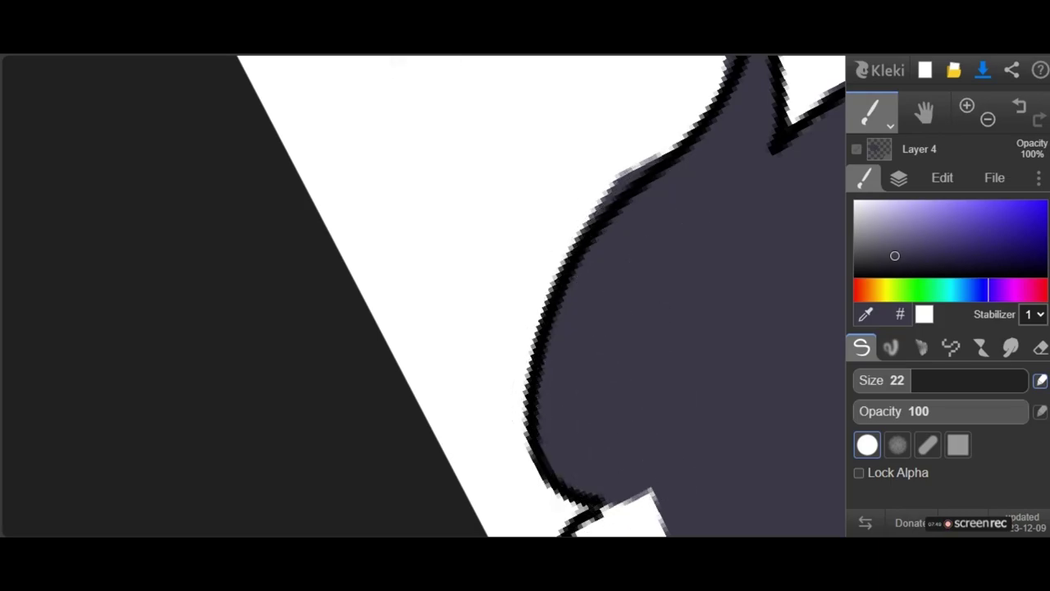
{"action": "scroll", "coordinate": [681, 246], "scroll_direction": "down", "scroll_amount": 2}
{"action": "mouse_move", "coordinate": [705, 234]}
{"action": "left_mouse_down"}
{"action": "mouse_move", "coordinate": [679, 274]}
{"action": "mouse_move", "coordinate": [618, 308]}
{"action": "mouse_move", "coordinate": [634, 320]}
{"action": "mouse_move", "coordinate": [540, 345]}
{"action": "left_mouse_up"}
{"action": "mouse_move", "coordinate": [640, 275]}
{"action": "left_mouse_down"}
{"action": "mouse_move", "coordinate": [546, 410]}
{"action": "mouse_move", "coordinate": [539, 484]}
{"action": "left_mouse_up"}
Enlarge the pen to size 67 and fill the back of the left-panel character's hair down around the ear.
{"action": "scroll", "coordinate": [540, 484], "scroll_direction": "down", "scroll_amount": 3}
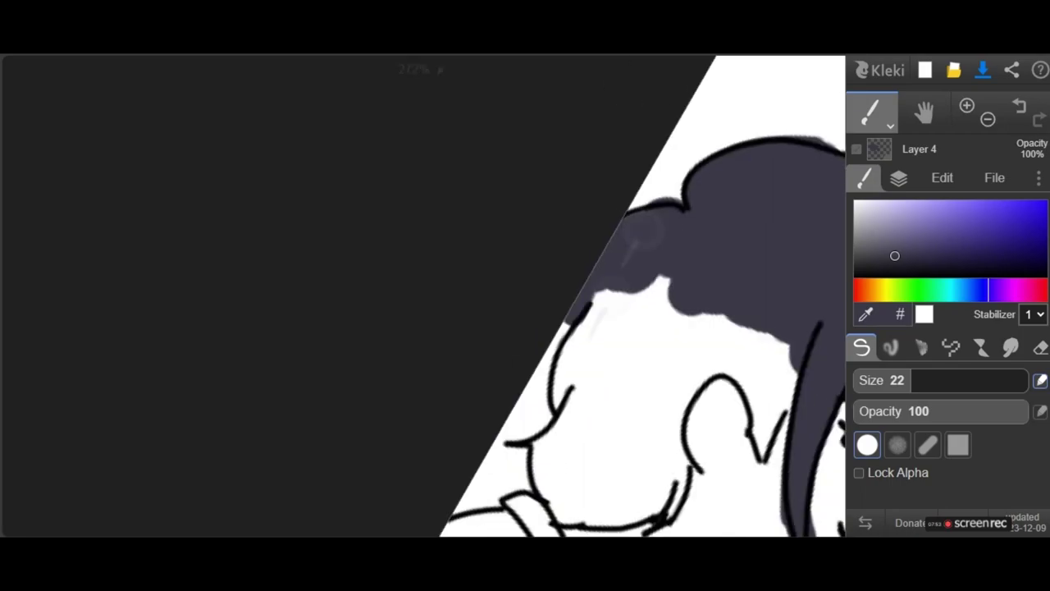
{"action": "mouse_move", "coordinate": [603, 283]}
{"action": "left_mouse_down"}
{"action": "mouse_move", "coordinate": [563, 382]}
{"action": "mouse_move", "coordinate": [647, 277]}
{"action": "mouse_move", "coordinate": [640, 352]}
{"action": "left_mouse_up"}
{"action": "left_click", "coordinate": [942, 379]}
{"action": "left_click_drag", "start_coordinate": [942, 380], "coordinate": [955, 380]}
{"action": "mouse_move", "coordinate": [652, 378]}
{"action": "left_mouse_down"}
{"action": "mouse_move", "coordinate": [703, 283]}
{"action": "mouse_move", "coordinate": [758, 326]}
{"action": "mouse_move", "coordinate": [782, 366]}
{"action": "mouse_move", "coordinate": [746, 375]}
{"action": "mouse_move", "coordinate": [746, 328]}
{"action": "mouse_move", "coordinate": [615, 370]}
{"action": "mouse_move", "coordinate": [567, 439]}
{"action": "mouse_move", "coordinate": [656, 399]}
{"action": "mouse_move", "coordinate": [632, 468]}
{"action": "mouse_move", "coordinate": [581, 447]}
{"action": "left_mouse_up"}
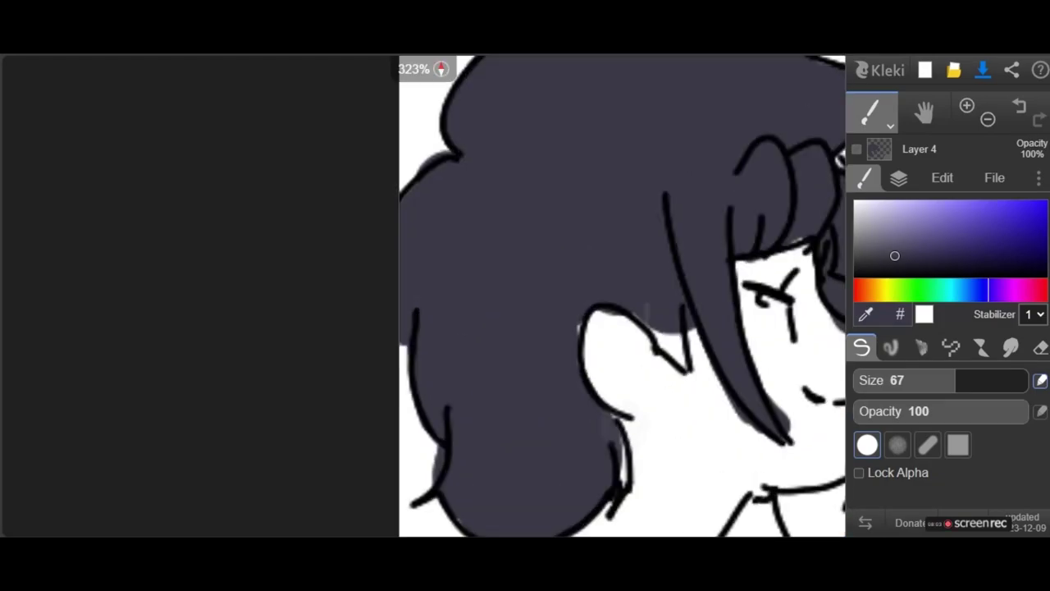
Set the pen size to 26 and fill the pointed strand beside the ear and the lower back edge of the left-panel character's hair.
{"action": "left_click_drag", "start_coordinate": [955, 379], "coordinate": [916, 380]}
{"action": "left_click_drag", "start_coordinate": [658, 322], "coordinate": [680, 347]}
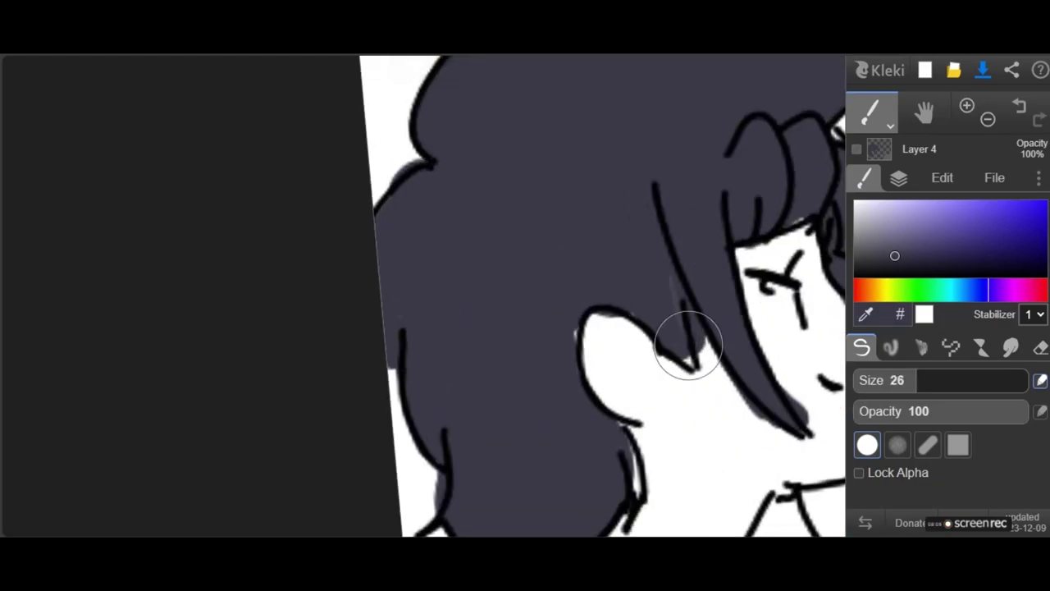
{"action": "left_click_drag", "start_coordinate": [583, 446], "coordinate": [636, 320]}
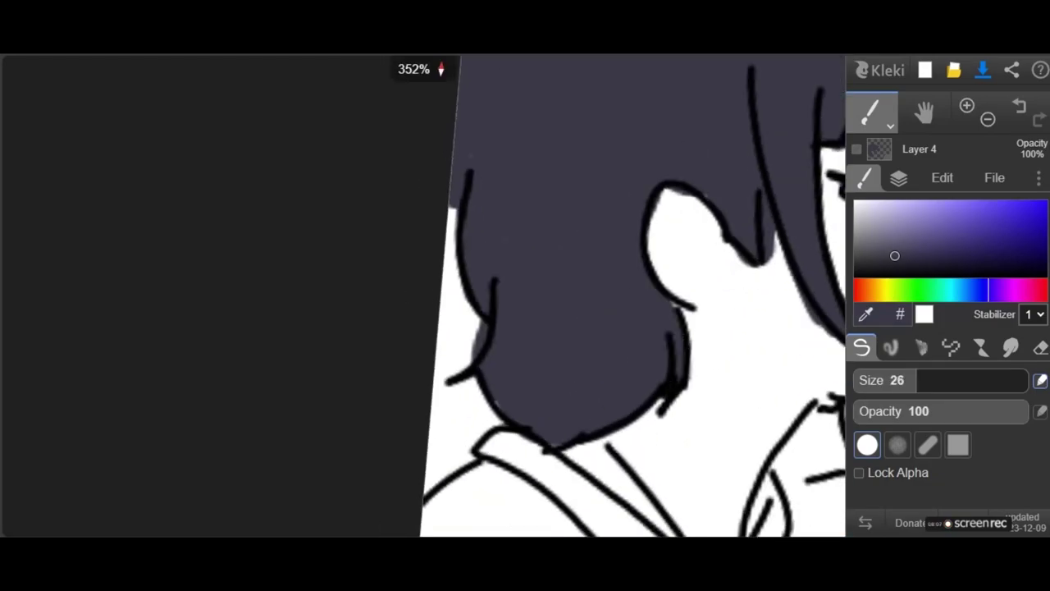
Fill the small patch of hair below the left-panel character's chin, beside the neck, with the same dark purple-grey.
{"action": "scroll", "coordinate": [479, 355], "scroll_direction": "down", "scroll_amount": 4}
{"action": "scroll", "coordinate": [636, 382], "scroll_direction": "up", "scroll_amount": 6}
{"action": "mouse_move", "coordinate": [624, 283]}
{"action": "left_mouse_down"}
{"action": "mouse_move", "coordinate": [598, 347]}
{"action": "mouse_move", "coordinate": [662, 357]}
{"action": "mouse_move", "coordinate": [649, 327]}
{"action": "left_mouse_up"}
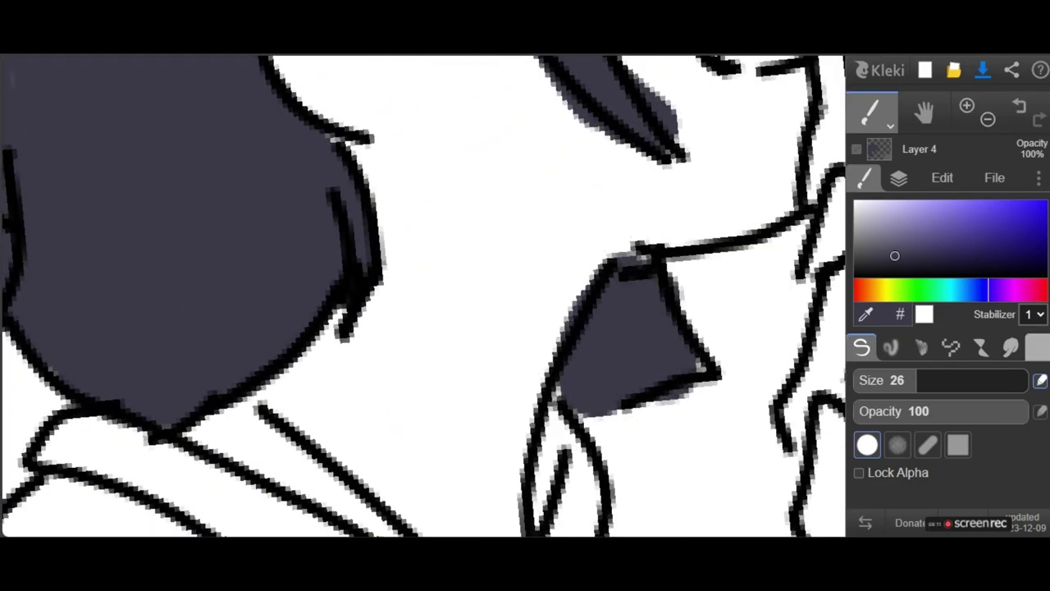
Erase the hair colour spilling outside the left-panel character's long front strand with the eraser at size 23.
{"action": "key", "text": "e"}
{"action": "scroll", "coordinate": [424, 295], "scroll_direction": "down", "scroll_amount": 2}
{"action": "scroll", "coordinate": [424, 296], "scroll_direction": "up", "scroll_amount": 2}
{"action": "mouse_move", "coordinate": [709, 245]}
{"action": "left_mouse_down"}
{"action": "mouse_move", "coordinate": [666, 320]}
{"action": "mouse_move", "coordinate": [724, 242]}
{"action": "left_mouse_up"}
{"action": "scroll", "coordinate": [424, 295], "scroll_direction": "up", "scroll_amount": 1}
{"action": "left_click_drag", "start_coordinate": [614, 375], "coordinate": [640, 287]}
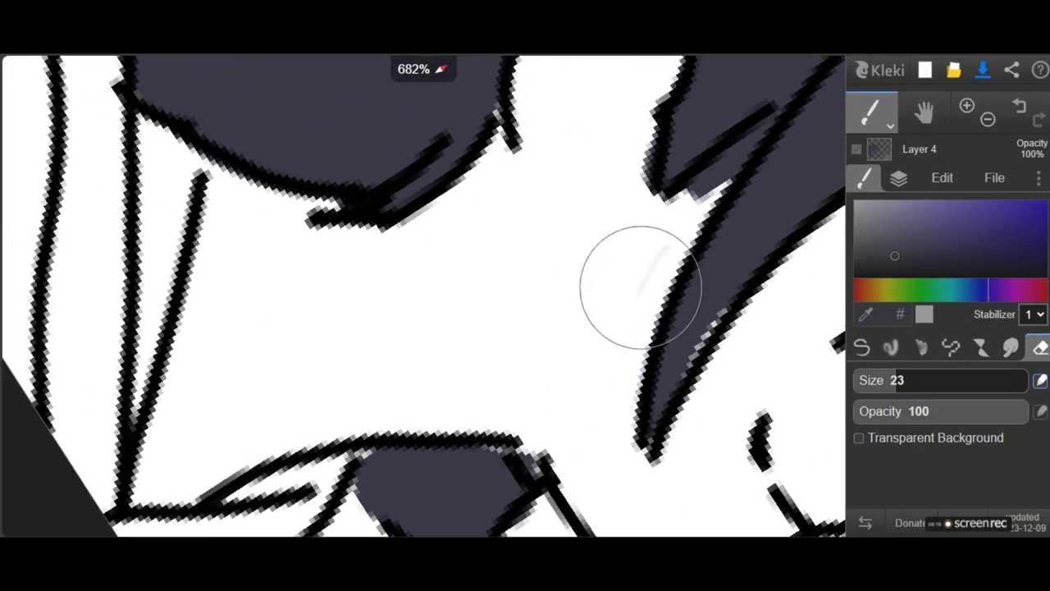
Reduce the eraser to size 9 and overwrite the drawing's saved copy in browser storage.
{"action": "scroll", "coordinate": [424, 295], "scroll_direction": "down", "scroll_amount": 3}
{"action": "scroll", "coordinate": [672, 271], "scroll_direction": "up", "scroll_amount": 2}
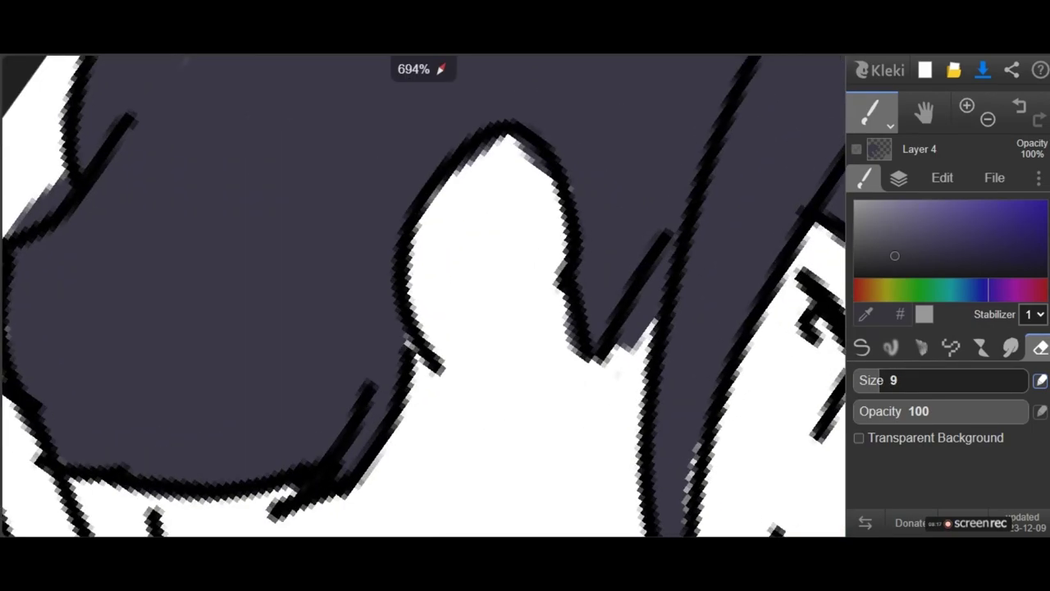
{"action": "scroll", "coordinate": [663, 281], "scroll_direction": "down", "scroll_amount": 3}
{"action": "scroll", "coordinate": [663, 281], "scroll_direction": "up", "scroll_amount": 5}
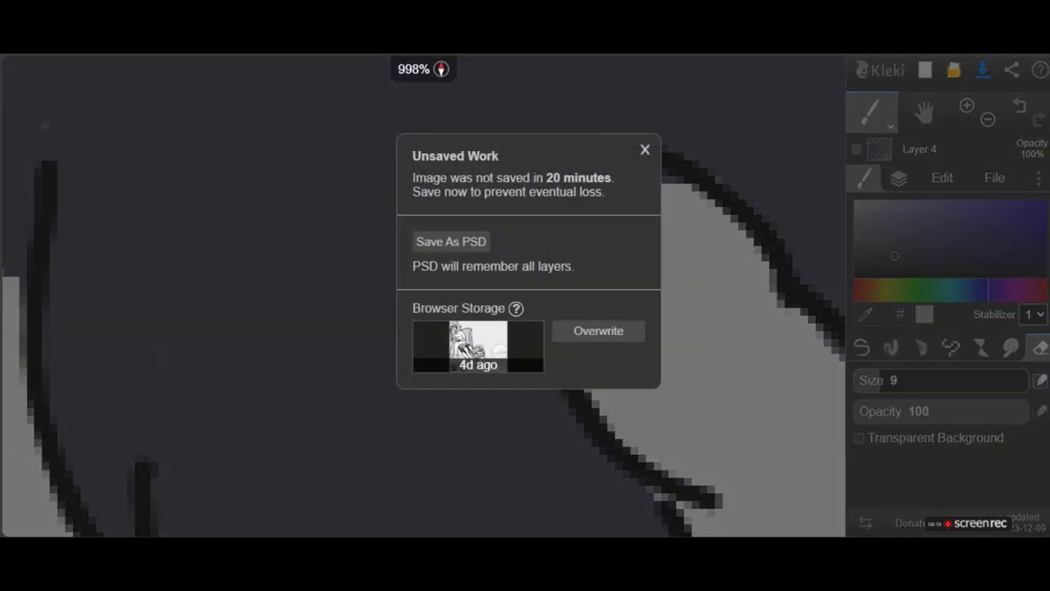
{"action": "left_click", "coordinate": [598, 332]}
Erase the hair colour spilling inside the left-panel character's ear, below the pointed strand and outside the flick at the back.
{"action": "mouse_move", "coordinate": [588, 236]}
{"action": "left_mouse_down"}
{"action": "mouse_move", "coordinate": [596, 218]}
{"action": "mouse_move", "coordinate": [696, 212]}
{"action": "left_mouse_up"}
{"action": "scroll", "coordinate": [673, 181], "scroll_direction": "down", "scroll_amount": 5}
{"action": "scroll", "coordinate": [299, 357], "scroll_direction": "up", "scroll_amount": 5}
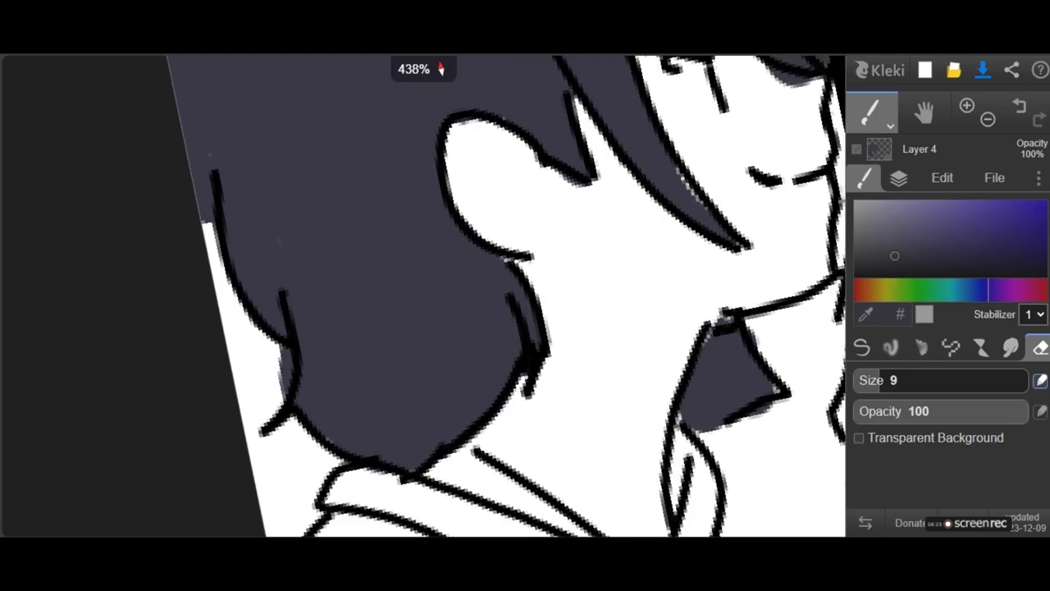
{"action": "mouse_move", "coordinate": [568, 368]}
{"action": "left_mouse_down"}
{"action": "mouse_move", "coordinate": [576, 310]}
{"action": "mouse_move", "coordinate": [572, 332]}
{"action": "left_mouse_up"}
{"action": "scroll", "coordinate": [572, 331], "scroll_direction": "down", "scroll_amount": 5}
{"action": "scroll", "coordinate": [566, 328], "scroll_direction": "down", "scroll_amount": 7}
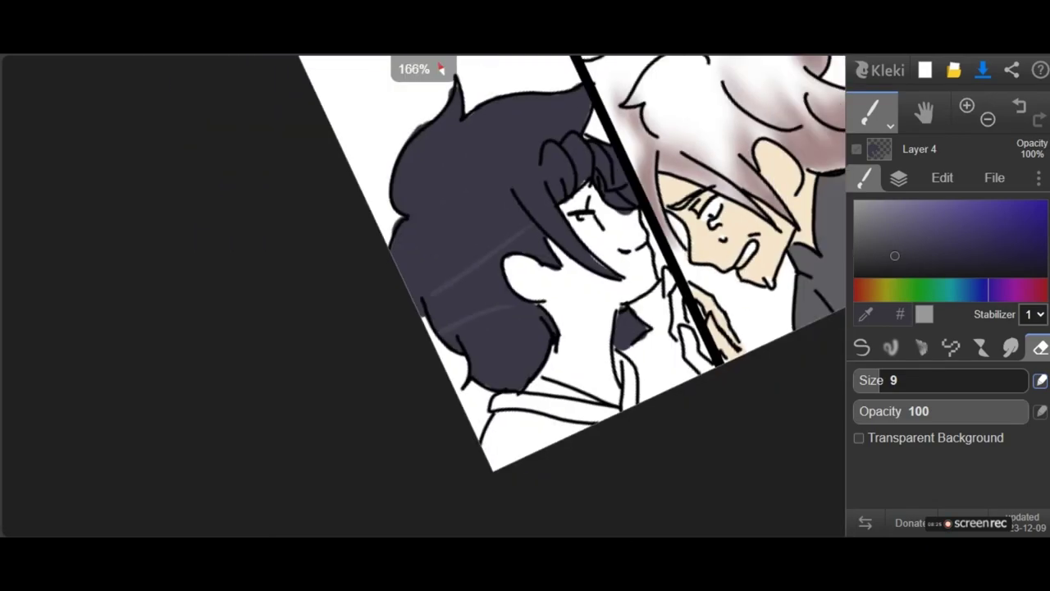
Erase the hair colour spilling from the fringe onto the left-panel character's face near the nose bridge.
{"action": "scroll", "coordinate": [566, 328], "scroll_direction": "up", "scroll_amount": 8}
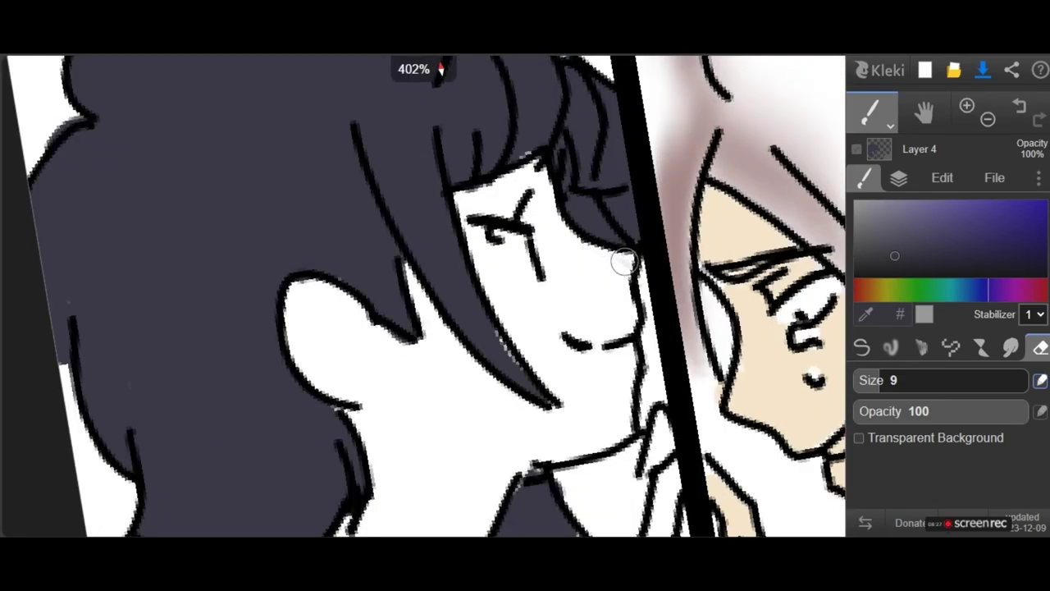
{"action": "scroll", "coordinate": [617, 304], "scroll_direction": "down", "scroll_amount": 3}
{"action": "scroll", "coordinate": [618, 304], "scroll_direction": "up", "scroll_amount": 5}
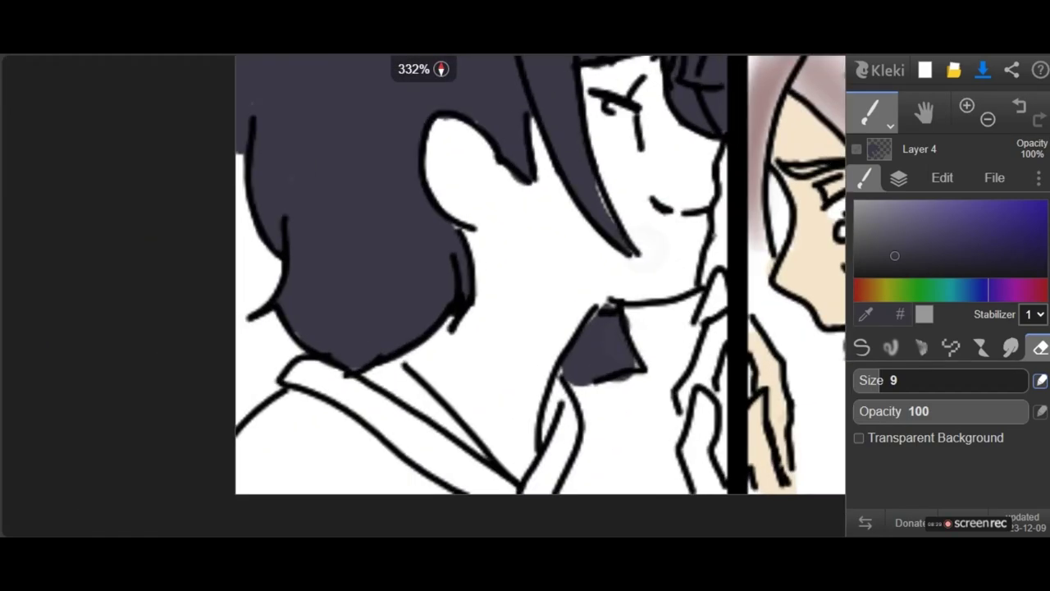
{"action": "scroll", "coordinate": [619, 300], "scroll_direction": "down", "scroll_amount": 4}
{"action": "scroll", "coordinate": [619, 299], "scroll_direction": "up", "scroll_amount": 3}
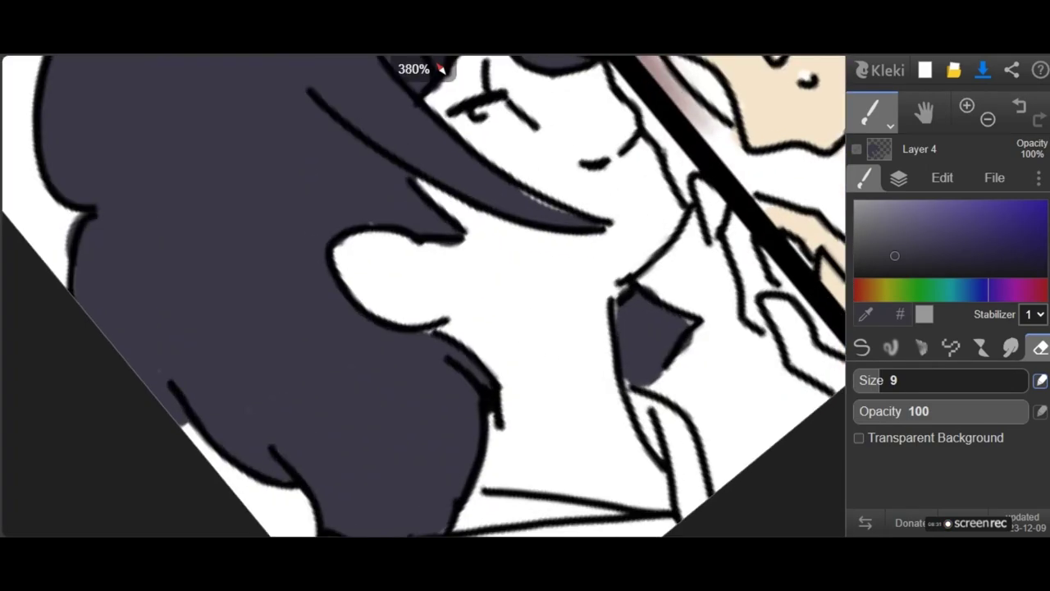
{"action": "scroll", "coordinate": [620, 304], "scroll_direction": "down", "scroll_amount": 3}
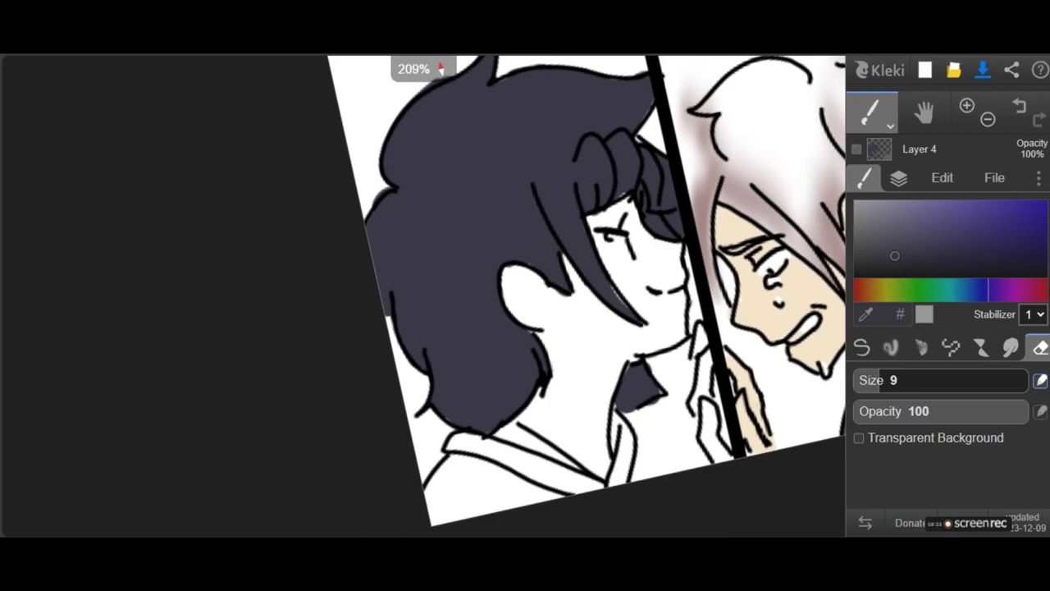
Switch to the pen at size 11 and fill the small gaps along the left-panel character's front strand and lower hair edges.
{"action": "scroll", "coordinate": [620, 304], "scroll_direction": "up", "scroll_amount": 1}
{"action": "left_click", "coordinate": [861, 347]}
{"action": "scroll", "coordinate": [620, 295], "scroll_direction": "up", "scroll_amount": 2}
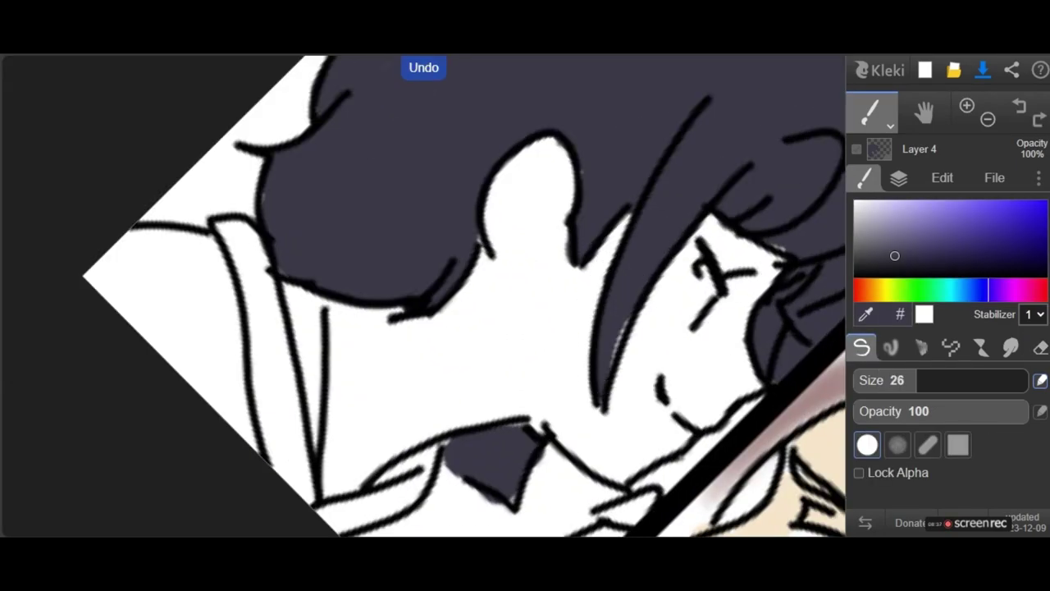
{"action": "left_click", "coordinate": [893, 380]}
{"action": "scroll", "coordinate": [422, 296], "scroll_direction": "up", "scroll_amount": 4}
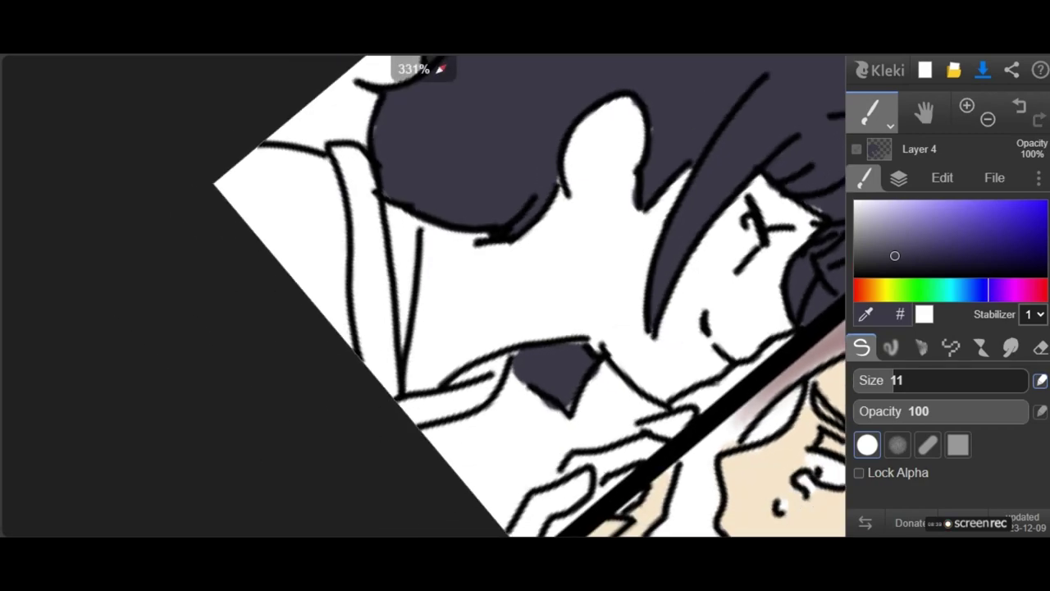
{"action": "scroll", "coordinate": [561, 207], "scroll_direction": "down", "scroll_amount": 5}
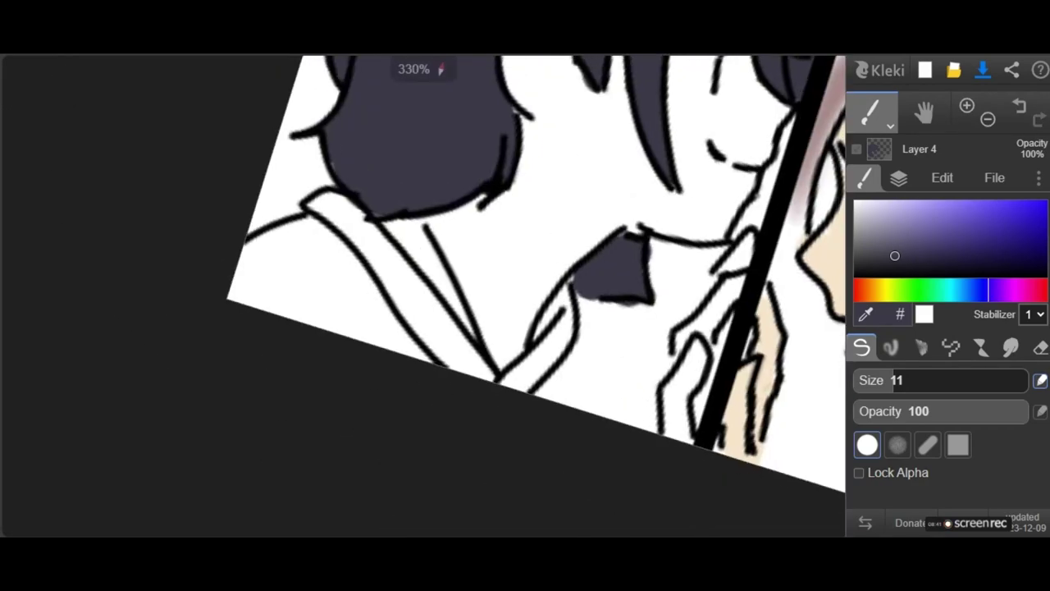
{"action": "scroll", "coordinate": [562, 206], "scroll_direction": "up", "scroll_amount": 6}
{"action": "scroll", "coordinate": [423, 295], "scroll_direction": "down", "scroll_amount": 5}
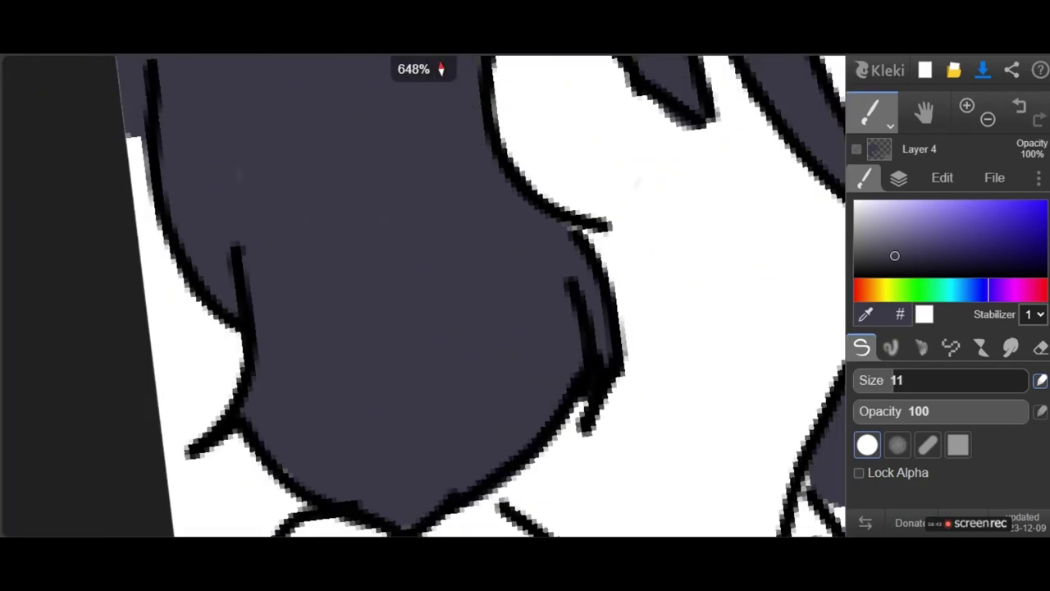
Fill the remaining small gaps in the left-panel character's fringe and in the hair tips at the crown and divider.
{"action": "scroll", "coordinate": [423, 295], "scroll_direction": "up", "scroll_amount": 5}
{"action": "scroll", "coordinate": [537, 236], "scroll_direction": "down", "scroll_amount": 4}
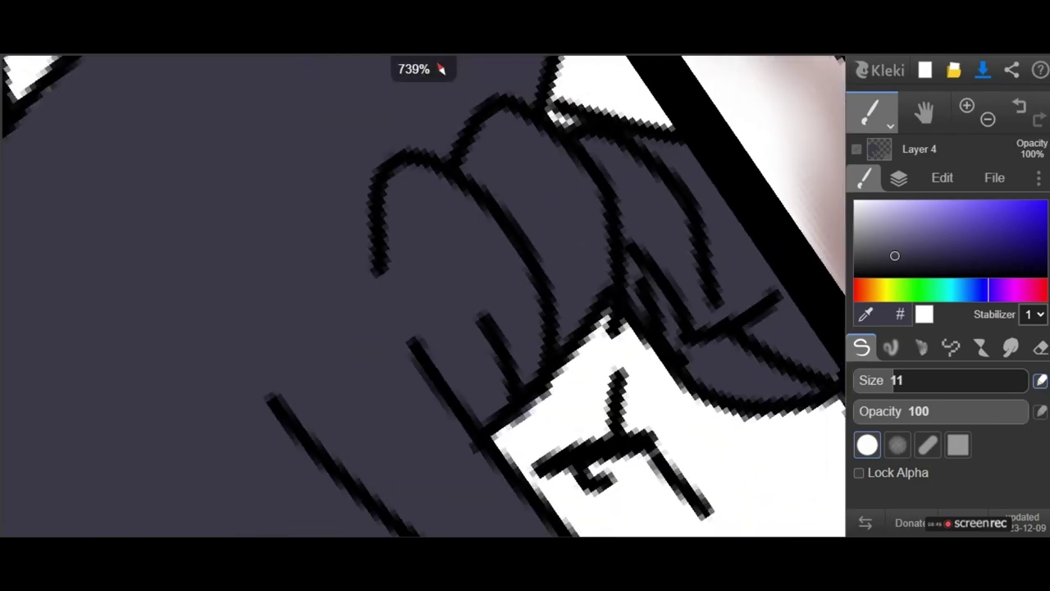
{"action": "scroll", "coordinate": [537, 237], "scroll_direction": "up", "scroll_amount": 5}
{"action": "scroll", "coordinate": [537, 236], "scroll_direction": "down", "scroll_amount": 4}
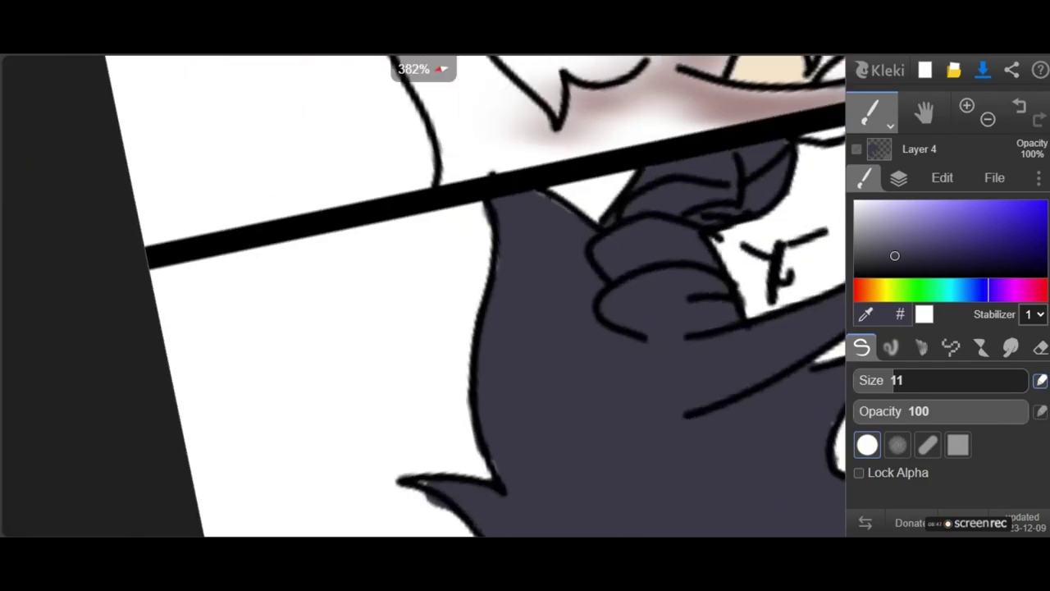
{"action": "scroll", "coordinate": [537, 236], "scroll_direction": "up", "scroll_amount": 3}
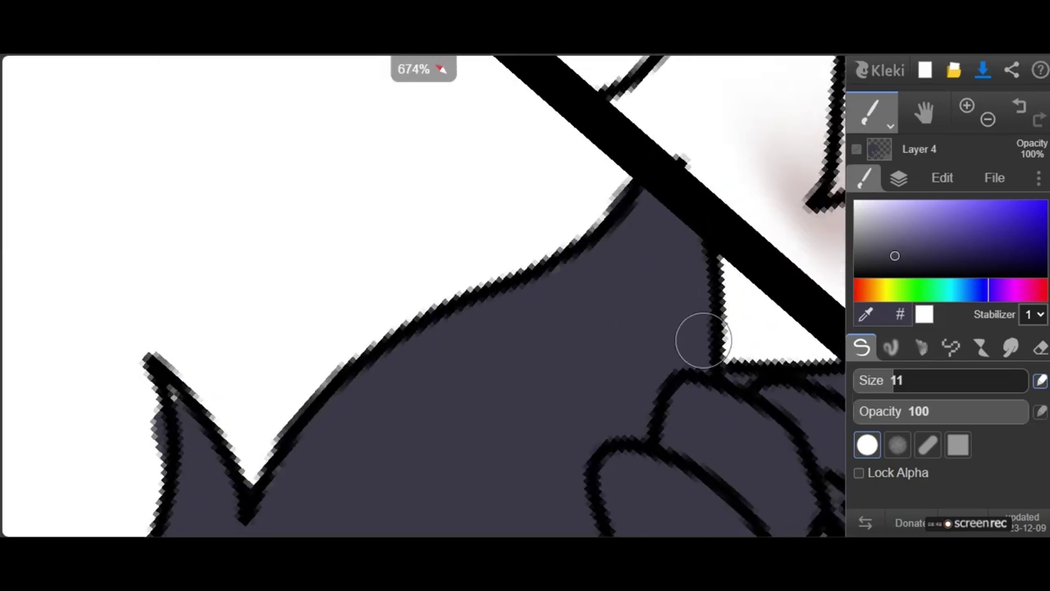
{"action": "scroll", "coordinate": [604, 270], "scroll_direction": "down", "scroll_amount": 3}
{"action": "scroll", "coordinate": [604, 270], "scroll_direction": "up", "scroll_amount": 3}
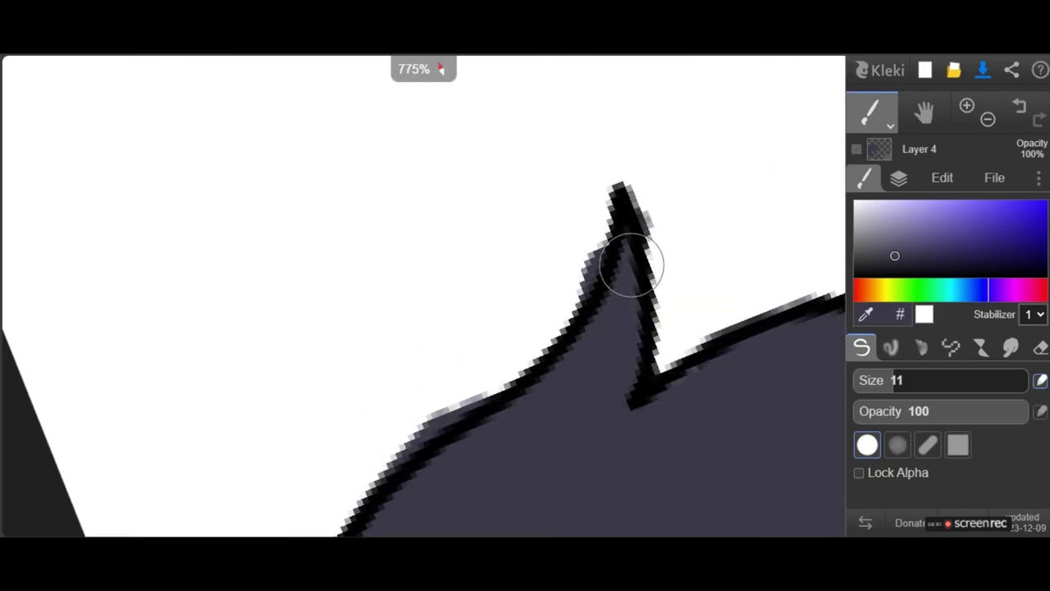
Erase the colour spilling around the hair spike on top of the left-panel character's head with the eraser at size 9.
{"action": "key", "text": "e"}
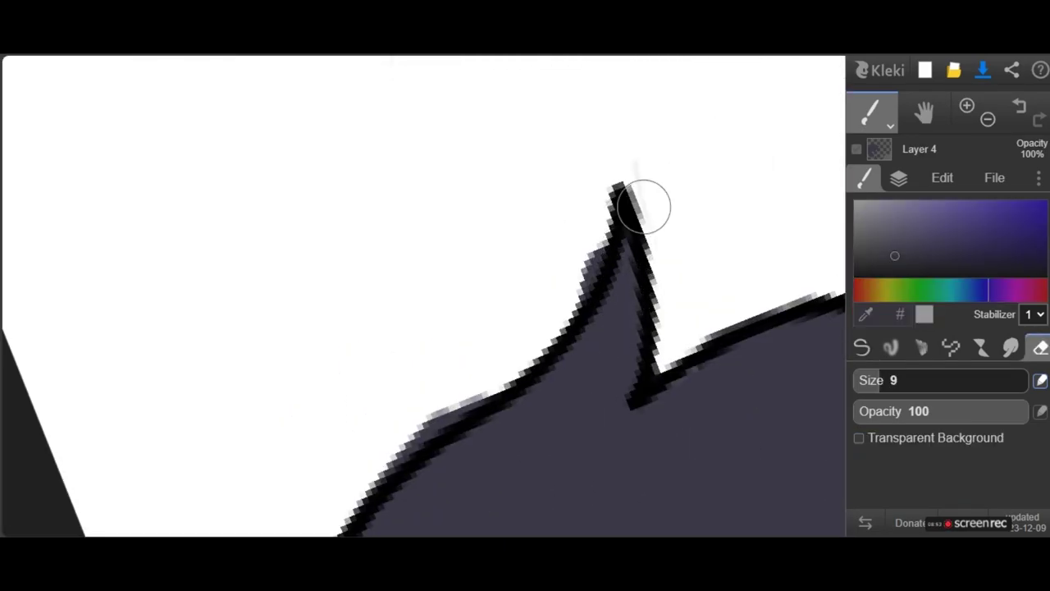
{"action": "mouse_move", "coordinate": [594, 233]}
{"action": "left_mouse_down"}
{"action": "mouse_move", "coordinate": [603, 300]}
{"action": "mouse_move", "coordinate": [583, 374]}
{"action": "mouse_move", "coordinate": [643, 262]}
{"action": "left_mouse_up"}
{"action": "scroll", "coordinate": [553, 316], "scroll_direction": "down", "scroll_amount": 2}
{"action": "scroll", "coordinate": [575, 328], "scroll_direction": "up", "scroll_amount": 3}
{"action": "scroll", "coordinate": [643, 263], "scroll_direction": "down", "scroll_amount": 6}
{"action": "scroll", "coordinate": [669, 258], "scroll_direction": "up", "scroll_amount": 6}
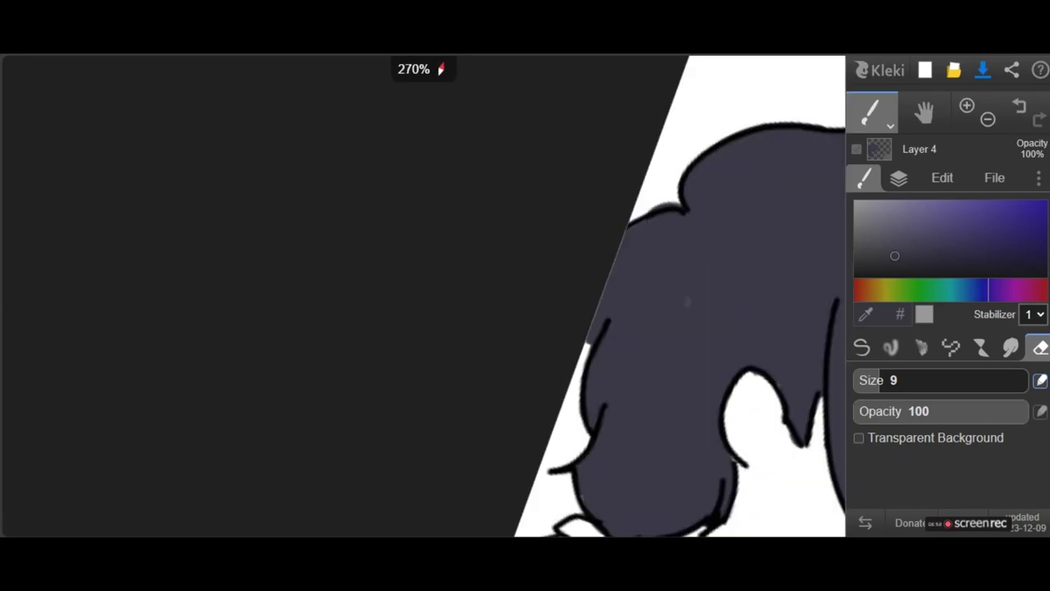
Erase the colour spilling outside the notch in the back outline of the left-panel character's hair.
{"action": "mouse_move", "coordinate": [621, 298]}
{"action": "left_mouse_down"}
{"action": "mouse_move", "coordinate": [579, 353]}
{"action": "mouse_move", "coordinate": [651, 267]}
{"action": "left_mouse_up"}
{"action": "scroll", "coordinate": [651, 267], "scroll_direction": "down", "scroll_amount": 7}
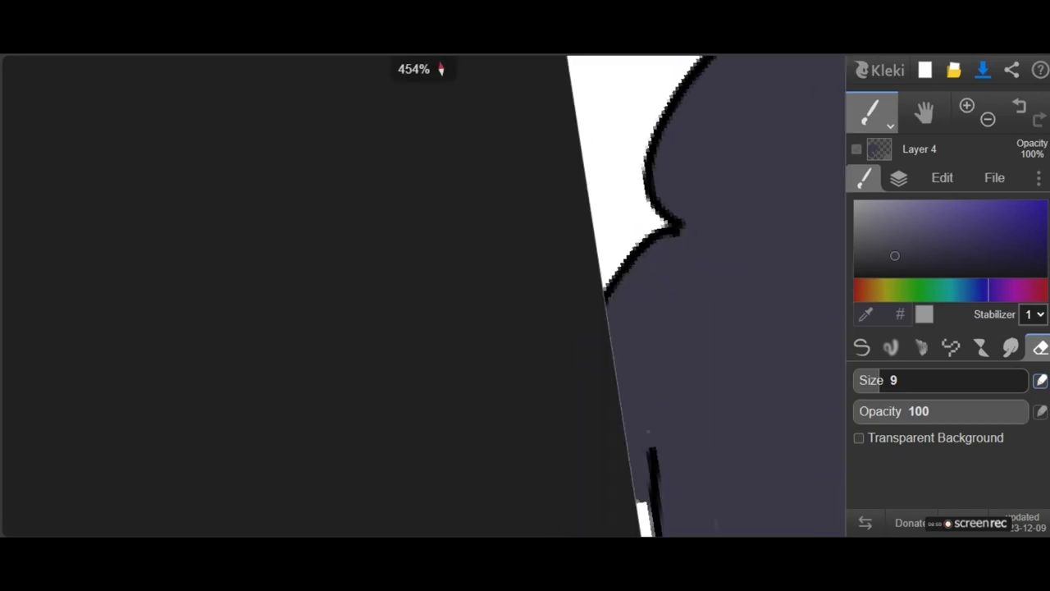
{"action": "scroll", "coordinate": [800, 406], "scroll_direction": "up", "scroll_amount": 6}
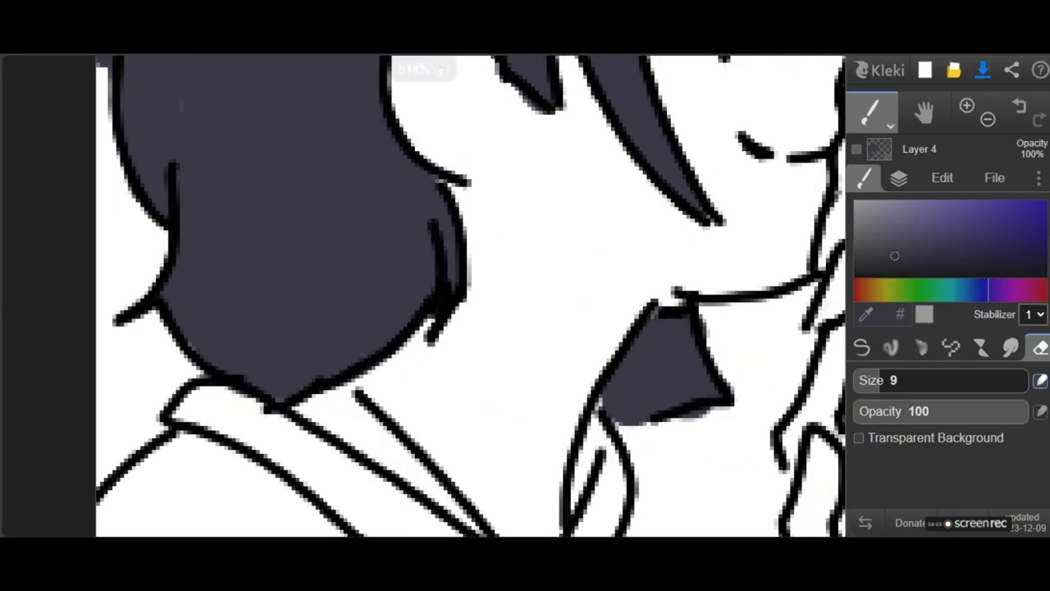
Add a new layer directly beneath Layer 4 and return to the pen.
{"action": "scroll", "coordinate": [727, 371], "scroll_direction": "down", "scroll_amount": 4}
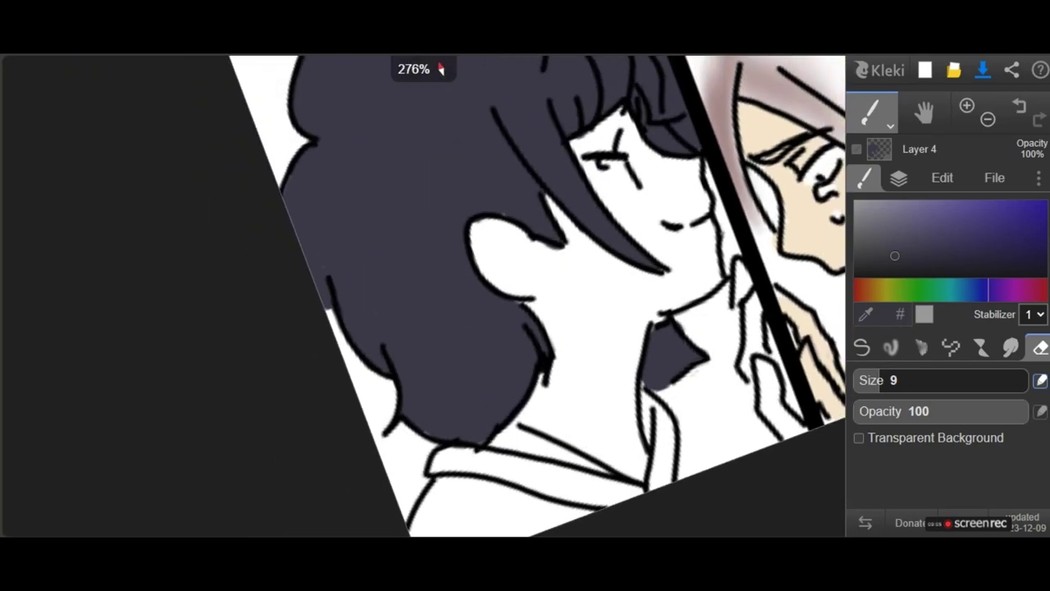
{"action": "left_click", "coordinate": [899, 179]}
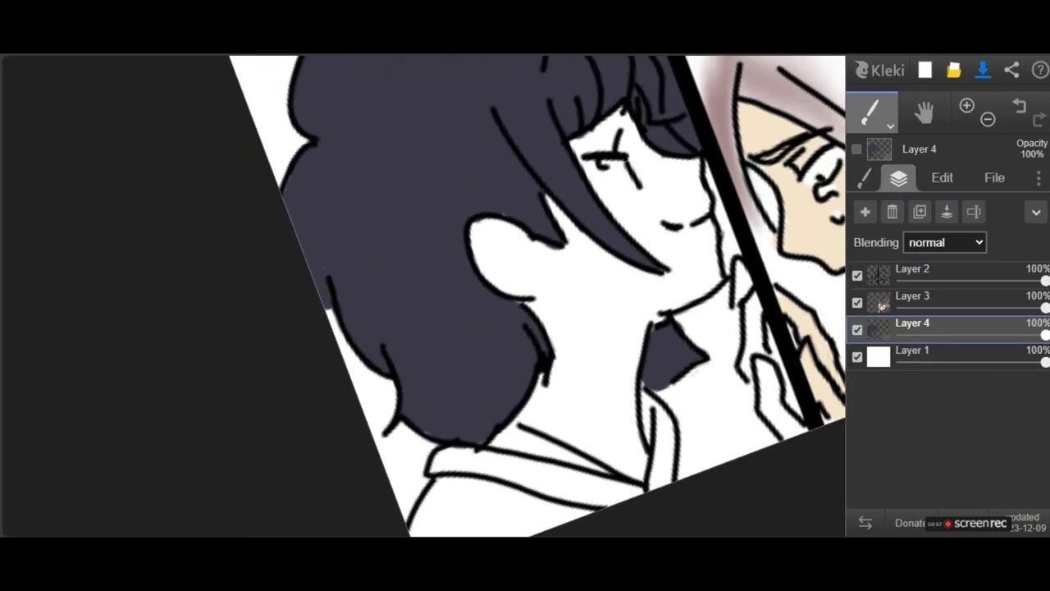
{"action": "left_click", "coordinate": [865, 212]}
{"action": "left_click_drag", "start_coordinate": [913, 322], "coordinate": [913, 349]}
{"action": "left_click", "coordinate": [865, 178]}
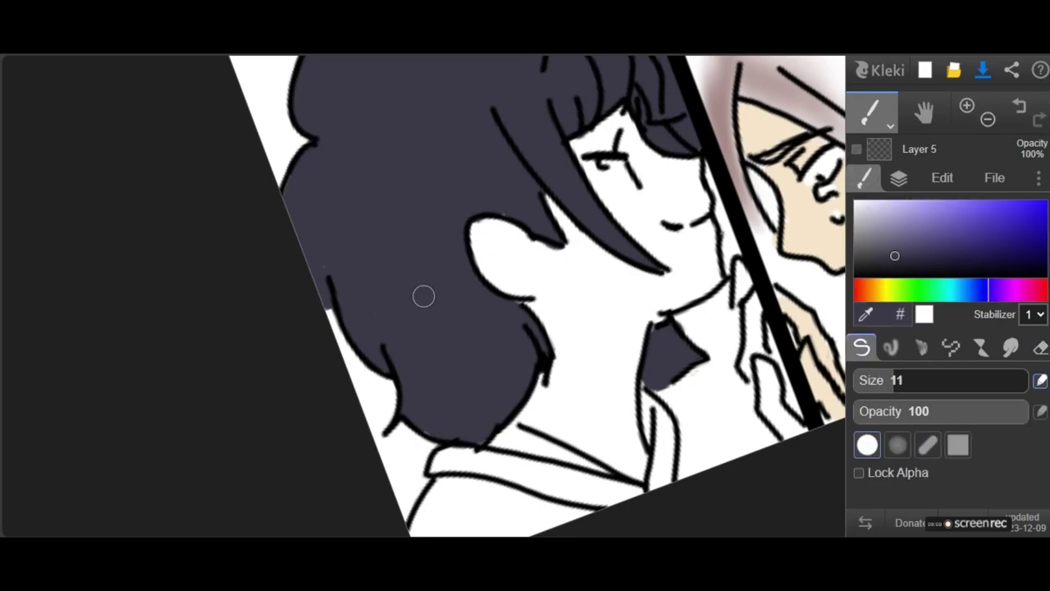
Sample the right-panel character's skin tone, test darker beige shades on the left-panel character's neck, and set the pen size to 27.
{"action": "left_click", "coordinate": [799, 221]}
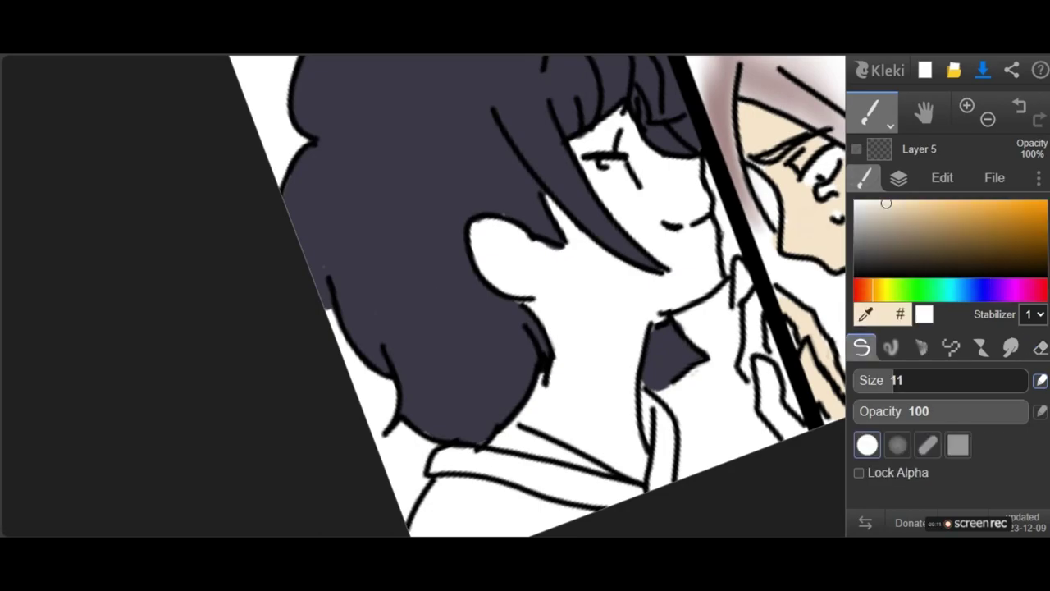
{"action": "left_click_drag", "start_coordinate": [886, 203], "coordinate": [899, 213]}
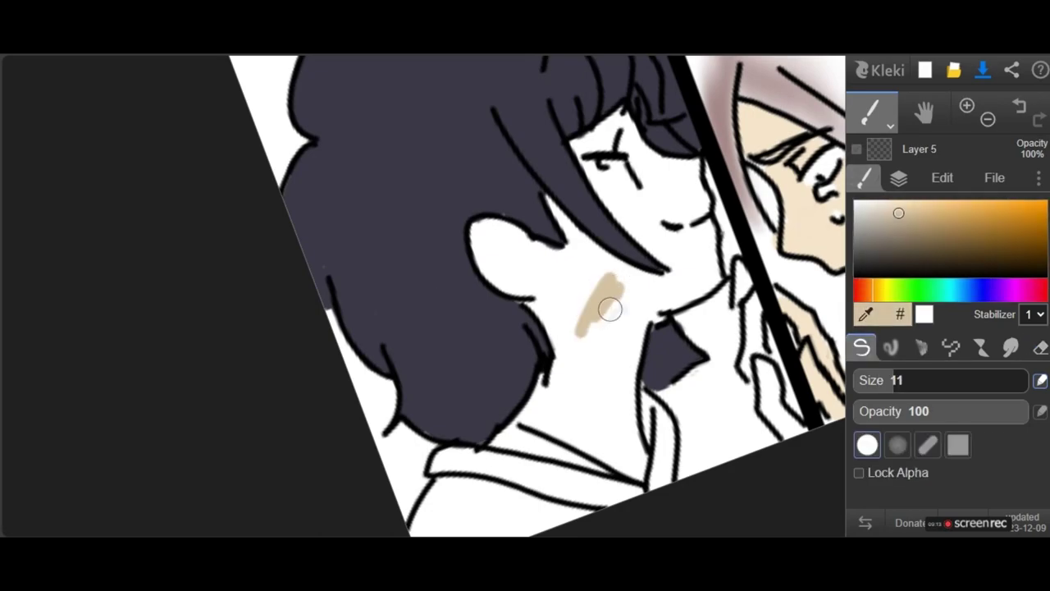
{"action": "key", "text": "ctrl+z"}
{"action": "scroll", "coordinate": [608, 304], "scroll_direction": "down", "scroll_amount": 3}
{"action": "left_click", "coordinate": [884, 218]}
{"action": "left_click_drag", "start_coordinate": [885, 218], "coordinate": [875, 217]}
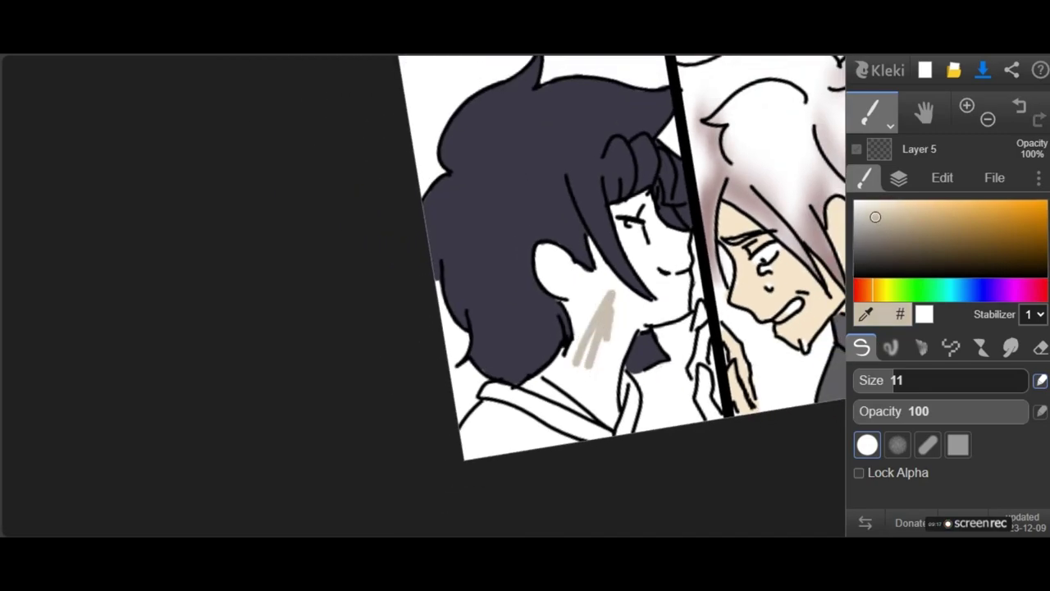
{"action": "scroll", "coordinate": [599, 320], "scroll_direction": "up", "scroll_amount": 3}
{"action": "key", "text": "ctrl+z"}
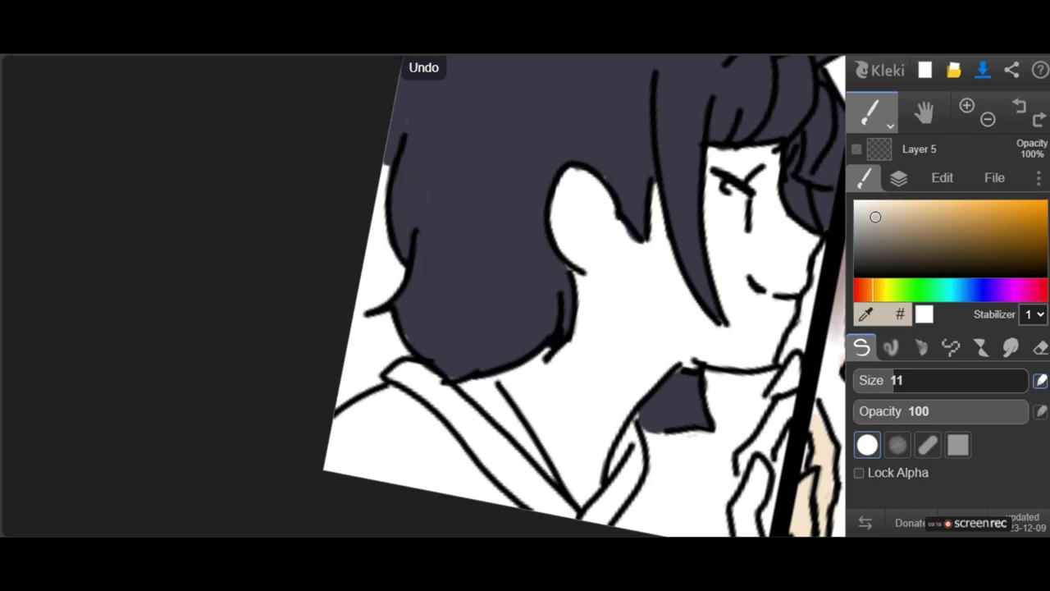
{"action": "left_click", "coordinate": [919, 380]}
Try a greyish beige and a lighter beige as the left-panel character's skin colour.
{"action": "mouse_move", "coordinate": [622, 287]}
{"action": "left_mouse_down"}
{"action": "mouse_move", "coordinate": [619, 331]}
{"action": "mouse_move", "coordinate": [578, 228]}
{"action": "mouse_move", "coordinate": [579, 178]}
{"action": "mouse_move", "coordinate": [610, 271]}
{"action": "mouse_move", "coordinate": [582, 264]}
{"action": "mouse_move", "coordinate": [632, 248]}
{"action": "mouse_move", "coordinate": [644, 221]}
{"action": "mouse_move", "coordinate": [685, 229]}
{"action": "mouse_move", "coordinate": [732, 276]}
{"action": "mouse_move", "coordinate": [763, 280]}
{"action": "mouse_move", "coordinate": [795, 256]}
{"action": "left_mouse_up"}
{"action": "scroll", "coordinate": [607, 295], "scroll_direction": "down", "scroll_amount": 4}
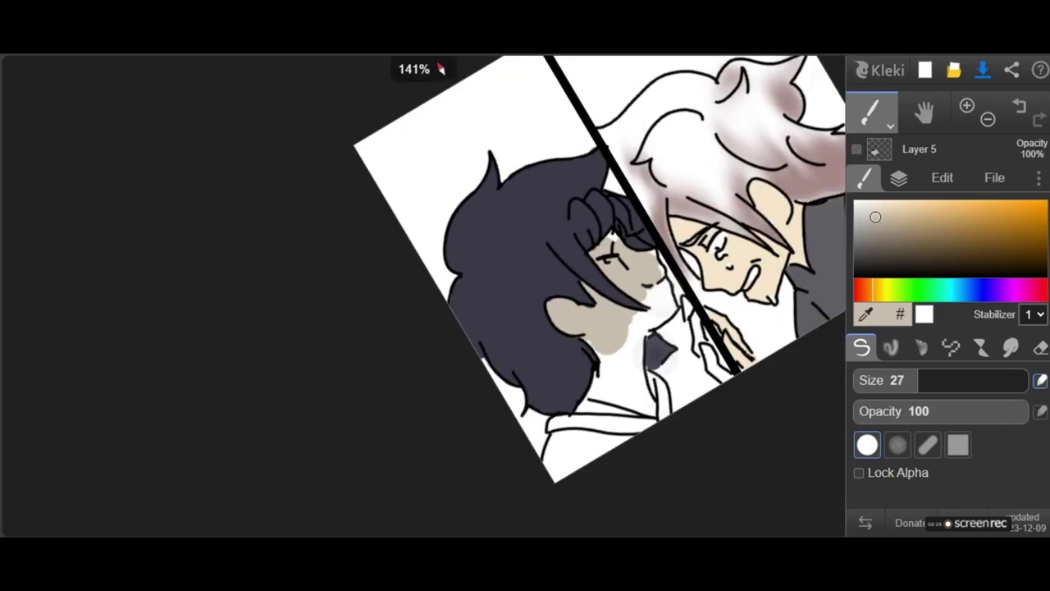
{"action": "key", "text": "ctrl+z"}
{"action": "left_click_drag", "start_coordinate": [875, 217], "coordinate": [892, 205]}
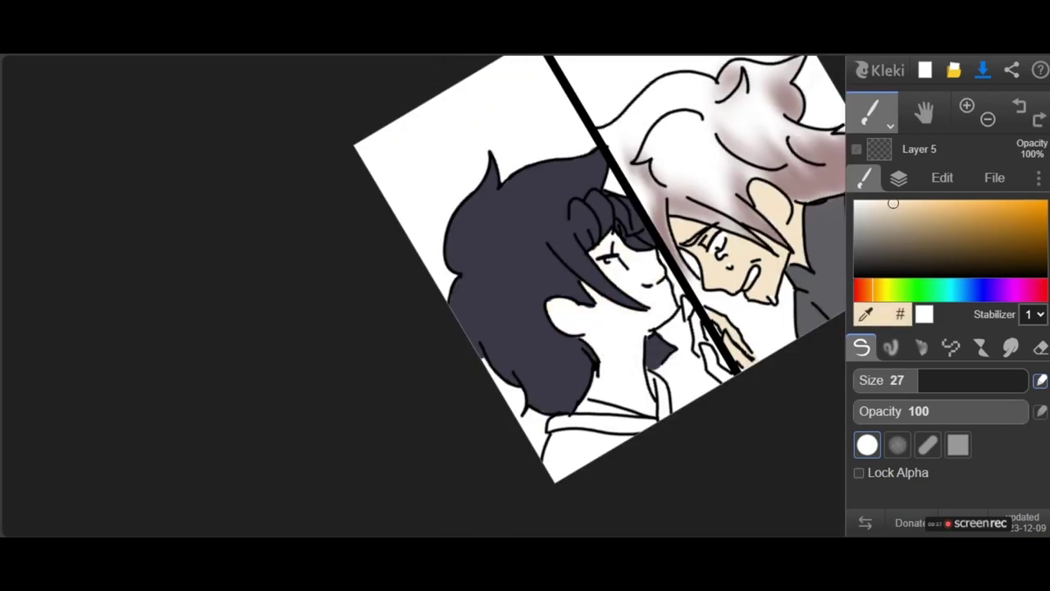
{"action": "scroll", "coordinate": [607, 296], "scroll_direction": "up", "scroll_amount": 4}
{"action": "mouse_move", "coordinate": [574, 381]}
{"action": "left_mouse_down"}
{"action": "mouse_move", "coordinate": [649, 298]}
{"action": "mouse_move", "coordinate": [663, 345]}
{"action": "left_mouse_up"}
{"action": "key", "text": "ctrl+z"}
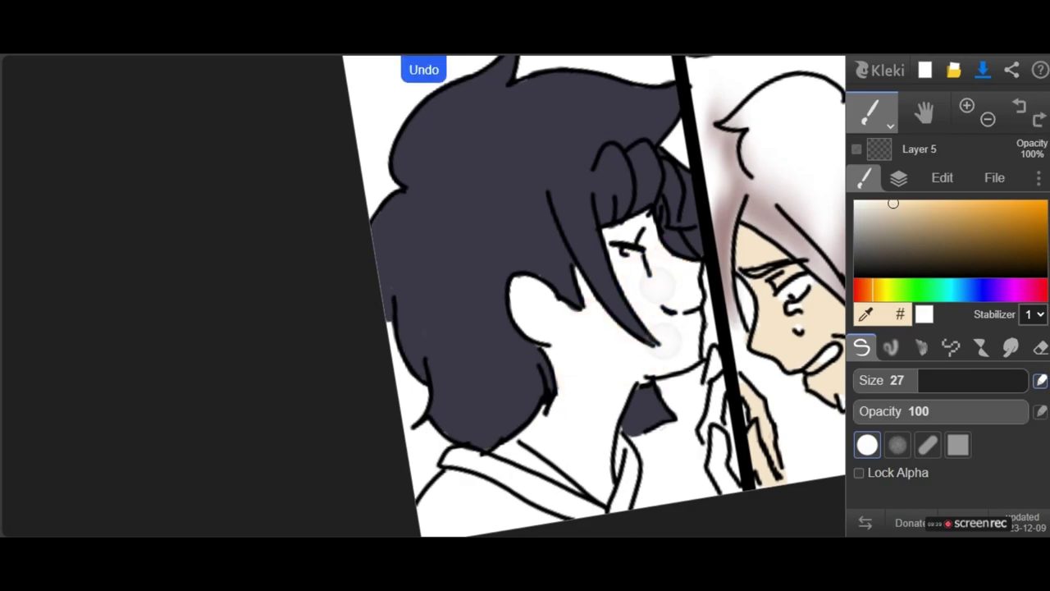
Choose a muted beige and paint the left-panel character's face, ear and upper neck on Layer 5.
{"action": "left_click", "coordinate": [888, 210]}
{"action": "mouse_move", "coordinate": [644, 238]}
{"action": "left_mouse_down"}
{"action": "mouse_move", "coordinate": [637, 348]}
{"action": "mouse_move", "coordinate": [681, 297]}
{"action": "mouse_move", "coordinate": [686, 325]}
{"action": "left_mouse_up"}
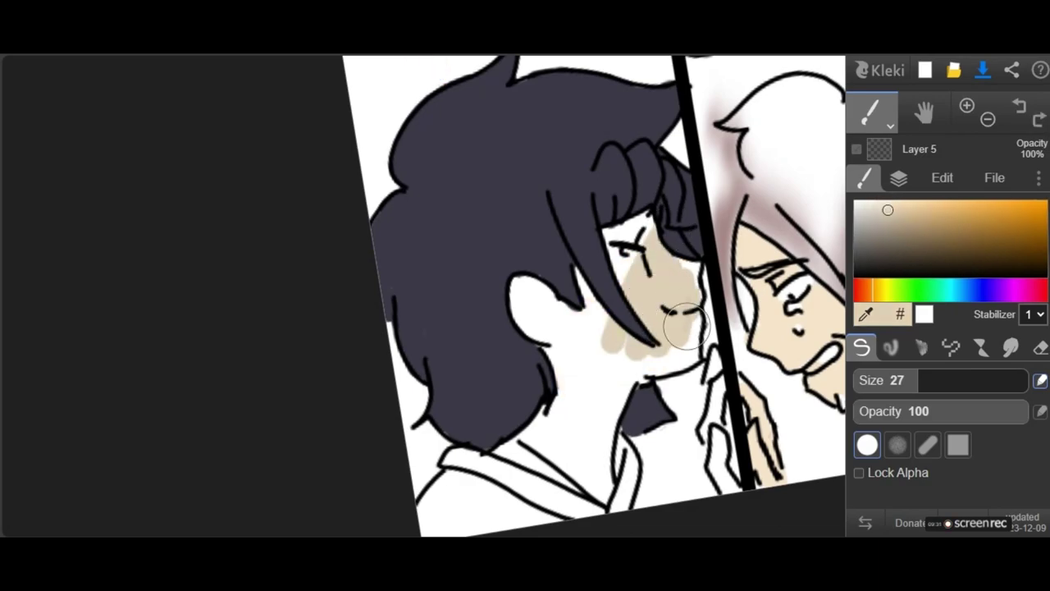
{"action": "scroll", "coordinate": [636, 242], "scroll_direction": "up", "scroll_amount": 4}
{"action": "mouse_move", "coordinate": [606, 307]}
{"action": "left_mouse_down"}
{"action": "mouse_move", "coordinate": [593, 211]}
{"action": "mouse_move", "coordinate": [662, 201]}
{"action": "left_mouse_up"}
{"action": "mouse_move", "coordinate": [532, 271]}
{"action": "left_mouse_down"}
{"action": "mouse_move", "coordinate": [477, 317]}
{"action": "mouse_move", "coordinate": [443, 291]}
{"action": "mouse_move", "coordinate": [450, 261]}
{"action": "mouse_move", "coordinate": [447, 403]}
{"action": "mouse_move", "coordinate": [438, 346]}
{"action": "mouse_move", "coordinate": [487, 391]}
{"action": "mouse_move", "coordinate": [472, 419]}
{"action": "mouse_move", "coordinate": [521, 419]}
{"action": "mouse_move", "coordinate": [567, 285]}
{"action": "mouse_move", "coordinate": [617, 389]}
{"action": "mouse_move", "coordinate": [553, 420]}
{"action": "left_mouse_up"}
{"action": "left_click_drag", "start_coordinate": [739, 375], "coordinate": [752, 310]}
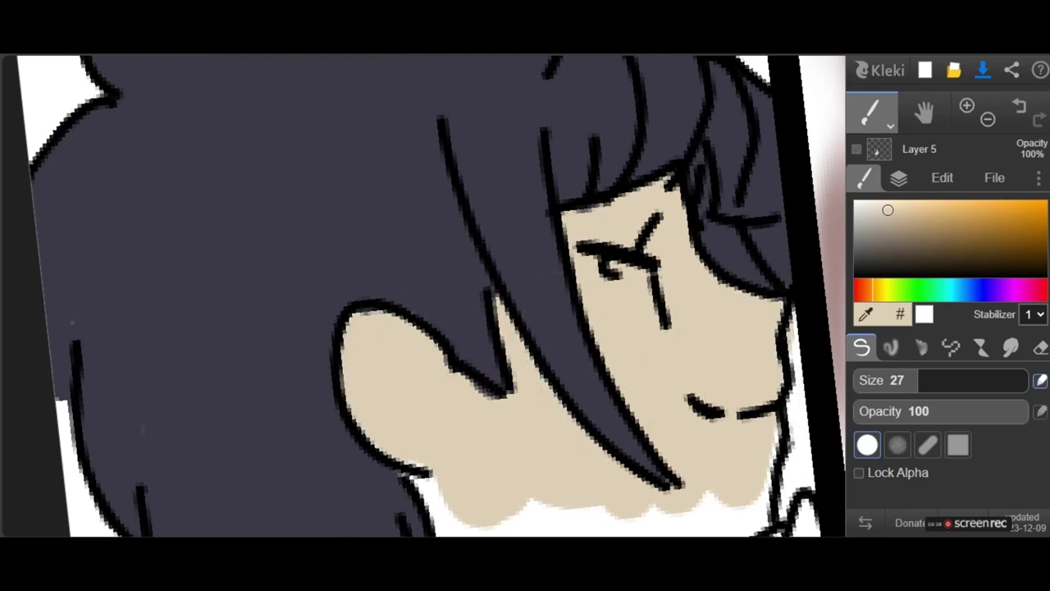
Extend the muted beige over the left-panel character's chin, jaw and middle of the neck.
{"action": "scroll", "coordinate": [526, 295], "scroll_direction": "down", "scroll_amount": 3}
{"action": "scroll", "coordinate": [525, 289], "scroll_direction": "up", "scroll_amount": 4}
{"action": "scroll", "coordinate": [525, 289], "scroll_direction": "down", "scroll_amount": 3}
{"action": "mouse_move", "coordinate": [586, 192]}
{"action": "left_mouse_down"}
{"action": "mouse_move", "coordinate": [574, 152]}
{"action": "mouse_move", "coordinate": [715, 131]}
{"action": "mouse_move", "coordinate": [779, 175]}
{"action": "left_mouse_up"}
{"action": "scroll", "coordinate": [525, 296], "scroll_direction": "up", "scroll_amount": 3}
{"action": "scroll", "coordinate": [525, 295], "scroll_direction": "down", "scroll_amount": 2}
{"action": "mouse_move", "coordinate": [647, 304]}
{"action": "left_mouse_down"}
{"action": "mouse_move", "coordinate": [651, 265]}
{"action": "mouse_move", "coordinate": [691, 199]}
{"action": "mouse_move", "coordinate": [668, 246]}
{"action": "left_mouse_up"}
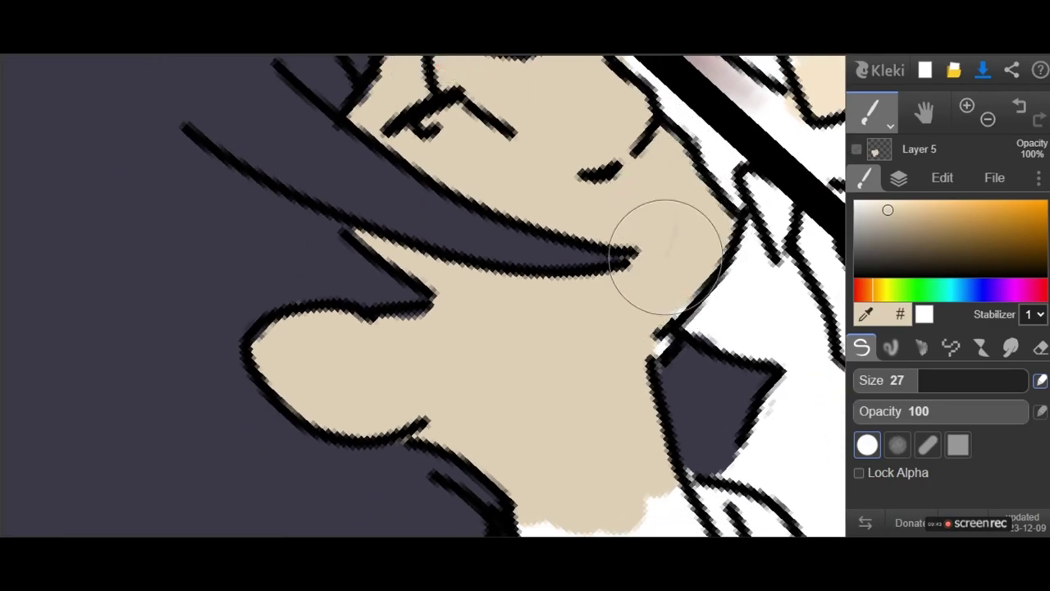
Fill the left-panel character's lower neck down to the collar and the raised hand with the muted beige.
{"action": "scroll", "coordinate": [423, 296], "scroll_direction": "down", "scroll_amount": 3}
{"action": "scroll", "coordinate": [423, 295], "scroll_direction": "up", "scroll_amount": 4}
{"action": "mouse_move", "coordinate": [710, 204]}
{"action": "left_mouse_down"}
{"action": "mouse_move", "coordinate": [644, 375]}
{"action": "mouse_move", "coordinate": [649, 265]}
{"action": "mouse_move", "coordinate": [682, 410]}
{"action": "mouse_move", "coordinate": [638, 421]}
{"action": "mouse_move", "coordinate": [628, 472]}
{"action": "left_mouse_up"}
{"action": "scroll", "coordinate": [424, 296], "scroll_direction": "down", "scroll_amount": 3}
{"action": "scroll", "coordinate": [424, 295], "scroll_direction": "up", "scroll_amount": 1}
{"action": "mouse_move", "coordinate": [528, 204]}
{"action": "left_mouse_down"}
{"action": "mouse_move", "coordinate": [475, 245]}
{"action": "mouse_move", "coordinate": [558, 324]}
{"action": "mouse_move", "coordinate": [568, 318]}
{"action": "mouse_move", "coordinate": [580, 343]}
{"action": "mouse_move", "coordinate": [612, 297]}
{"action": "mouse_move", "coordinate": [624, 219]}
{"action": "mouse_move", "coordinate": [616, 358]}
{"action": "mouse_move", "coordinate": [591, 292]}
{"action": "mouse_move", "coordinate": [570, 303]}
{"action": "mouse_move", "coordinate": [591, 377]}
{"action": "left_mouse_up"}
{"action": "scroll", "coordinate": [554, 320], "scroll_direction": "down", "scroll_amount": 4}
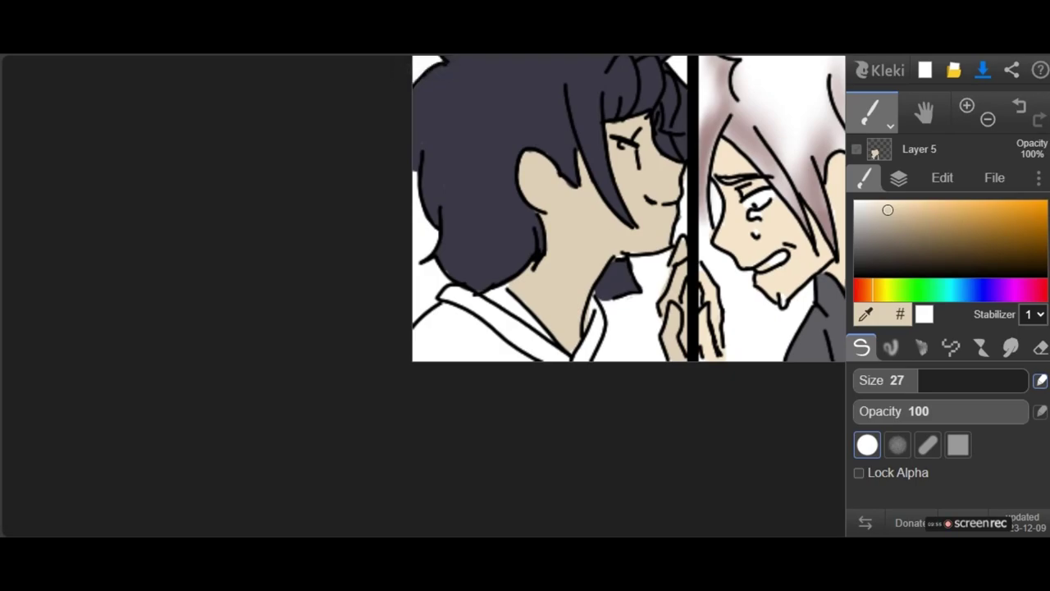
Erase the beige from the left-panel character's eye and from the corner between jaw and neck with the eraser at size 9.
{"action": "key", "text": "e"}
{"action": "scroll", "coordinate": [650, 200], "scroll_direction": "up", "scroll_amount": 6}
{"action": "mouse_move", "coordinate": [620, 369]}
{"action": "left_mouse_down"}
{"action": "mouse_move", "coordinate": [605, 398]}
{"action": "mouse_move", "coordinate": [656, 336]}
{"action": "left_mouse_up"}
{"action": "scroll", "coordinate": [566, 312], "scroll_direction": "down", "scroll_amount": 2}
{"action": "scroll", "coordinate": [566, 311], "scroll_direction": "up", "scroll_amount": 1}
{"action": "mouse_move", "coordinate": [715, 253]}
{"action": "left_mouse_down"}
{"action": "mouse_move", "coordinate": [736, 235]}
{"action": "mouse_move", "coordinate": [682, 305]}
{"action": "left_mouse_up"}
{"action": "scroll", "coordinate": [566, 312], "scroll_direction": "down", "scroll_amount": 4}
{"action": "scroll", "coordinate": [640, 295], "scroll_direction": "down", "scroll_amount": 3}
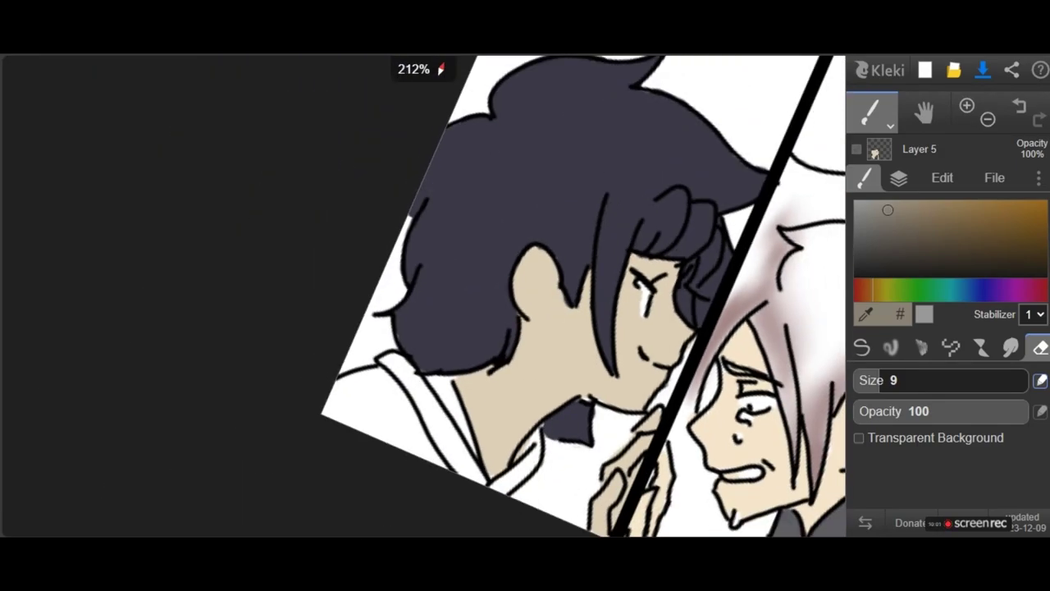
{"action": "scroll", "coordinate": [615, 328], "scroll_direction": "up", "scroll_amount": 5}
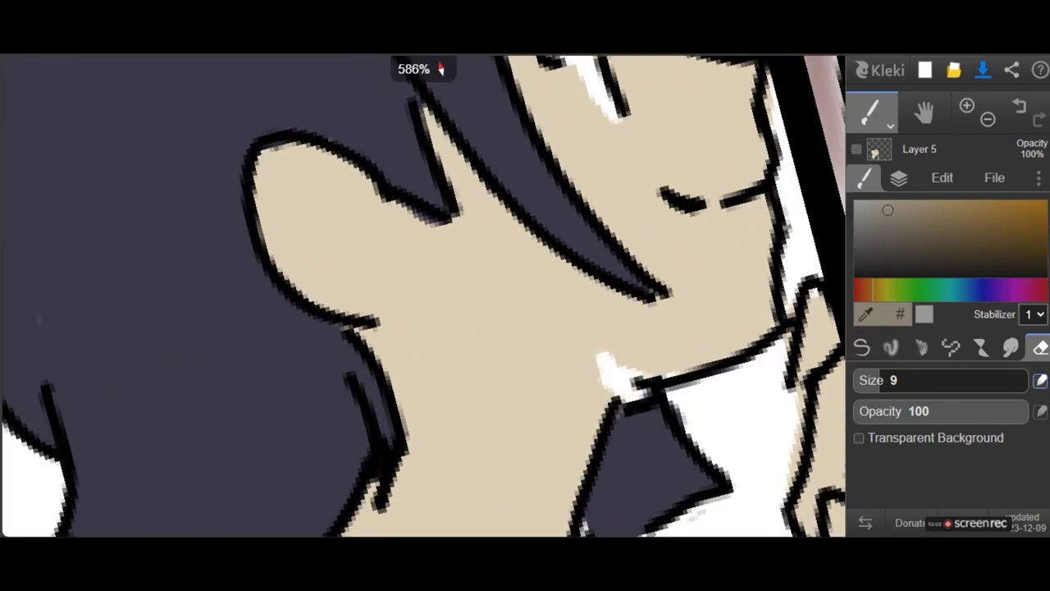
{"action": "scroll", "coordinate": [672, 263], "scroll_direction": "down", "scroll_amount": 4}
{"action": "scroll", "coordinate": [669, 304], "scroll_direction": "down", "scroll_amount": 4}
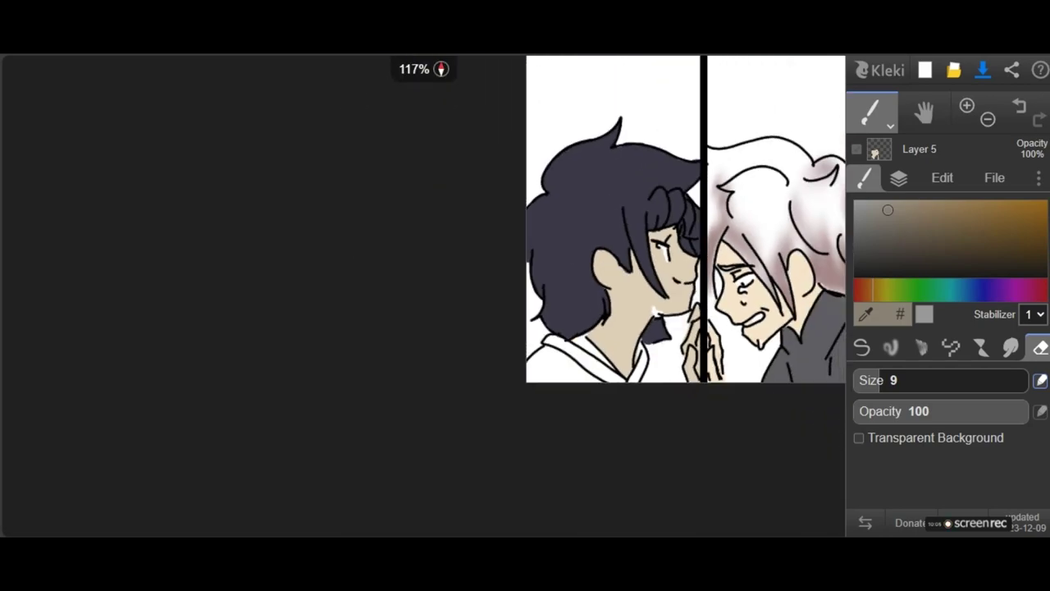
{"action": "scroll", "coordinate": [514, 497], "scroll_direction": "down", "scroll_amount": 1}
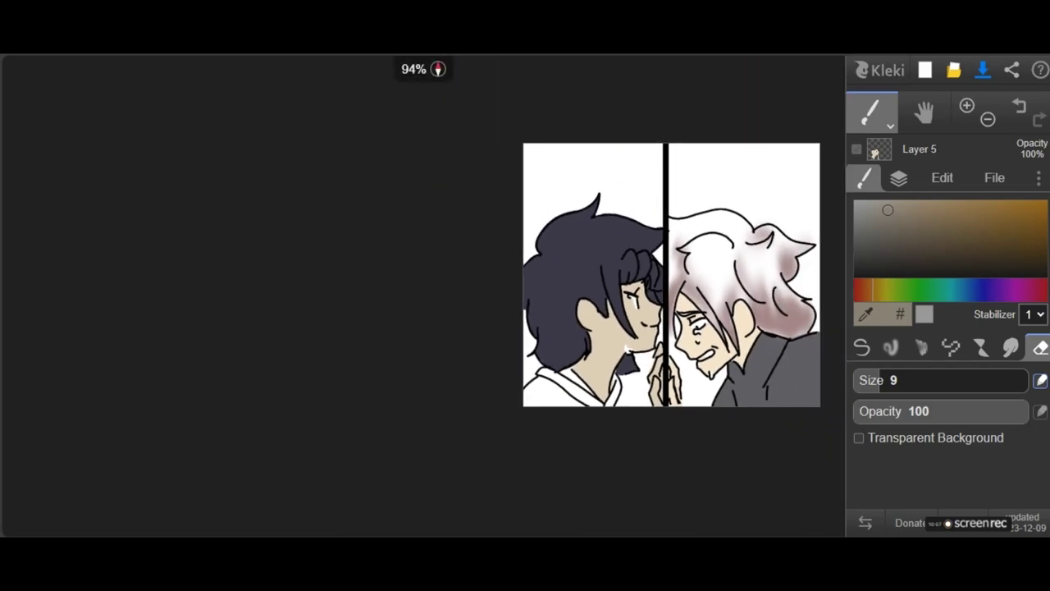
Switch back to the pen, select Layer 4 and choose a light periwinkle blue.
{"action": "key", "text": "b"}
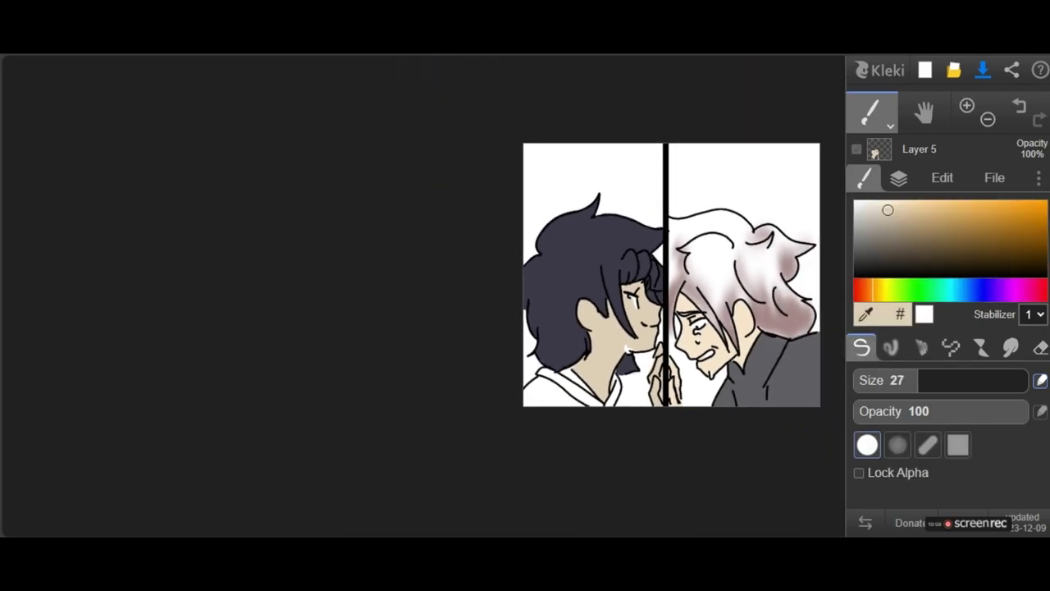
{"action": "left_click", "coordinate": [898, 178]}
{"action": "left_click", "coordinate": [943, 324]}
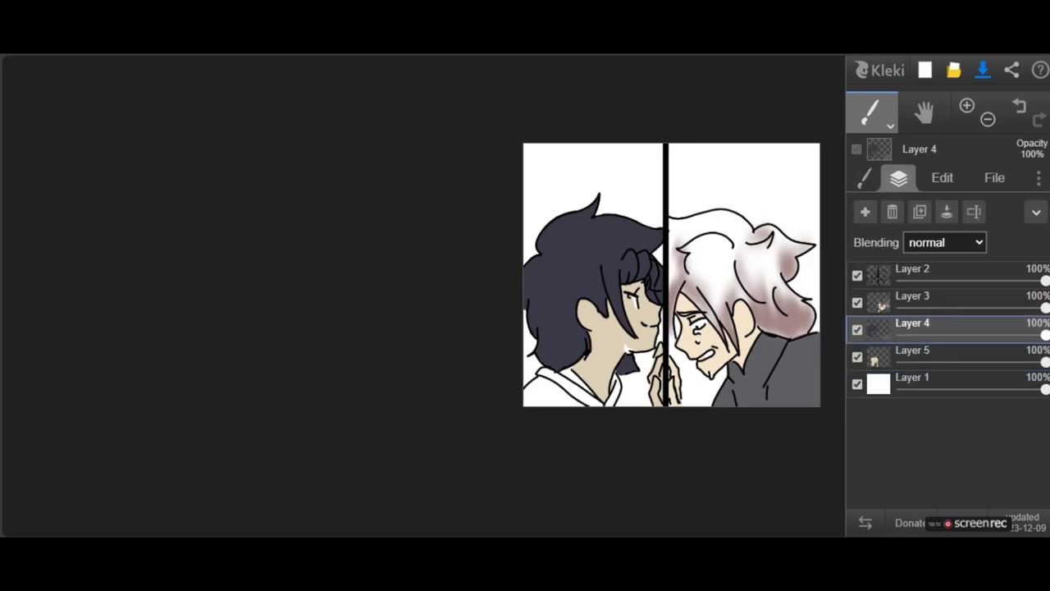
{"action": "left_click", "coordinate": [864, 178]}
{"action": "left_click_drag", "start_coordinate": [888, 210], "coordinate": [919, 211]}
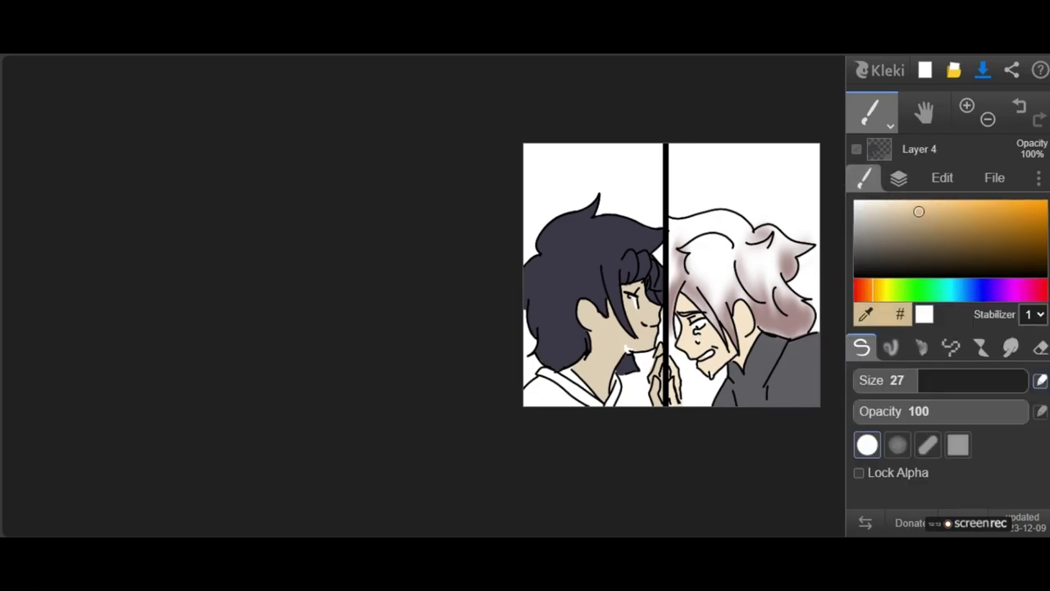
{"action": "left_click_drag", "start_coordinate": [874, 290], "coordinate": [976, 289]}
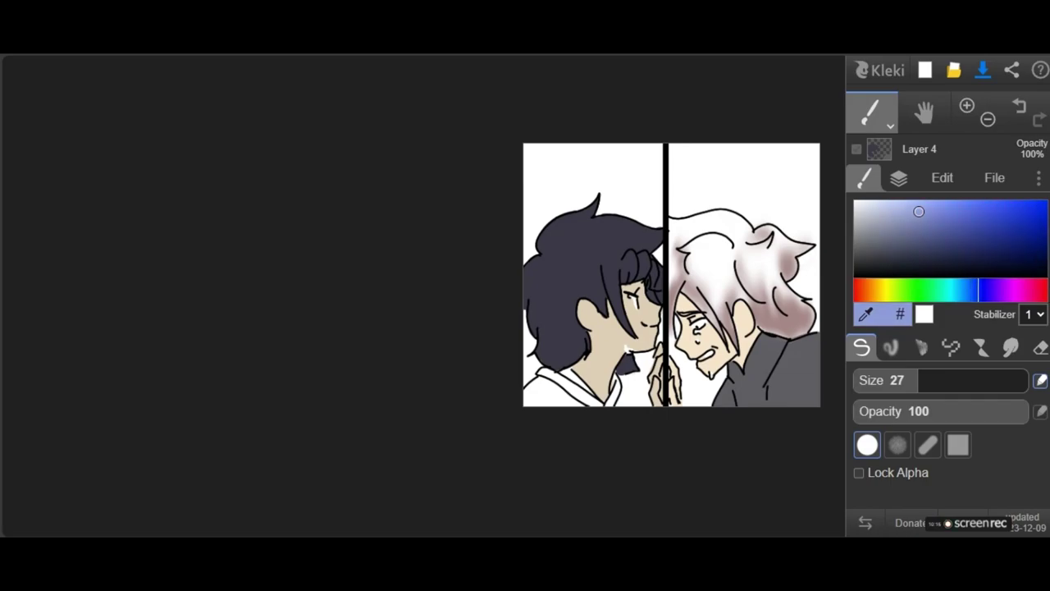
Try painting the left-panel character's collar in light periwinkle blue on Layer 4.
{"action": "scroll", "coordinate": [575, 353], "scroll_direction": "up", "scroll_amount": 6}
{"action": "left_click_drag", "start_coordinate": [643, 238], "coordinate": [646, 357]}
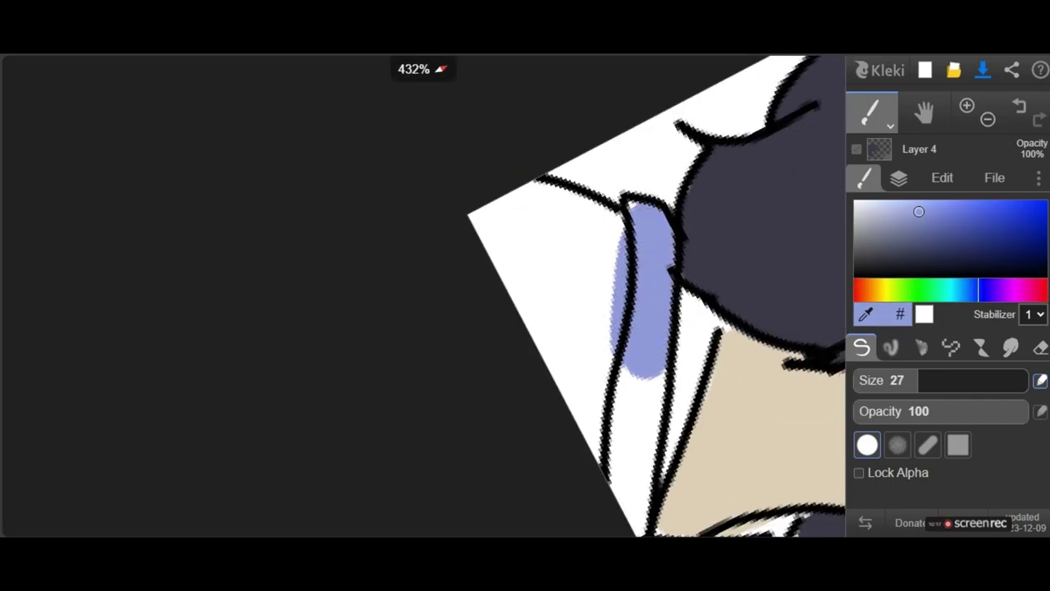
{"action": "scroll", "coordinate": [623, 296], "scroll_direction": "down", "scroll_amount": 7}
{"action": "scroll", "coordinate": [623, 296], "scroll_direction": "up", "scroll_amount": 1}
{"action": "scroll", "coordinate": [623, 295], "scroll_direction": "down", "scroll_amount": 3}
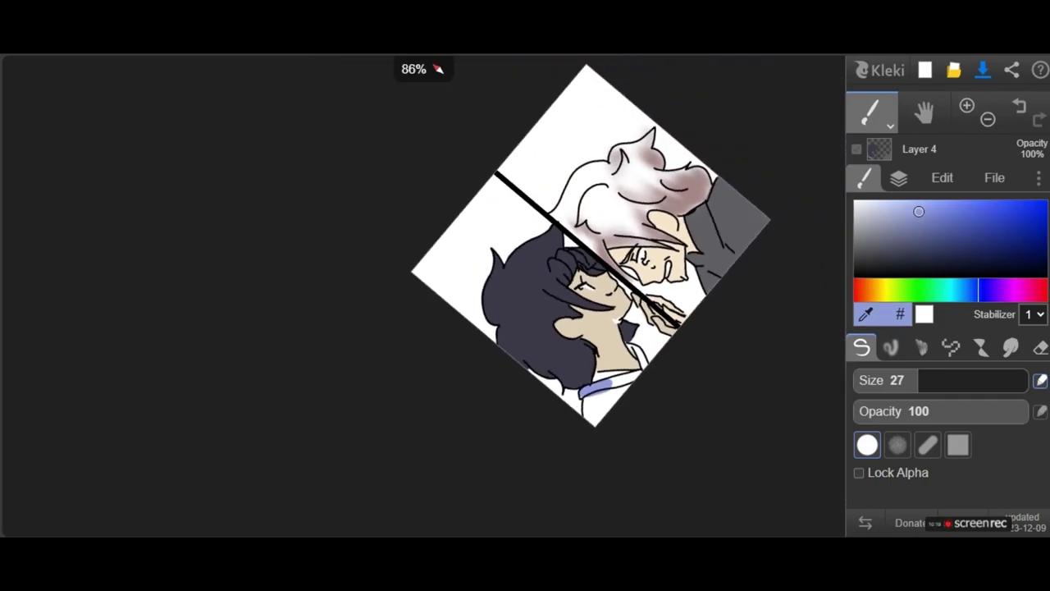
{"action": "scroll", "coordinate": [640, 361], "scroll_direction": "up", "scroll_amount": 5}
{"action": "mouse_move", "coordinate": [673, 300]}
{"action": "left_mouse_down"}
{"action": "mouse_move", "coordinate": [671, 283]}
{"action": "mouse_move", "coordinate": [706, 236]}
{"action": "mouse_move", "coordinate": [657, 251]}
{"action": "mouse_move", "coordinate": [686, 327]}
{"action": "left_mouse_up"}
{"action": "scroll", "coordinate": [575, 312], "scroll_direction": "up", "scroll_amount": 5}
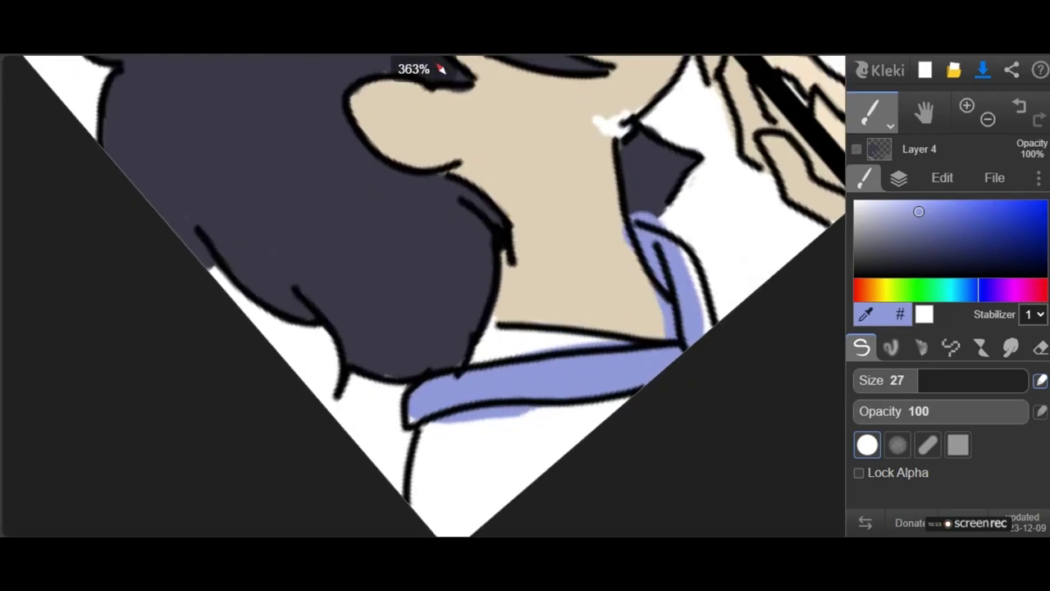
{"action": "key", "text": "ctrl+z"}
{"action": "key", "text": "ctrl+z"}
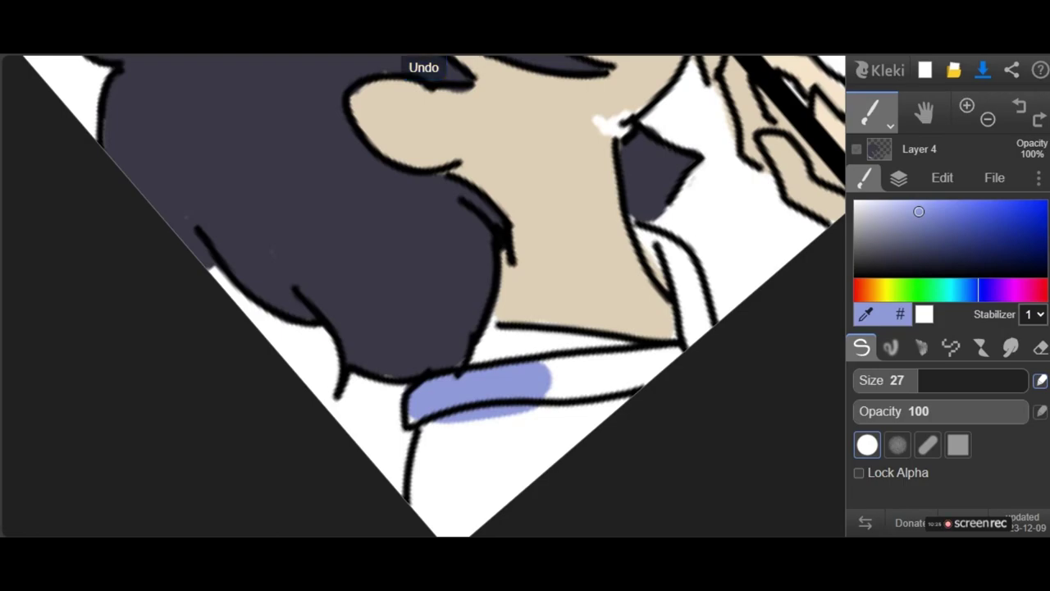
{"action": "key", "text": "ctrl+z"}
{"action": "left_click_drag", "start_coordinate": [541, 305], "coordinate": [632, 234]}
{"action": "key", "text": "ctrl+z"}
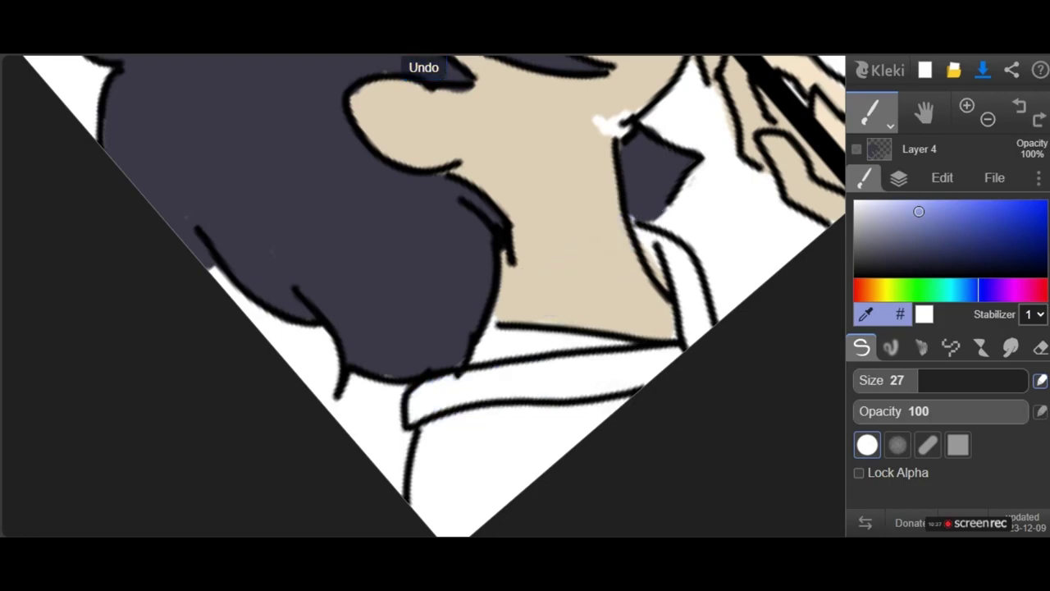
Add a new layer between Layer 5 and Layer 1 and fill both sides of the left-panel character's collar with periwinkle blue.
{"action": "left_click", "coordinate": [899, 178]}
{"action": "left_click", "coordinate": [865, 212]}
{"action": "left_click_drag", "start_coordinate": [943, 328], "coordinate": [944, 384]}
{"action": "mouse_move", "coordinate": [410, 410]}
{"action": "left_mouse_down"}
{"action": "mouse_move", "coordinate": [629, 368]}
{"action": "mouse_move", "coordinate": [571, 368]}
{"action": "mouse_move", "coordinate": [703, 292]}
{"action": "mouse_move", "coordinate": [689, 320]}
{"action": "left_mouse_up"}
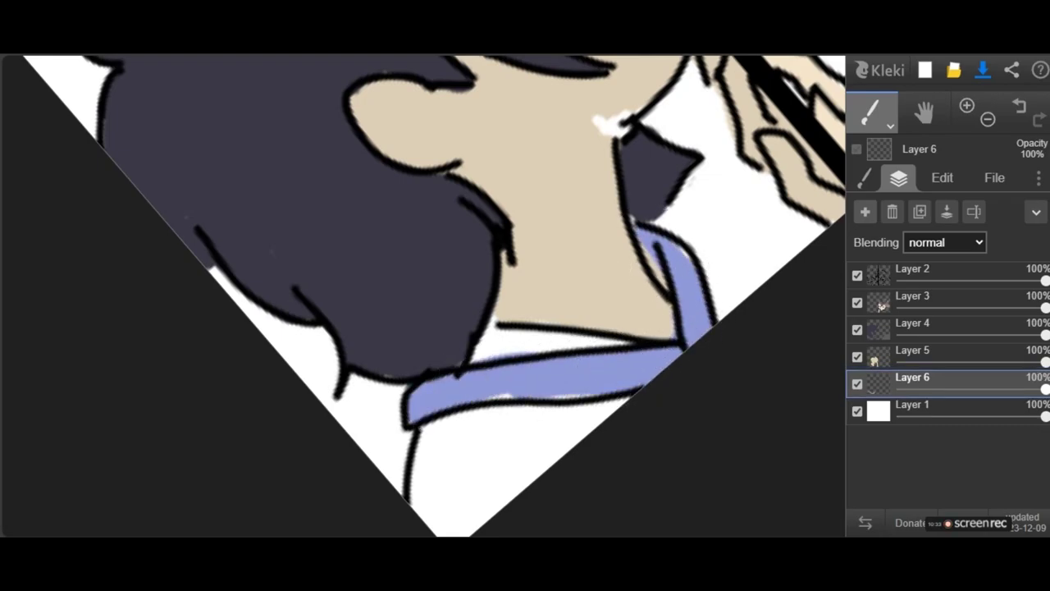
{"action": "left_click_drag", "start_coordinate": [474, 416], "coordinate": [548, 407]}
Erase the beige skin colour covering the collar's narrow inner fold on Layer 5 with the eraser at size 9.
{"action": "left_click", "coordinate": [866, 178]}
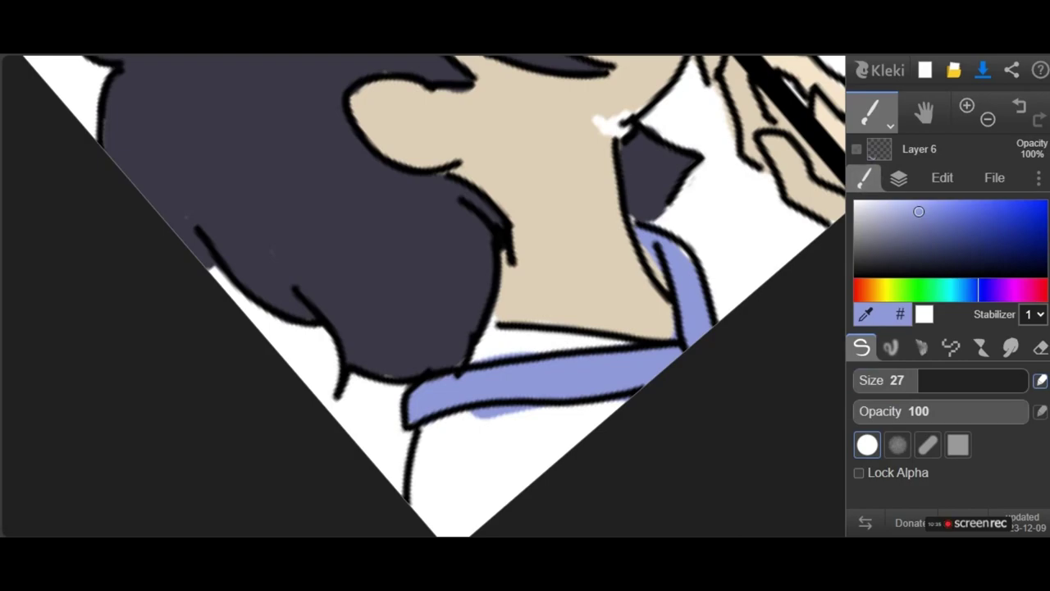
{"action": "left_click", "coordinate": [1041, 348]}
{"action": "scroll", "coordinate": [422, 295], "scroll_direction": "up", "scroll_amount": 5}
{"action": "left_click_drag", "start_coordinate": [651, 264], "coordinate": [644, 340]}
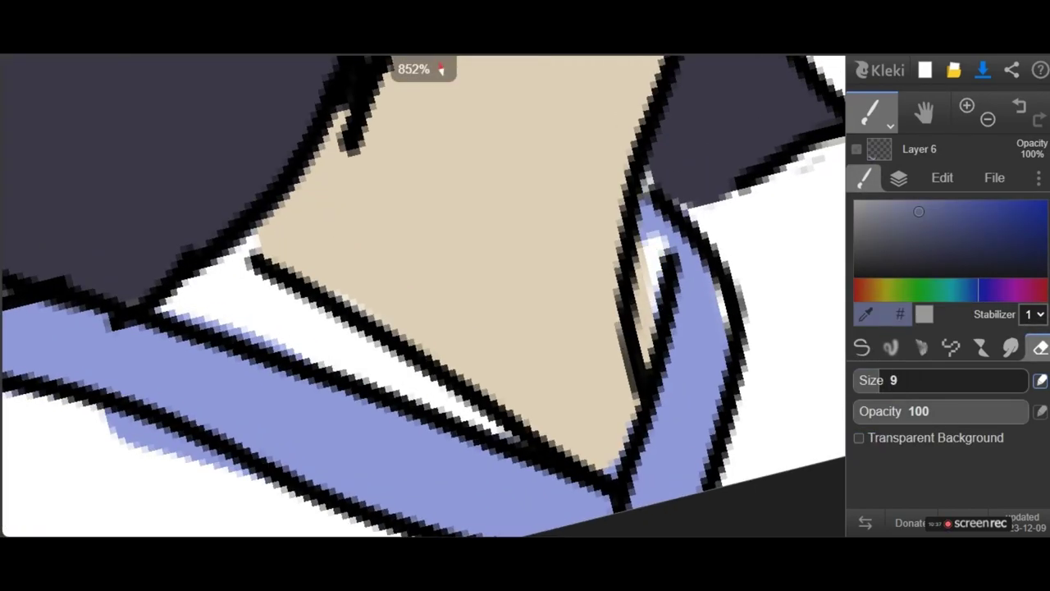
{"action": "key", "text": "ctrl+z"}
{"action": "left_click", "coordinate": [899, 178]}
{"action": "left_click", "coordinate": [925, 361]}
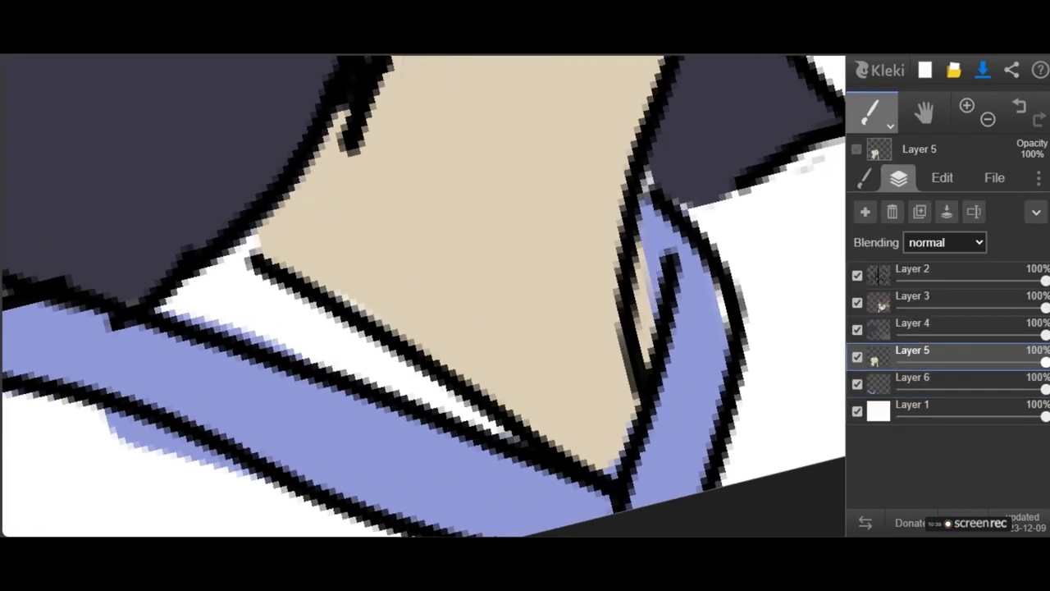
{"action": "left_click_drag", "start_coordinate": [641, 352], "coordinate": [654, 273]}
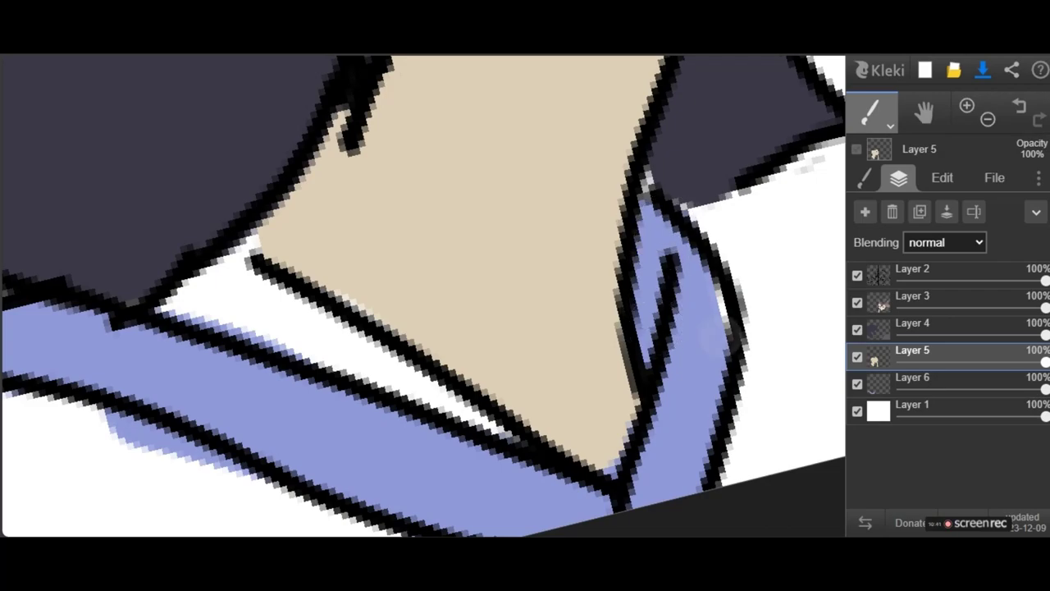
Erase the periwinkle blue spilling outside the collar's outlines on Layer 6.
{"action": "scroll", "coordinate": [422, 295], "scroll_direction": "down", "scroll_amount": 2}
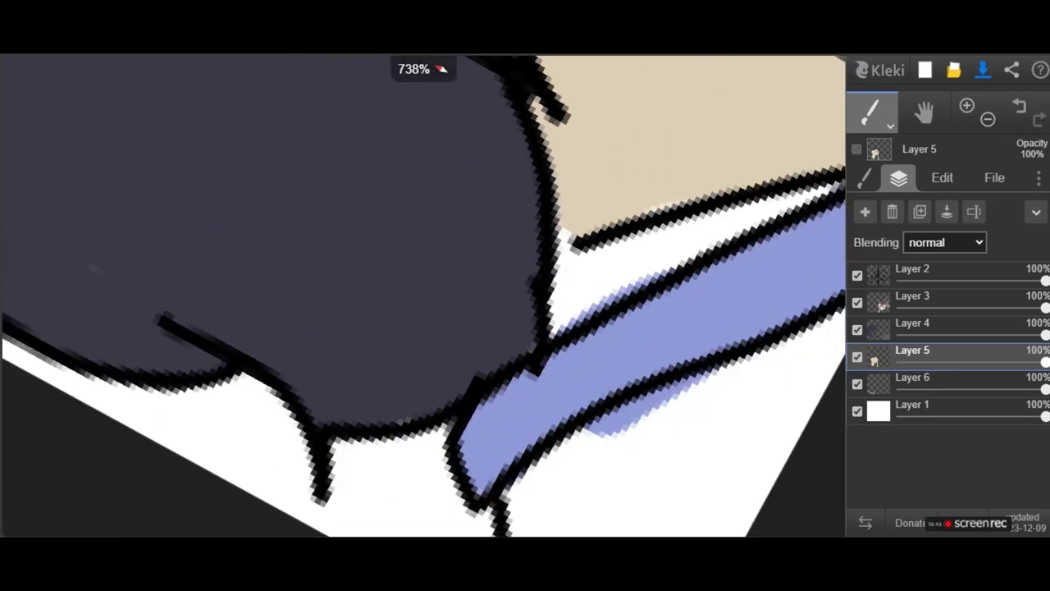
{"action": "left_click", "coordinate": [925, 384]}
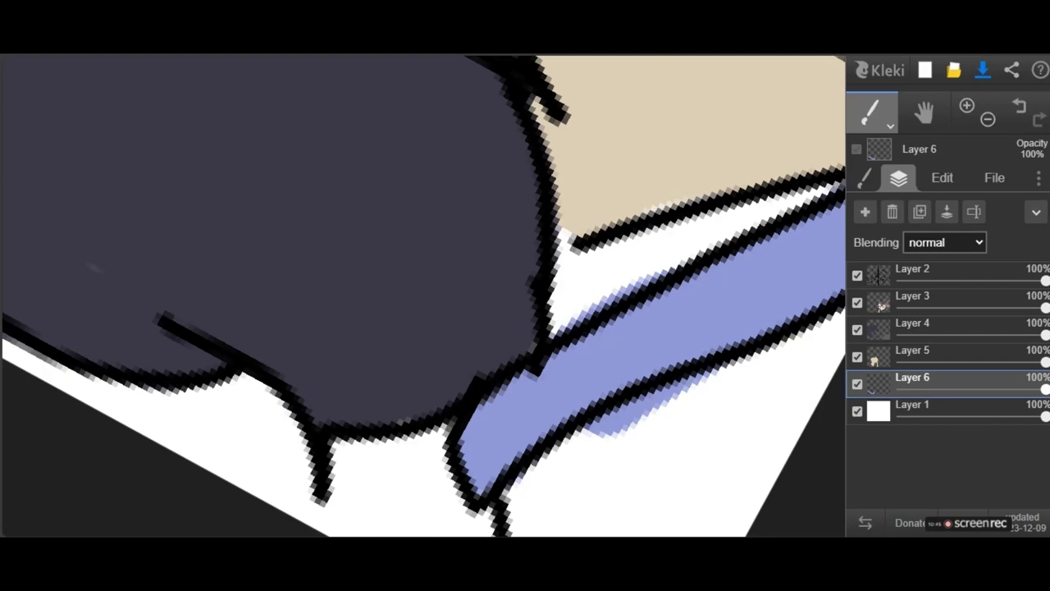
{"action": "left_click_drag", "start_coordinate": [648, 414], "coordinate": [731, 376]}
{"action": "scroll", "coordinate": [625, 287], "scroll_direction": "down", "scroll_amount": 3}
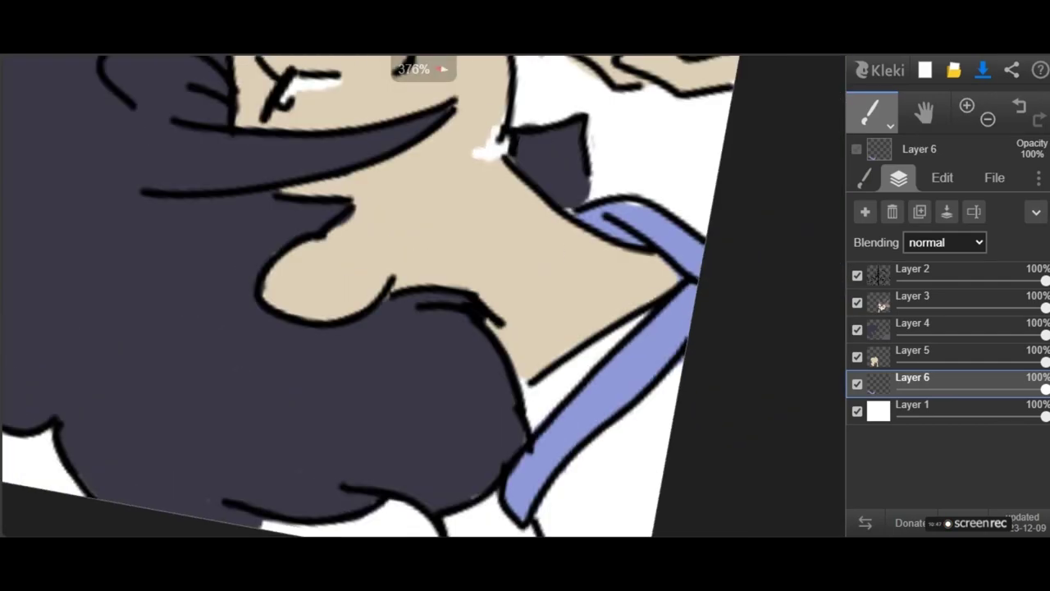
Fill the left-panel character's robe below the collar with a darker muted blue on Layer 6, using the brush at size 27.
{"action": "scroll", "coordinate": [702, 356], "scroll_direction": "down", "scroll_amount": 2}
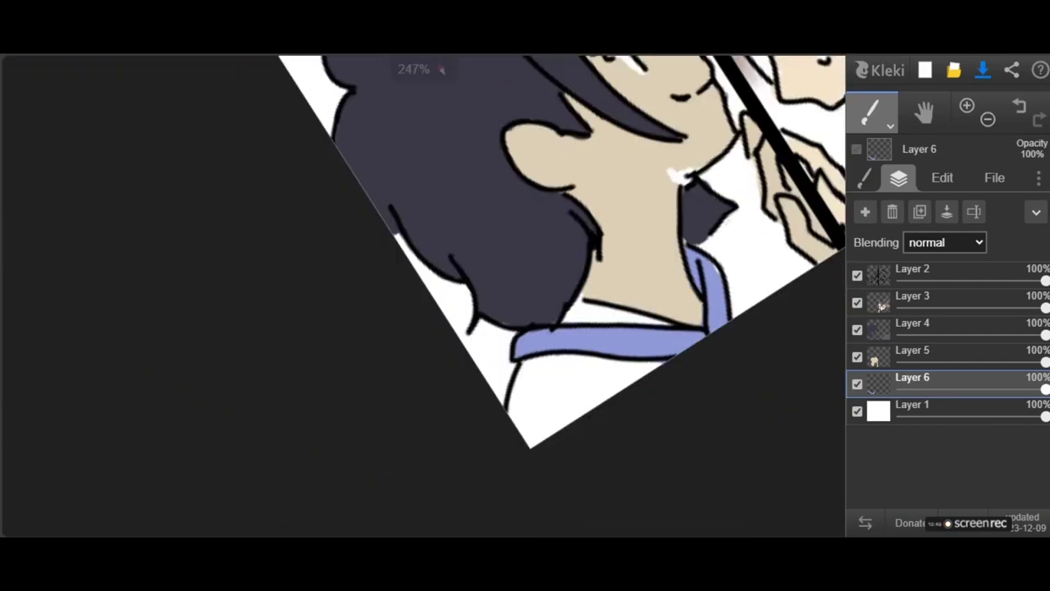
{"action": "scroll", "coordinate": [748, 248], "scroll_direction": "up", "scroll_amount": 4}
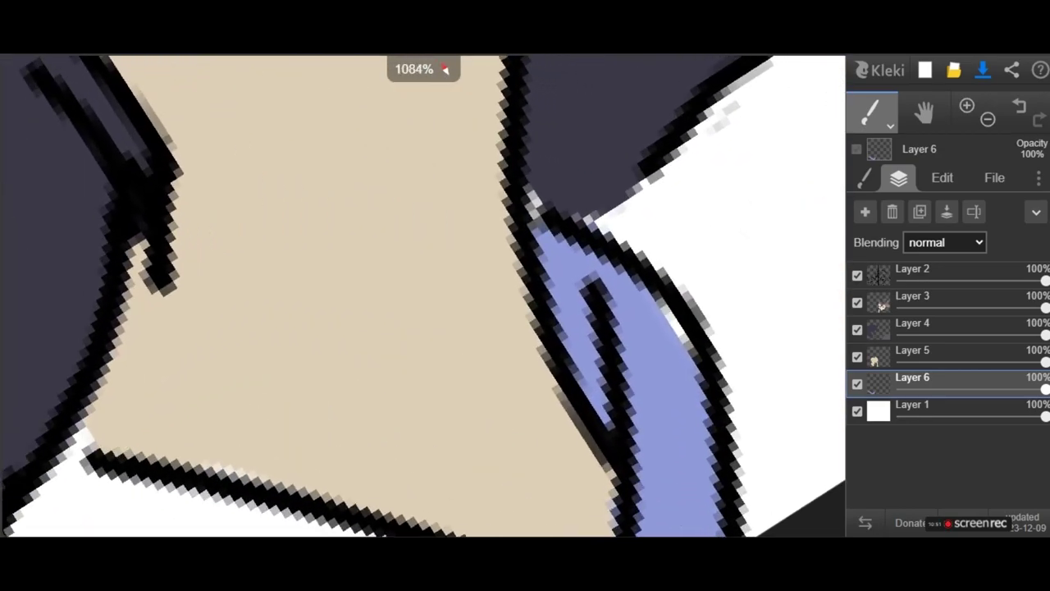
{"action": "left_click", "coordinate": [864, 177]}
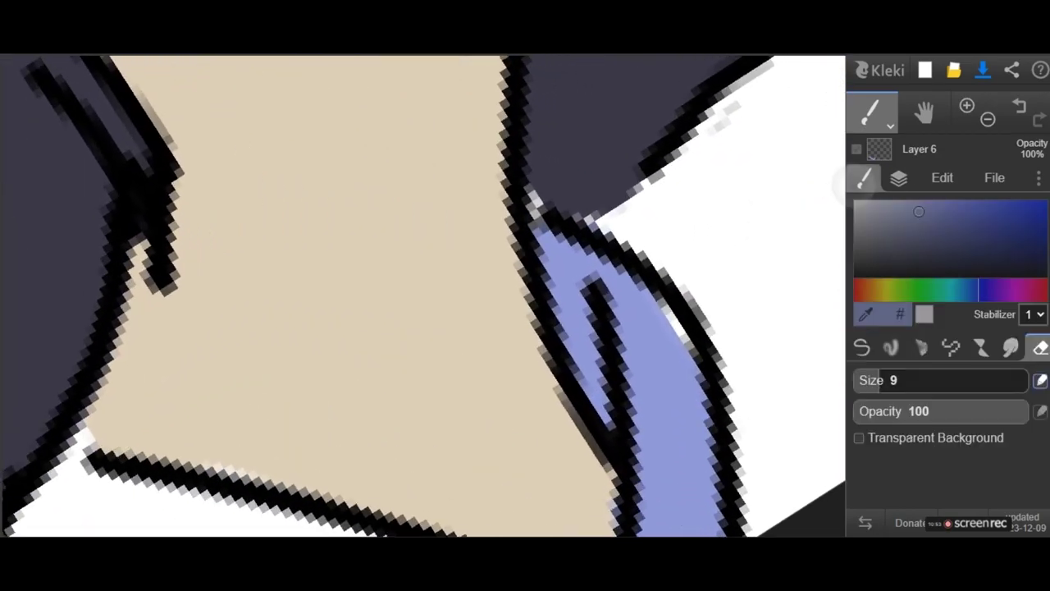
{"action": "left_click", "coordinate": [862, 348]}
{"action": "left_click", "coordinate": [936, 224]}
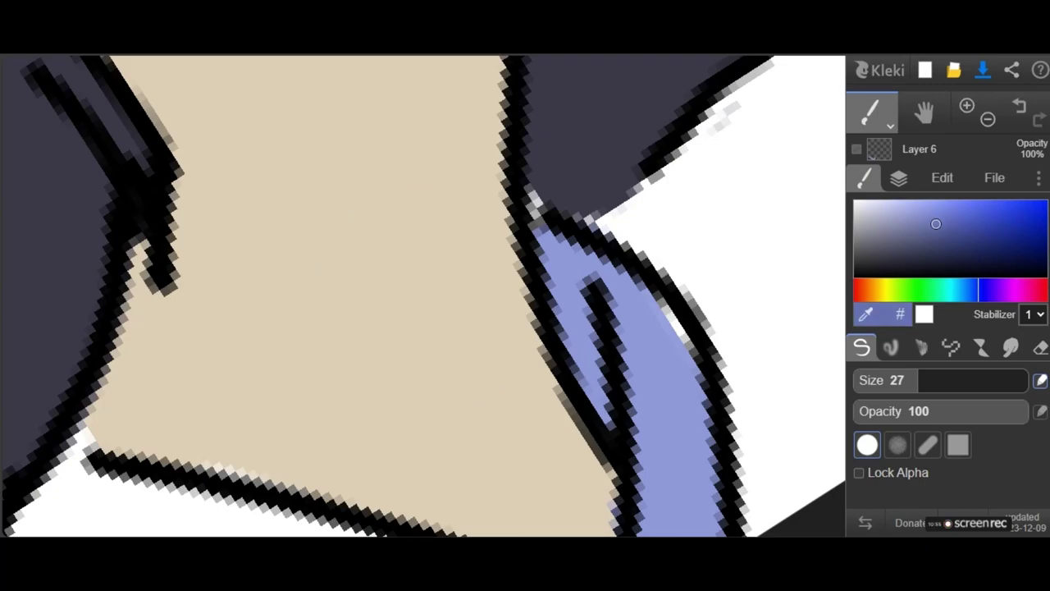
{"action": "scroll", "coordinate": [423, 295], "scroll_direction": "down", "scroll_amount": 4}
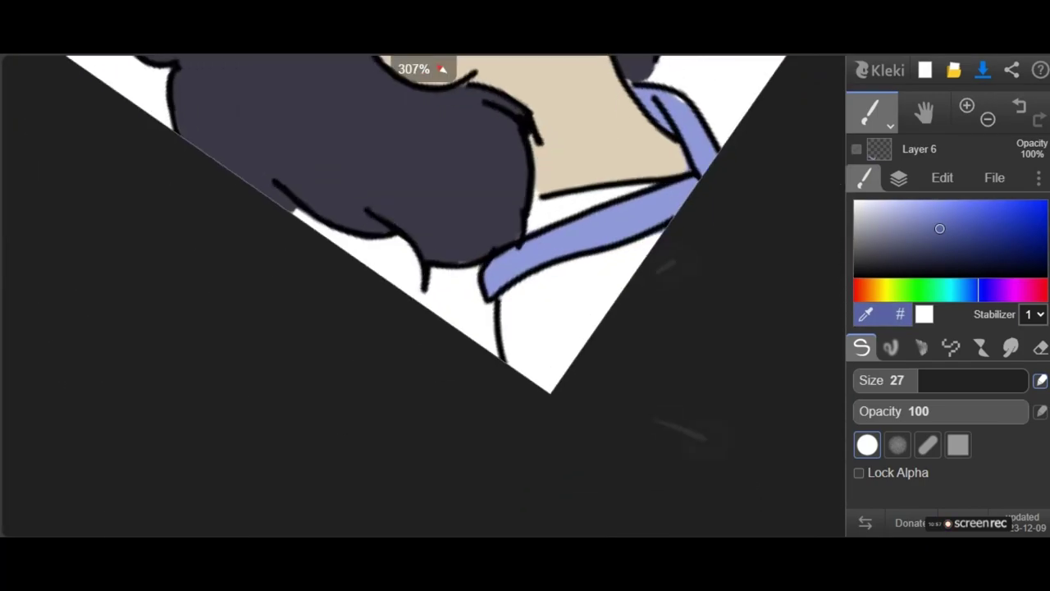
{"action": "scroll", "coordinate": [424, 295], "scroll_direction": "up", "scroll_amount": 2}
{"action": "mouse_move", "coordinate": [566, 423]}
{"action": "left_mouse_down"}
{"action": "mouse_move", "coordinate": [629, 265]}
{"action": "mouse_move", "coordinate": [741, 117]}
{"action": "mouse_move", "coordinate": [677, 375]}
{"action": "mouse_move", "coordinate": [734, 497]}
{"action": "mouse_move", "coordinate": [656, 270]}
{"action": "mouse_move", "coordinate": [629, 438]}
{"action": "mouse_move", "coordinate": [634, 485]}
{"action": "mouse_move", "coordinate": [548, 382]}
{"action": "mouse_move", "coordinate": [587, 457]}
{"action": "left_mouse_up"}
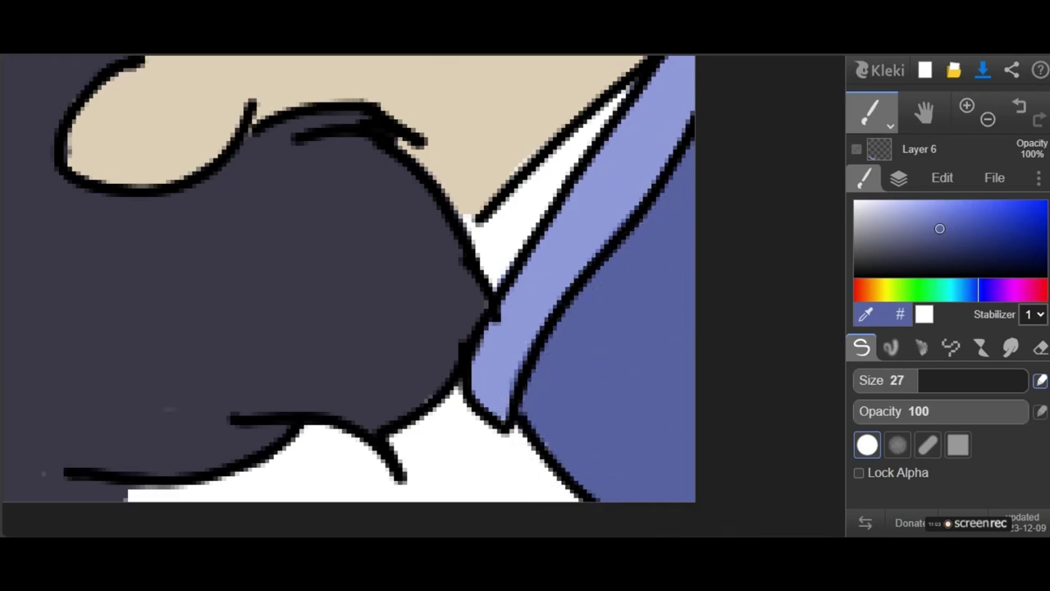
Try painting the white gap between the neckline and the collar in very dark navy on Layer 6.
{"action": "scroll", "coordinate": [609, 331], "scroll_direction": "down", "scroll_amount": 4}
{"action": "scroll", "coordinate": [633, 369], "scroll_direction": "up", "scroll_amount": 2}
{"action": "scroll", "coordinate": [631, 373], "scroll_direction": "up", "scroll_amount": 3}
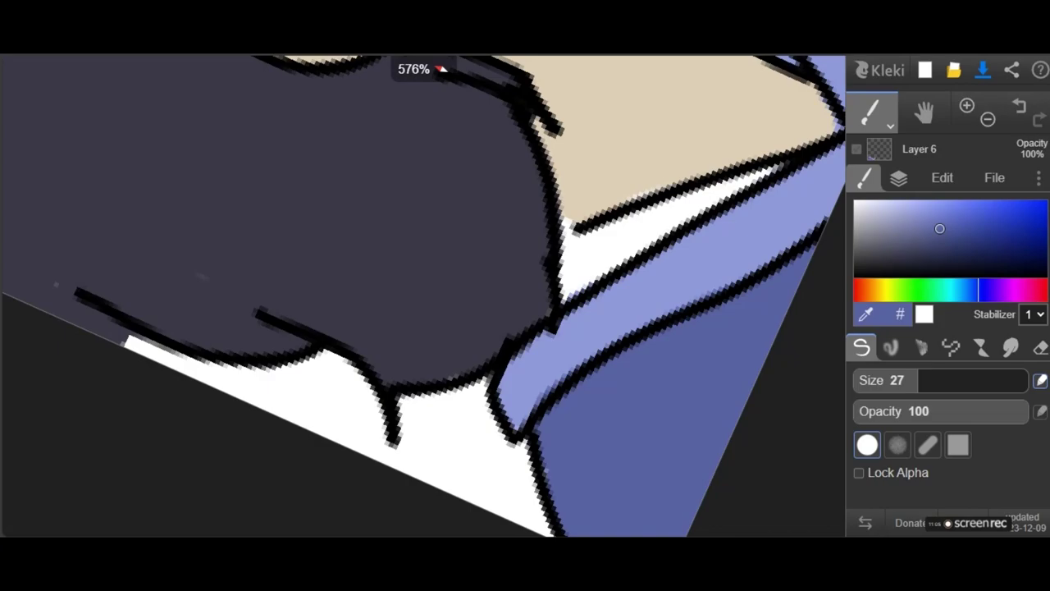
{"action": "left_click_drag", "start_coordinate": [965, 231], "coordinate": [1018, 261]}
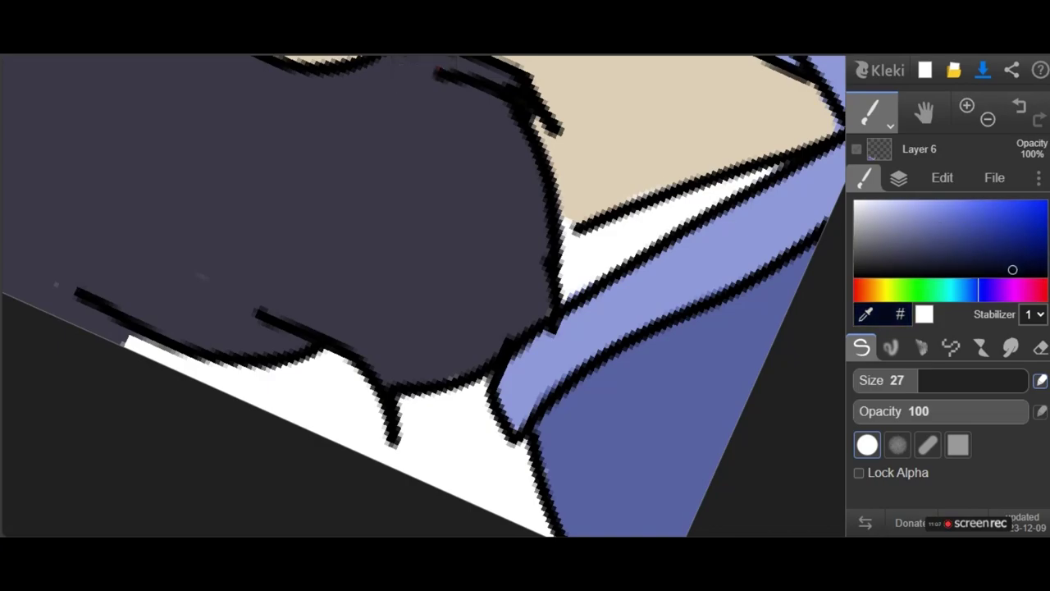
{"action": "left_click_drag", "start_coordinate": [574, 271], "coordinate": [645, 216]}
{"action": "key", "text": "ctrl+z"}
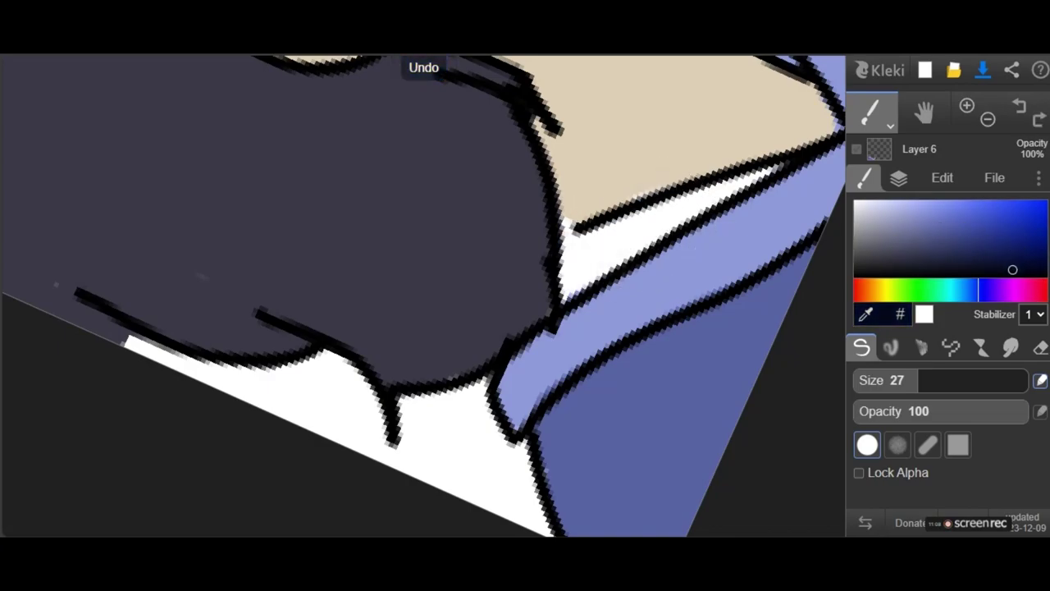
Fill the gap between the neckline and the collar with the sampled beige skin colour on Layer 6, using brush size 5.5.
{"action": "left_click_drag", "start_coordinate": [913, 381], "coordinate": [882, 381]}
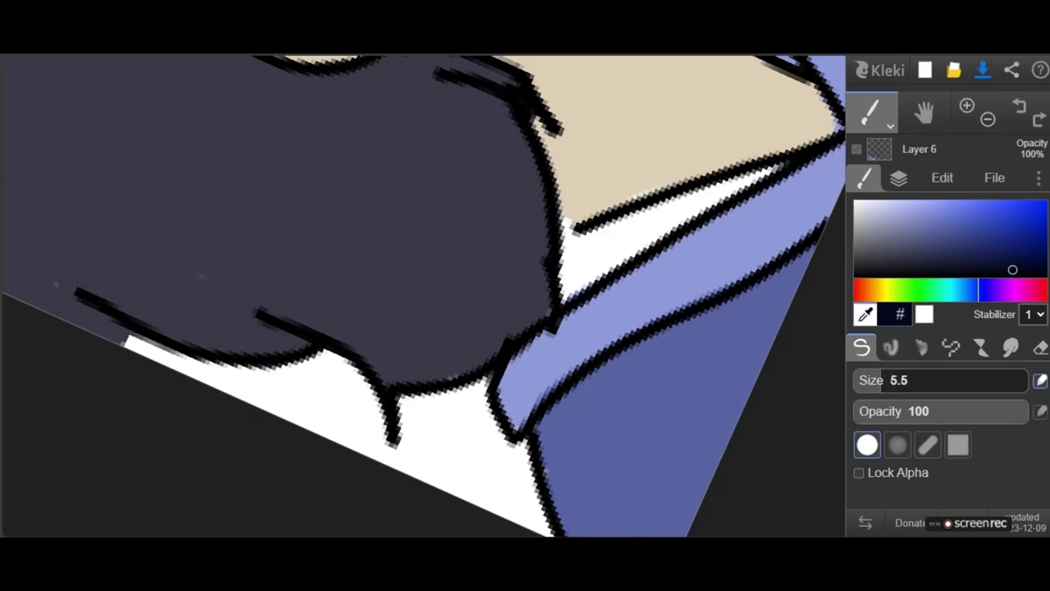
{"action": "left_click", "coordinate": [664, 136]}
{"action": "scroll", "coordinate": [492, 295], "scroll_direction": "up", "scroll_amount": 5}
{"action": "left_click_drag", "start_coordinate": [562, 408], "coordinate": [780, 162]}
{"action": "scroll", "coordinate": [708, 244], "scroll_direction": "down", "scroll_amount": 2}
{"action": "scroll", "coordinate": [698, 263], "scroll_direction": "down", "scroll_amount": 2}
{"action": "mouse_move", "coordinate": [736, 208]}
{"action": "left_mouse_down"}
{"action": "mouse_move", "coordinate": [697, 270]}
{"action": "mouse_move", "coordinate": [744, 208]}
{"action": "mouse_move", "coordinate": [714, 250]}
{"action": "left_mouse_up"}
{"action": "left_click_drag", "start_coordinate": [664, 279], "coordinate": [572, 348]}
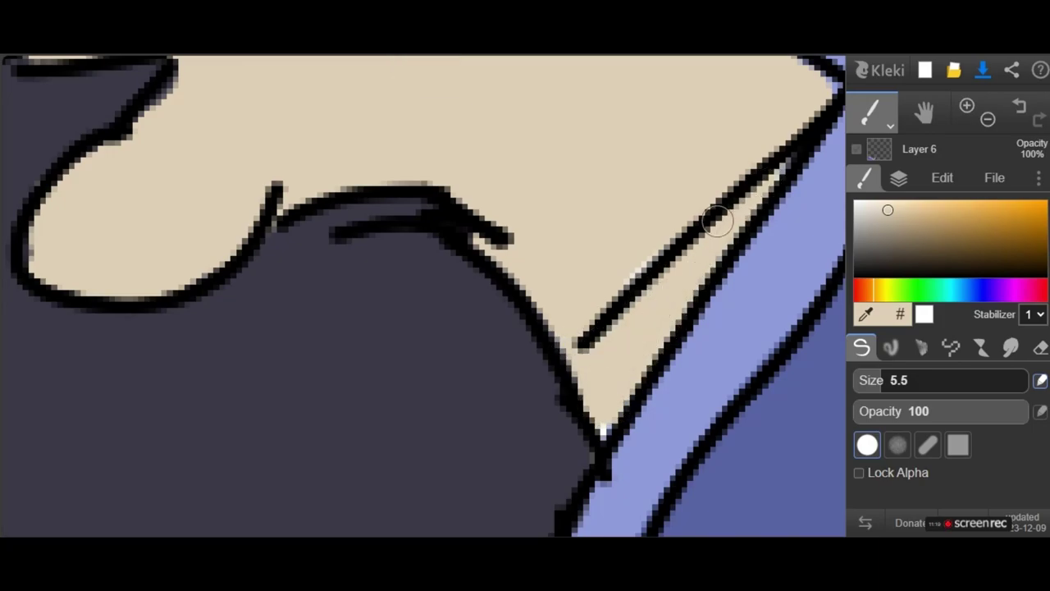
Extend the neckline to the hair outline on Layer 2 with the line art's black and the brush at size 2.9.
{"action": "left_click", "coordinate": [899, 178]}
{"action": "left_click", "coordinate": [912, 275]}
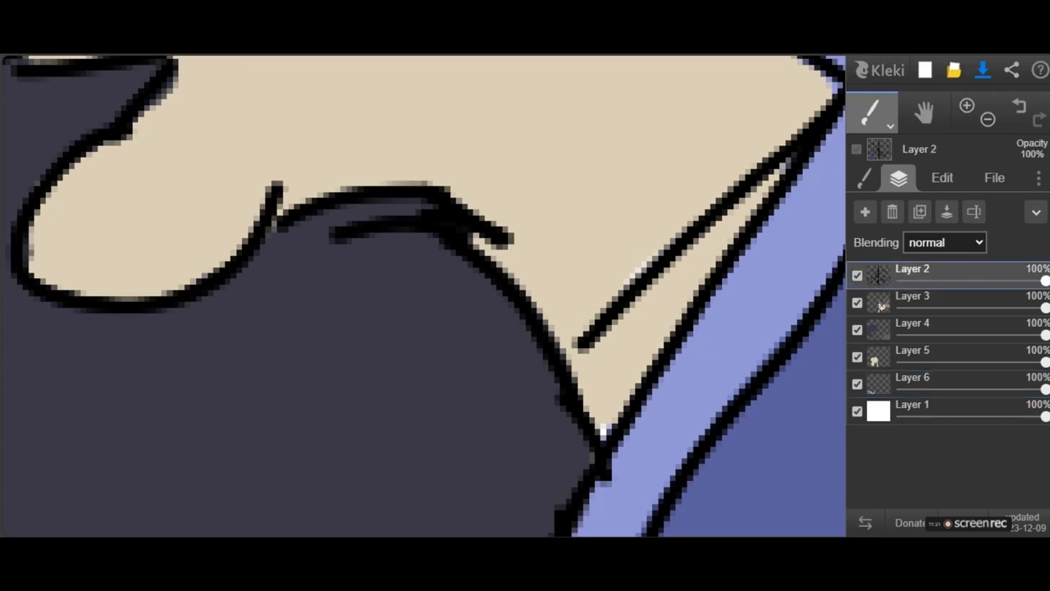
{"action": "left_click", "coordinate": [864, 211]}
{"action": "left_click", "coordinate": [893, 211]}
{"action": "left_click", "coordinate": [864, 178]}
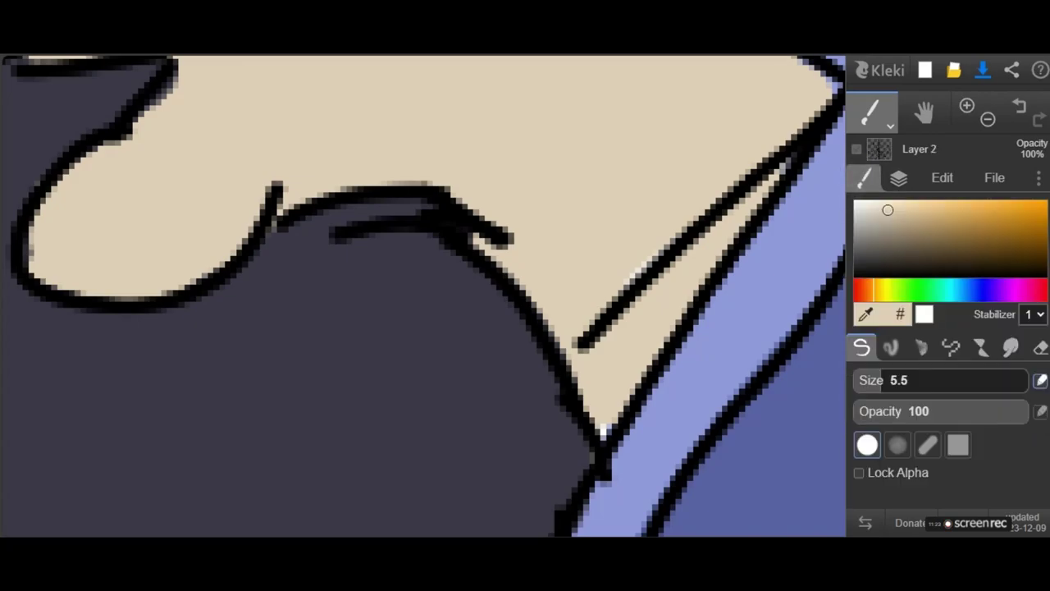
{"action": "left_click", "coordinate": [662, 264]}
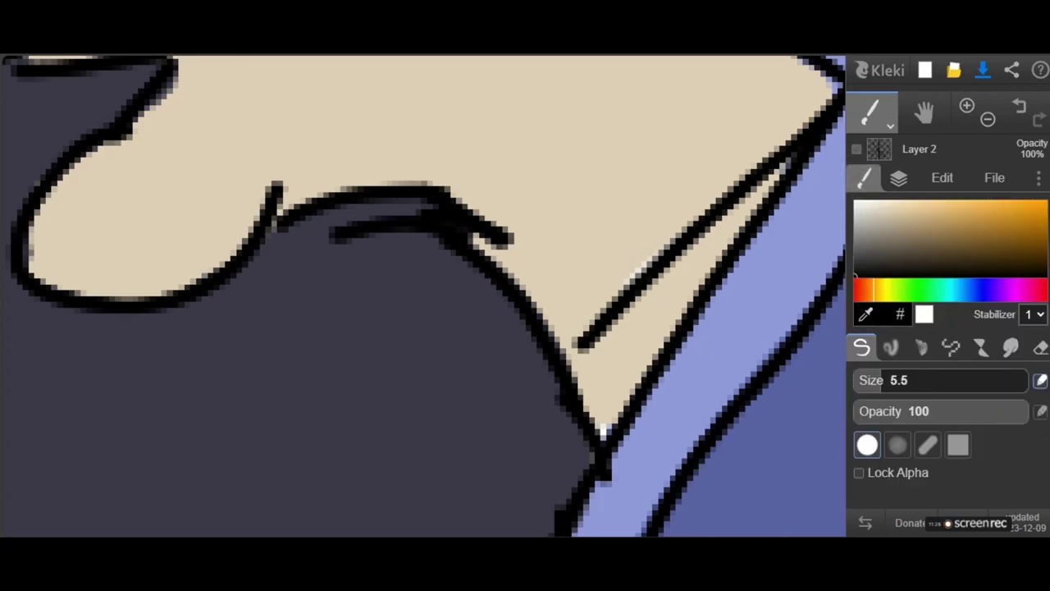
{"action": "scroll", "coordinate": [423, 297], "scroll_direction": "down", "scroll_amount": 3}
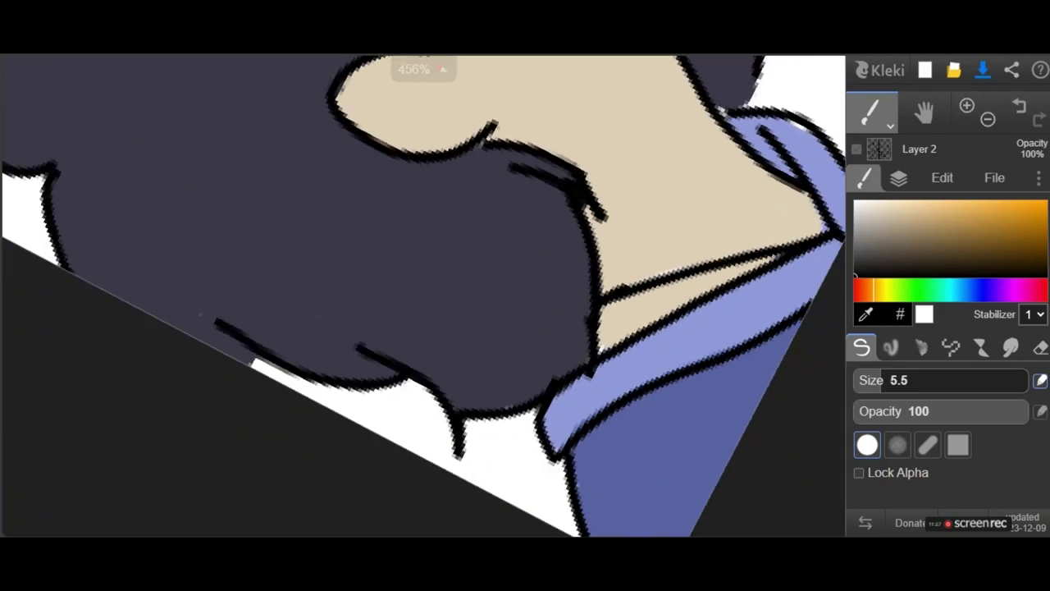
{"action": "scroll", "coordinate": [423, 296], "scroll_direction": "up", "scroll_amount": 5}
{"action": "key", "text": "ctrl+z"}
{"action": "left_click", "coordinate": [871, 380]}
{"action": "left_click_drag", "start_coordinate": [572, 376], "coordinate": [549, 413]}
Darken the black line art where the neckline meets the point of the collar on Layer 2.
{"action": "scroll", "coordinate": [549, 413], "scroll_direction": "down", "scroll_amount": 5}
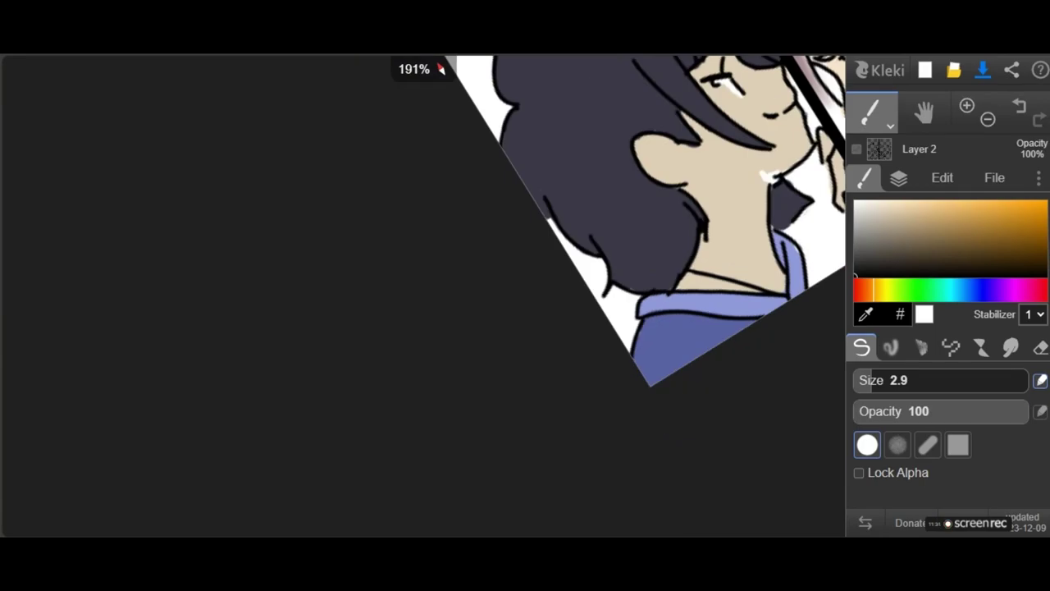
{"action": "scroll", "coordinate": [681, 328], "scroll_direction": "up", "scroll_amount": 6}
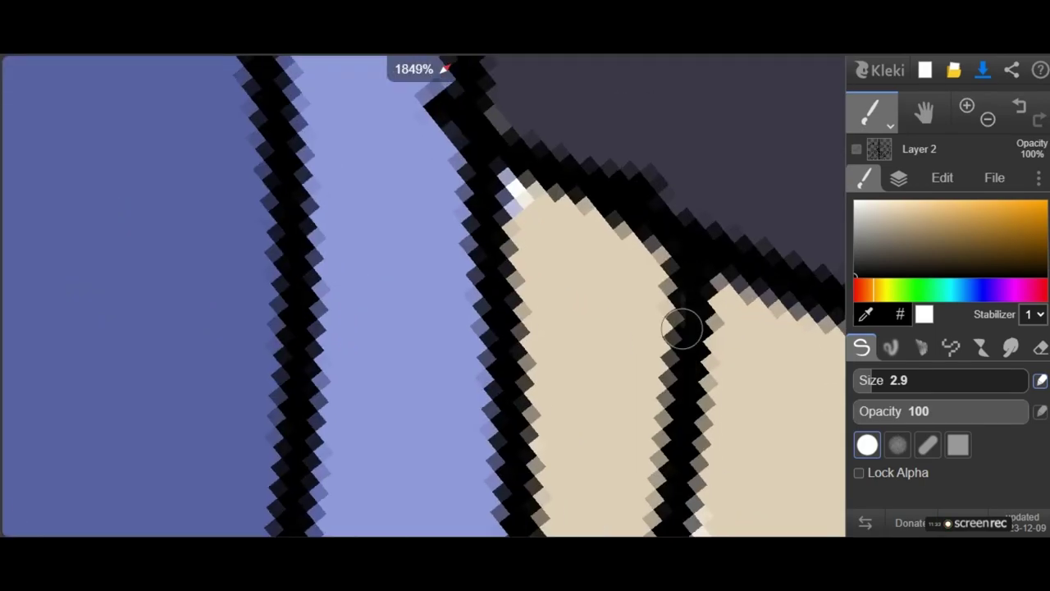
{"action": "scroll", "coordinate": [681, 328], "scroll_direction": "down", "scroll_amount": 5}
{"action": "scroll", "coordinate": [681, 329], "scroll_direction": "down", "scroll_amount": 1}
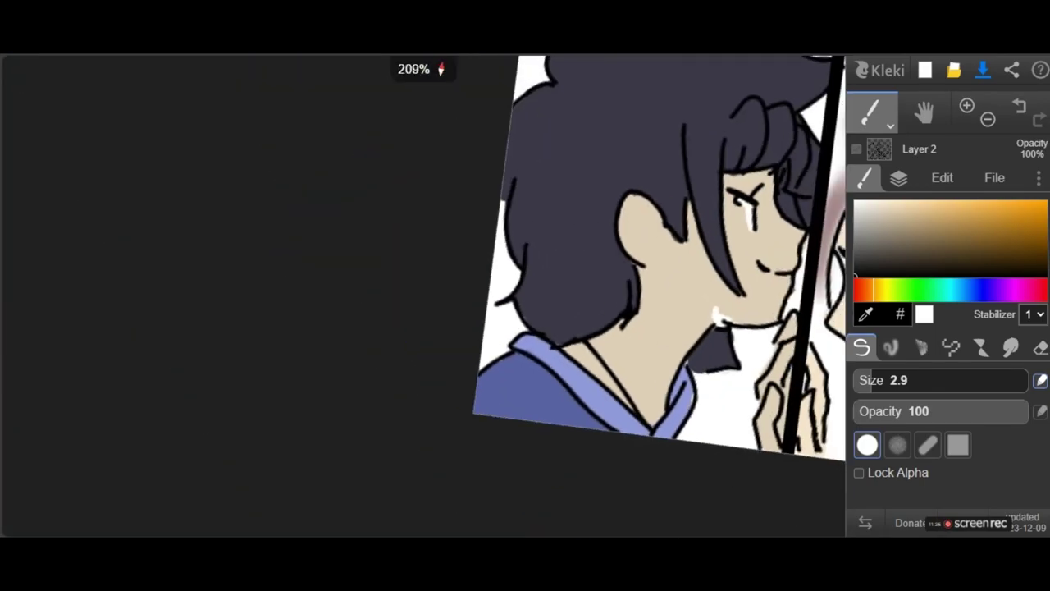
{"action": "scroll", "coordinate": [681, 337], "scroll_direction": "up", "scroll_amount": 5}
{"action": "scroll", "coordinate": [681, 336], "scroll_direction": "down", "scroll_amount": 4}
{"action": "scroll", "coordinate": [681, 328], "scroll_direction": "up", "scroll_amount": 2}
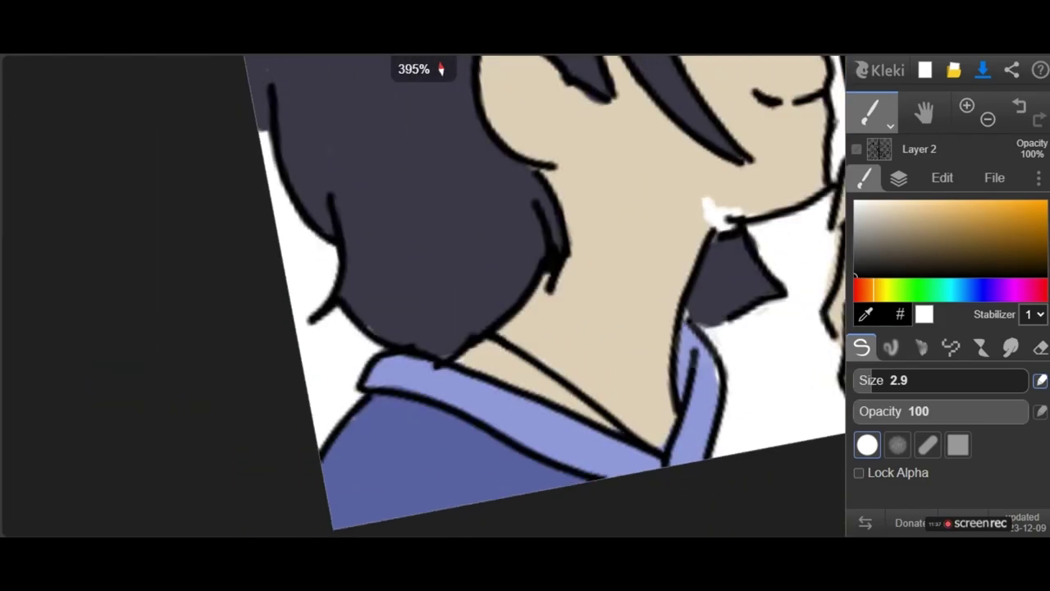
{"action": "scroll", "coordinate": [681, 329], "scroll_direction": "down", "scroll_amount": 3}
{"action": "scroll", "coordinate": [689, 402], "scroll_direction": "up", "scroll_amount": 3}
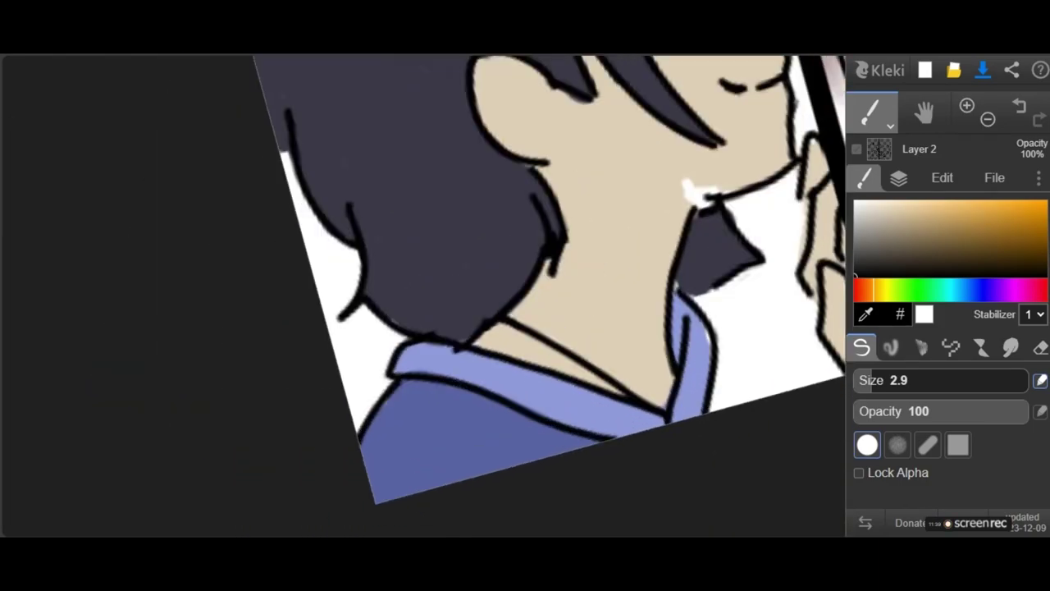
{"action": "left_click_drag", "start_coordinate": [644, 441], "coordinate": [641, 386]}
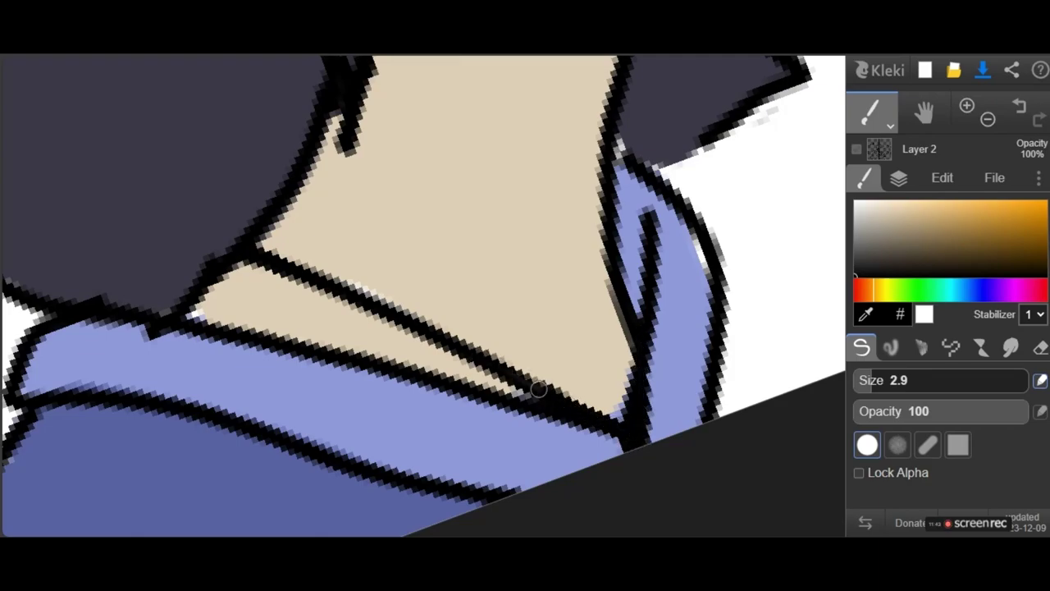
Try reinforcing the black neck line art on Layer 2 with the brush at size 6.6.
{"action": "left_click_drag", "start_coordinate": [871, 380], "coordinate": [884, 381]}
{"action": "scroll", "coordinate": [423, 296], "scroll_direction": "down", "scroll_amount": 2}
{"action": "left_click_drag", "start_coordinate": [523, 150], "coordinate": [581, 476]}
{"action": "scroll", "coordinate": [424, 296], "scroll_direction": "down", "scroll_amount": 5}
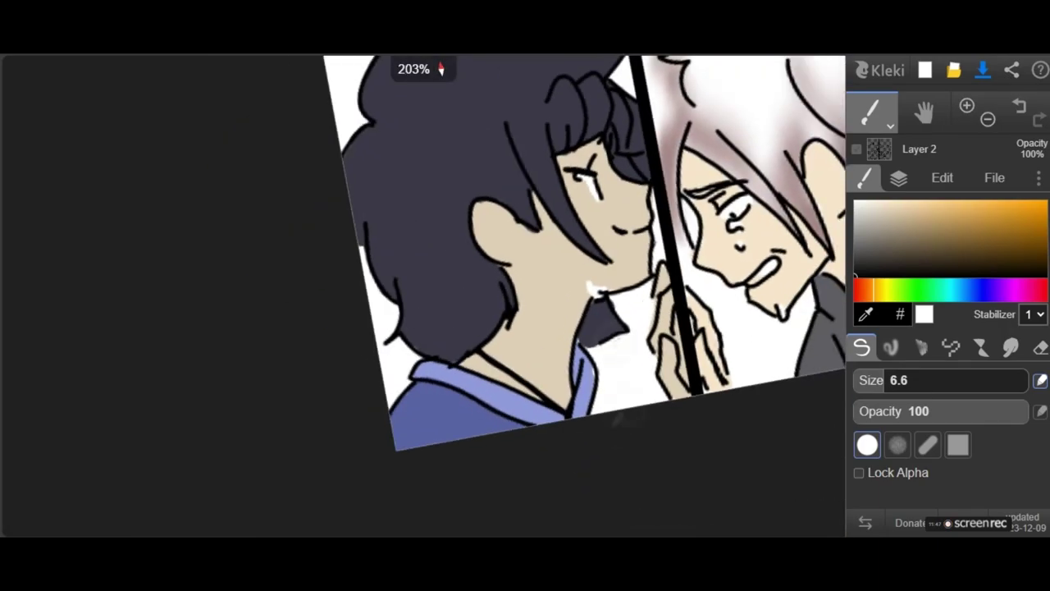
{"action": "key", "text": "ctrl+z"}
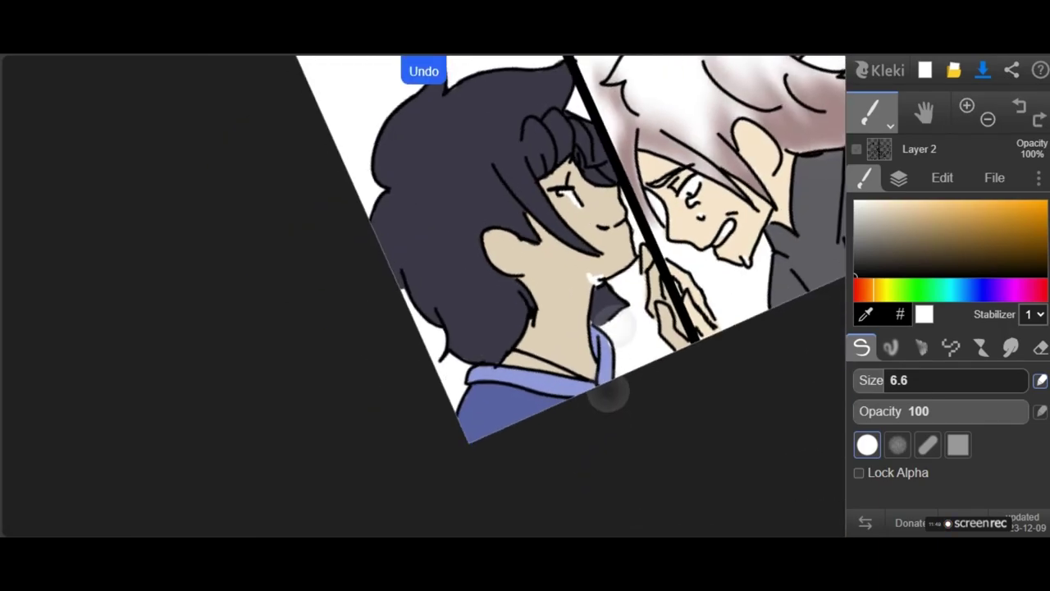
Erase the inner neckline above the collar from the line art on Layer 2 with the eraser at size 9.
{"action": "key", "text": "e"}
{"action": "scroll", "coordinate": [424, 296], "scroll_direction": "up", "scroll_amount": 5}
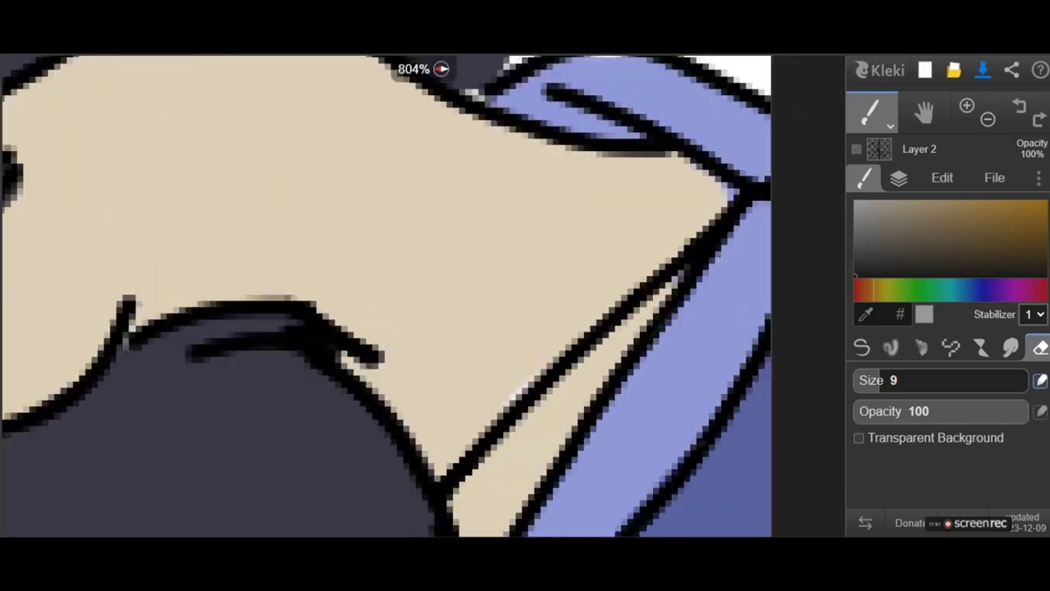
{"action": "mouse_move", "coordinate": [538, 364]}
{"action": "left_mouse_down"}
{"action": "mouse_move", "coordinate": [530, 329]}
{"action": "mouse_move", "coordinate": [519, 329]}
{"action": "mouse_move", "coordinate": [532, 296]}
{"action": "mouse_move", "coordinate": [578, 314]}
{"action": "mouse_move", "coordinate": [662, 225]}
{"action": "mouse_move", "coordinate": [726, 200]}
{"action": "left_mouse_up"}
{"action": "mouse_move", "coordinate": [654, 284]}
{"action": "left_mouse_down"}
{"action": "mouse_move", "coordinate": [755, 196]}
{"action": "mouse_move", "coordinate": [708, 251]}
{"action": "left_mouse_up"}
{"action": "scroll", "coordinate": [383, 347], "scroll_direction": "down", "scroll_amount": 2}
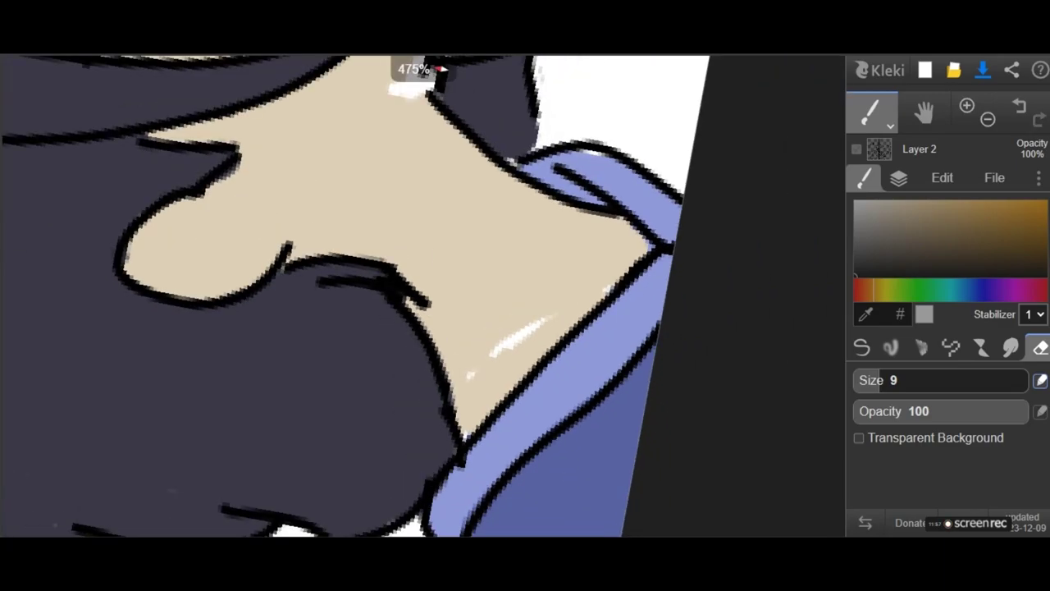
Cover the white gaps on the left-panel character's neck with beige skin colour on Layer 5, using brush size 6.6.
{"action": "key", "text": "b"}
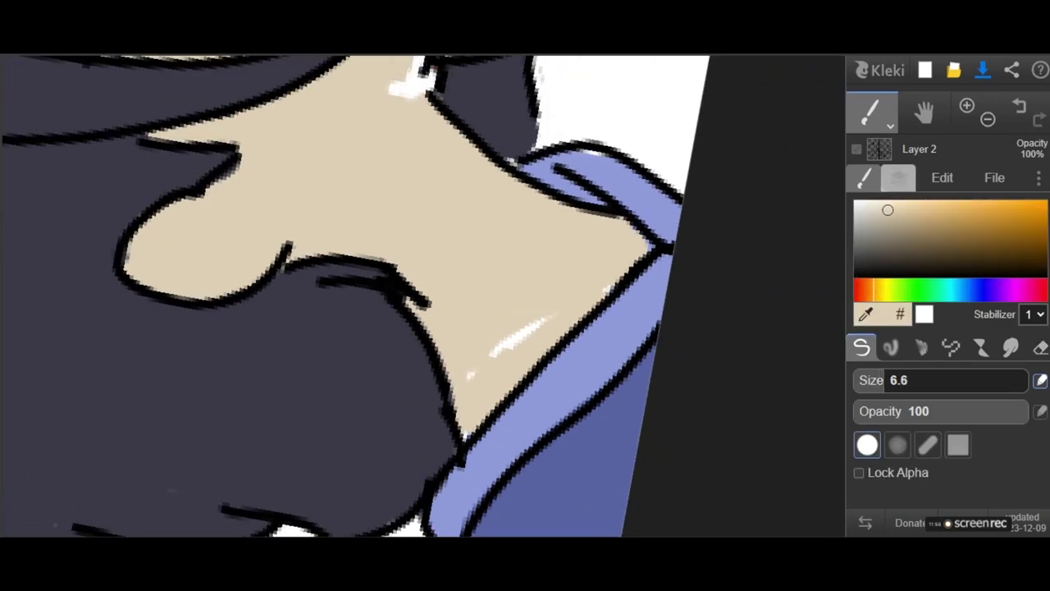
{"action": "left_click", "coordinate": [899, 179]}
{"action": "left_click", "coordinate": [912, 299]}
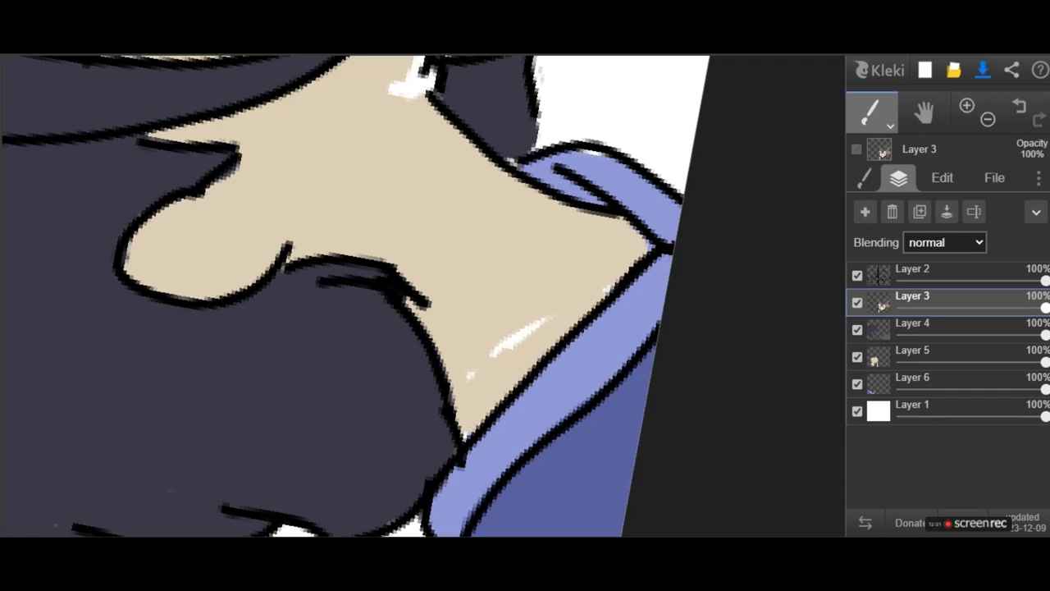
{"action": "left_click", "coordinate": [876, 354]}
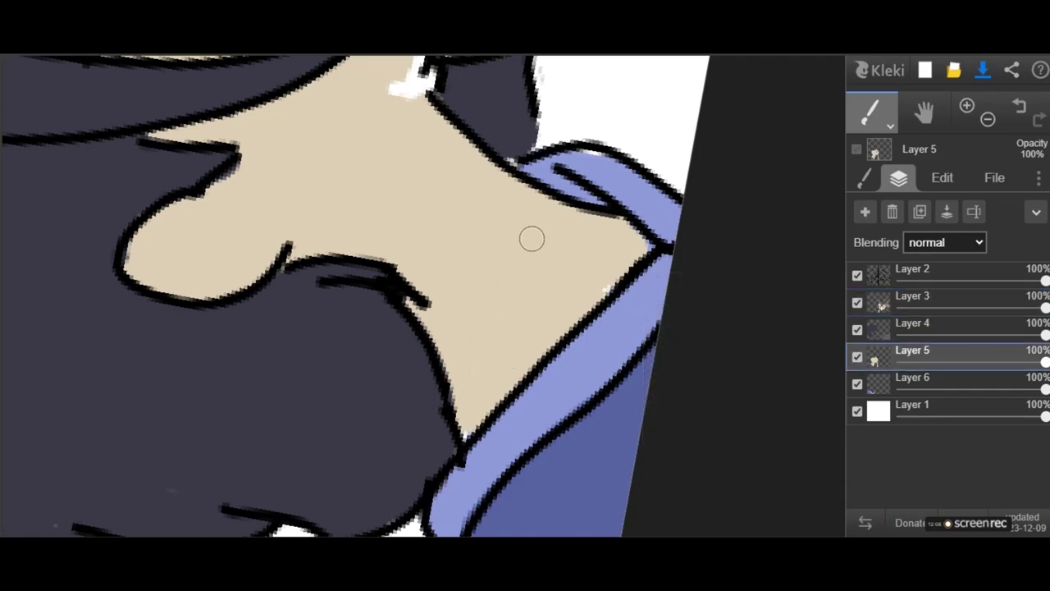
{"action": "scroll", "coordinate": [531, 239], "scroll_direction": "down", "scroll_amount": 5}
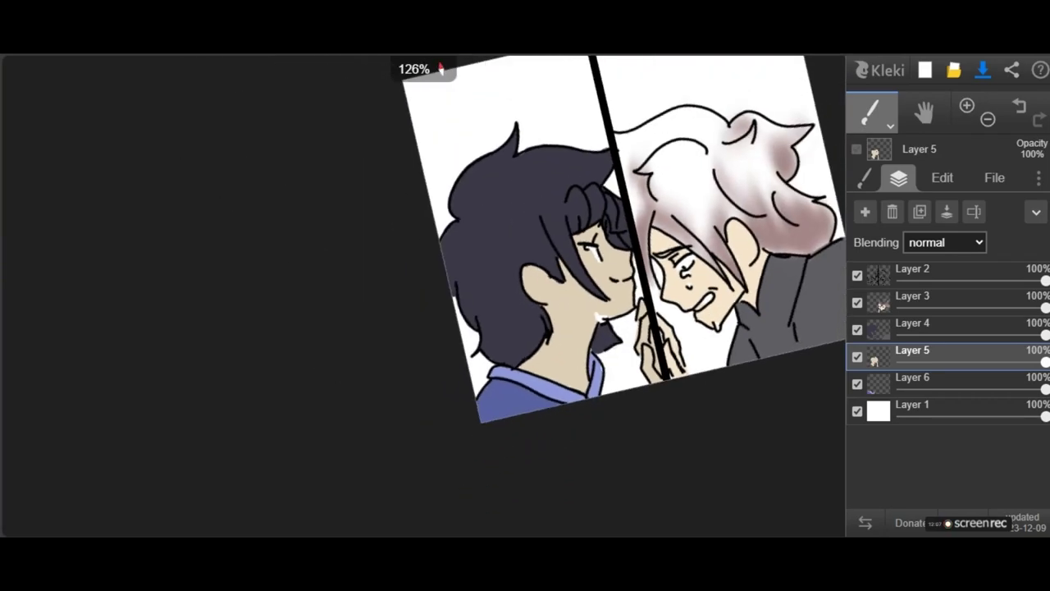
{"action": "scroll", "coordinate": [577, 326], "scroll_direction": "up", "scroll_amount": 5}
{"action": "scroll", "coordinate": [579, 463], "scroll_direction": "down", "scroll_amount": 3}
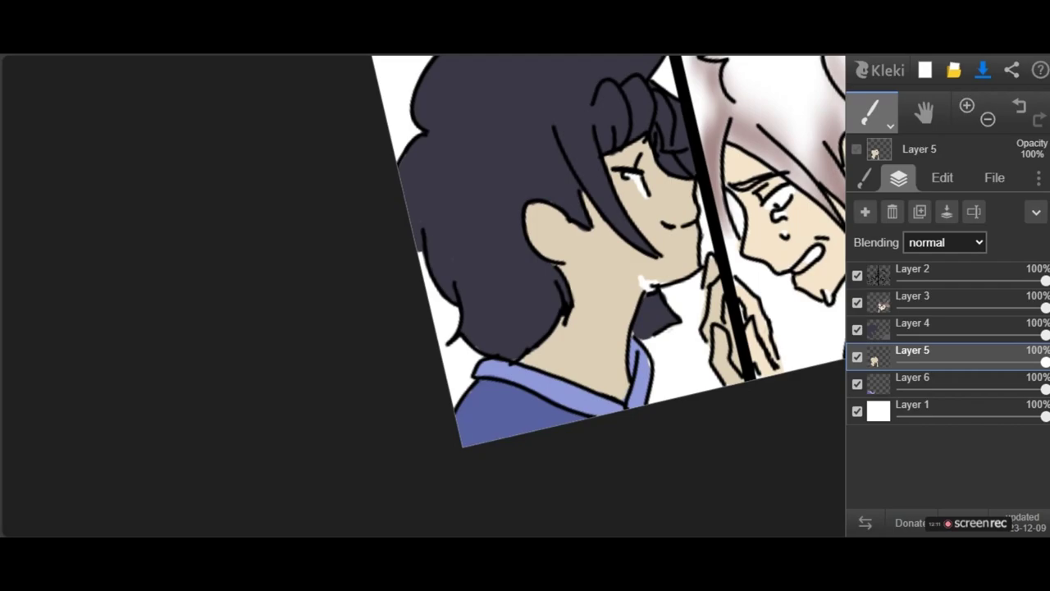
Add a new layer at the top of the layer stack, above Layer 2, and set its blending to multiply.
{"action": "left_click", "coordinate": [927, 379]}
{"action": "mouse_move", "coordinate": [912, 352]}
{"action": "left_mouse_down"}
{"action": "mouse_move", "coordinate": [912, 271]}
{"action": "mouse_move", "coordinate": [913, 352]}
{"action": "left_mouse_up"}
{"action": "left_click", "coordinate": [903, 381]}
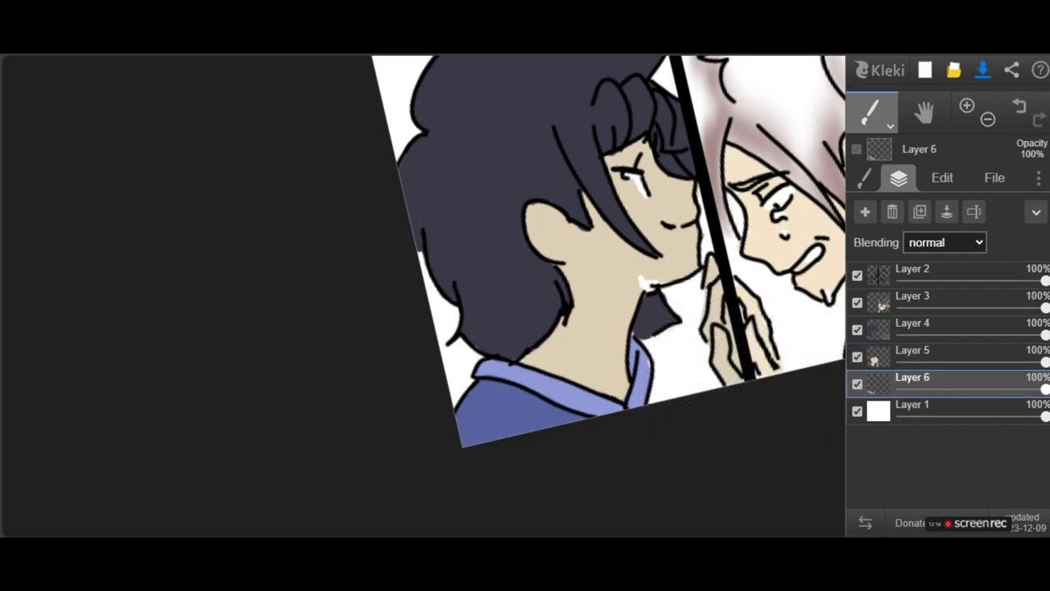
{"action": "left_click", "coordinate": [865, 212]}
{"action": "left_click_drag", "start_coordinate": [913, 379], "coordinate": [912, 271]}
{"action": "left_click", "coordinate": [944, 242]}
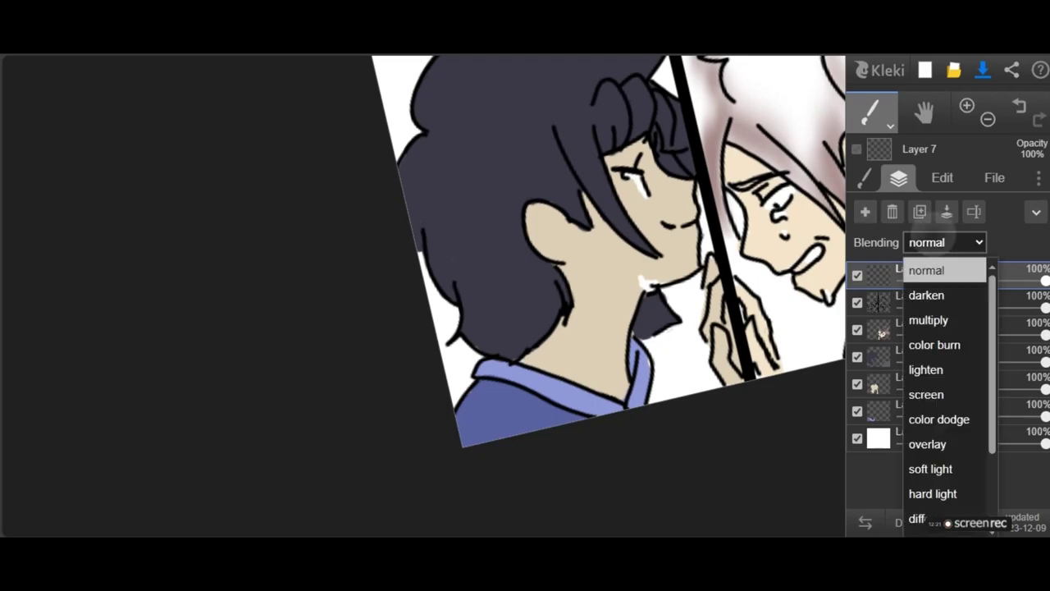
{"action": "left_click", "coordinate": [928, 320]}
Hide the line art on Layer 2 and the right-panel character's colours on Layer 3.
{"action": "left_click", "coordinate": [864, 177]}
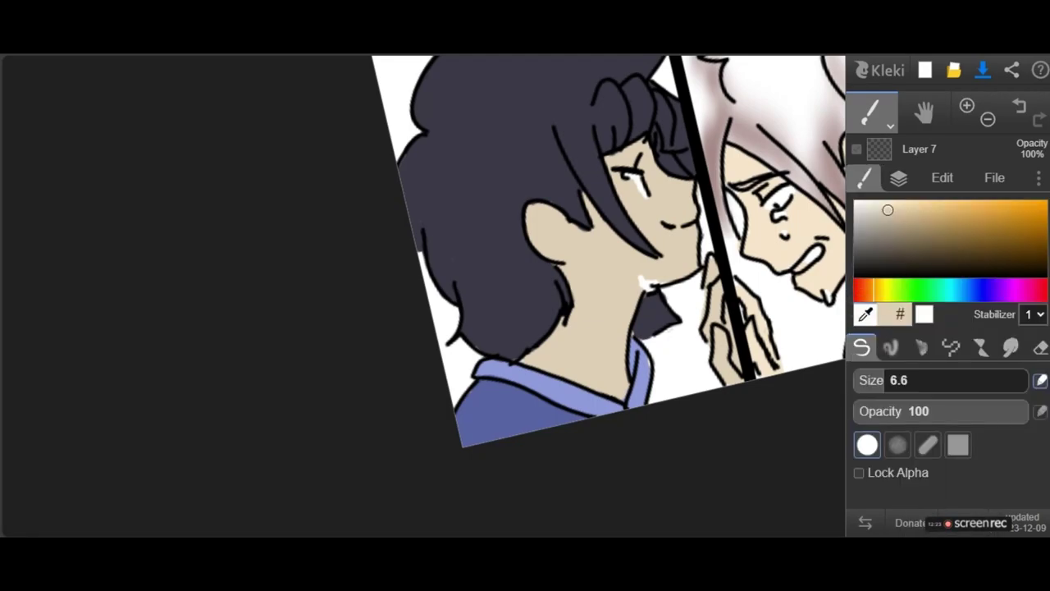
{"action": "left_click", "coordinate": [900, 177]}
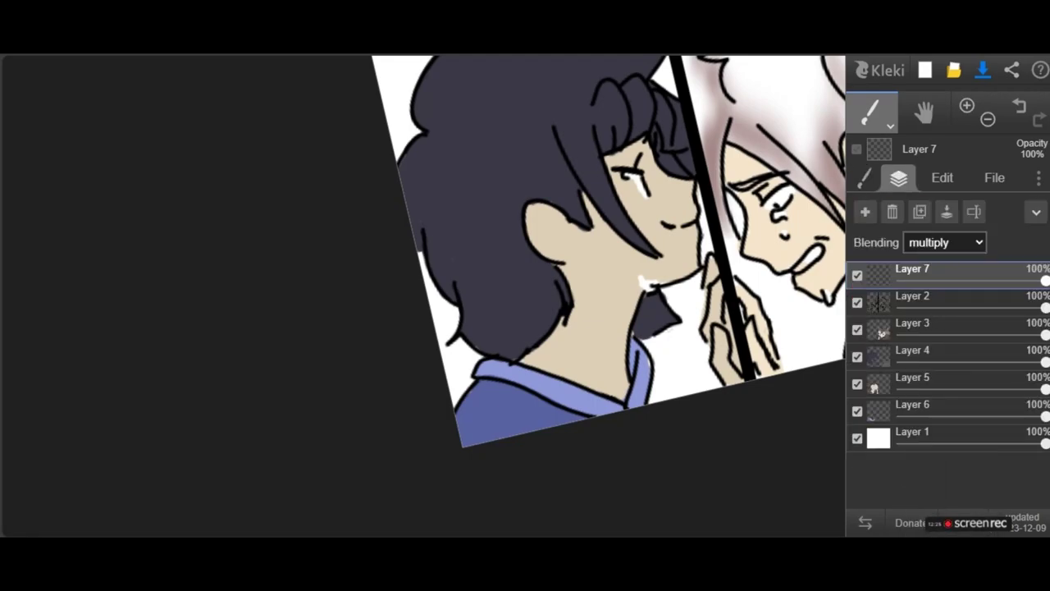
{"action": "left_click", "coordinate": [857, 303]}
{"action": "left_click", "coordinate": [857, 330]}
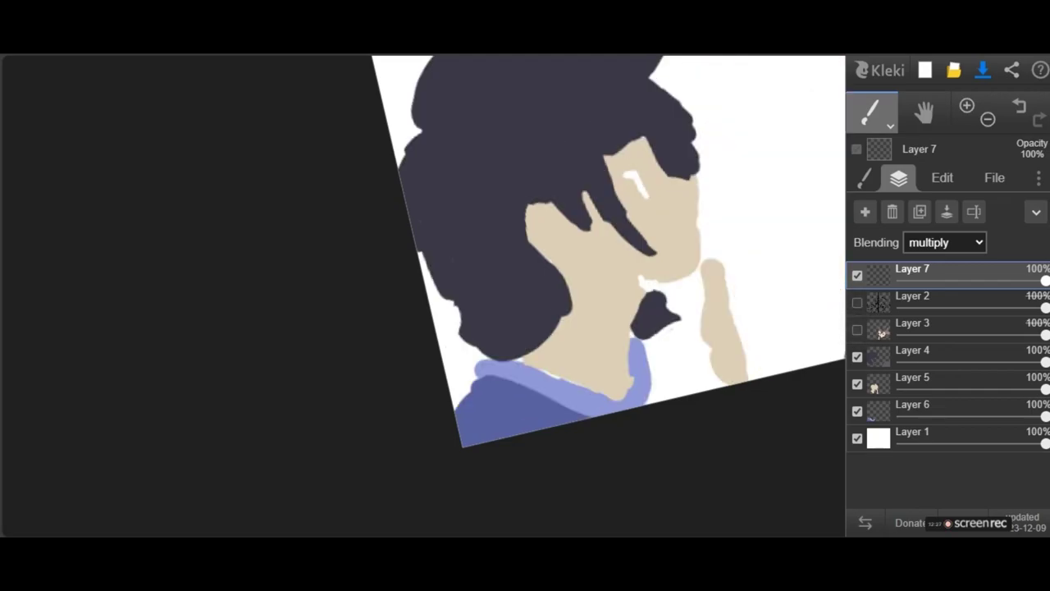
Hide the remaining colour layers, Layer 4, Layer 5 and Layer 6.
{"action": "left_click", "coordinate": [857, 357]}
{"action": "left_click", "coordinate": [857, 384]}
{"action": "left_click", "coordinate": [858, 384]}
{"action": "left_click", "coordinate": [857, 411]}
{"action": "left_click", "coordinate": [858, 383]}
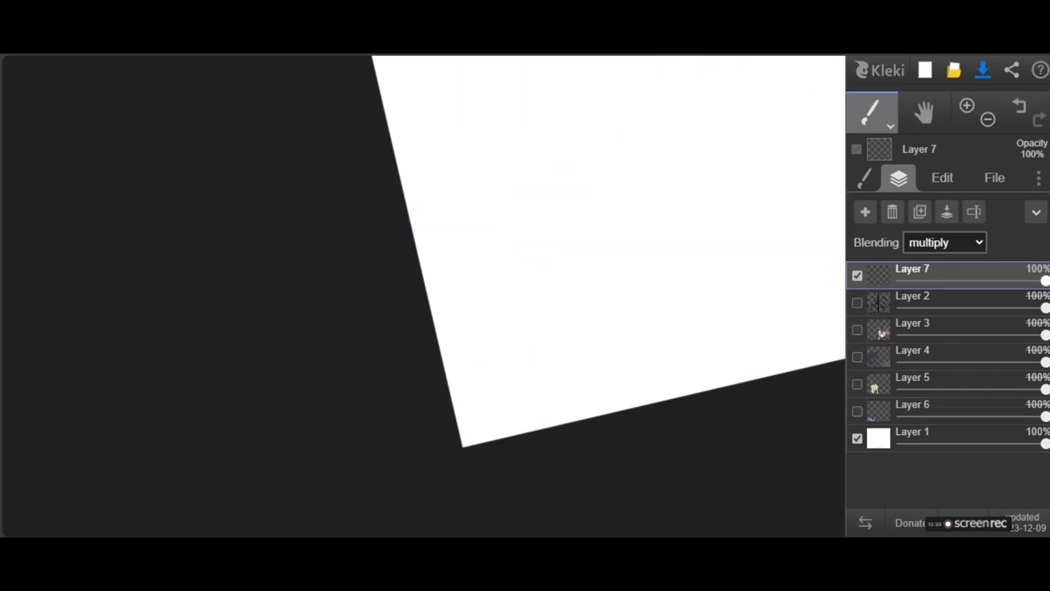
Flood the whole of Layer 7 with dark navy blue and set the layer's opacity to 72%.
{"action": "left_click", "coordinate": [891, 125]}
{"action": "left_click", "coordinate": [872, 155]}
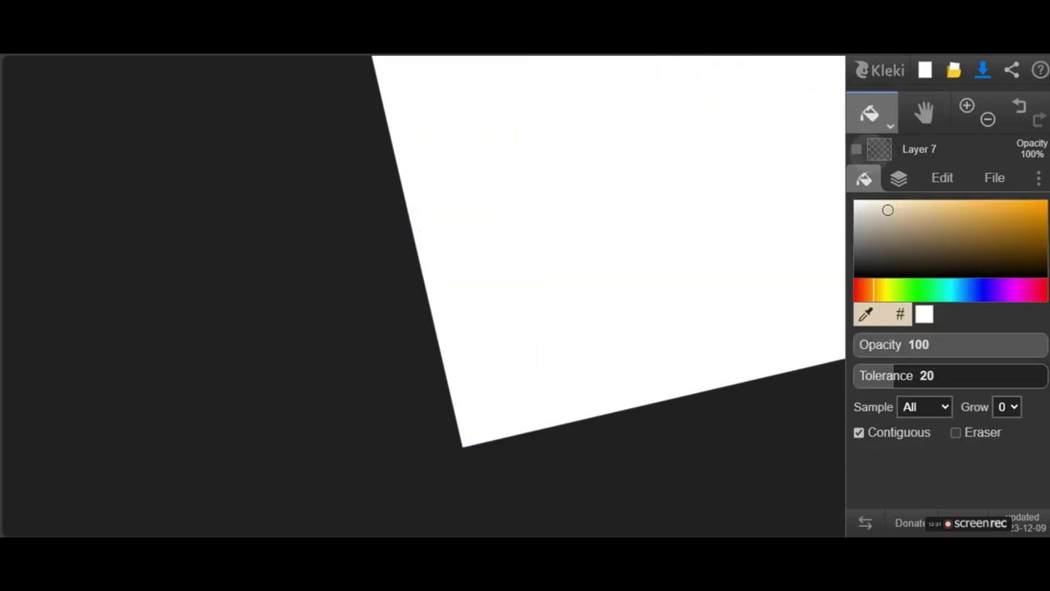
{"action": "left_click_drag", "start_coordinate": [902, 235], "coordinate": [986, 239]}
{"action": "left_click", "coordinate": [977, 289]}
{"action": "left_click", "coordinate": [999, 238]}
{"action": "left_click", "coordinate": [1018, 256]}
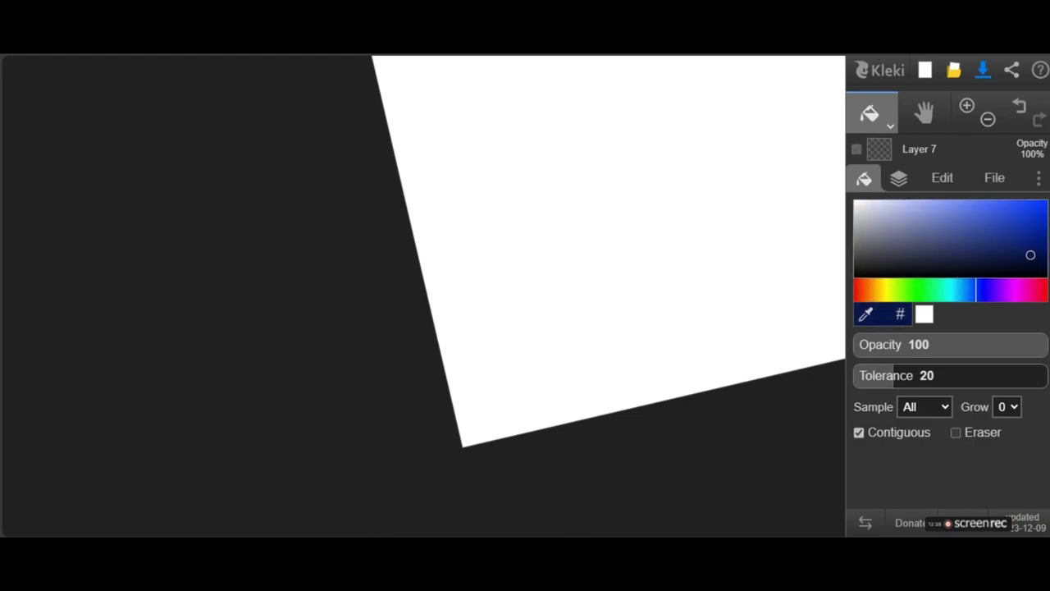
{"action": "left_click", "coordinate": [682, 248]}
{"action": "scroll", "coordinate": [626, 331], "scroll_direction": "down", "scroll_amount": 3}
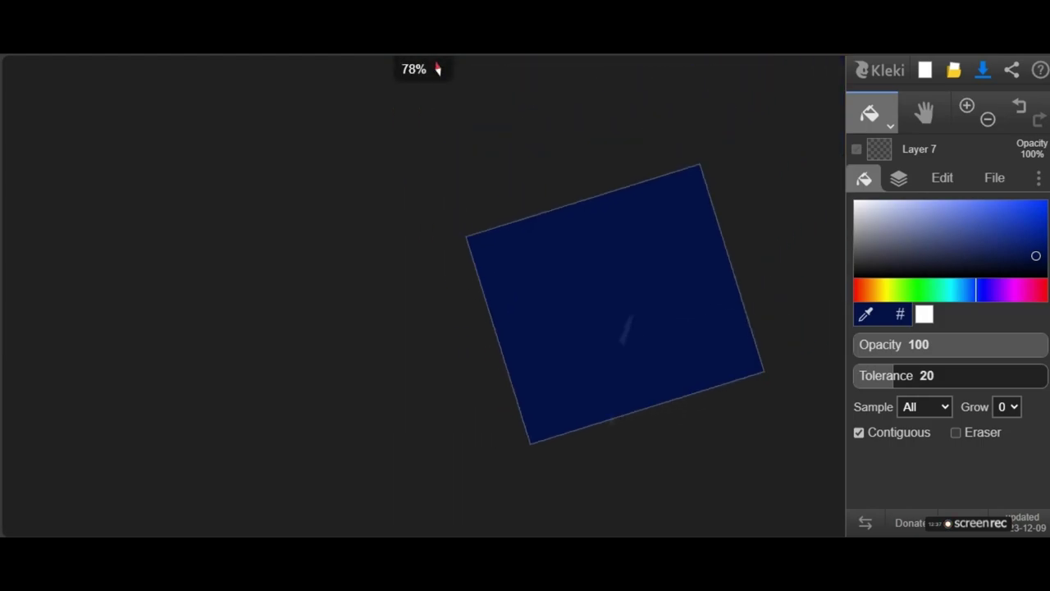
{"action": "scroll", "coordinate": [573, 404], "scroll_direction": "down", "scroll_amount": 1}
{"action": "left_click", "coordinate": [899, 178]}
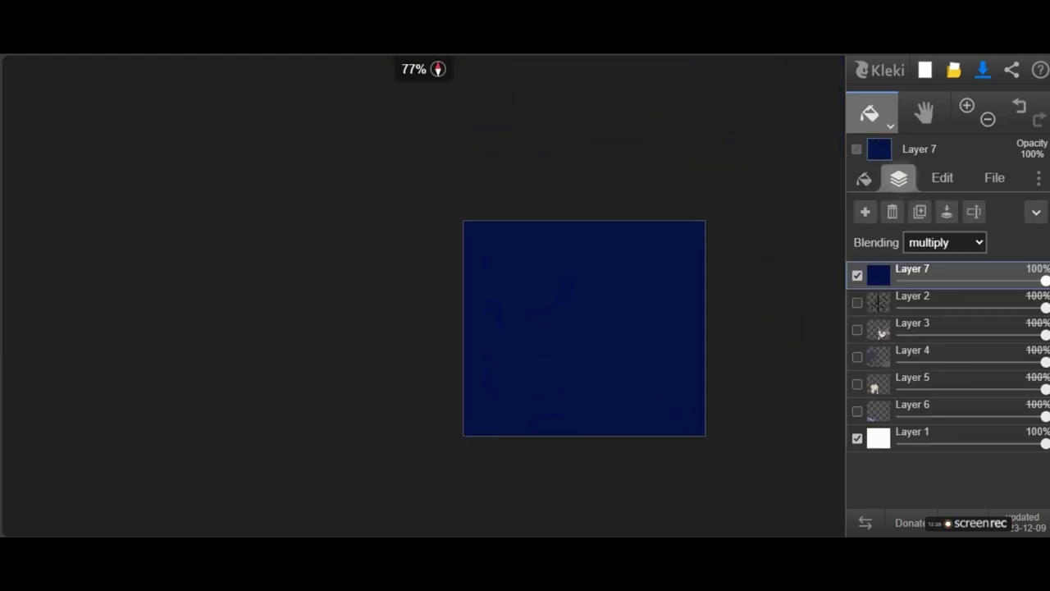
{"action": "left_click_drag", "start_coordinate": [1044, 281], "coordinate": [1006, 281]}
Add a new layer above Layer 7 and set its blending to multiply.
{"action": "left_click", "coordinate": [865, 212]}
{"action": "left_click", "coordinate": [944, 242]}
{"action": "left_click", "coordinate": [939, 318]}
Flood the whole of Layer 8 with dark magenta and lower the layer's opacity to 53%.
{"action": "left_click", "coordinate": [864, 179]}
{"action": "left_click_drag", "start_coordinate": [976, 289], "coordinate": [1018, 289]}
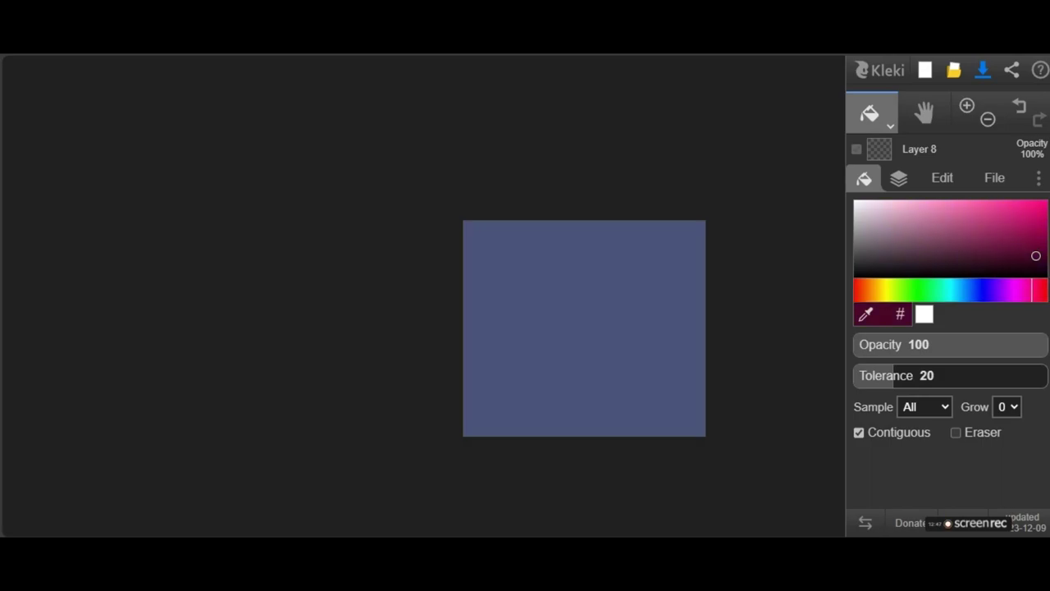
{"action": "left_click", "coordinate": [617, 339]}
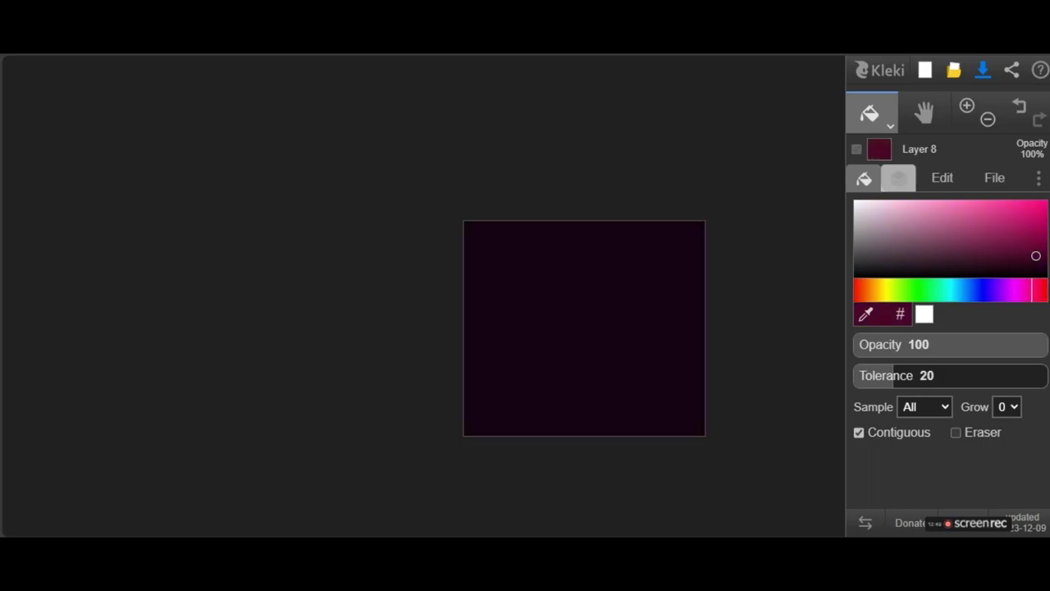
{"action": "left_click", "coordinate": [899, 178]}
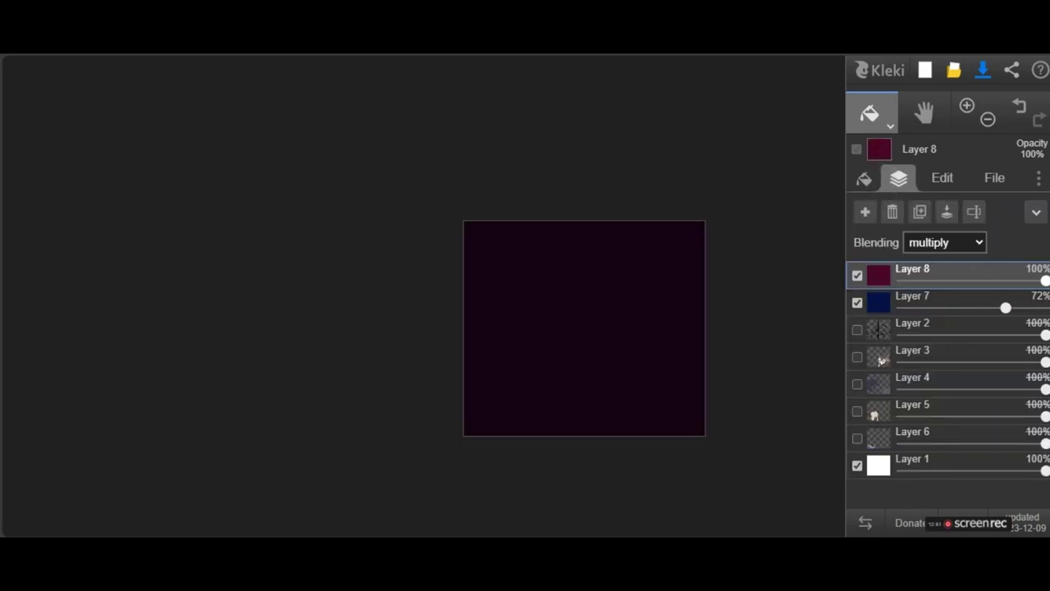
{"action": "left_click_drag", "start_coordinate": [1044, 280], "coordinate": [992, 280]}
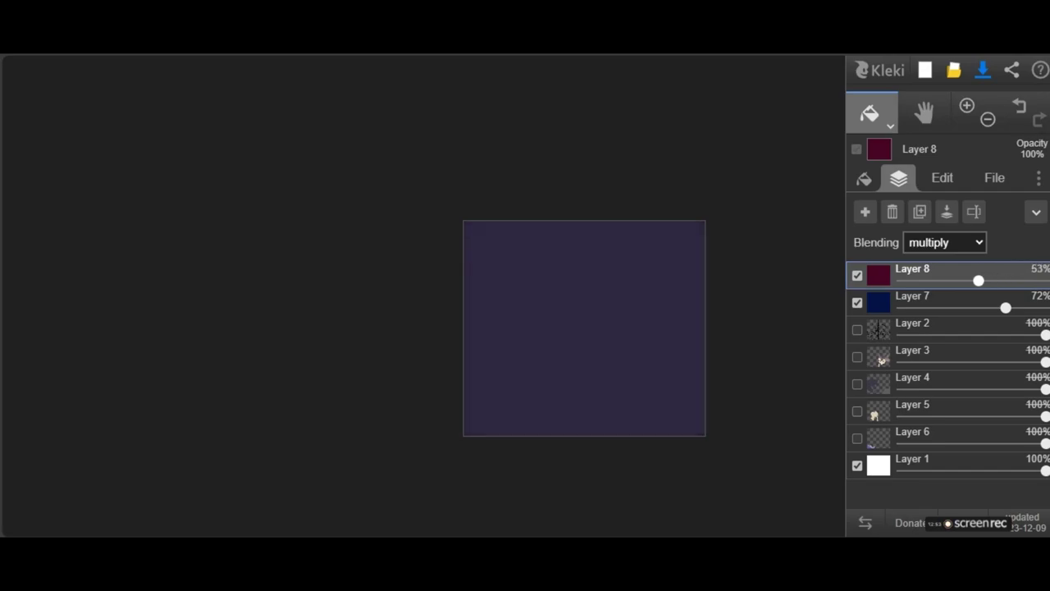
Show Layers 2 to 6 again and adjust the tint opacities to 53% on Layer 7 and 63% on Layer 8.
{"action": "left_click", "coordinate": [857, 329]}
{"action": "left_click", "coordinate": [857, 356]}
{"action": "left_click", "coordinate": [858, 383]}
{"action": "left_click", "coordinate": [858, 410]}
{"action": "left_click", "coordinate": [858, 438]}
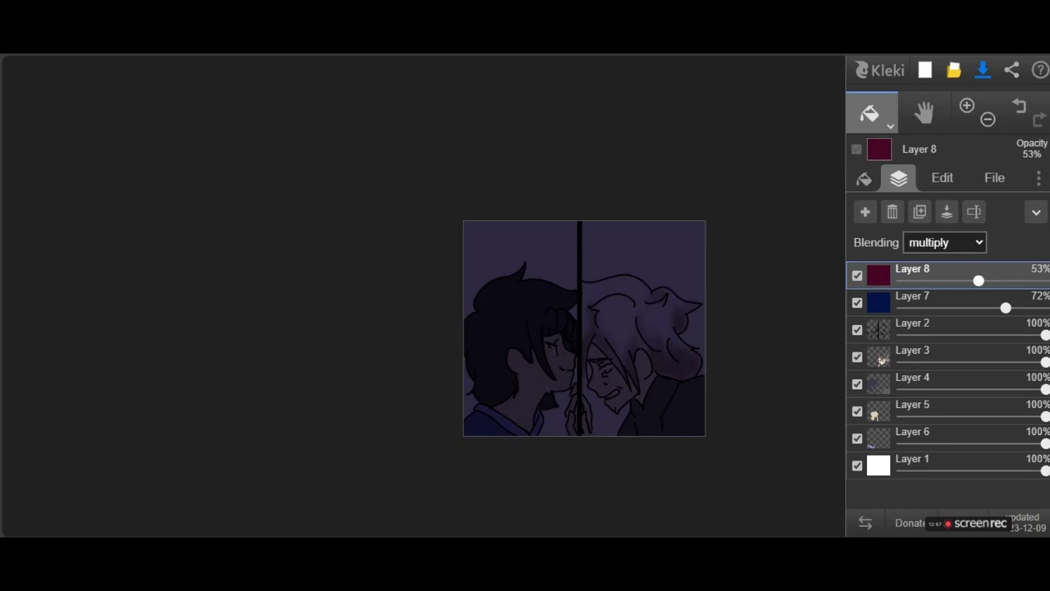
{"action": "left_click_drag", "start_coordinate": [1006, 308], "coordinate": [974, 308]}
{"action": "scroll", "coordinate": [525, 349], "scroll_direction": "up", "scroll_amount": 8}
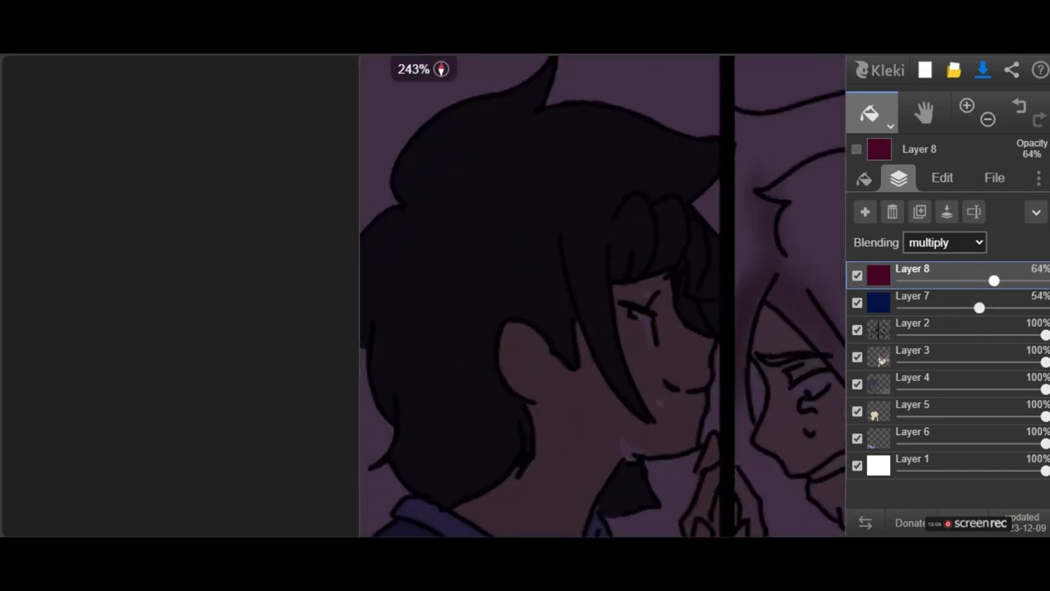
Add a new layer at the top of the stack, above Layer 8, and set its blending to multiply.
{"action": "left_click", "coordinate": [865, 212]}
{"action": "left_click", "coordinate": [945, 242]}
{"action": "left_click", "coordinate": [934, 320]}
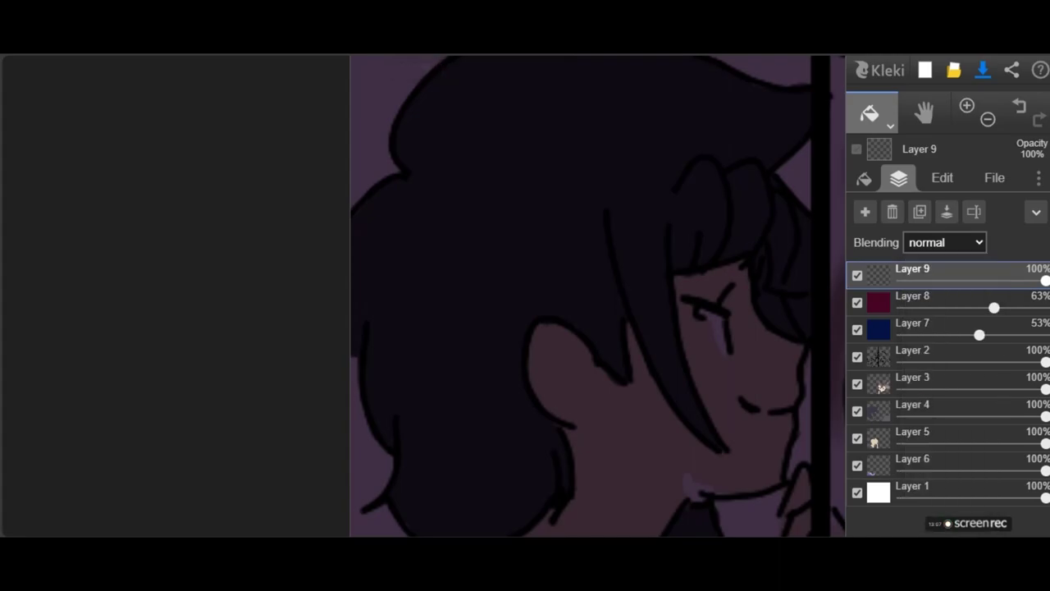
Switch to the brush at size 25 with the dark colour sampled from the left character's hair.
{"action": "left_click", "coordinate": [873, 113]}
{"action": "left_click", "coordinate": [872, 152]}
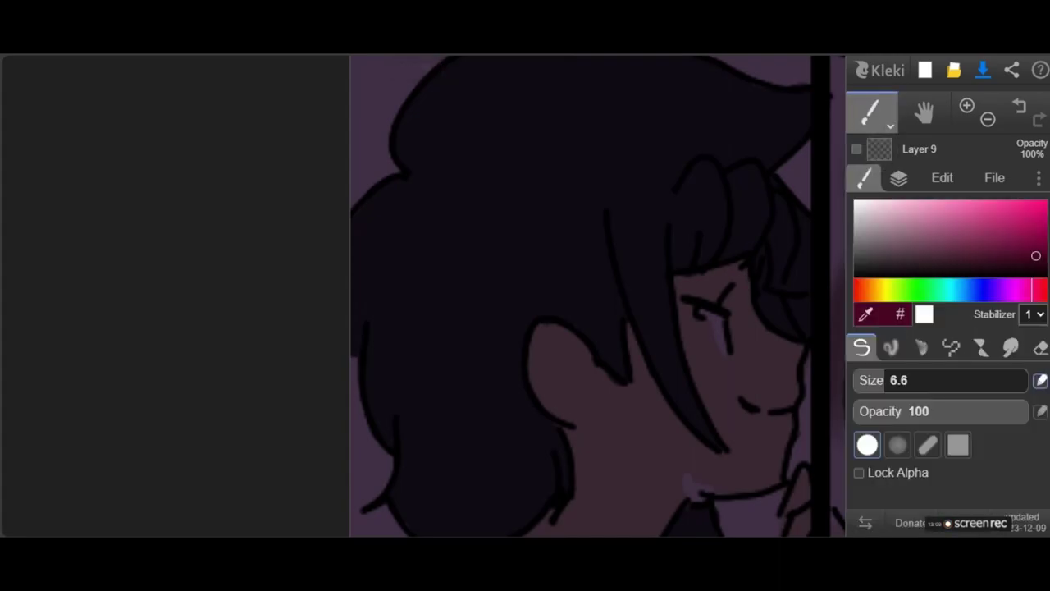
{"action": "scroll", "coordinate": [657, 295], "scroll_direction": "down", "scroll_amount": 4}
{"action": "left_click", "coordinate": [641, 199]}
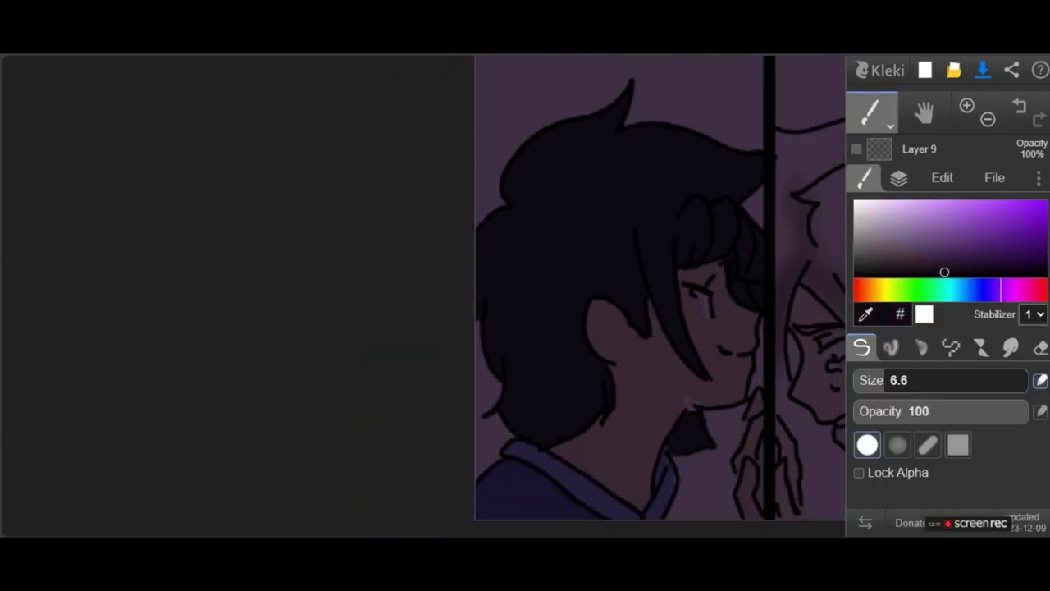
{"action": "scroll", "coordinate": [603, 316], "scroll_direction": "up", "scroll_amount": 6}
{"action": "scroll", "coordinate": [603, 316], "scroll_direction": "down", "scroll_amount": 5}
{"action": "scroll", "coordinate": [656, 295], "scroll_direction": "up", "scroll_amount": 3}
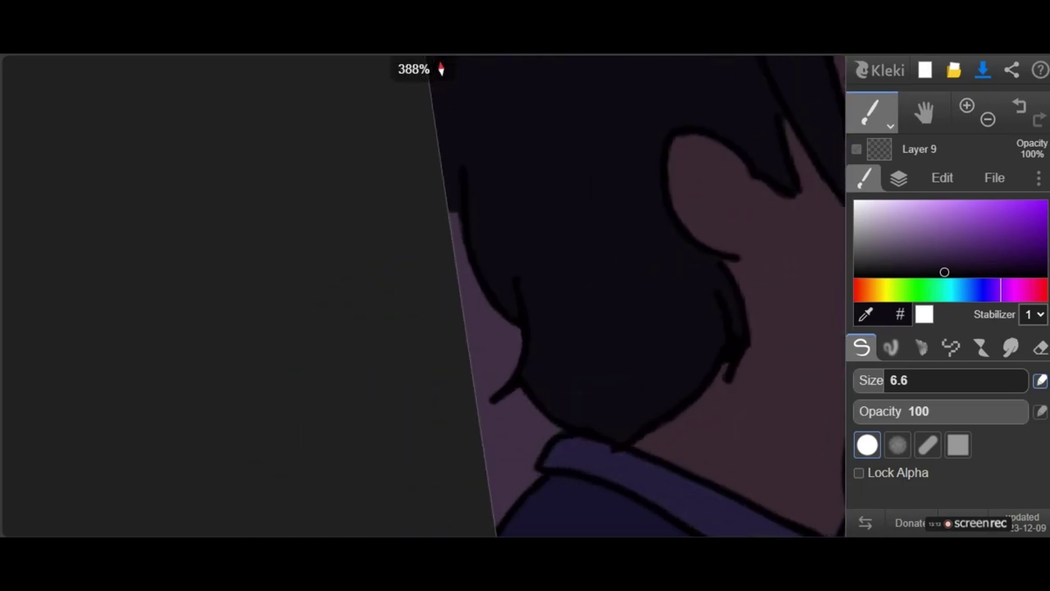
{"action": "key", "text": "ctrl+z"}
{"action": "left_click_drag", "start_coordinate": [895, 380], "coordinate": [914, 381]}
Paint dark shading on Layer 9 over the back of the left character's hair, below the ear and along the outer edge.
{"action": "mouse_move", "coordinate": [656, 223]}
{"action": "left_mouse_down"}
{"action": "mouse_move", "coordinate": [632, 290]}
{"action": "mouse_move", "coordinate": [554, 381]}
{"action": "mouse_move", "coordinate": [576, 402]}
{"action": "mouse_move", "coordinate": [618, 403]}
{"action": "mouse_move", "coordinate": [628, 349]}
{"action": "mouse_move", "coordinate": [612, 391]}
{"action": "mouse_move", "coordinate": [657, 302]}
{"action": "mouse_move", "coordinate": [654, 378]}
{"action": "mouse_move", "coordinate": [629, 339]}
{"action": "mouse_move", "coordinate": [667, 297]}
{"action": "mouse_move", "coordinate": [661, 245]}
{"action": "mouse_move", "coordinate": [712, 310]}
{"action": "mouse_move", "coordinate": [698, 269]}
{"action": "mouse_move", "coordinate": [716, 295]}
{"action": "mouse_move", "coordinate": [696, 362]}
{"action": "mouse_move", "coordinate": [666, 395]}
{"action": "mouse_move", "coordinate": [606, 421]}
{"action": "mouse_move", "coordinate": [670, 349]}
{"action": "mouse_move", "coordinate": [694, 300]}
{"action": "mouse_move", "coordinate": [715, 319]}
{"action": "left_mouse_up"}
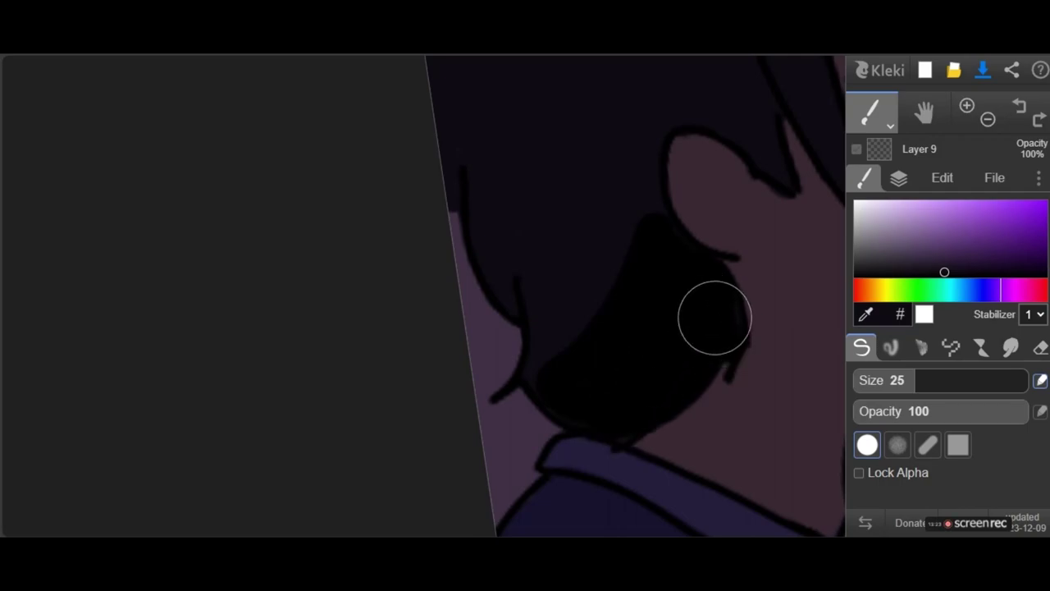
{"action": "scroll", "coordinate": [624, 333], "scroll_direction": "down", "scroll_amount": 3}
{"action": "scroll", "coordinate": [623, 333], "scroll_direction": "up", "scroll_amount": 5}
{"action": "mouse_move", "coordinate": [598, 425]}
{"action": "left_mouse_down"}
{"action": "mouse_move", "coordinate": [563, 427]}
{"action": "mouse_move", "coordinate": [645, 287]}
{"action": "mouse_move", "coordinate": [697, 231]}
{"action": "mouse_move", "coordinate": [570, 361]}
{"action": "mouse_move", "coordinate": [598, 290]}
{"action": "left_mouse_up"}
{"action": "scroll", "coordinate": [598, 290], "scroll_direction": "down", "scroll_amount": 3}
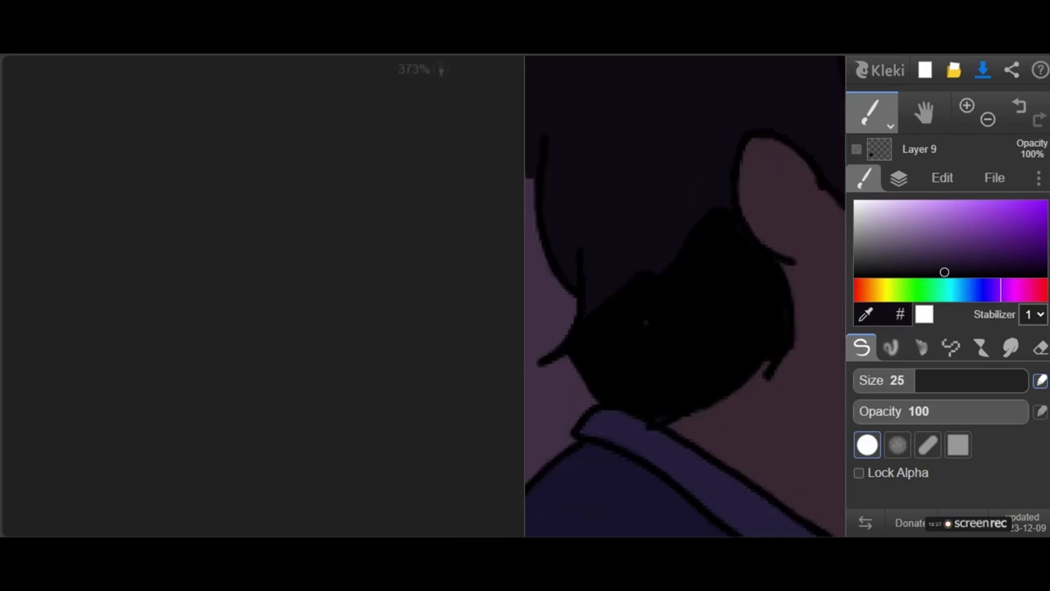
{"action": "mouse_move", "coordinate": [594, 349]}
{"action": "left_mouse_down"}
{"action": "mouse_move", "coordinate": [637, 173]}
{"action": "mouse_move", "coordinate": [671, 131]}
{"action": "left_mouse_up"}
Smudge the back-hair shading at size 57 and opacity 35, and move Layer 9 below Layers 7 and 8.
{"action": "left_click", "coordinate": [1011, 347]}
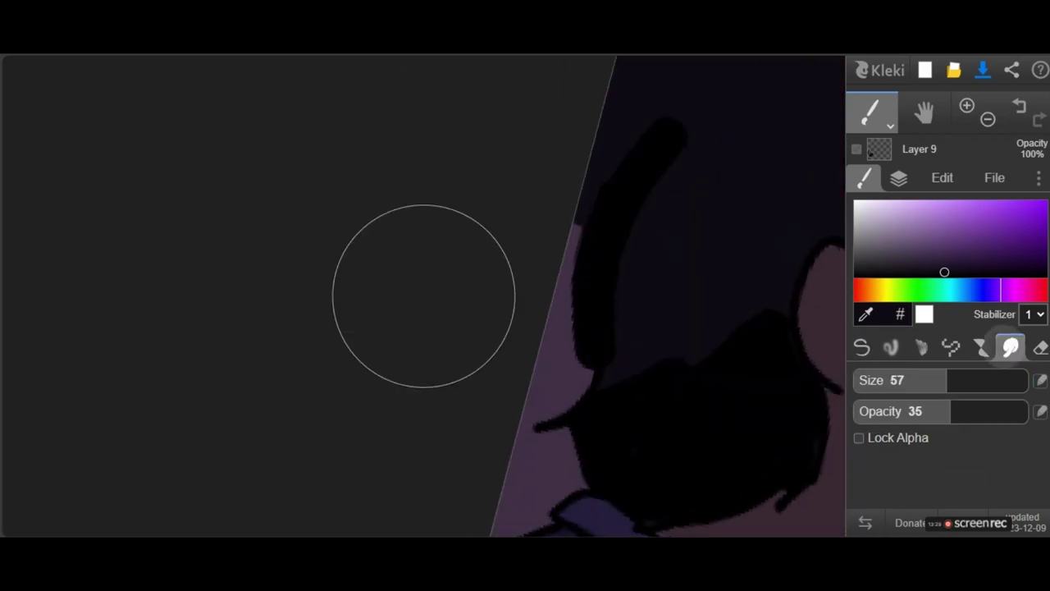
{"action": "mouse_move", "coordinate": [628, 238]}
{"action": "left_mouse_down"}
{"action": "mouse_move", "coordinate": [612, 353]}
{"action": "mouse_move", "coordinate": [625, 318]}
{"action": "left_mouse_up"}
{"action": "left_click", "coordinate": [900, 176]}
{"action": "mouse_move", "coordinate": [948, 263]}
{"action": "left_mouse_down"}
{"action": "mouse_move", "coordinate": [948, 291]}
{"action": "mouse_move", "coordinate": [910, 297]}
{"action": "mouse_move", "coordinate": [911, 328]}
{"action": "left_mouse_up"}
{"action": "mouse_move", "coordinate": [617, 335]}
{"action": "left_mouse_down"}
{"action": "mouse_move", "coordinate": [628, 386]}
{"action": "mouse_move", "coordinate": [688, 306]}
{"action": "mouse_move", "coordinate": [728, 343]}
{"action": "mouse_move", "coordinate": [658, 451]}
{"action": "left_mouse_up"}
{"action": "scroll", "coordinate": [621, 437], "scroll_direction": "down", "scroll_amount": 2}
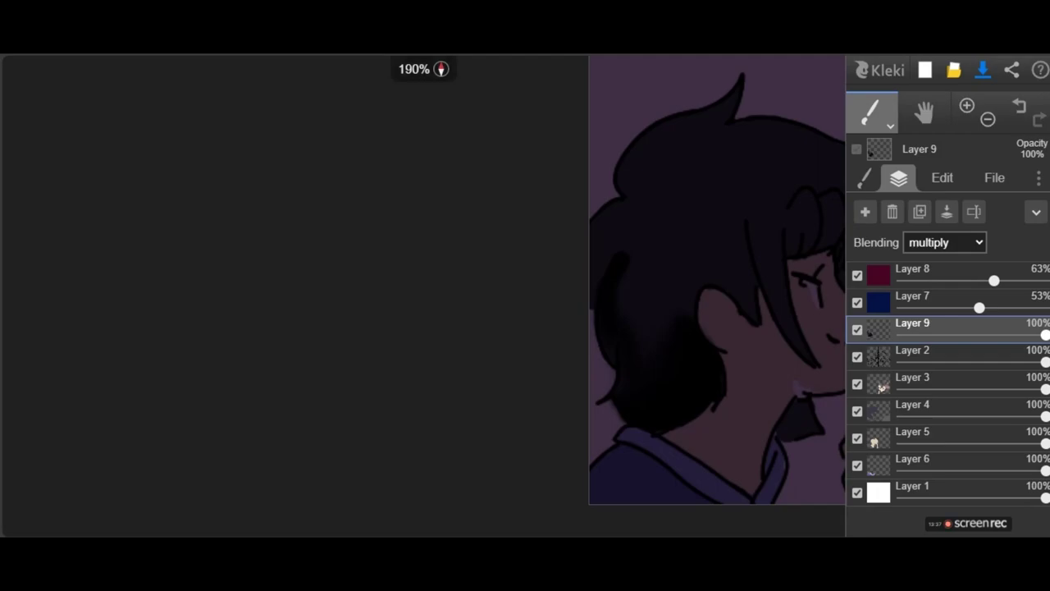
{"action": "scroll", "coordinate": [689, 220], "scroll_direction": "up", "scroll_amount": 2}
{"action": "mouse_move", "coordinate": [562, 304]}
{"action": "left_mouse_down"}
{"action": "mouse_move", "coordinate": [539, 336]}
{"action": "mouse_move", "coordinate": [557, 309]}
{"action": "left_mouse_up"}
{"action": "scroll", "coordinate": [668, 296], "scroll_direction": "down", "scroll_amount": 2}
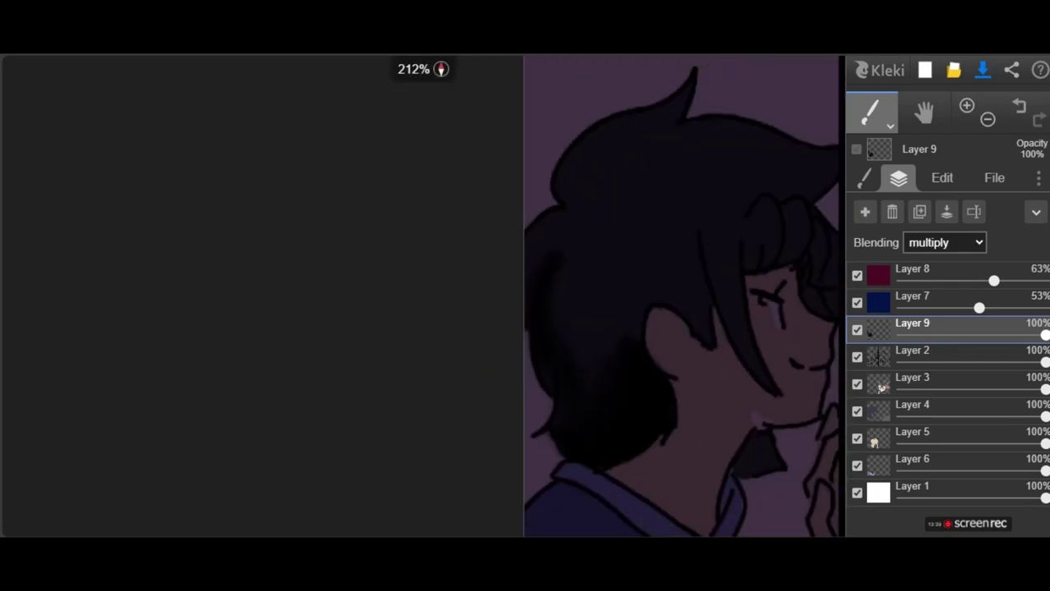
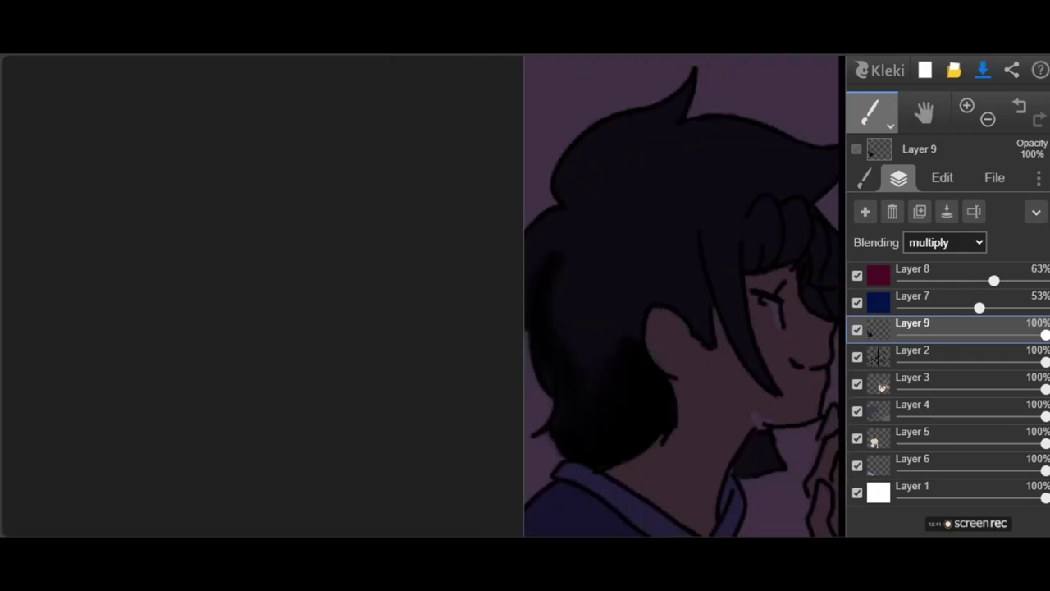
Paint dark shading at size 25 over the hair in front of the left character's ear and the long side strand.
{"action": "left_click", "coordinate": [864, 178]}
{"action": "left_click", "coordinate": [862, 347]}
{"action": "scroll", "coordinate": [717, 227], "scroll_direction": "up", "scroll_amount": 3}
{"action": "mouse_move", "coordinate": [603, 283]}
{"action": "left_mouse_down"}
{"action": "mouse_move", "coordinate": [666, 300]}
{"action": "mouse_move", "coordinate": [601, 413]}
{"action": "left_mouse_up"}
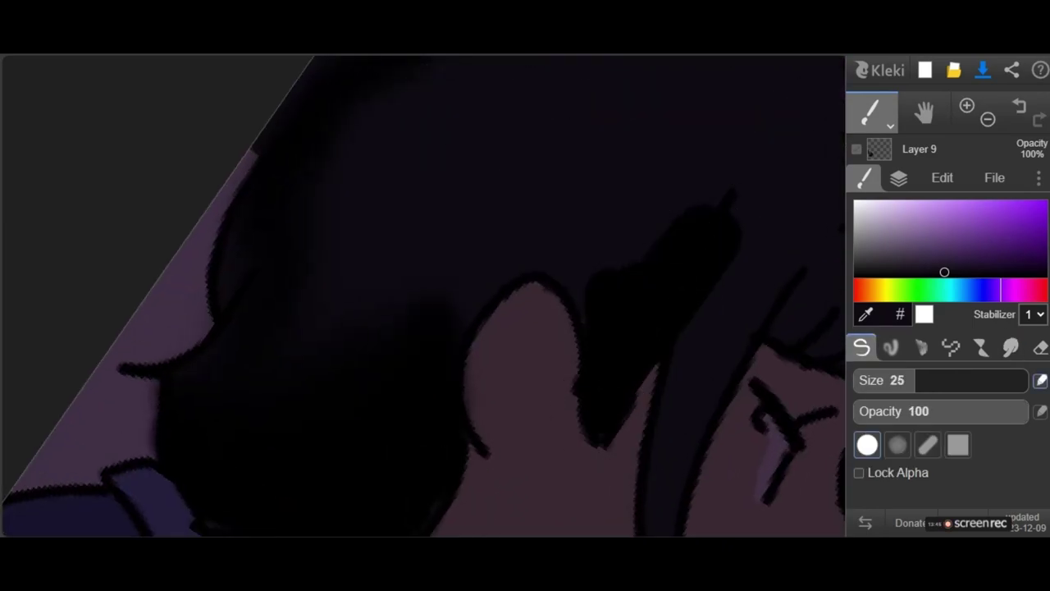
{"action": "scroll", "coordinate": [423, 296], "scroll_direction": "down", "scroll_amount": 2}
{"action": "left_click_drag", "start_coordinate": [666, 400], "coordinate": [804, 168]}
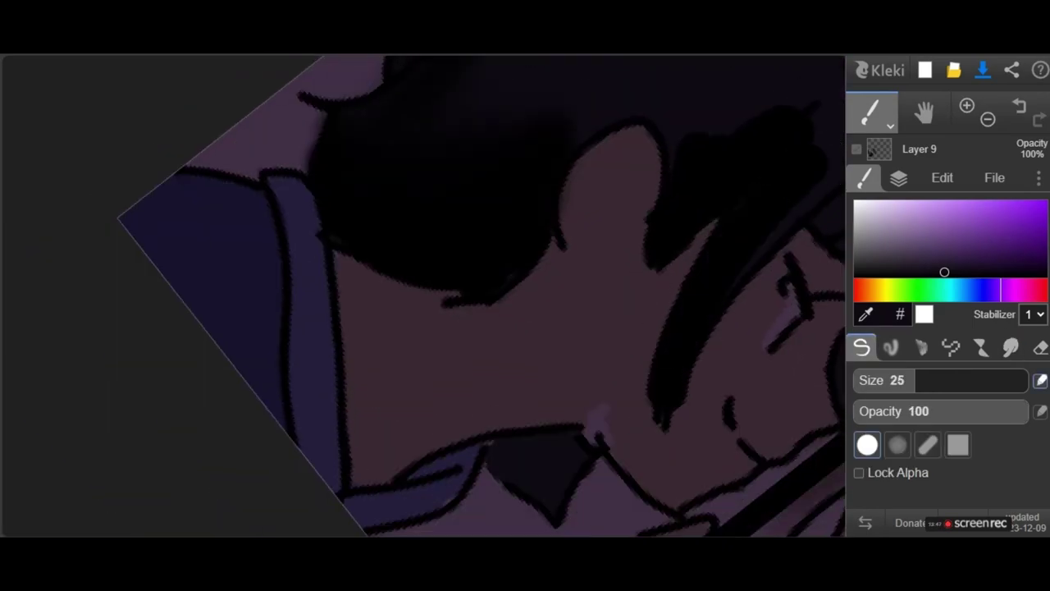
Smudge the shading on the side strand, the hair by the ear and the fringe at size 57 and opacity 35.
{"action": "left_click", "coordinate": [1011, 347]}
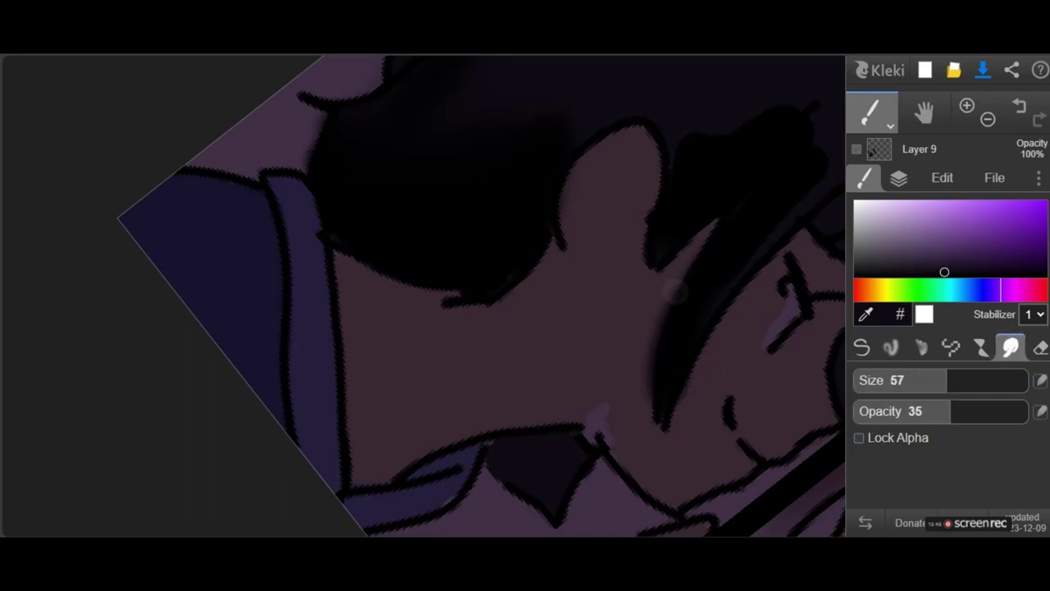
{"action": "left_click_drag", "start_coordinate": [674, 291], "coordinate": [711, 224]}
{"action": "scroll", "coordinate": [424, 295], "scroll_direction": "down", "scroll_amount": 3}
{"action": "scroll", "coordinate": [424, 295], "scroll_direction": "up", "scroll_amount": 3}
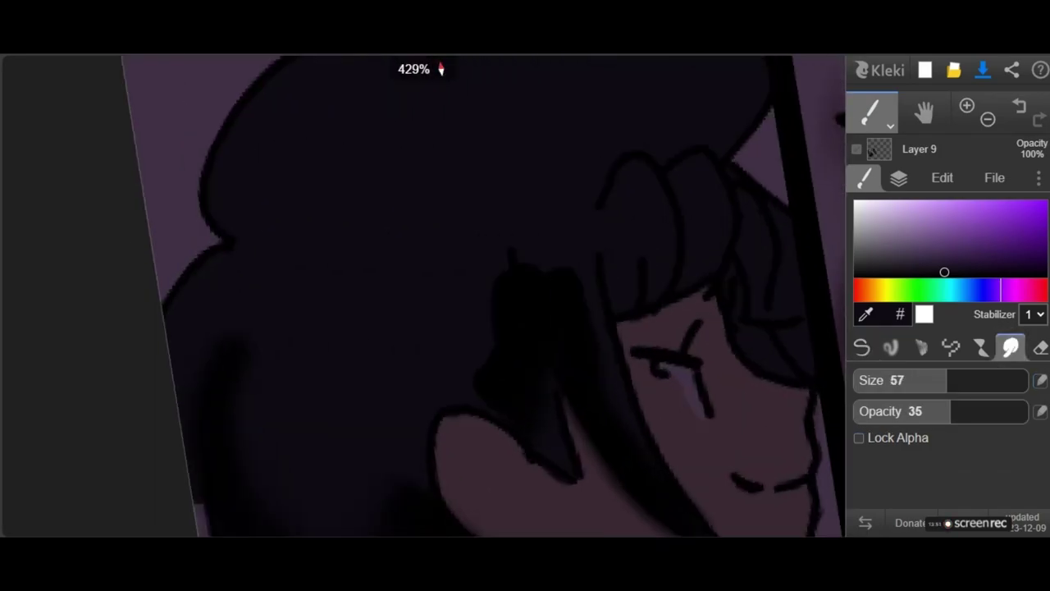
{"action": "mouse_move", "coordinate": [565, 308]}
{"action": "left_mouse_down"}
{"action": "mouse_move", "coordinate": [508, 298]}
{"action": "mouse_move", "coordinate": [506, 425]}
{"action": "mouse_move", "coordinate": [540, 467]}
{"action": "left_mouse_up"}
{"action": "left_click_drag", "start_coordinate": [656, 253], "coordinate": [683, 228]}
{"action": "scroll", "coordinate": [682, 226], "scroll_direction": "down", "scroll_amount": 2}
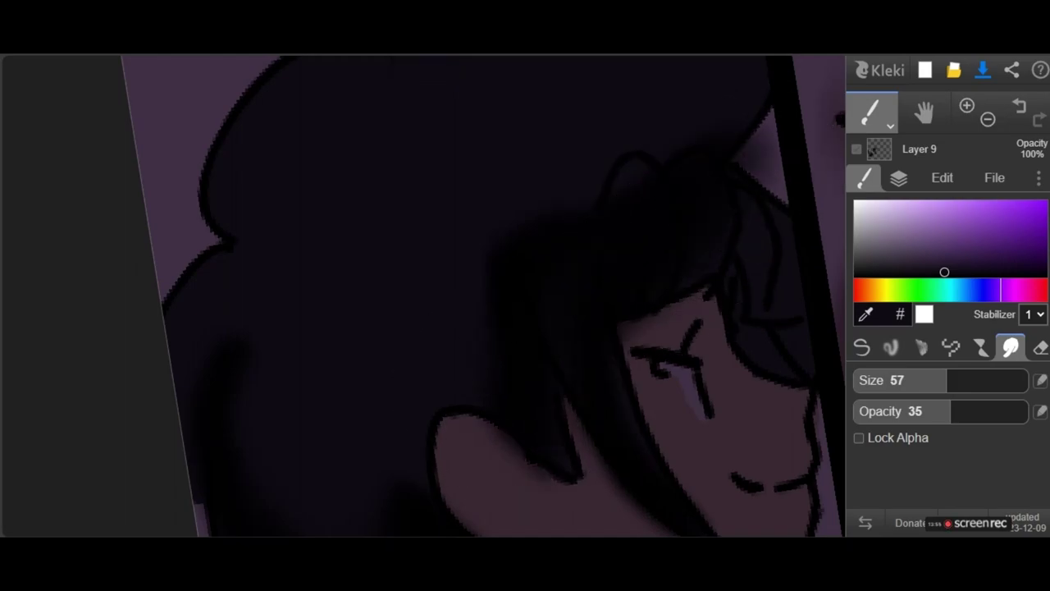
{"action": "scroll", "coordinate": [690, 230], "scroll_direction": "up", "scroll_amount": 3}
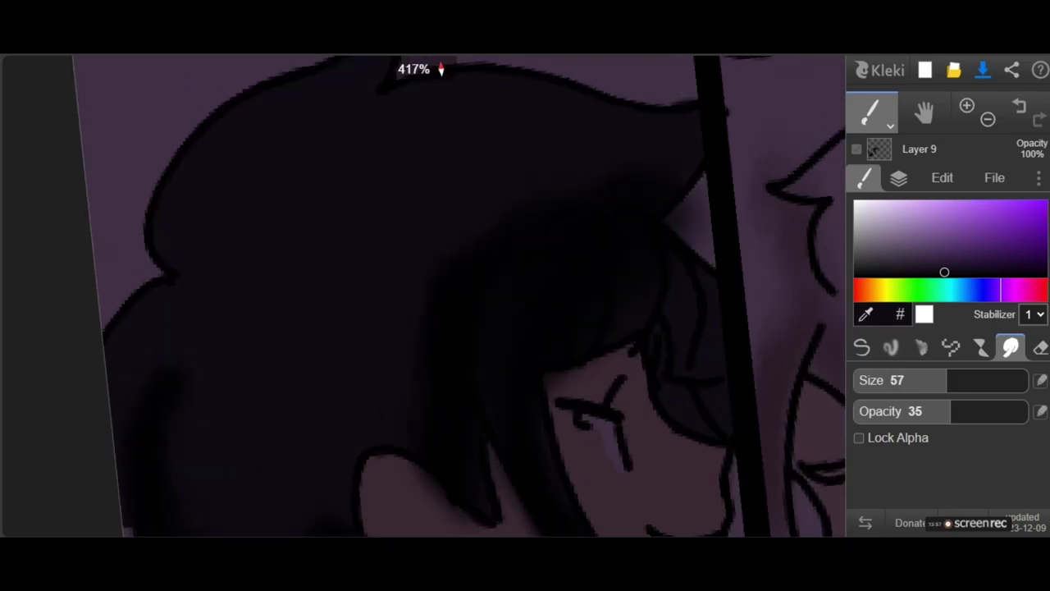
Reorder the stack so Layers 8, 7 and 9 sit directly beneath the line art on Layer 2.
{"action": "left_click", "coordinate": [898, 177]}
{"action": "left_click_drag", "start_coordinate": [936, 326], "coordinate": [935, 355]}
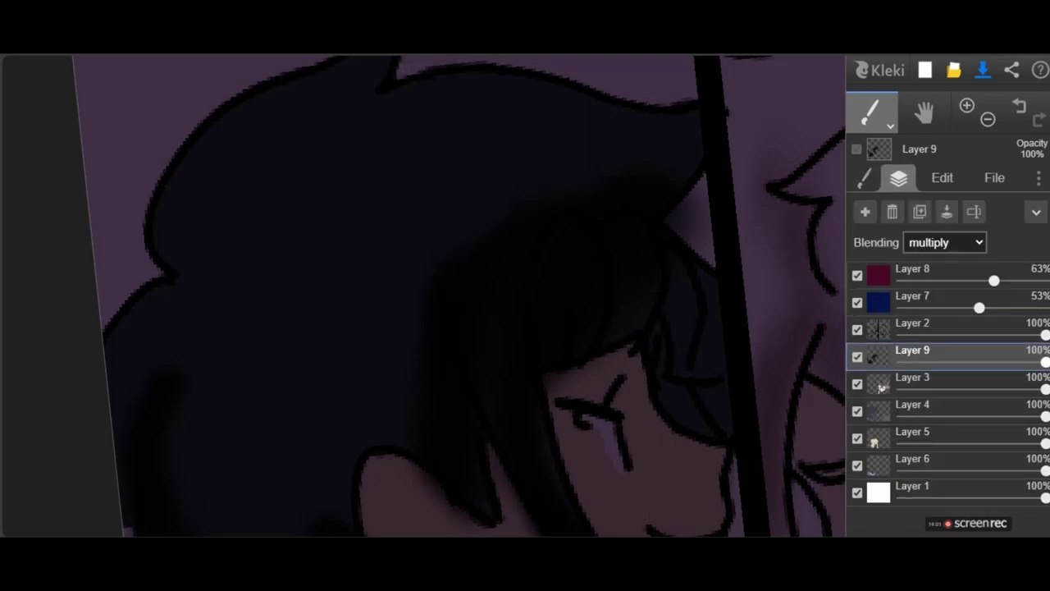
{"action": "left_click_drag", "start_coordinate": [912, 301], "coordinate": [912, 328]}
{"action": "left_click_drag", "start_coordinate": [913, 274], "coordinate": [912, 301]}
Set the opacity of Layer 7 to 56% and of Layer 8 to 55%.
{"action": "left_click_drag", "start_coordinate": [979, 335], "coordinate": [921, 335]}
{"action": "left_click_drag", "start_coordinate": [993, 306], "coordinate": [983, 335]}
{"action": "left_click_drag", "start_coordinate": [955, 308], "coordinate": [981, 307]}
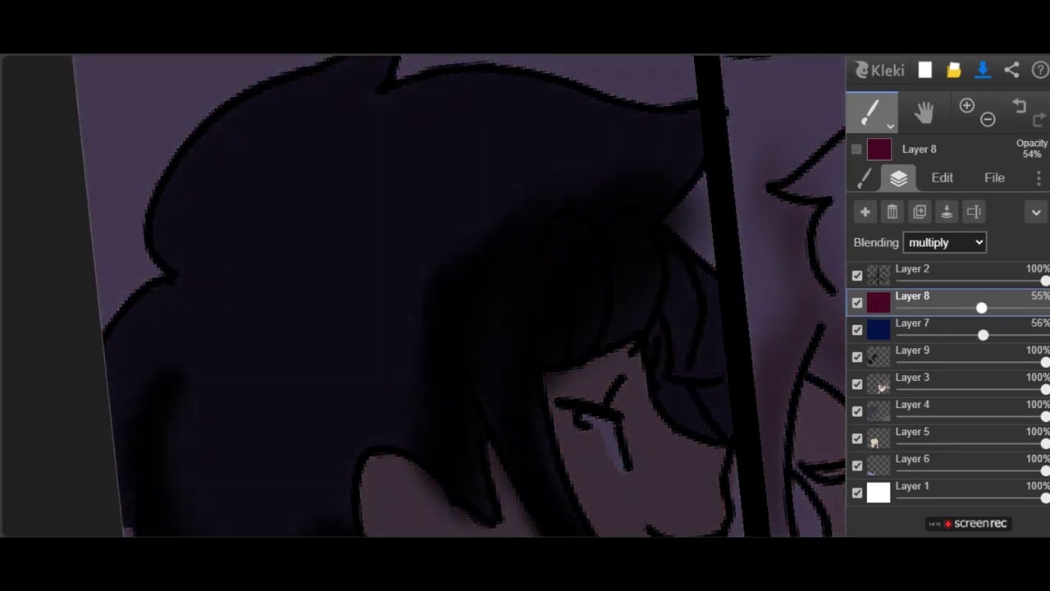
Clear all the hair shading from Layer 9.
{"action": "left_click", "coordinate": [927, 353]}
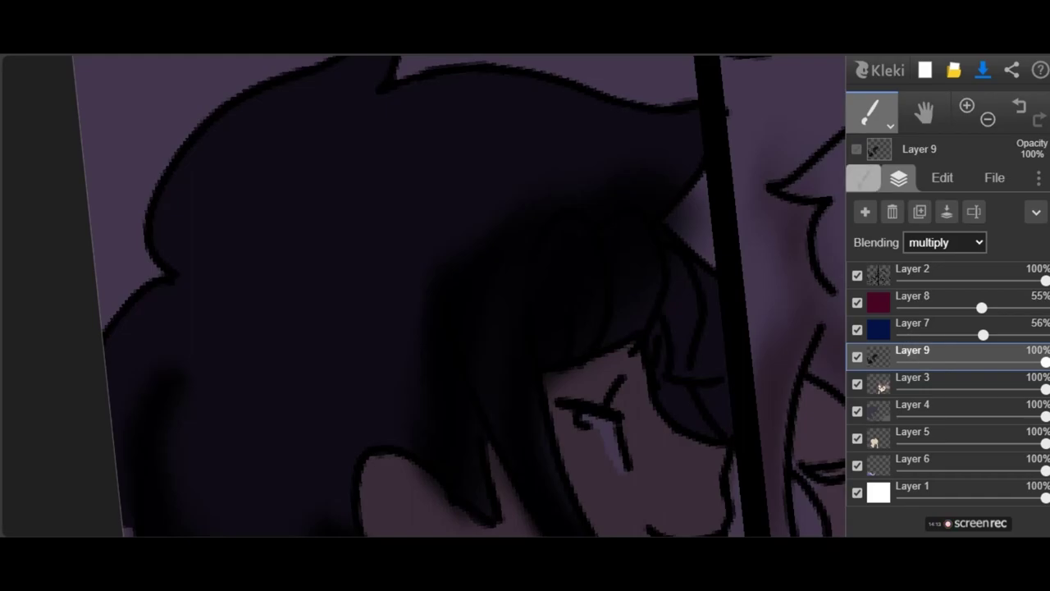
{"action": "left_click", "coordinate": [864, 178]}
{"action": "key", "text": "Delete"}
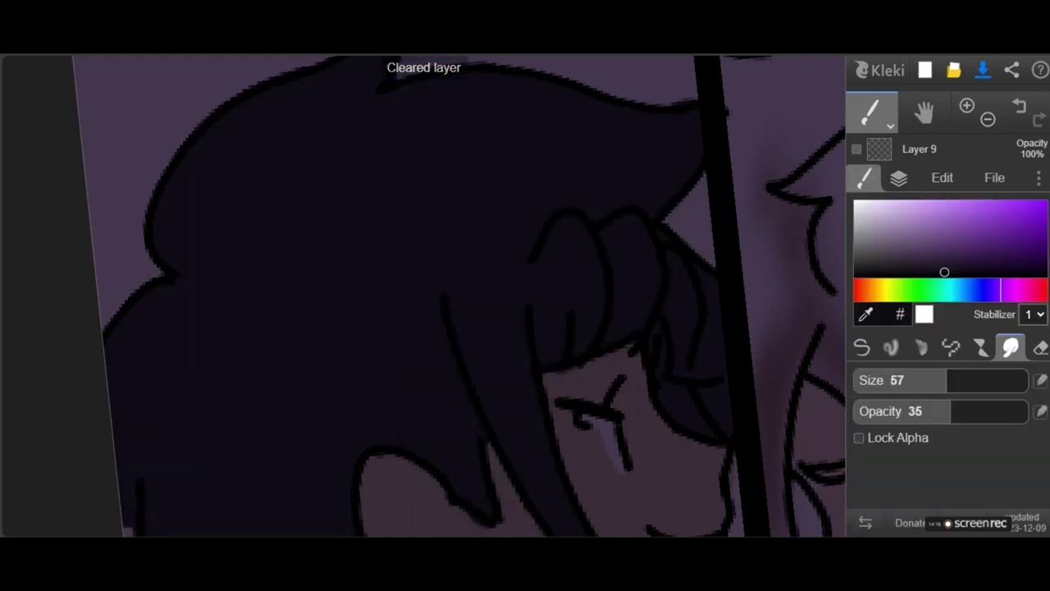
Shade the left character's side strand, ear surround and back hair on Layer 9 in muted purple at brush size 25, and smudge it.
{"action": "left_click", "coordinate": [531, 154]}
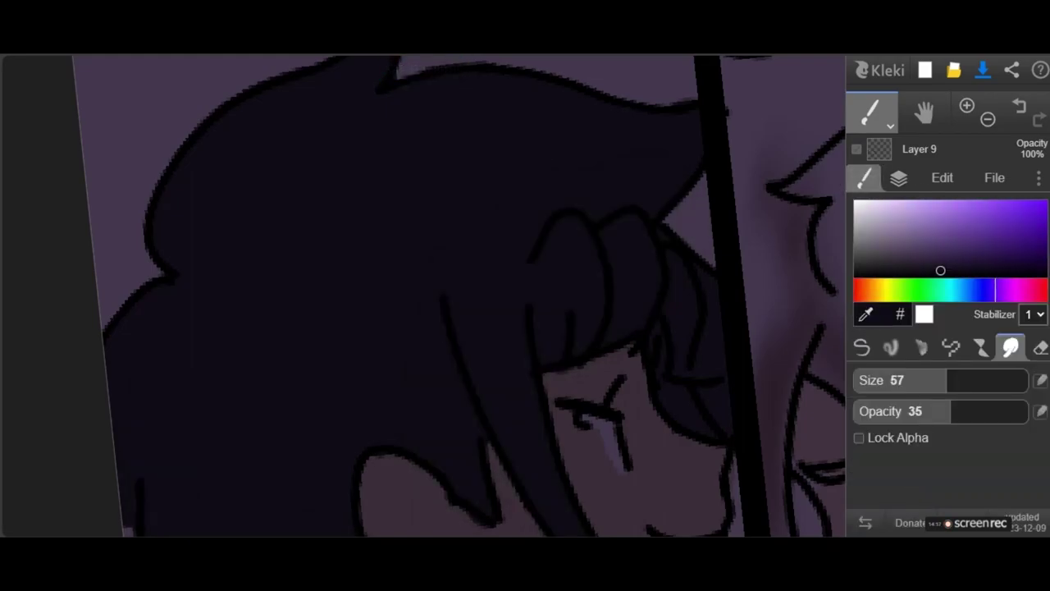
{"action": "left_click_drag", "start_coordinate": [940, 270], "coordinate": [928, 250]}
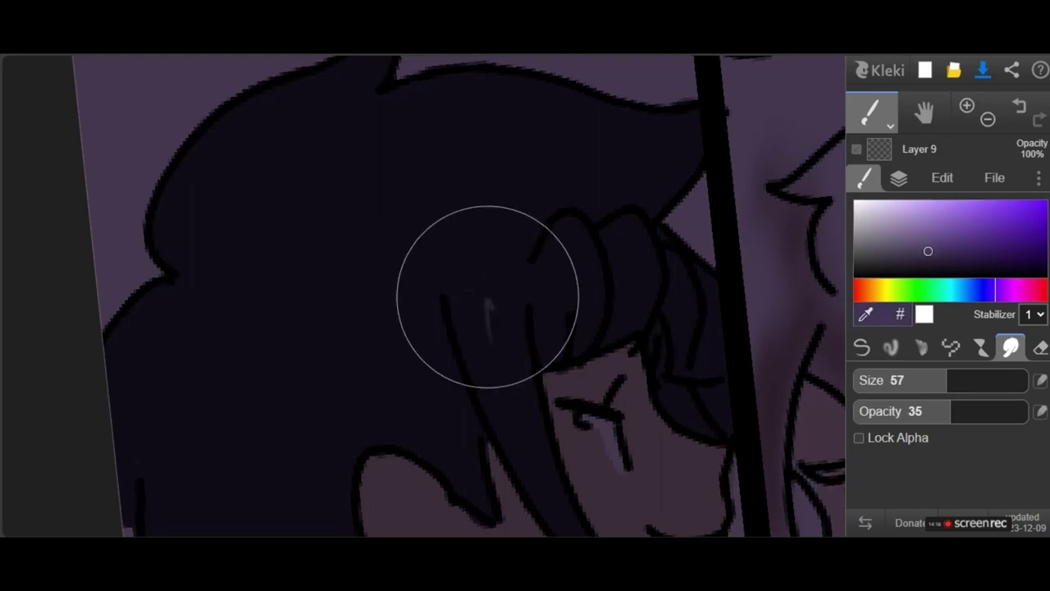
{"action": "left_click", "coordinate": [862, 347]}
{"action": "left_click_drag", "start_coordinate": [482, 302], "coordinate": [653, 276]}
{"action": "key", "text": "ctrl+z"}
{"action": "left_click_drag", "start_coordinate": [617, 153], "coordinate": [501, 388]}
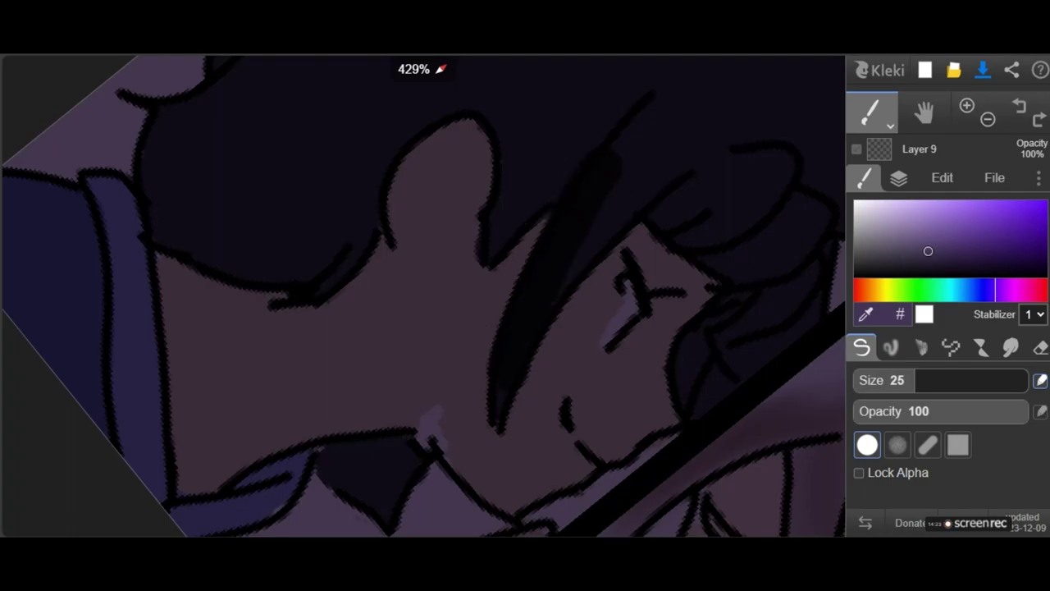
{"action": "left_click_drag", "start_coordinate": [609, 228], "coordinate": [520, 389]}
{"action": "left_click_drag", "start_coordinate": [696, 151], "coordinate": [541, 299]}
{"action": "mouse_move", "coordinate": [337, 393]}
{"action": "left_mouse_down"}
{"action": "mouse_move", "coordinate": [354, 336]}
{"action": "mouse_move", "coordinate": [424, 306]}
{"action": "mouse_move", "coordinate": [481, 386]}
{"action": "mouse_move", "coordinate": [423, 415]}
{"action": "mouse_move", "coordinate": [474, 385]}
{"action": "mouse_move", "coordinate": [464, 276]}
{"action": "mouse_move", "coordinate": [534, 192]}
{"action": "mouse_move", "coordinate": [584, 281]}
{"action": "mouse_move", "coordinate": [518, 244]}
{"action": "mouse_move", "coordinate": [424, 300]}
{"action": "mouse_move", "coordinate": [380, 250]}
{"action": "mouse_move", "coordinate": [422, 244]}
{"action": "left_mouse_up"}
{"action": "left_click", "coordinate": [1010, 347]}
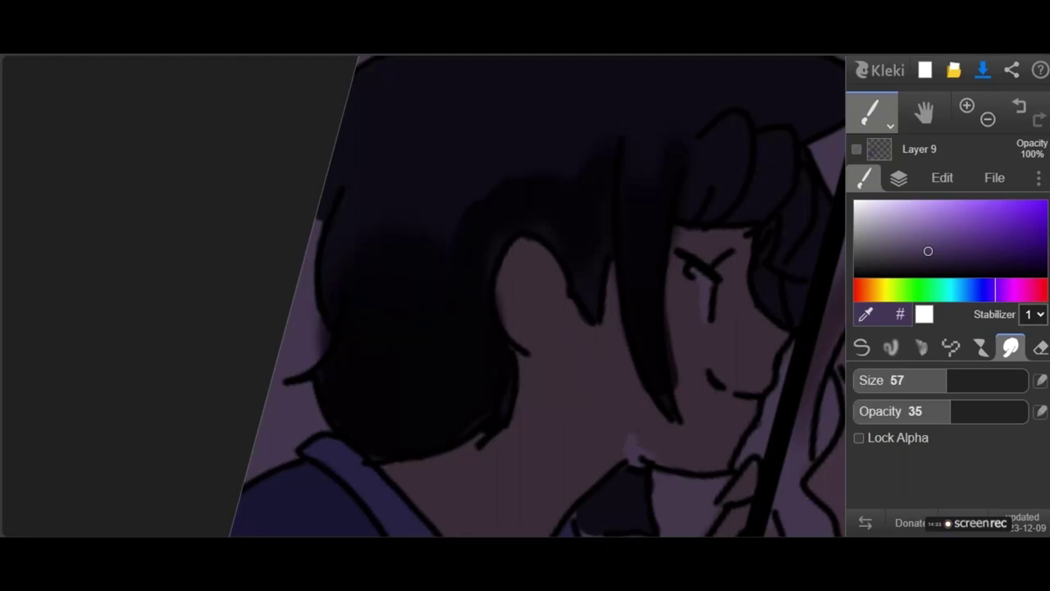
Smudge the shading along the left character's side strand and back hair on Layer 9 at size 57 and opacity 35.
{"action": "left_click_drag", "start_coordinate": [652, 332], "coordinate": [676, 372]}
{"action": "mouse_move", "coordinate": [674, 254]}
{"action": "left_mouse_down"}
{"action": "mouse_move", "coordinate": [633, 335]}
{"action": "mouse_move", "coordinate": [648, 377]}
{"action": "left_mouse_up"}
{"action": "mouse_move", "coordinate": [332, 385]}
{"action": "left_mouse_down"}
{"action": "mouse_move", "coordinate": [343, 304]}
{"action": "mouse_move", "coordinate": [375, 342]}
{"action": "left_mouse_up"}
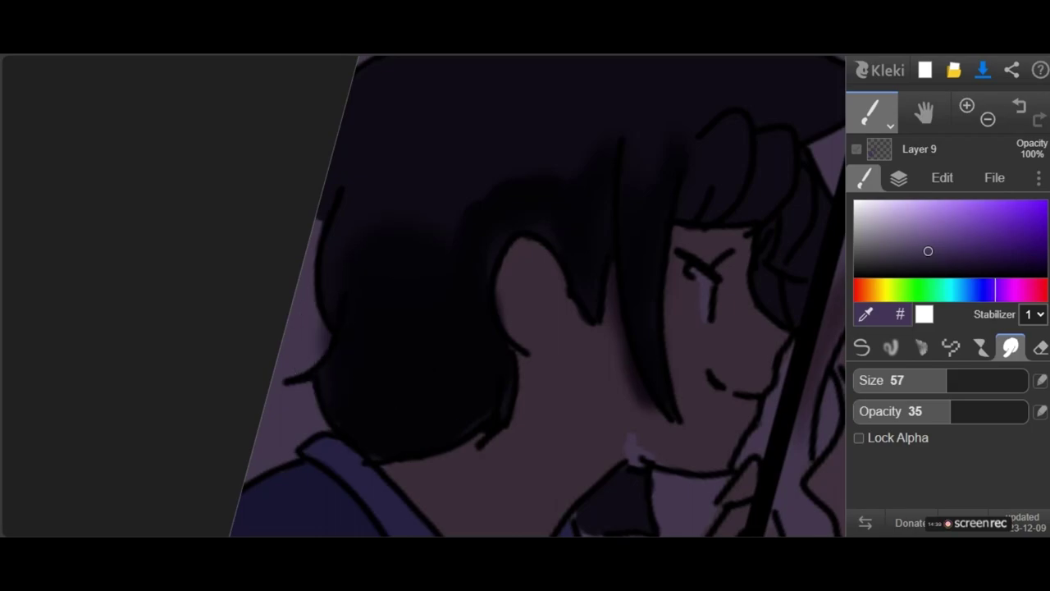
Shade the lower edge of the left character's fringe on Layer 9 at brush size 25, and smudge it at size 57.
{"action": "scroll", "coordinate": [479, 241], "scroll_direction": "up", "scroll_amount": 5}
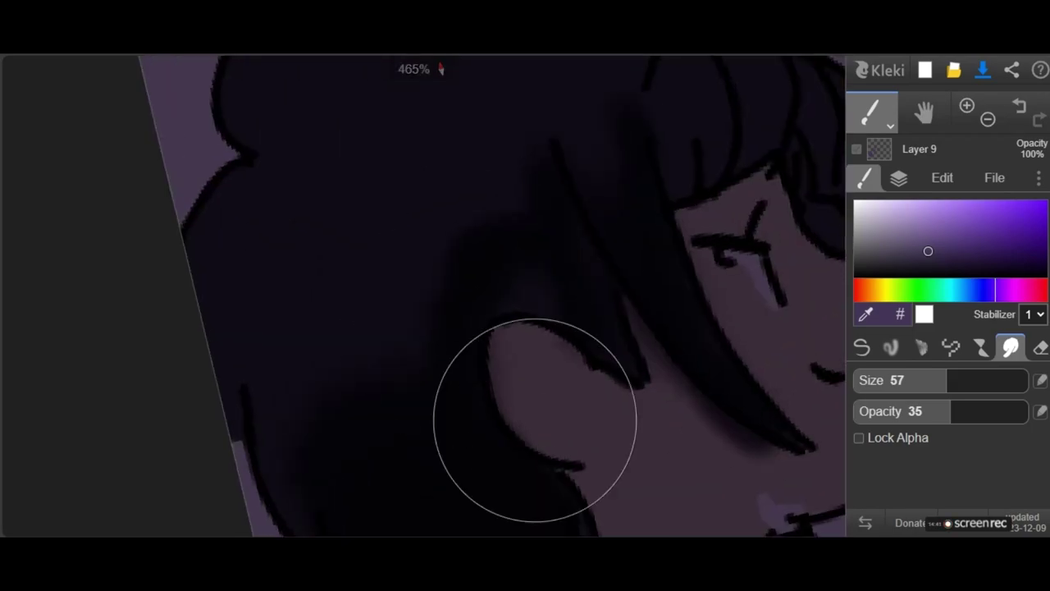
{"action": "scroll", "coordinate": [441, 69], "scroll_direction": "down", "scroll_amount": 3}
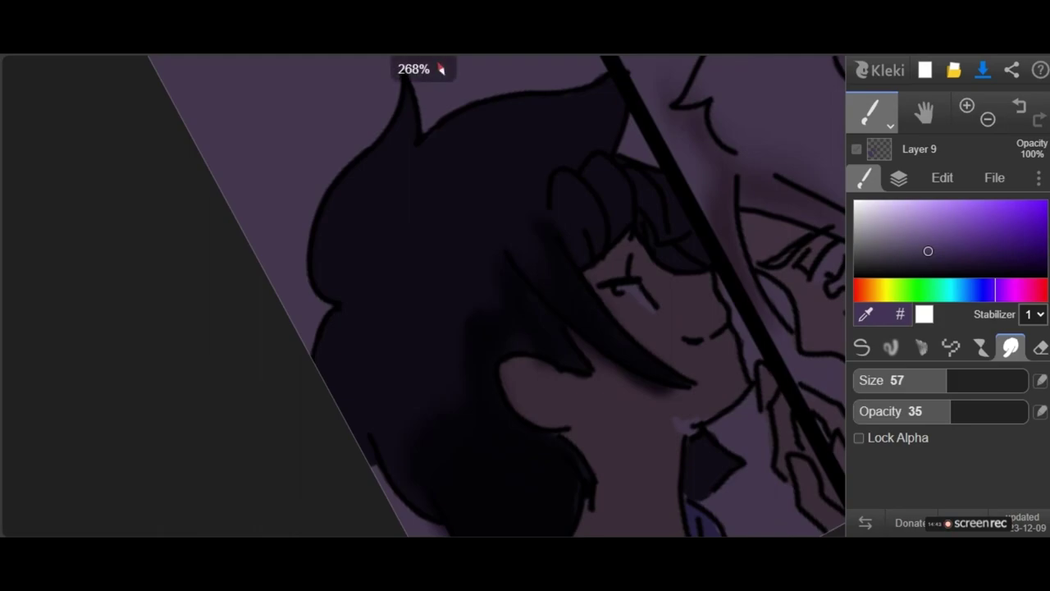
{"action": "scroll", "coordinate": [441, 69], "scroll_direction": "up", "scroll_amount": 3}
{"action": "left_click", "coordinate": [861, 348]}
{"action": "mouse_move", "coordinate": [569, 300]}
{"action": "left_mouse_down"}
{"action": "mouse_move", "coordinate": [597, 255]}
{"action": "mouse_move", "coordinate": [658, 231]}
{"action": "mouse_move", "coordinate": [708, 275]}
{"action": "left_mouse_up"}
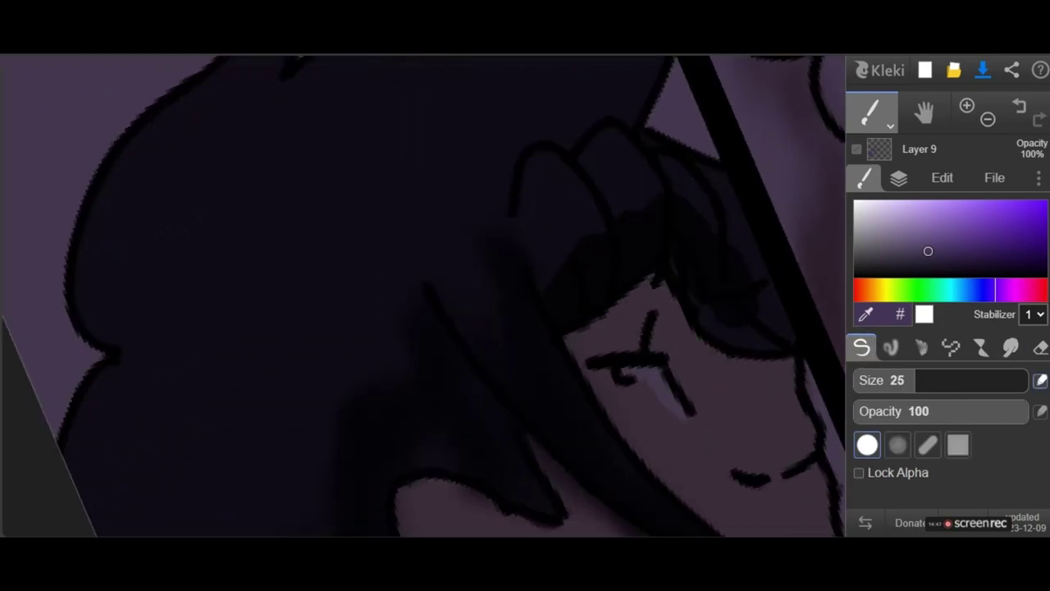
{"action": "left_click", "coordinate": [1010, 348]}
{"action": "mouse_move", "coordinate": [573, 255]}
{"action": "left_mouse_down"}
{"action": "mouse_move", "coordinate": [680, 212]}
{"action": "mouse_move", "coordinate": [679, 201]}
{"action": "mouse_move", "coordinate": [699, 218]}
{"action": "mouse_move", "coordinate": [725, 324]}
{"action": "left_mouse_up"}
{"action": "scroll", "coordinate": [722, 182], "scroll_direction": "down", "scroll_amount": 5}
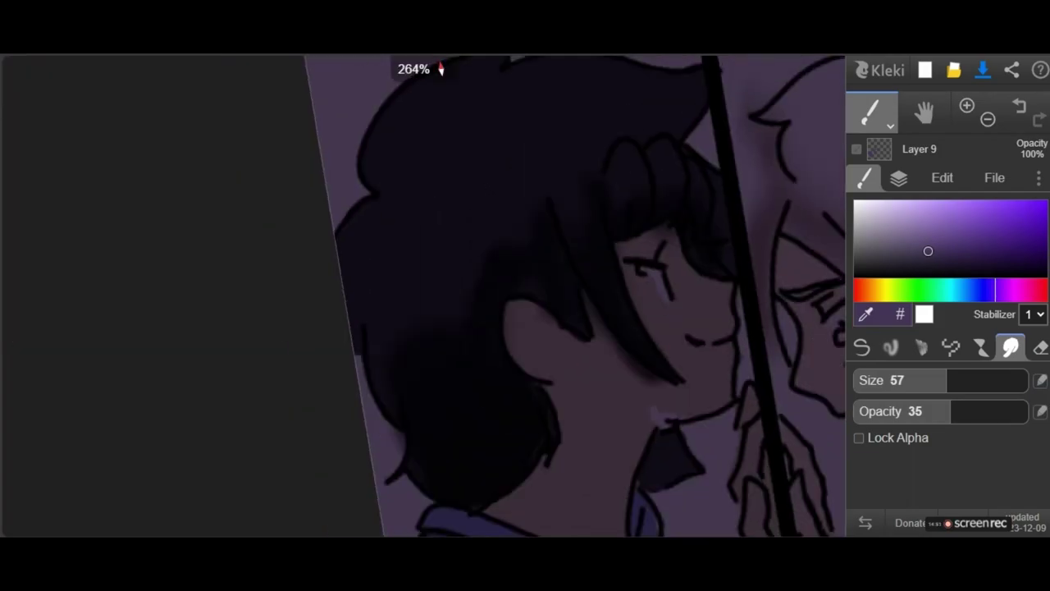
{"action": "scroll", "coordinate": [574, 295], "scroll_direction": "down", "scroll_amount": 2}
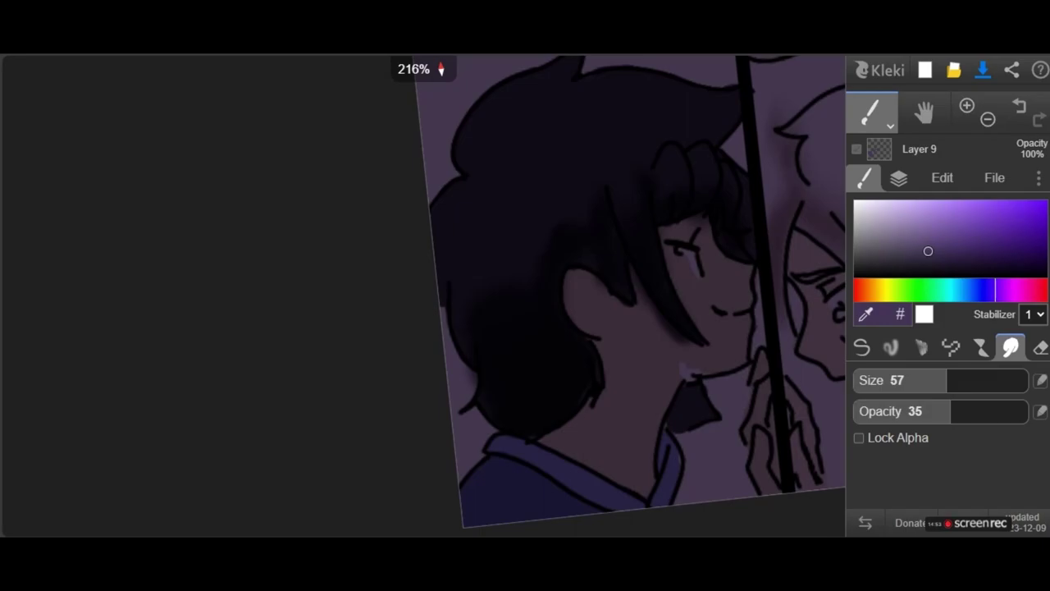
Sample the left character's skin tone from the jaw area as the paint colour.
{"action": "left_click", "coordinate": [866, 314]}
{"action": "left_click", "coordinate": [646, 365]}
{"action": "scroll", "coordinate": [607, 328], "scroll_direction": "up", "scroll_amount": 5}
{"action": "mouse_move", "coordinate": [597, 377]}
{"action": "left_mouse_down"}
{"action": "mouse_move", "coordinate": [626, 284]}
{"action": "mouse_move", "coordinate": [612, 318]}
{"action": "left_mouse_up"}
{"action": "left_click", "coordinate": [862, 347]}
{"action": "left_click_drag", "start_coordinate": [644, 258], "coordinate": [622, 338]}
{"action": "key", "text": "ctrl+z"}
{"action": "key", "text": "ctrl+z"}
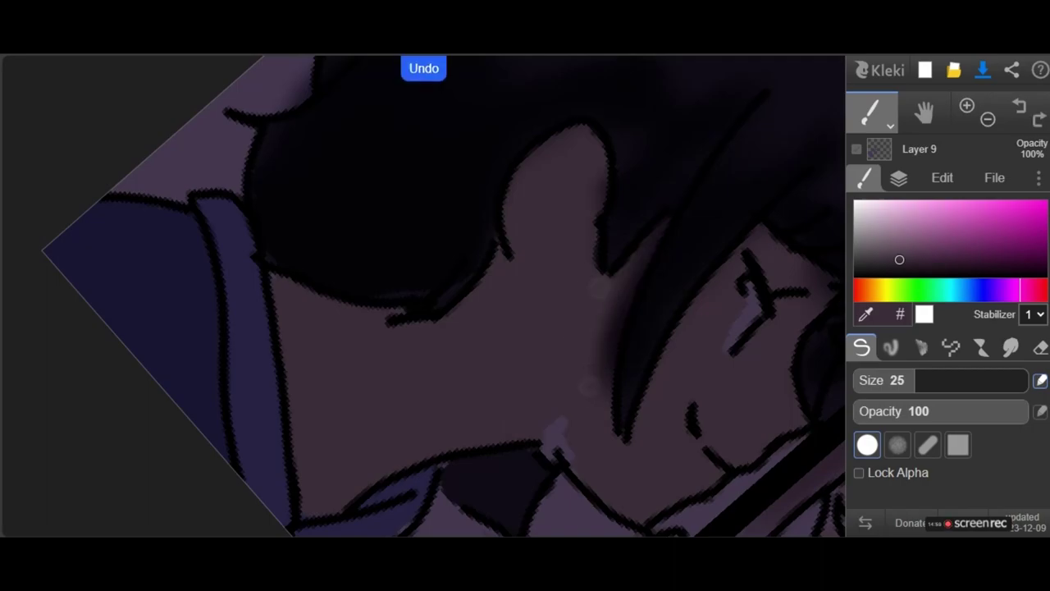
Shade the dark tuft below the left character's chin on Layer 9 at brush size 25, and smudge it at size 57.
{"action": "scroll", "coordinate": [645, 365], "scroll_direction": "down", "scroll_amount": 4}
{"action": "scroll", "coordinate": [608, 336], "scroll_direction": "up", "scroll_amount": 4}
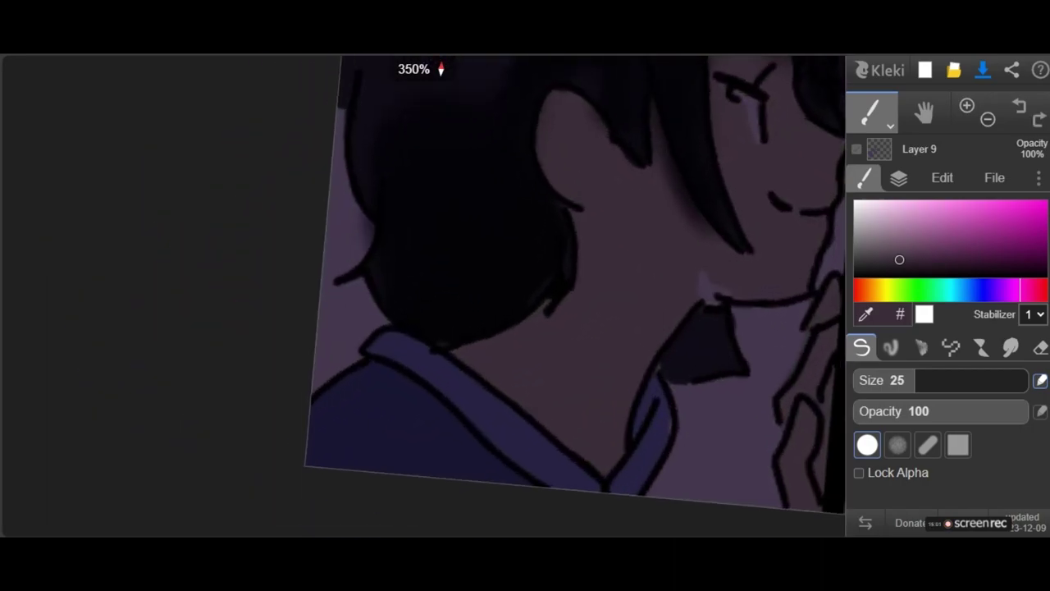
{"action": "scroll", "coordinate": [572, 347], "scroll_direction": "up", "scroll_amount": 3}
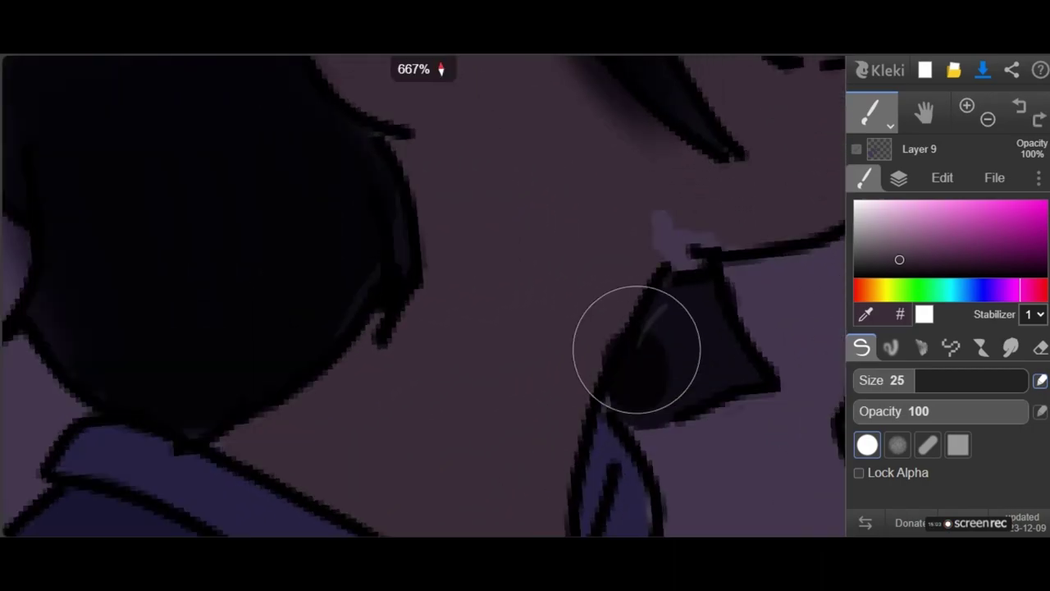
{"action": "left_click", "coordinate": [1010, 347]}
{"action": "left_click_drag", "start_coordinate": [636, 317], "coordinate": [654, 338]}
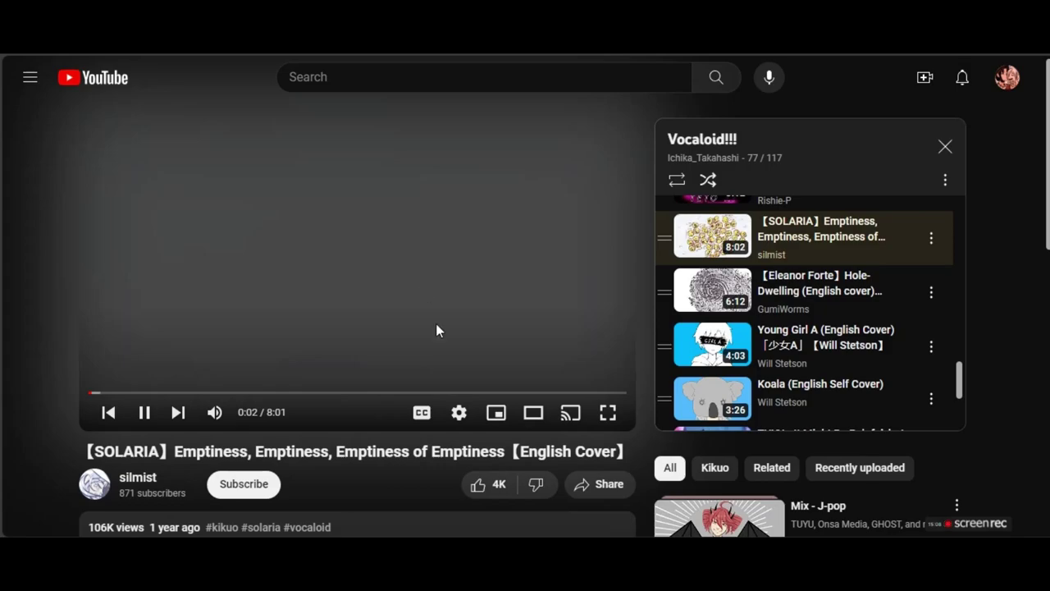
Skip to the next video in the YouTube playlist.
{"action": "key", "text": "shift+n"}
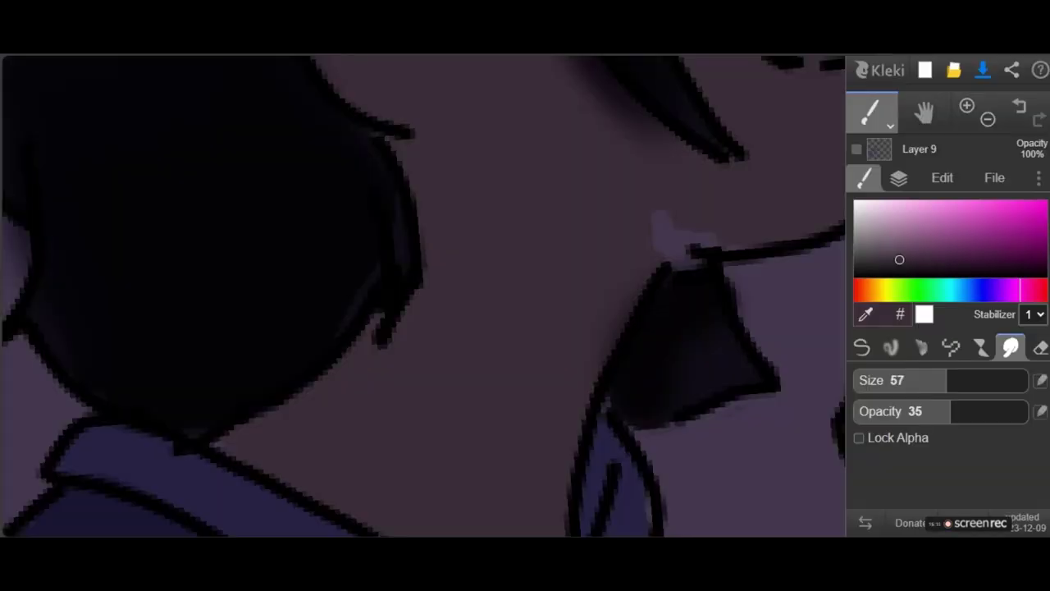
Erase the magenta tint on Layer 8 over the light mark at the left character's chin with a size 5.2 eraser.
{"action": "scroll", "coordinate": [424, 295], "scroll_direction": "down", "scroll_amount": 6}
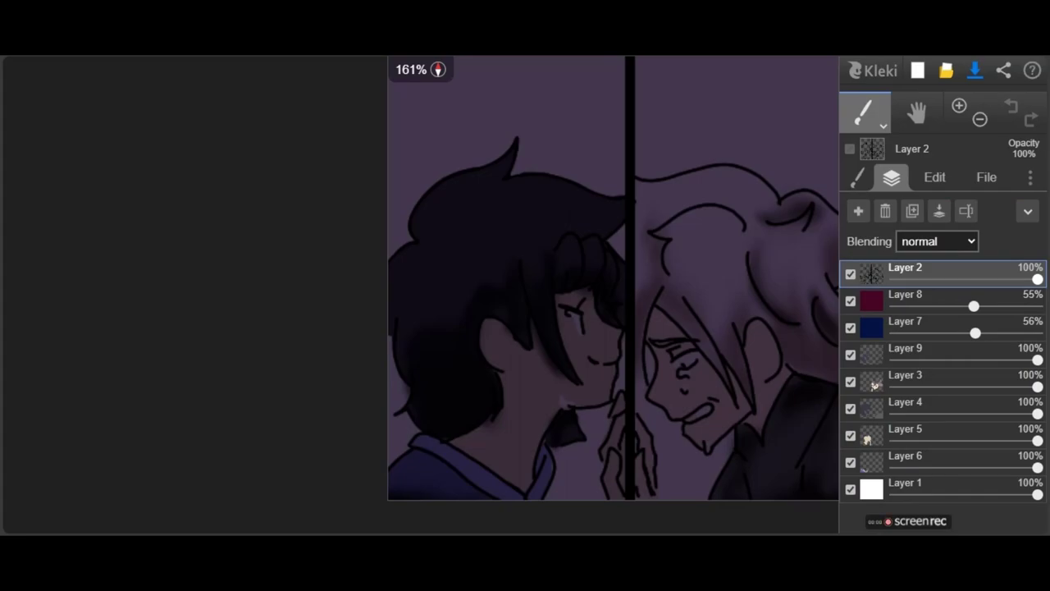
{"action": "left_click", "coordinate": [936, 296]}
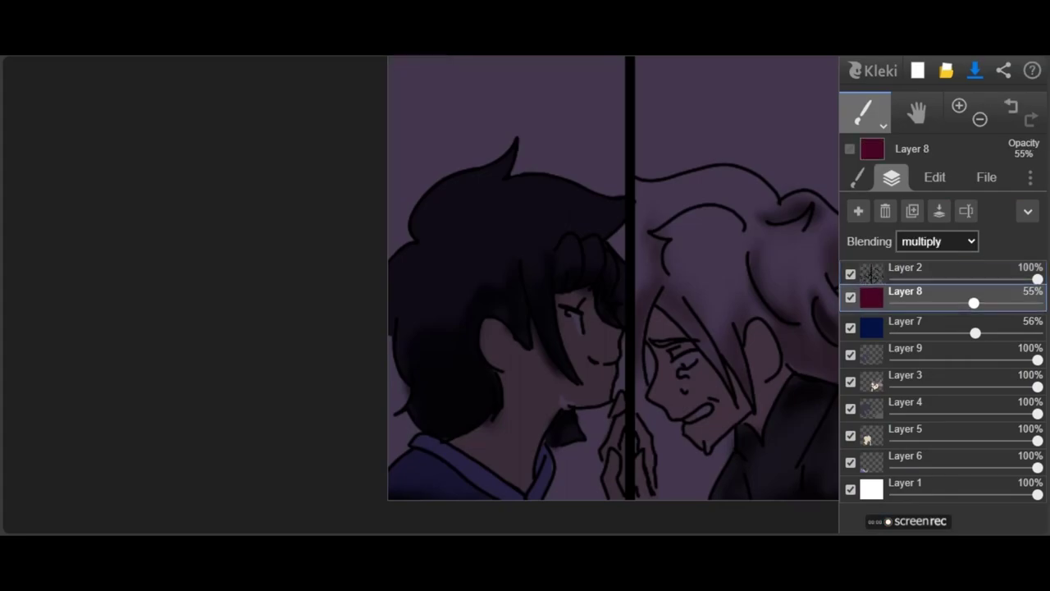
{"action": "left_click", "coordinate": [935, 350]}
{"action": "left_click", "coordinate": [935, 296]}
{"action": "left_click", "coordinate": [858, 178]}
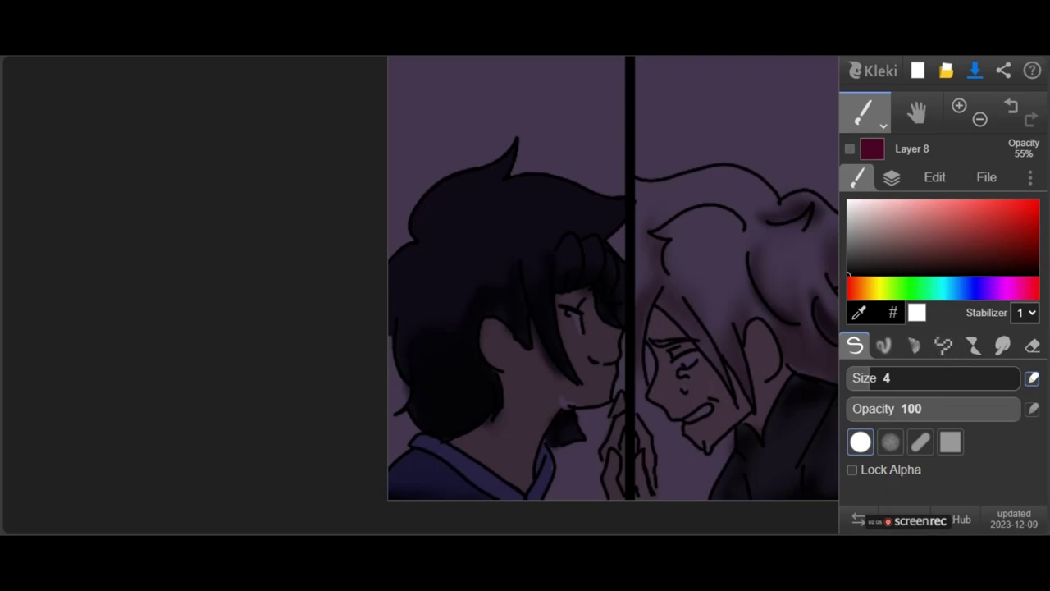
{"action": "key", "text": "e"}
{"action": "left_click_drag", "start_coordinate": [903, 377], "coordinate": [866, 377]}
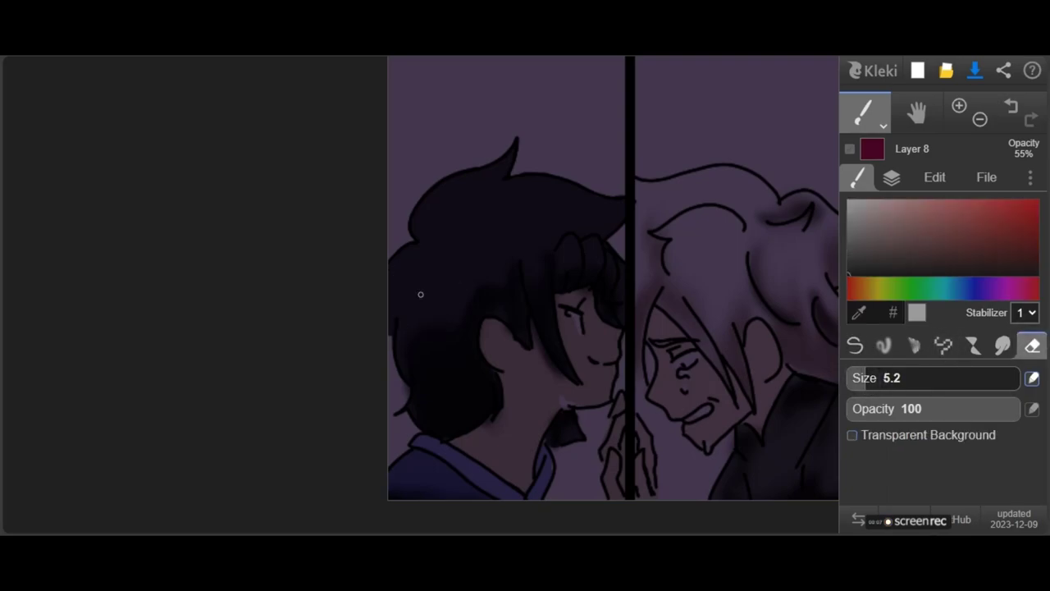
{"action": "scroll", "coordinate": [509, 361], "scroll_direction": "up", "scroll_amount": 6}
{"action": "scroll", "coordinate": [623, 341], "scroll_direction": "up", "scroll_amount": 4}
{"action": "mouse_move", "coordinate": [689, 351]}
{"action": "left_mouse_down"}
{"action": "mouse_move", "coordinate": [656, 399]}
{"action": "mouse_move", "coordinate": [654, 389]}
{"action": "mouse_move", "coordinate": [654, 441]}
{"action": "left_mouse_up"}
{"action": "scroll", "coordinate": [672, 365], "scroll_direction": "down", "scroll_amount": 6}
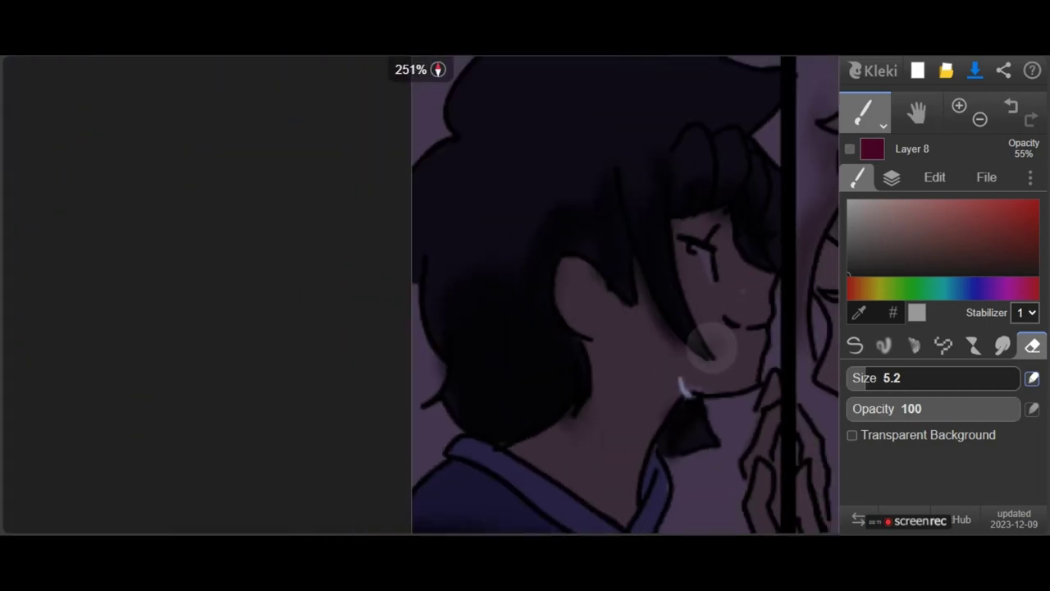
Erase the Layer 8 tint over the white of the left character's eye with the size 5.2 eraser.
{"action": "scroll", "coordinate": [672, 366], "scroll_direction": "up", "scroll_amount": 3}
{"action": "scroll", "coordinate": [673, 345], "scroll_direction": "up", "scroll_amount": 3}
{"action": "mouse_move", "coordinate": [634, 357]}
{"action": "left_mouse_down"}
{"action": "mouse_move", "coordinate": [672, 384]}
{"action": "mouse_move", "coordinate": [684, 435]}
{"action": "left_mouse_up"}
{"action": "scroll", "coordinate": [673, 369], "scroll_direction": "down", "scroll_amount": 4}
{"action": "scroll", "coordinate": [657, 344], "scroll_direction": "down", "scroll_amount": 2}
{"action": "scroll", "coordinate": [656, 345], "scroll_direction": "up", "scroll_amount": 2}
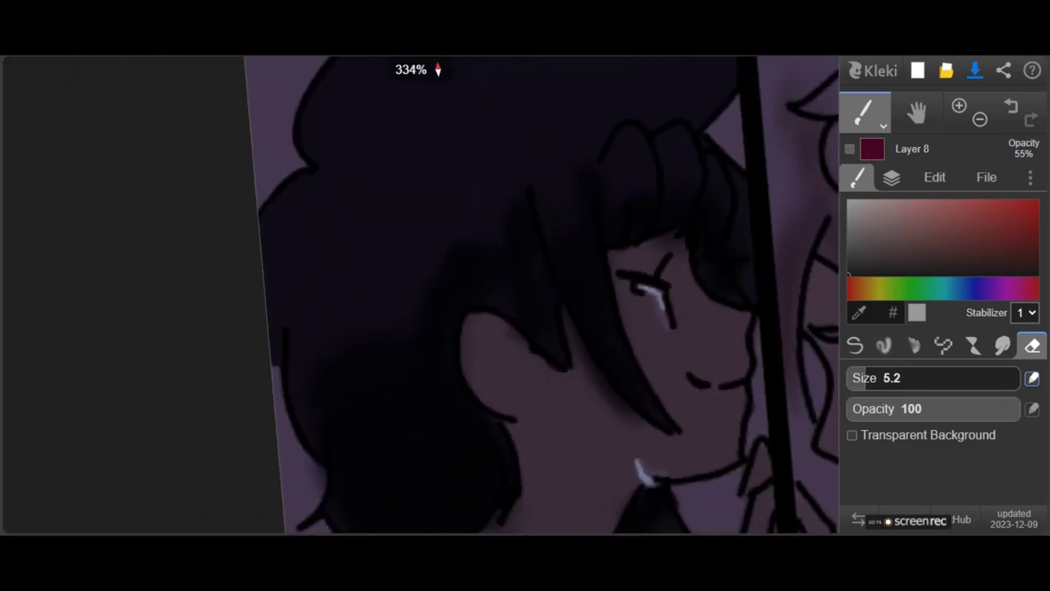
{"action": "scroll", "coordinate": [656, 345], "scroll_direction": "down", "scroll_amount": 2}
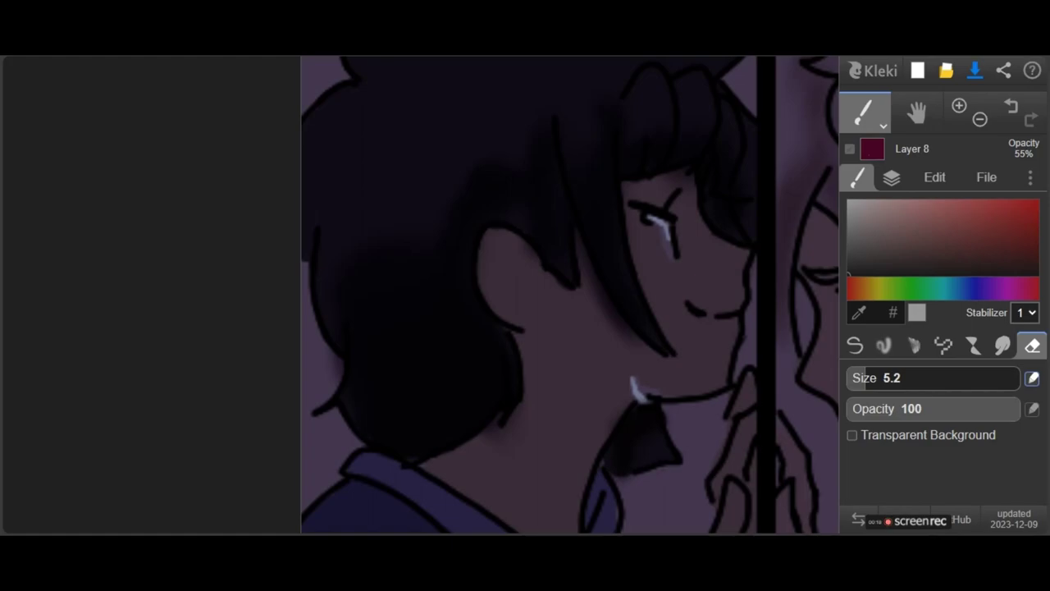
Try painting a dark red trickle below the left character's mouth on Layer 8 at brush size 4.
{"action": "left_click", "coordinate": [855, 345]}
{"action": "left_click_drag", "start_coordinate": [1031, 238], "coordinate": [1037, 251]}
{"action": "scroll", "coordinate": [603, 246], "scroll_direction": "up", "scroll_amount": 2}
{"action": "scroll", "coordinate": [525, 296], "scroll_direction": "up", "scroll_amount": 1}
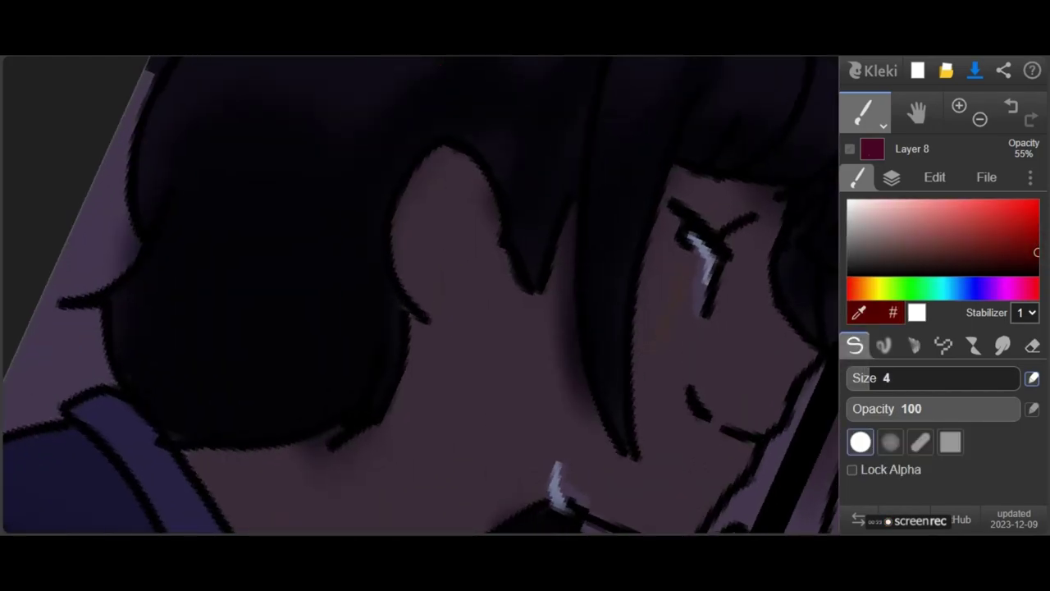
{"action": "scroll", "coordinate": [420, 296], "scroll_direction": "down", "scroll_amount": 3}
{"action": "key", "text": "ctrl+z"}
{"action": "scroll", "coordinate": [420, 296], "scroll_direction": "up", "scroll_amount": 2}
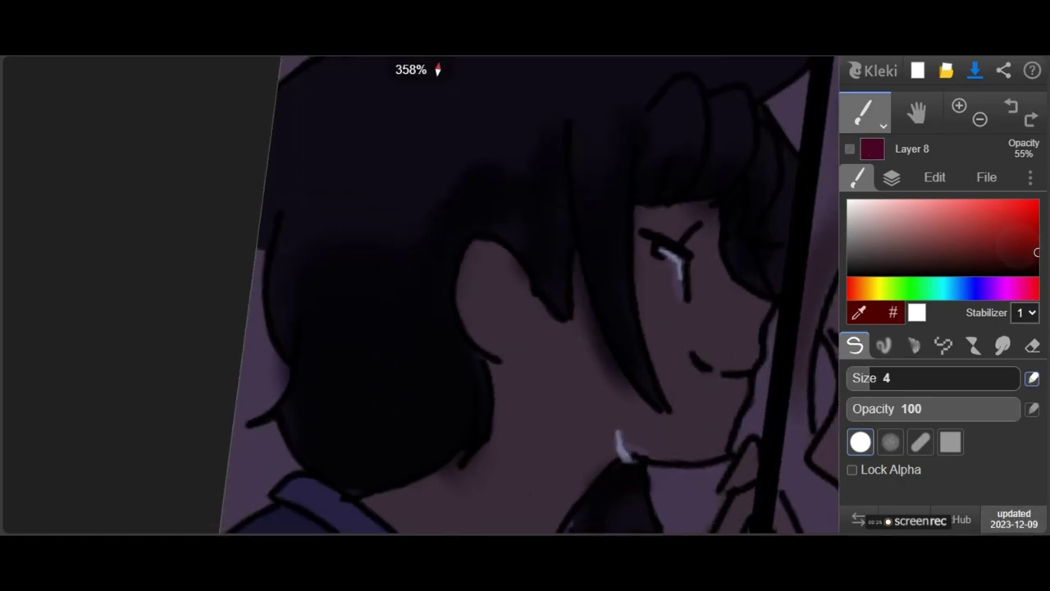
{"action": "left_click", "coordinate": [1017, 246]}
{"action": "left_click_drag", "start_coordinate": [697, 367], "coordinate": [712, 374]}
{"action": "left_click", "coordinate": [1015, 270]}
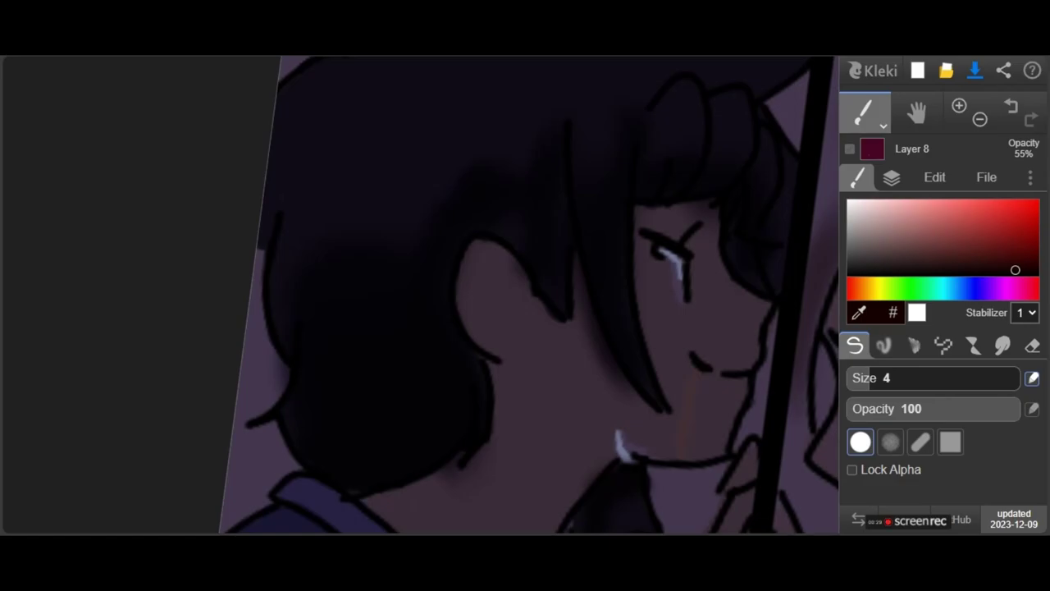
{"action": "scroll", "coordinate": [420, 296], "scroll_direction": "up", "scroll_amount": 5}
Try reworking the trickle on Layer 7 with the brush and a size 5.2 eraser.
{"action": "left_click", "coordinate": [892, 177]}
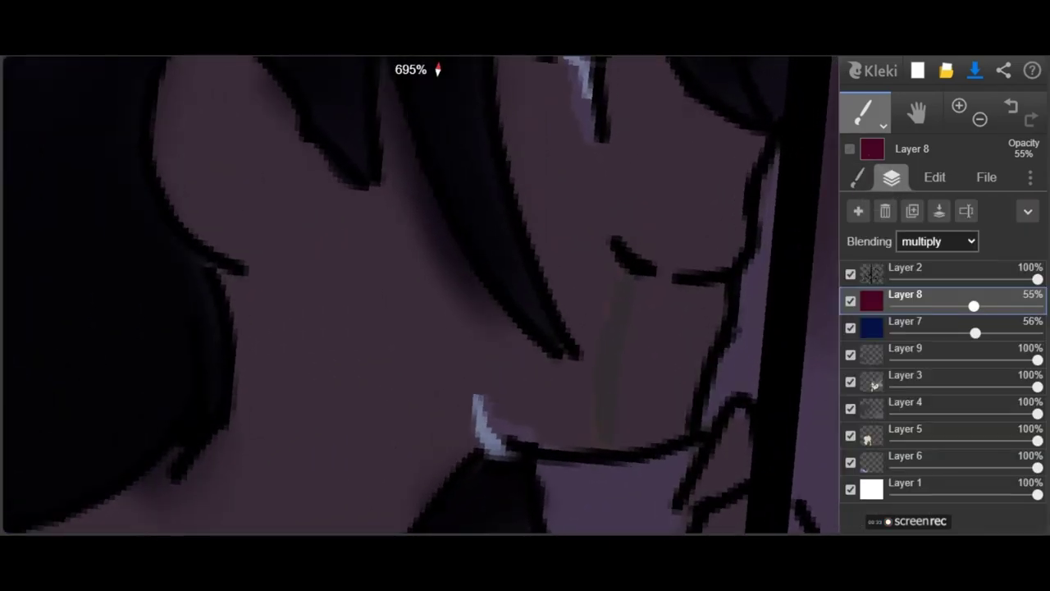
{"action": "left_click", "coordinate": [906, 323]}
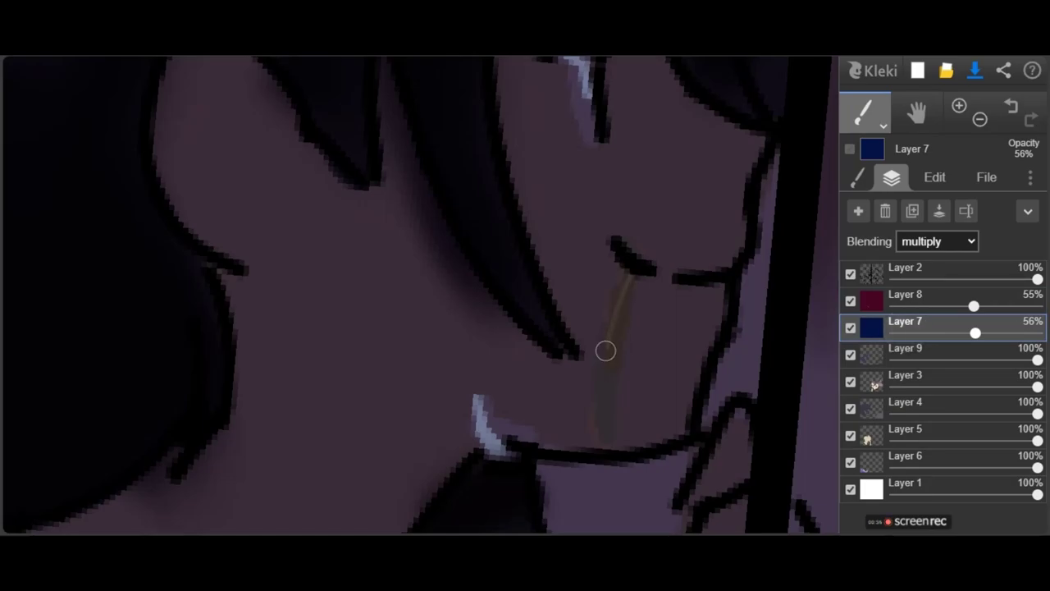
{"action": "left_click", "coordinate": [857, 177]}
{"action": "left_click", "coordinate": [1032, 345]}
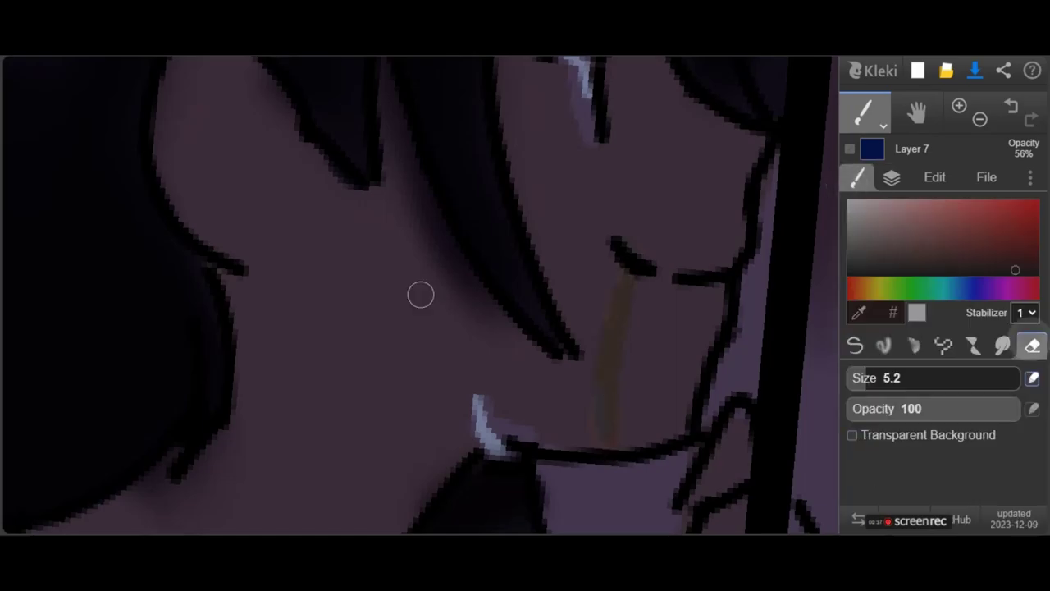
{"action": "mouse_move", "coordinate": [625, 276]}
{"action": "left_mouse_down"}
{"action": "mouse_move", "coordinate": [601, 428]}
{"action": "mouse_move", "coordinate": [616, 403]}
{"action": "mouse_move", "coordinate": [625, 306]}
{"action": "mouse_move", "coordinate": [610, 347]}
{"action": "mouse_move", "coordinate": [617, 270]}
{"action": "mouse_move", "coordinate": [633, 263]}
{"action": "mouse_move", "coordinate": [605, 414]}
{"action": "left_mouse_up"}
Try extending the trickle past the jawline on Layer 7 at brush size 4, and undo the last stroke.
{"action": "left_click", "coordinate": [892, 177]}
{"action": "left_click", "coordinate": [858, 178]}
{"action": "left_click", "coordinate": [855, 346]}
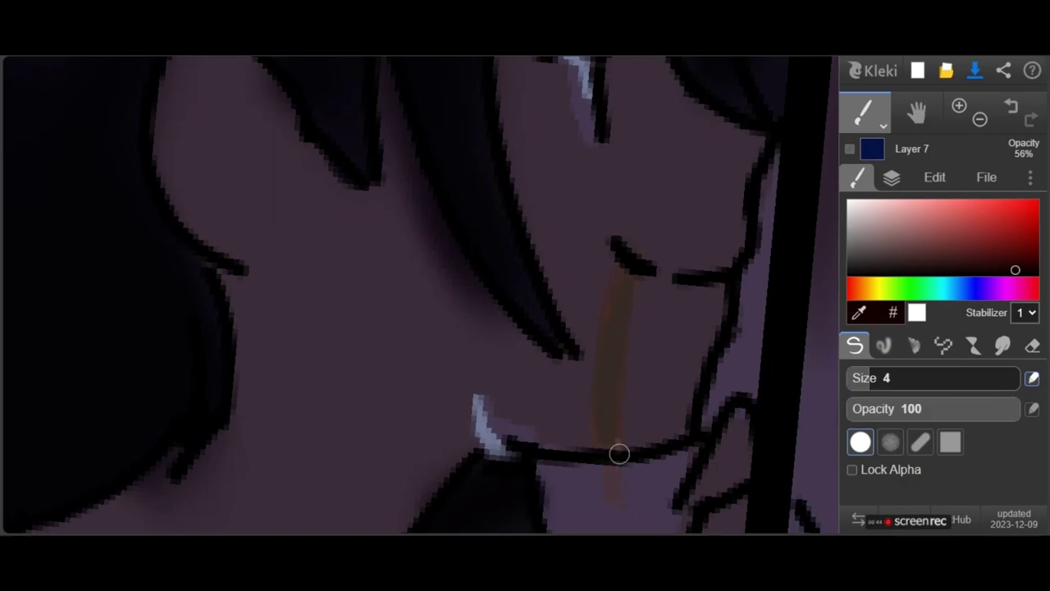
{"action": "scroll", "coordinate": [652, 365], "scroll_direction": "down", "scroll_amount": 2}
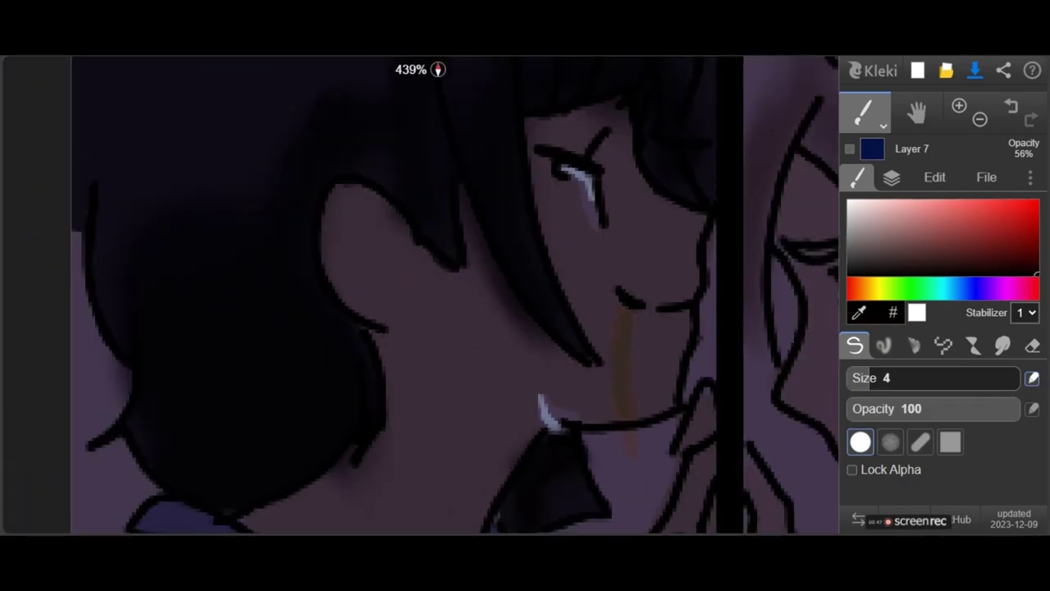
{"action": "scroll", "coordinate": [718, 407], "scroll_direction": "down", "scroll_amount": 2}
{"action": "key", "text": "ctrl+z"}
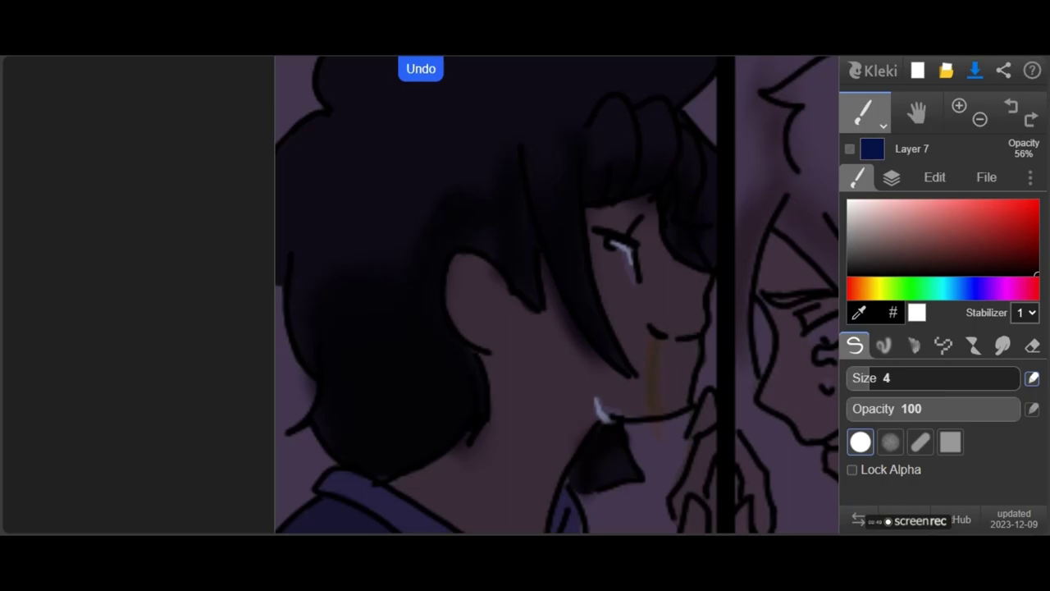
Add a new layer directly beneath the line art on Layer 2 and set its blending to multiply.
{"action": "left_click", "coordinate": [892, 177]}
{"action": "left_click", "coordinate": [858, 211]}
{"action": "left_click_drag", "start_coordinate": [907, 321], "coordinate": [907, 293]}
{"action": "left_click", "coordinate": [937, 241]}
{"action": "left_click", "coordinate": [938, 319]}
{"action": "left_click", "coordinate": [857, 177]}
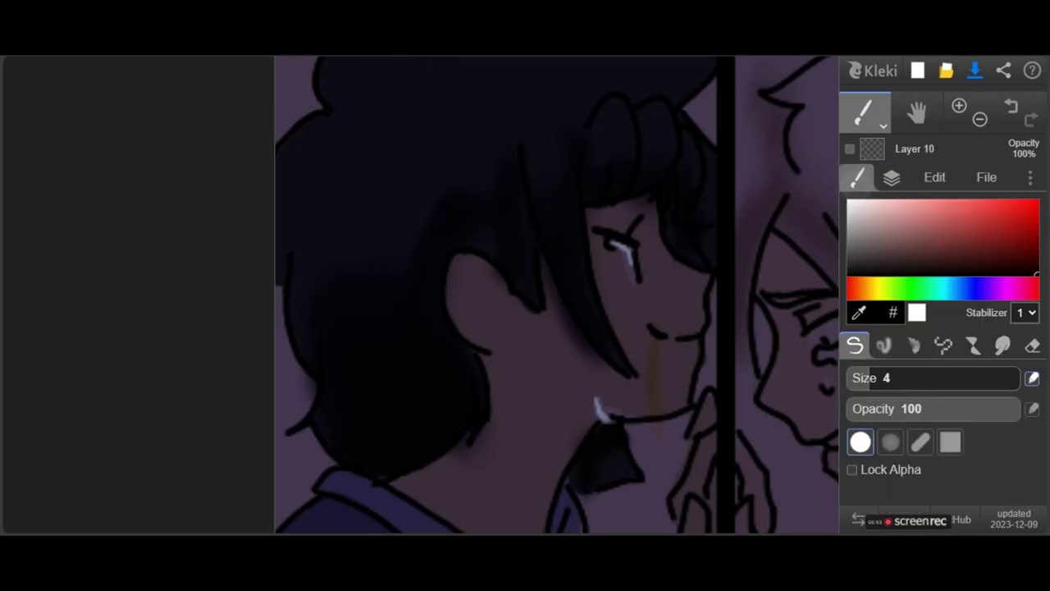
Try painting the trickle on Layer 10 in black and in dark red at brush size 4, undoing each attempt.
{"action": "scroll", "coordinate": [673, 352], "scroll_direction": "up", "scroll_amount": 6}
{"action": "scroll", "coordinate": [528, 427], "scroll_direction": "down", "scroll_amount": 3}
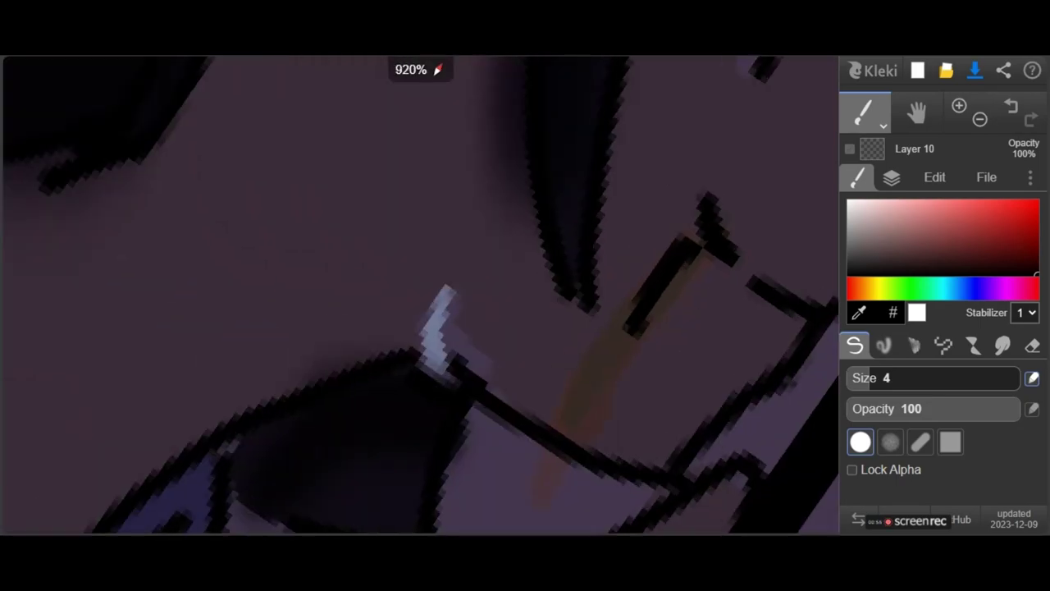
{"action": "key", "text": "ctrl+z"}
{"action": "left_click", "coordinate": [1037, 252]}
{"action": "mouse_move", "coordinate": [683, 251]}
{"action": "left_mouse_down"}
{"action": "mouse_move", "coordinate": [609, 339]}
{"action": "mouse_move", "coordinate": [605, 382]}
{"action": "mouse_move", "coordinate": [699, 248]}
{"action": "left_mouse_up"}
{"action": "scroll", "coordinate": [642, 402], "scroll_direction": "down", "scroll_amount": 3}
{"action": "scroll", "coordinate": [631, 345], "scroll_direction": "up", "scroll_amount": 3}
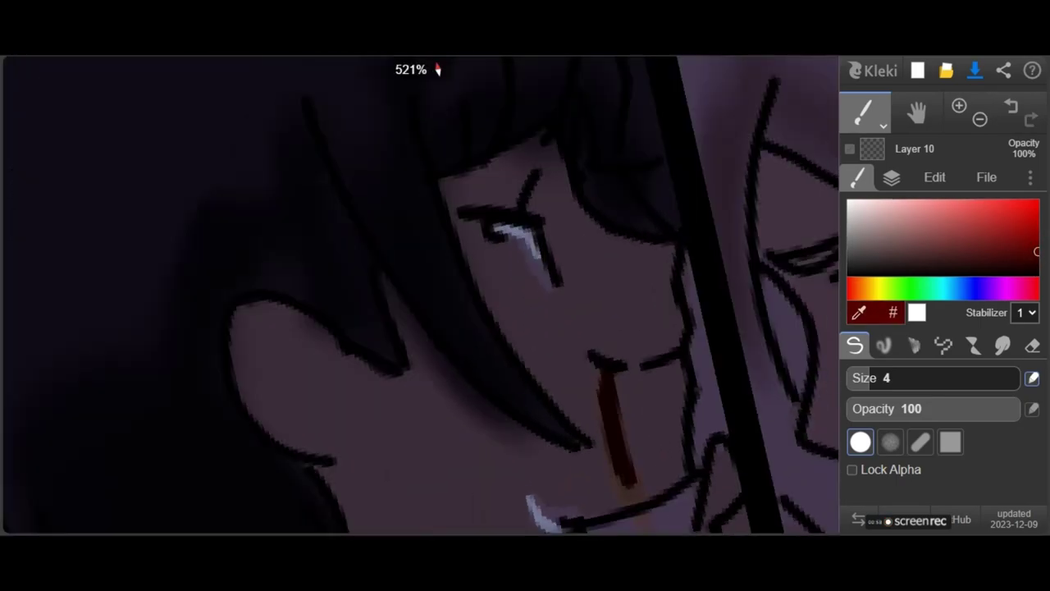
{"action": "key", "text": "ctrl+z"}
Undo the added multiply layer and all trickle edits on Layers 7 and 8.
{"action": "left_click", "coordinate": [891, 177]}
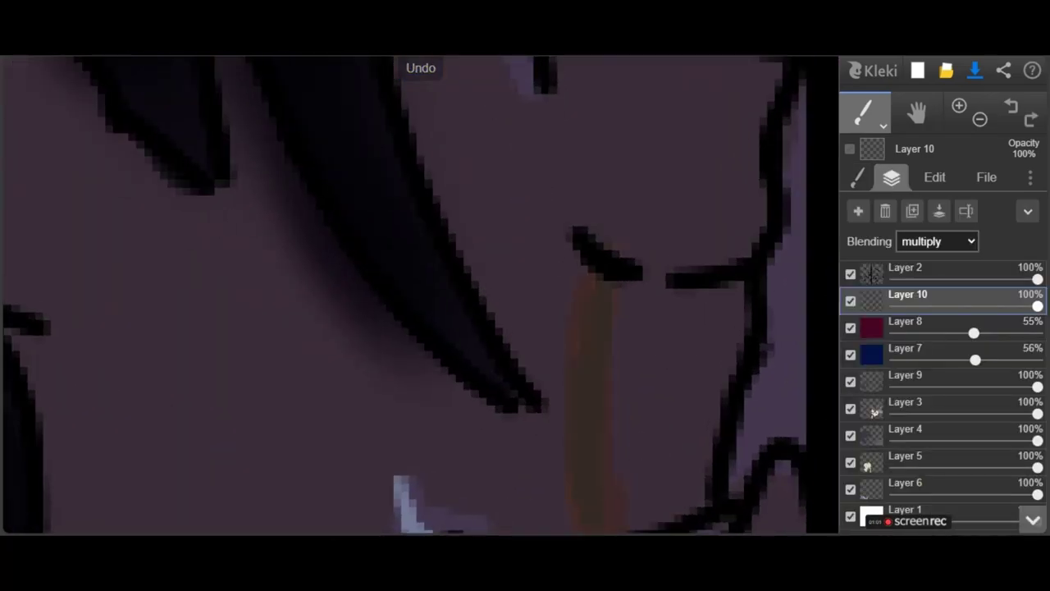
{"action": "key", "text": "ctrl+z"}
{"action": "key", "text": "ctrl+z"}
{"action": "key", "text": "ctrl+z"}
{"action": "key", "text": "ctrl+z"}
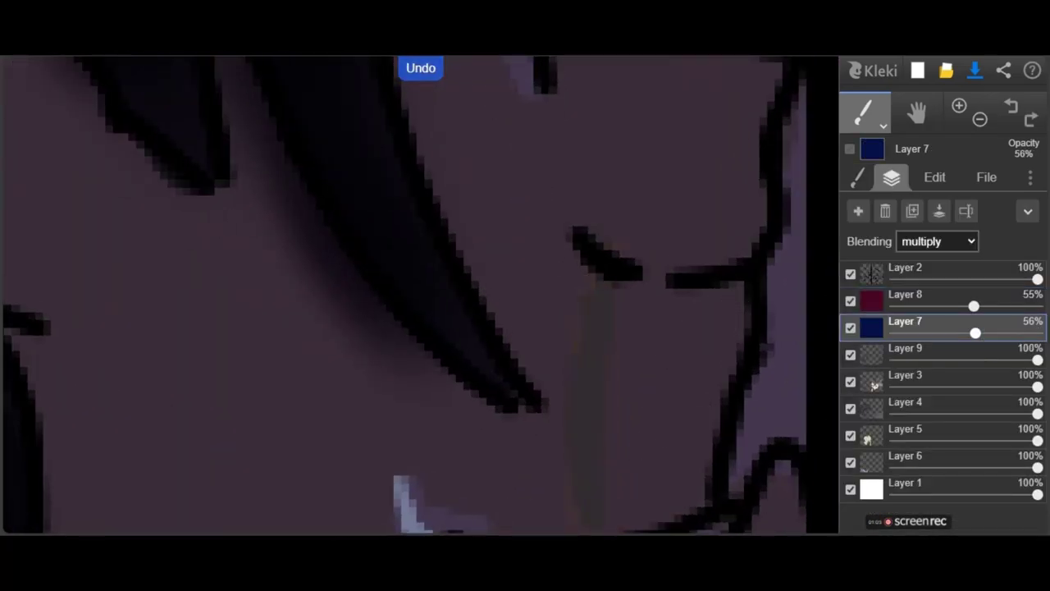
{"action": "key", "text": "ctrl+z"}
{"action": "key", "text": "ctrl+z"}
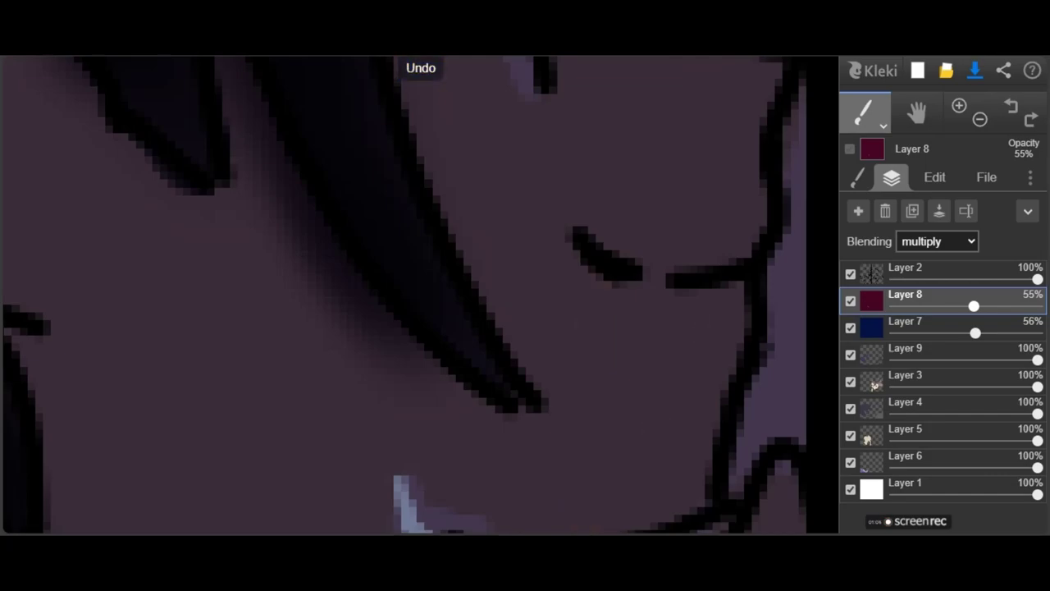
Add a multiply layer above Layer 8 and paint a short dark red trickle below the left character's mouth.
{"action": "left_click", "coordinate": [938, 241]}
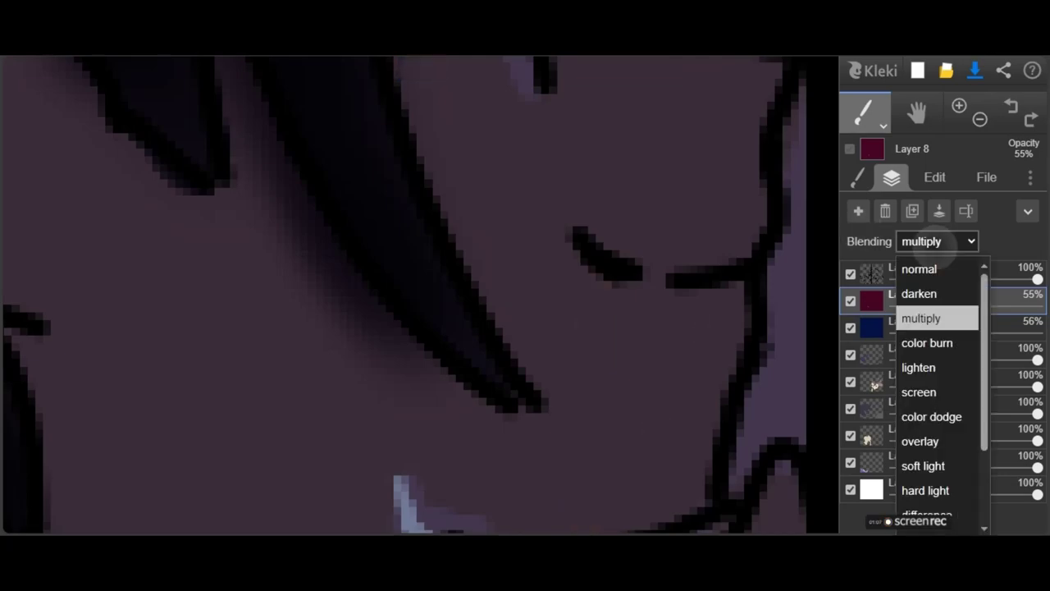
{"action": "left_click", "coordinate": [858, 210]}
{"action": "left_click", "coordinate": [938, 240]}
{"action": "left_click", "coordinate": [921, 317]}
{"action": "mouse_move", "coordinate": [594, 274]}
{"action": "left_mouse_down"}
{"action": "mouse_move", "coordinate": [607, 321]}
{"action": "mouse_move", "coordinate": [628, 284]}
{"action": "left_mouse_up"}
{"action": "scroll", "coordinate": [421, 295], "scroll_direction": "down", "scroll_amount": 2}
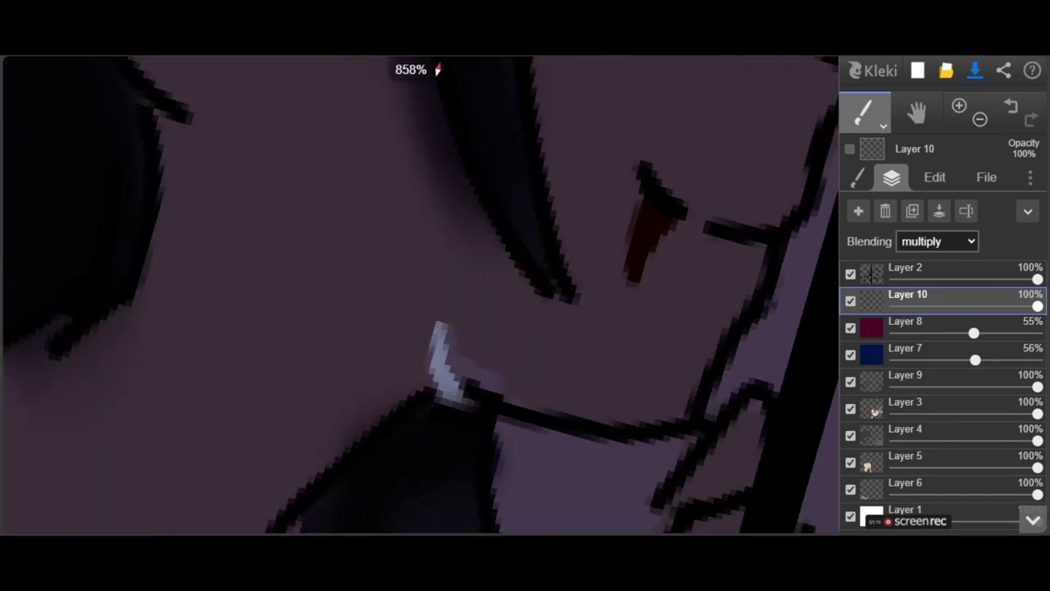
Lengthen the dark red mouth trickle on Layer 10, extending it along the lips and adding a drip under the chin.
{"action": "left_click", "coordinate": [857, 177]}
{"action": "left_click_drag", "start_coordinate": [635, 281], "coordinate": [610, 358]}
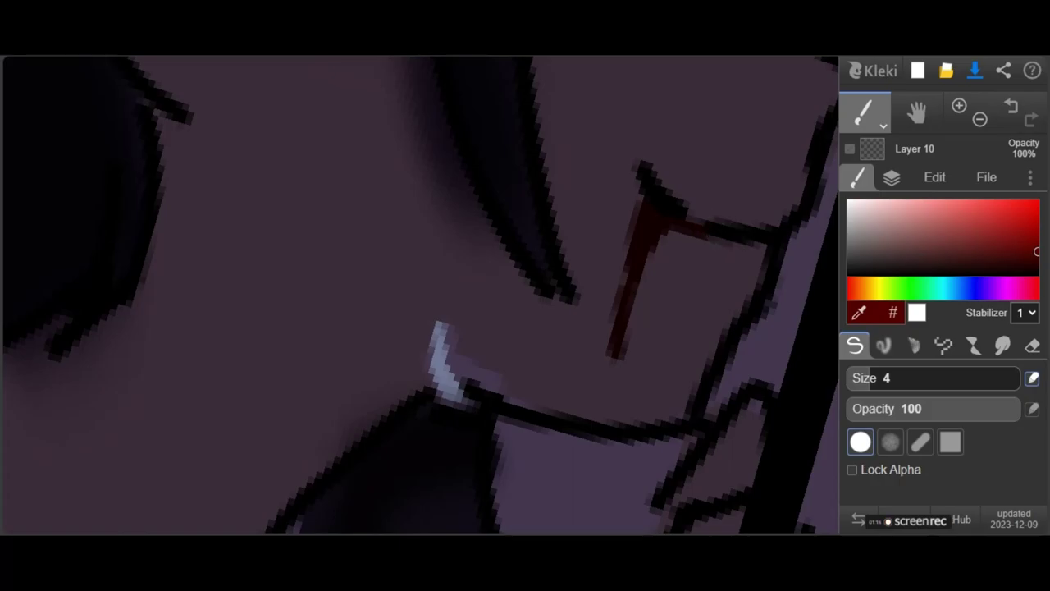
{"action": "scroll", "coordinate": [460, 361], "scroll_direction": "down", "scroll_amount": 3}
{"action": "scroll", "coordinate": [460, 361], "scroll_direction": "up", "scroll_amount": 3}
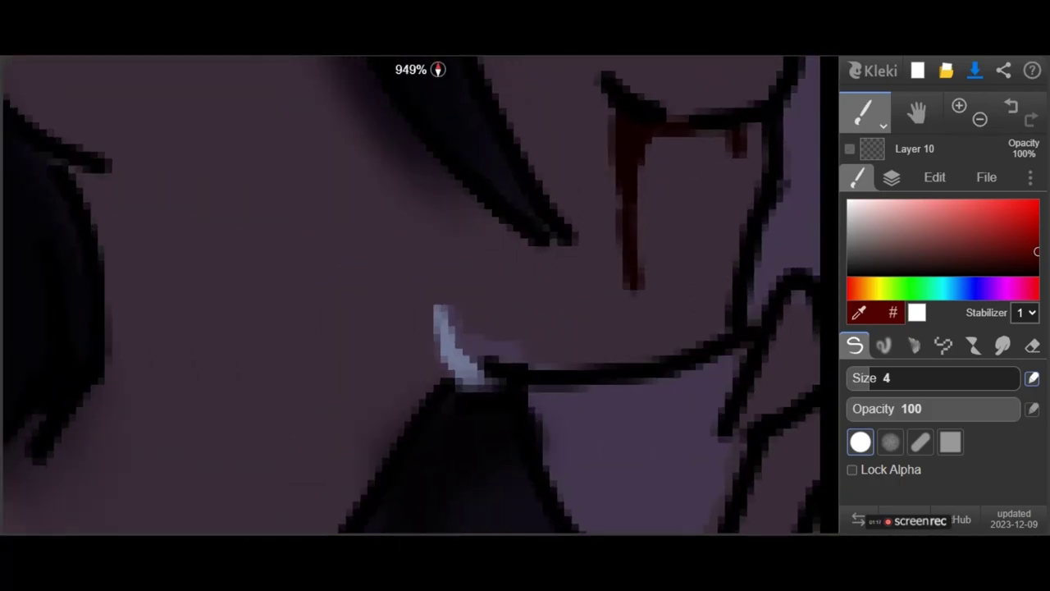
{"action": "left_click_drag", "start_coordinate": [595, 387], "coordinate": [659, 377]}
{"action": "scroll", "coordinate": [626, 378], "scroll_direction": "down", "scroll_amount": 6}
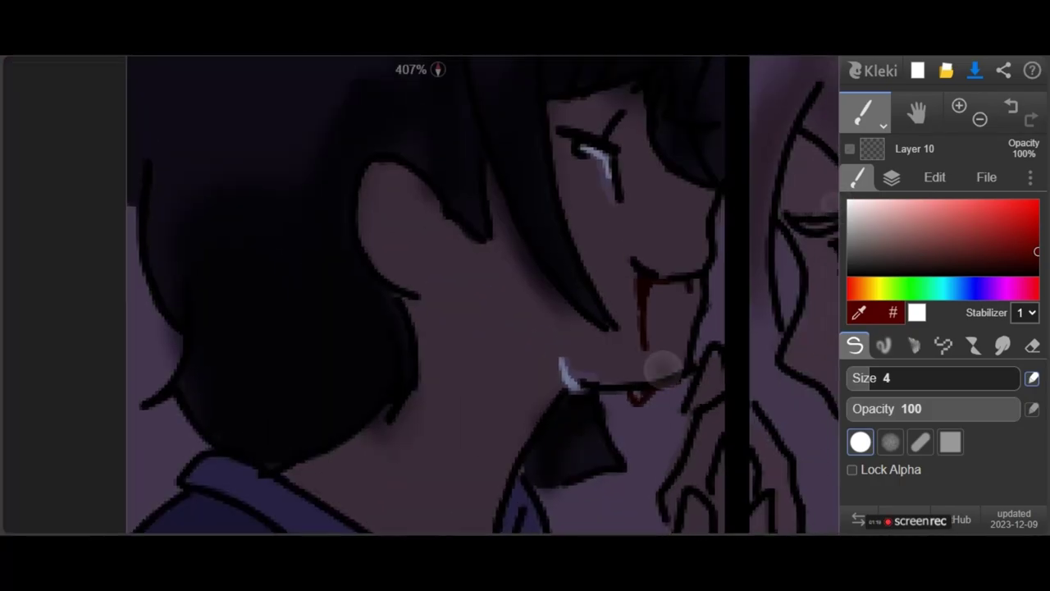
{"action": "scroll", "coordinate": [672, 259], "scroll_direction": "up", "scroll_amount": 3}
{"action": "key", "text": "Delete"}
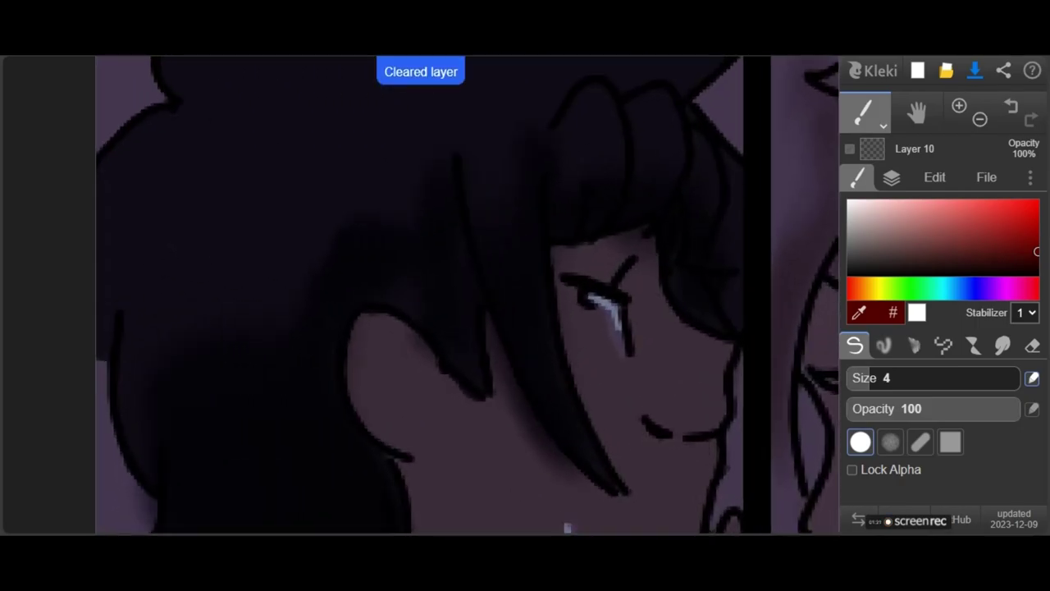
{"action": "left_click", "coordinate": [1012, 106]}
Paint dark red stains on the left character's raised fingers beside the black divider at brush size 4.
{"action": "scroll", "coordinate": [673, 299], "scroll_direction": "down", "scroll_amount": 3}
{"action": "scroll", "coordinate": [686, 376], "scroll_direction": "up", "scroll_amount": 4}
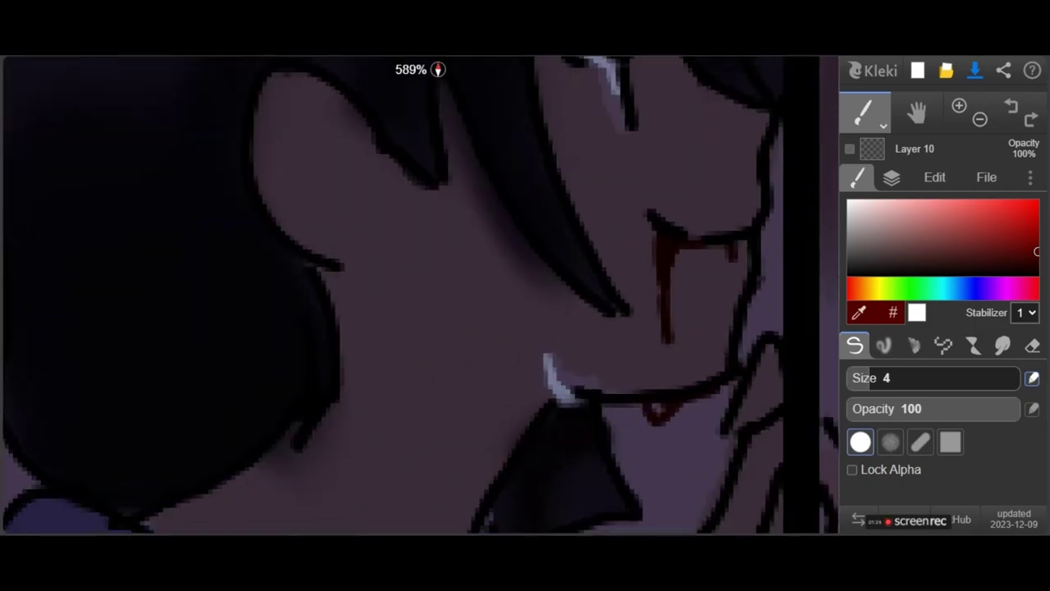
{"action": "scroll", "coordinate": [574, 329], "scroll_direction": "down", "scroll_amount": 1}
{"action": "scroll", "coordinate": [672, 345], "scroll_direction": "up", "scroll_amount": 3}
{"action": "scroll", "coordinate": [611, 347], "scroll_direction": "down", "scroll_amount": 2}
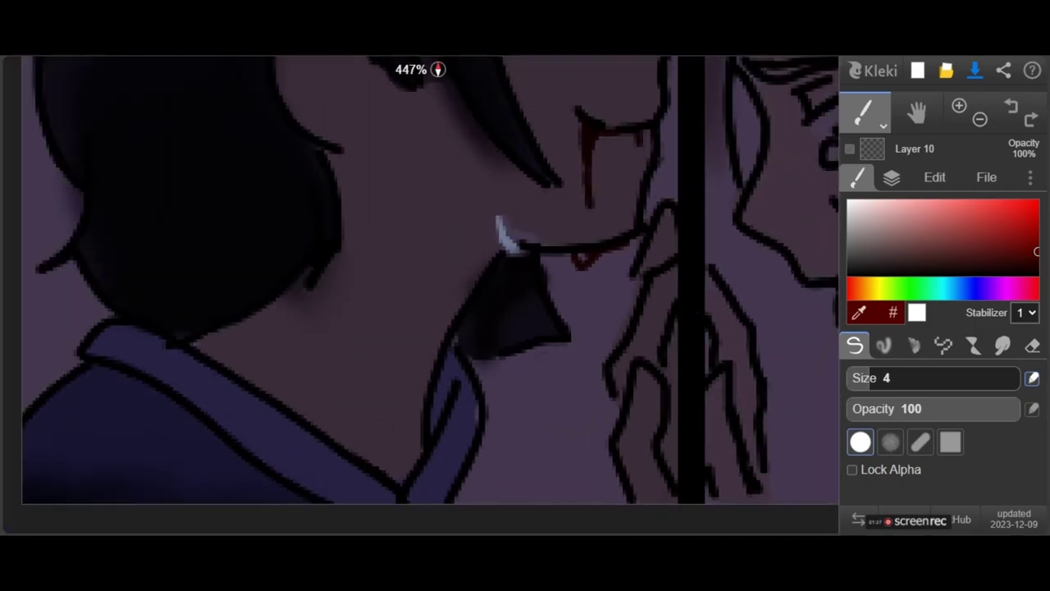
{"action": "mouse_move", "coordinate": [640, 384]}
{"action": "left_mouse_down"}
{"action": "mouse_move", "coordinate": [666, 501]}
{"action": "mouse_move", "coordinate": [676, 361]}
{"action": "left_mouse_up"}
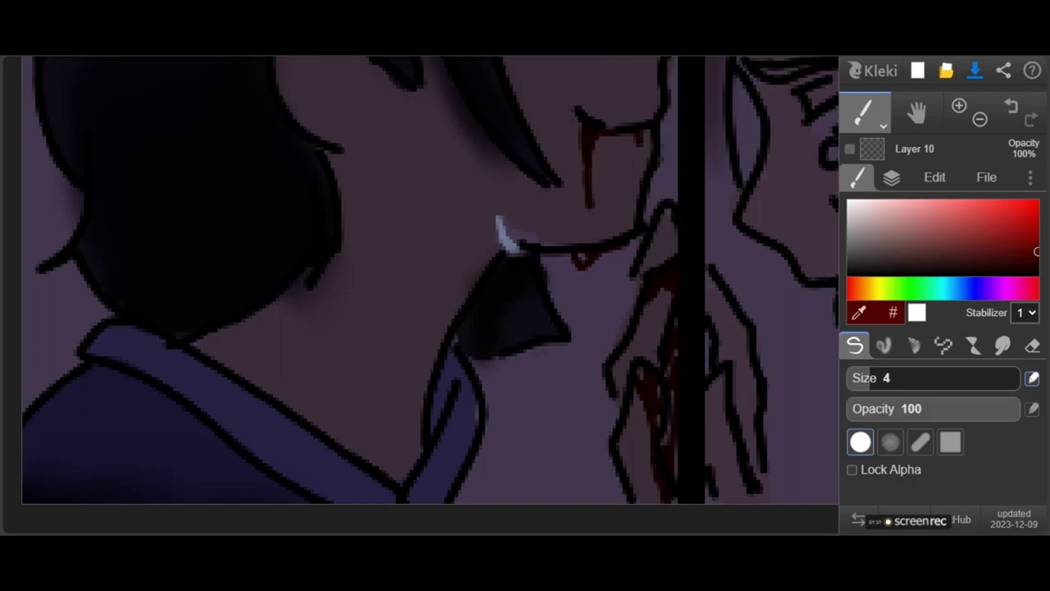
Smudge the dark red on the fingers, chin and mouth at size 70 and opacity 17 to soften it.
{"action": "left_click", "coordinate": [1003, 345]}
{"action": "left_click_drag", "start_coordinate": [1000, 408], "coordinate": [893, 408]}
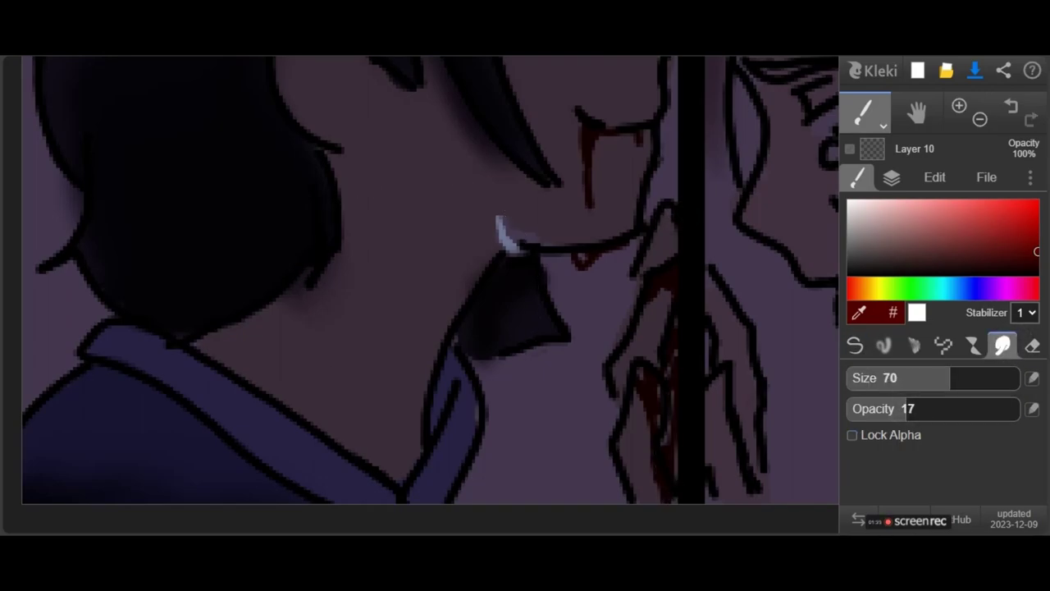
{"action": "left_click_drag", "start_coordinate": [670, 293], "coordinate": [664, 316]}
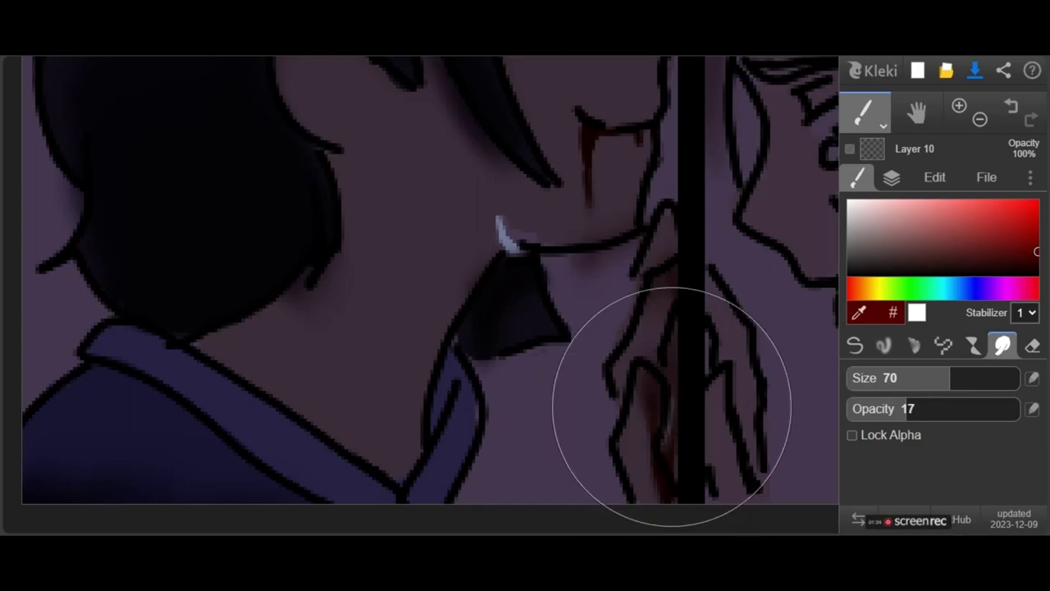
{"action": "scroll", "coordinate": [666, 438], "scroll_direction": "down", "scroll_amount": 3}
{"action": "scroll", "coordinate": [640, 246], "scroll_direction": "up", "scroll_amount": 3}
{"action": "mouse_move", "coordinate": [622, 379]}
{"action": "left_mouse_down"}
{"action": "mouse_move", "coordinate": [624, 335]}
{"action": "mouse_move", "coordinate": [715, 361]}
{"action": "mouse_move", "coordinate": [715, 397]}
{"action": "left_mouse_up"}
{"action": "left_click", "coordinate": [643, 359]}
Repaint crisp dark red drips over the softened areas below the mouth and along the chin at pen size 4.
{"action": "left_click", "coordinate": [855, 345]}
{"action": "scroll", "coordinate": [581, 331], "scroll_direction": "up", "scroll_amount": 1}
{"action": "scroll", "coordinate": [607, 361], "scroll_direction": "up", "scroll_amount": 3}
{"action": "scroll", "coordinate": [624, 344], "scroll_direction": "down", "scroll_amount": 3}
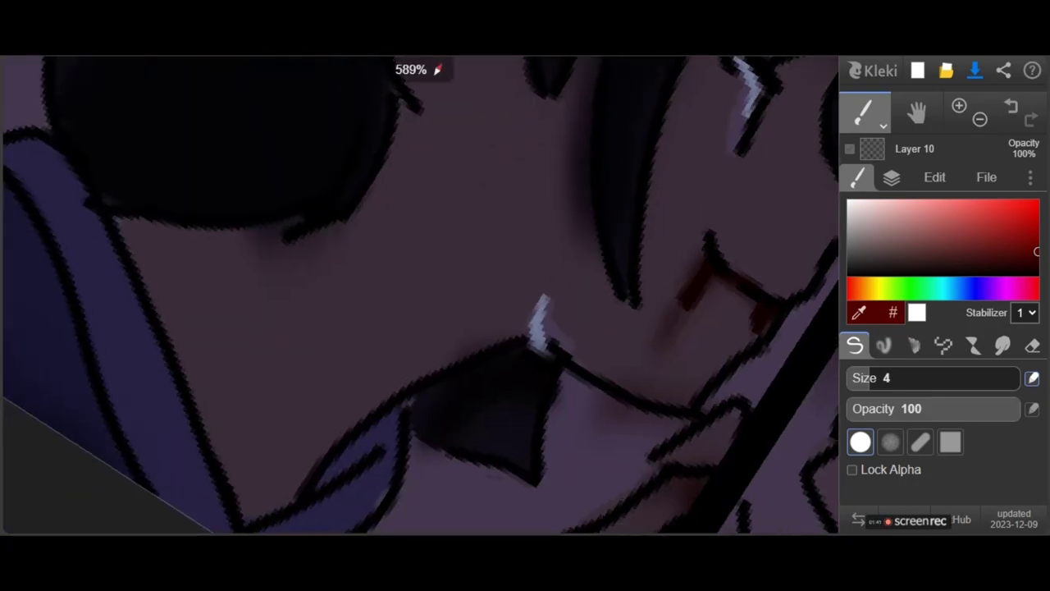
{"action": "scroll", "coordinate": [689, 316], "scroll_direction": "up", "scroll_amount": 3}
{"action": "left_click_drag", "start_coordinate": [674, 332], "coordinate": [651, 368]}
{"action": "scroll", "coordinate": [694, 311], "scroll_direction": "down", "scroll_amount": 2}
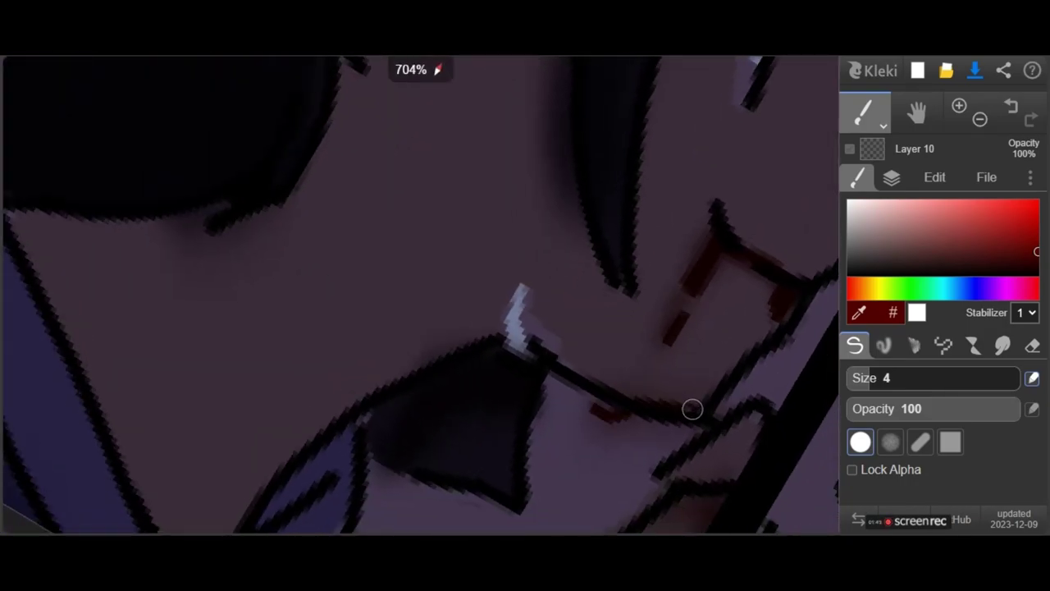
{"action": "scroll", "coordinate": [690, 407], "scroll_direction": "down", "scroll_amount": 5}
{"action": "scroll", "coordinate": [713, 362], "scroll_direction": "down", "scroll_amount": 6}
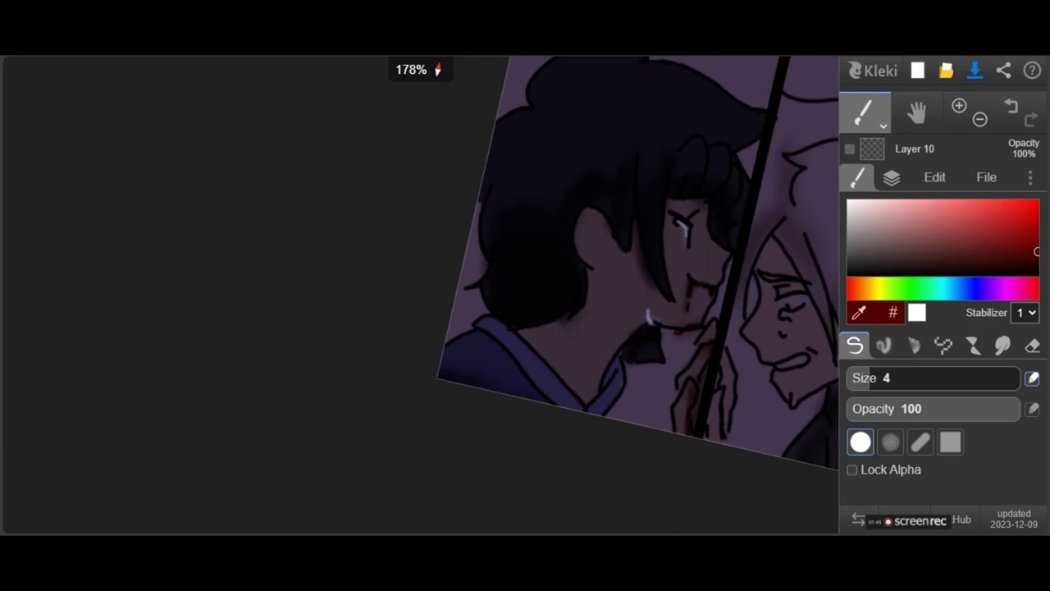
Paint thin dark red trickles from the left character's hairline past the eye, down the cheek and across the nose.
{"action": "scroll", "coordinate": [691, 368], "scroll_direction": "up", "scroll_amount": 4}
{"action": "scroll", "coordinate": [420, 294], "scroll_direction": "up", "scroll_amount": 3}
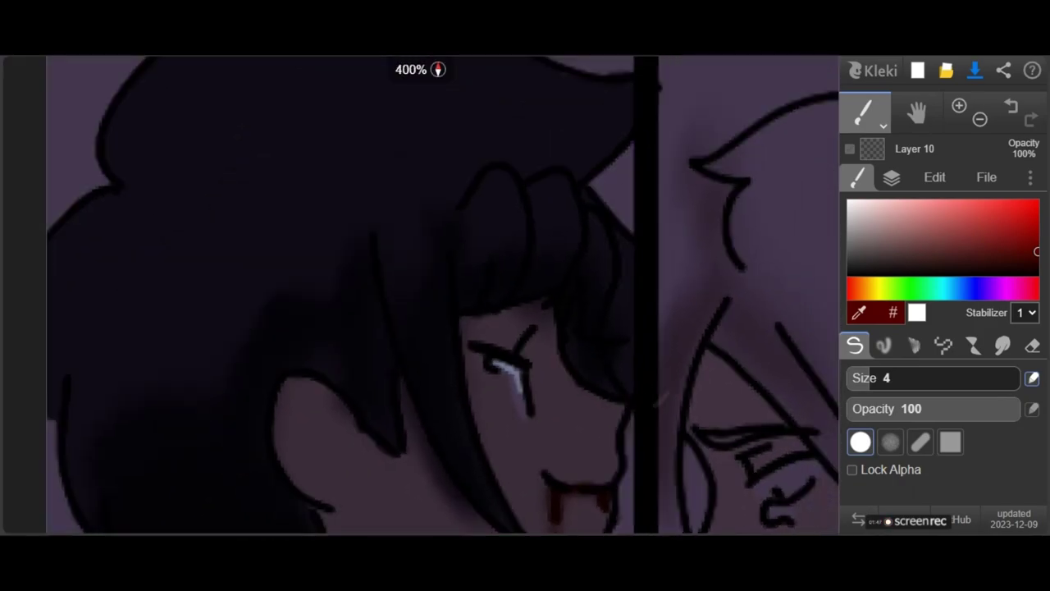
{"action": "scroll", "coordinate": [420, 295], "scroll_direction": "down", "scroll_amount": 4}
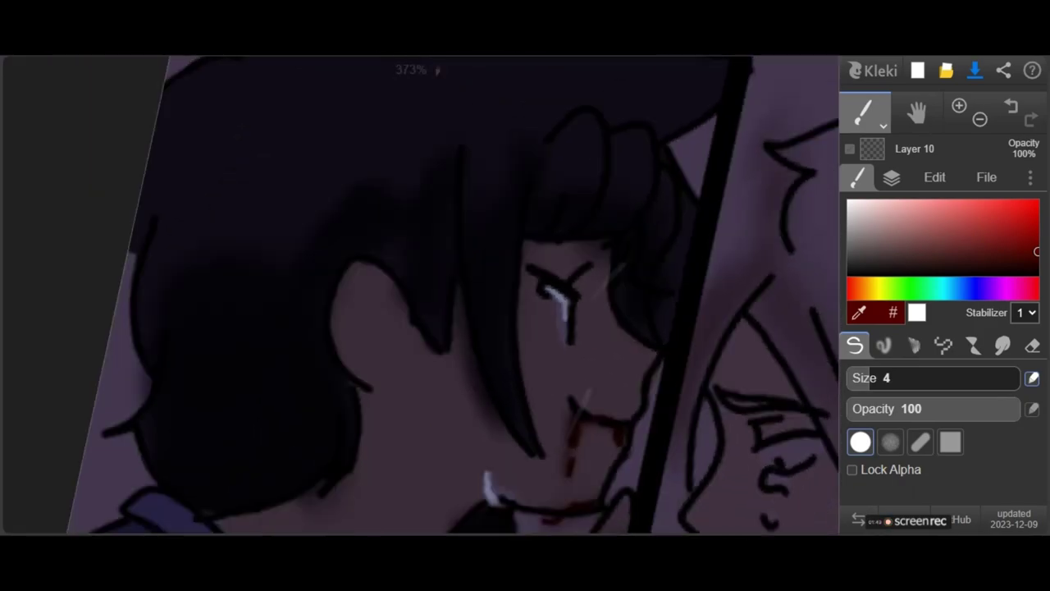
{"action": "scroll", "coordinate": [525, 328], "scroll_direction": "up", "scroll_amount": 5}
{"action": "scroll", "coordinate": [526, 328], "scroll_direction": "down", "scroll_amount": 2}
{"action": "scroll", "coordinate": [420, 294], "scroll_direction": "up", "scroll_amount": 3}
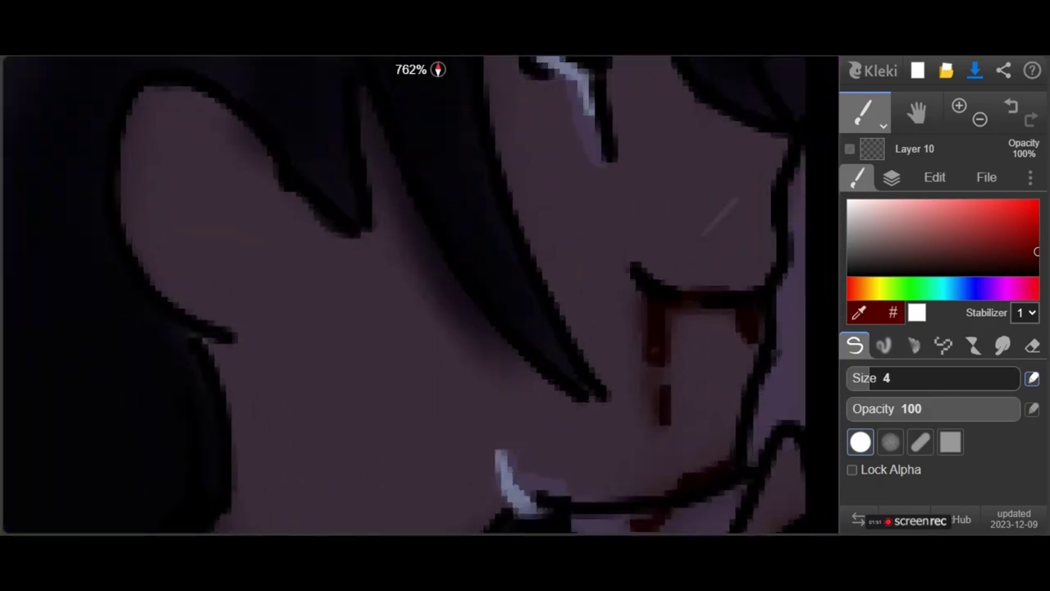
{"action": "scroll", "coordinate": [420, 294], "scroll_direction": "down", "scroll_amount": 4}
{"action": "scroll", "coordinate": [420, 295], "scroll_direction": "up", "scroll_amount": 1}
{"action": "scroll", "coordinate": [659, 301], "scroll_direction": "up", "scroll_amount": 2}
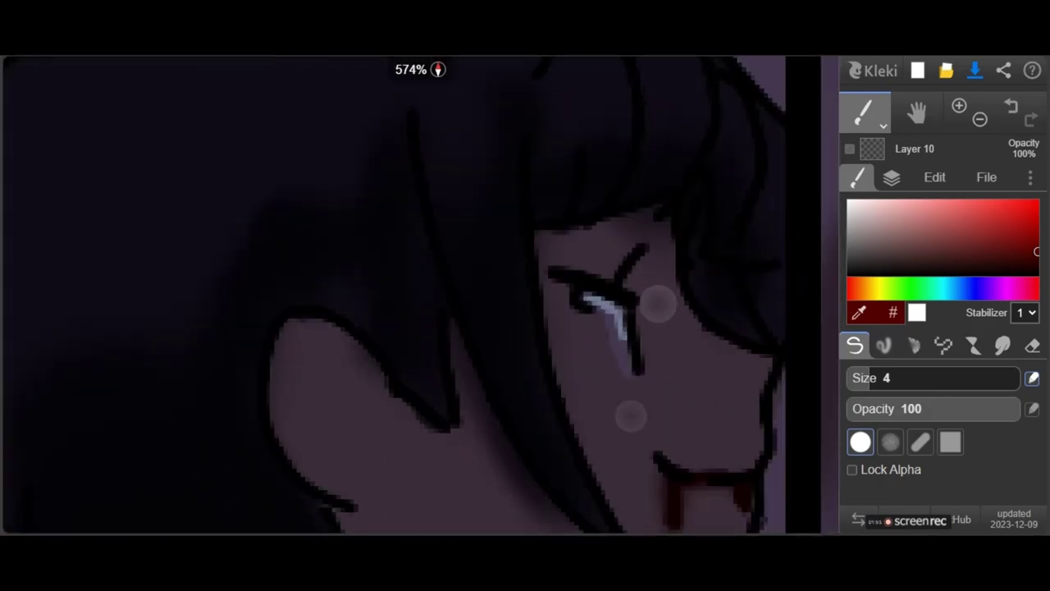
{"action": "left_click_drag", "start_coordinate": [659, 217], "coordinate": [674, 339]}
{"action": "left_click_drag", "start_coordinate": [656, 279], "coordinate": [640, 392]}
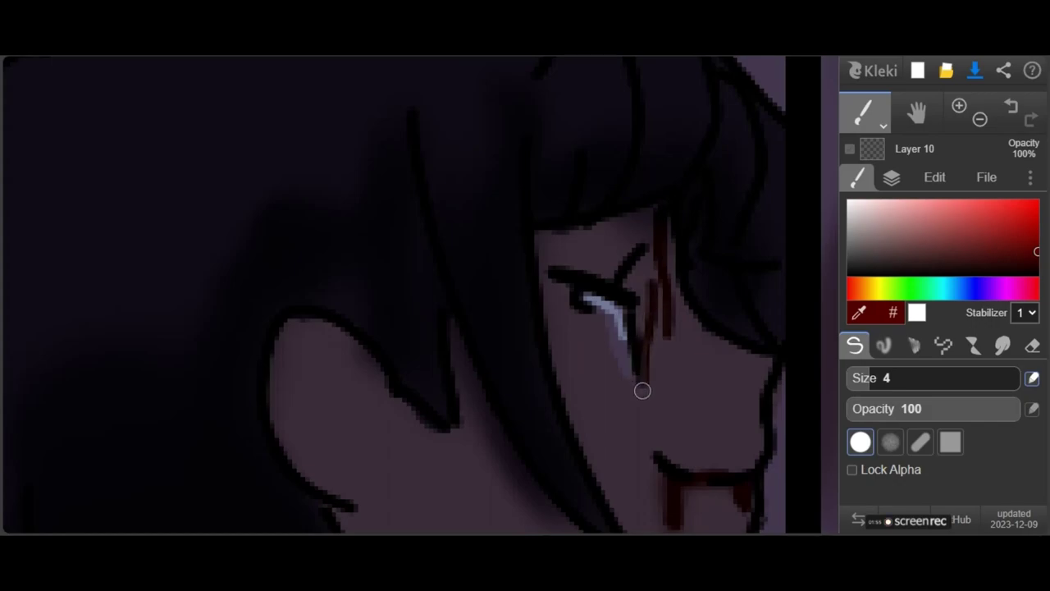
{"action": "left_click_drag", "start_coordinate": [650, 343], "coordinate": [634, 457]}
{"action": "left_click_drag", "start_coordinate": [625, 478], "coordinate": [622, 502]}
{"action": "left_click_drag", "start_coordinate": [674, 294], "coordinate": [688, 361]}
{"action": "scroll", "coordinate": [687, 359], "scroll_direction": "down", "scroll_amount": 2}
{"action": "scroll", "coordinate": [714, 410], "scroll_direction": "up", "scroll_amount": 2}
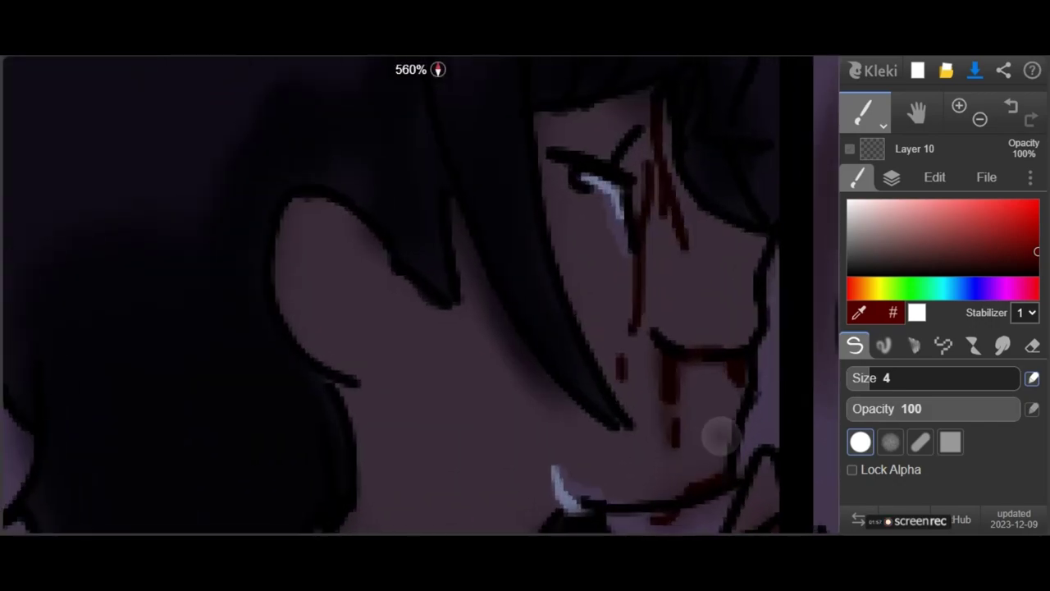
{"action": "left_click_drag", "start_coordinate": [713, 237], "coordinate": [715, 324]}
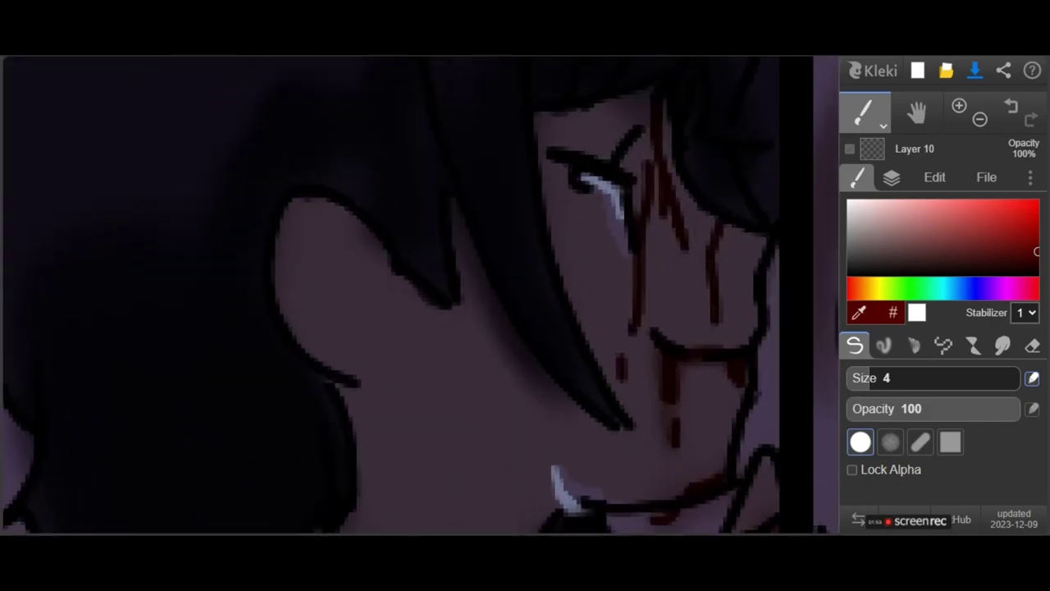
Soften the dark red face trickles with the Smudge tool at size 70 and opacity 17.
{"action": "left_click", "coordinate": [1003, 346]}
{"action": "left_click_drag", "start_coordinate": [667, 206], "coordinate": [665, 209]}
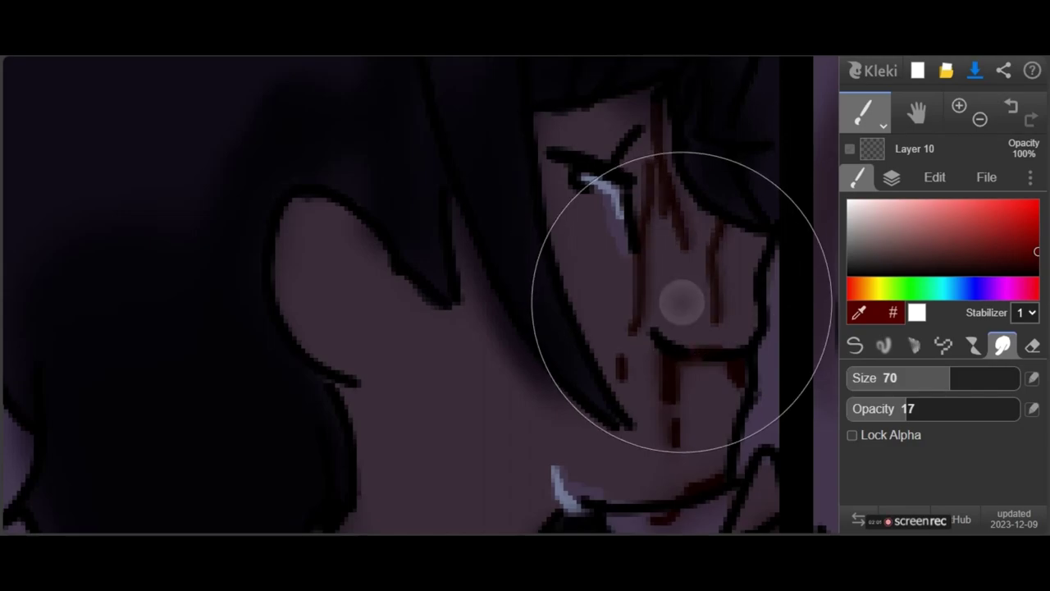
Repaint the dark red blood streaks down the dark-haired character's face with the size 4 pen and soften them with the Blend brush.
{"action": "left_click", "coordinate": [855, 346]}
{"action": "left_click_drag", "start_coordinate": [656, 107], "coordinate": [644, 237]}
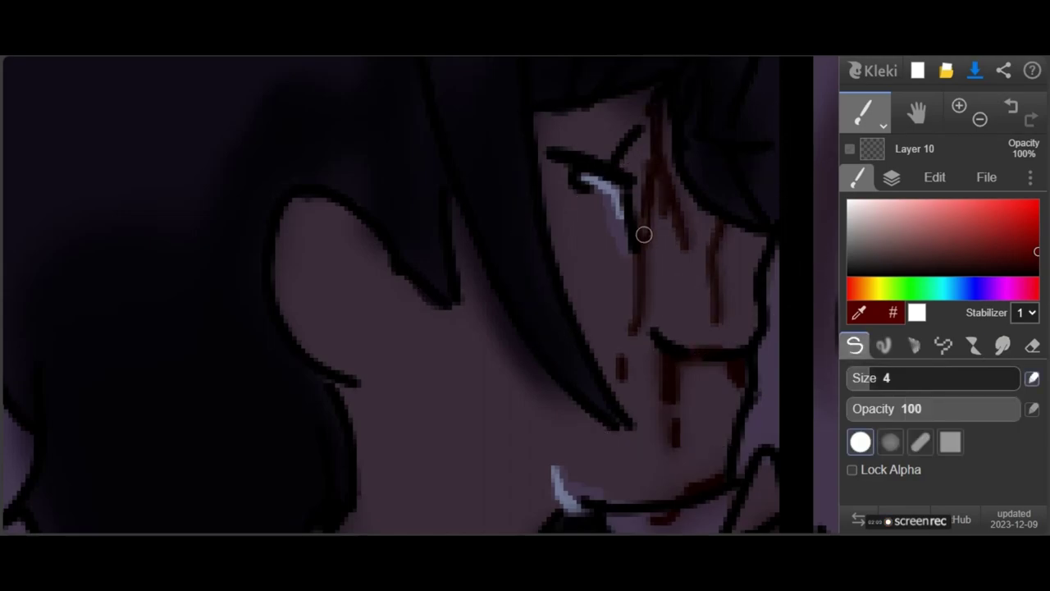
{"action": "left_click_drag", "start_coordinate": [645, 281], "coordinate": [622, 370]}
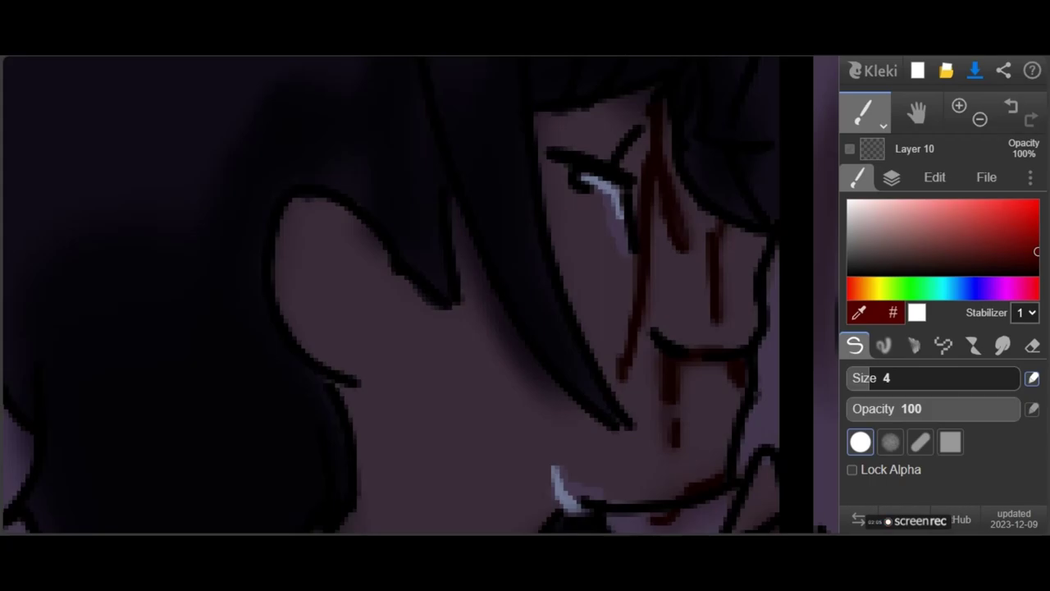
{"action": "left_click", "coordinate": [1003, 345]}
{"action": "left_click", "coordinate": [669, 282]}
{"action": "left_click", "coordinate": [666, 167]}
{"action": "scroll", "coordinate": [719, 243], "scroll_direction": "down", "scroll_amount": 5}
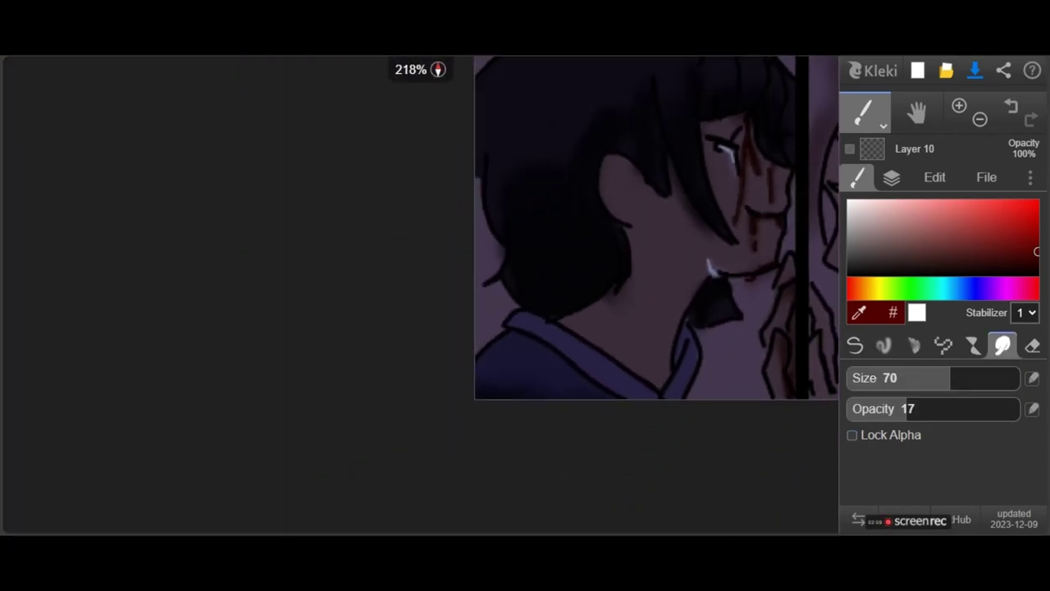
Paint dark red blood drips along and below the dark-haired character's jaw with the size 4 pen.
{"action": "left_click", "coordinate": [855, 345]}
{"action": "scroll", "coordinate": [774, 237], "scroll_direction": "up", "scroll_amount": 6}
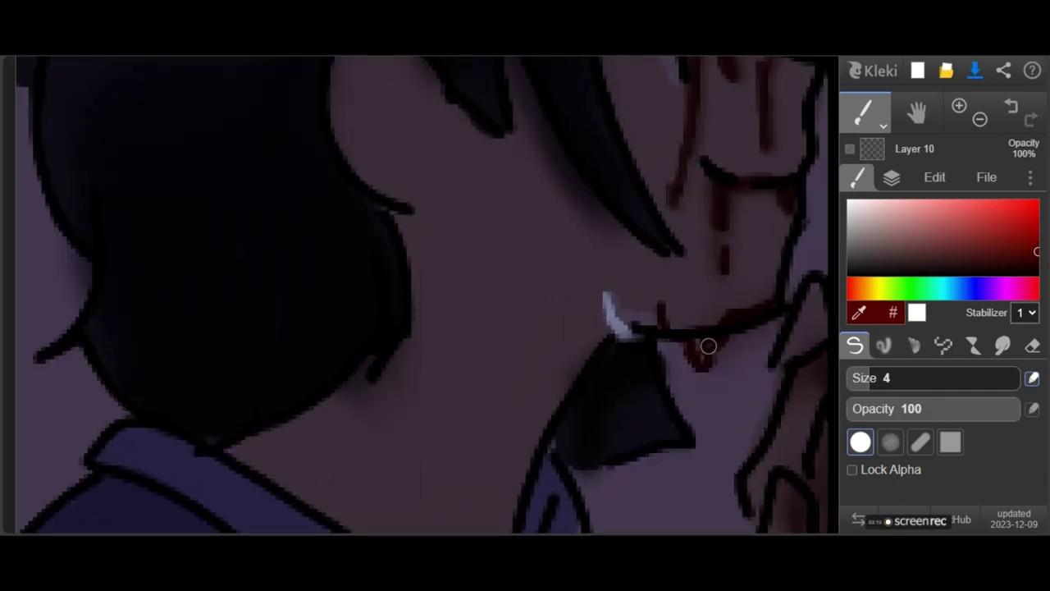
{"action": "scroll", "coordinate": [714, 164], "scroll_direction": "down", "scroll_amount": 5}
{"action": "scroll", "coordinate": [714, 164], "scroll_direction": "up", "scroll_amount": 4}
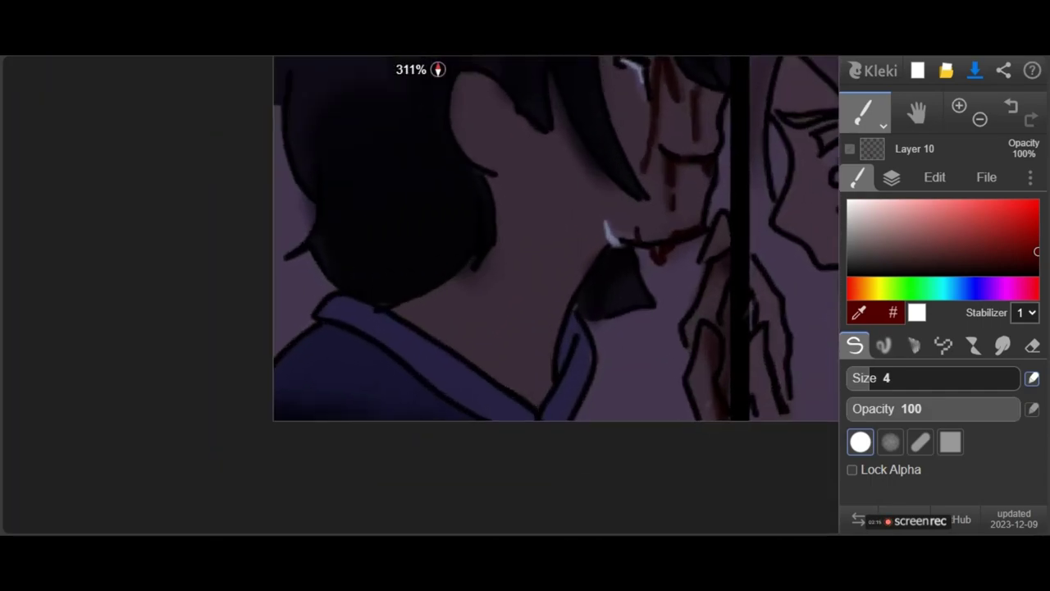
{"action": "scroll", "coordinate": [714, 164], "scroll_direction": "down", "scroll_amount": 2}
{"action": "scroll", "coordinate": [698, 297], "scroll_direction": "up", "scroll_amount": 3}
{"action": "scroll", "coordinate": [697, 297], "scroll_direction": "down", "scroll_amount": 3}
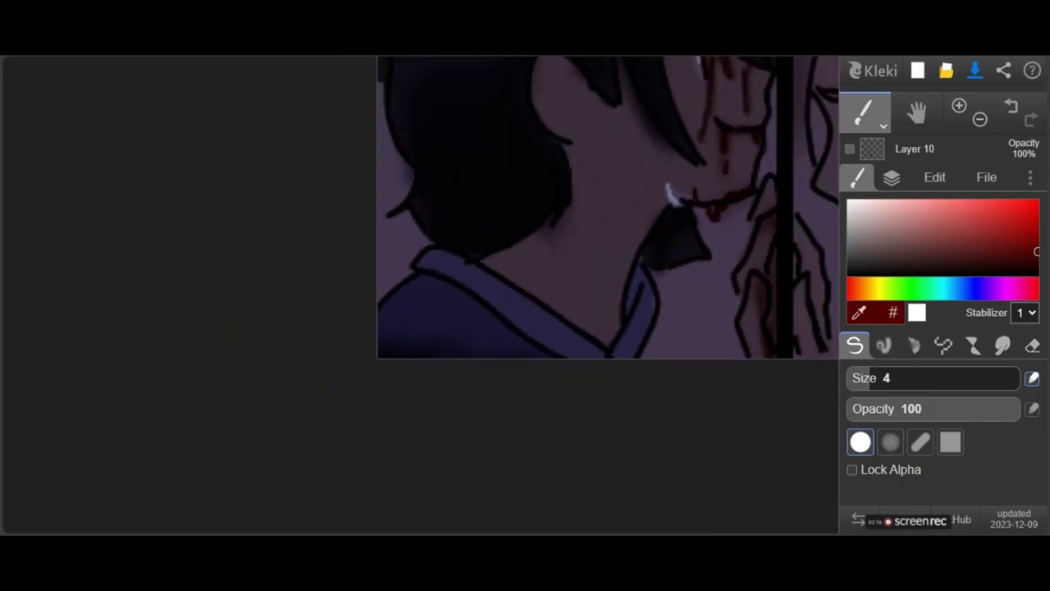
On Layer 2, draw a black outline from the front of the blue collar down to the canvas's lower edge.
{"action": "left_click", "coordinate": [892, 178]}
{"action": "left_click", "coordinate": [927, 273]}
{"action": "left_click", "coordinate": [858, 178]}
{"action": "left_click", "coordinate": [1027, 257]}
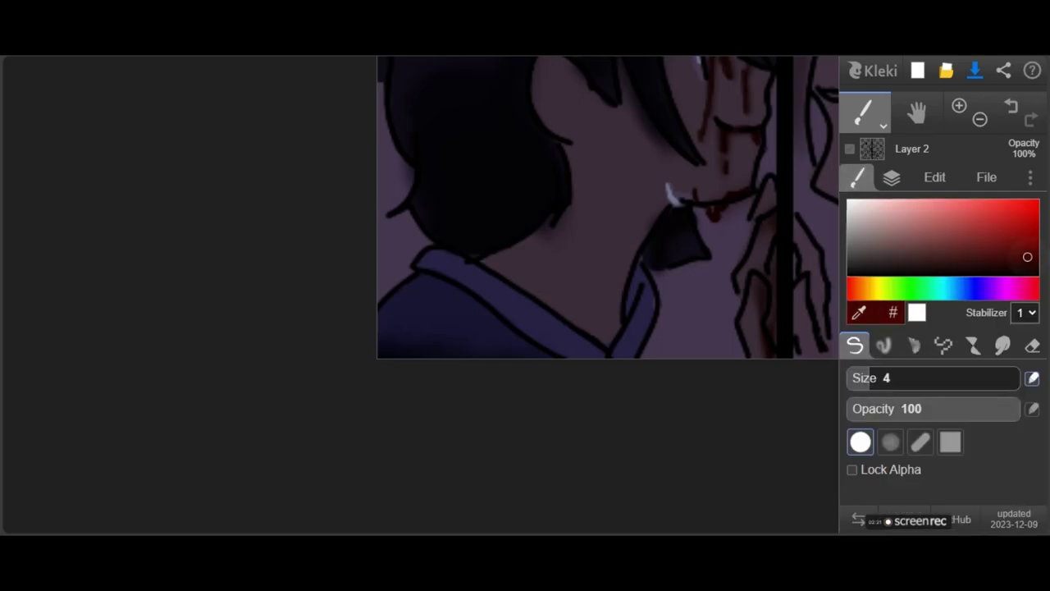
{"action": "left_click_drag", "start_coordinate": [1026, 257], "coordinate": [1026, 276]}
{"action": "scroll", "coordinate": [704, 297], "scroll_direction": "up", "scroll_amount": 4}
{"action": "left_click_drag", "start_coordinate": [604, 331], "coordinate": [622, 434]}
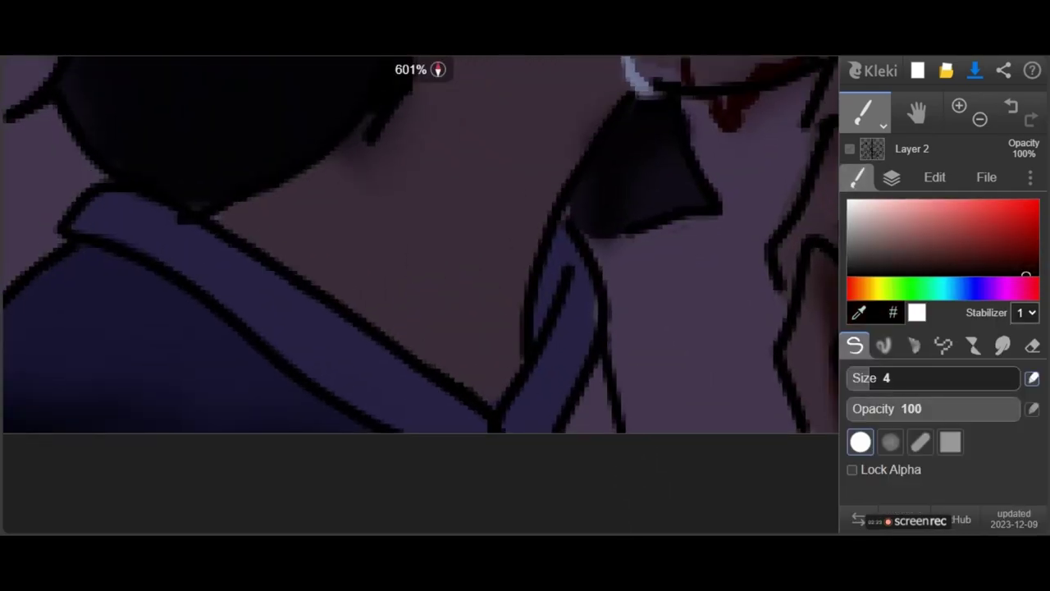
{"action": "scroll", "coordinate": [645, 352], "scroll_direction": "down", "scroll_amount": 2}
Move Layer 5 above Layer 4 and make Layer 6 the active layer.
{"action": "left_click", "coordinate": [892, 177]}
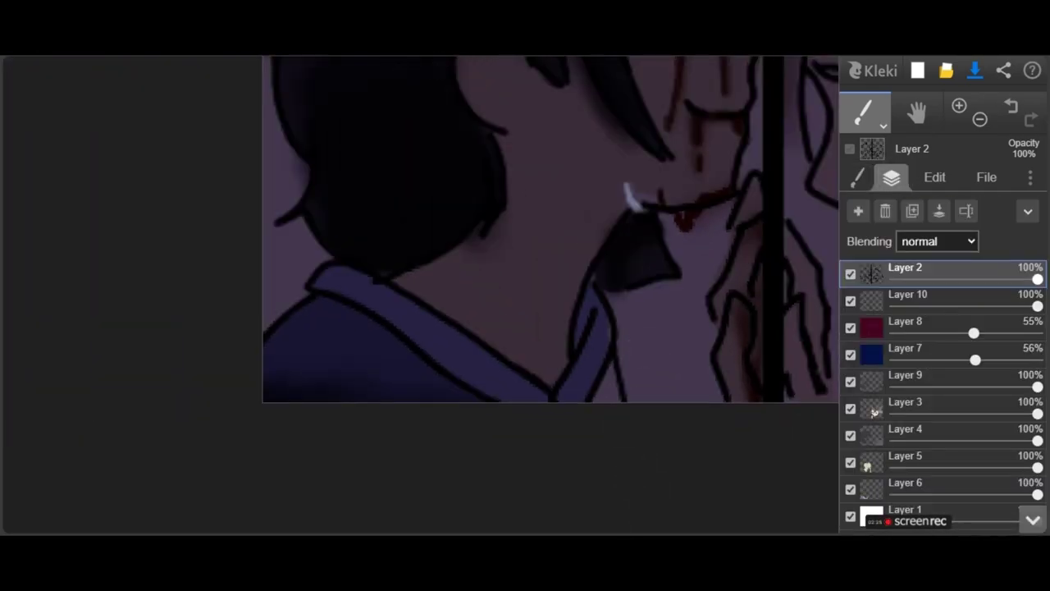
{"action": "left_click_drag", "start_coordinate": [905, 462], "coordinate": [905, 432]}
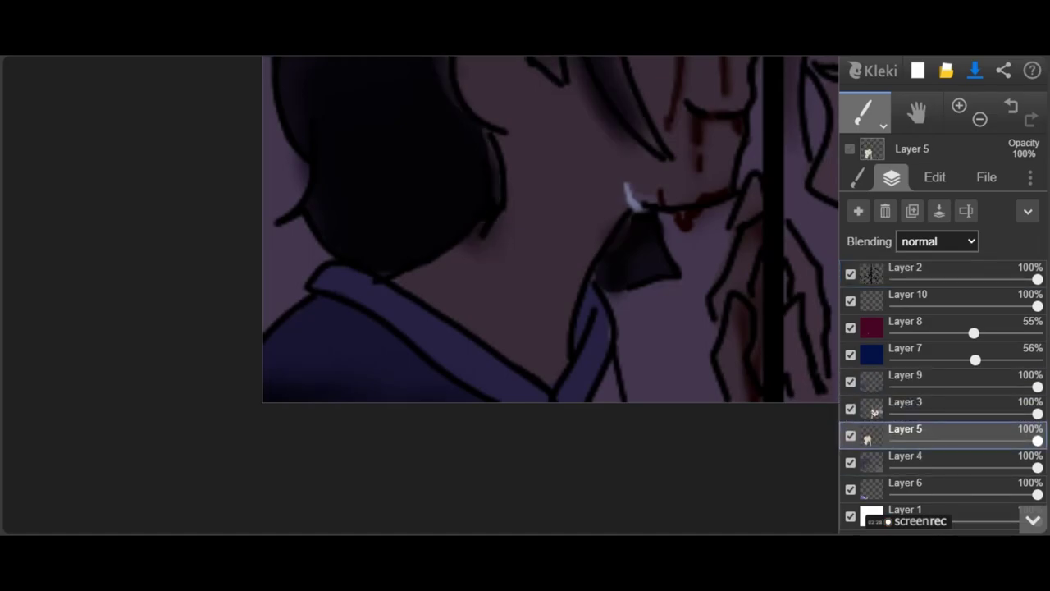
{"action": "mouse_move", "coordinate": [905, 485]}
{"action": "left_mouse_down"}
{"action": "mouse_move", "coordinate": [905, 446]}
{"action": "mouse_move", "coordinate": [905, 484]}
{"action": "left_mouse_up"}
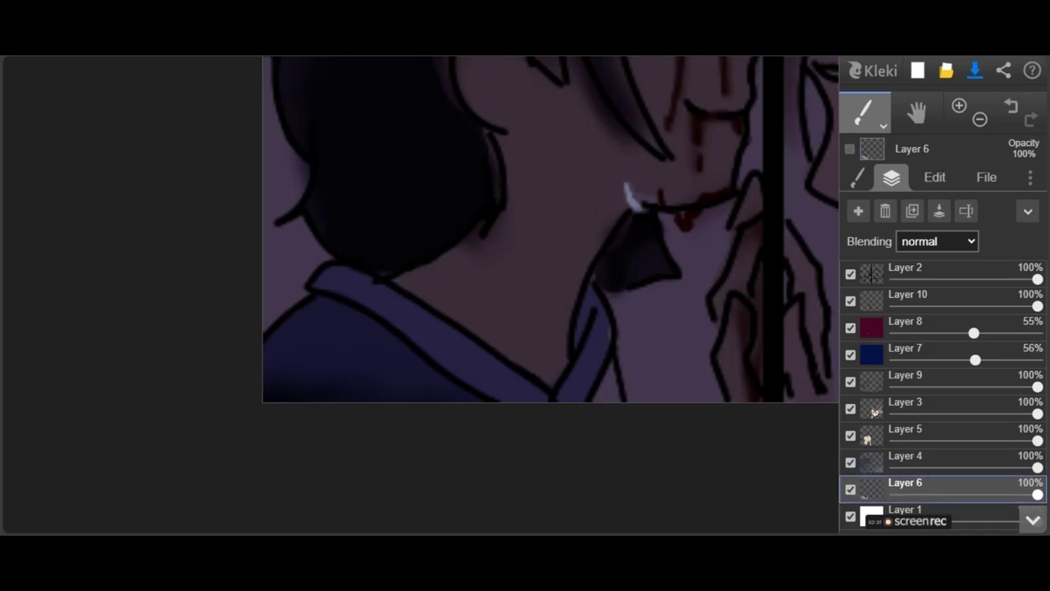
{"action": "left_click", "coordinate": [1043, 530]}
{"action": "mouse_move", "coordinate": [876, 474]}
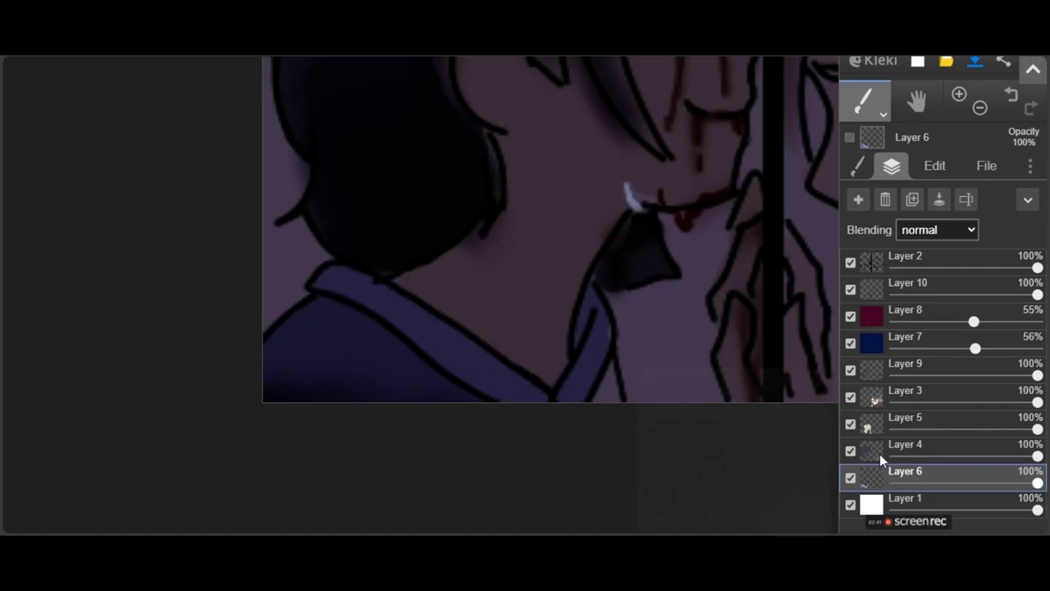
{"action": "left_click", "coordinate": [880, 456]}
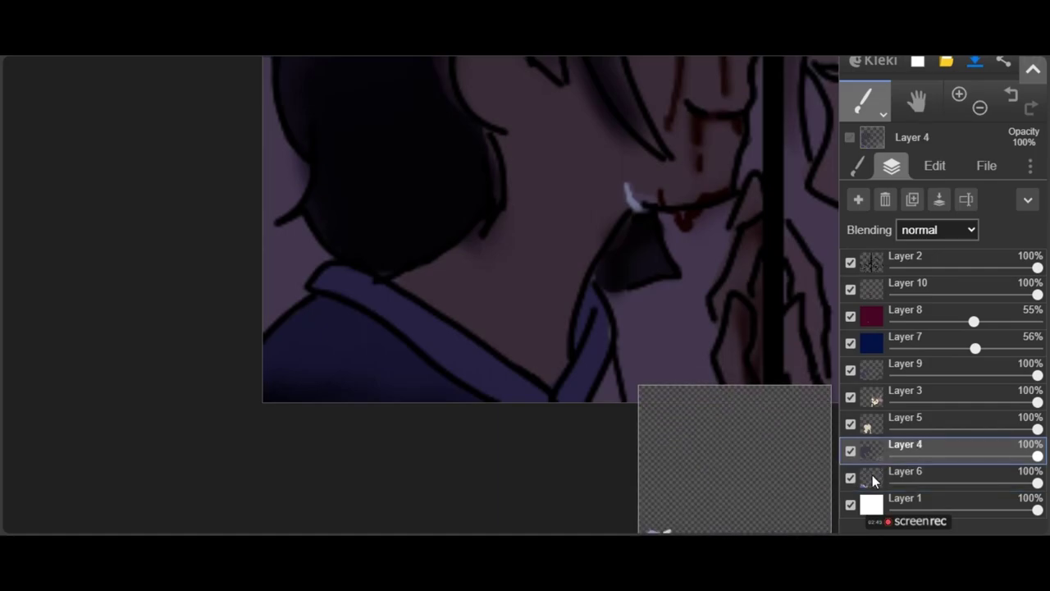
{"action": "left_click", "coordinate": [874, 482]}
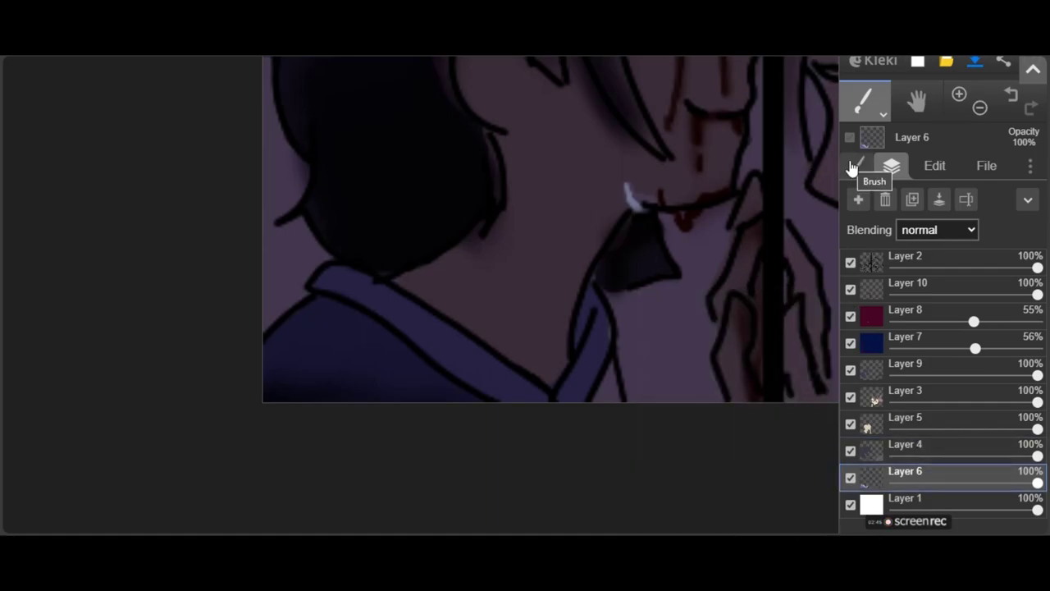
Hide the Layer 8 and Layer 7 colour overlays to reveal the base colours.
{"action": "left_click", "coordinate": [852, 167]}
{"action": "left_click", "coordinate": [892, 177]}
{"action": "left_click", "coordinate": [850, 330]}
{"action": "left_click", "coordinate": [851, 355]}
{"action": "left_click", "coordinate": [851, 354]}
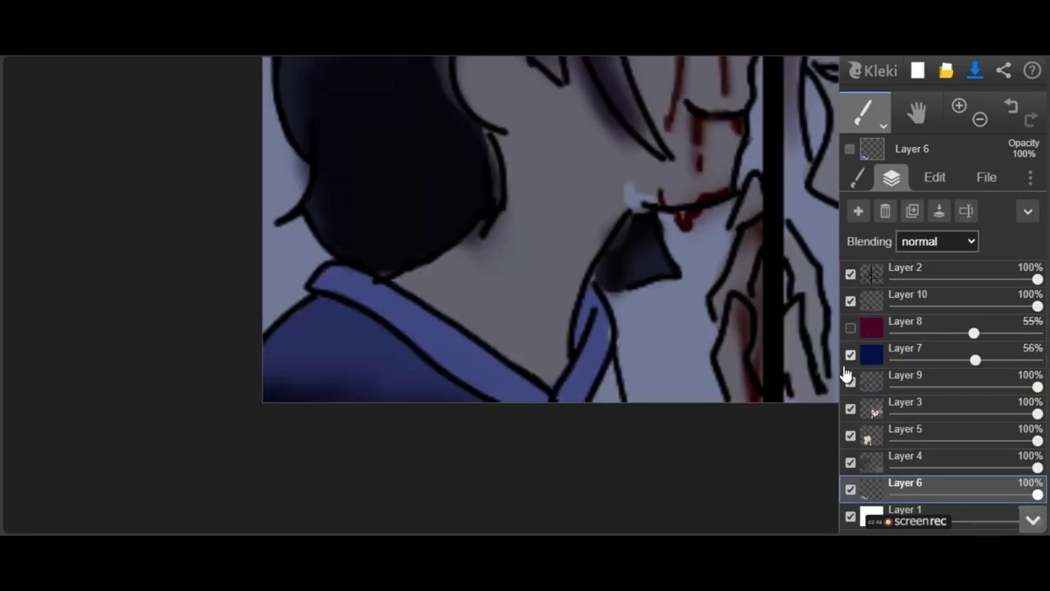
{"action": "left_click", "coordinate": [851, 357]}
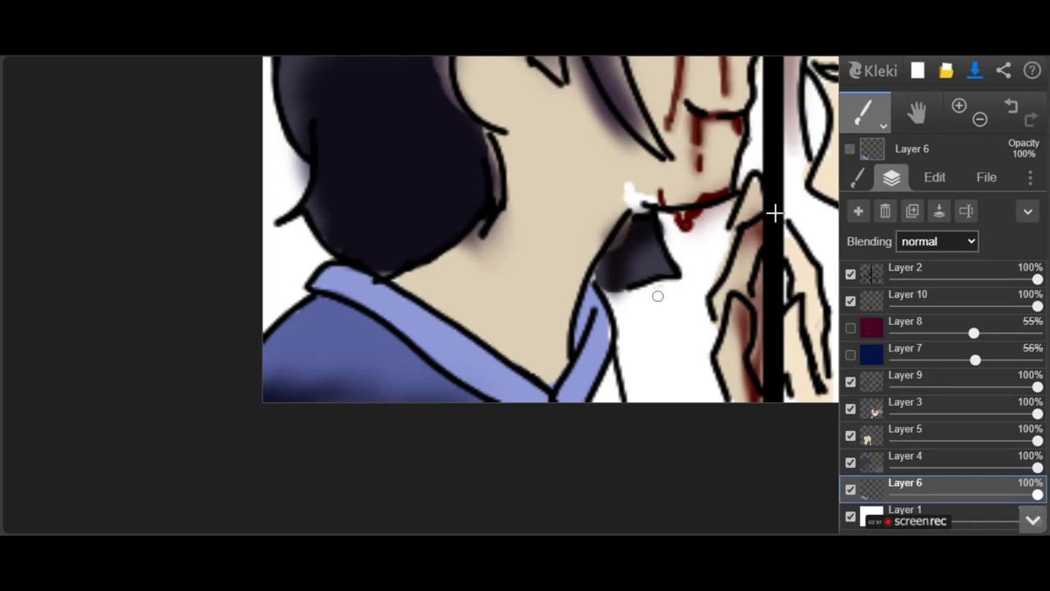
Sample the garment's medium blue and fill the gap between the collar and the new front outline on Layer 6.
{"action": "left_click", "coordinate": [870, 177]}
{"action": "left_click", "coordinate": [858, 312]}
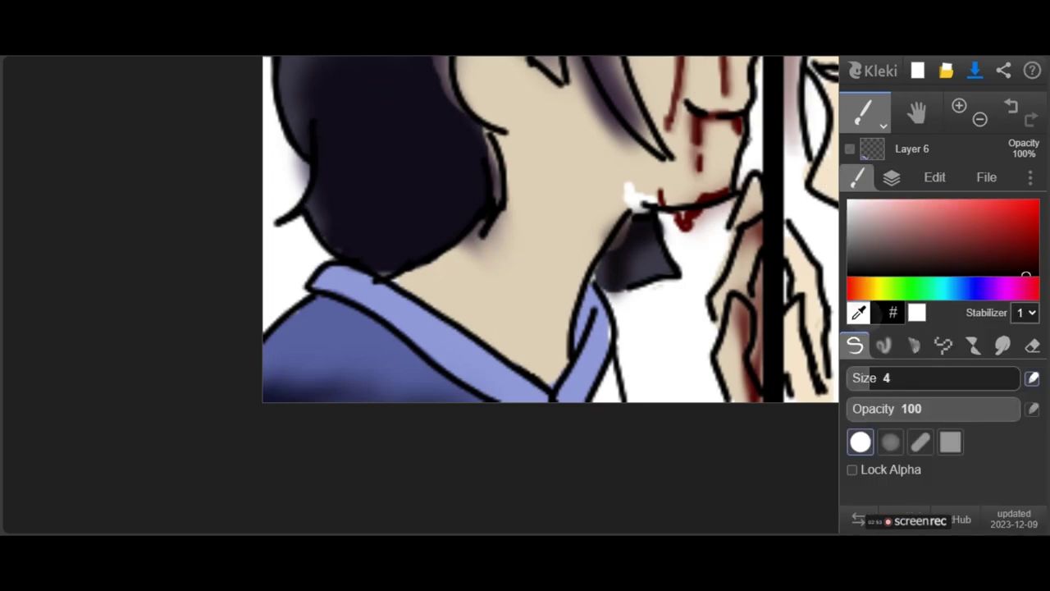
{"action": "left_click", "coordinate": [378, 348]}
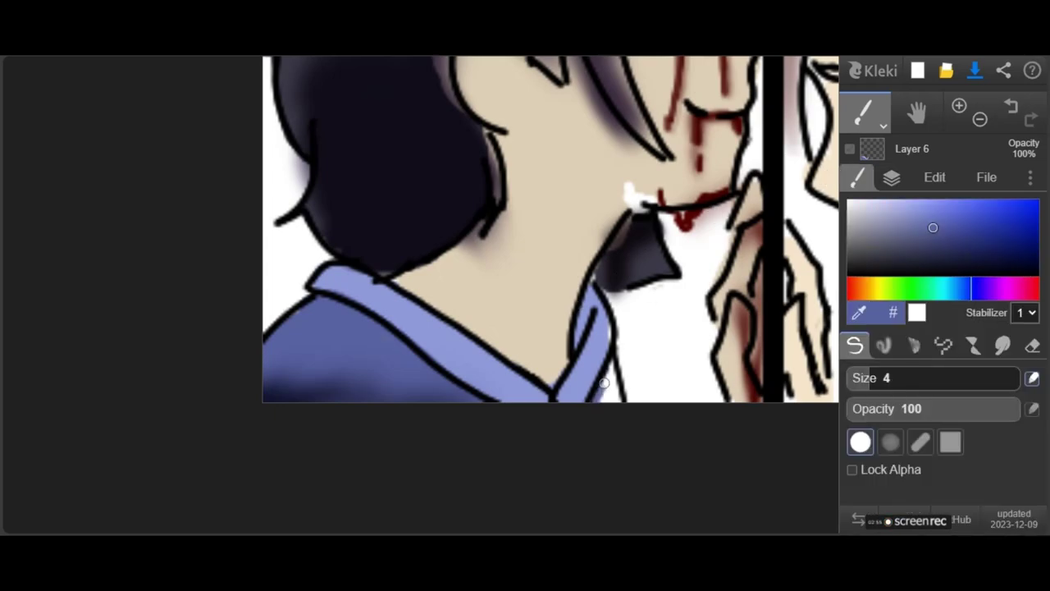
{"action": "left_click_drag", "start_coordinate": [603, 418], "coordinate": [621, 421]}
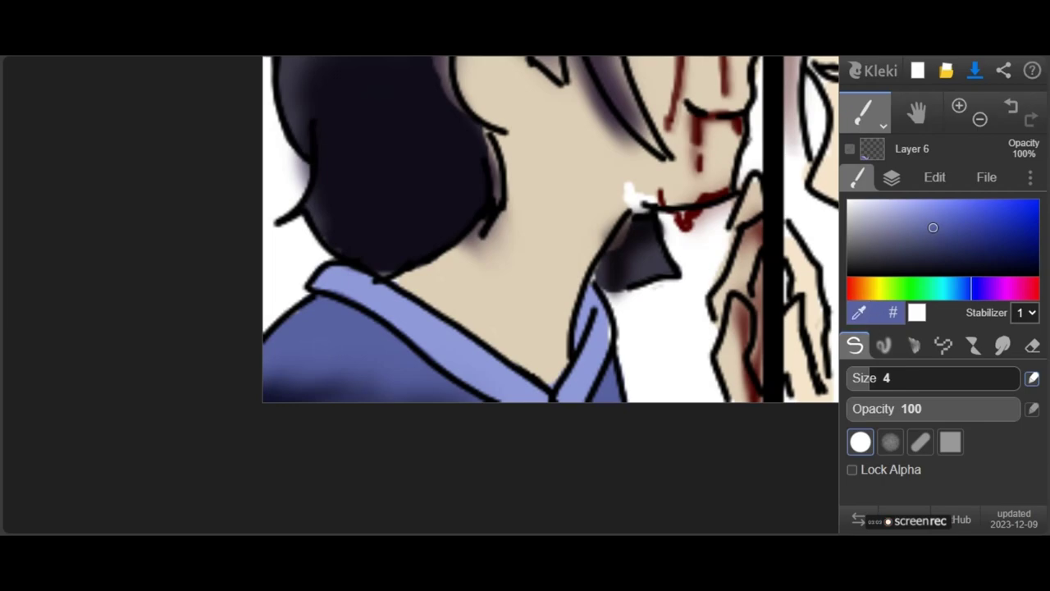
Sample the garment's dark blue shadow, shade the lower part of the new front section, and blend it.
{"action": "left_click", "coordinate": [285, 388]}
{"action": "left_click_drag", "start_coordinate": [605, 392], "coordinate": [603, 400]}
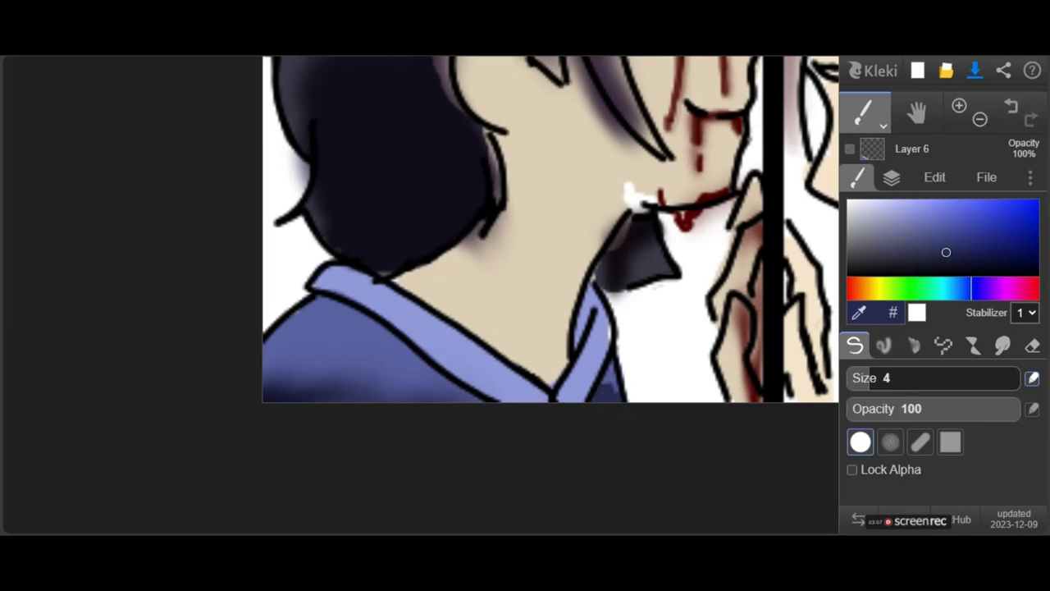
{"action": "left_click", "coordinate": [1002, 345]}
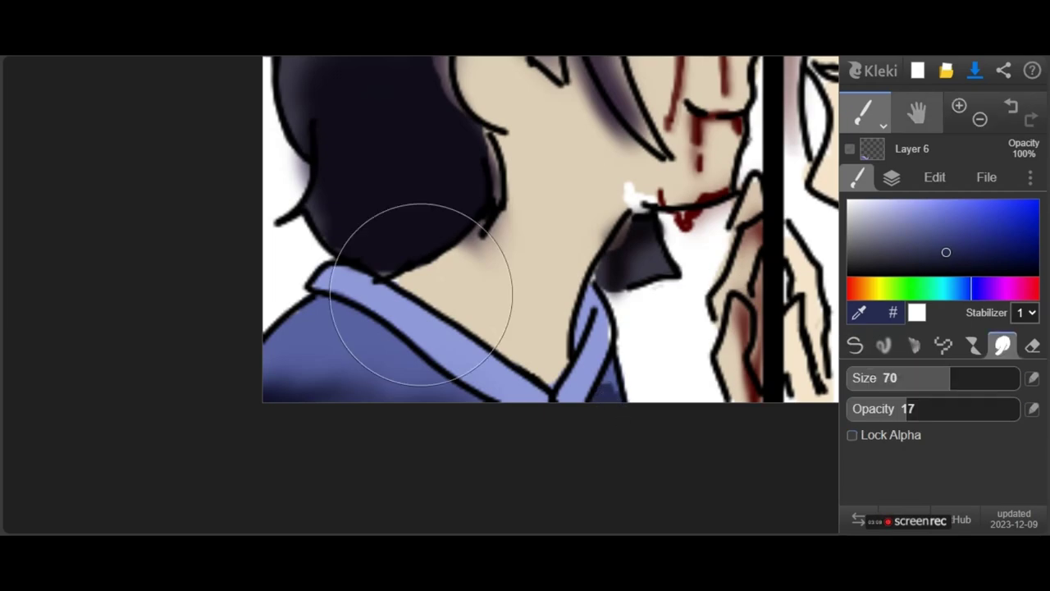
Show the Layer 8 and Layer 7 overlays again and make Layer 10 active for painting.
{"action": "left_click", "coordinate": [892, 178]}
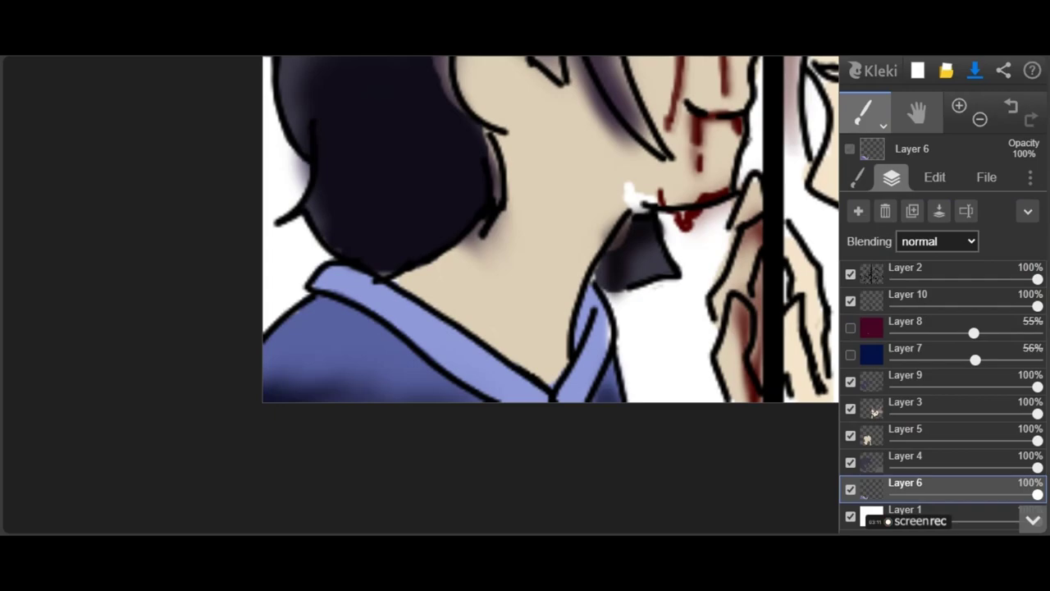
{"action": "left_click", "coordinate": [850, 328]}
{"action": "left_click", "coordinate": [851, 356]}
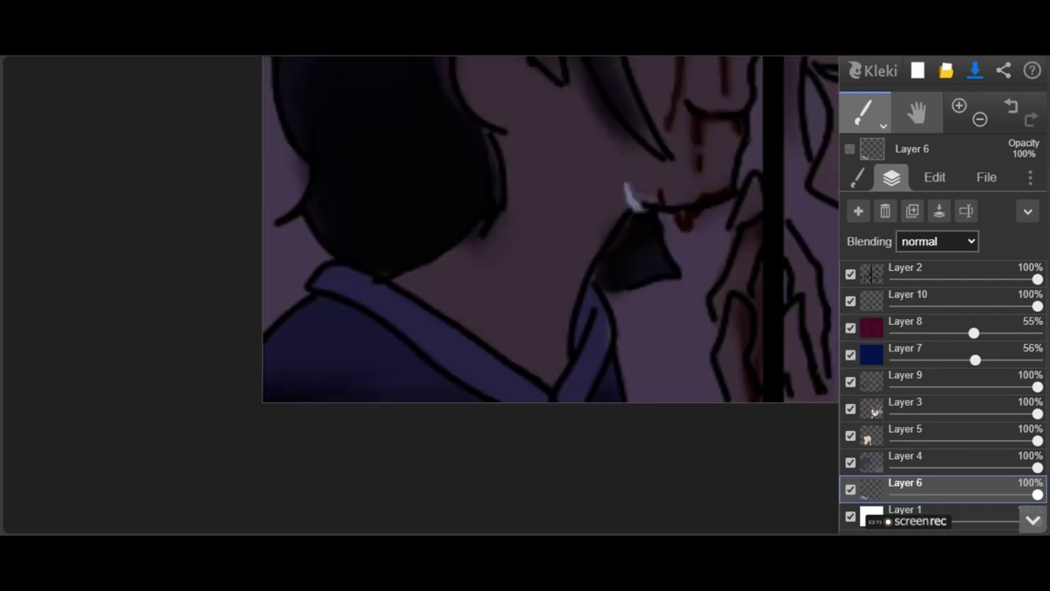
{"action": "left_click", "coordinate": [909, 300]}
{"action": "left_click", "coordinate": [857, 177]}
{"action": "scroll", "coordinate": [624, 288], "scroll_direction": "down", "scroll_amount": 5}
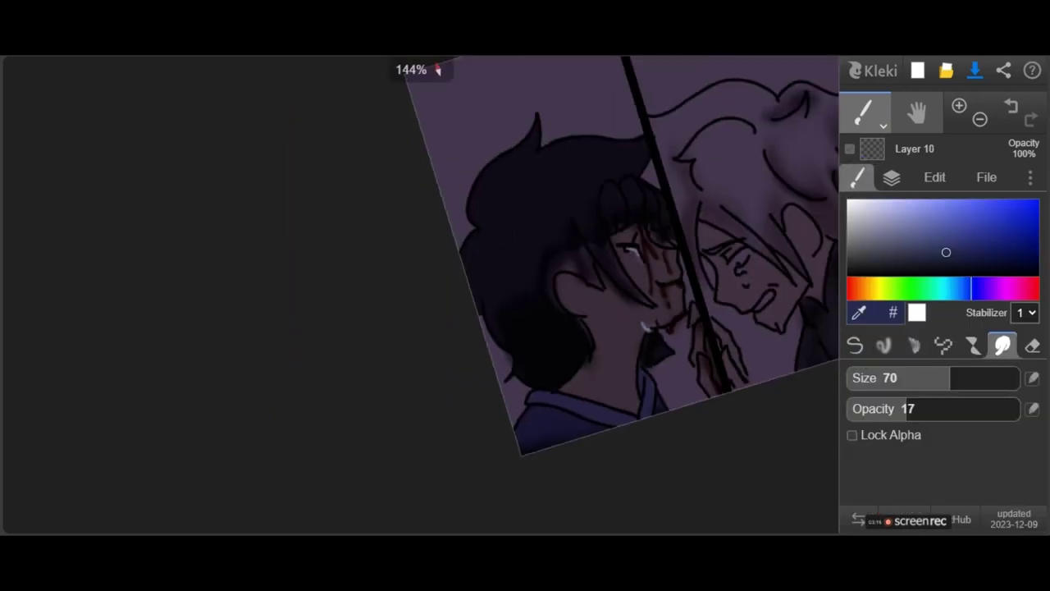
{"action": "scroll", "coordinate": [607, 287], "scroll_direction": "down", "scroll_amount": 1}
{"action": "scroll", "coordinate": [607, 287], "scroll_direction": "up", "scroll_amount": 5}
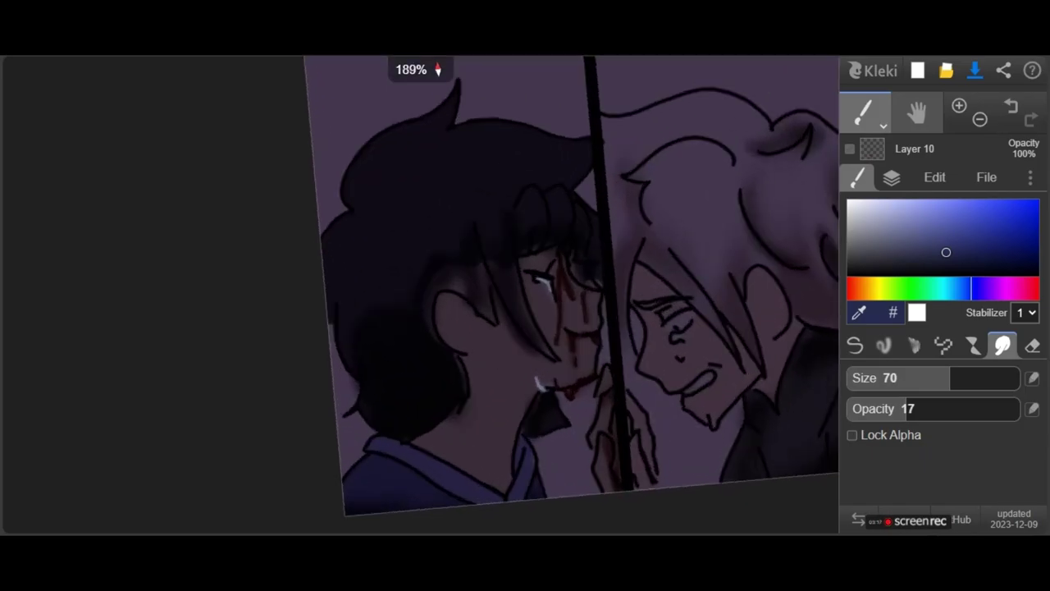
{"action": "scroll", "coordinate": [442, 295], "scroll_direction": "up", "scroll_amount": 2}
{"action": "scroll", "coordinate": [441, 296], "scroll_direction": "down", "scroll_amount": 1}
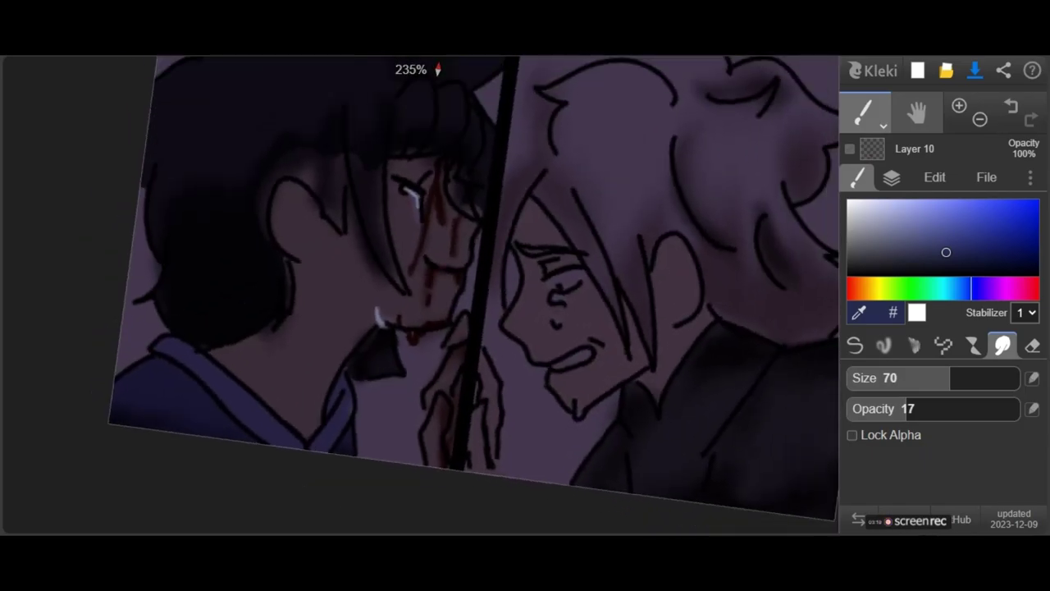
{"action": "left_click", "coordinate": [855, 344]}
{"action": "scroll", "coordinate": [421, 294], "scroll_direction": "up", "scroll_amount": 6}
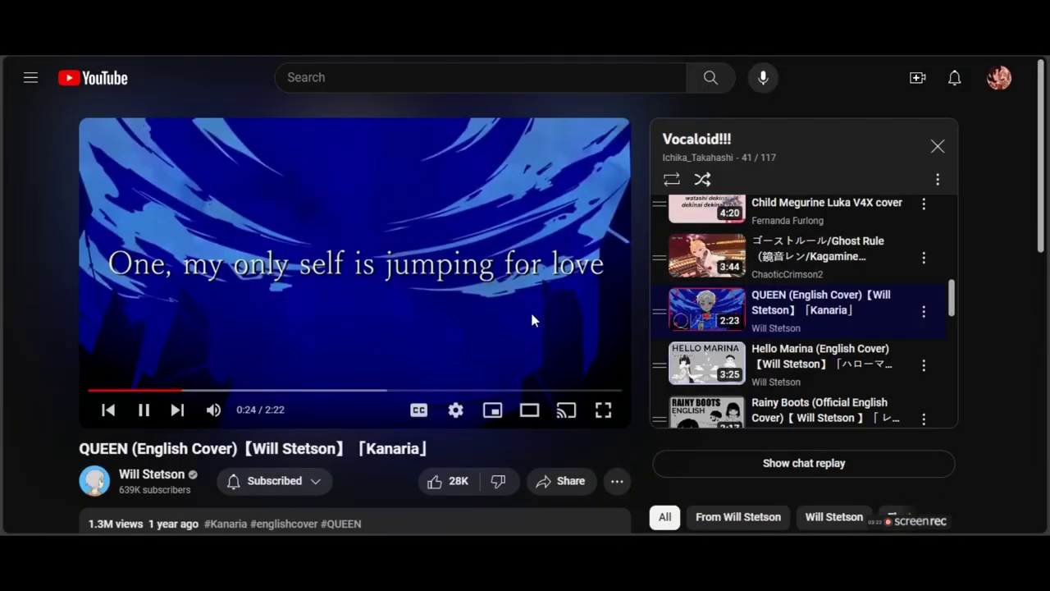
Switch to YouTube, advance the Vocaloid!!! playlist, and skip the advertisement.
{"action": "left_click", "coordinate": [178, 411]}
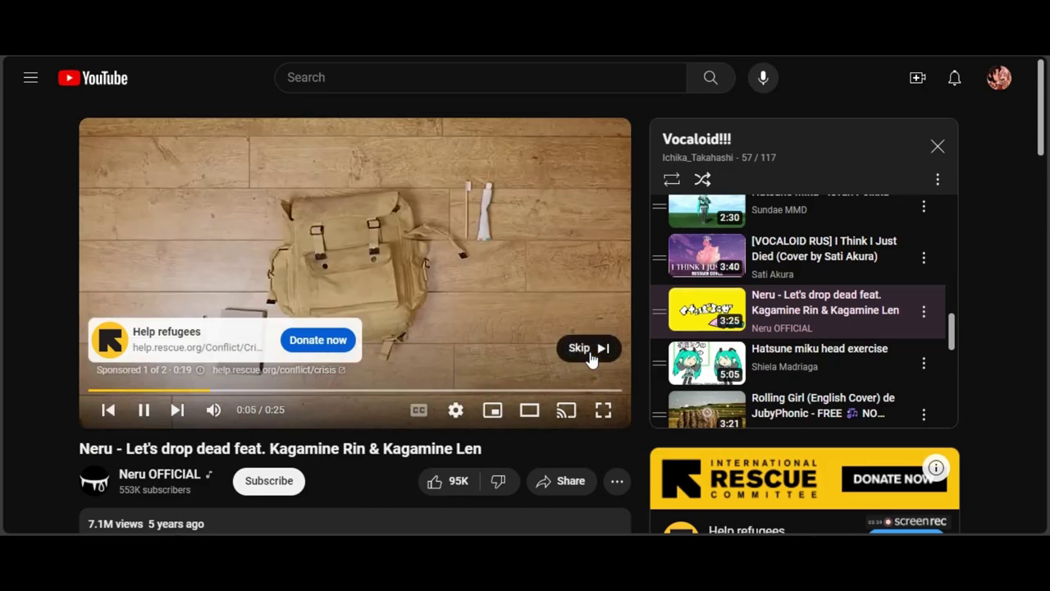
{"action": "left_click", "coordinate": [590, 353]}
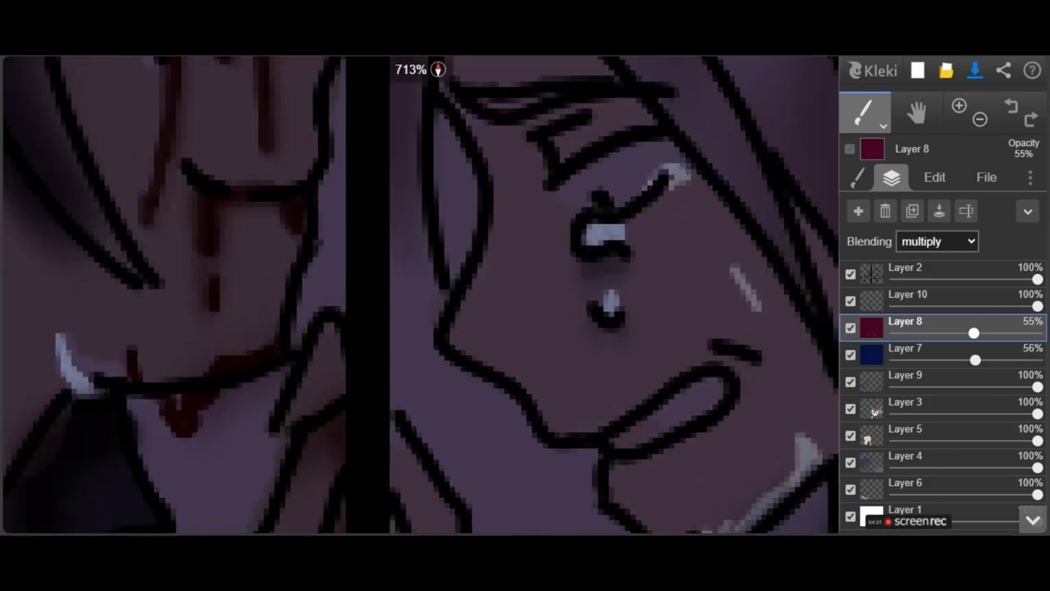
Make Layer 10 active in Kleki and set up the size 4 pen with a dark crimson colour.
{"action": "left_click", "coordinate": [857, 178]}
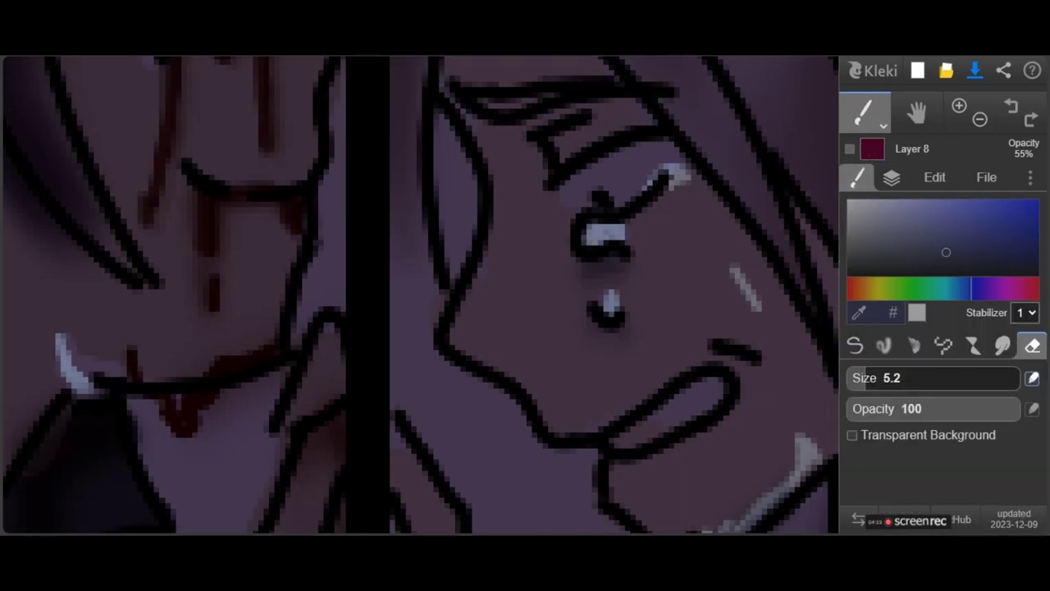
{"action": "left_click", "coordinate": [908, 296]}
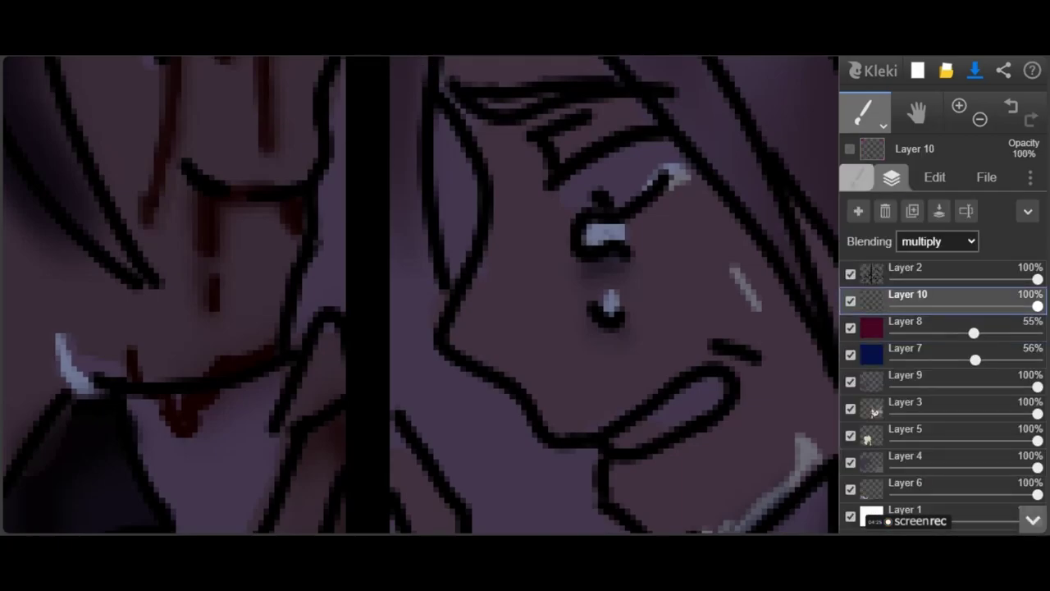
{"action": "left_click", "coordinate": [857, 177]}
{"action": "left_click", "coordinate": [855, 345]}
{"action": "left_click_drag", "start_coordinate": [1015, 289], "coordinate": [1027, 289]}
{"action": "left_click_drag", "start_coordinate": [1020, 251], "coordinate": [1035, 251]}
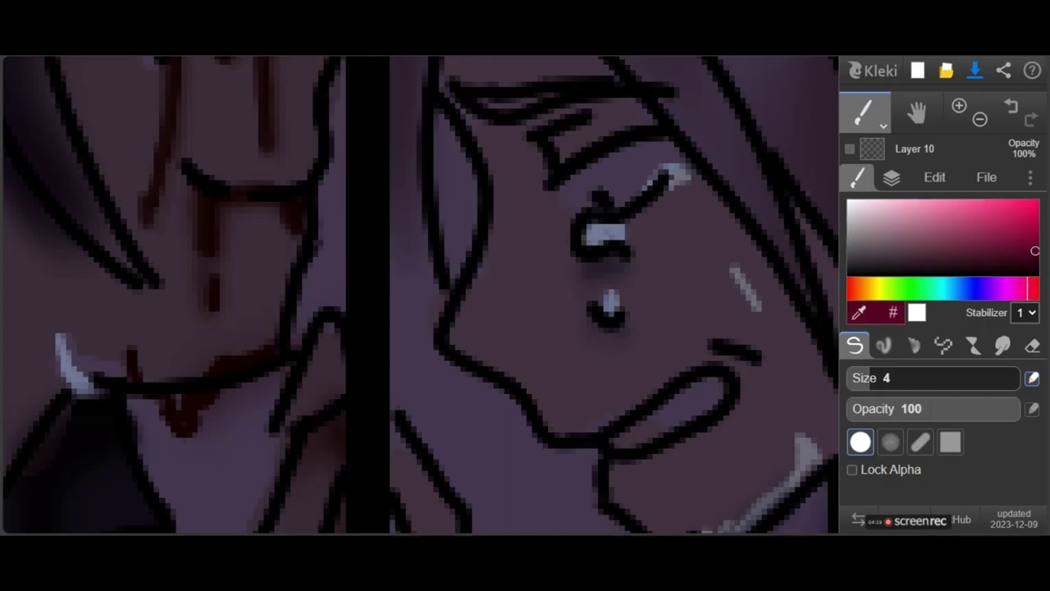
Fill the inside of the light-haired character's open mouth with dark crimson.
{"action": "scroll", "coordinate": [638, 385], "scroll_direction": "up", "scroll_amount": 5}
{"action": "left_click_drag", "start_coordinate": [694, 525], "coordinate": [731, 379]}
{"action": "scroll", "coordinate": [420, 295], "scroll_direction": "down", "scroll_amount": 3}
{"action": "mouse_move", "coordinate": [742, 311]}
{"action": "left_mouse_down"}
{"action": "mouse_move", "coordinate": [732, 359]}
{"action": "mouse_move", "coordinate": [706, 368]}
{"action": "mouse_move", "coordinate": [681, 409]}
{"action": "left_mouse_up"}
{"action": "scroll", "coordinate": [679, 408], "scroll_direction": "down", "scroll_amount": 3}
{"action": "scroll", "coordinate": [680, 408], "scroll_direction": "up", "scroll_amount": 3}
{"action": "left_click_drag", "start_coordinate": [722, 344], "coordinate": [697, 443]}
{"action": "scroll", "coordinate": [738, 394], "scroll_direction": "down", "scroll_amount": 4}
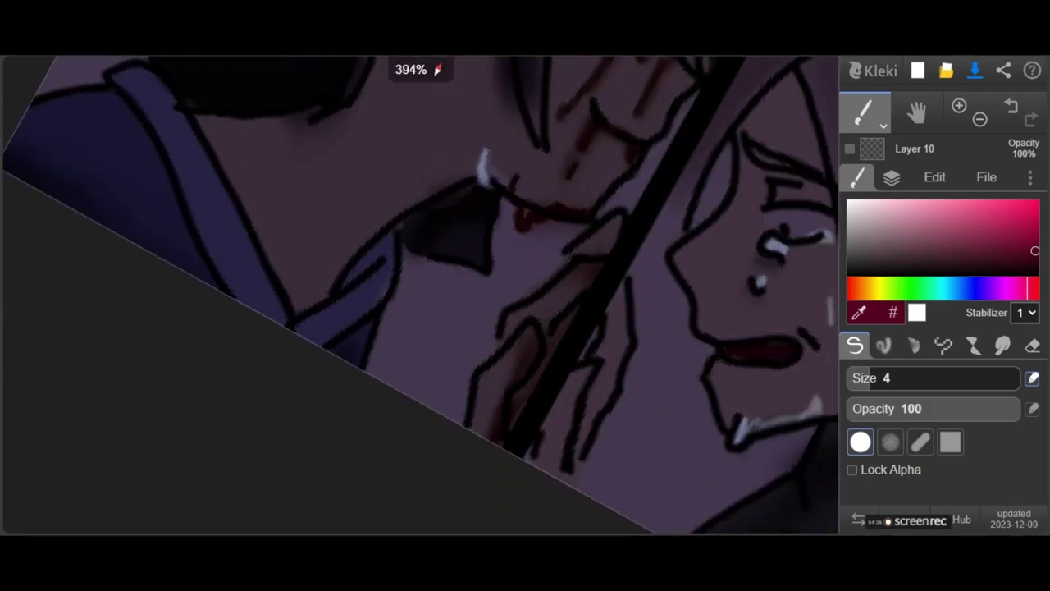
Undo the crimson strokes inside the light-haired character's mouth.
{"action": "key", "text": "ctrl+z"}
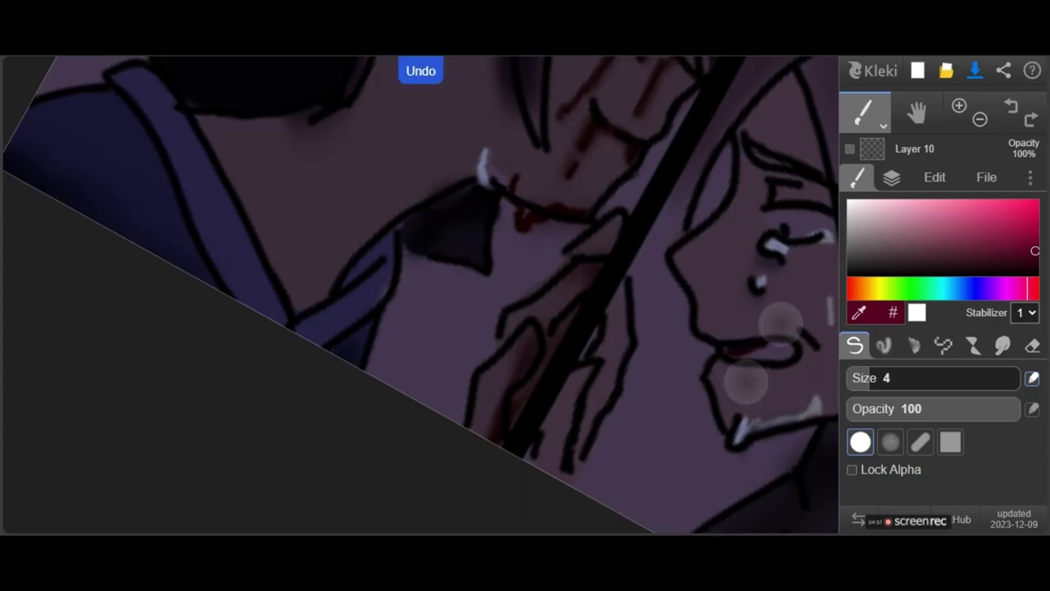
{"action": "key", "text": "ctrl+z"}
{"action": "scroll", "coordinate": [783, 329], "scroll_direction": "up", "scroll_amount": 3}
{"action": "key", "text": "ctrl+z"}
{"action": "scroll", "coordinate": [714, 365], "scroll_direction": "up", "scroll_amount": 2}
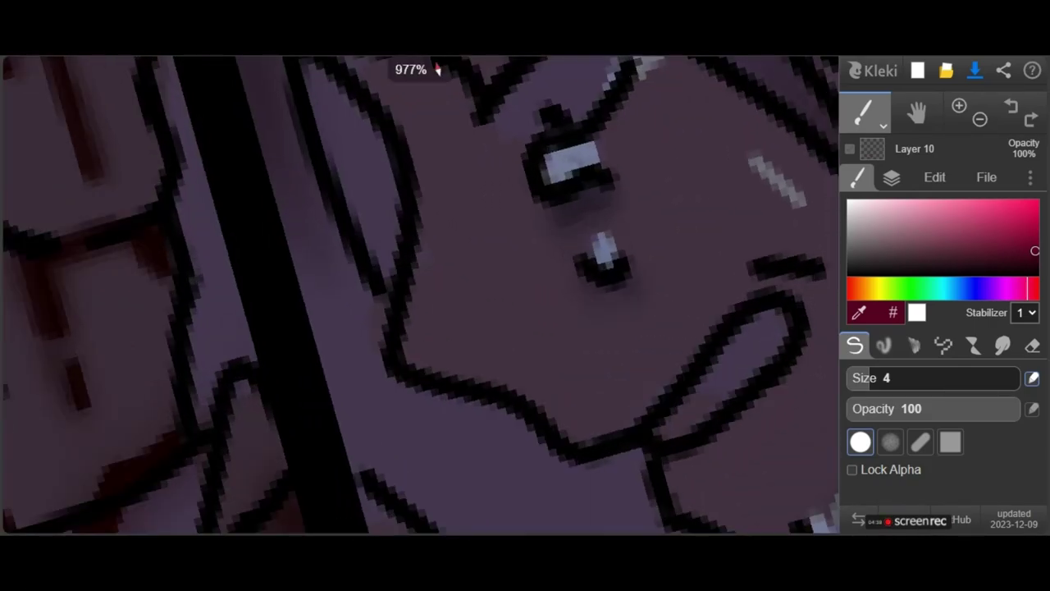
Try to fill the light-haired character's open mouth with dark crimson using the size 4 pen, undoing the last stroke.
{"action": "left_click_drag", "start_coordinate": [720, 390], "coordinate": [782, 326]}
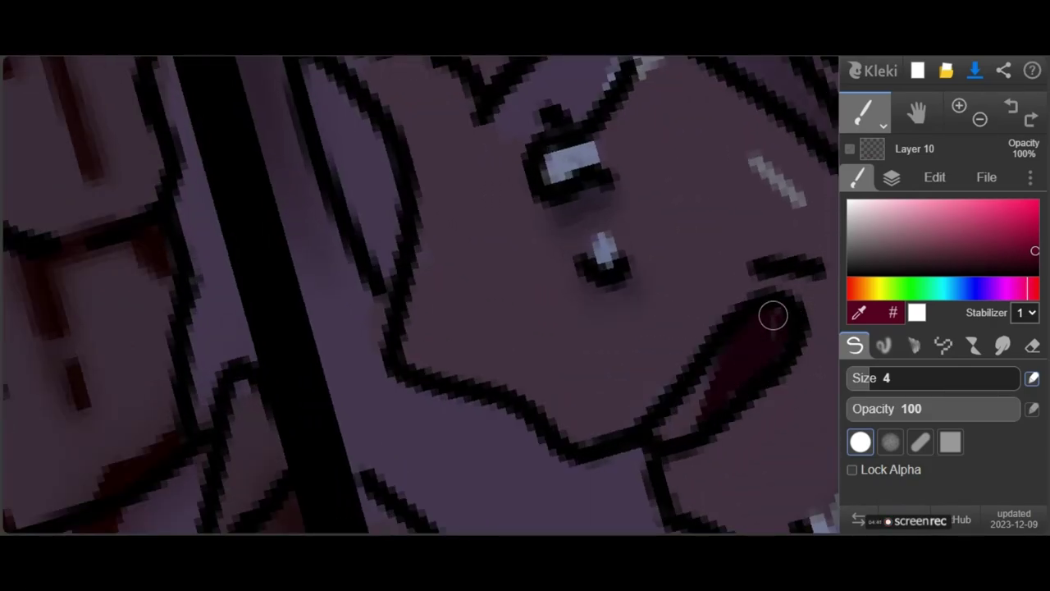
{"action": "left_click_drag", "start_coordinate": [740, 390], "coordinate": [751, 370]}
{"action": "scroll", "coordinate": [740, 389], "scroll_direction": "down", "scroll_amount": 4}
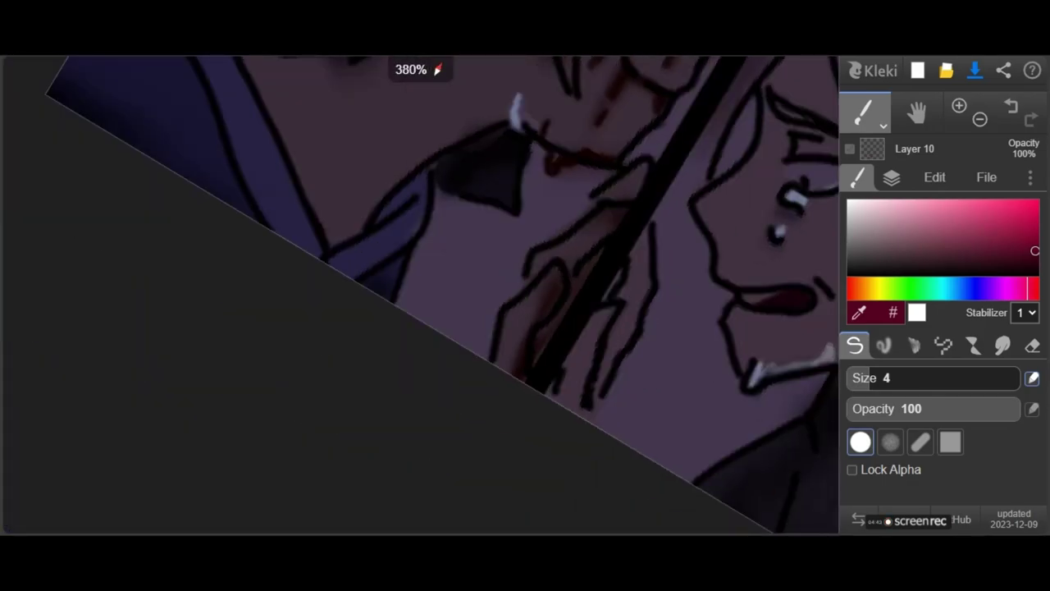
{"action": "scroll", "coordinate": [666, 347], "scroll_direction": "down", "scroll_amount": 4}
{"action": "scroll", "coordinate": [698, 324], "scroll_direction": "up", "scroll_amount": 6}
{"action": "scroll", "coordinate": [747, 373], "scroll_direction": "up", "scroll_amount": 3}
{"action": "key", "text": "ctrl+z"}
{"action": "scroll", "coordinate": [747, 373], "scroll_direction": "up", "scroll_amount": 2}
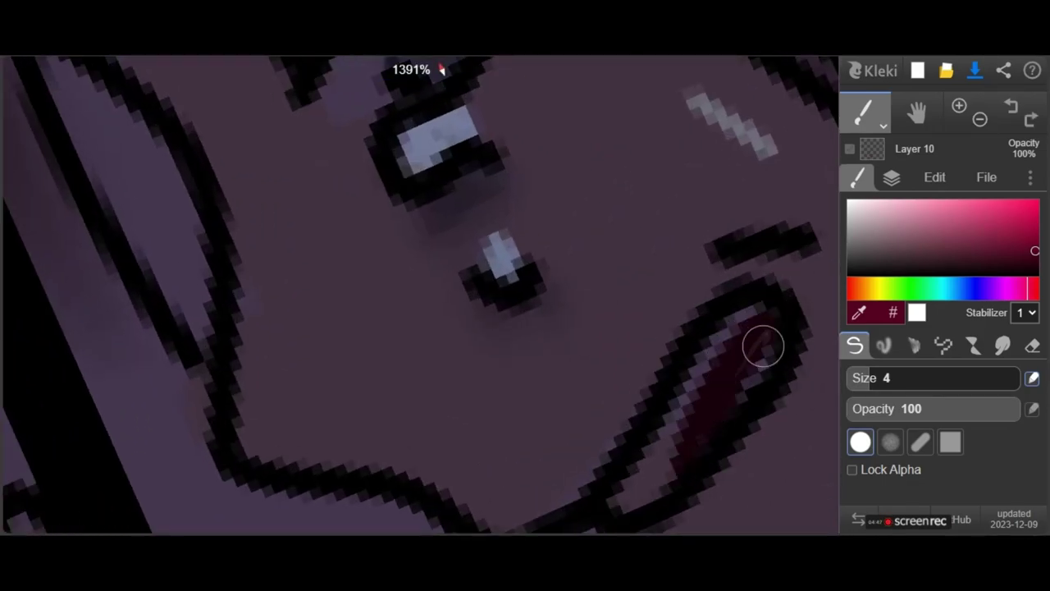
Examine the crimson mouth fill up close and against both characters.
{"action": "scroll", "coordinate": [748, 370], "scroll_direction": "down", "scroll_amount": 5}
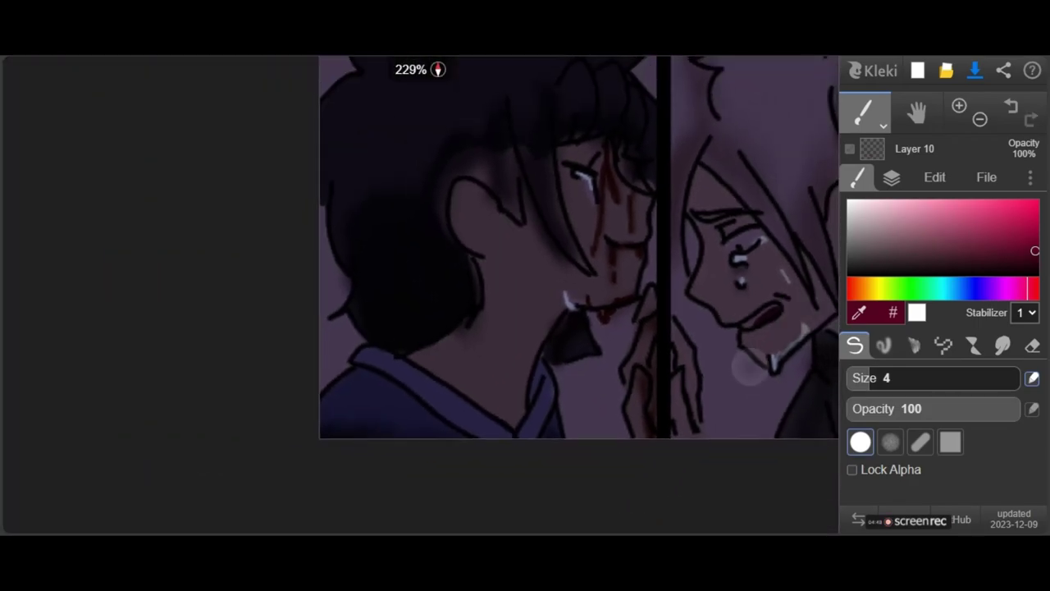
{"action": "scroll", "coordinate": [721, 312], "scroll_direction": "down", "scroll_amount": 2}
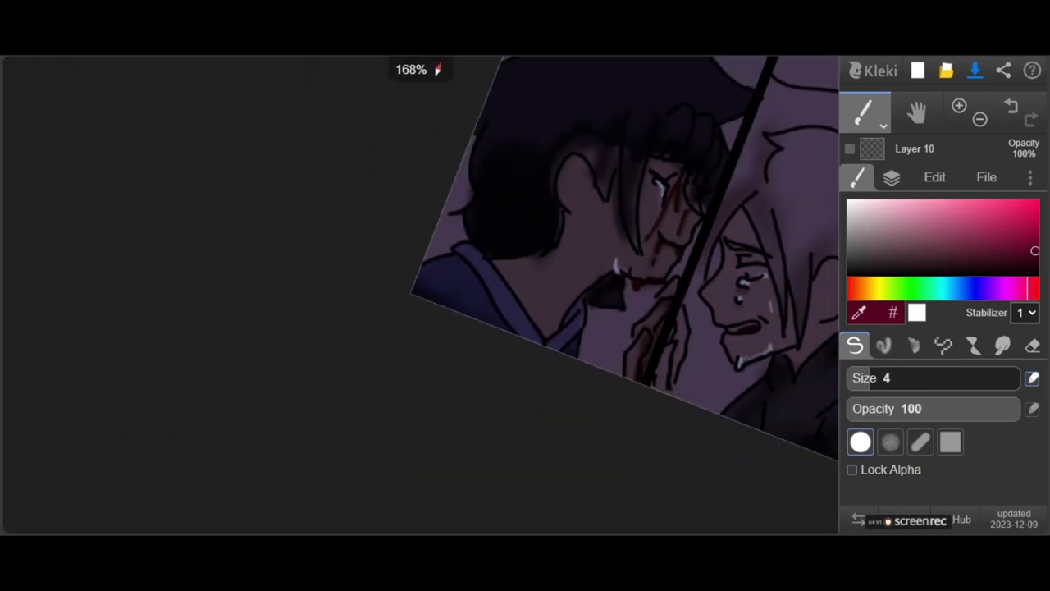
{"action": "scroll", "coordinate": [753, 318], "scroll_direction": "up", "scroll_amount": 10}
{"action": "scroll", "coordinate": [628, 424], "scroll_direction": "down", "scroll_amount": 1}
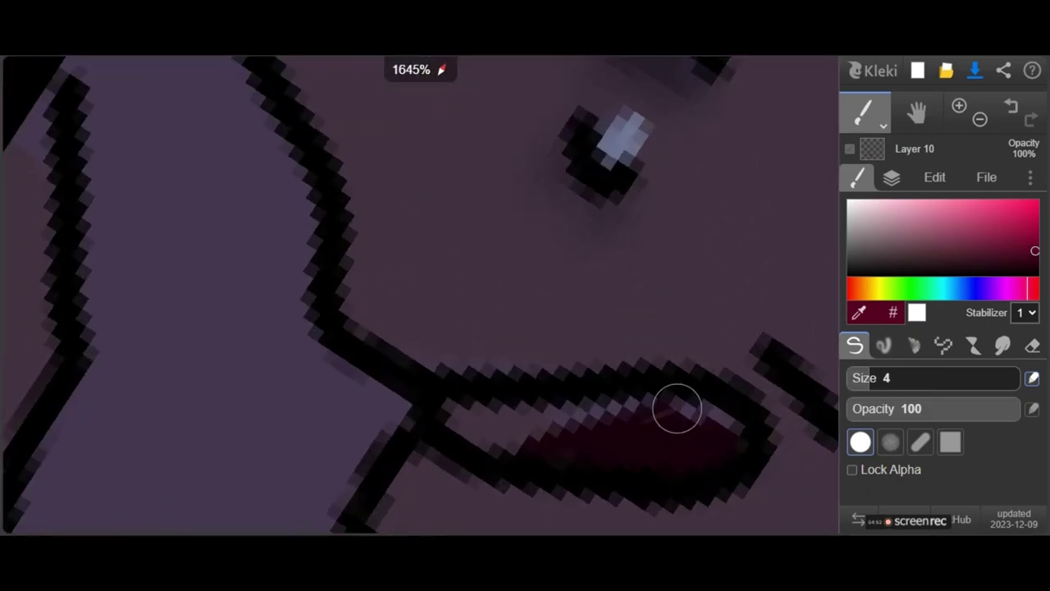
{"action": "scroll", "coordinate": [722, 428], "scroll_direction": "down", "scroll_amount": 7}
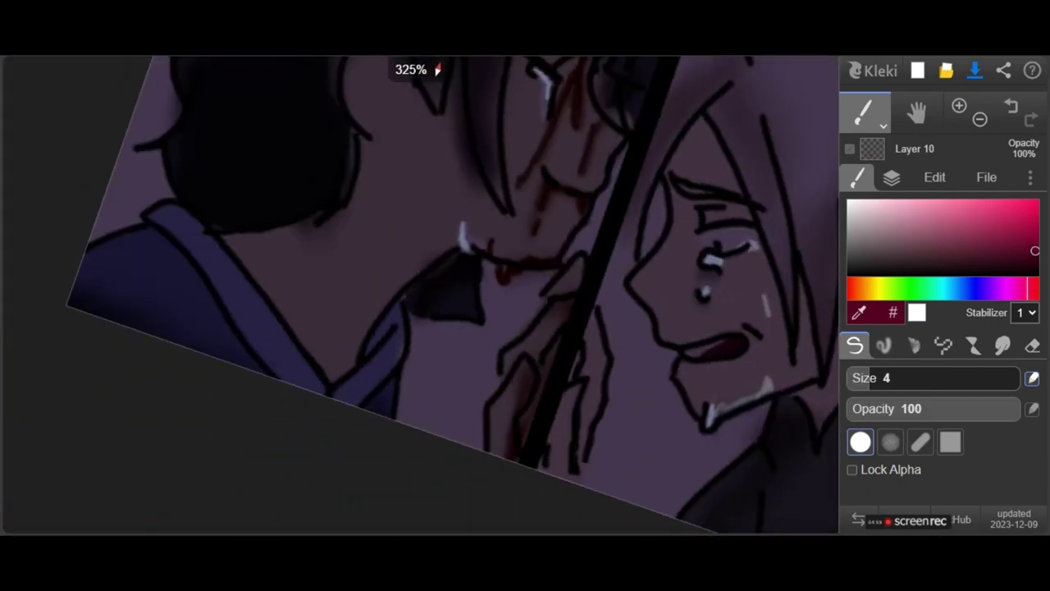
{"action": "scroll", "coordinate": [763, 353], "scroll_direction": "up", "scroll_amount": 8}
{"action": "scroll", "coordinate": [691, 434], "scroll_direction": "down", "scroll_amount": 2}
{"action": "scroll", "coordinate": [748, 335], "scroll_direction": "down", "scroll_amount": 7}
{"action": "scroll", "coordinate": [749, 343], "scroll_direction": "up", "scroll_amount": 5}
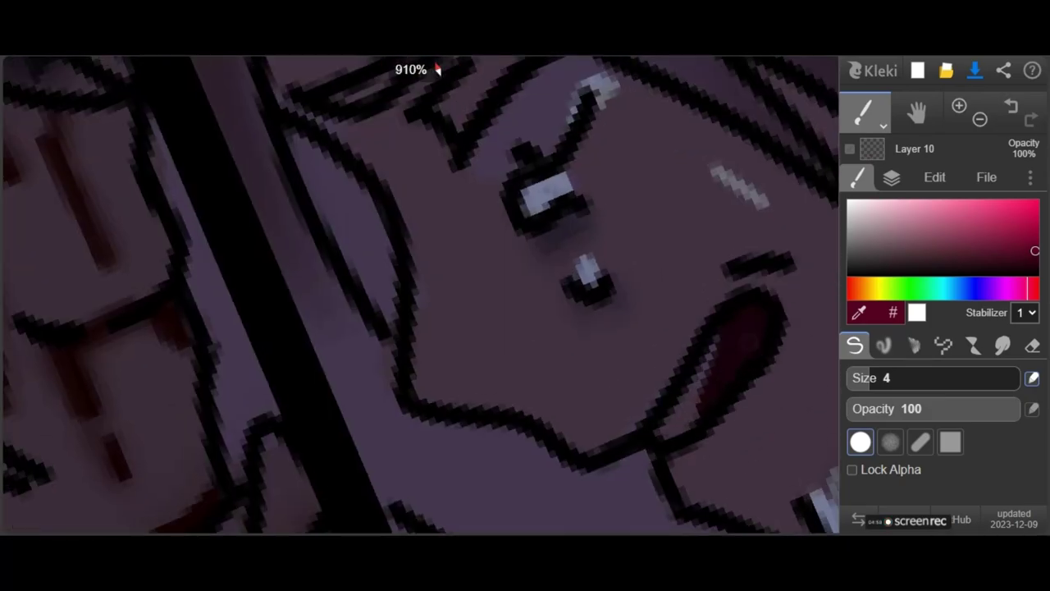
Try extending the crimson fill into the corner of the light-haired character's mouth, and undo the mouth colouring.
{"action": "scroll", "coordinate": [722, 229], "scroll_direction": "up", "scroll_amount": 3}
{"action": "key", "text": "e"}
{"action": "scroll", "coordinate": [417, 298], "scroll_direction": "down", "scroll_amount": 1}
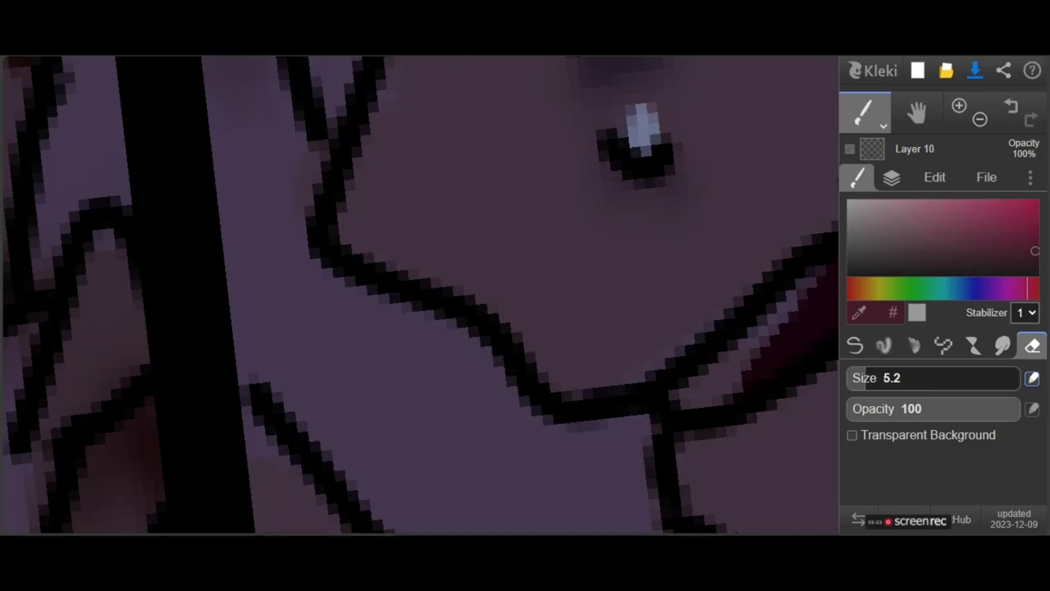
{"action": "key", "text": "b"}
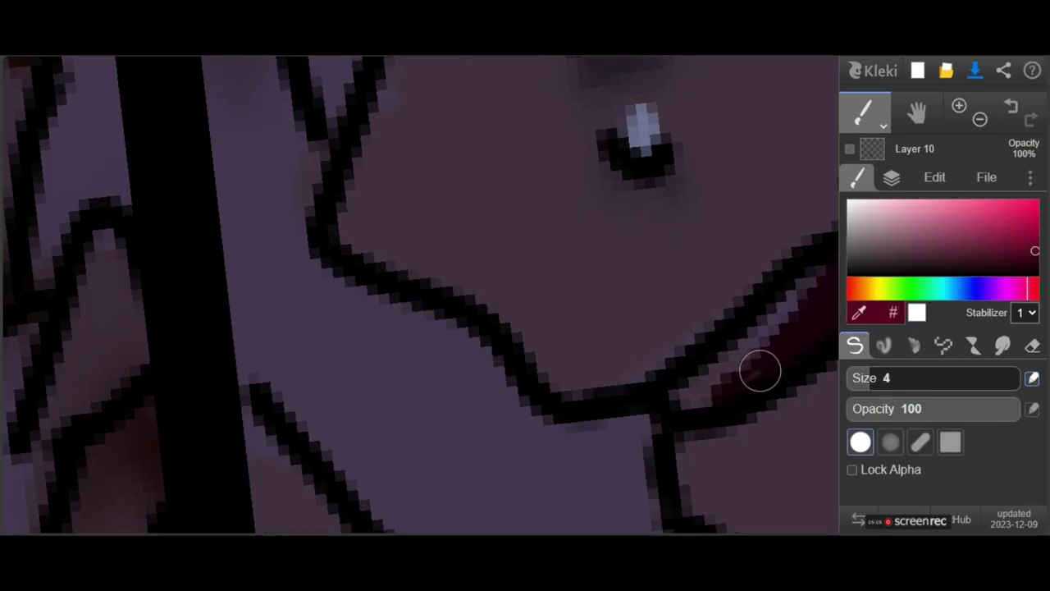
{"action": "scroll", "coordinate": [821, 304], "scroll_direction": "down", "scroll_amount": 4}
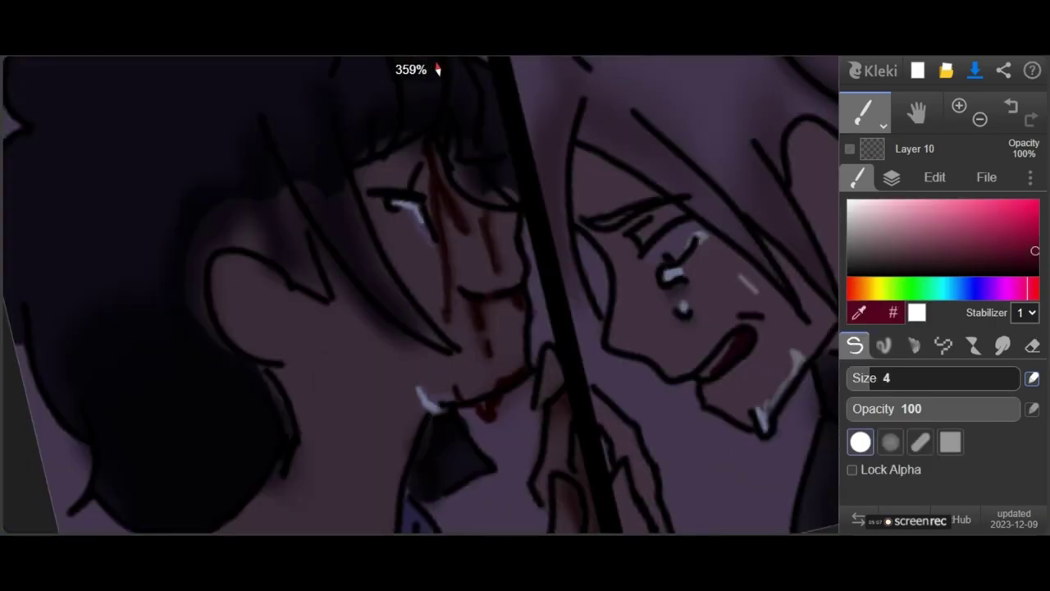
{"action": "scroll", "coordinate": [739, 345], "scroll_direction": "up", "scroll_amount": 2}
{"action": "key", "text": "ctrl+z"}
{"action": "key", "text": "ctrl+z"}
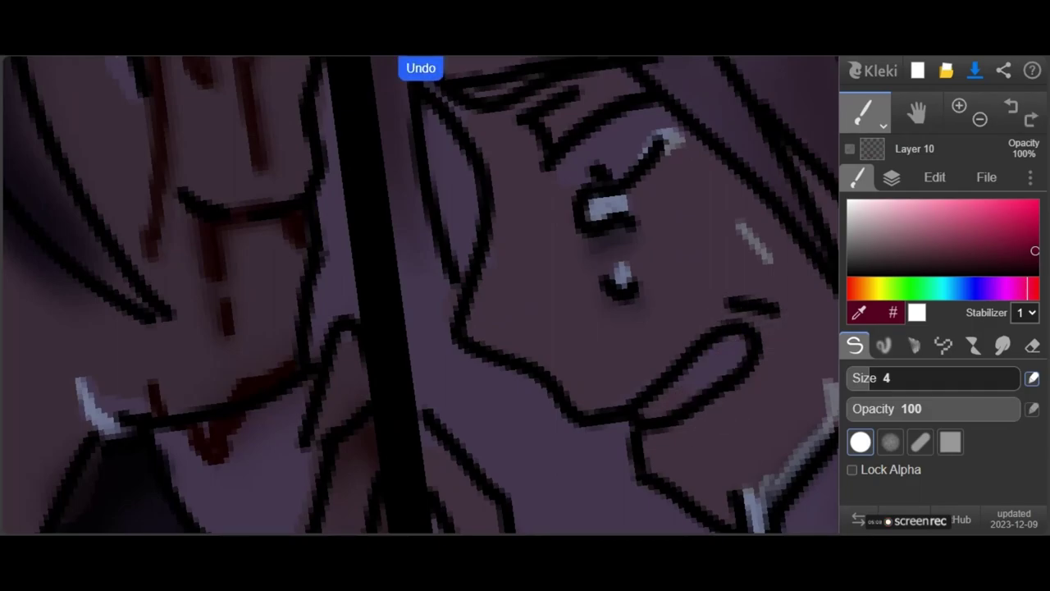
Inspect the layer stack and preview the contents of the colour layers below Layer 7.
{"action": "left_click", "coordinate": [892, 178]}
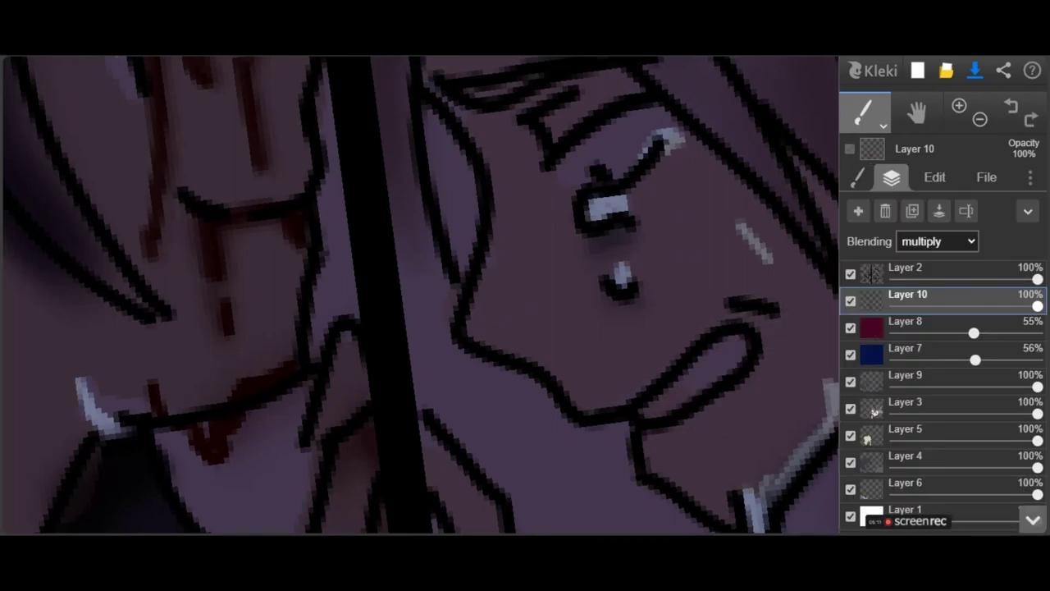
{"action": "left_click", "coordinate": [915, 431]}
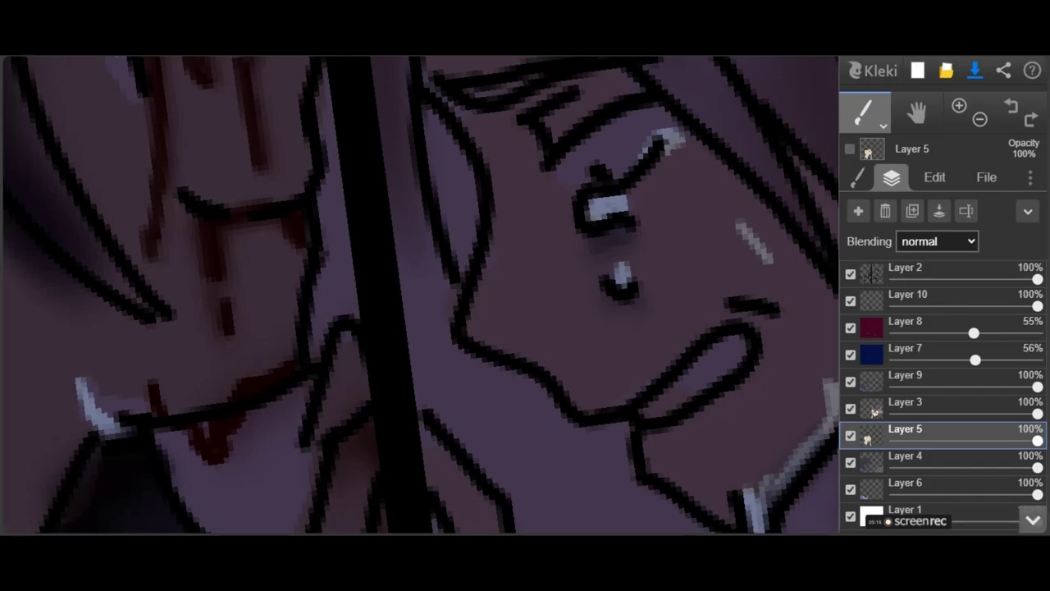
{"action": "left_click", "coordinate": [891, 406]}
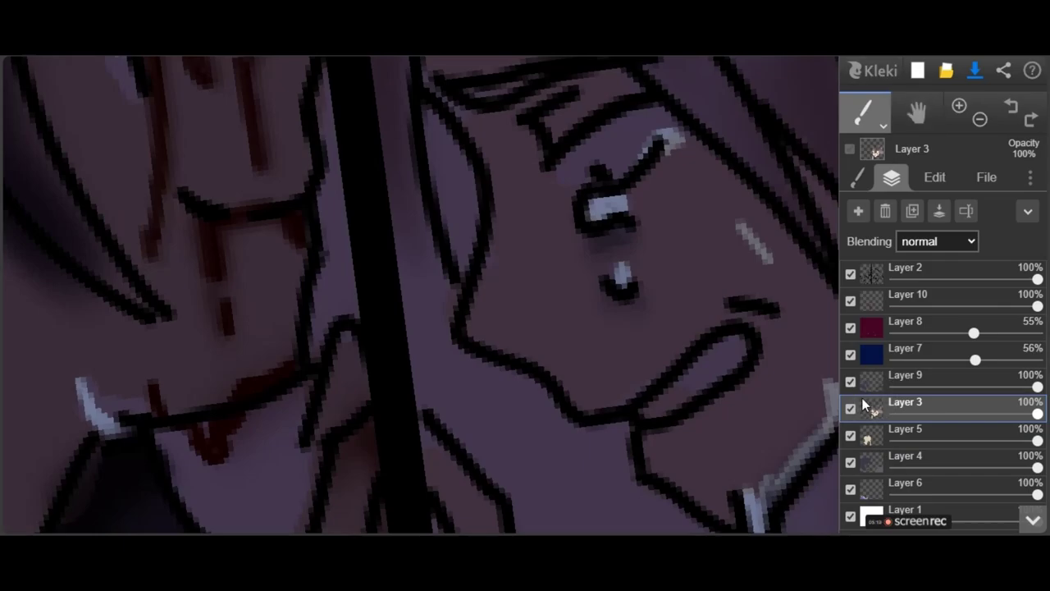
{"action": "mouse_move", "coordinate": [865, 399]}
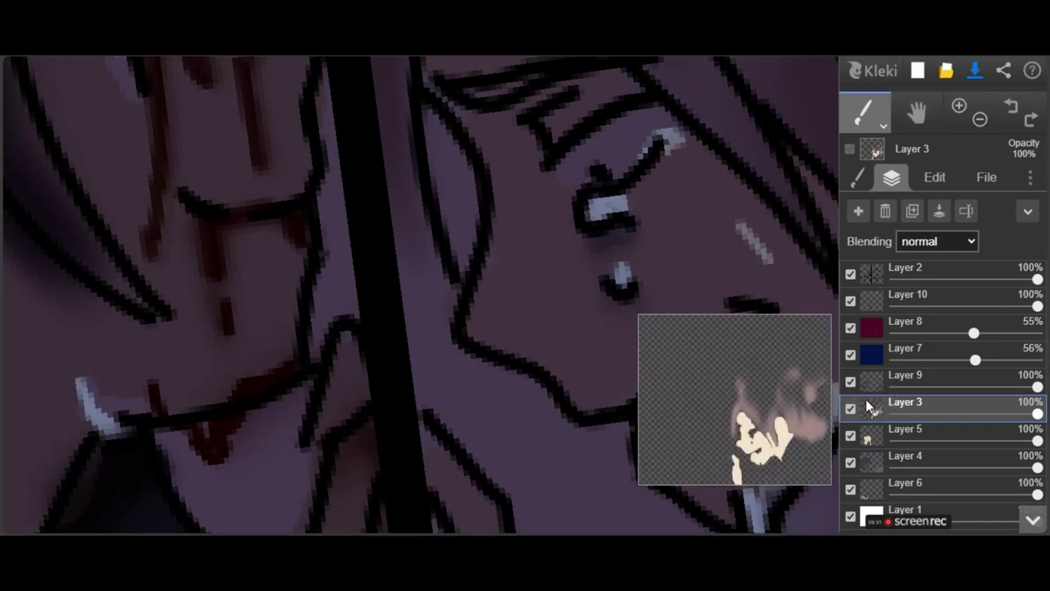
{"action": "mouse_move", "coordinate": [868, 441]}
{"action": "mouse_move", "coordinate": [865, 372]}
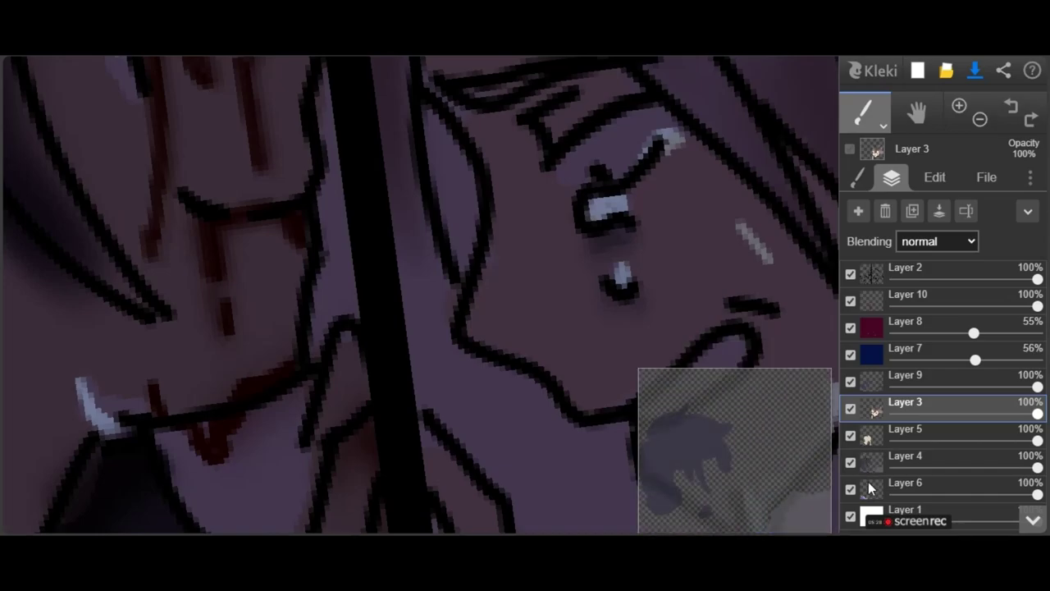
{"action": "mouse_move", "coordinate": [871, 495]}
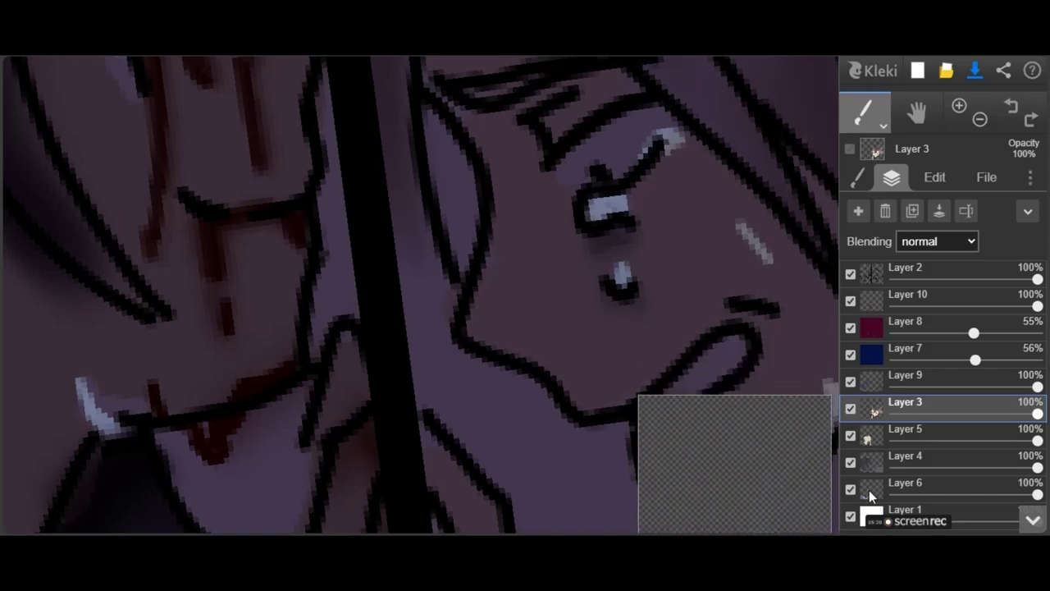
Make Layer 10 active again and try a dark crimson stroke across the light-haired character's cheek.
{"action": "left_click", "coordinate": [857, 180]}
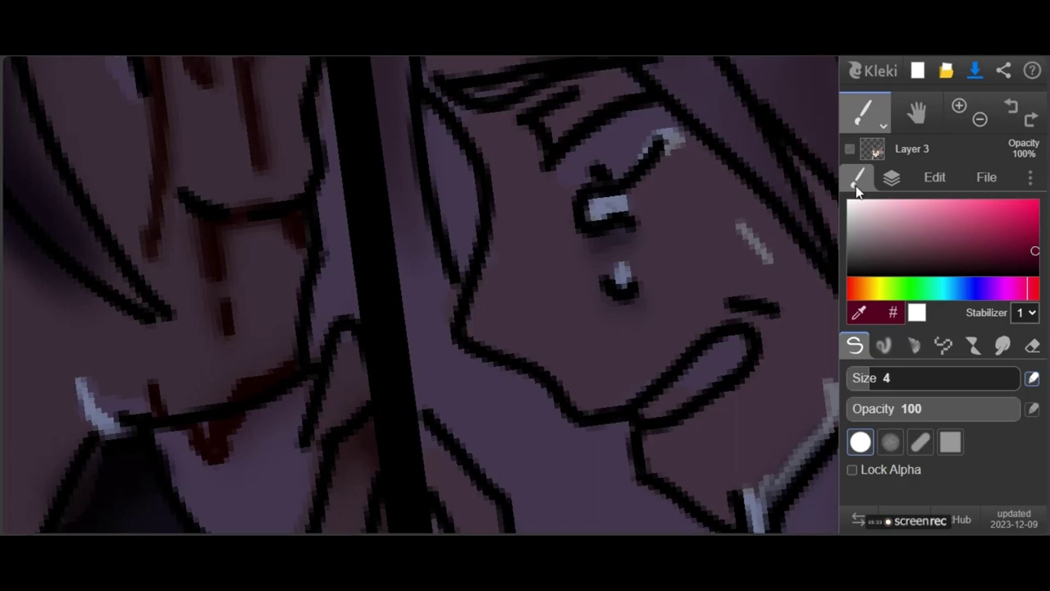
{"action": "left_click", "coordinate": [892, 178]}
{"action": "left_click", "coordinate": [903, 297]}
{"action": "left_click", "coordinate": [866, 182]}
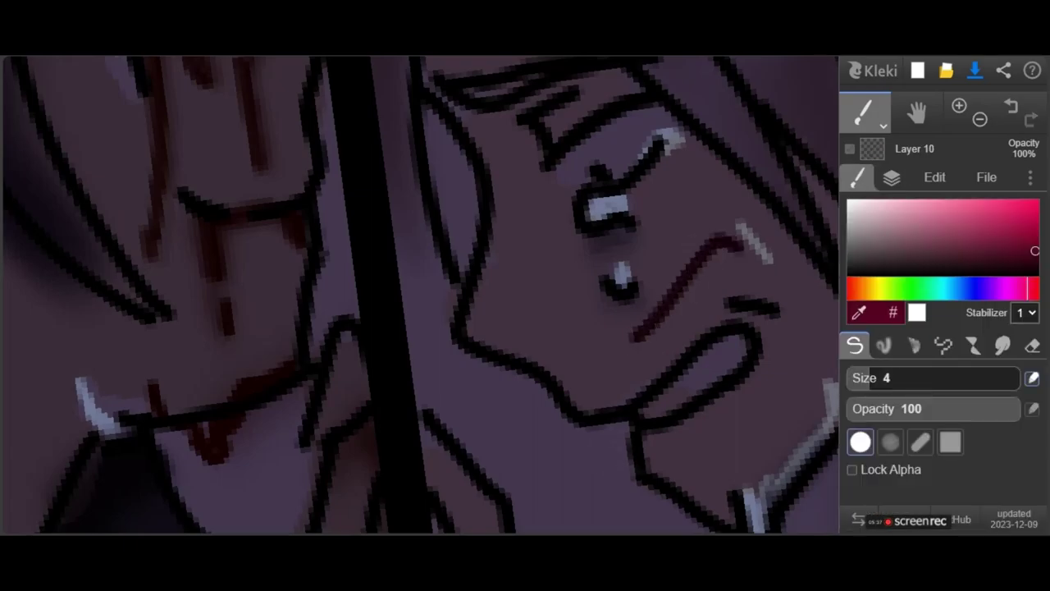
{"action": "scroll", "coordinate": [633, 340], "scroll_direction": "down", "scroll_amount": 5}
{"action": "scroll", "coordinate": [538, 402], "scroll_direction": "down", "scroll_amount": 1}
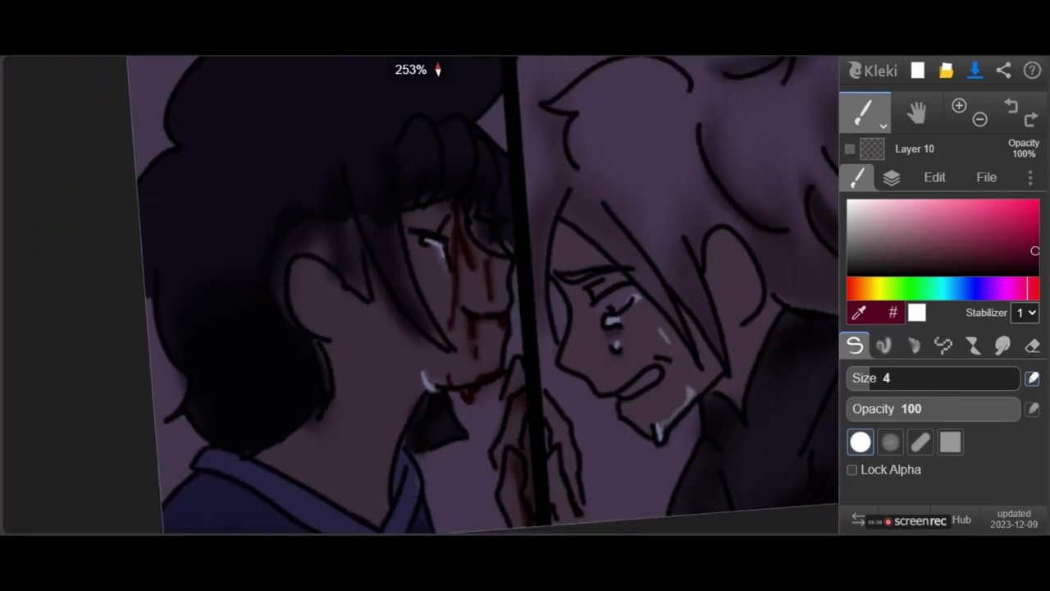
{"action": "scroll", "coordinate": [525, 328], "scroll_direction": "up", "scroll_amount": 1}
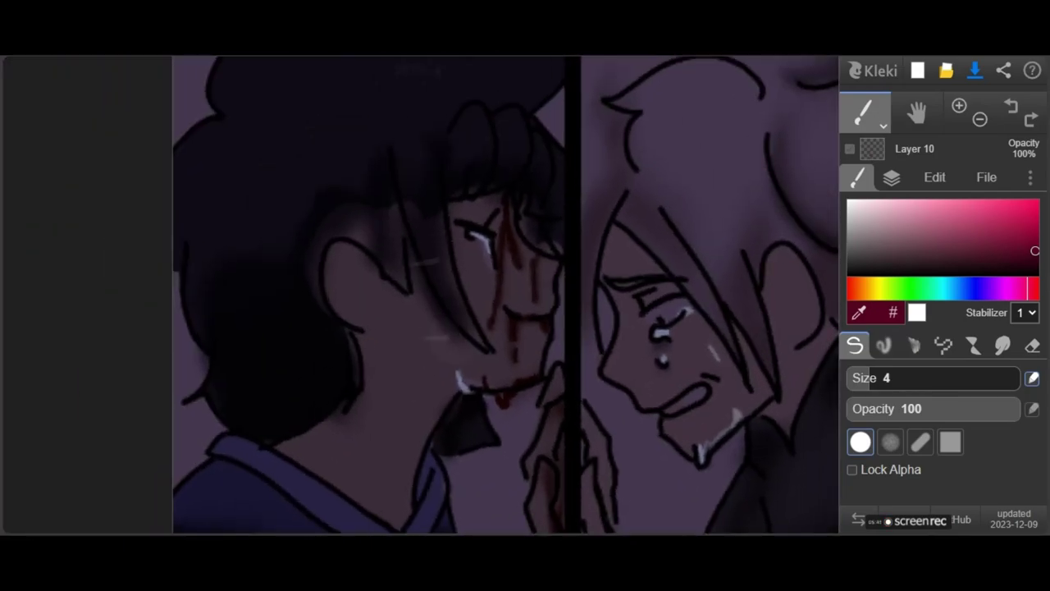
Move Layer 5 below Layer 4 in the layer order and return to painting on Layer 10.
{"action": "left_click", "coordinate": [863, 179]}
{"action": "left_click", "coordinate": [892, 178]}
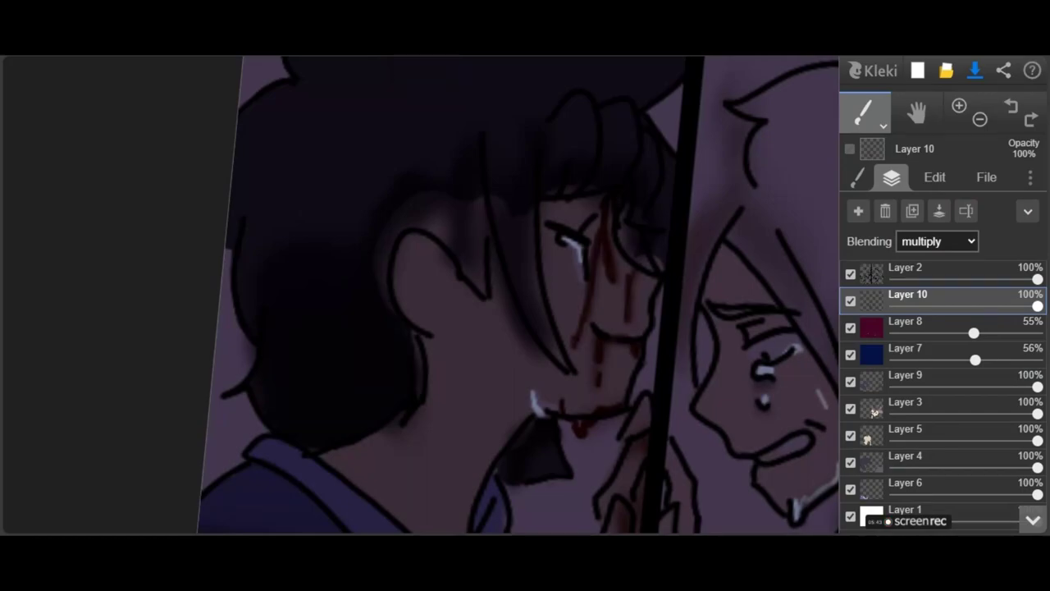
{"action": "left_click_drag", "start_coordinate": [905, 429], "coordinate": [905, 455]}
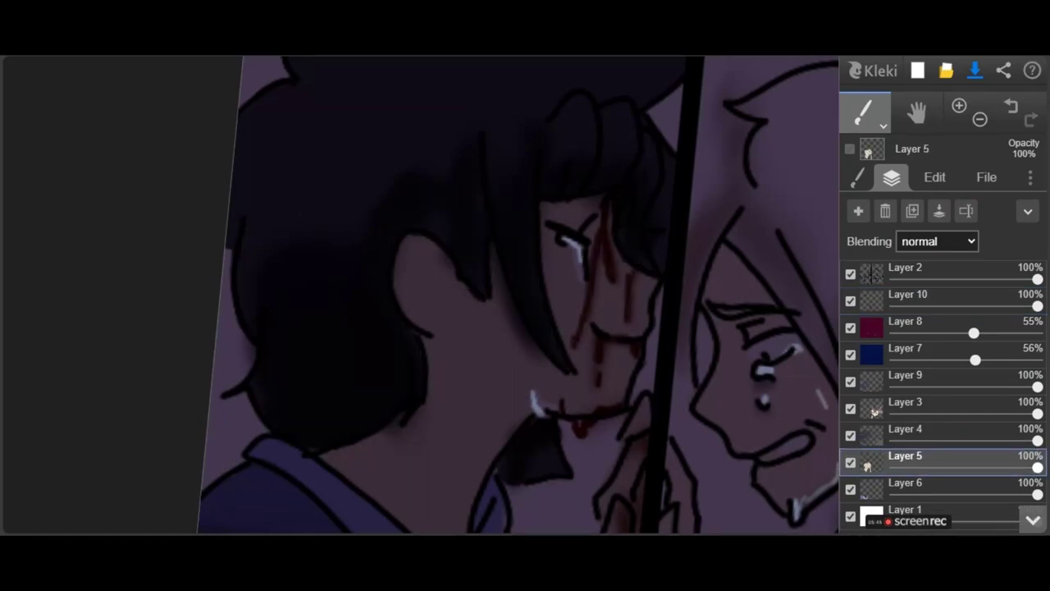
{"action": "left_click", "coordinate": [911, 431]}
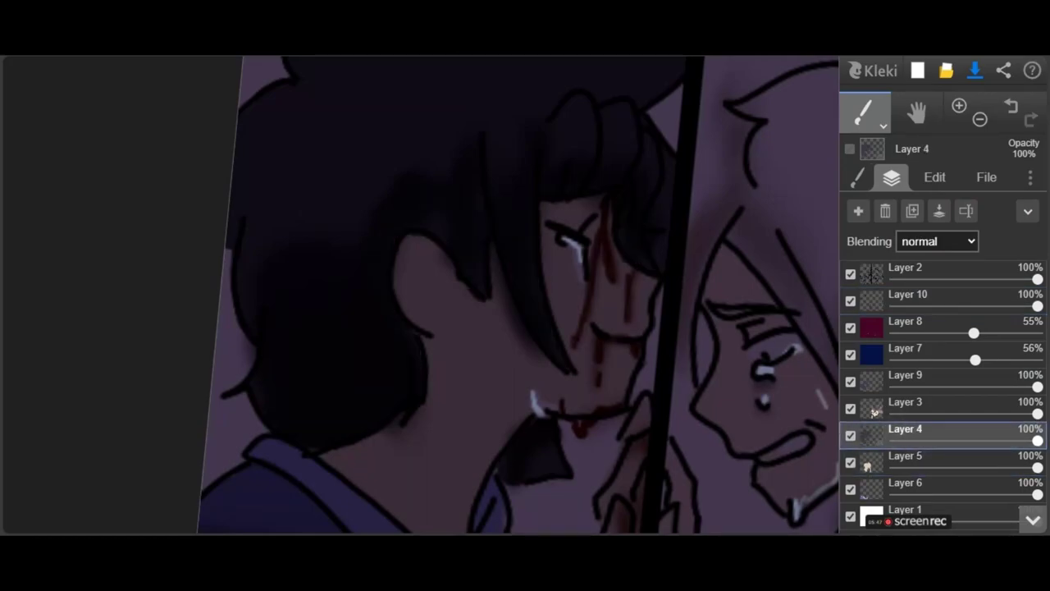
{"action": "left_click", "coordinate": [911, 296]}
{"action": "left_click", "coordinate": [857, 177]}
Shade the dark-haired character's long side lock with near-black crimson and blend it at size 70, opacity 17.
{"action": "scroll", "coordinate": [517, 295], "scroll_direction": "down", "scroll_amount": 3}
{"action": "scroll", "coordinate": [640, 406], "scroll_direction": "up", "scroll_amount": 5}
{"action": "left_click_drag", "start_coordinate": [574, 359], "coordinate": [653, 238]}
{"action": "left_click", "coordinate": [1027, 266]}
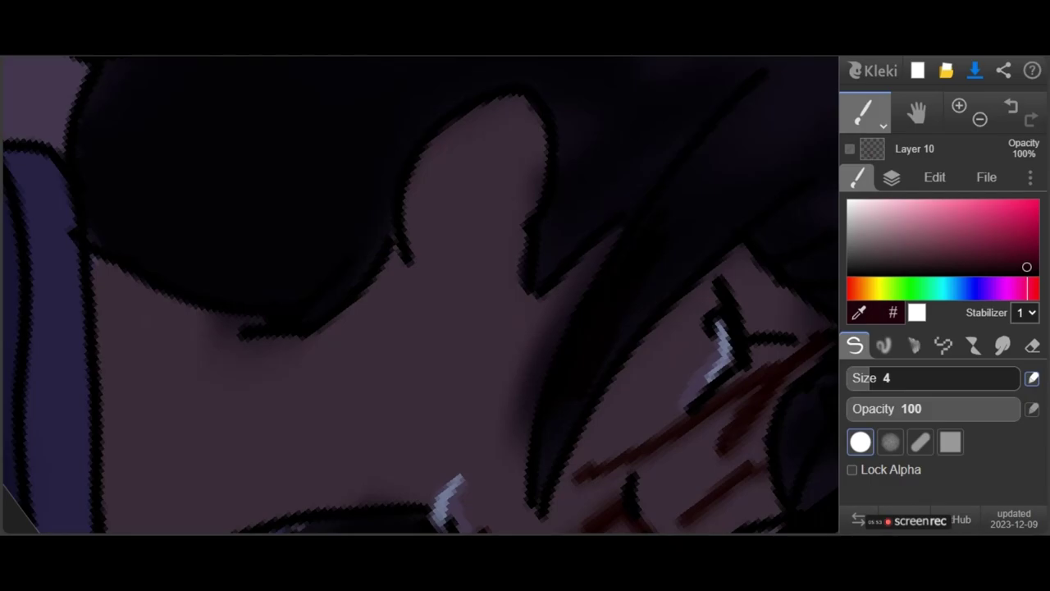
{"action": "mouse_move", "coordinate": [552, 456]}
{"action": "left_mouse_down"}
{"action": "mouse_move", "coordinate": [690, 244]}
{"action": "mouse_move", "coordinate": [747, 192]}
{"action": "left_mouse_up"}
{"action": "left_click", "coordinate": [1001, 346]}
{"action": "mouse_move", "coordinate": [420, 296]}
{"action": "left_mouse_down"}
{"action": "mouse_move", "coordinate": [657, 270]}
{"action": "mouse_move", "coordinate": [663, 254]}
{"action": "left_mouse_up"}
{"action": "scroll", "coordinate": [603, 297], "scroll_direction": "down", "scroll_amount": 10}
{"action": "scroll", "coordinate": [603, 297], "scroll_direction": "down", "scroll_amount": 4}
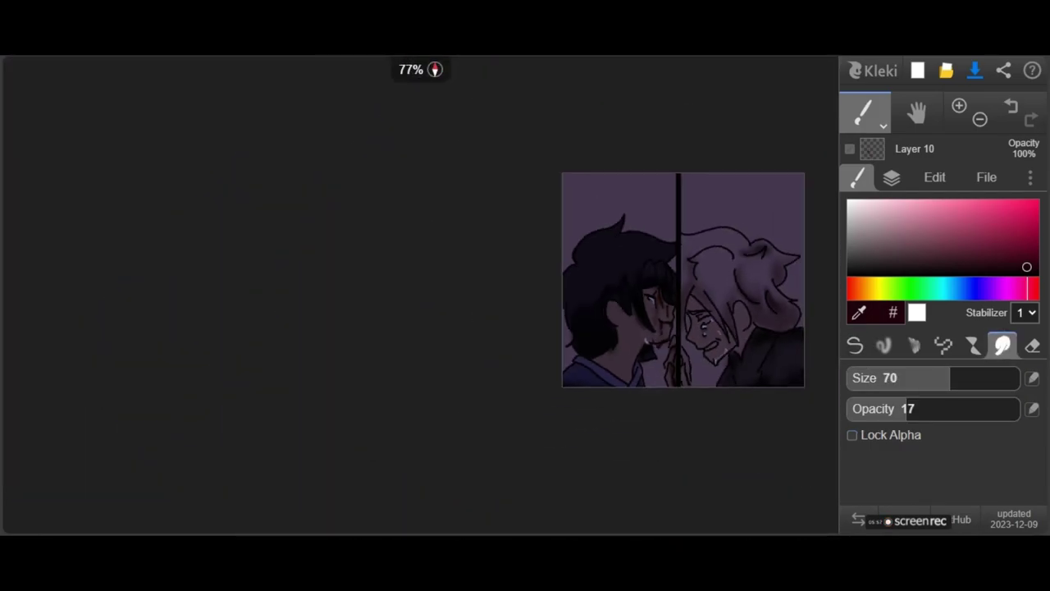
Paint a near-black crimson shadow on the blue collar beneath the dark hair and smudge it smooth.
{"action": "scroll", "coordinate": [603, 297], "scroll_direction": "up", "scroll_amount": 10}
{"action": "scroll", "coordinate": [603, 297], "scroll_direction": "down", "scroll_amount": 5}
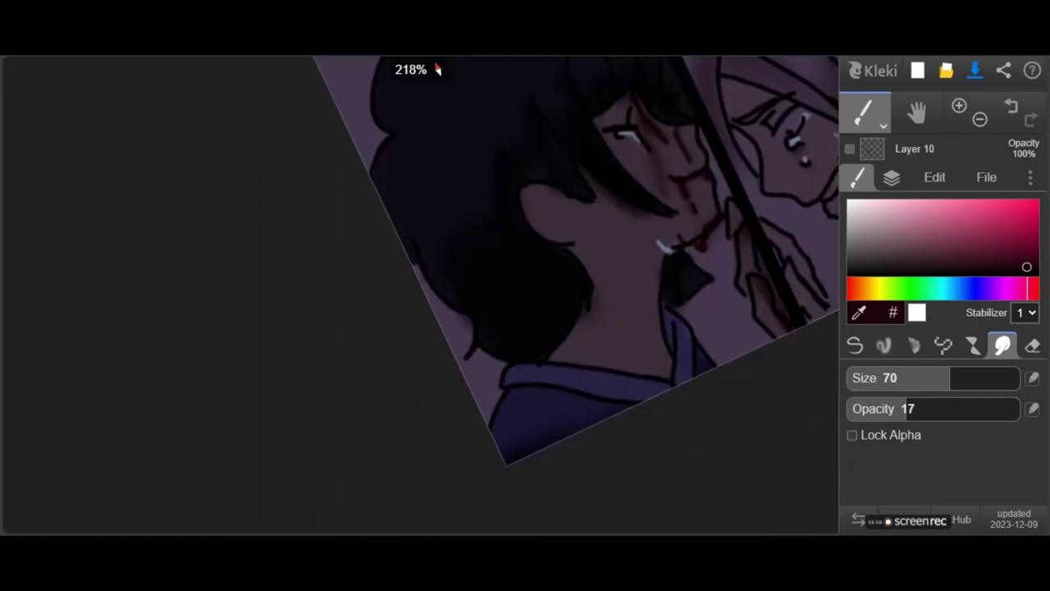
{"action": "left_click", "coordinate": [855, 345]}
{"action": "scroll", "coordinate": [525, 328], "scroll_direction": "up", "scroll_amount": 6}
{"action": "mouse_move", "coordinate": [683, 218]}
{"action": "left_mouse_down"}
{"action": "mouse_move", "coordinate": [606, 398]}
{"action": "mouse_move", "coordinate": [619, 408]}
{"action": "mouse_move", "coordinate": [640, 403]}
{"action": "mouse_move", "coordinate": [682, 289]}
{"action": "left_mouse_up"}
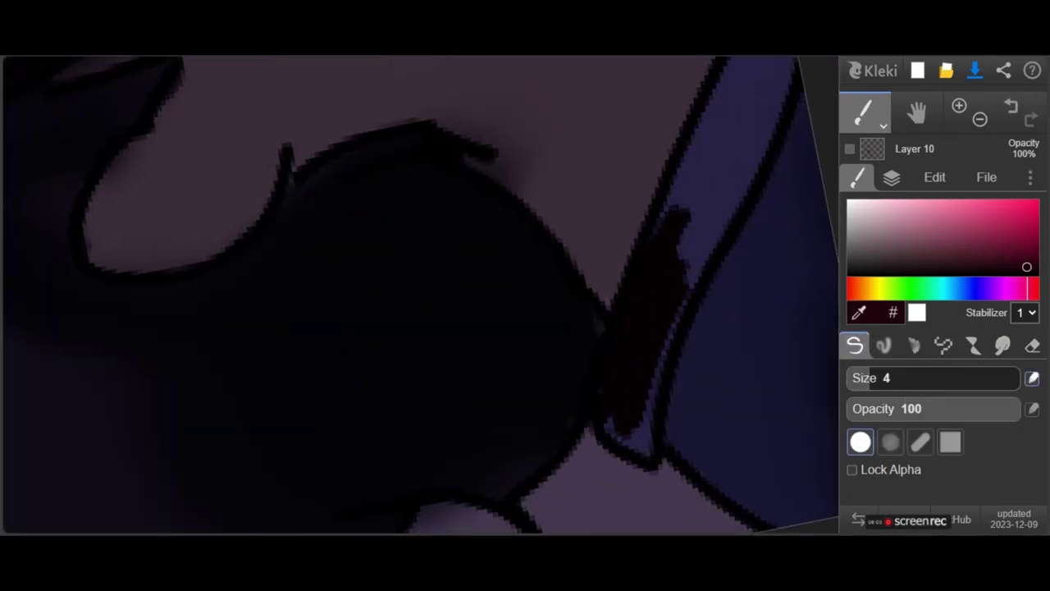
{"action": "left_click", "coordinate": [1002, 346]}
{"action": "left_click_drag", "start_coordinate": [681, 224], "coordinate": [663, 322]}
{"action": "mouse_move", "coordinate": [678, 251]}
{"action": "left_mouse_down"}
{"action": "mouse_move", "coordinate": [656, 433]}
{"action": "mouse_move", "coordinate": [700, 235]}
{"action": "mouse_move", "coordinate": [635, 431]}
{"action": "left_mouse_up"}
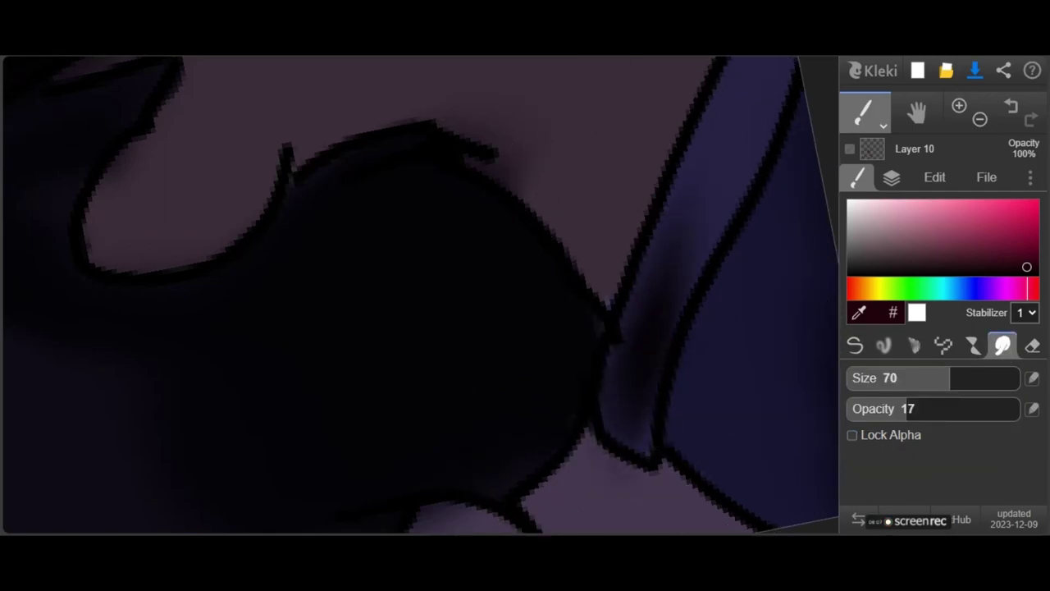
Add lighter crimson shading to the back and front of the blue collar with the size 4 pen and blend it.
{"action": "left_click", "coordinate": [974, 237]}
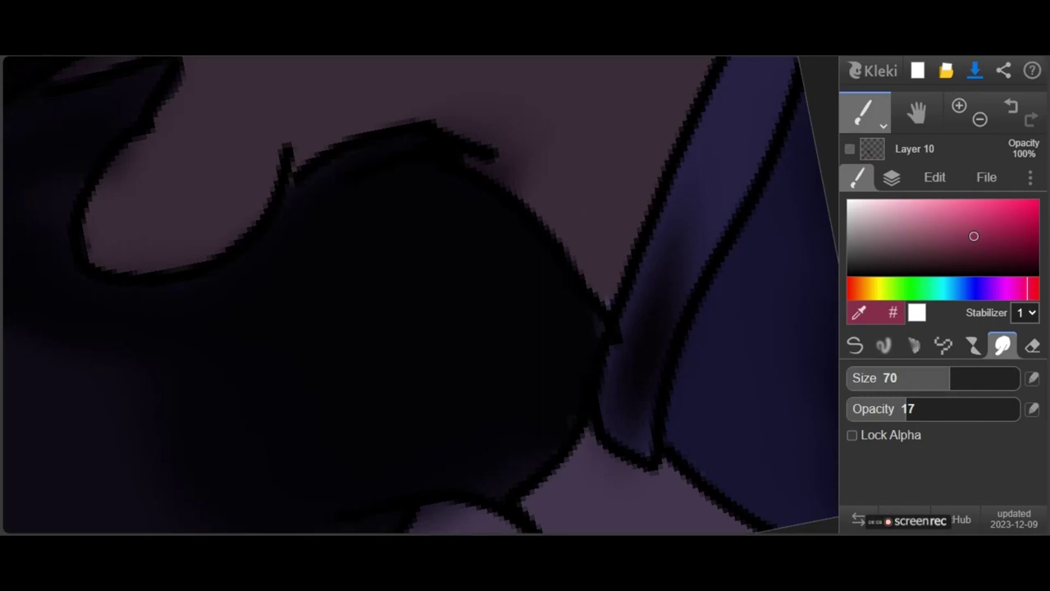
{"action": "scroll", "coordinate": [420, 295], "scroll_direction": "down", "scroll_amount": 5}
{"action": "scroll", "coordinate": [420, 295], "scroll_direction": "up", "scroll_amount": 4}
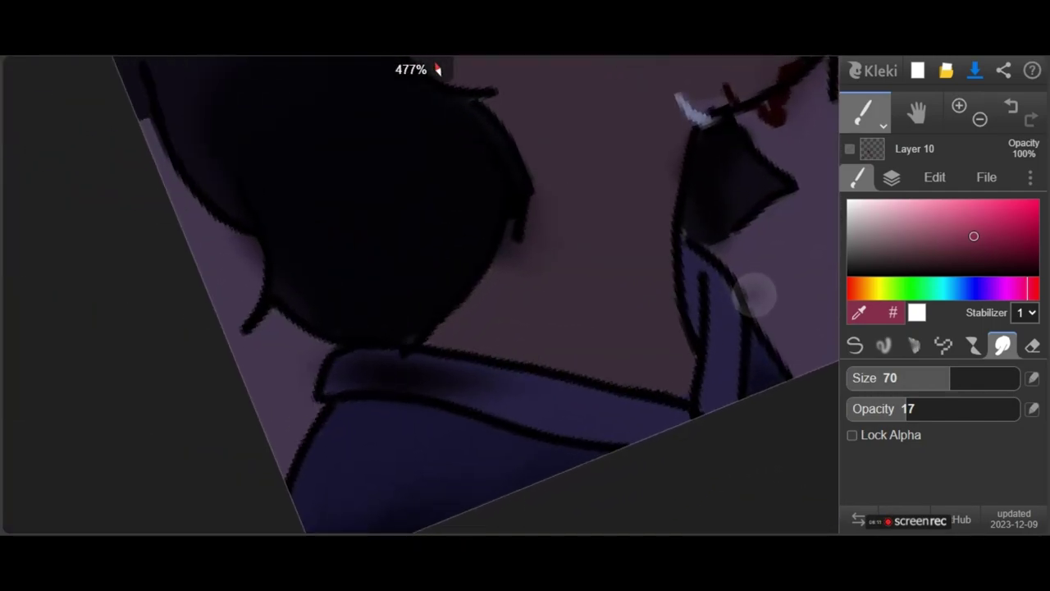
{"action": "left_click", "coordinate": [855, 346]}
{"action": "left_click_drag", "start_coordinate": [692, 269], "coordinate": [699, 327]}
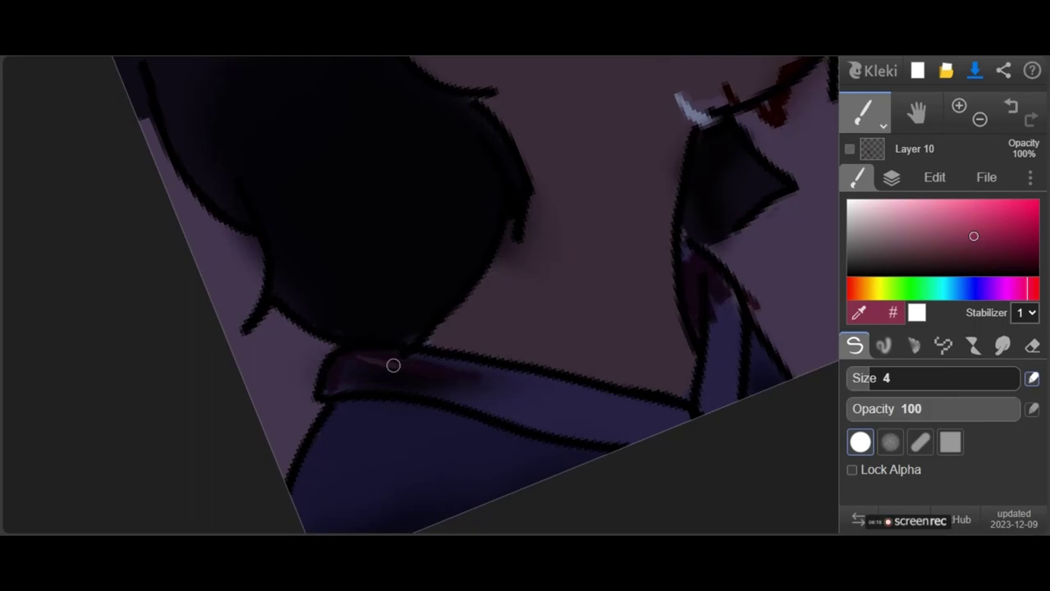
{"action": "left_click", "coordinate": [1000, 348]}
{"action": "left_click_drag", "start_coordinate": [726, 317], "coordinate": [717, 279]}
{"action": "mouse_move", "coordinate": [334, 373]}
{"action": "left_mouse_down"}
{"action": "mouse_move", "coordinate": [484, 389]}
{"action": "mouse_move", "coordinate": [365, 388]}
{"action": "left_mouse_up"}
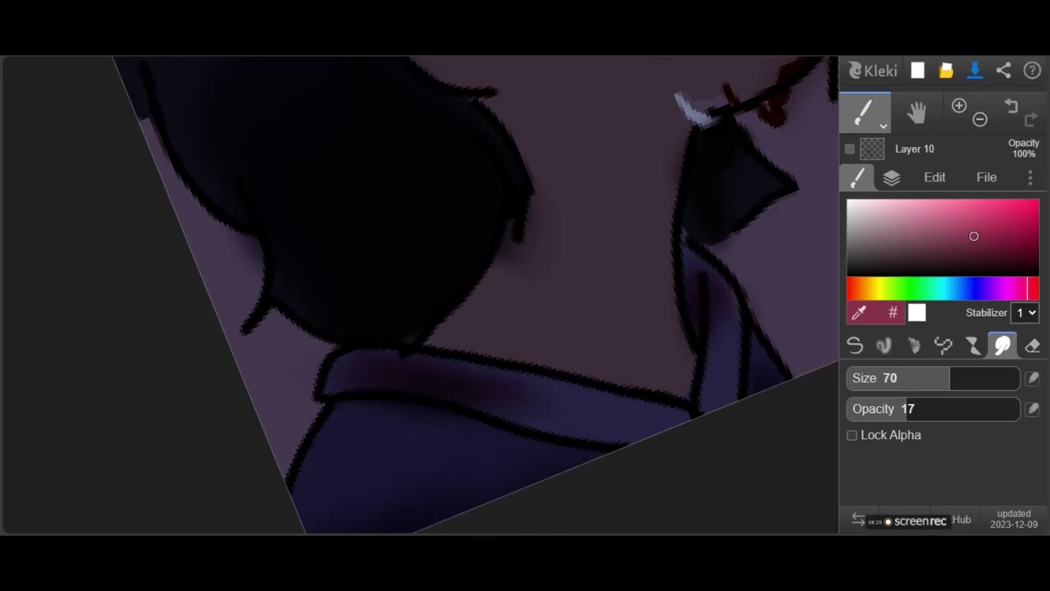
{"action": "scroll", "coordinate": [420, 295], "scroll_direction": "down", "scroll_amount": 5}
{"action": "scroll", "coordinate": [420, 295], "scroll_direction": "up", "scroll_amount": 3}
{"action": "scroll", "coordinate": [420, 295], "scroll_direction": "down", "scroll_amount": 3}
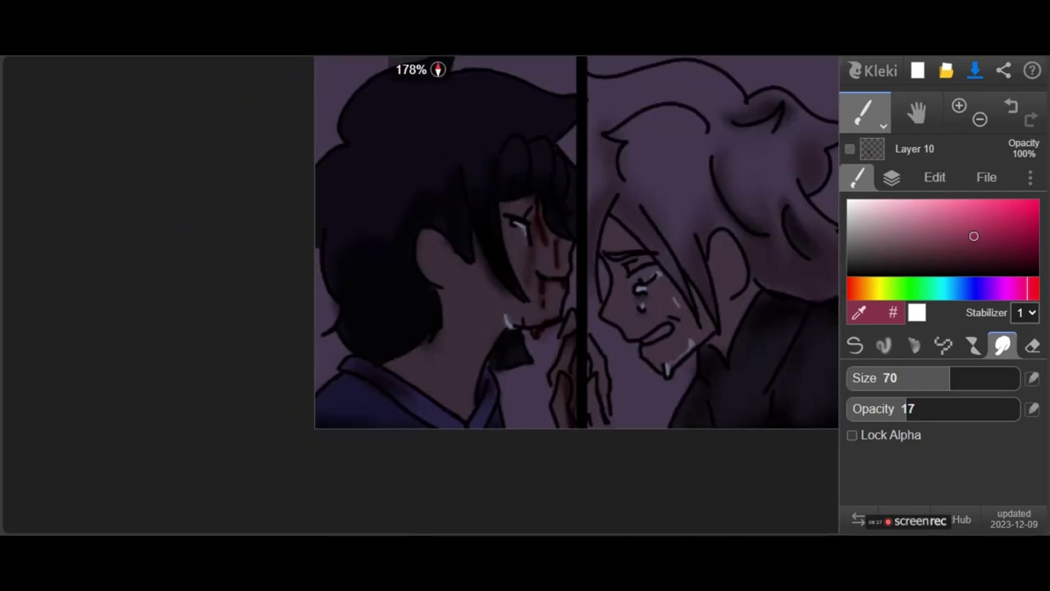
Try to paint over the light-haired character's eyebrow with a dark purple sampled from his hair, using the size 4 pen.
{"action": "scroll", "coordinate": [577, 287], "scroll_direction": "down", "scroll_amount": 3}
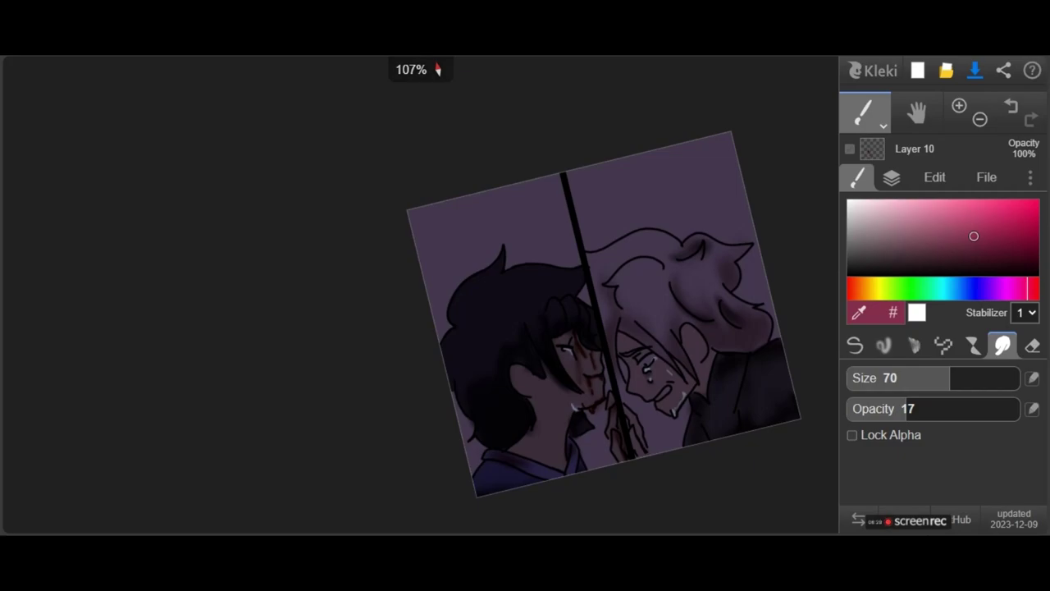
{"action": "scroll", "coordinate": [632, 361], "scroll_direction": "up", "scroll_amount": 5}
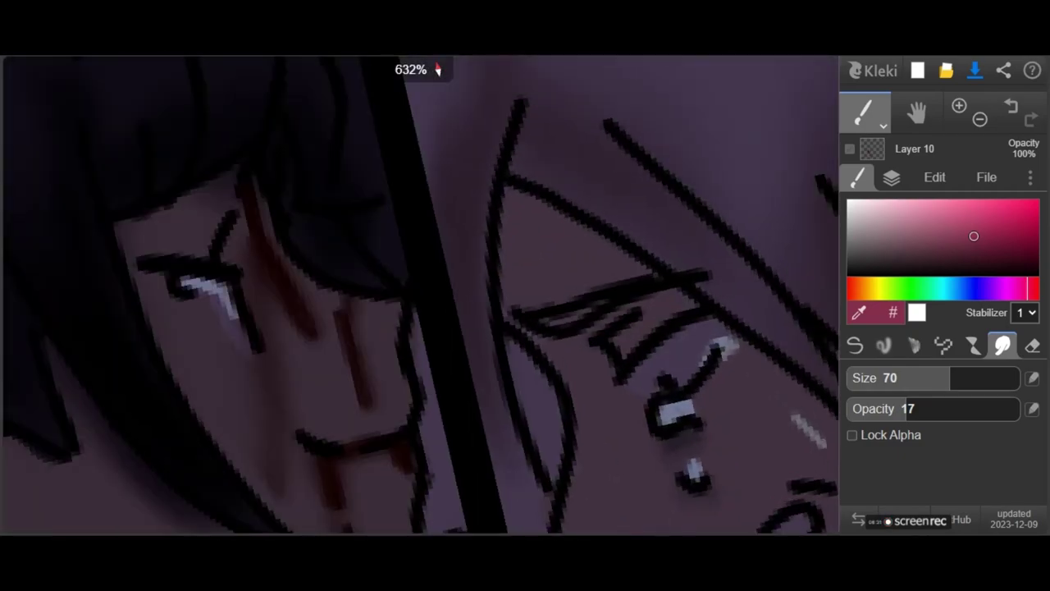
{"action": "left_click", "coordinate": [855, 345]}
{"action": "left_click", "coordinate": [859, 312]}
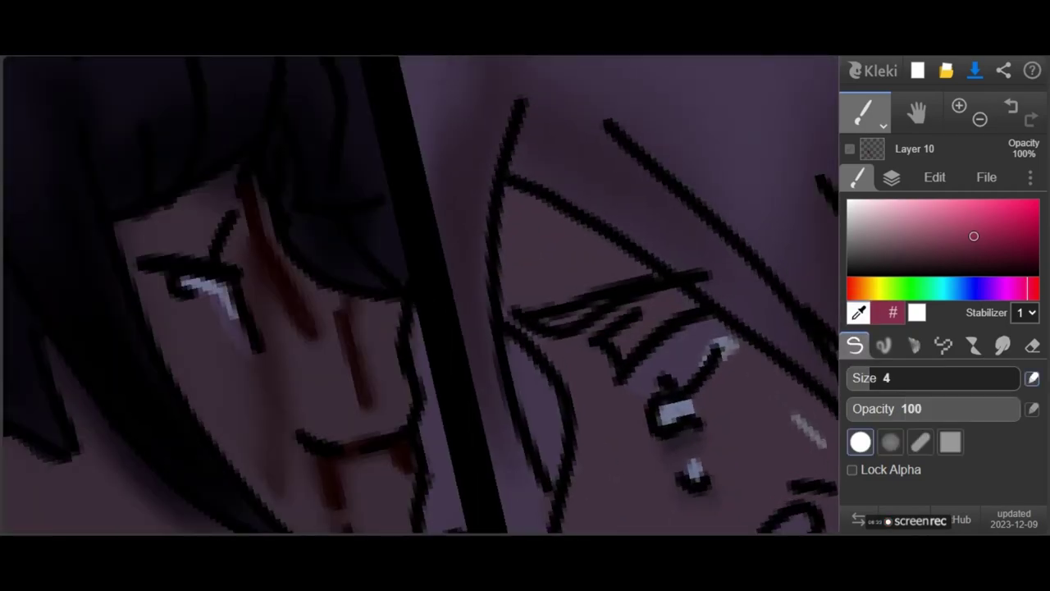
{"action": "left_click", "coordinate": [649, 216]}
{"action": "scroll", "coordinate": [540, 243], "scroll_direction": "up", "scroll_amount": 3}
{"action": "scroll", "coordinate": [639, 368], "scroll_direction": "up", "scroll_amount": 3}
{"action": "left_click_drag", "start_coordinate": [665, 323], "coordinate": [656, 314]}
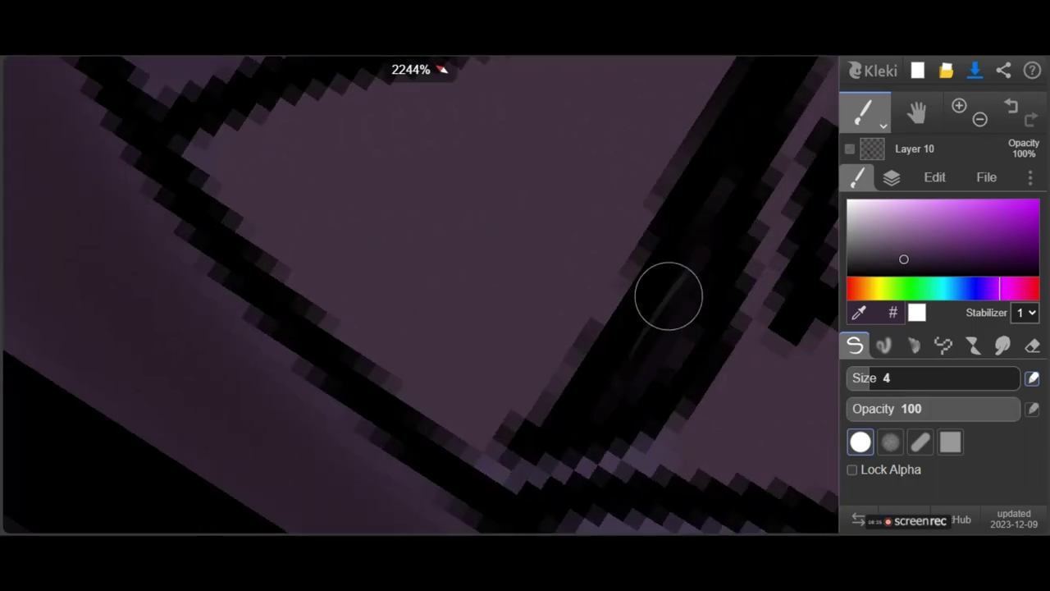
{"action": "scroll", "coordinate": [682, 274], "scroll_direction": "down", "scroll_amount": 3}
{"action": "scroll", "coordinate": [648, 312], "scroll_direction": "down", "scroll_amount": 7}
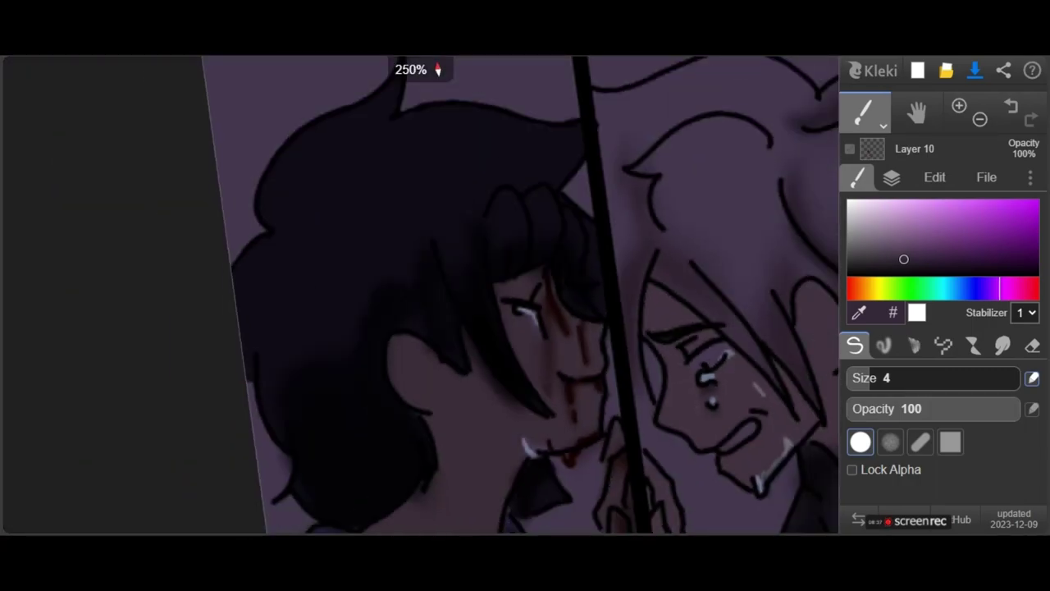
{"action": "key", "text": "ctrl+z"}
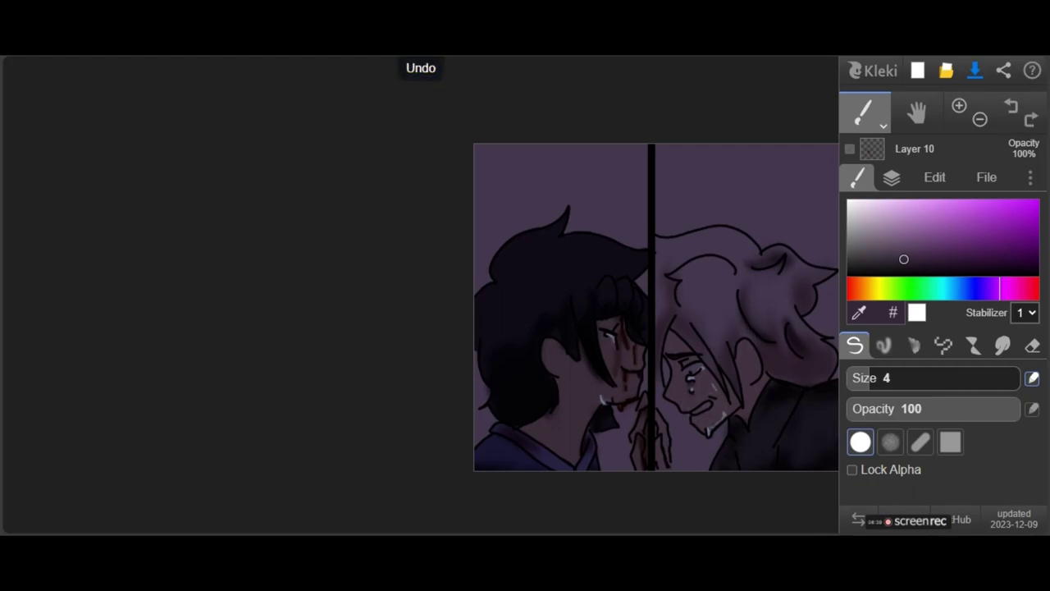
{"action": "scroll", "coordinate": [717, 355], "scroll_direction": "up", "scroll_amount": 3}
{"action": "key", "text": "ctrl+z"}
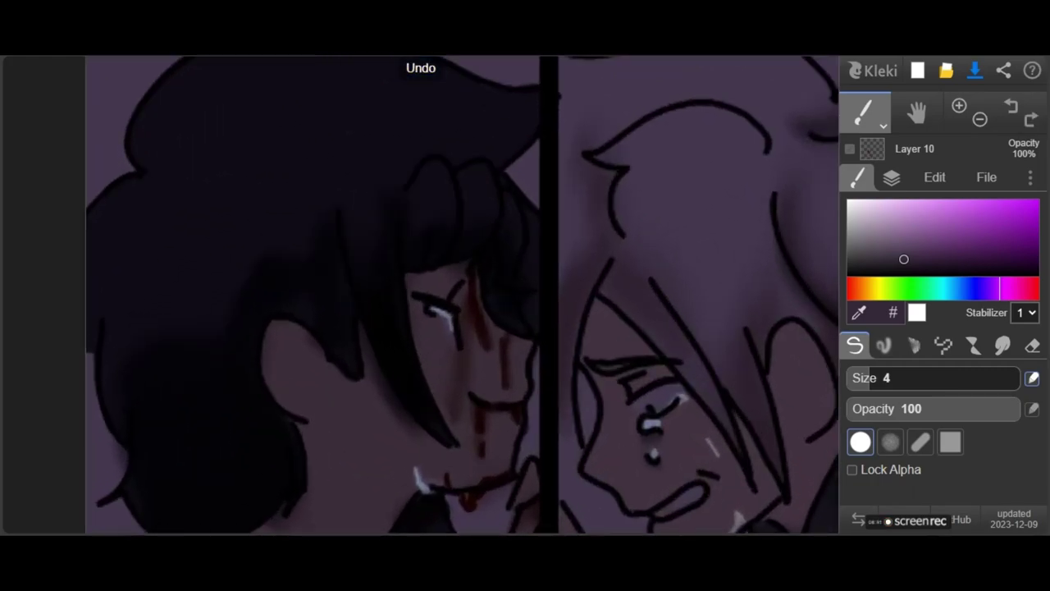
Try pale lilac on Layer 10 around the light-haired character's eyebrow and eye.
{"action": "left_click", "coordinate": [892, 177]}
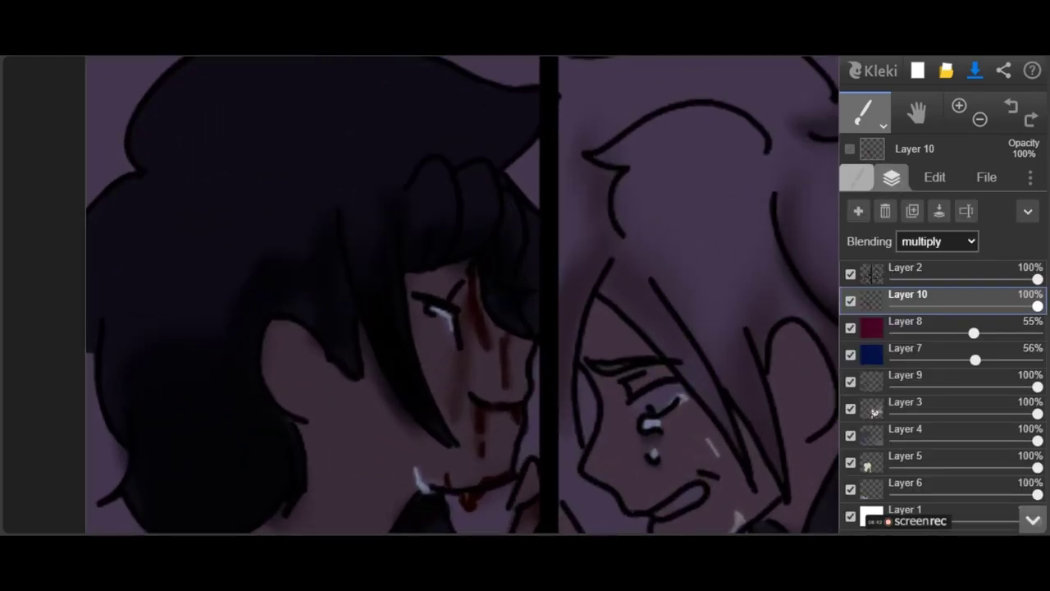
{"action": "left_click", "coordinate": [858, 177]}
{"action": "left_click_drag", "start_coordinate": [896, 219], "coordinate": [877, 205]}
{"action": "scroll", "coordinate": [549, 337], "scroll_direction": "up", "scroll_amount": 6}
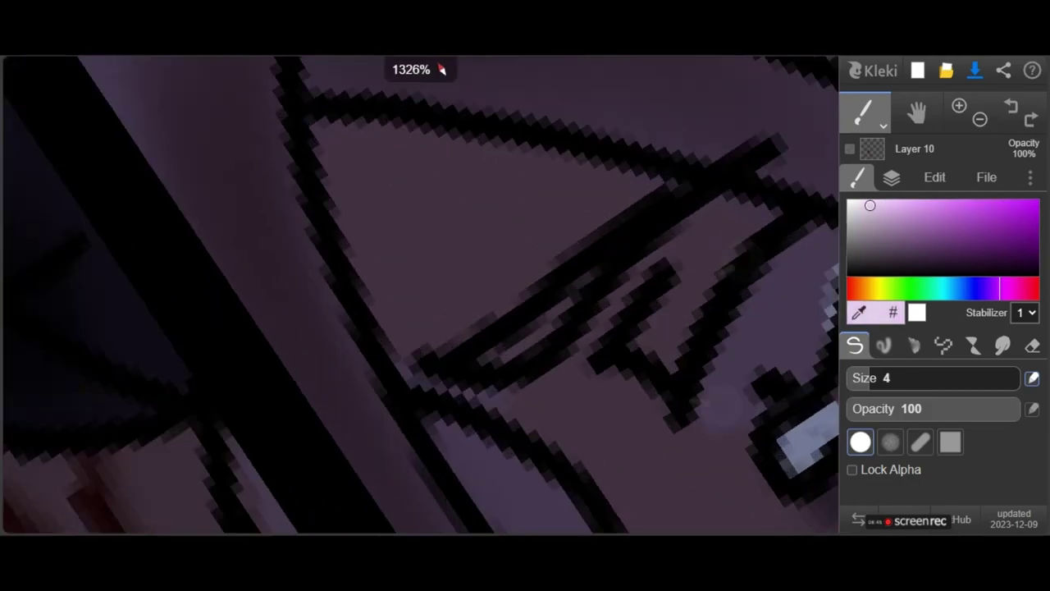
{"action": "scroll", "coordinate": [674, 518], "scroll_direction": "down", "scroll_amount": 6}
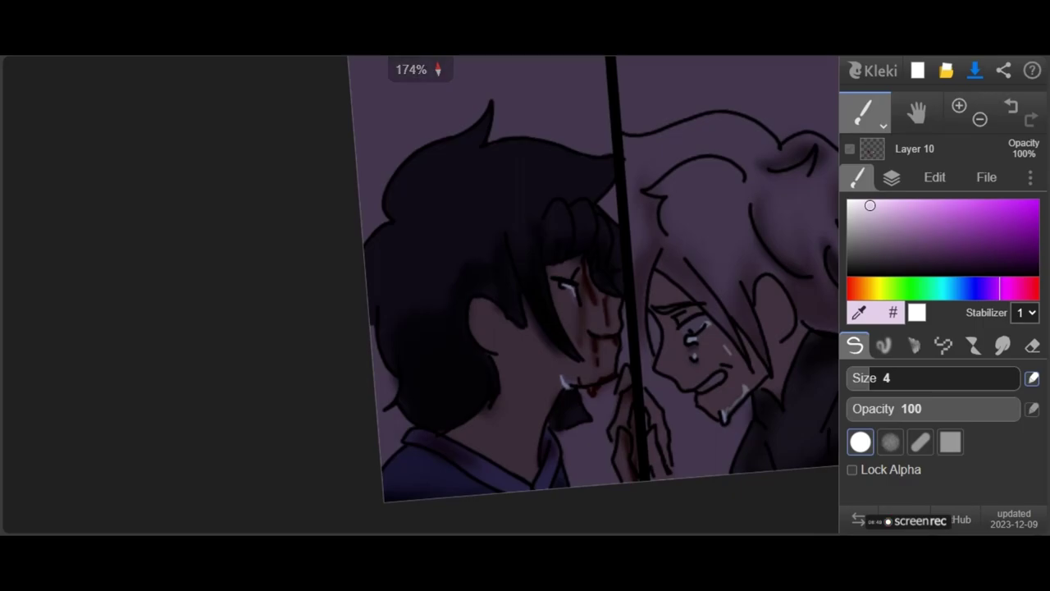
{"action": "scroll", "coordinate": [624, 295], "scroll_direction": "up", "scroll_amount": 2}
{"action": "key", "text": "ctrl+z"}
Tint the tears at and below the light-haired character's eye with pale lilac using the size 4 pen.
{"action": "scroll", "coordinate": [704, 386], "scroll_direction": "down", "scroll_amount": 1}
{"action": "scroll", "coordinate": [817, 151], "scroll_direction": "down", "scroll_amount": 2}
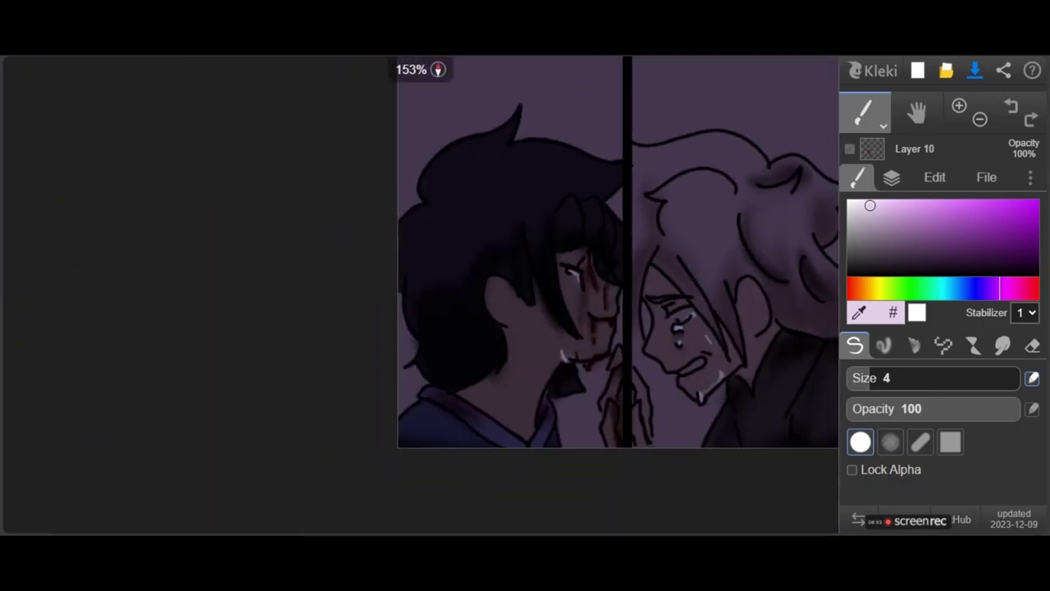
{"action": "scroll", "coordinate": [656, 369], "scroll_direction": "down", "scroll_amount": 2}
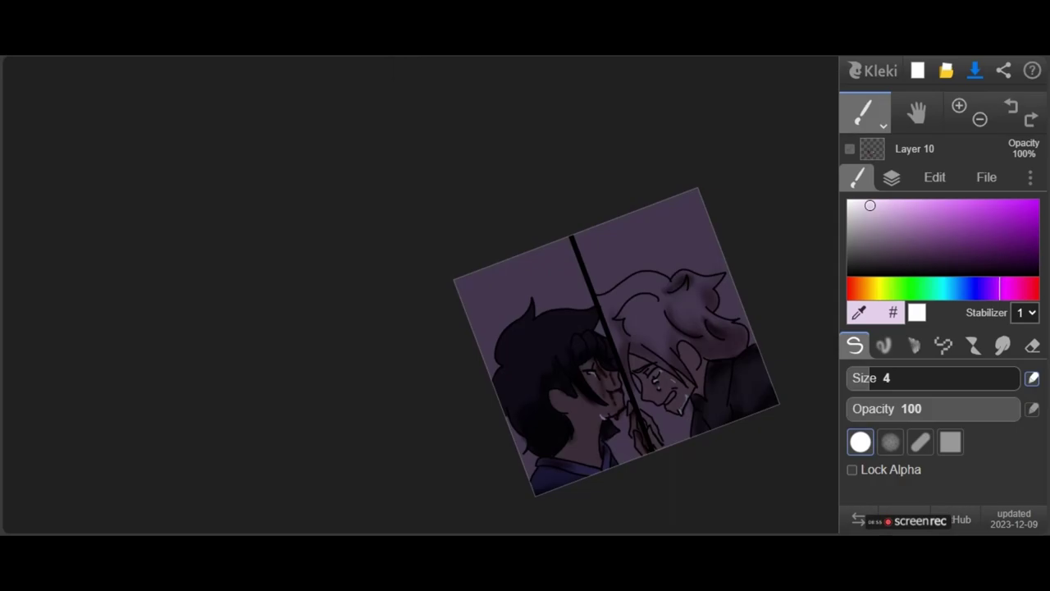
{"action": "scroll", "coordinate": [661, 379], "scroll_direction": "up", "scroll_amount": 8}
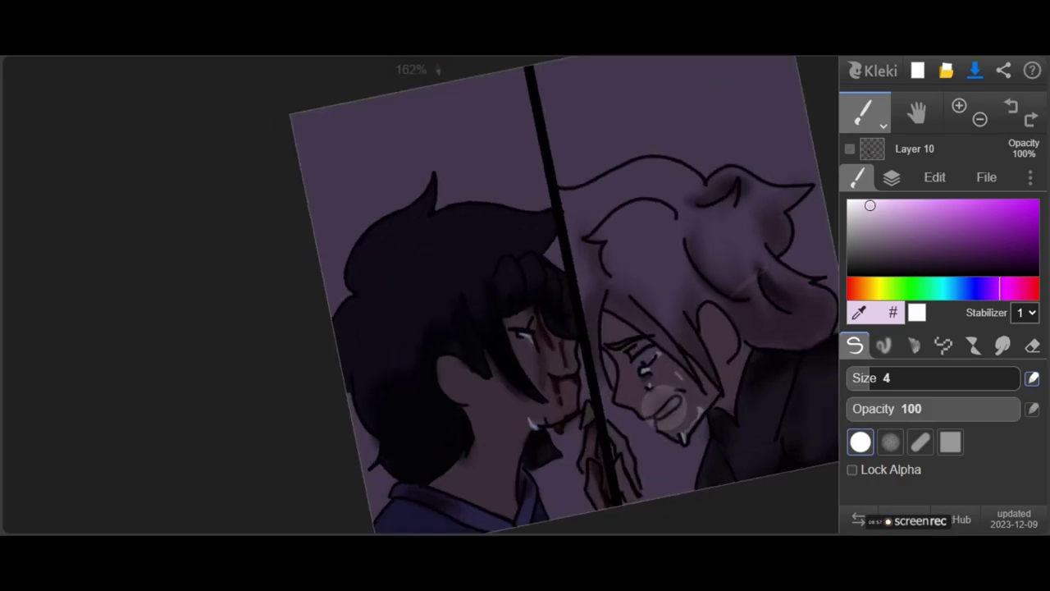
{"action": "scroll", "coordinate": [464, 197], "scroll_direction": "up", "scroll_amount": 2}
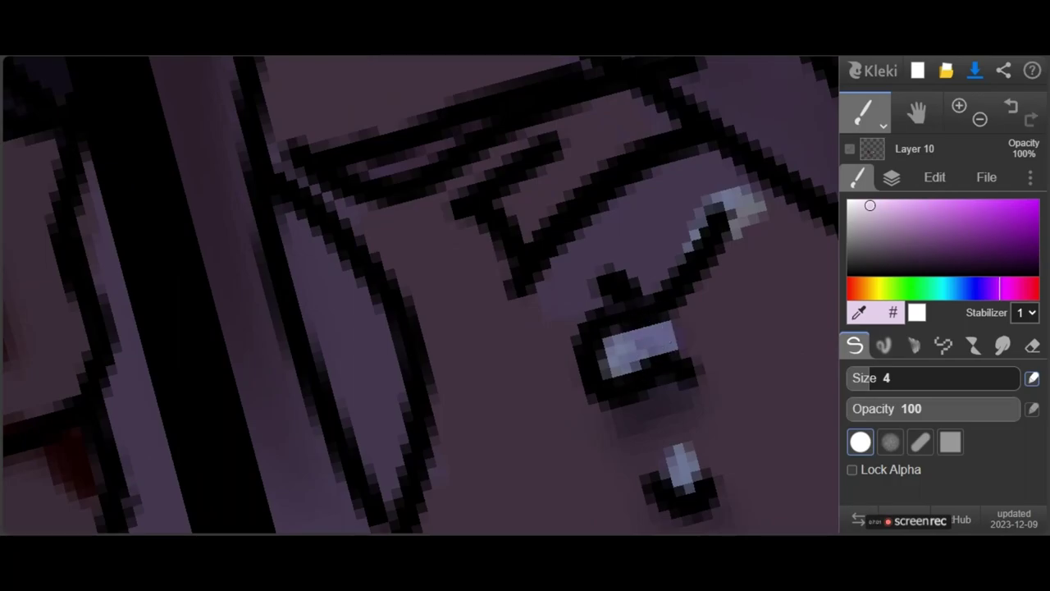
{"action": "scroll", "coordinate": [726, 309], "scroll_direction": "down", "scroll_amount": 5}
{"action": "scroll", "coordinate": [727, 309], "scroll_direction": "up", "scroll_amount": 4}
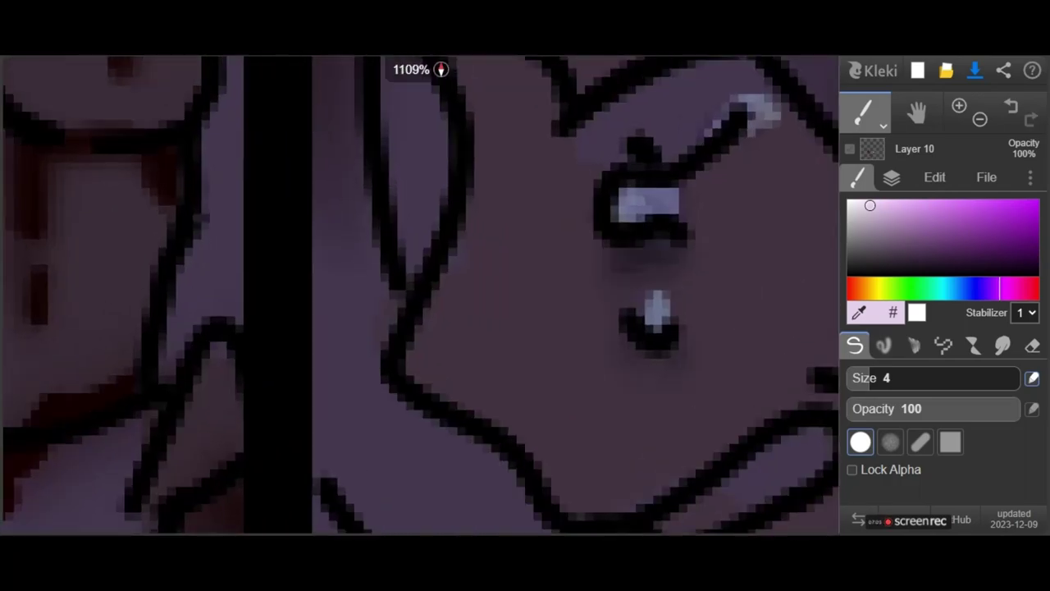
{"action": "scroll", "coordinate": [726, 310], "scroll_direction": "down", "scroll_amount": 5}
{"action": "scroll", "coordinate": [648, 353], "scroll_direction": "up", "scroll_amount": 2}
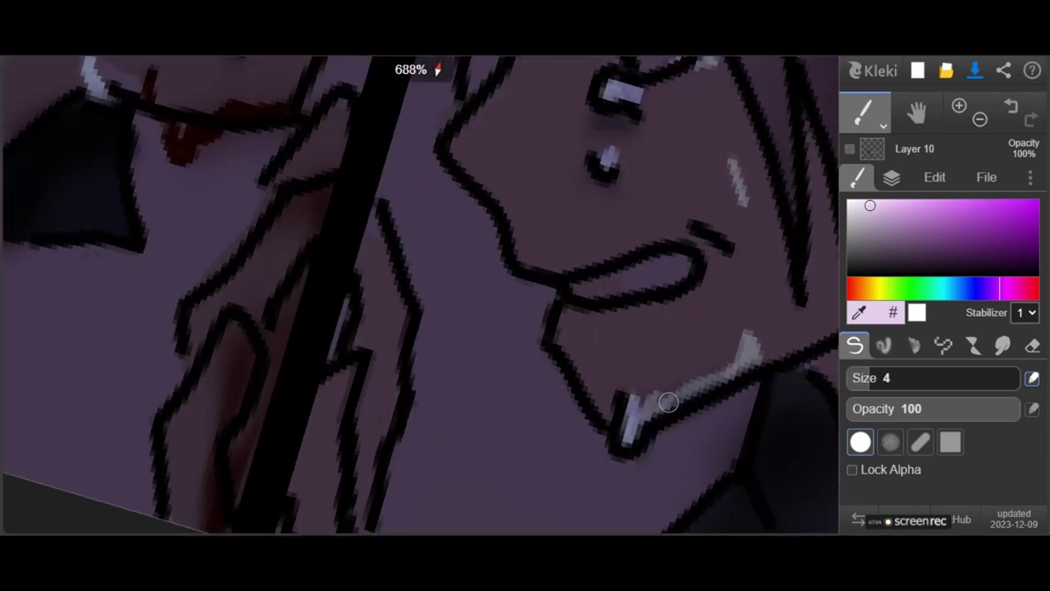
Enlarge the pen to size 6.6 and tint the tear along the light-haired character's jaw with a slightly darker lilac.
{"action": "left_click_drag", "start_coordinate": [870, 378], "coordinate": [877, 378]}
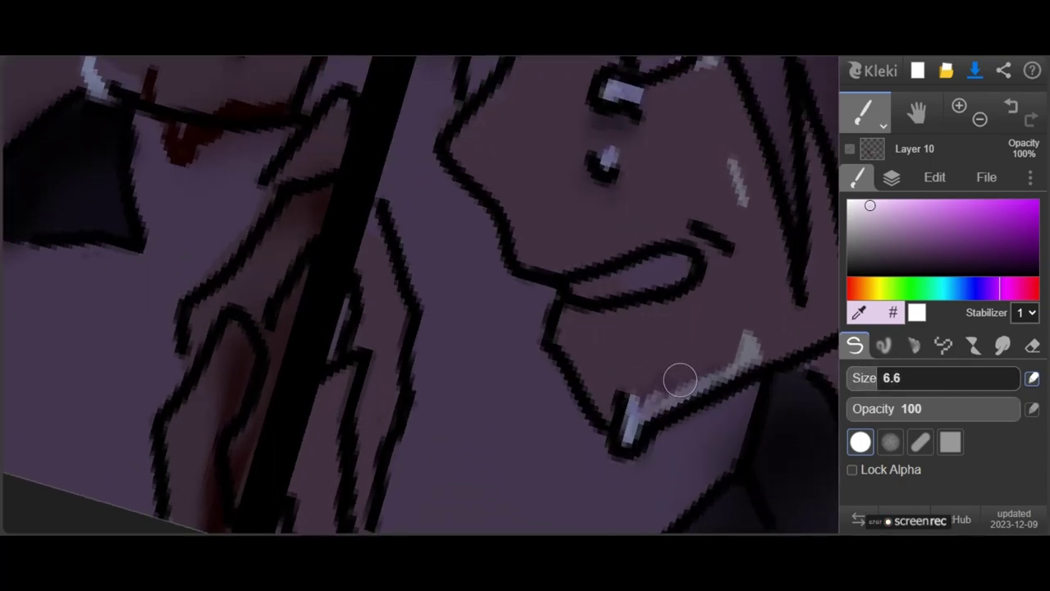
{"action": "key", "text": "ctrl+z"}
{"action": "left_click_drag", "start_coordinate": [870, 205], "coordinate": [873, 213]}
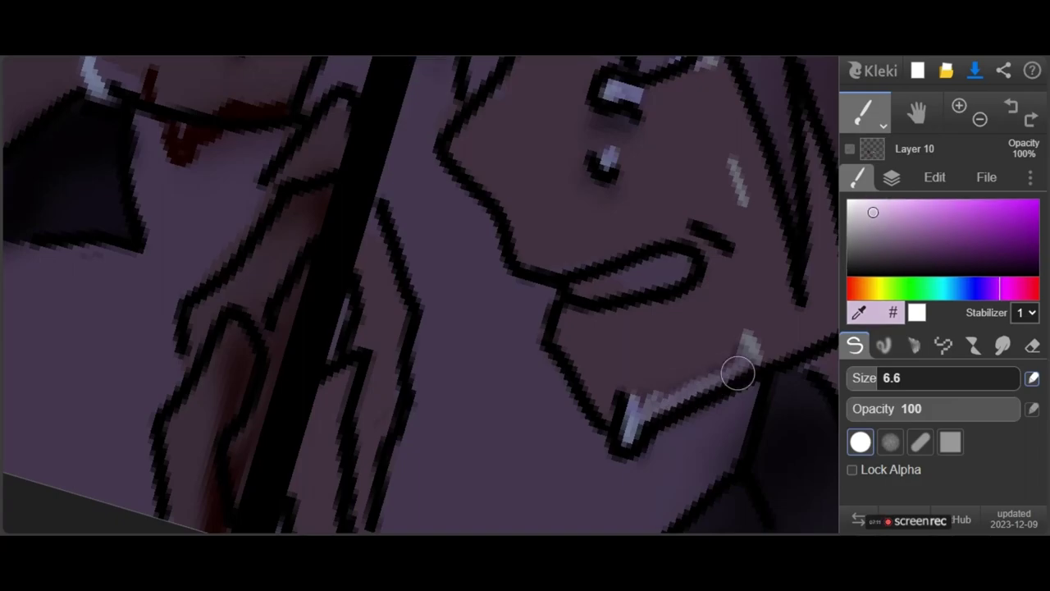
{"action": "scroll", "coordinate": [526, 328], "scroll_direction": "down", "scroll_amount": 4}
{"action": "scroll", "coordinate": [525, 329], "scroll_direction": "up", "scroll_amount": 6}
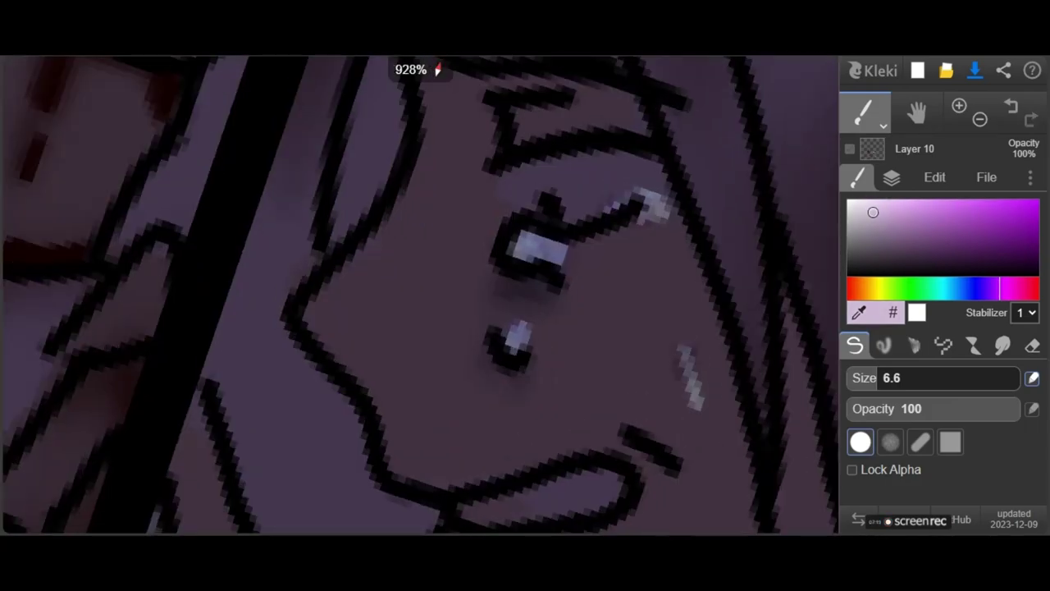
Tint the dark-haired character's tears at the jaw and under the eye with the same lilac.
{"action": "scroll", "coordinate": [421, 296], "scroll_direction": "down", "scroll_amount": 4}
{"action": "scroll", "coordinate": [421, 295], "scroll_direction": "up", "scroll_amount": 4}
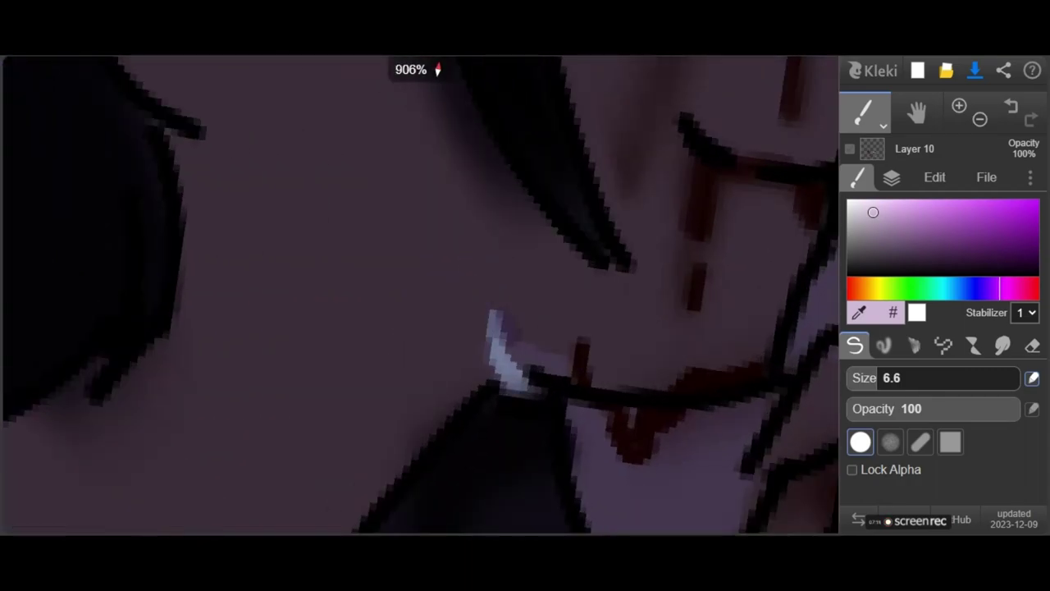
{"action": "scroll", "coordinate": [520, 366], "scroll_direction": "up", "scroll_amount": 1}
{"action": "scroll", "coordinate": [521, 366], "scroll_direction": "down", "scroll_amount": 4}
{"action": "scroll", "coordinate": [520, 366], "scroll_direction": "up", "scroll_amount": 6}
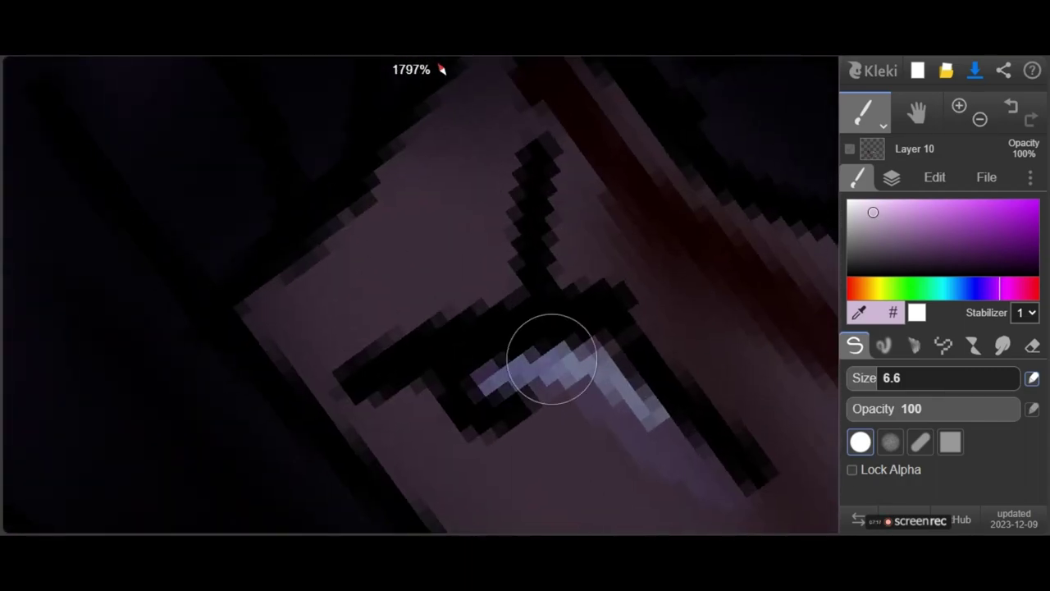
{"action": "scroll", "coordinate": [521, 366], "scroll_direction": "down", "scroll_amount": 11}
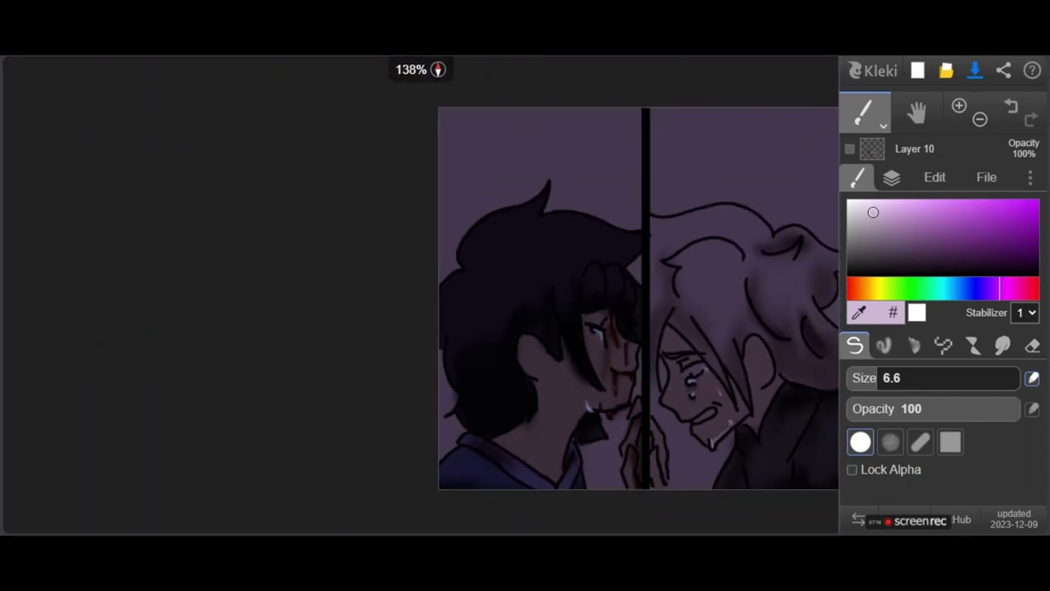
Set the pen colour to a deep dark red for the blood details.
{"action": "scroll", "coordinate": [490, 421], "scroll_direction": "down", "scroll_amount": 2}
{"action": "scroll", "coordinate": [649, 431], "scroll_direction": "up", "scroll_amount": 4}
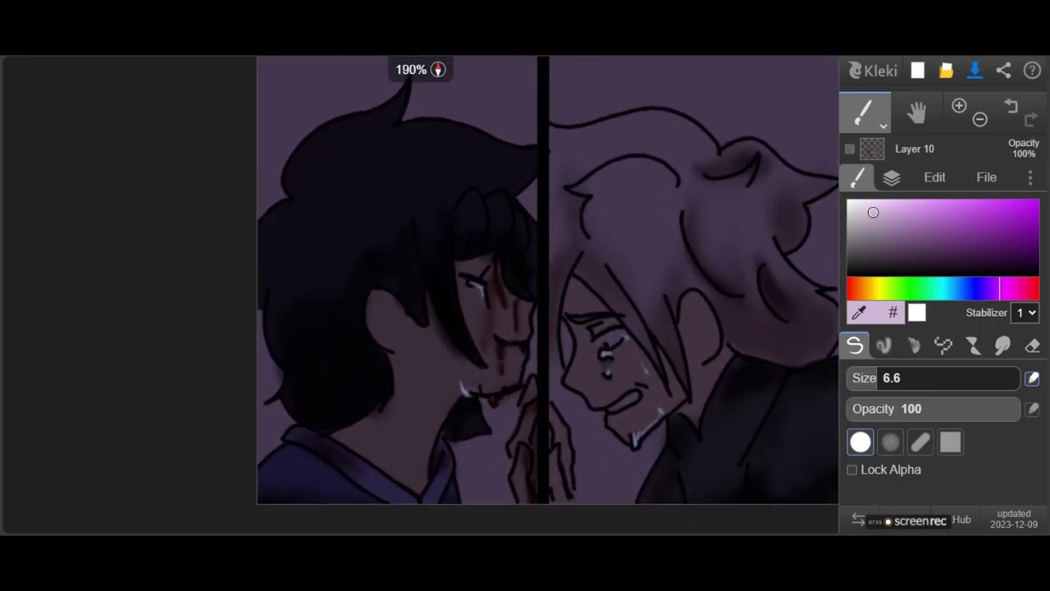
{"action": "left_click", "coordinate": [1021, 288]}
{"action": "left_click", "coordinate": [1034, 288]}
{"action": "left_click_drag", "start_coordinate": [1024, 256], "coordinate": [1023, 241]}
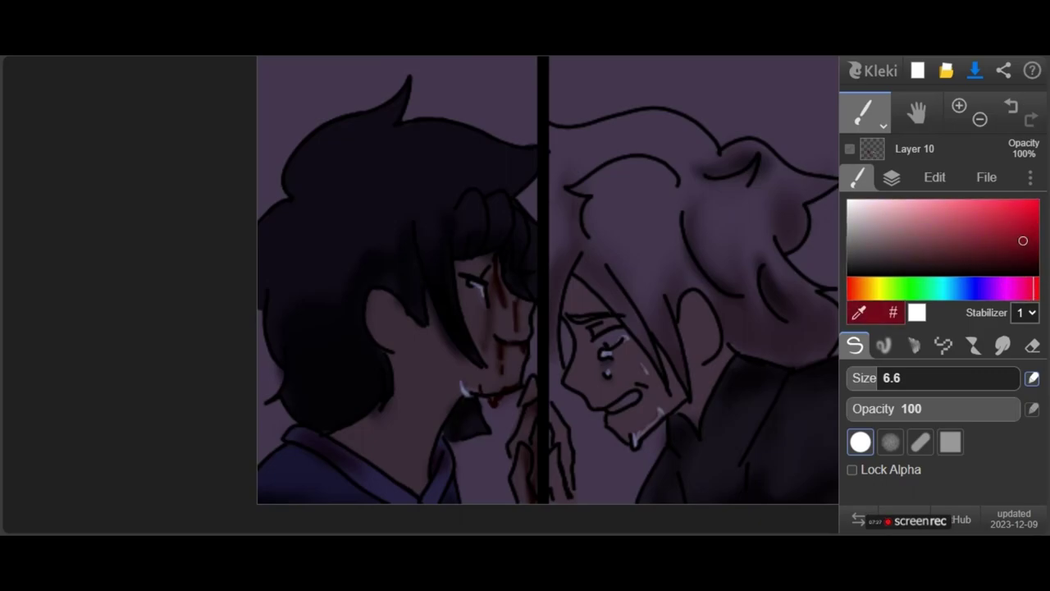
Try a dark red blood streak on the dark-haired character's jaw beside the white tear.
{"action": "scroll", "coordinate": [386, 443], "scroll_direction": "up", "scroll_amount": 5}
{"action": "scroll", "coordinate": [385, 443], "scroll_direction": "down", "scroll_amount": 1}
{"action": "scroll", "coordinate": [563, 355], "scroll_direction": "down", "scroll_amount": 2}
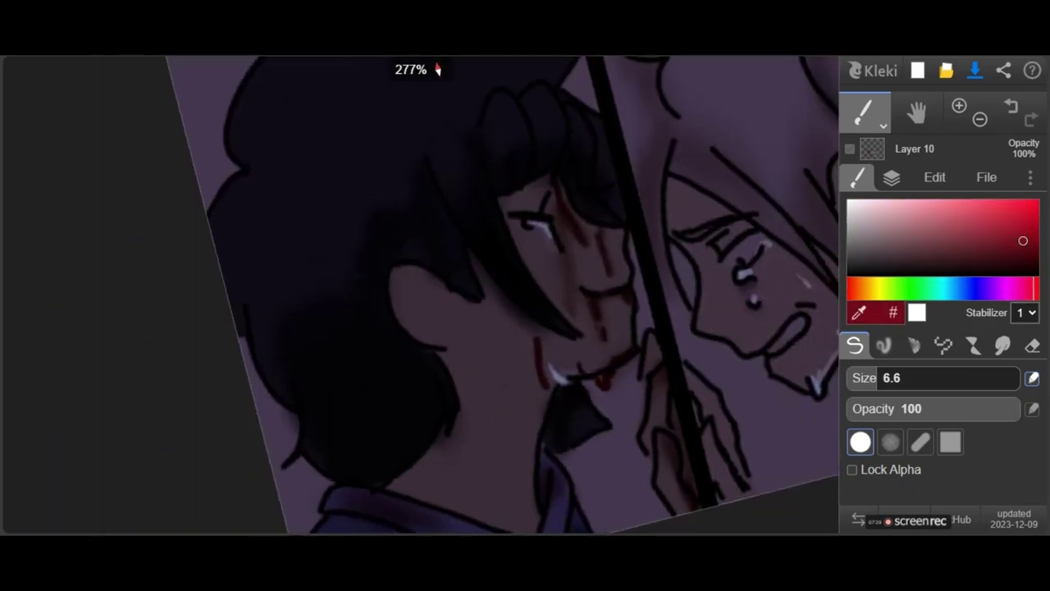
{"action": "scroll", "coordinate": [574, 328], "scroll_direction": "up", "scroll_amount": 7}
{"action": "key", "text": "ctrl+z"}
{"action": "scroll", "coordinate": [580, 308], "scroll_direction": "down", "scroll_amount": 1}
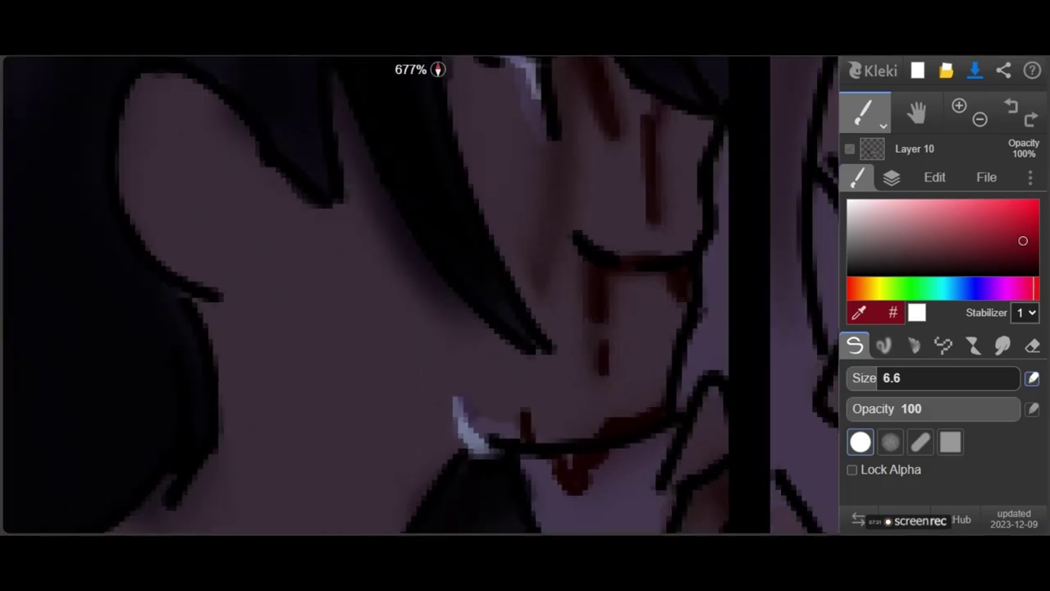
Paint dark red blood marks beside the dark-haired character's eye along the hair edge and dot spots down the cheek.
{"action": "scroll", "coordinate": [580, 309], "scroll_direction": "up", "scroll_amount": 1}
{"action": "scroll", "coordinate": [508, 345], "scroll_direction": "down", "scroll_amount": 2}
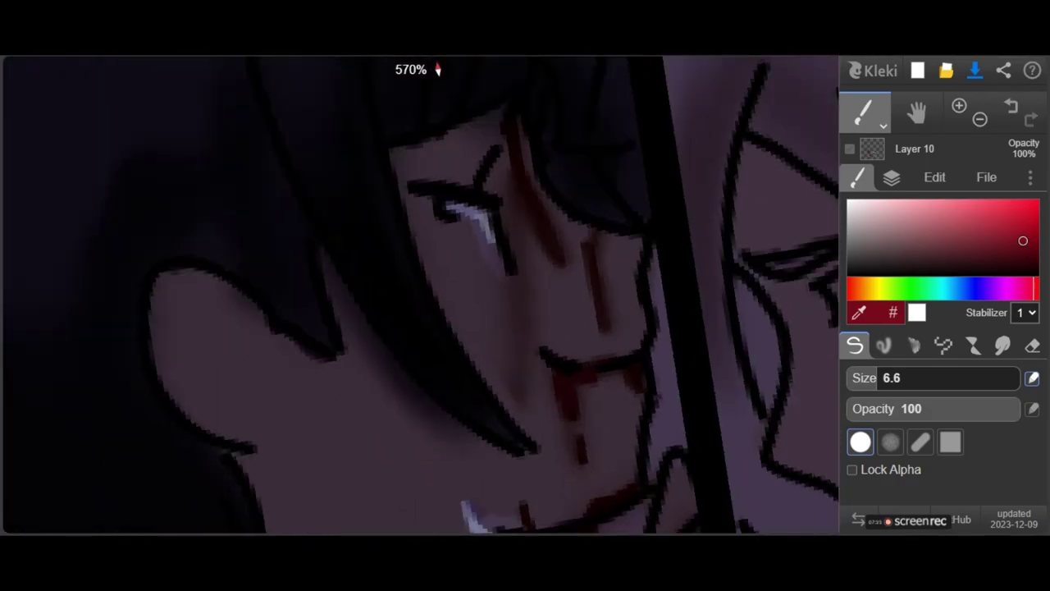
{"action": "scroll", "coordinate": [509, 345], "scroll_direction": "up", "scroll_amount": 2}
{"action": "left_click_drag", "start_coordinate": [417, 341], "coordinate": [435, 400]}
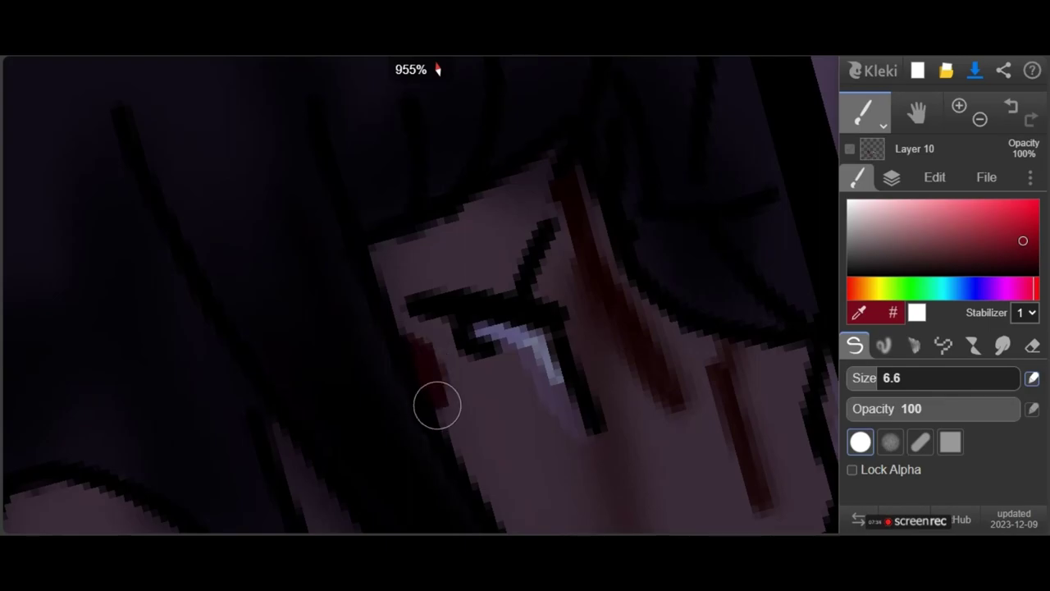
{"action": "scroll", "coordinate": [539, 417], "scroll_direction": "down", "scroll_amount": 5}
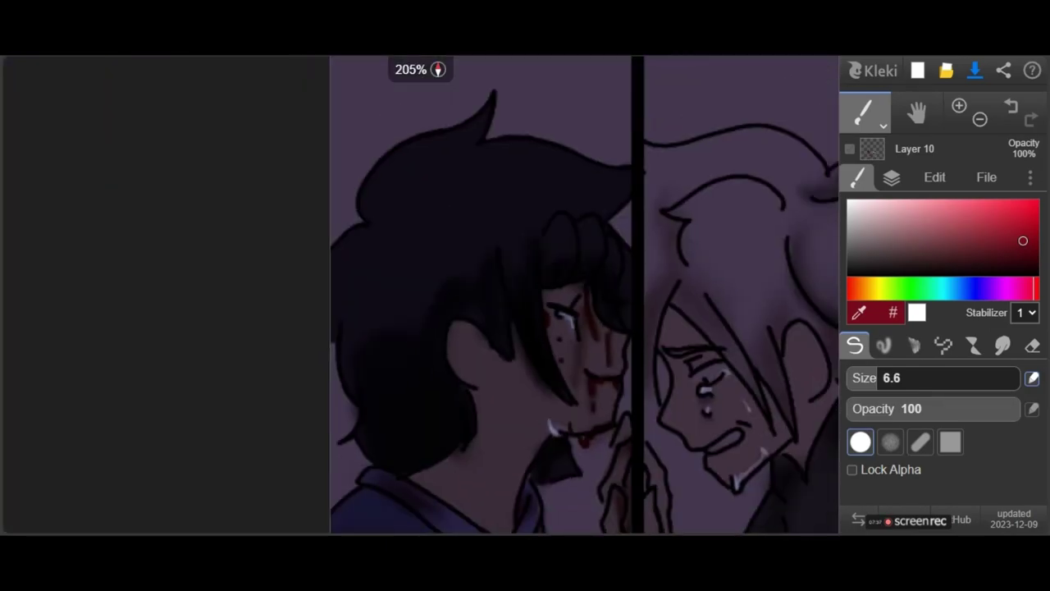
{"action": "scroll", "coordinate": [562, 374], "scroll_direction": "up", "scroll_amount": 5}
{"action": "left_click_drag", "start_coordinate": [579, 387], "coordinate": [591, 371]}
{"action": "scroll", "coordinate": [566, 361], "scroll_direction": "down", "scroll_amount": 5}
{"action": "scroll", "coordinate": [525, 328], "scroll_direction": "up", "scroll_amount": 2}
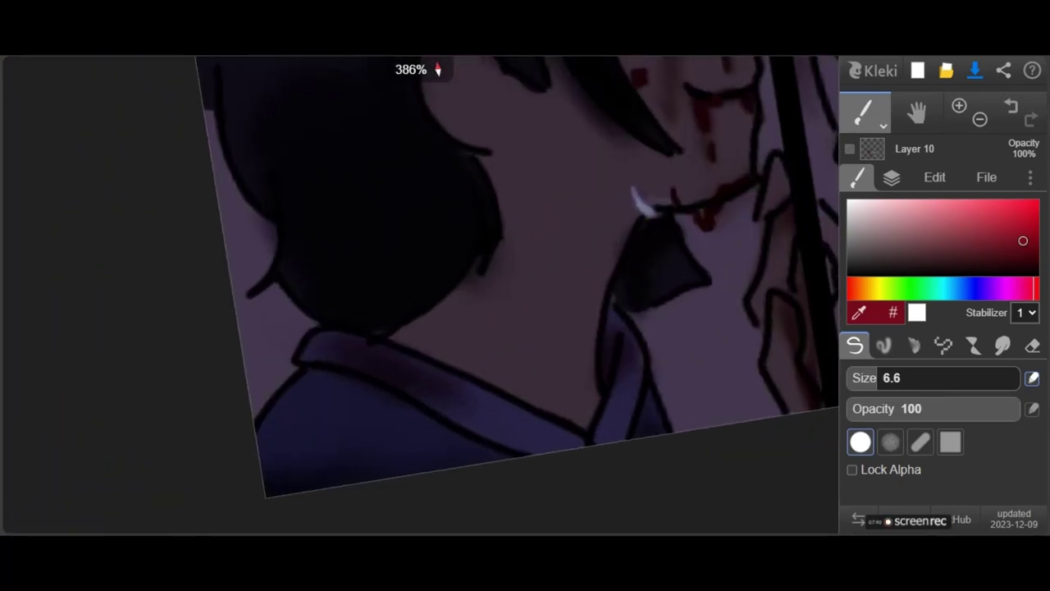
Add dark red blood spots to the dark-haired character's neck, front collar and blue robe.
{"action": "left_click_drag", "start_coordinate": [471, 304], "coordinate": [474, 320]}
{"action": "left_click_drag", "start_coordinate": [482, 321], "coordinate": [490, 335]}
{"action": "left_click", "coordinate": [577, 230]}
{"action": "left_click_drag", "start_coordinate": [593, 217], "coordinate": [594, 245]}
Smudge the blood spots on the neck and blue robe at size 70, opacity 17.
{"action": "left_click", "coordinate": [1003, 344]}
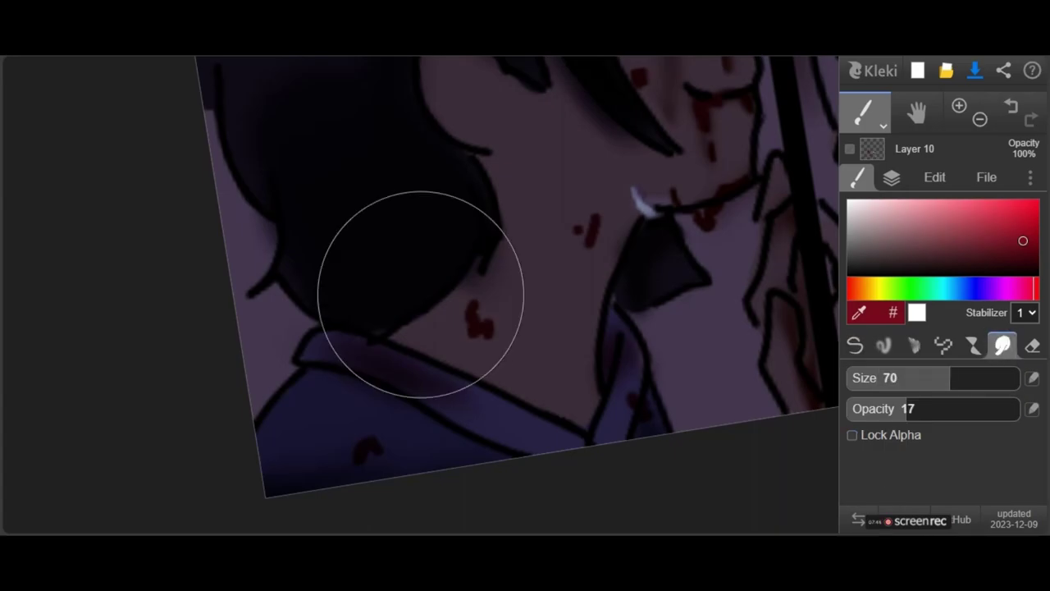
{"action": "left_click_drag", "start_coordinate": [478, 315], "coordinate": [510, 317]}
{"action": "left_click_drag", "start_coordinate": [586, 224], "coordinate": [594, 235]}
{"action": "left_click_drag", "start_coordinate": [367, 447], "coordinate": [384, 462]}
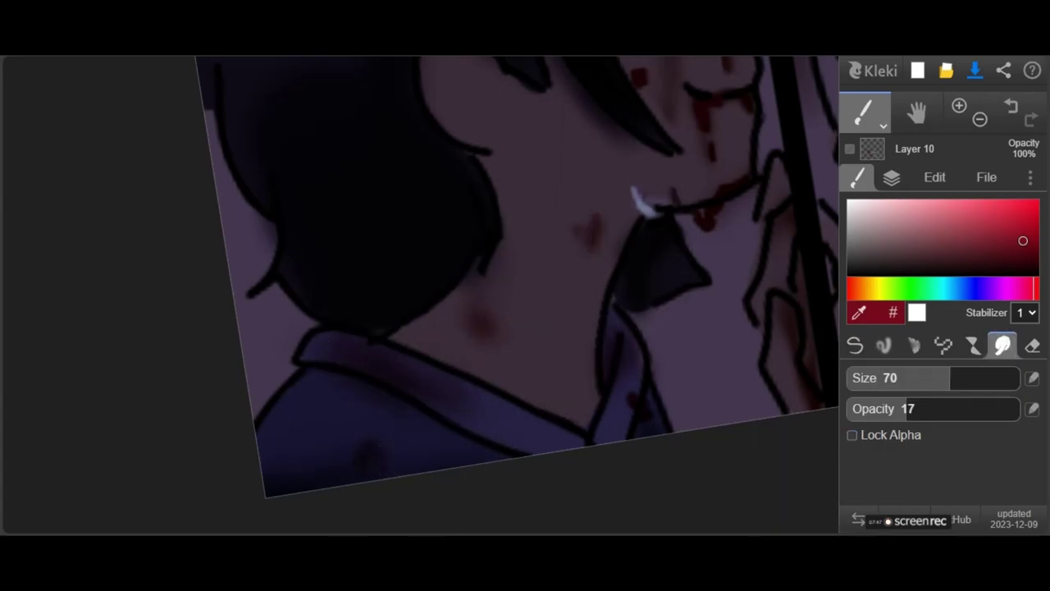
Smudge the blood spots on the dark-haired character's cheek until they blend softly into the skin.
{"action": "scroll", "coordinate": [615, 389], "scroll_direction": "up", "scroll_amount": 8}
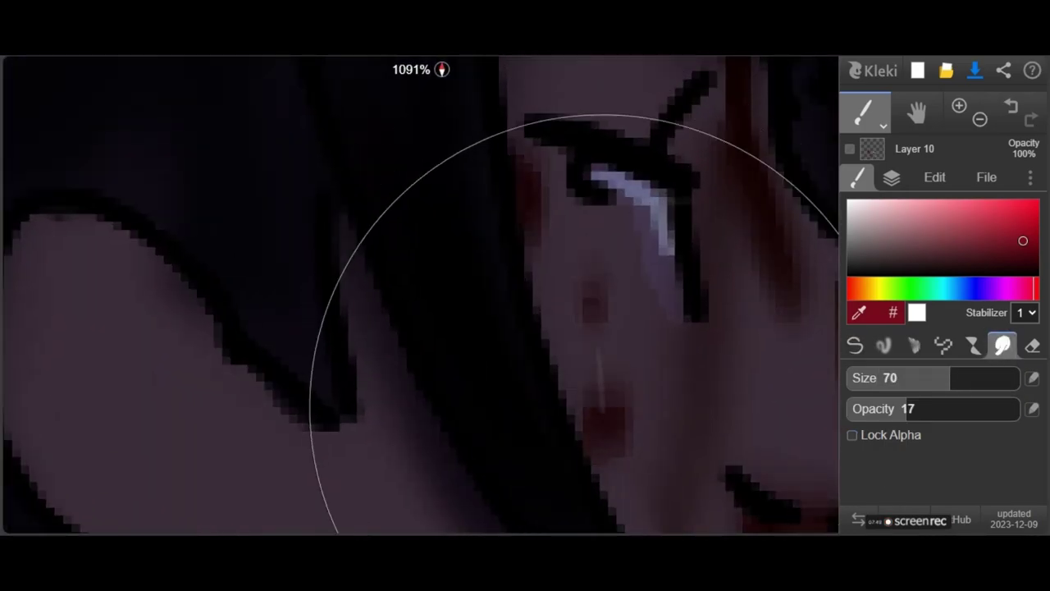
{"action": "scroll", "coordinate": [616, 390], "scroll_direction": "down", "scroll_amount": 8}
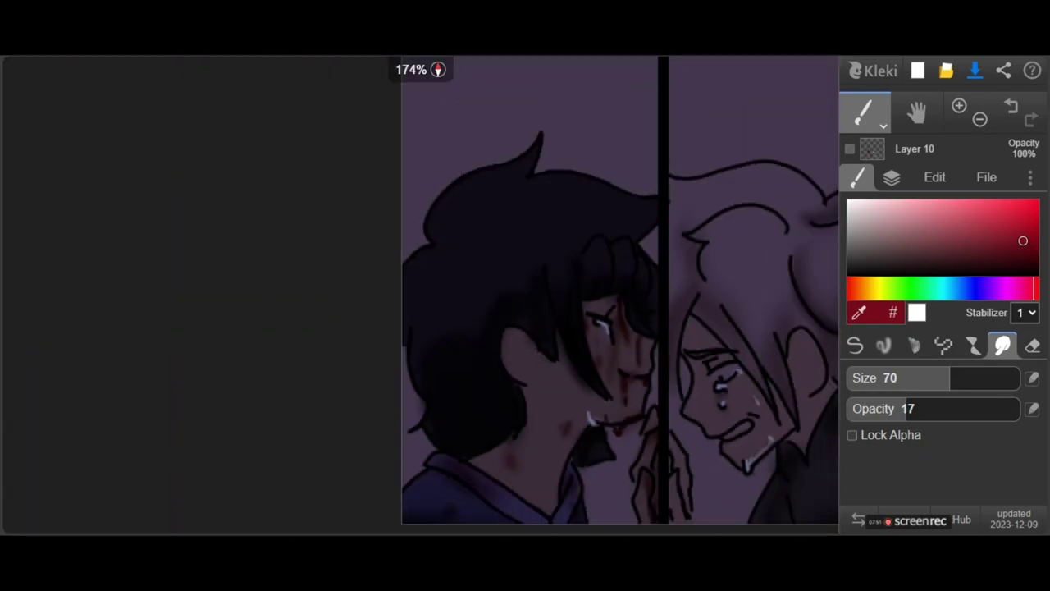
{"action": "scroll", "coordinate": [615, 328], "scroll_direction": "down", "scroll_amount": 2}
{"action": "scroll", "coordinate": [607, 361], "scroll_direction": "up", "scroll_amount": 6}
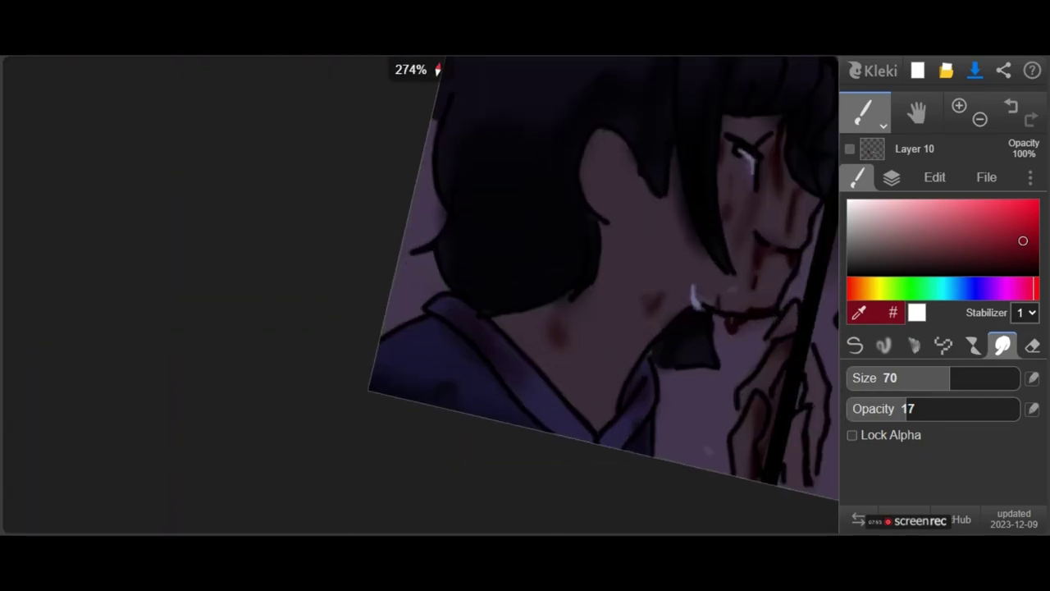
Paint two dark red blood spots on the dark-haired character's neck and smudge them into the skin at size 70, opacity 17.
{"action": "left_click", "coordinate": [855, 346]}
{"action": "left_click_drag", "start_coordinate": [681, 266], "coordinate": [701, 280]}
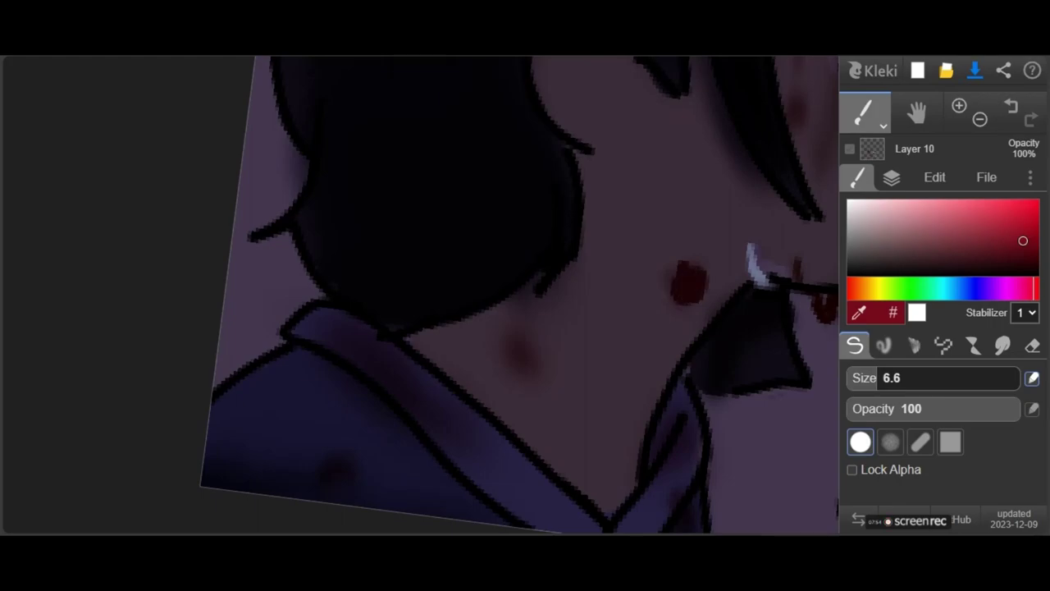
{"action": "left_click_drag", "start_coordinate": [528, 395], "coordinate": [510, 347]}
{"action": "left_click", "coordinate": [1003, 346]}
{"action": "left_click_drag", "start_coordinate": [693, 277], "coordinate": [679, 260]}
{"action": "mouse_move", "coordinate": [507, 384]}
{"action": "left_mouse_down"}
{"action": "mouse_move", "coordinate": [524, 359]}
{"action": "mouse_move", "coordinate": [539, 395]}
{"action": "left_mouse_up"}
Paint dark red blood drips from the dark-haired character's side hair down the jaw and neck with the size 6.6 pen, and smudge them.
{"action": "scroll", "coordinate": [542, 353], "scroll_direction": "down", "scroll_amount": 6}
{"action": "scroll", "coordinate": [574, 352], "scroll_direction": "up", "scroll_amount": 5}
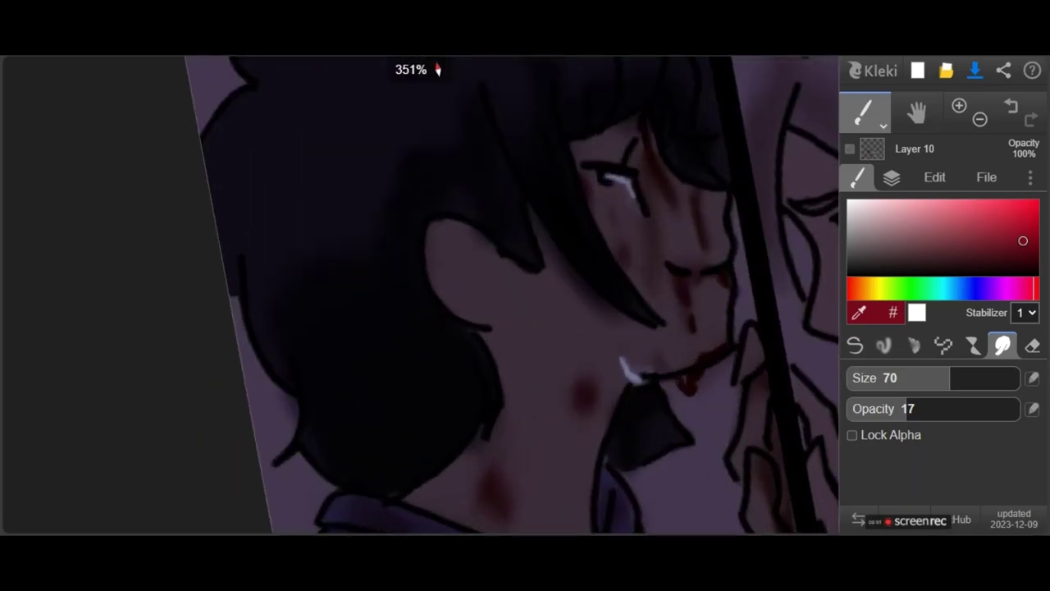
{"action": "scroll", "coordinate": [525, 328], "scroll_direction": "up", "scroll_amount": 1}
{"action": "left_click", "coordinate": [855, 345]}
{"action": "left_click_drag", "start_coordinate": [591, 271], "coordinate": [600, 459]}
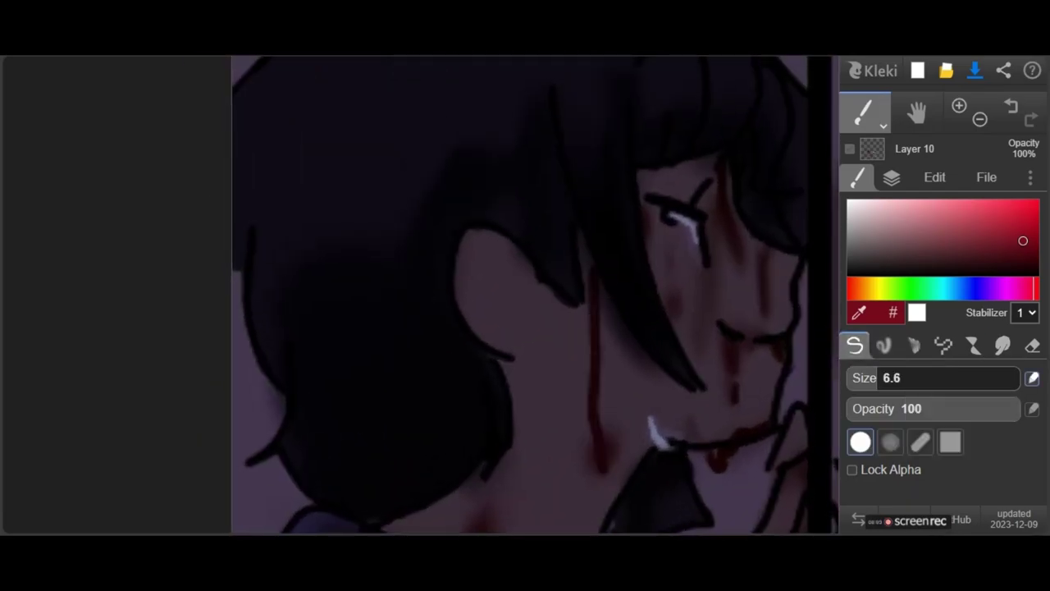
{"action": "scroll", "coordinate": [421, 295], "scroll_direction": "down", "scroll_amount": 3}
{"action": "scroll", "coordinate": [420, 295], "scroll_direction": "up", "scroll_amount": 4}
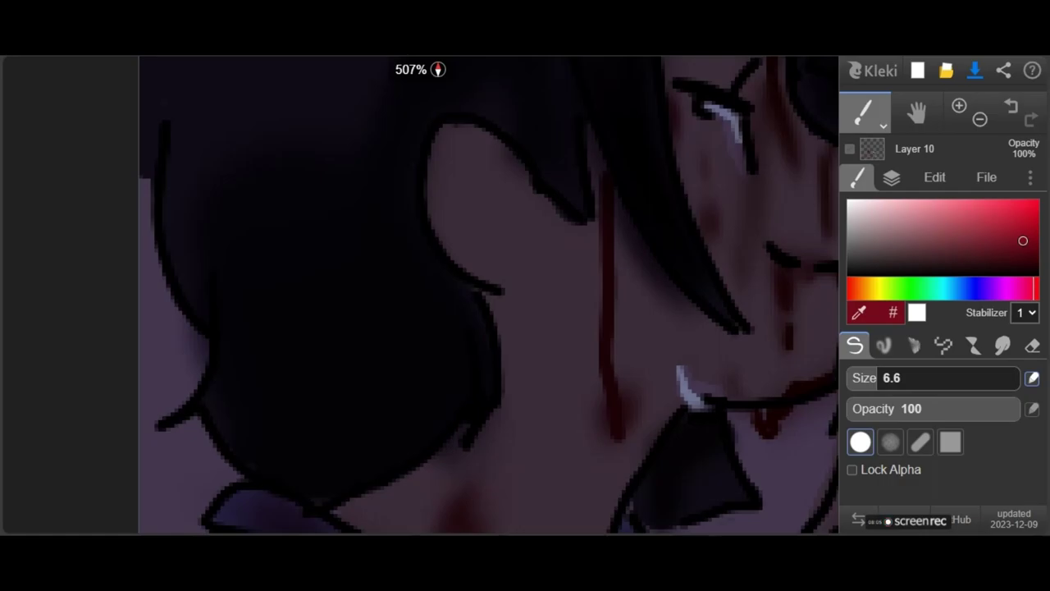
{"action": "mouse_move", "coordinate": [653, 294]}
{"action": "left_mouse_down"}
{"action": "mouse_move", "coordinate": [615, 251]}
{"action": "mouse_move", "coordinate": [651, 282]}
{"action": "mouse_move", "coordinate": [671, 414]}
{"action": "left_mouse_up"}
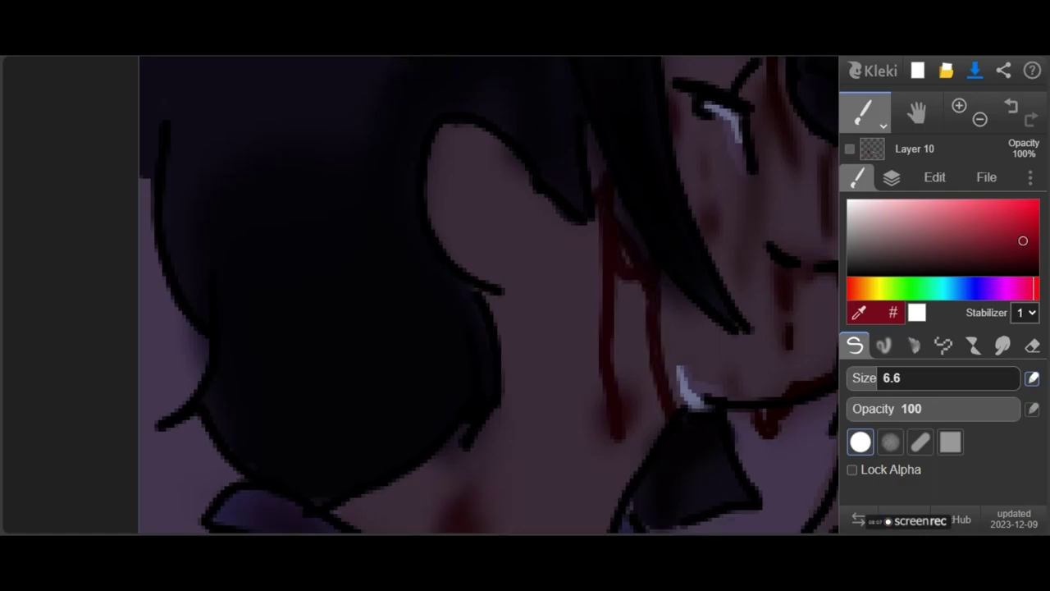
{"action": "left_click", "coordinate": [1002, 345]}
{"action": "left_click_drag", "start_coordinate": [617, 281], "coordinate": [641, 400]}
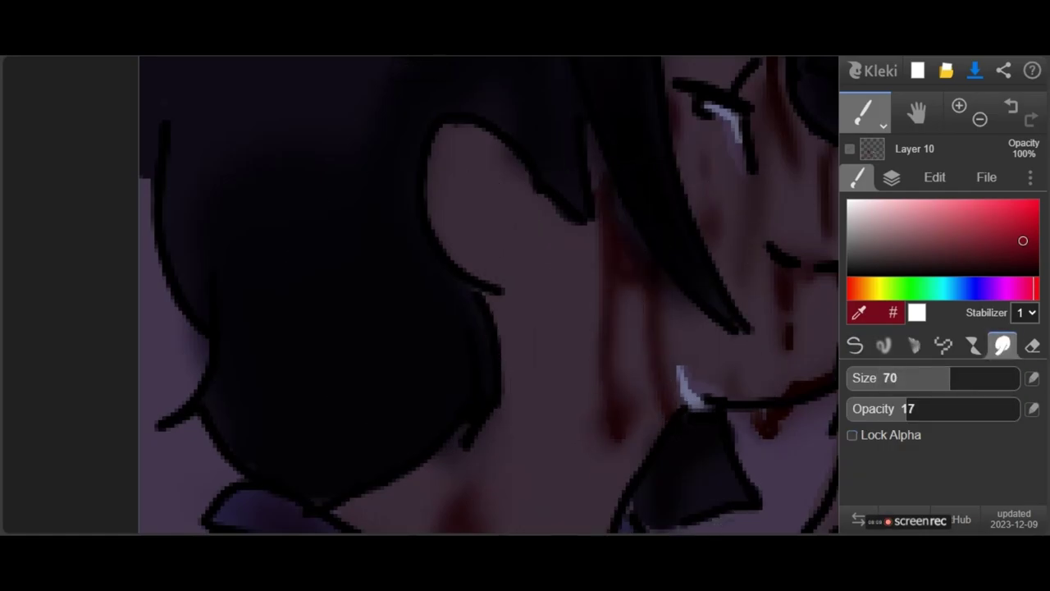
Shade the light-haired character's forehead beneath the hairline with a sampled muted purple and smudge it at size 70, opacity 17.
{"action": "scroll", "coordinate": [489, 295], "scroll_direction": "down", "scroll_amount": 5}
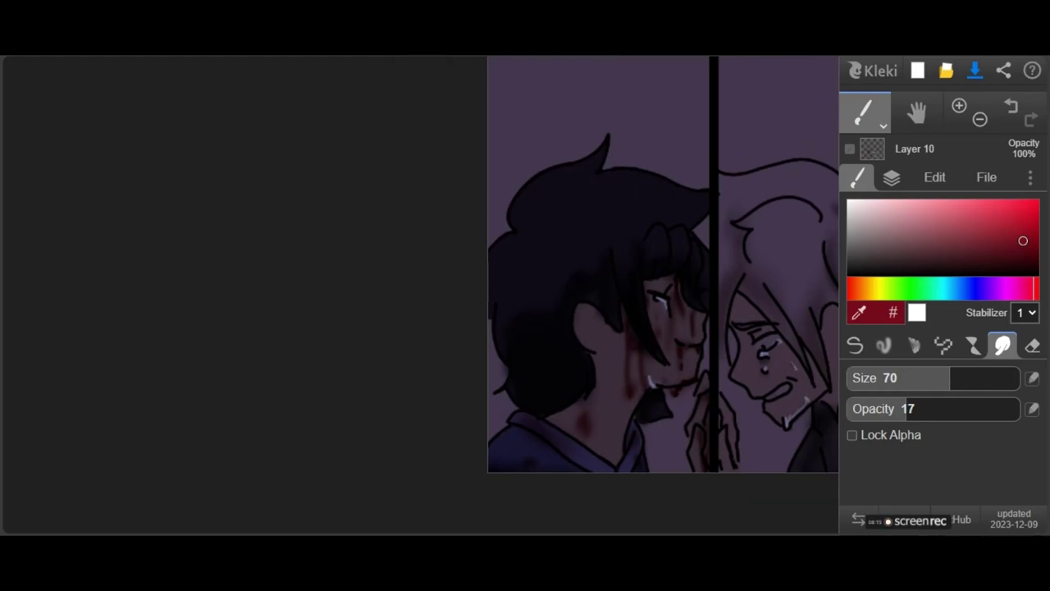
{"action": "scroll", "coordinate": [663, 377], "scroll_direction": "down", "scroll_amount": 5}
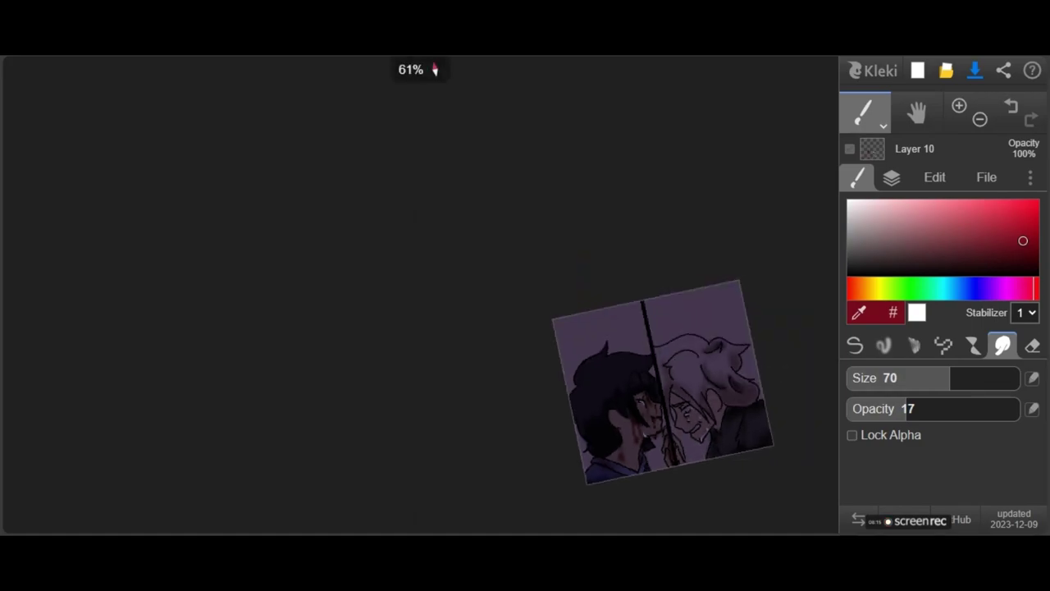
{"action": "scroll", "coordinate": [739, 423], "scroll_direction": "up", "scroll_amount": 3}
{"action": "scroll", "coordinate": [751, 425], "scroll_direction": "up", "scroll_amount": 1}
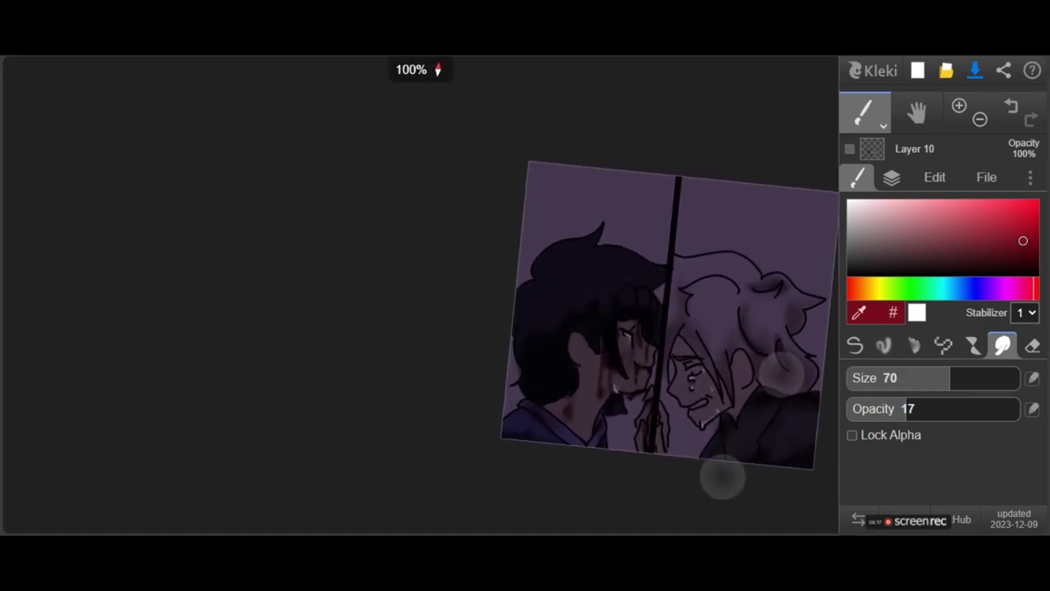
{"action": "scroll", "coordinate": [723, 484], "scroll_direction": "up", "scroll_amount": 6}
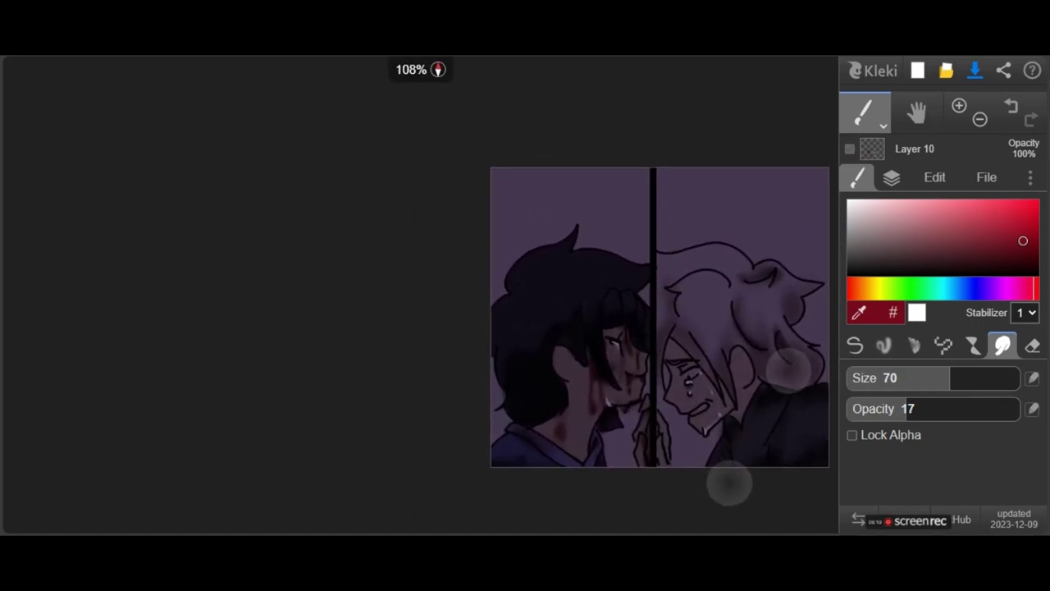
{"action": "scroll", "coordinate": [585, 184], "scroll_direction": "up", "scroll_amount": 5}
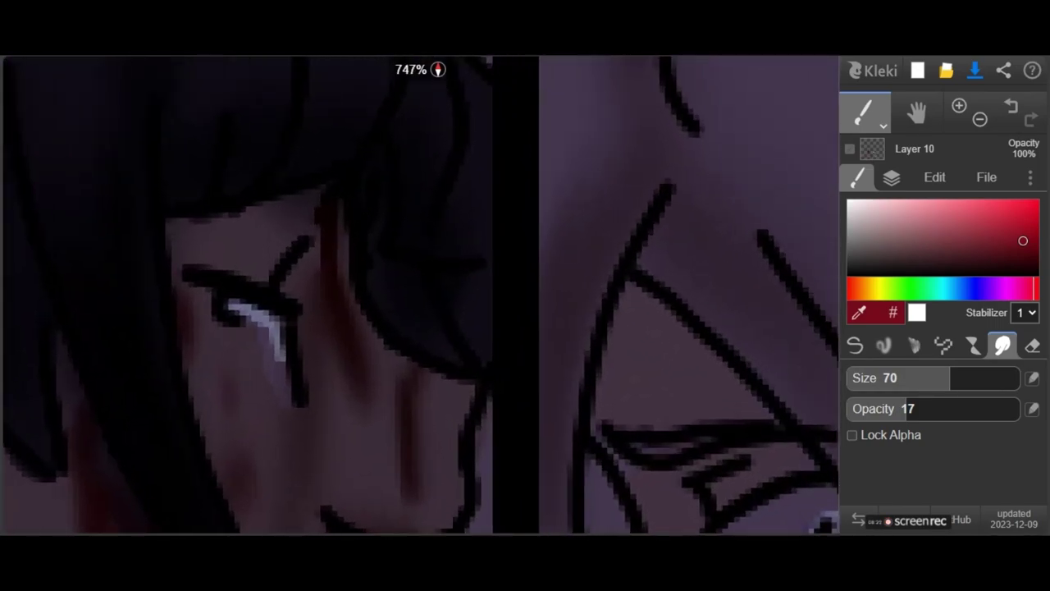
{"action": "left_click", "coordinate": [855, 346]}
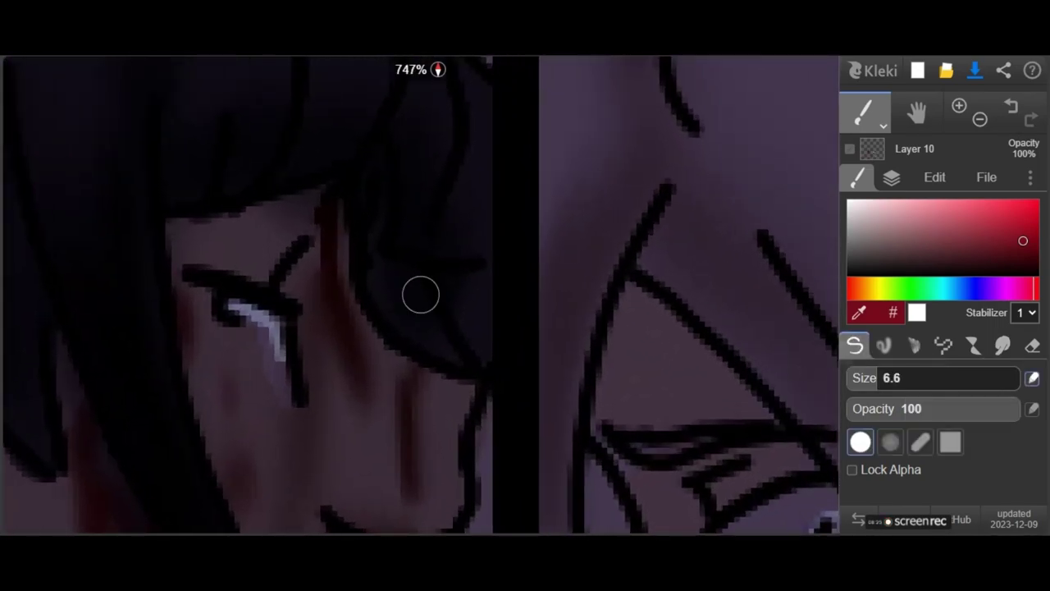
{"action": "left_click", "coordinate": [859, 313]}
{"action": "left_click", "coordinate": [665, 391]}
{"action": "mouse_move", "coordinate": [626, 306]}
{"action": "left_mouse_down"}
{"action": "mouse_move", "coordinate": [603, 401]}
{"action": "mouse_move", "coordinate": [685, 337]}
{"action": "left_mouse_up"}
{"action": "left_click", "coordinate": [1003, 345]}
{"action": "mouse_move", "coordinate": [633, 358]}
{"action": "left_mouse_down"}
{"action": "mouse_move", "coordinate": [647, 380]}
{"action": "mouse_move", "coordinate": [644, 365]}
{"action": "mouse_move", "coordinate": [679, 339]}
{"action": "left_mouse_up"}
{"action": "scroll", "coordinate": [676, 336], "scroll_direction": "down", "scroll_amount": 5}
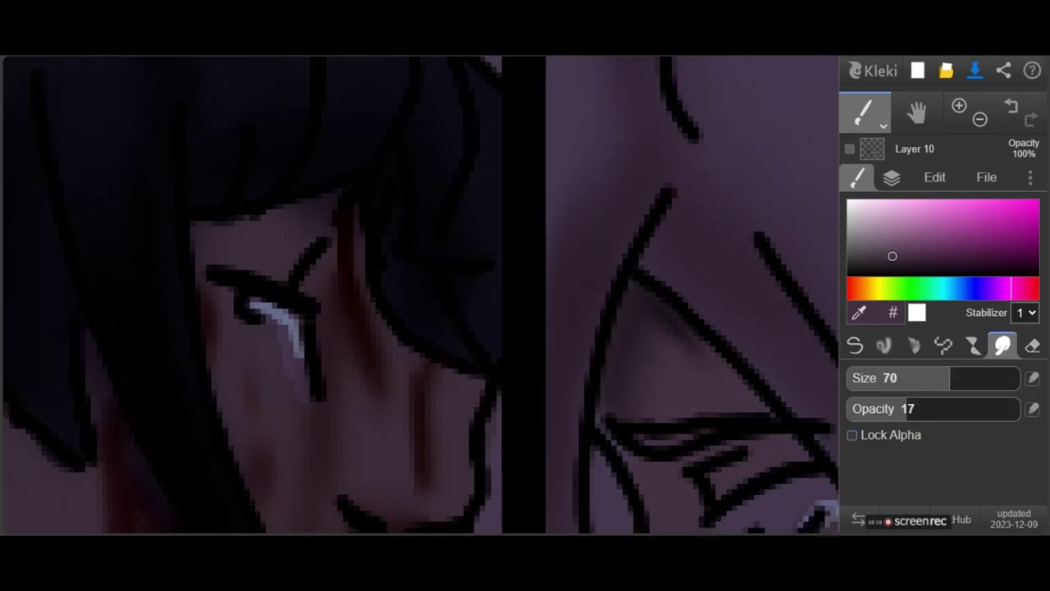
{"action": "scroll", "coordinate": [623, 345], "scroll_direction": "up", "scroll_amount": 5}
{"action": "scroll", "coordinate": [623, 345], "scroll_direction": "down", "scroll_amount": 3}
{"action": "scroll", "coordinate": [624, 345], "scroll_direction": "up", "scroll_amount": 7}
{"action": "scroll", "coordinate": [644, 332], "scroll_direction": "down", "scroll_amount": 2}
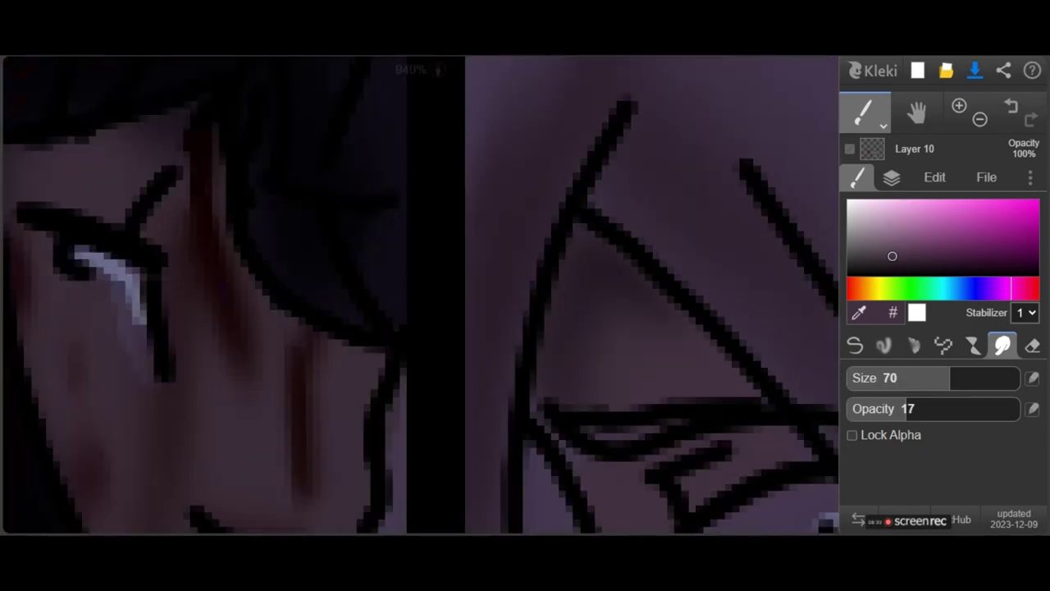
Shade the lower ends of the light-haired character's front hair strands beside the jaw and smudge the shadow softly.
{"action": "left_click", "coordinate": [855, 346]}
{"action": "scroll", "coordinate": [421, 296], "scroll_direction": "down", "scroll_amount": 5}
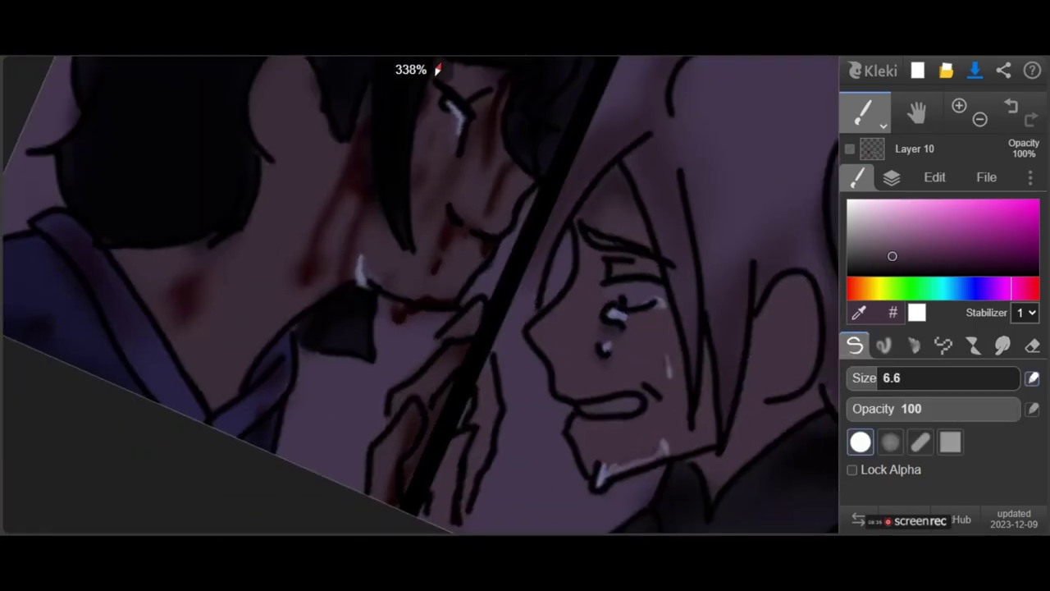
{"action": "scroll", "coordinate": [689, 373], "scroll_direction": "up", "scroll_amount": 4}
{"action": "mouse_move", "coordinate": [629, 415]}
{"action": "left_mouse_down"}
{"action": "mouse_move", "coordinate": [729, 320]}
{"action": "mouse_move", "coordinate": [702, 360]}
{"action": "mouse_move", "coordinate": [730, 322]}
{"action": "mouse_move", "coordinate": [640, 466]}
{"action": "left_mouse_up"}
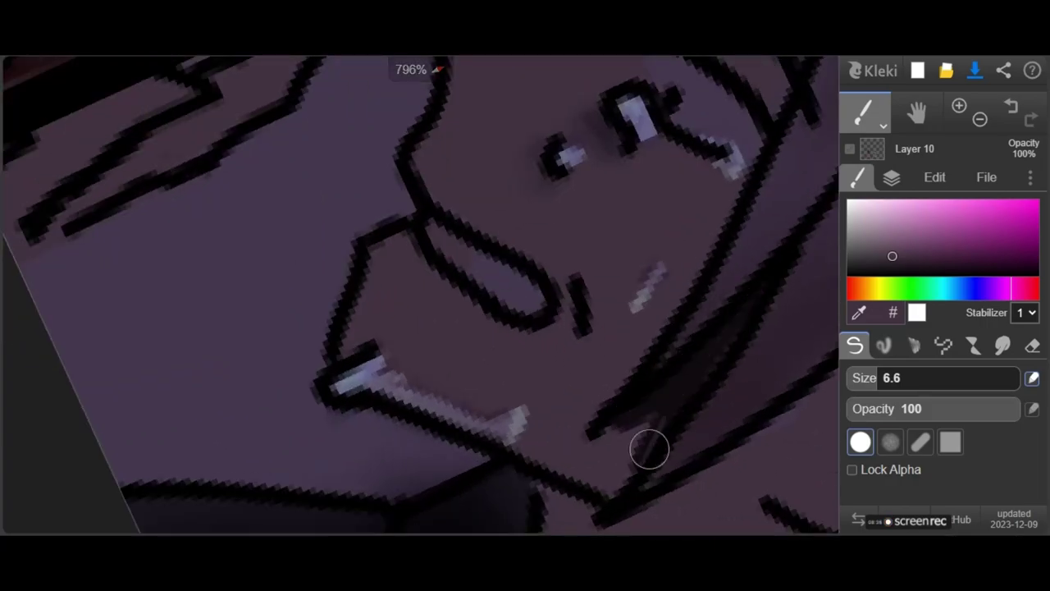
{"action": "scroll", "coordinate": [640, 466], "scroll_direction": "down", "scroll_amount": 4}
{"action": "left_click", "coordinate": [1002, 346]}
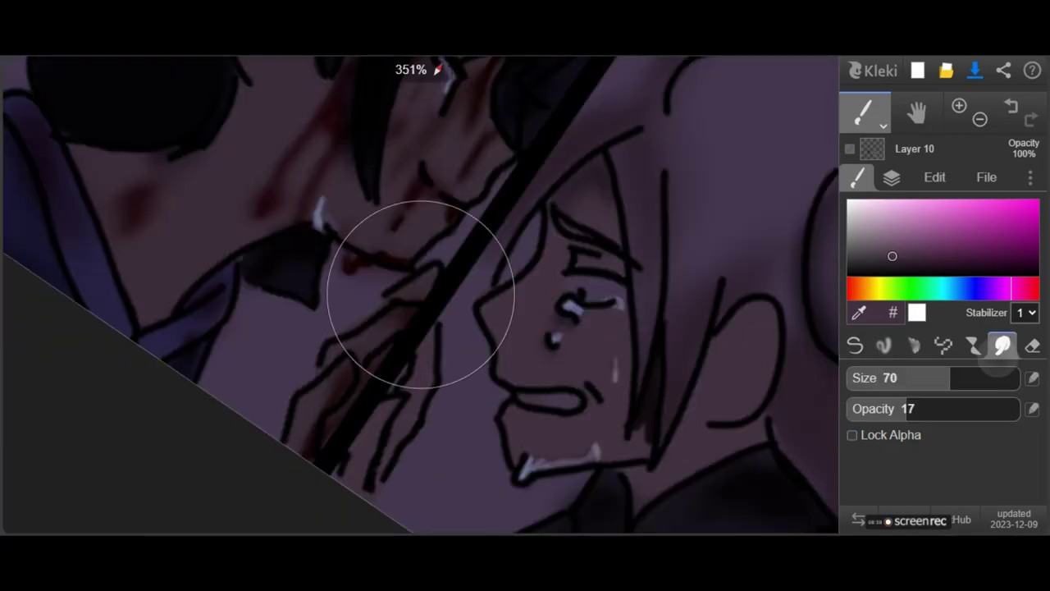
{"action": "left_click_drag", "start_coordinate": [641, 425], "coordinate": [660, 396]}
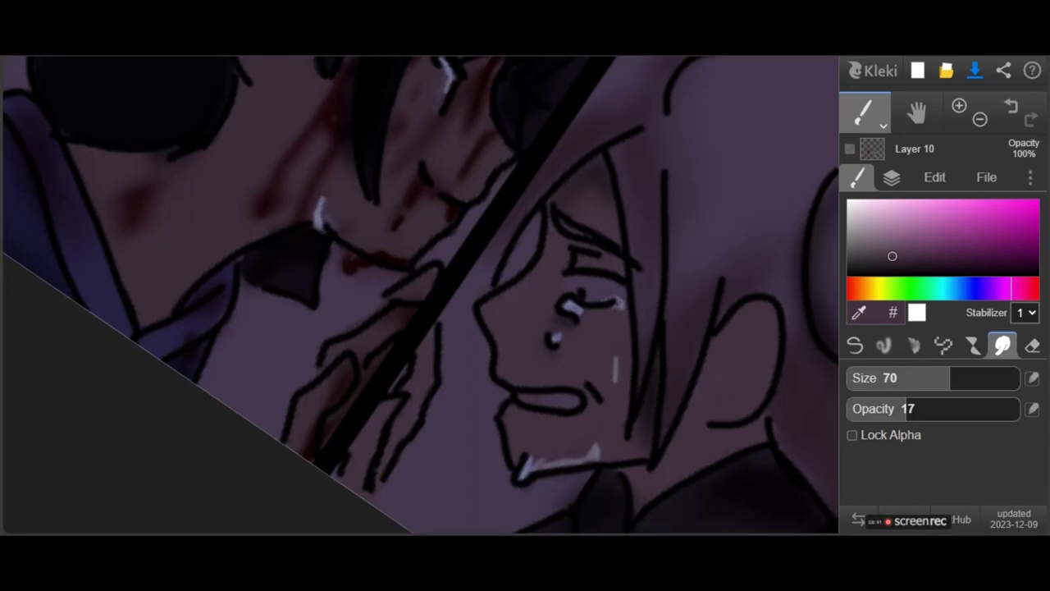
Add a shadow behind the light-haired character's earlobe at the neck and blend it with the size 70 smudge tool.
{"action": "left_click", "coordinate": [855, 346]}
{"action": "scroll", "coordinate": [421, 296], "scroll_direction": "down", "scroll_amount": 4}
{"action": "scroll", "coordinate": [421, 295], "scroll_direction": "up", "scroll_amount": 5}
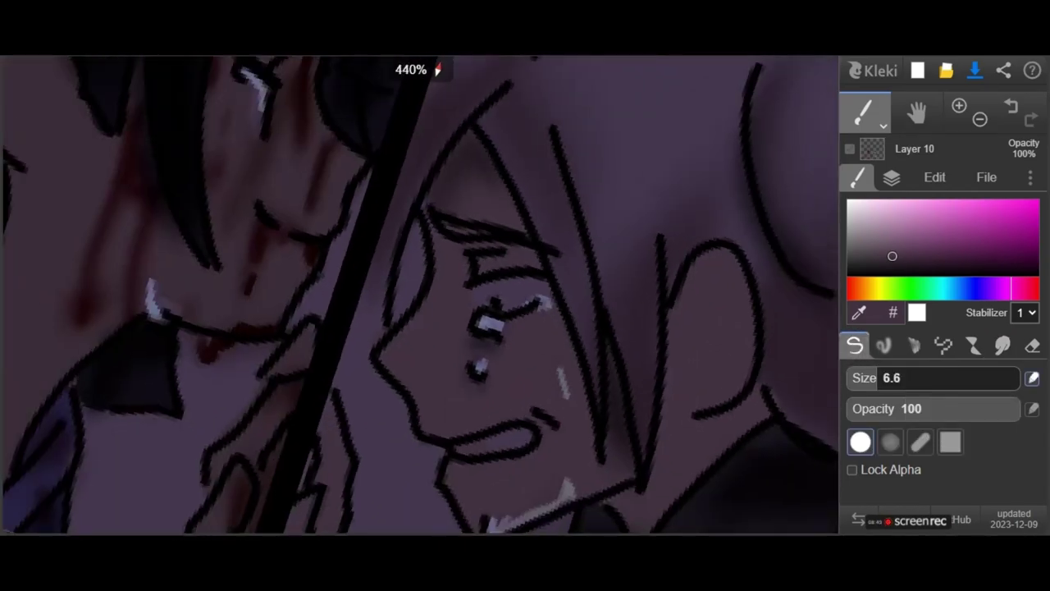
{"action": "scroll", "coordinate": [727, 450], "scroll_direction": "up", "scroll_amount": 5}
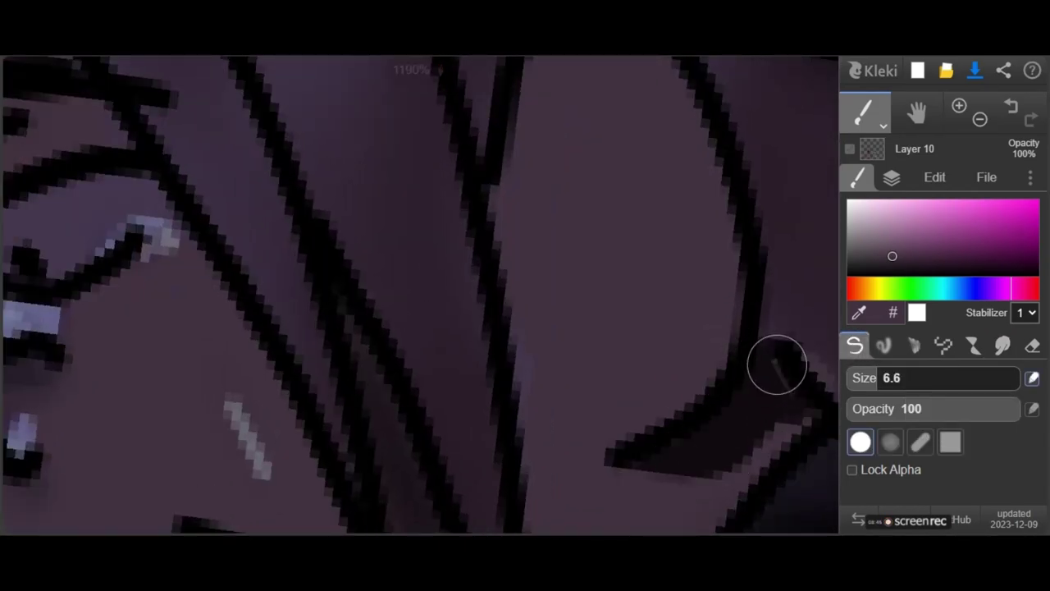
{"action": "key", "text": "b"}
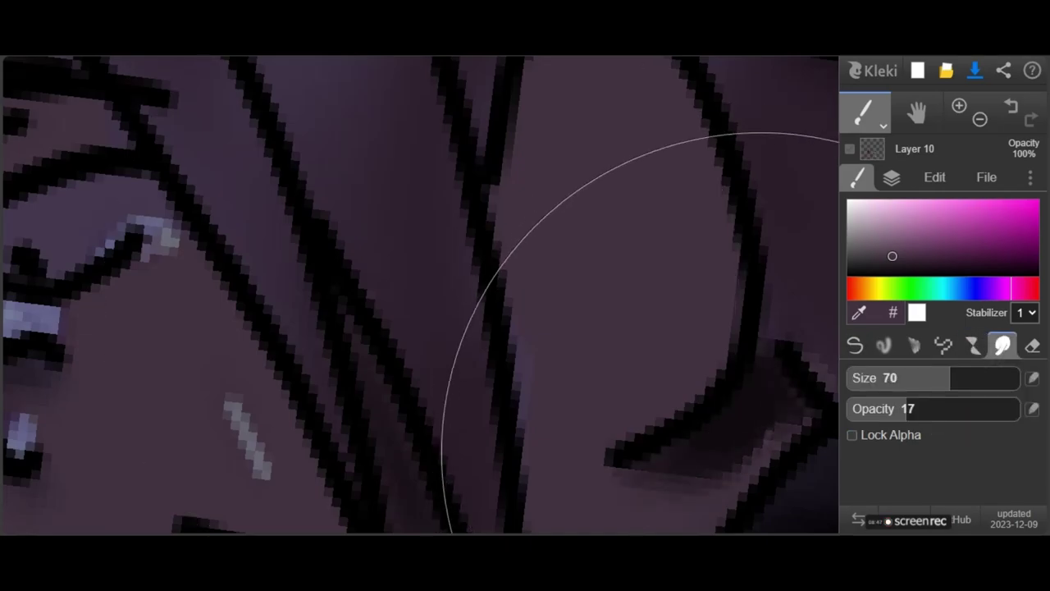
{"action": "scroll", "coordinate": [771, 447], "scroll_direction": "down", "scroll_amount": 8}
{"action": "scroll", "coordinate": [769, 369], "scroll_direction": "up", "scroll_amount": 5}
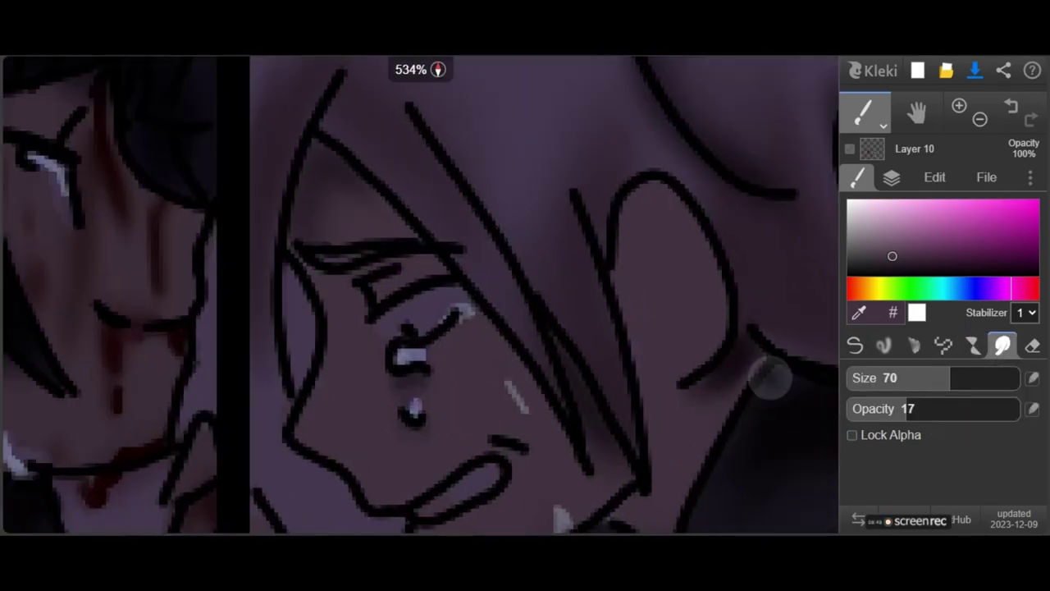
Darken the lower back of the light-haired character's black jacket with a size 27 pen and smudge the shading.
{"action": "scroll", "coordinate": [758, 385], "scroll_direction": "down", "scroll_amount": 6}
{"action": "scroll", "coordinate": [758, 386], "scroll_direction": "up", "scroll_amount": 1}
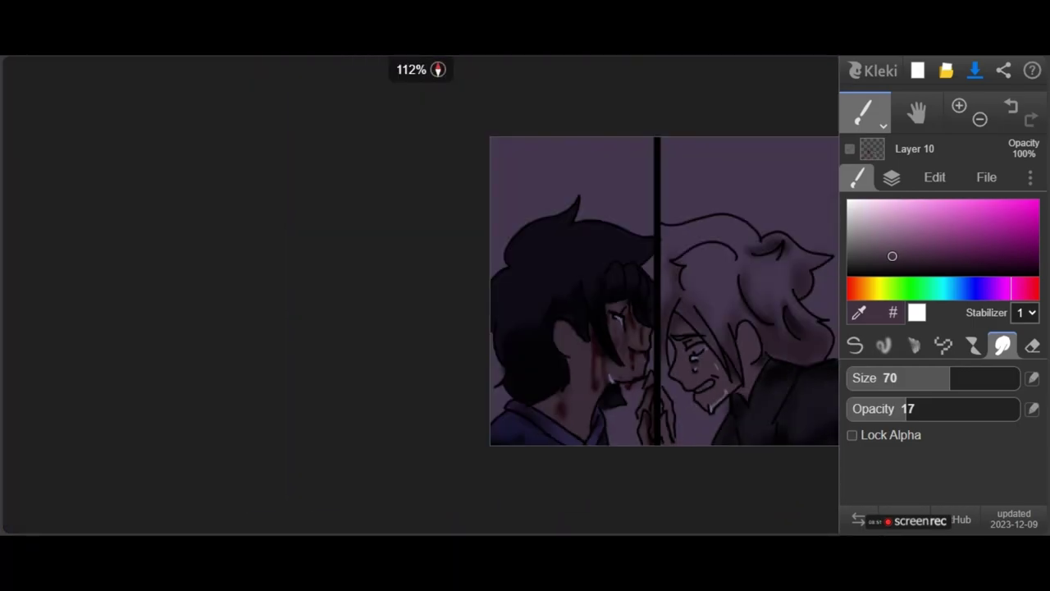
{"action": "scroll", "coordinate": [574, 329], "scroll_direction": "down", "scroll_amount": 2}
{"action": "scroll", "coordinate": [534, 295], "scroll_direction": "up", "scroll_amount": 4}
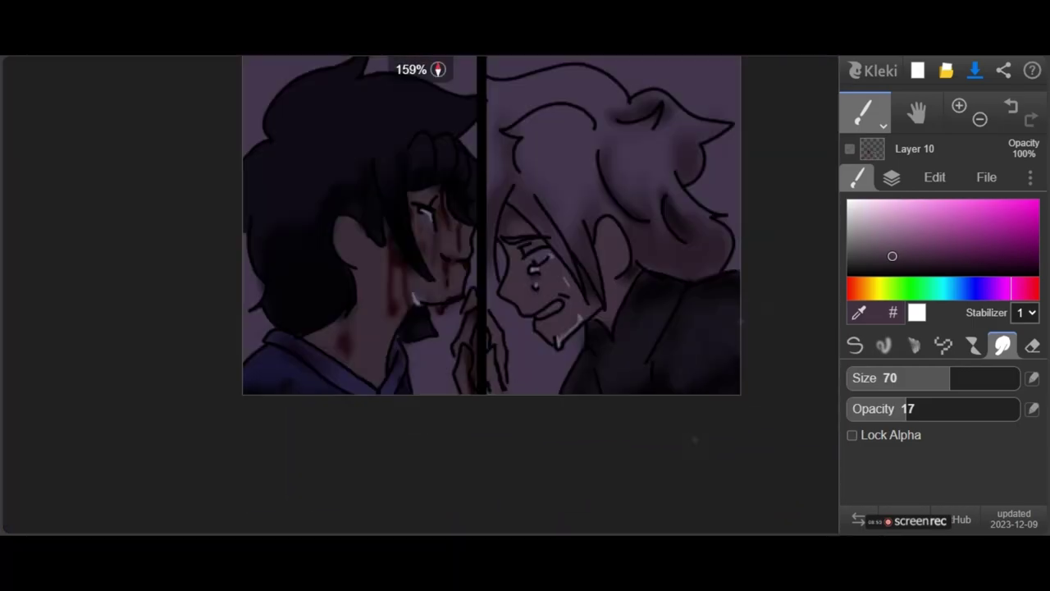
{"action": "left_click", "coordinate": [855, 346]}
{"action": "left_click", "coordinate": [909, 378]}
{"action": "left_click_drag", "start_coordinate": [737, 376], "coordinate": [734, 393]}
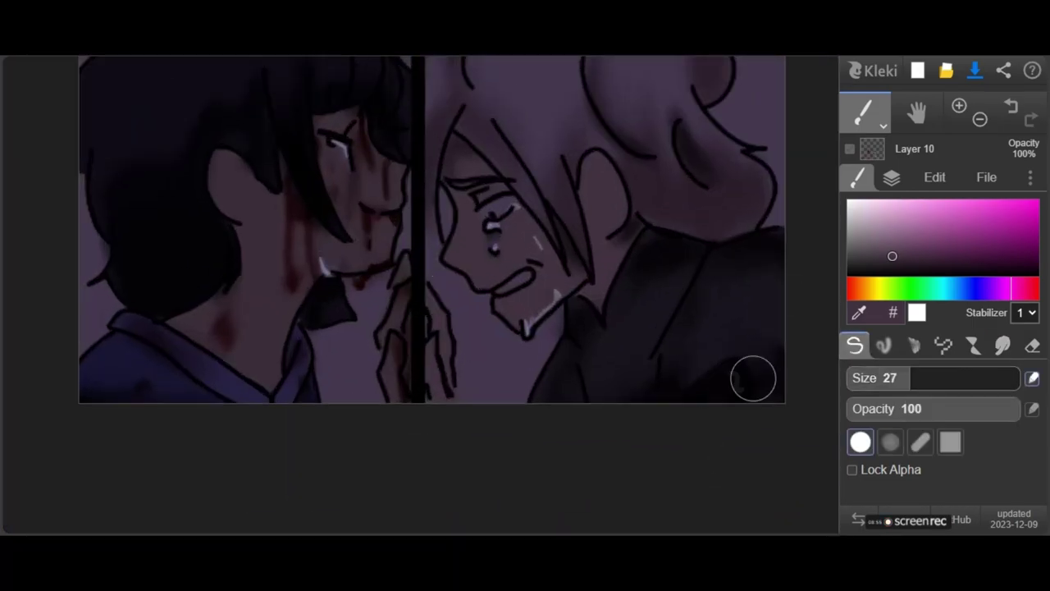
{"action": "key", "text": "b"}
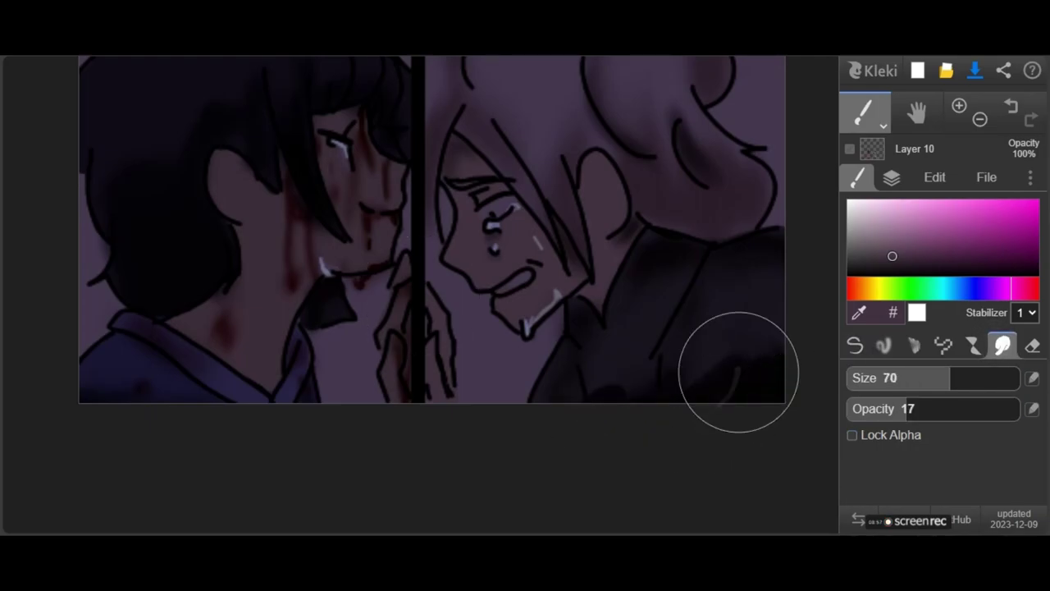
{"action": "scroll", "coordinate": [421, 295], "scroll_direction": "down", "scroll_amount": 3}
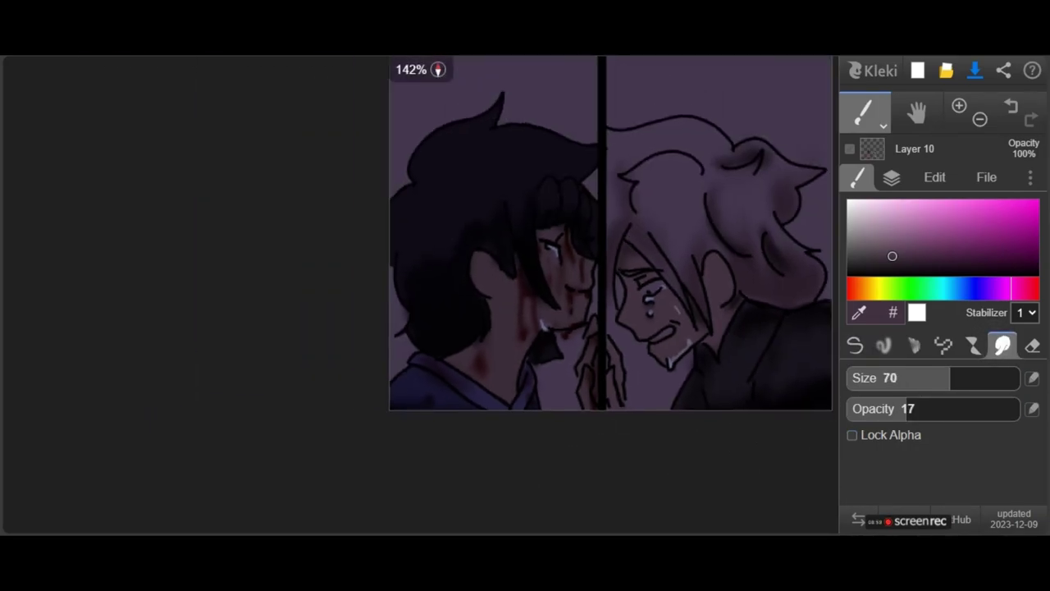
Darken the back of the dark-haired character's hair with size 27 strokes and smudge them at opacity 17.
{"action": "scroll", "coordinate": [421, 295], "scroll_direction": "up", "scroll_amount": 3}
{"action": "left_click", "coordinate": [855, 346]}
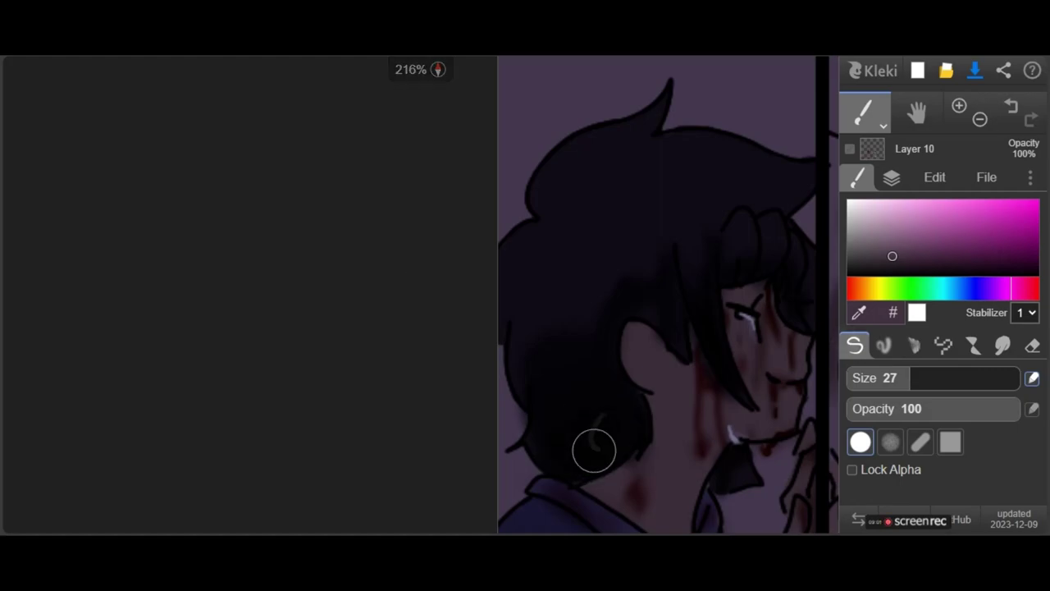
{"action": "mouse_move", "coordinate": [524, 361]}
{"action": "left_mouse_down"}
{"action": "mouse_move", "coordinate": [515, 266]}
{"action": "mouse_move", "coordinate": [557, 229]}
{"action": "left_mouse_up"}
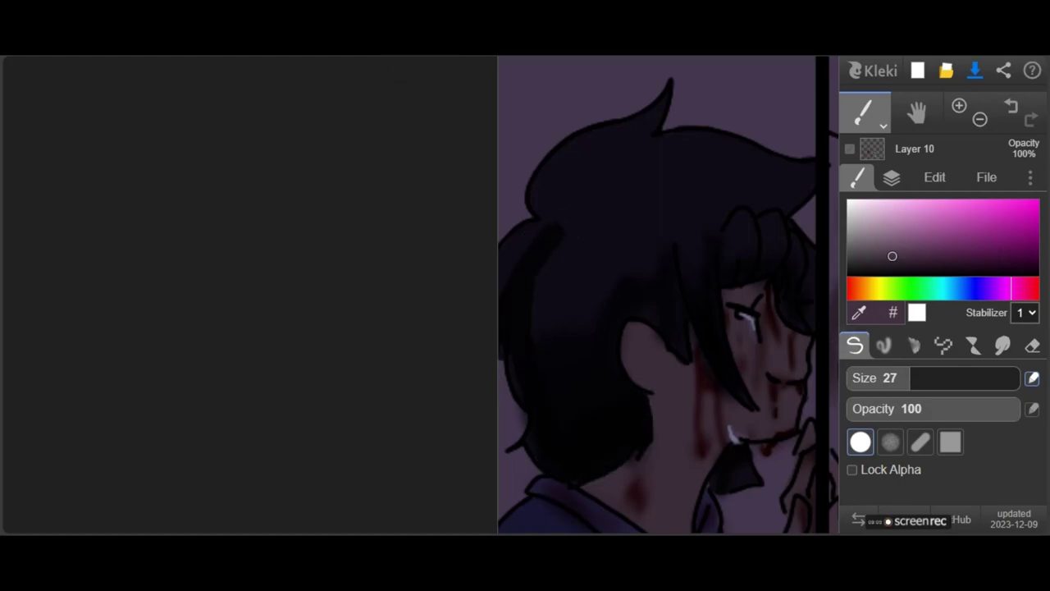
{"action": "left_click", "coordinate": [1002, 345]}
{"action": "mouse_move", "coordinate": [566, 366]}
{"action": "left_mouse_down"}
{"action": "mouse_move", "coordinate": [515, 295]}
{"action": "mouse_move", "coordinate": [554, 270]}
{"action": "mouse_move", "coordinate": [528, 376]}
{"action": "mouse_move", "coordinate": [588, 422]}
{"action": "left_mouse_up"}
Paint shadow strokes at the base of the dark-haired character's top tuft and along the crown, and smudge them into the hair.
{"action": "left_click", "coordinate": [855, 346]}
{"action": "scroll", "coordinate": [420, 296], "scroll_direction": "up", "scroll_amount": 3}
{"action": "mouse_move", "coordinate": [609, 231]}
{"action": "left_mouse_down"}
{"action": "mouse_move", "coordinate": [593, 341]}
{"action": "mouse_move", "coordinate": [569, 399]}
{"action": "left_mouse_up"}
{"action": "scroll", "coordinate": [569, 399], "scroll_direction": "down", "scroll_amount": 3}
{"action": "left_click_drag", "start_coordinate": [539, 350], "coordinate": [594, 286]}
{"action": "left_click", "coordinate": [973, 345]}
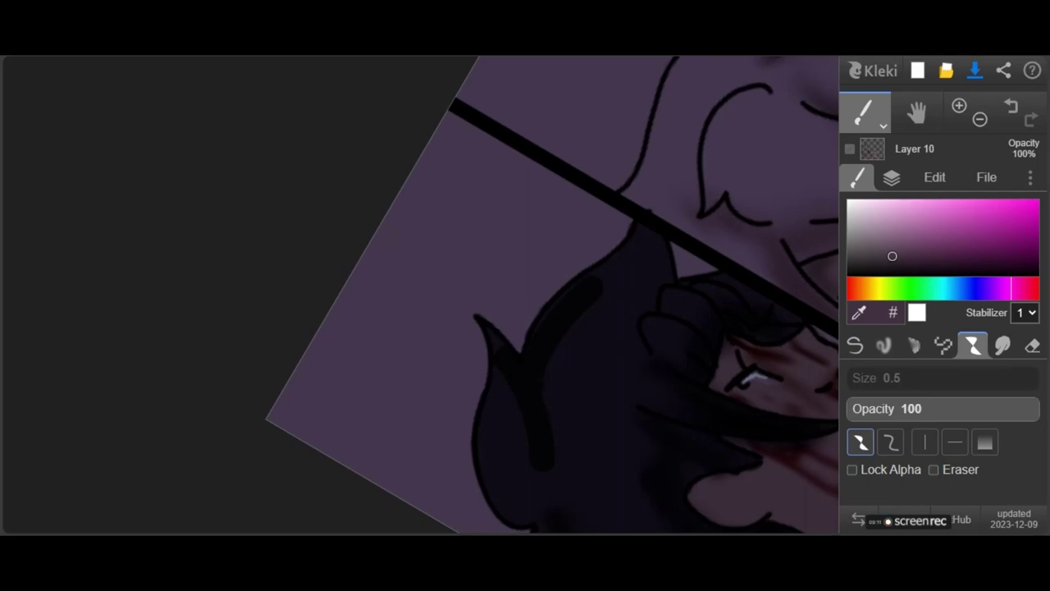
{"action": "key", "text": "b"}
{"action": "mouse_move", "coordinate": [565, 434]}
{"action": "left_mouse_down"}
{"action": "mouse_move", "coordinate": [542, 382]}
{"action": "mouse_move", "coordinate": [561, 339]}
{"action": "mouse_move", "coordinate": [599, 309]}
{"action": "left_mouse_up"}
Erase the shading that spilled onto the background beside the dark-haired character's top tuft with a size 5.2 eraser.
{"action": "scroll", "coordinate": [552, 294], "scroll_direction": "down", "scroll_amount": 4}
{"action": "scroll", "coordinate": [689, 328], "scroll_direction": "down", "scroll_amount": 5}
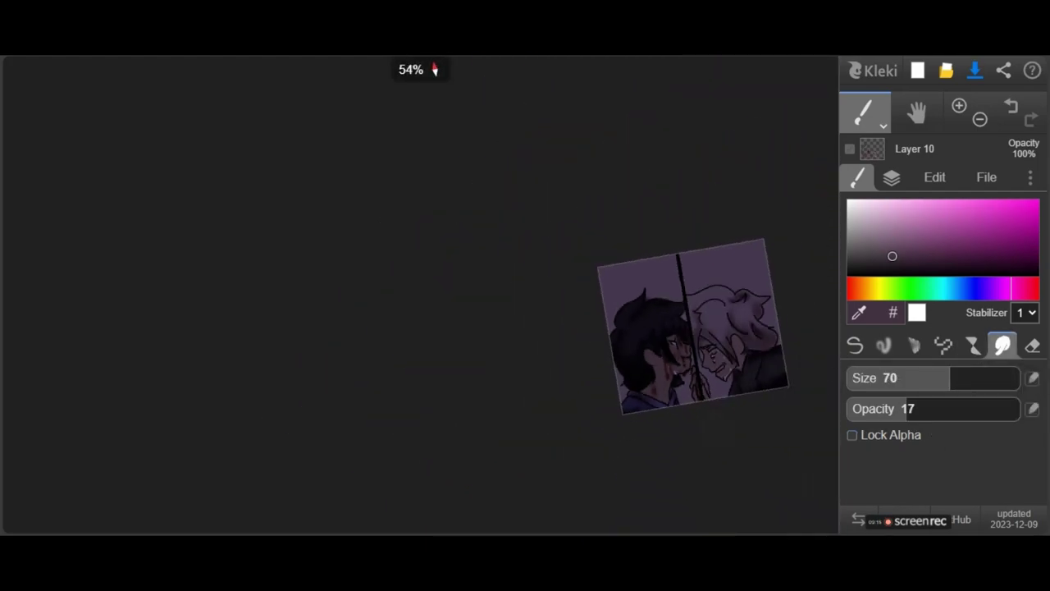
{"action": "scroll", "coordinate": [420, 295], "scroll_direction": "up", "scroll_amount": 8}
{"action": "key", "text": "e"}
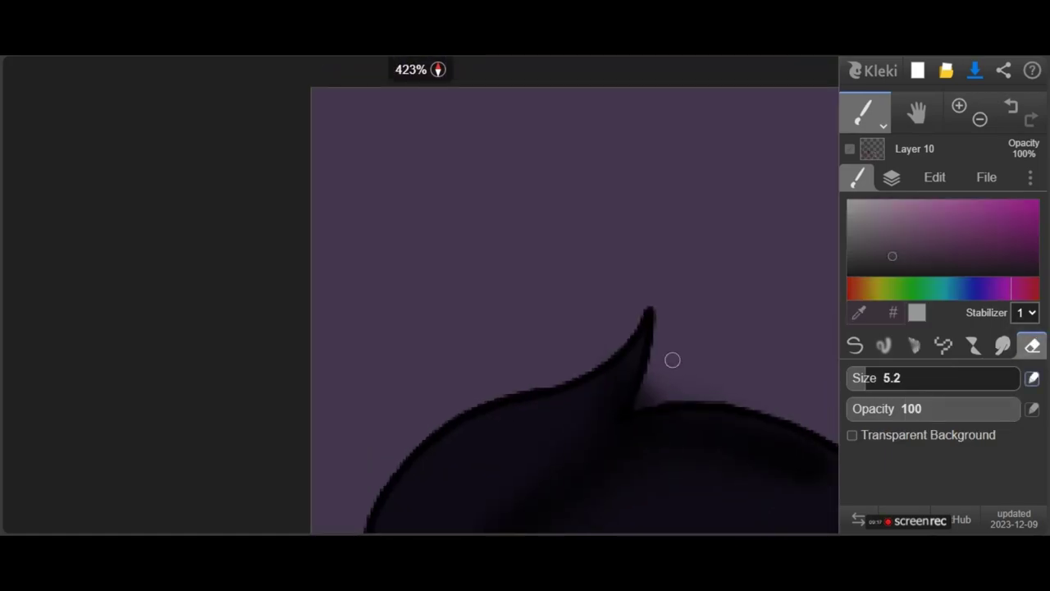
{"action": "left_click_drag", "start_coordinate": [639, 403], "coordinate": [671, 342]}
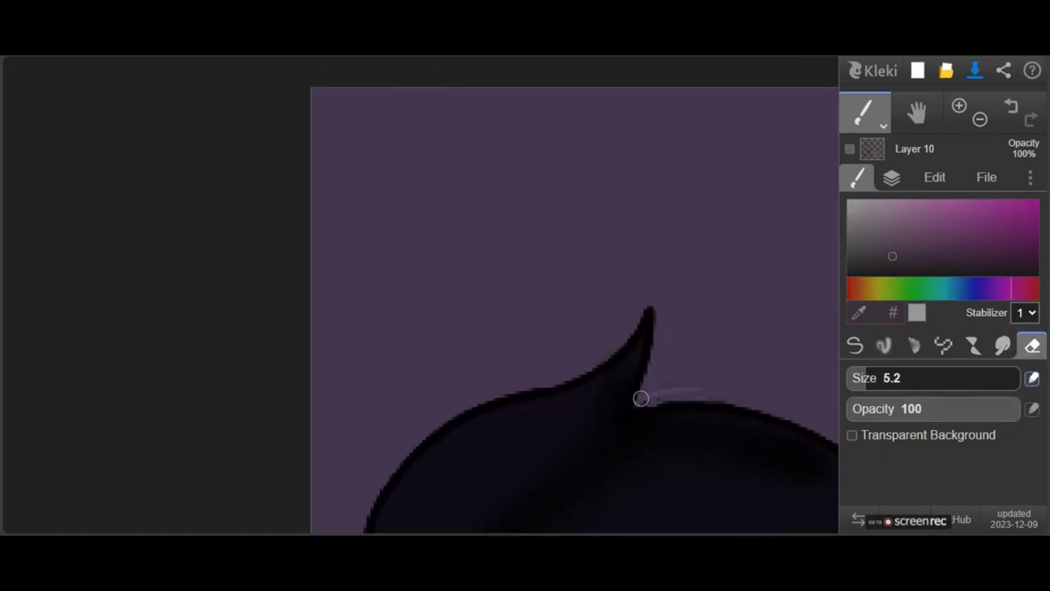
{"action": "key", "text": "b"}
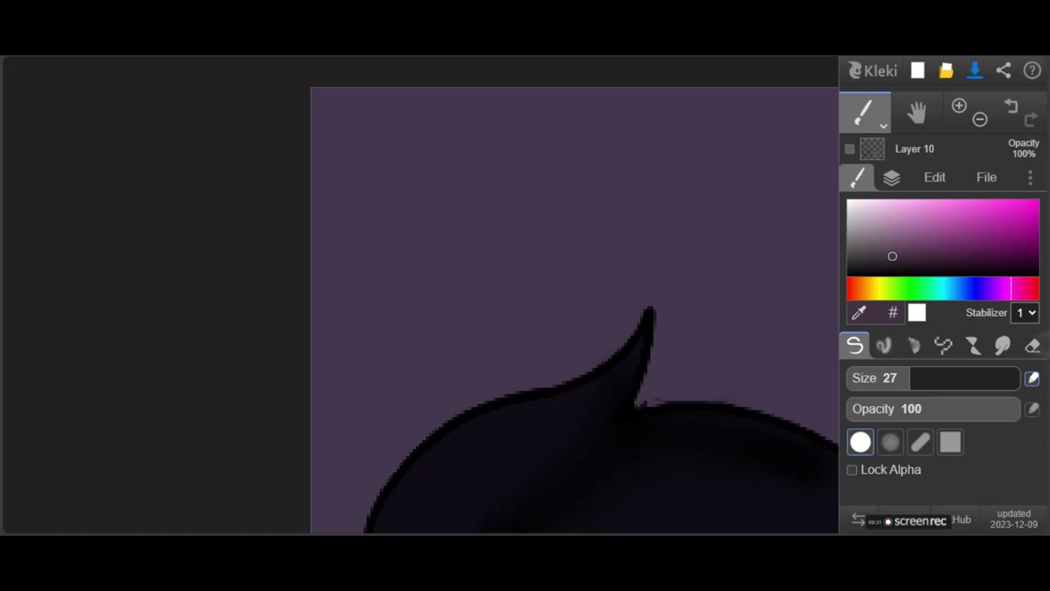
{"action": "key", "text": "e"}
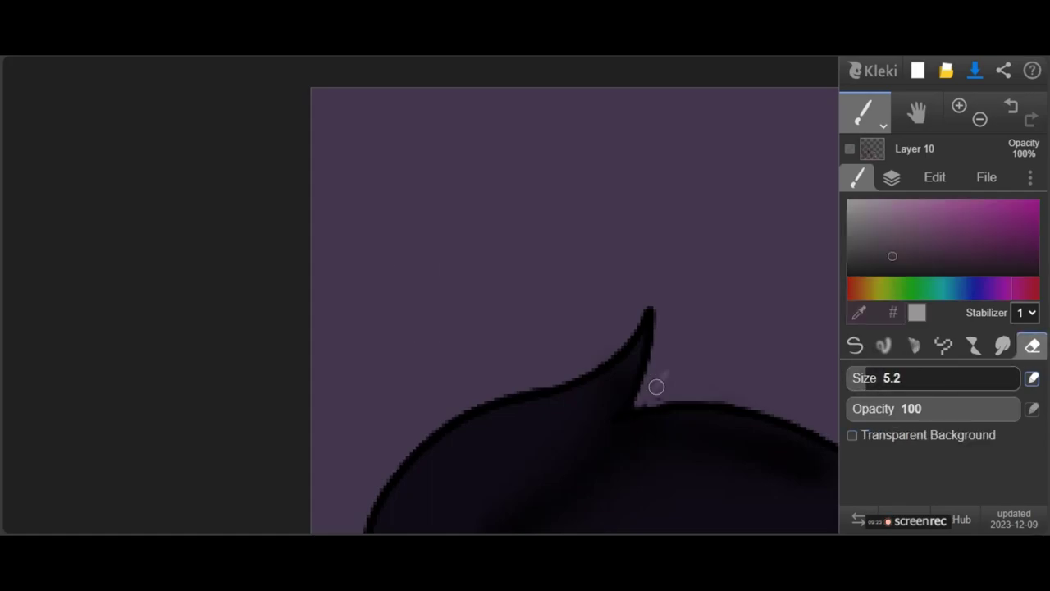
Erase the stray bit of outline poking past the black divider beside the dark-haired character's fringe on Layer 2, and return to Layer 10.
{"action": "scroll", "coordinate": [671, 389], "scroll_direction": "down", "scroll_amount": 8}
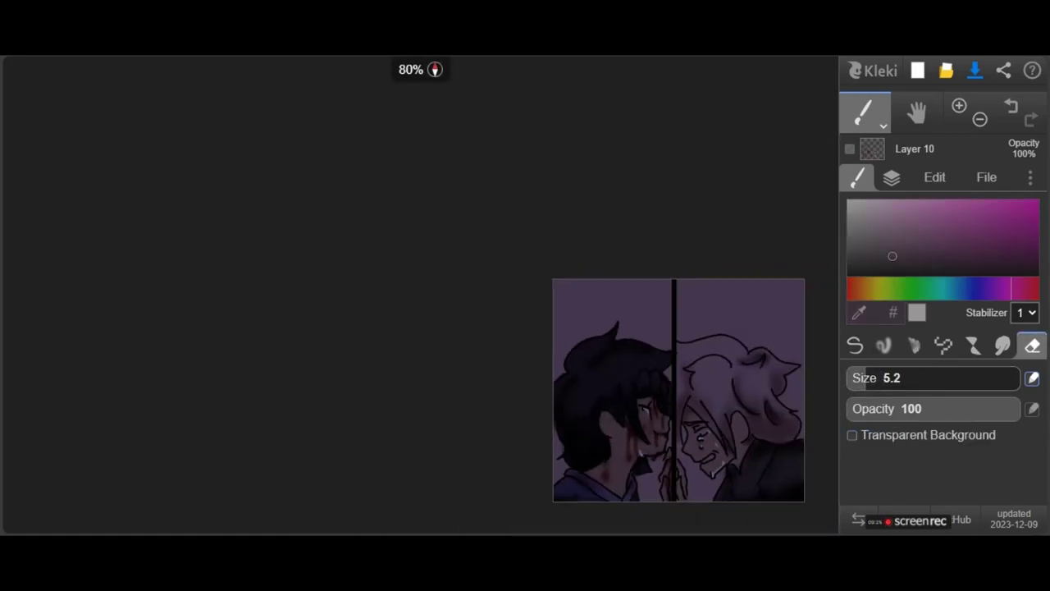
{"action": "scroll", "coordinate": [714, 259], "scroll_direction": "up", "scroll_amount": 11}
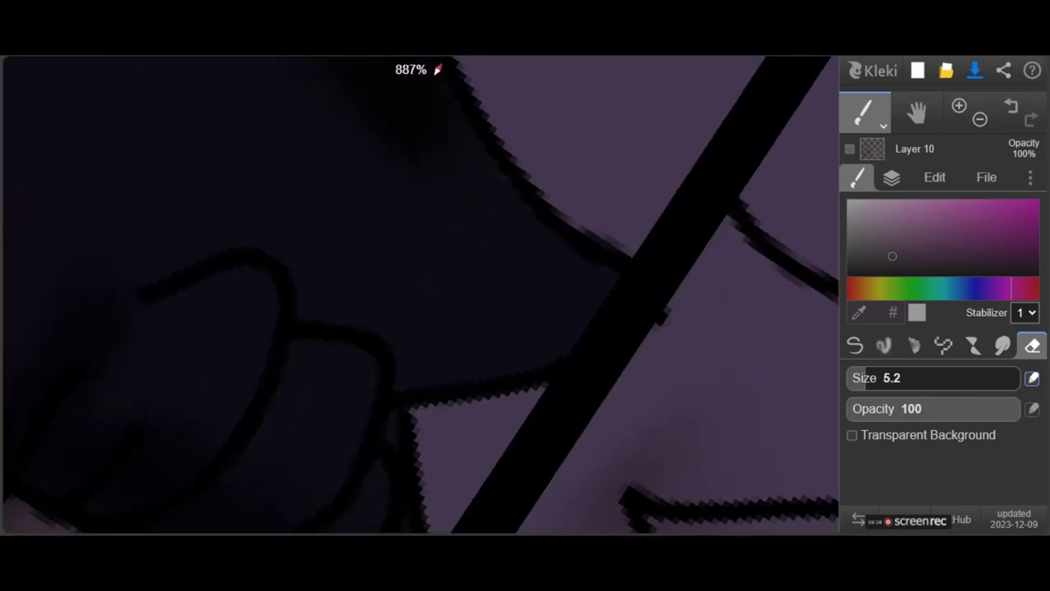
{"action": "left_click", "coordinate": [892, 177]}
{"action": "left_click", "coordinate": [905, 270]}
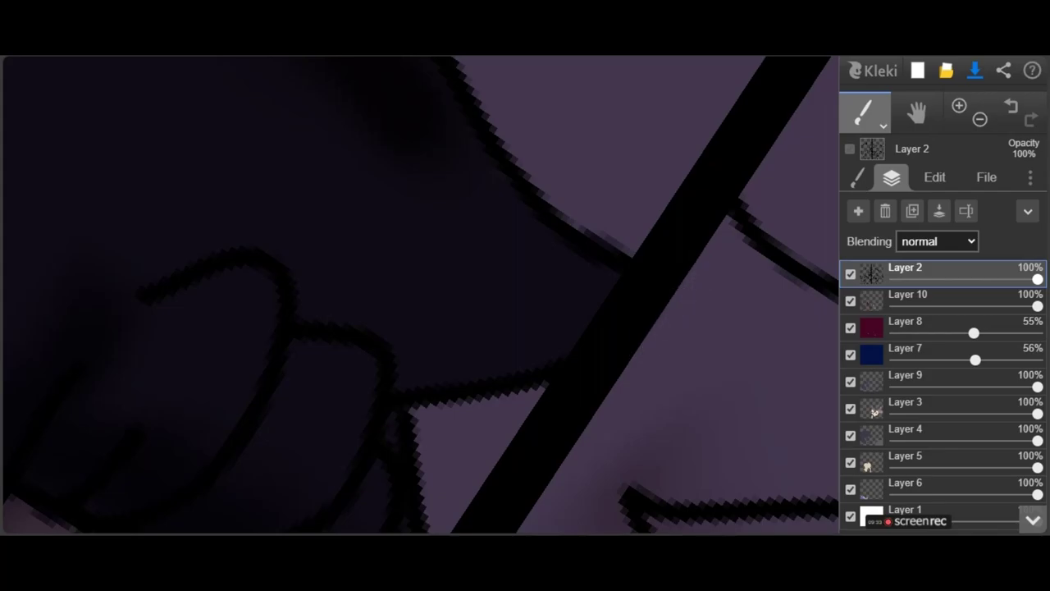
{"action": "left_click", "coordinate": [936, 301]}
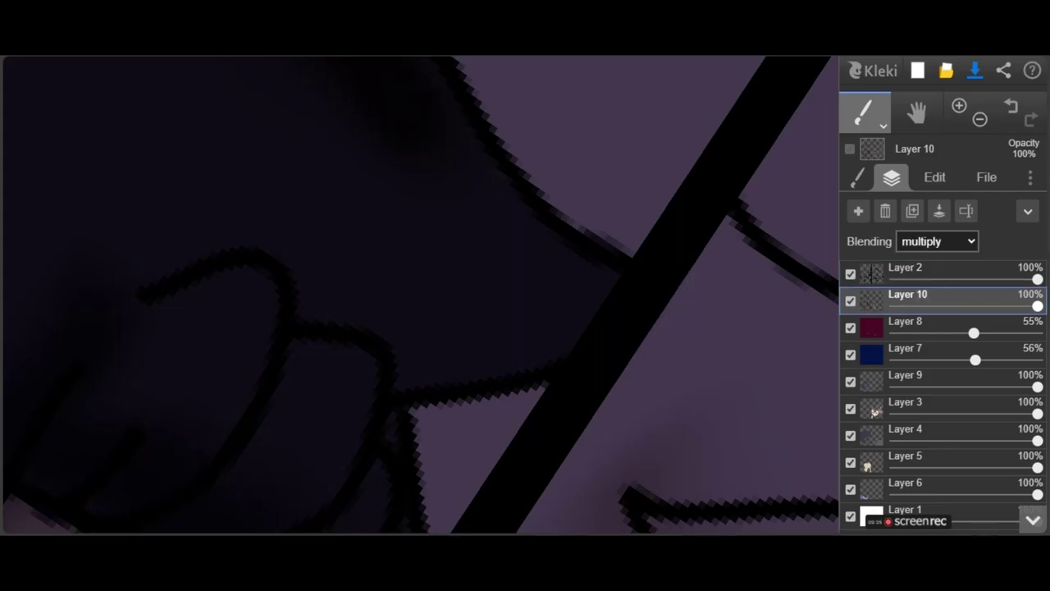
{"action": "left_click", "coordinate": [858, 211]}
{"action": "left_click", "coordinate": [887, 211]}
{"action": "left_click", "coordinate": [852, 174]}
{"action": "scroll", "coordinate": [716, 329], "scroll_direction": "down", "scroll_amount": 10}
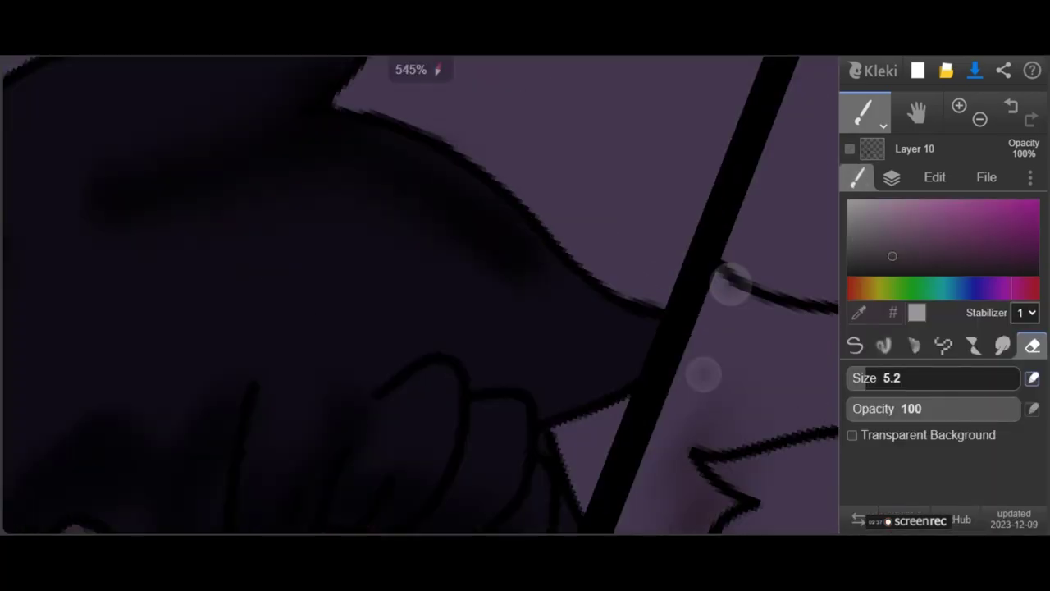
{"action": "left_click_drag", "start_coordinate": [712, 307], "coordinate": [640, 313]}
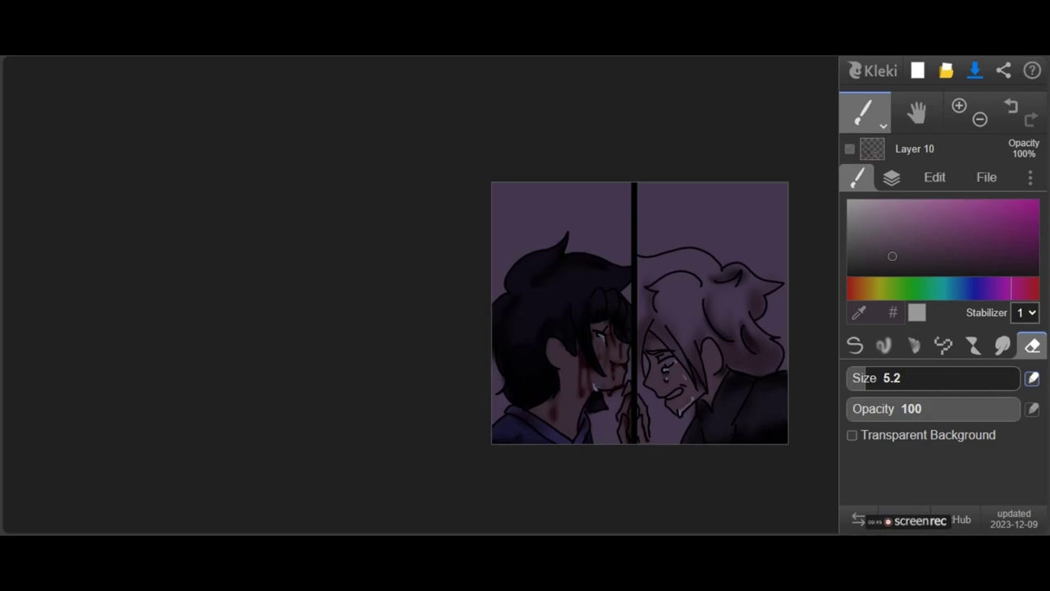
Set up the pen with a dark red colour at size 5 for the blood on the dark-haired character.
{"action": "key", "text": "e"}
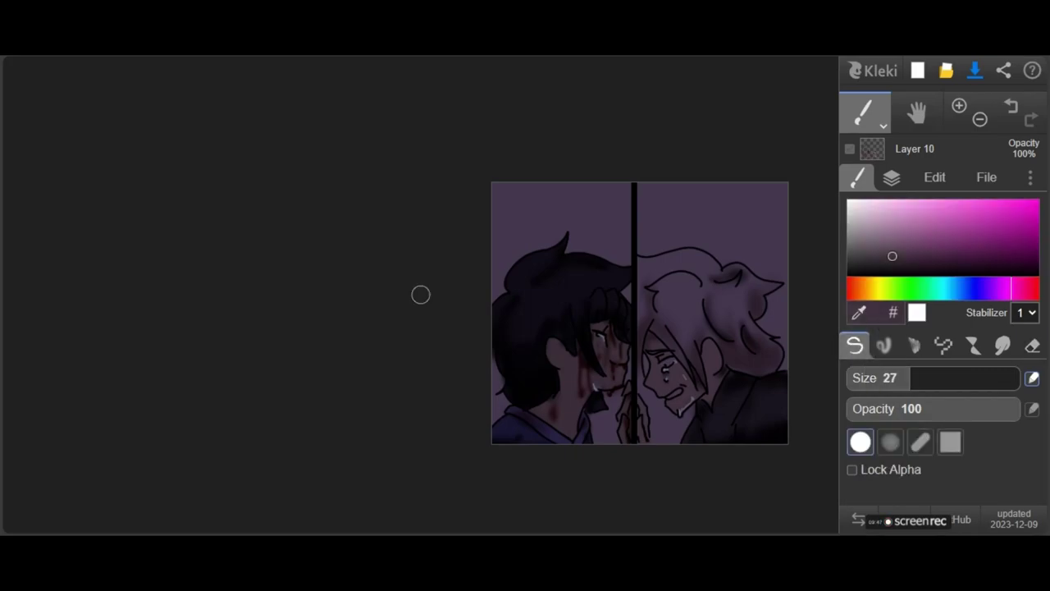
{"action": "left_click", "coordinate": [1038, 289]}
{"action": "left_click", "coordinate": [1015, 250]}
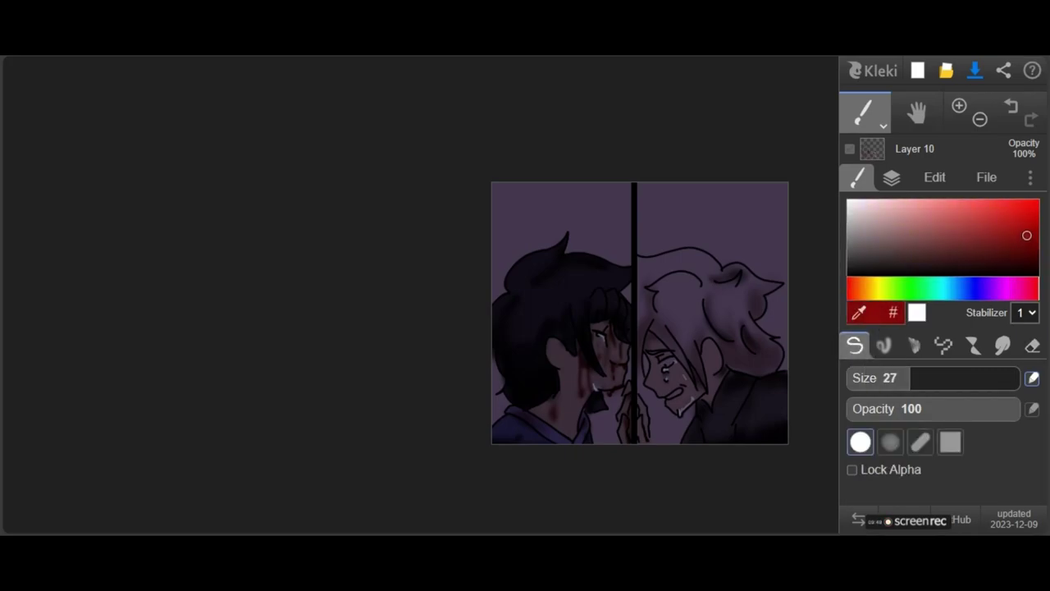
{"action": "scroll", "coordinate": [606, 344], "scroll_direction": "up", "scroll_amount": 10}
{"action": "left_click_drag", "start_coordinate": [611, 228], "coordinate": [576, 290]}
{"action": "key", "text": "ctrl+z"}
{"action": "left_click", "coordinate": [891, 378]}
{"action": "left_click_drag", "start_coordinate": [589, 251], "coordinate": [579, 265]}
{"action": "key", "text": "ctrl+z"}
{"action": "left_click_drag", "start_coordinate": [891, 378], "coordinate": [873, 378]}
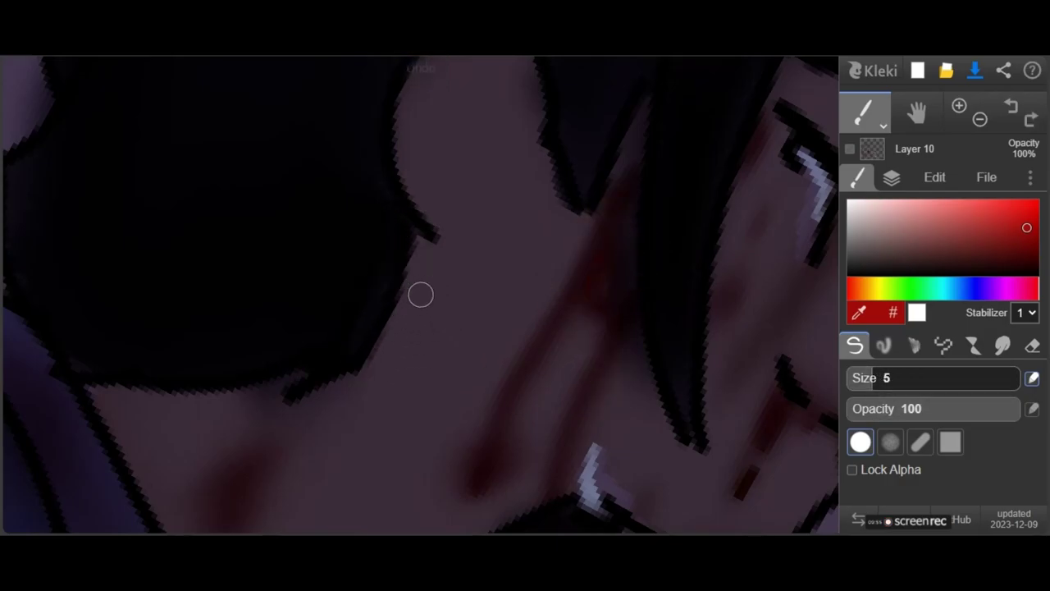
Paint dark red blood streaks over the dark-haired character's forehead, cheek, mouth, chin and the side of the neck.
{"action": "scroll", "coordinate": [518, 291], "scroll_direction": "down", "scroll_amount": 5}
{"action": "scroll", "coordinate": [689, 233], "scroll_direction": "up", "scroll_amount": 4}
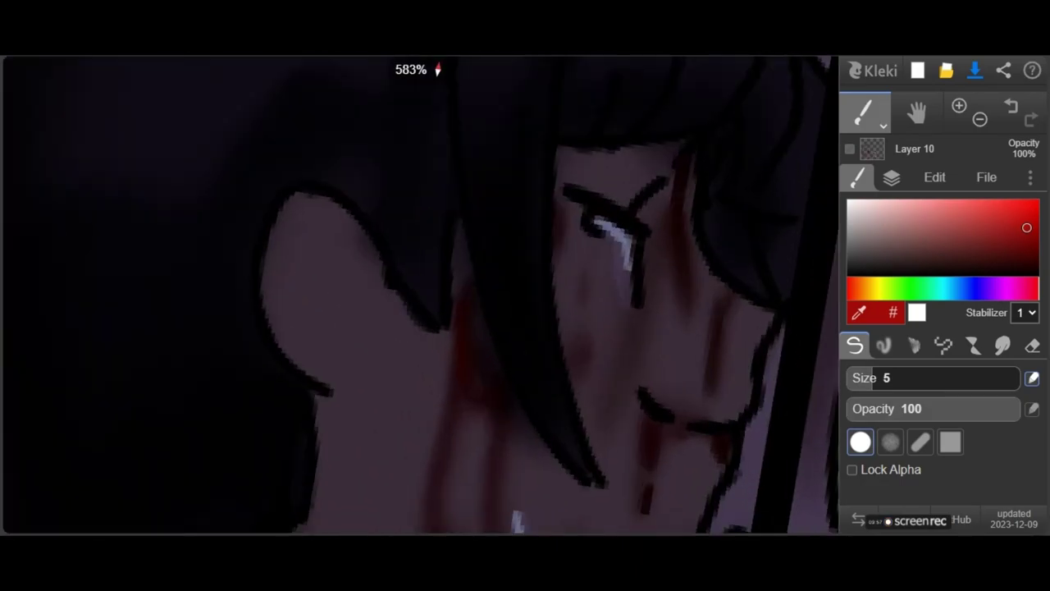
{"action": "scroll", "coordinate": [648, 279], "scroll_direction": "down", "scroll_amount": 3}
{"action": "left_click_drag", "start_coordinate": [640, 303], "coordinate": [624, 335]}
{"action": "scroll", "coordinate": [640, 295], "scroll_direction": "down", "scroll_amount": 4}
{"action": "scroll", "coordinate": [698, 303], "scroll_direction": "up", "scroll_amount": 5}
{"action": "scroll", "coordinate": [671, 202], "scroll_direction": "down", "scroll_amount": 4}
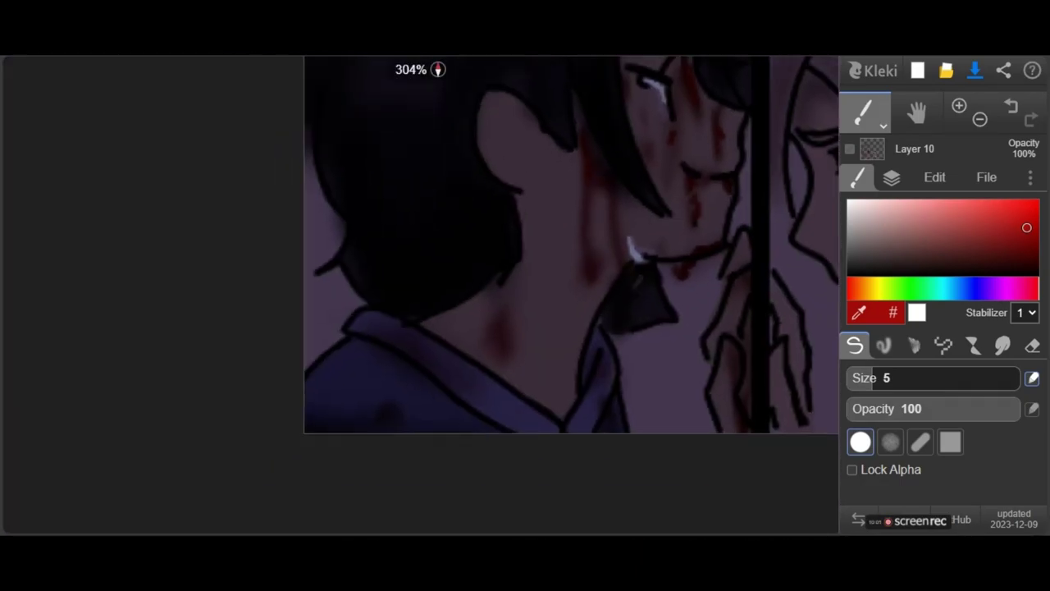
{"action": "scroll", "coordinate": [591, 181], "scroll_direction": "up", "scroll_amount": 4}
{"action": "left_click_drag", "start_coordinate": [585, 219], "coordinate": [540, 310]}
{"action": "scroll", "coordinate": [669, 234], "scroll_direction": "down", "scroll_amount": 4}
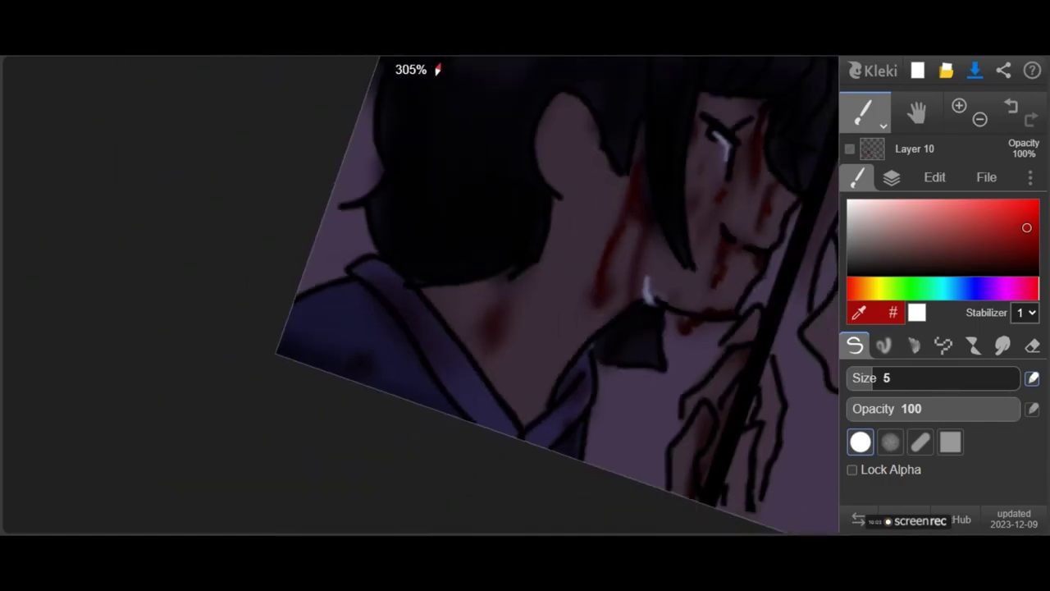
Smudge the blood streaks on the dark-haired character's face and neck with a size 70 blend at opacity 17.
{"action": "left_click", "coordinate": [1002, 345]}
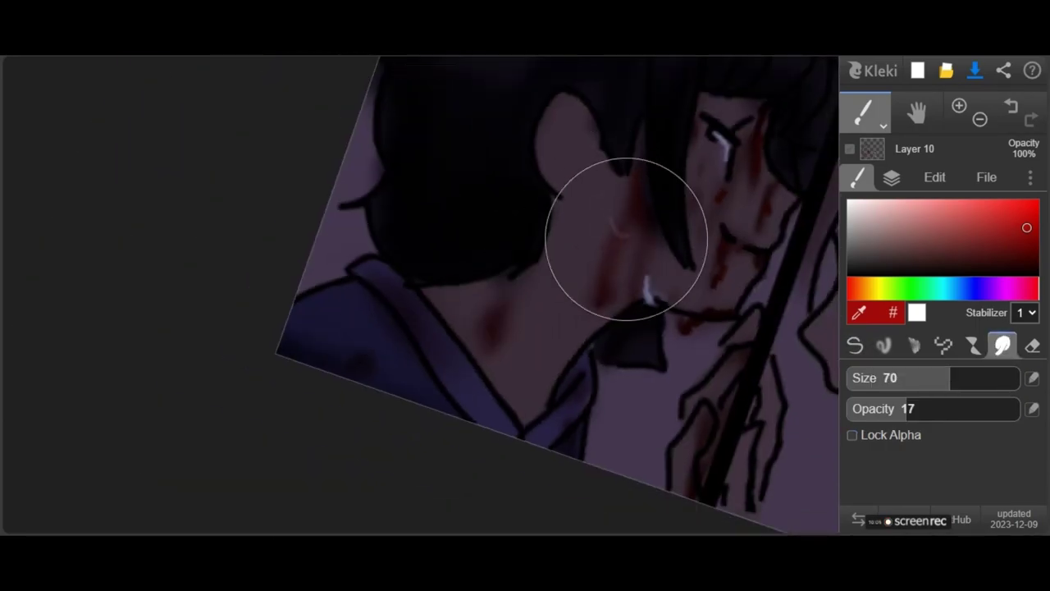
{"action": "left_click_drag", "start_coordinate": [755, 182], "coordinate": [753, 201]}
{"action": "left_click_drag", "start_coordinate": [757, 225], "coordinate": [753, 254]}
{"action": "scroll", "coordinate": [566, 287], "scroll_direction": "down", "scroll_amount": 2}
{"action": "scroll", "coordinate": [590, 329], "scroll_direction": "up", "scroll_amount": 3}
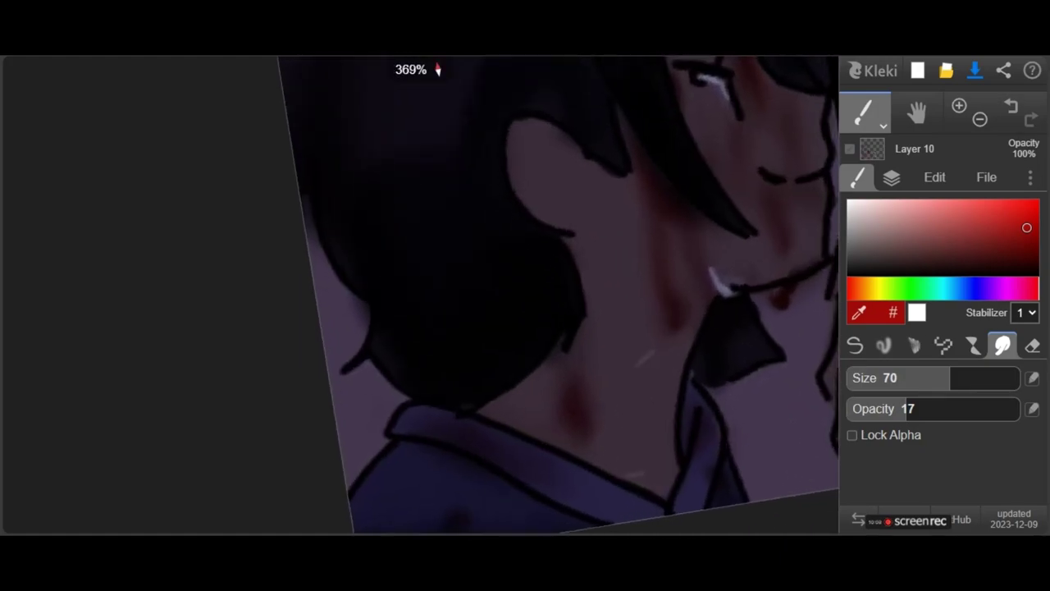
{"action": "left_click_drag", "start_coordinate": [596, 370], "coordinate": [653, 431]}
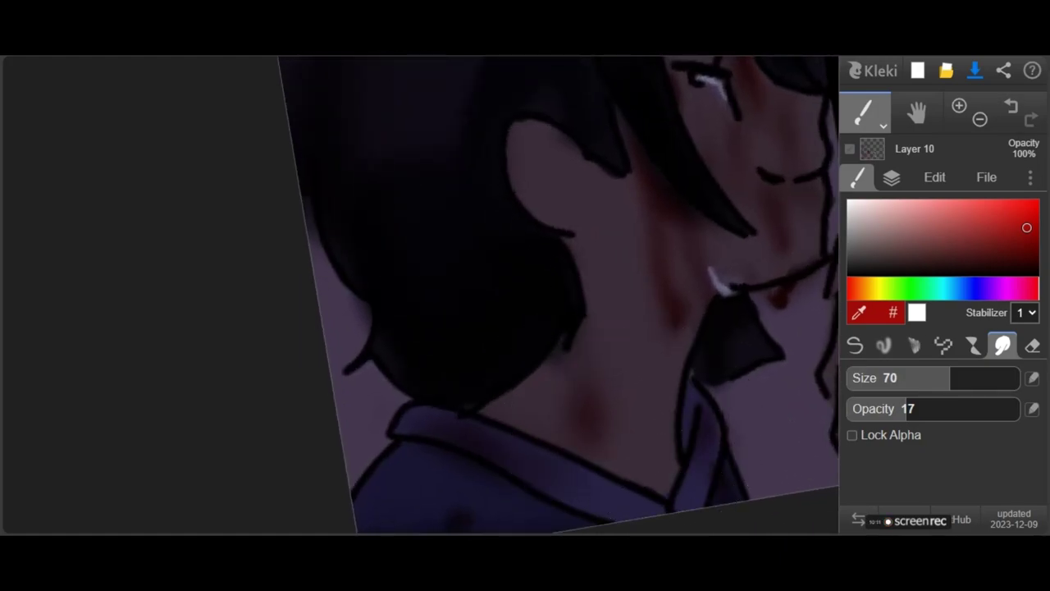
Paint bright red size 5 strokes beside the dark-haired character's eye, on the cheek and below the long hair lock.
{"action": "left_click", "coordinate": [1027, 200]}
{"action": "scroll", "coordinate": [594, 428], "scroll_direction": "down", "scroll_amount": 2}
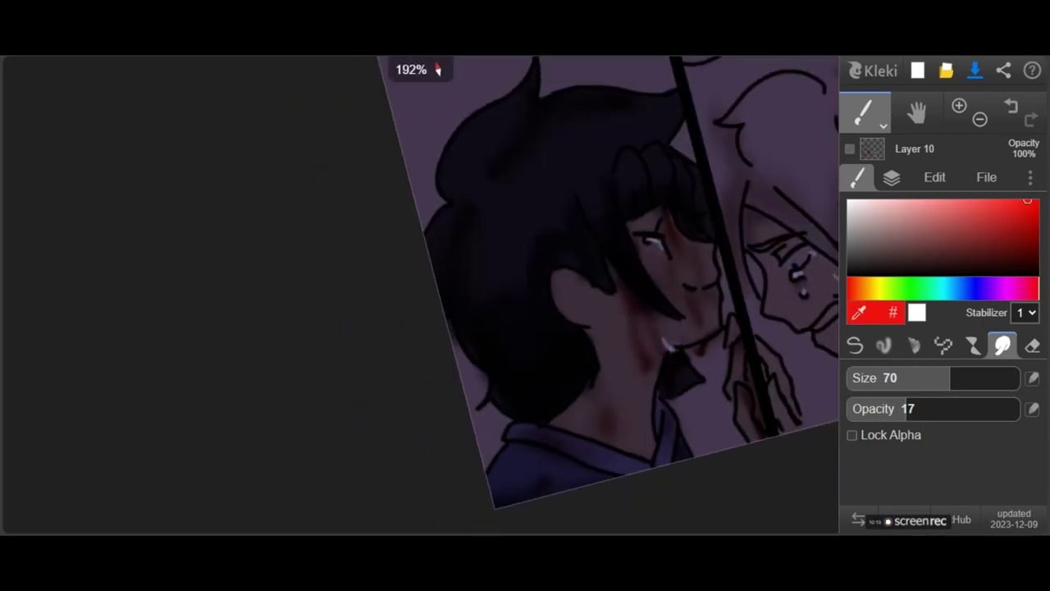
{"action": "left_click", "coordinate": [855, 345]}
{"action": "scroll", "coordinate": [451, 353], "scroll_direction": "up", "scroll_amount": 6}
{"action": "scroll", "coordinate": [609, 358], "scroll_direction": "down", "scroll_amount": 4}
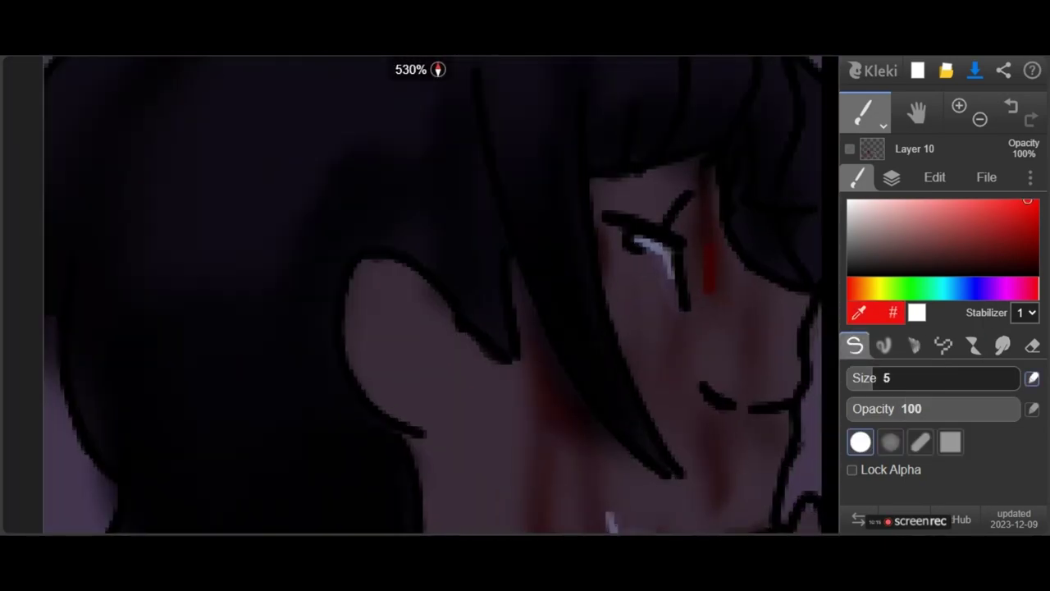
{"action": "scroll", "coordinate": [610, 359], "scroll_direction": "down", "scroll_amount": 2}
{"action": "scroll", "coordinate": [610, 359], "scroll_direction": "up", "scroll_amount": 2}
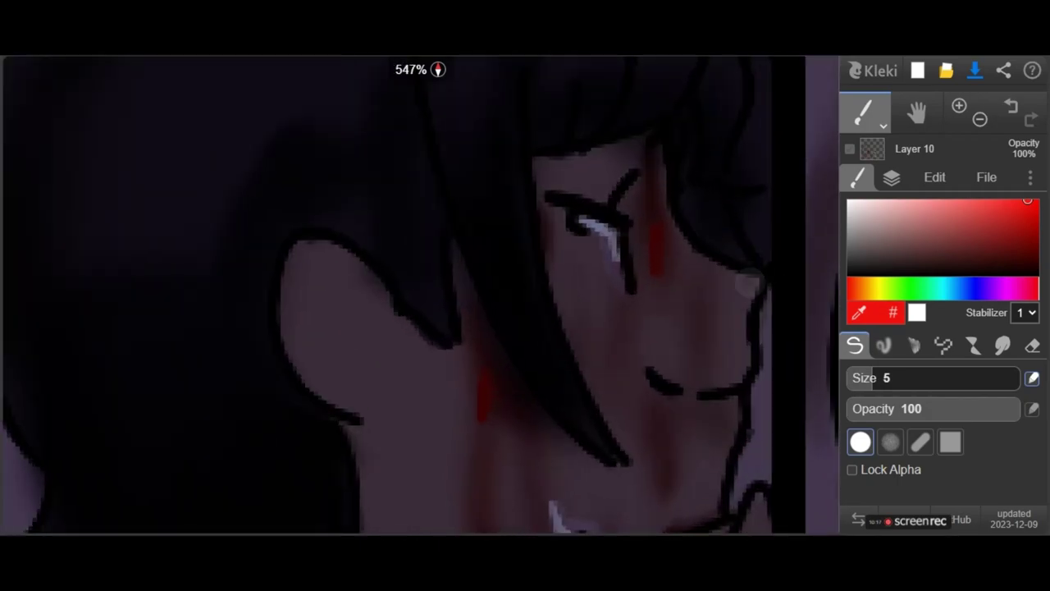
{"action": "left_click_drag", "start_coordinate": [584, 297], "coordinate": [594, 322]}
{"action": "left_click_drag", "start_coordinate": [603, 302], "coordinate": [612, 327]}
Add bright red strokes around the dark-haired character's mouth and nose and on the blood spots of the neck.
{"action": "scroll", "coordinate": [570, 335], "scroll_direction": "down", "scroll_amount": 2}
{"action": "scroll", "coordinate": [699, 355], "scroll_direction": "up", "scroll_amount": 2}
{"action": "mouse_move", "coordinate": [648, 410]}
{"action": "left_mouse_down"}
{"action": "mouse_move", "coordinate": [659, 343]}
{"action": "mouse_move", "coordinate": [729, 394]}
{"action": "left_mouse_up"}
{"action": "left_click_drag", "start_coordinate": [691, 278], "coordinate": [715, 182]}
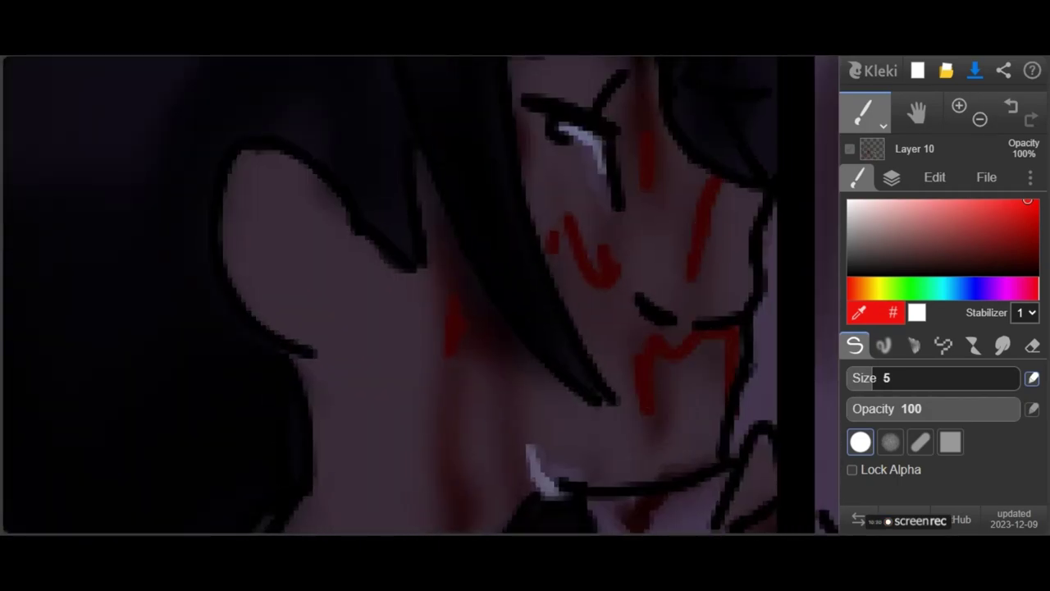
{"action": "scroll", "coordinate": [574, 328], "scroll_direction": "down", "scroll_amount": 1}
{"action": "left_click_drag", "start_coordinate": [598, 284], "coordinate": [593, 311]}
{"action": "scroll", "coordinate": [593, 311], "scroll_direction": "down", "scroll_amount": 2}
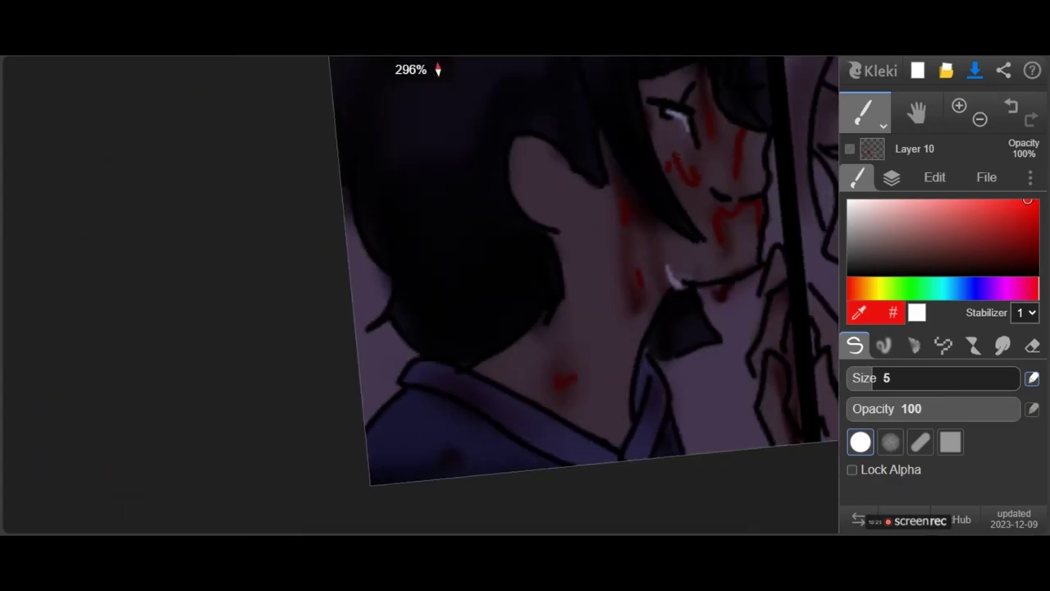
Layer slightly darker red strokes over the blood on the dark-haired character's forehead, cheek, nose and neck streak.
{"action": "left_click", "coordinate": [1036, 221]}
{"action": "scroll", "coordinate": [575, 296], "scroll_direction": "up", "scroll_amount": 2}
{"action": "scroll", "coordinate": [574, 296], "scroll_direction": "down", "scroll_amount": 1}
{"action": "scroll", "coordinate": [624, 246], "scroll_direction": "up", "scroll_amount": 4}
{"action": "left_click_drag", "start_coordinate": [613, 348], "coordinate": [601, 393]}
{"action": "mouse_move", "coordinate": [644, 365]}
{"action": "left_mouse_down"}
{"action": "mouse_move", "coordinate": [717, 255]}
{"action": "mouse_move", "coordinate": [742, 183]}
{"action": "left_mouse_up"}
{"action": "left_click", "coordinate": [730, 351]}
{"action": "left_click_drag", "start_coordinate": [759, 346], "coordinate": [764, 417]}
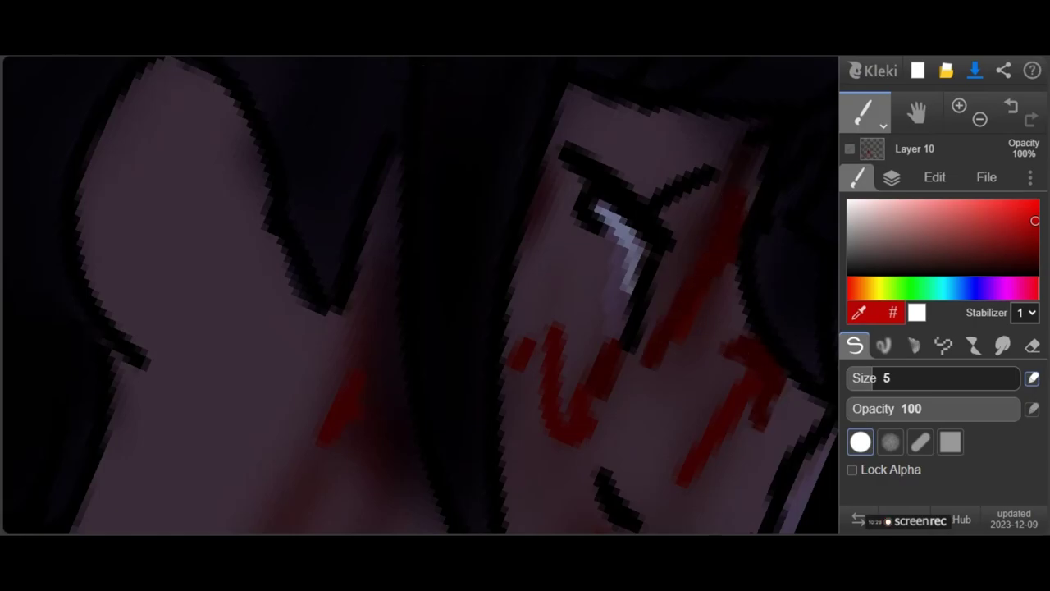
{"action": "scroll", "coordinate": [420, 296], "scroll_direction": "down", "scroll_amount": 1}
{"action": "scroll", "coordinate": [420, 295], "scroll_direction": "down", "scroll_amount": 3}
{"action": "scroll", "coordinate": [568, 438], "scroll_direction": "up", "scroll_amount": 4}
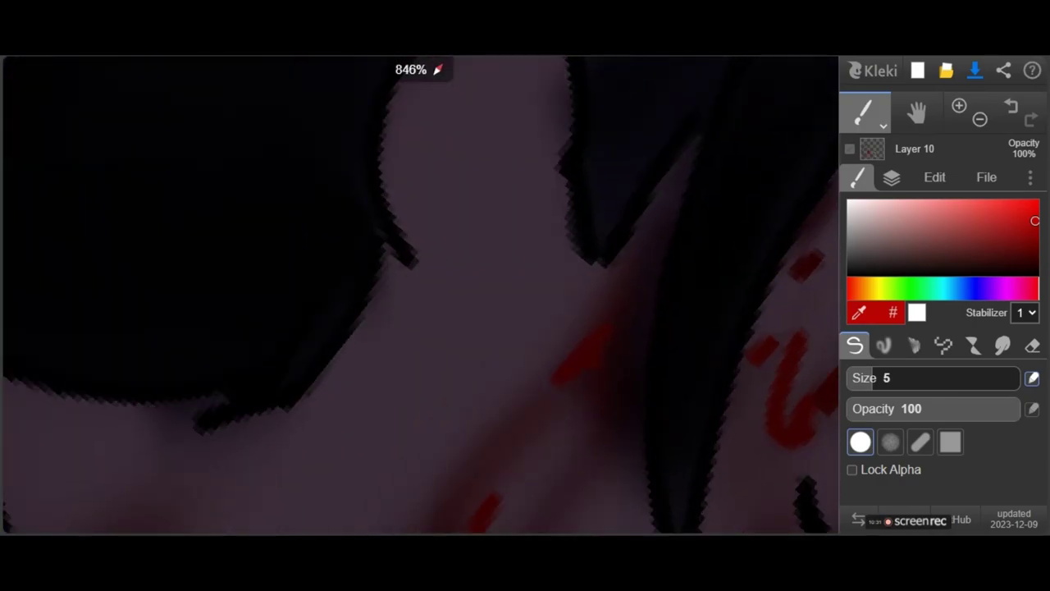
{"action": "scroll", "coordinate": [587, 358], "scroll_direction": "down", "scroll_amount": 4}
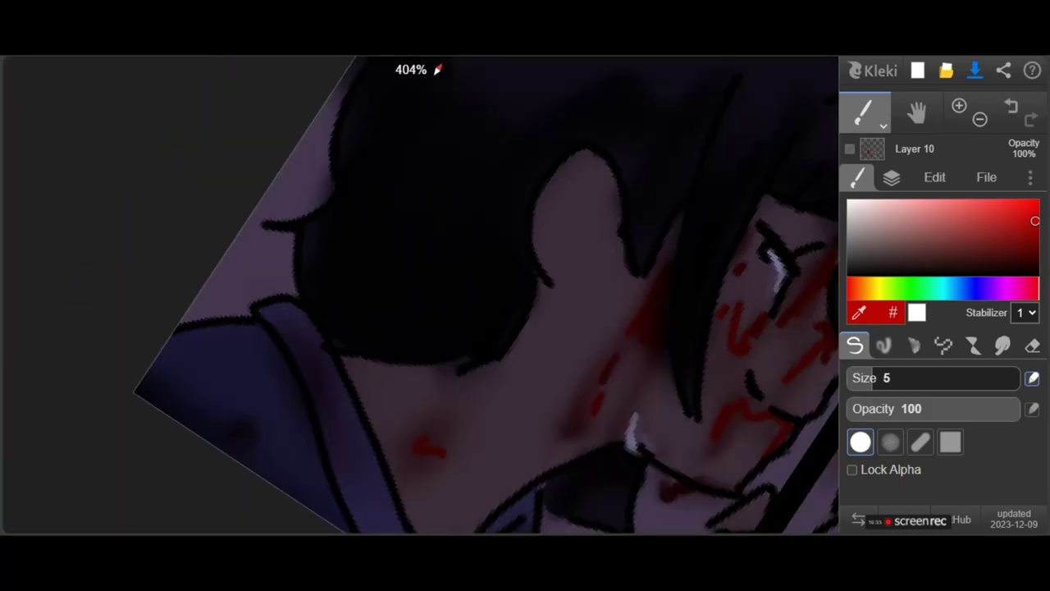
Deepen the blood under the dark-haired character's eye, around the mouth and beside the hair lock with a still darker red.
{"action": "left_click", "coordinate": [1036, 231]}
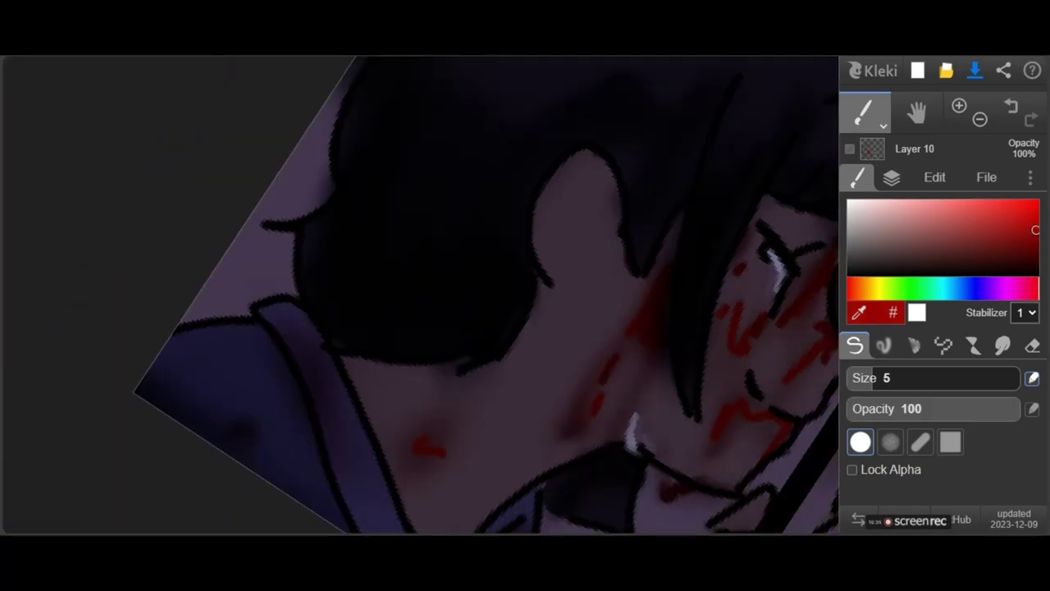
{"action": "scroll", "coordinate": [624, 295], "scroll_direction": "down", "scroll_amount": 1}
{"action": "scroll", "coordinate": [624, 295], "scroll_direction": "up", "scroll_amount": 4}
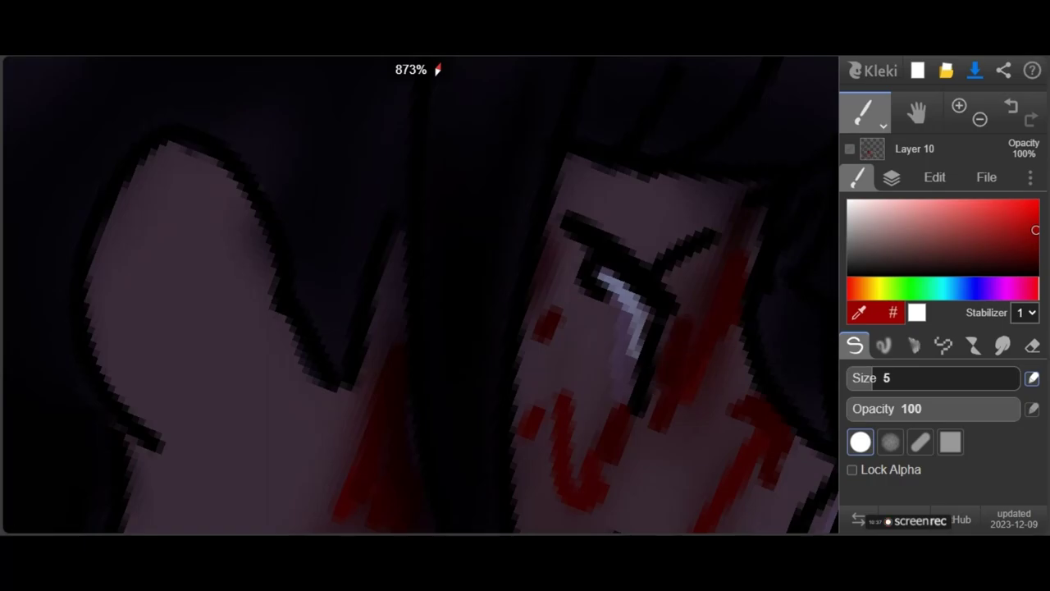
{"action": "scroll", "coordinate": [722, 246], "scroll_direction": "down", "scroll_amount": 4}
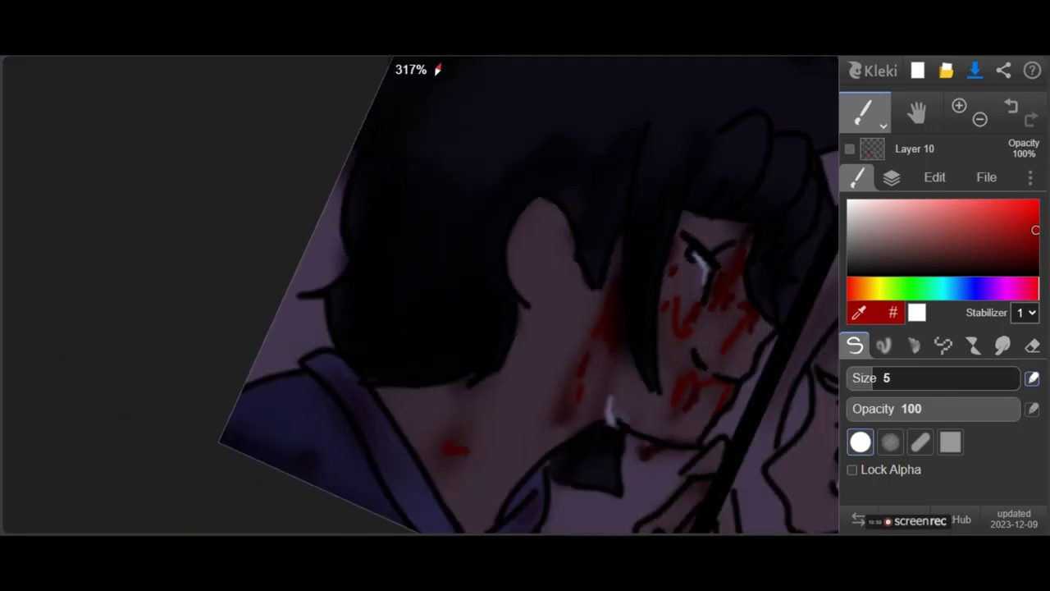
Smudge the layered red strokes into the dark-haired character's face and neck at size 70 and opacity 17.
{"action": "left_click", "coordinate": [1002, 345]}
{"action": "left_click_drag", "start_coordinate": [675, 397], "coordinate": [700, 367]}
{"action": "left_click_drag", "start_coordinate": [725, 293], "coordinate": [719, 304]}
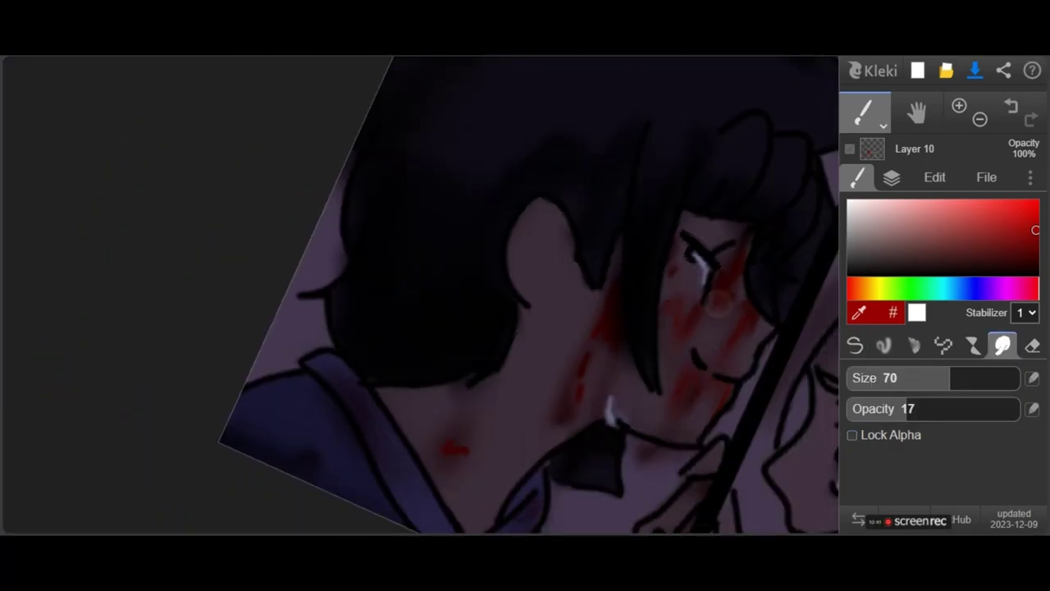
{"action": "scroll", "coordinate": [581, 369], "scroll_direction": "down", "scroll_amount": 2}
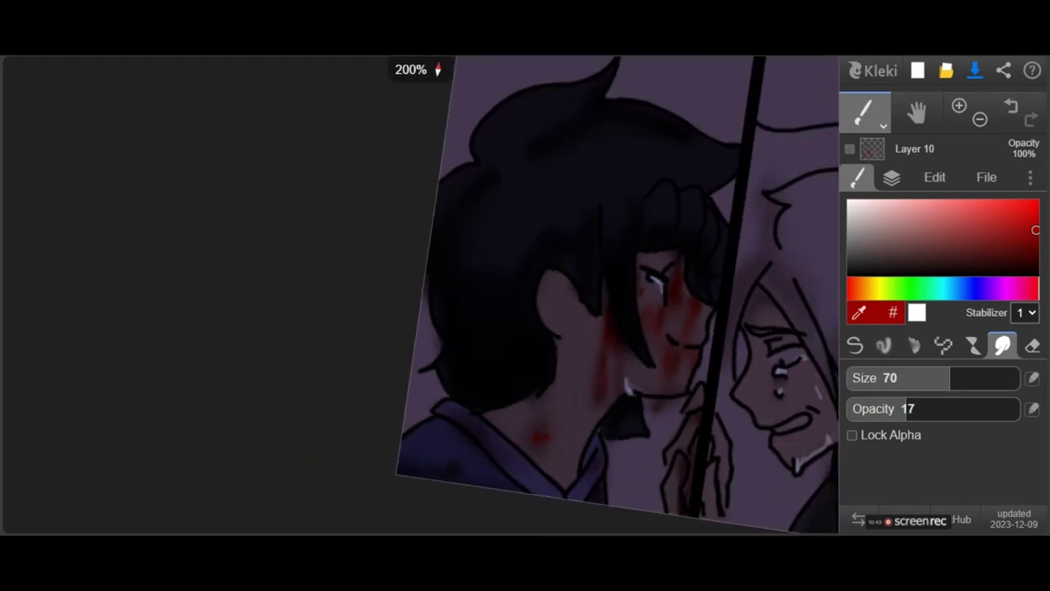
{"action": "scroll", "coordinate": [632, 347], "scroll_direction": "up", "scroll_amount": 4}
{"action": "scroll", "coordinate": [633, 347], "scroll_direction": "down", "scroll_amount": 2}
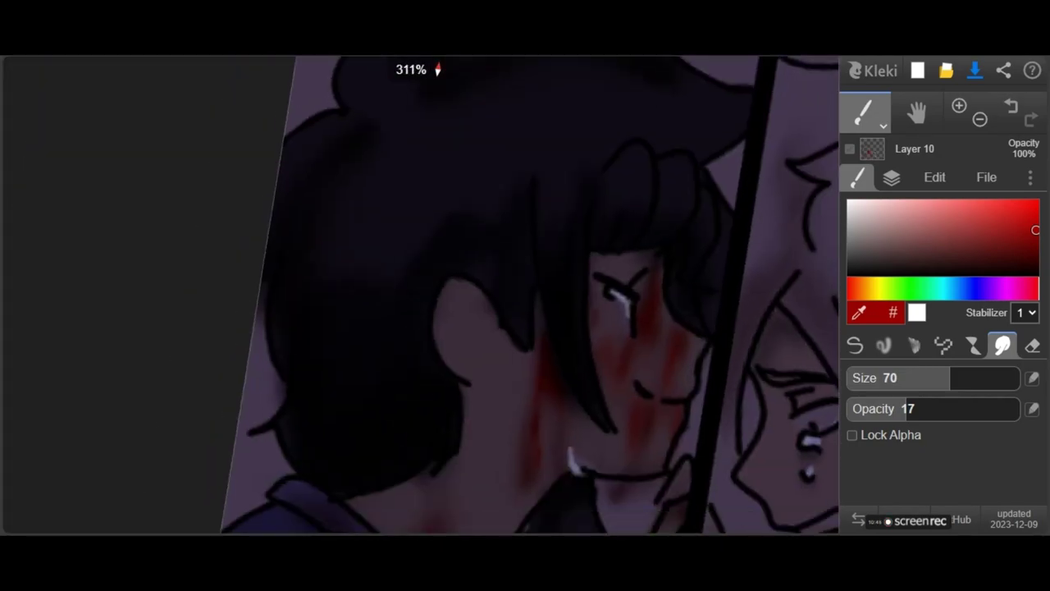
{"action": "scroll", "coordinate": [624, 246], "scroll_direction": "down", "scroll_amount": 1}
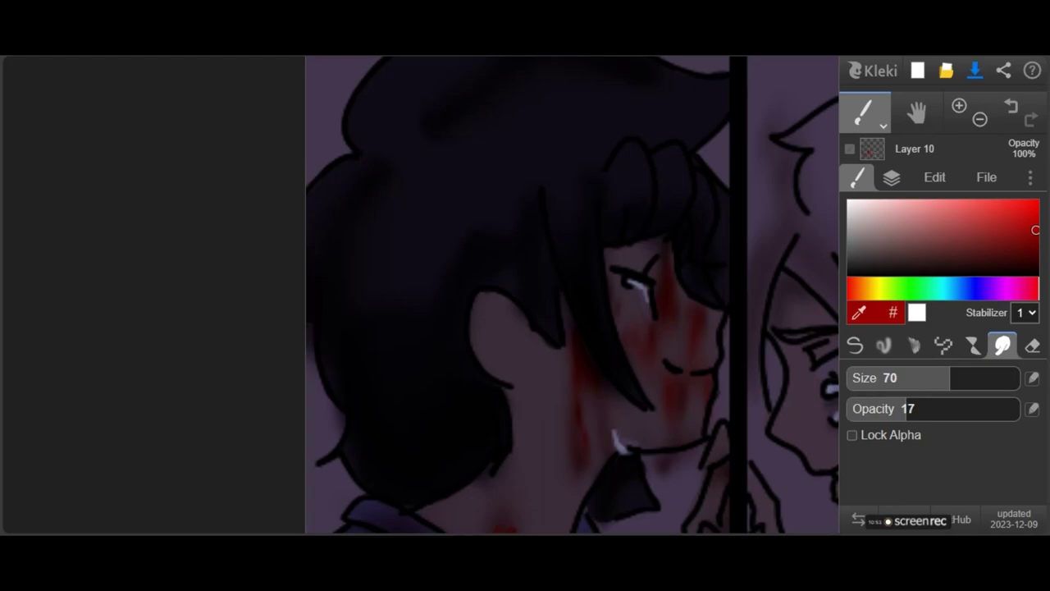
Paint a lighter red size 5 stroke along the blood streak on the side of the dark-haired character's neck.
{"action": "left_click_drag", "start_coordinate": [1036, 230], "coordinate": [983, 214]}
{"action": "scroll", "coordinate": [648, 348], "scroll_direction": "up", "scroll_amount": 5}
{"action": "scroll", "coordinate": [731, 340], "scroll_direction": "up", "scroll_amount": 3}
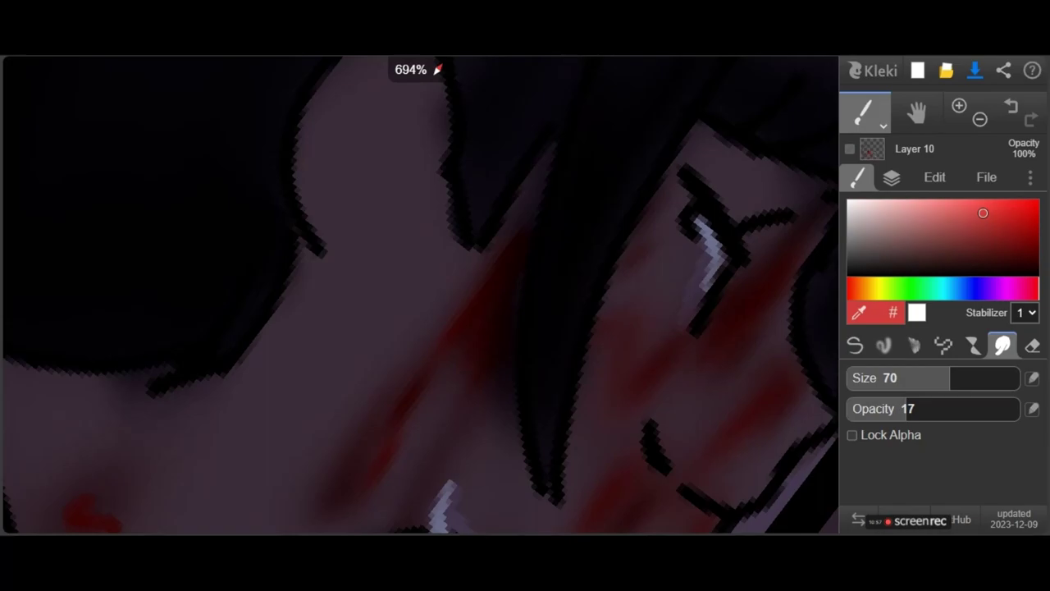
{"action": "scroll", "coordinate": [731, 339], "scroll_direction": "down", "scroll_amount": 5}
{"action": "left_click", "coordinate": [855, 346]}
{"action": "scroll", "coordinate": [681, 353], "scroll_direction": "down", "scroll_amount": 2}
{"action": "scroll", "coordinate": [678, 394], "scroll_direction": "up", "scroll_amount": 6}
{"action": "key", "text": "ctrl+z"}
{"action": "scroll", "coordinate": [697, 424], "scroll_direction": "down", "scroll_amount": 6}
{"action": "scroll", "coordinate": [656, 460], "scroll_direction": "up", "scroll_amount": 2}
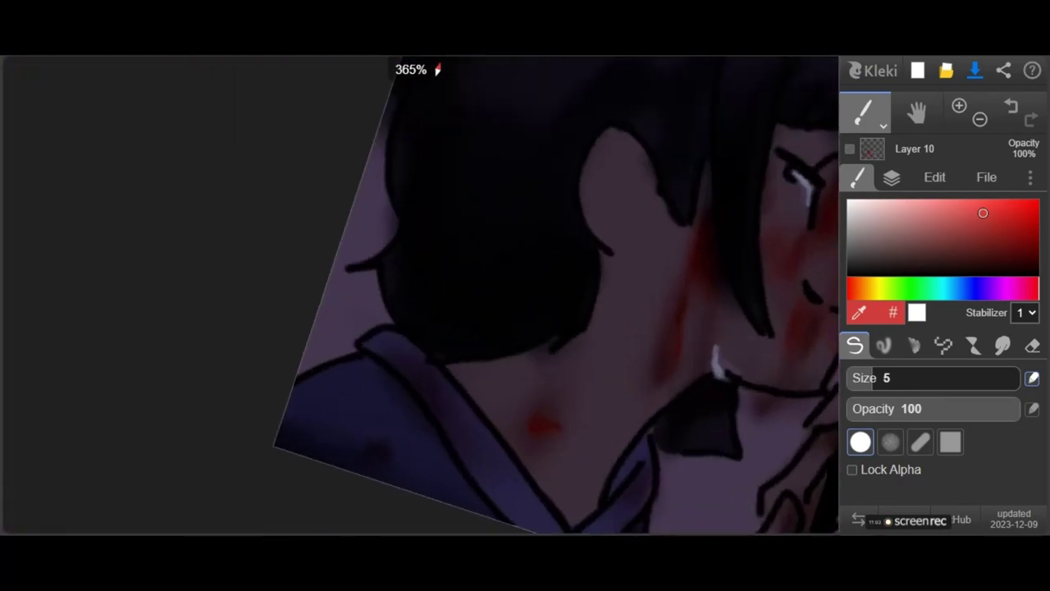
{"action": "scroll", "coordinate": [655, 372], "scroll_direction": "up", "scroll_amount": 3}
{"action": "scroll", "coordinate": [420, 295], "scroll_direction": "down", "scroll_amount": 1}
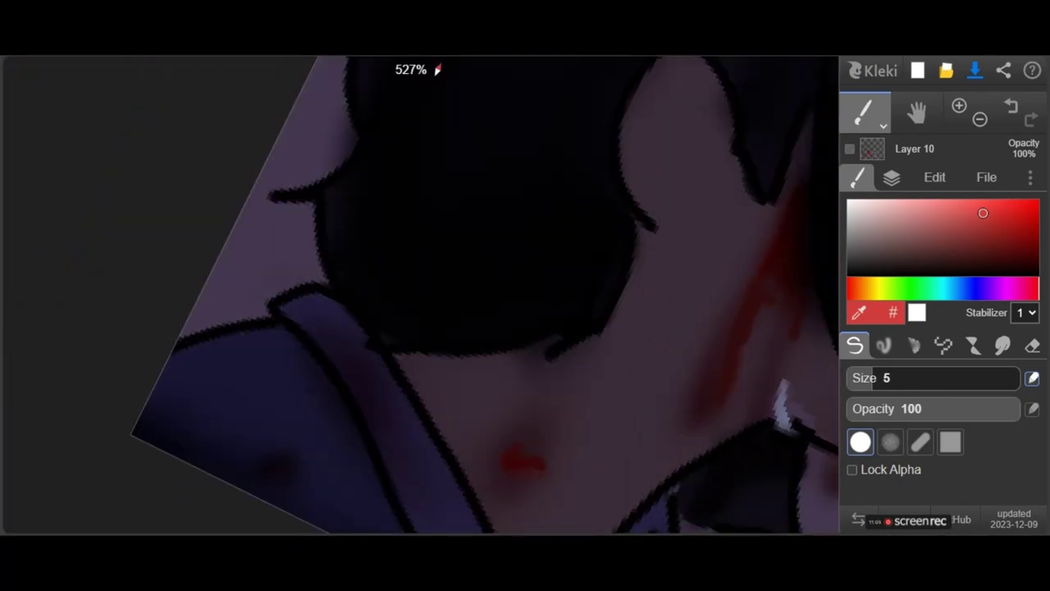
Paint jagged red size 5 strokes across the side of the dark-haired character's neck and up toward the jaw, deepening the red partway.
{"action": "scroll", "coordinate": [616, 443], "scroll_direction": "down", "scroll_amount": 2}
{"action": "mouse_move", "coordinate": [509, 438]}
{"action": "left_mouse_down"}
{"action": "mouse_move", "coordinate": [534, 448]}
{"action": "mouse_move", "coordinate": [624, 421]}
{"action": "left_mouse_up"}
{"action": "scroll", "coordinate": [706, 303], "scroll_direction": "up", "scroll_amount": 2}
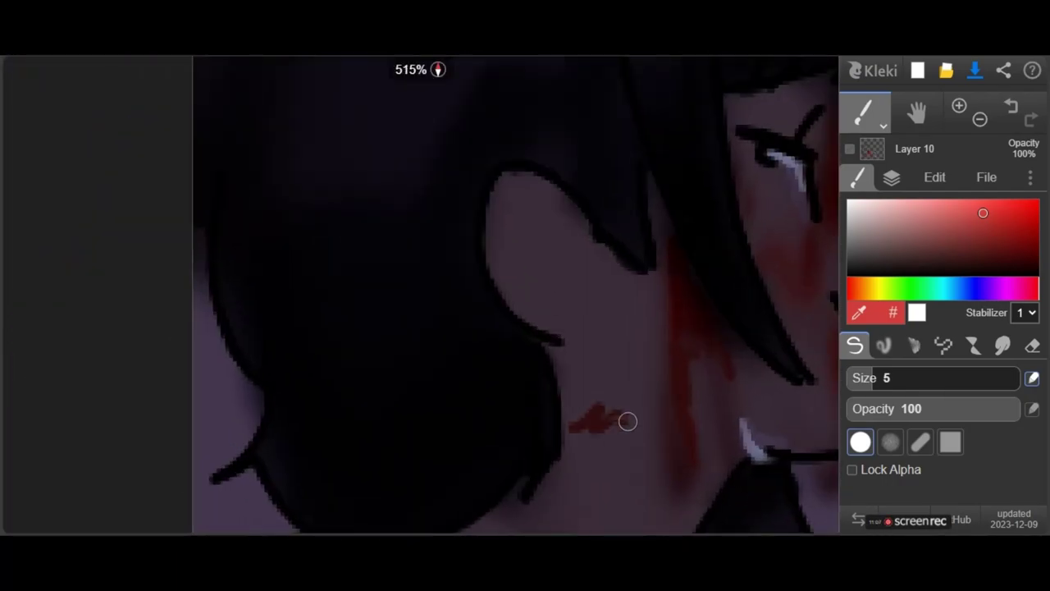
{"action": "mouse_move", "coordinate": [642, 351]}
{"action": "left_mouse_down"}
{"action": "mouse_move", "coordinate": [637, 471]}
{"action": "mouse_move", "coordinate": [617, 425]}
{"action": "mouse_move", "coordinate": [691, 353]}
{"action": "left_mouse_up"}
{"action": "scroll", "coordinate": [673, 276], "scroll_direction": "down", "scroll_amount": 3}
{"action": "scroll", "coordinate": [742, 309], "scroll_direction": "up", "scroll_amount": 3}
{"action": "left_click_drag", "start_coordinate": [983, 214], "coordinate": [1037, 220]}
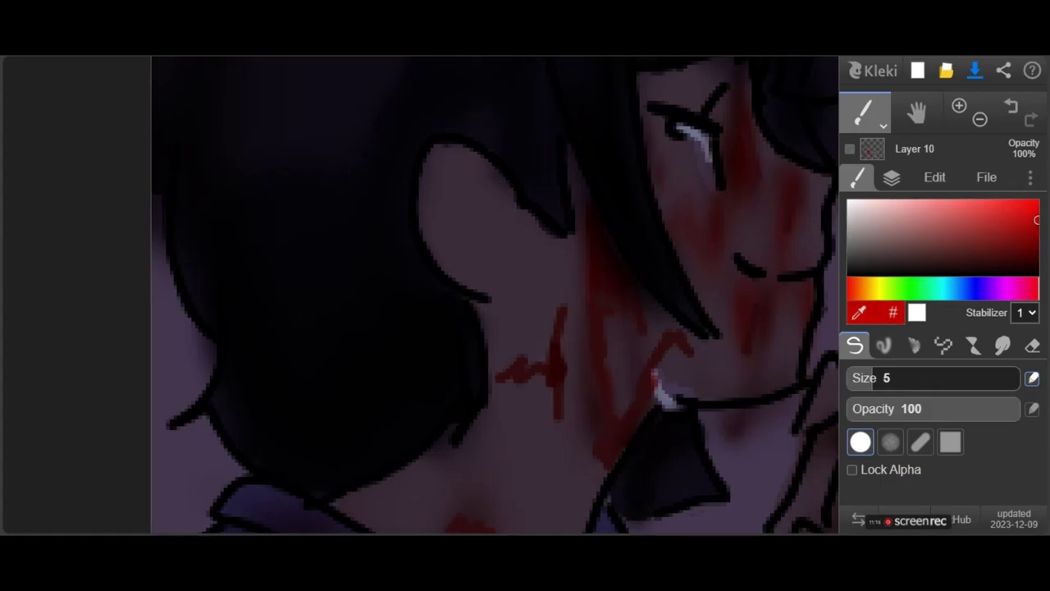
{"action": "mouse_move", "coordinate": [598, 361]}
{"action": "left_mouse_down"}
{"action": "mouse_move", "coordinate": [645, 371]}
{"action": "mouse_move", "coordinate": [669, 321]}
{"action": "left_mouse_up"}
Paint small red accent strokes on the dark-haired character's cheek below the eye and beside the nose, varying the red's brightness.
{"action": "left_click", "coordinate": [1023, 206]}
{"action": "key", "text": "super+a"}
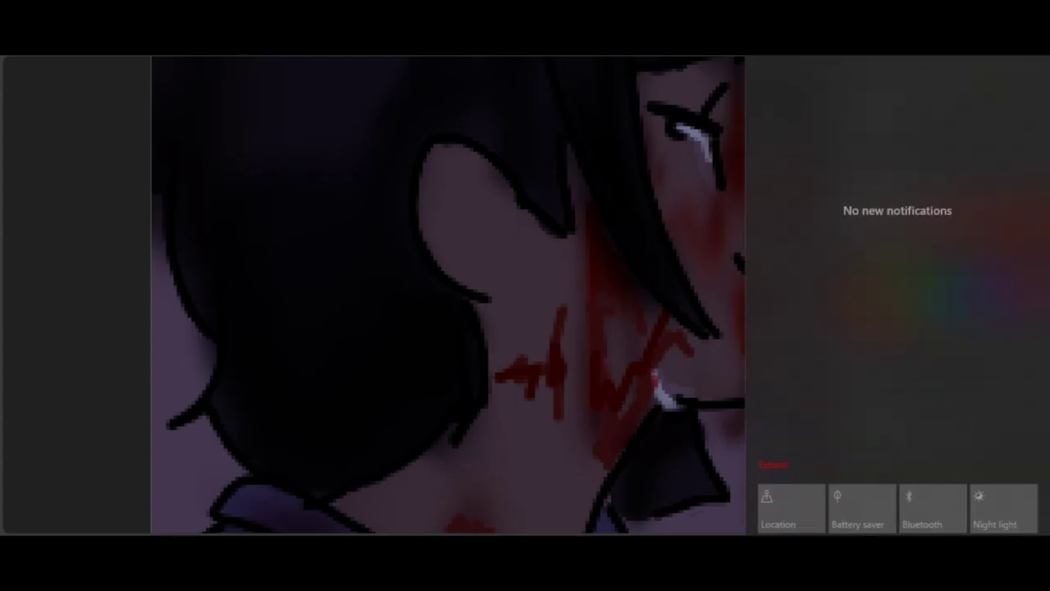
{"action": "key", "text": "super+a"}
{"action": "scroll", "coordinate": [672, 322], "scroll_direction": "down", "scroll_amount": 2}
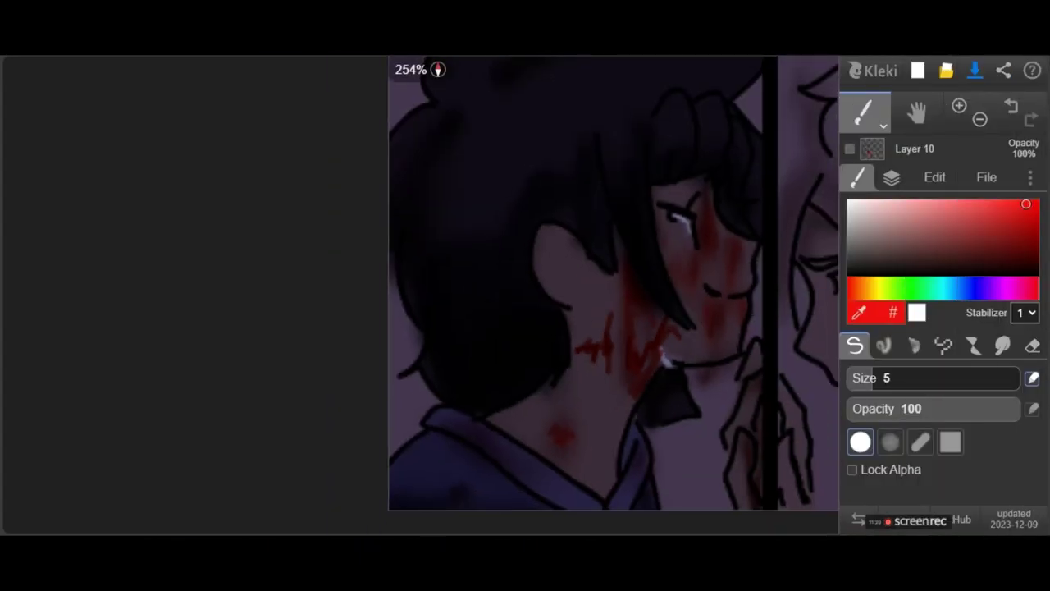
{"action": "scroll", "coordinate": [759, 135], "scroll_direction": "up", "scroll_amount": 2}
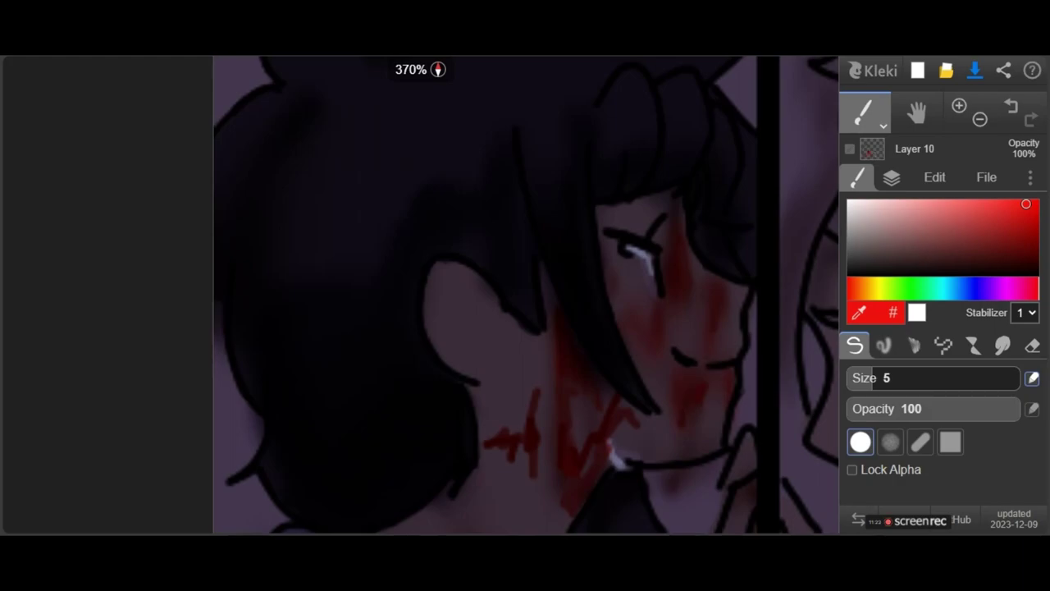
{"action": "mouse_move", "coordinate": [1003, 208]}
{"action": "left_mouse_down"}
{"action": "mouse_move", "coordinate": [982, 209]}
{"action": "mouse_move", "coordinate": [1038, 200]}
{"action": "mouse_move", "coordinate": [1009, 233]}
{"action": "mouse_move", "coordinate": [1020, 247]}
{"action": "left_mouse_up"}
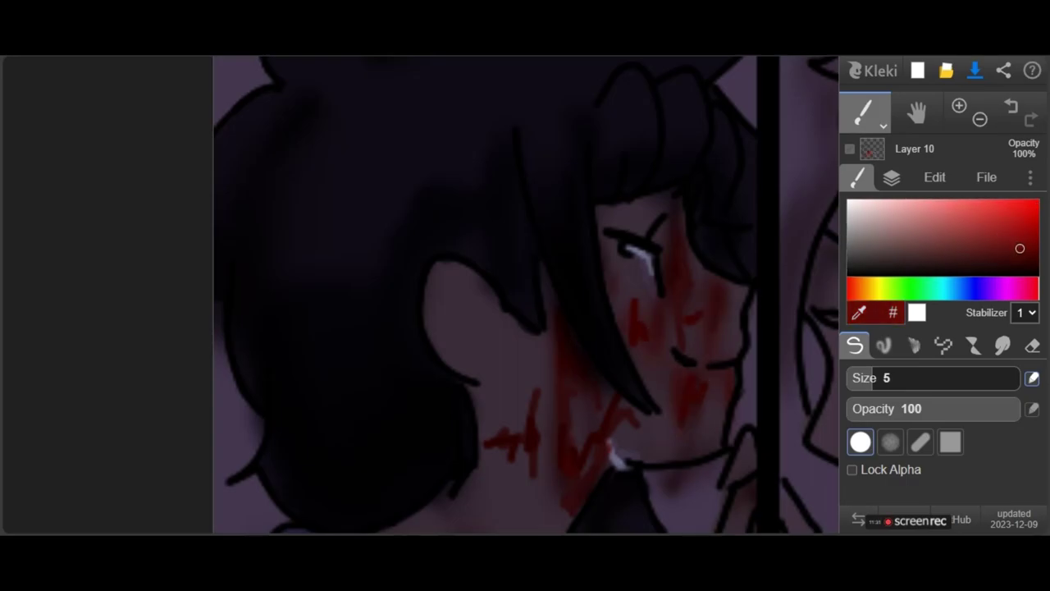
Smudge the red strokes on the dark-haired character's cheek, mouth and neck at size 70 and opacity 17.
{"action": "left_click", "coordinate": [1002, 345]}
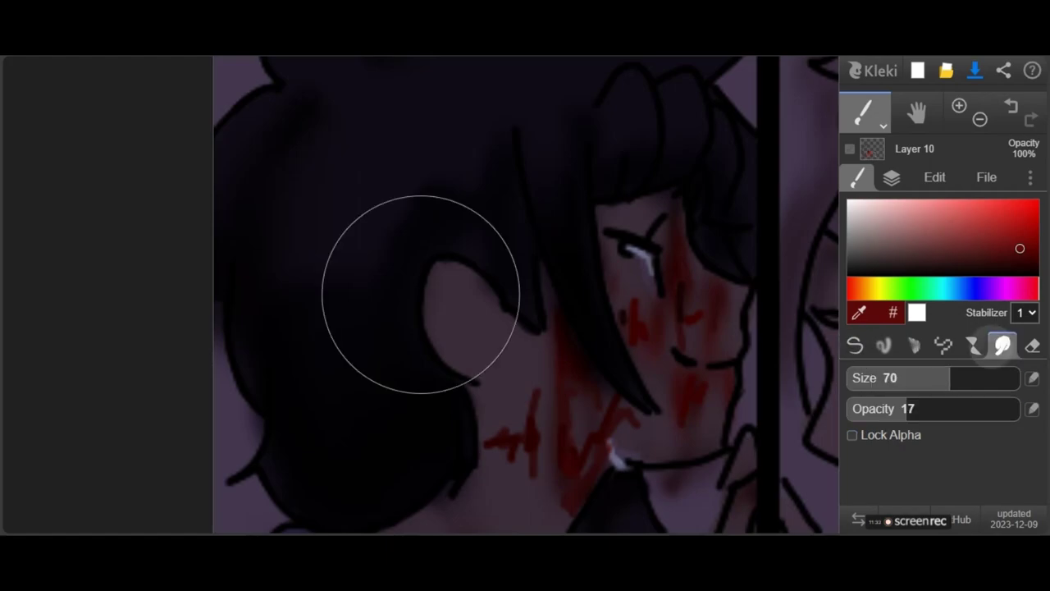
{"action": "left_click_drag", "start_coordinate": [649, 324], "coordinate": [670, 317]}
{"action": "left_click_drag", "start_coordinate": [696, 382], "coordinate": [693, 398]}
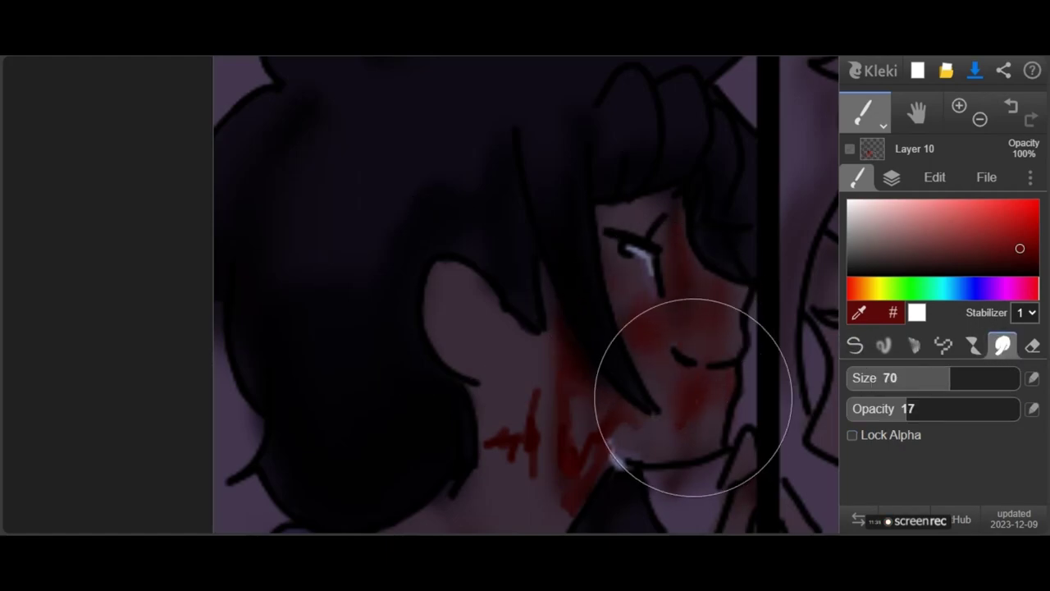
{"action": "scroll", "coordinate": [694, 398], "scroll_direction": "down", "scroll_amount": 4}
{"action": "left_click_drag", "start_coordinate": [648, 302], "coordinate": [643, 340]}
{"action": "left_click_drag", "start_coordinate": [650, 303], "coordinate": [671, 313]}
{"action": "left_click_drag", "start_coordinate": [617, 382], "coordinate": [611, 390]}
{"action": "scroll", "coordinate": [658, 390], "scroll_direction": "down", "scroll_amount": 3}
{"action": "scroll", "coordinate": [534, 295], "scroll_direction": "up", "scroll_amount": 3}
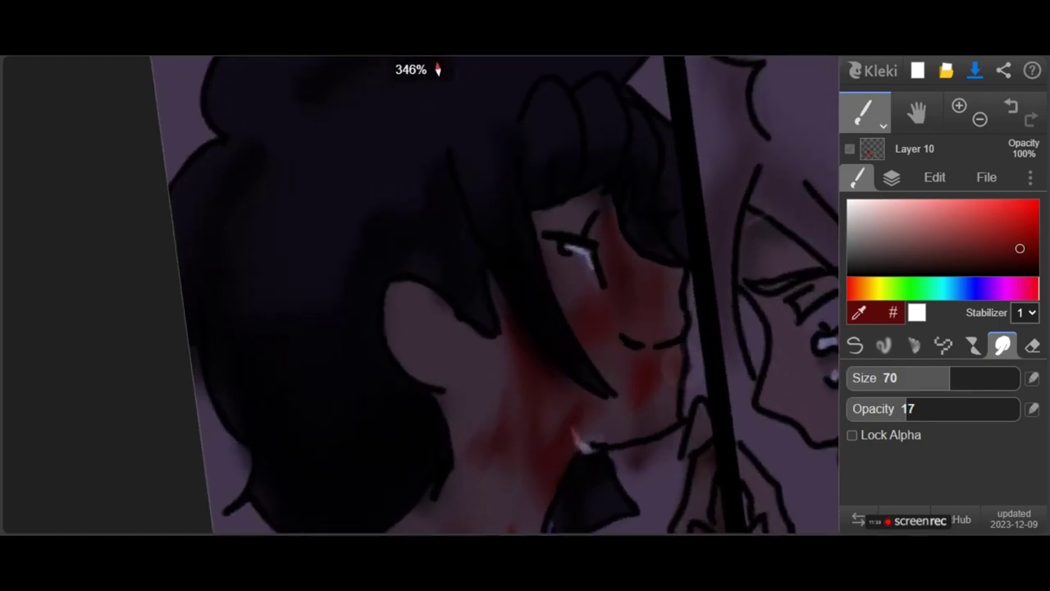
Paint bright red size 5 streaks down beside the dark-haired character's nose and below the mouth, plus a small spot on the nose.
{"action": "scroll", "coordinate": [533, 296], "scroll_direction": "down", "scroll_amount": 1}
{"action": "left_click", "coordinate": [855, 346]}
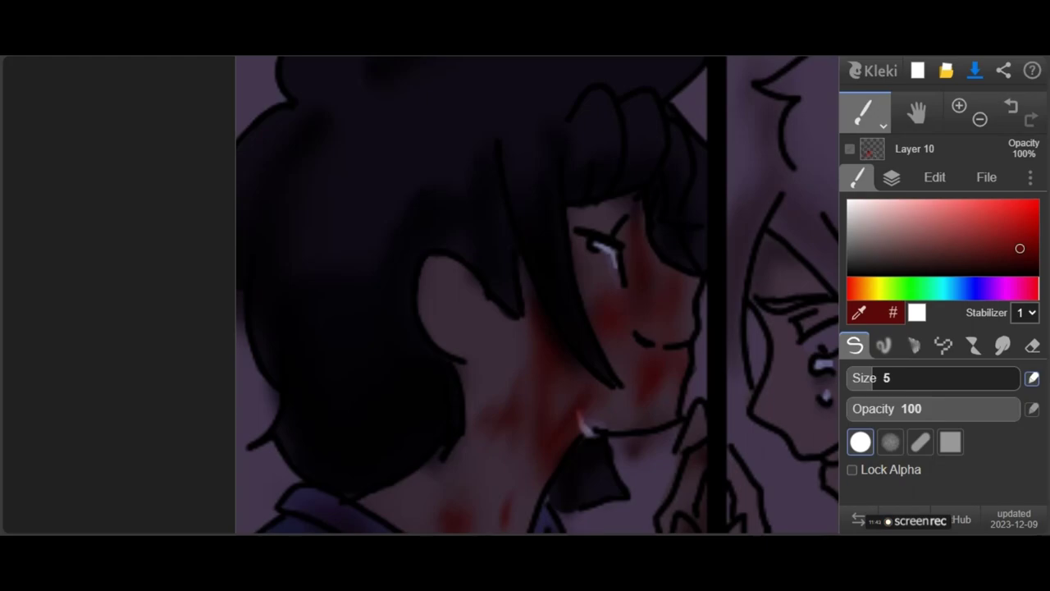
{"action": "left_click_drag", "start_coordinate": [607, 291], "coordinate": [626, 311]}
{"action": "scroll", "coordinate": [621, 330], "scroll_direction": "down", "scroll_amount": 1}
{"action": "key", "text": "ctrl+z"}
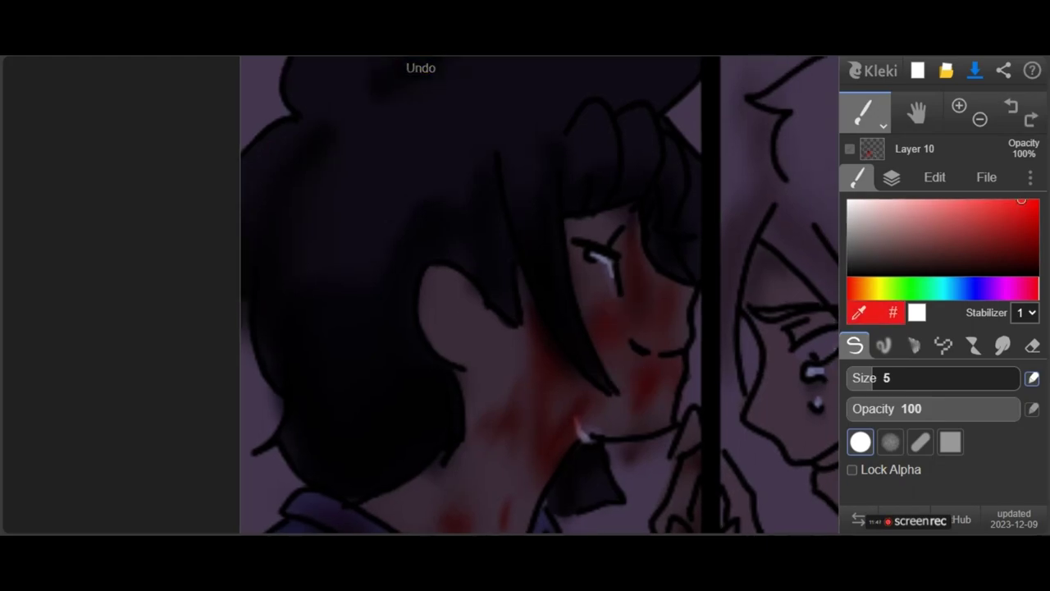
{"action": "scroll", "coordinate": [623, 303], "scroll_direction": "up", "scroll_amount": 5}
{"action": "scroll", "coordinate": [610, 328], "scroll_direction": "up", "scroll_amount": 1}
{"action": "left_click_drag", "start_coordinate": [622, 298], "coordinate": [609, 452]}
{"action": "scroll", "coordinate": [609, 328], "scroll_direction": "down", "scroll_amount": 5}
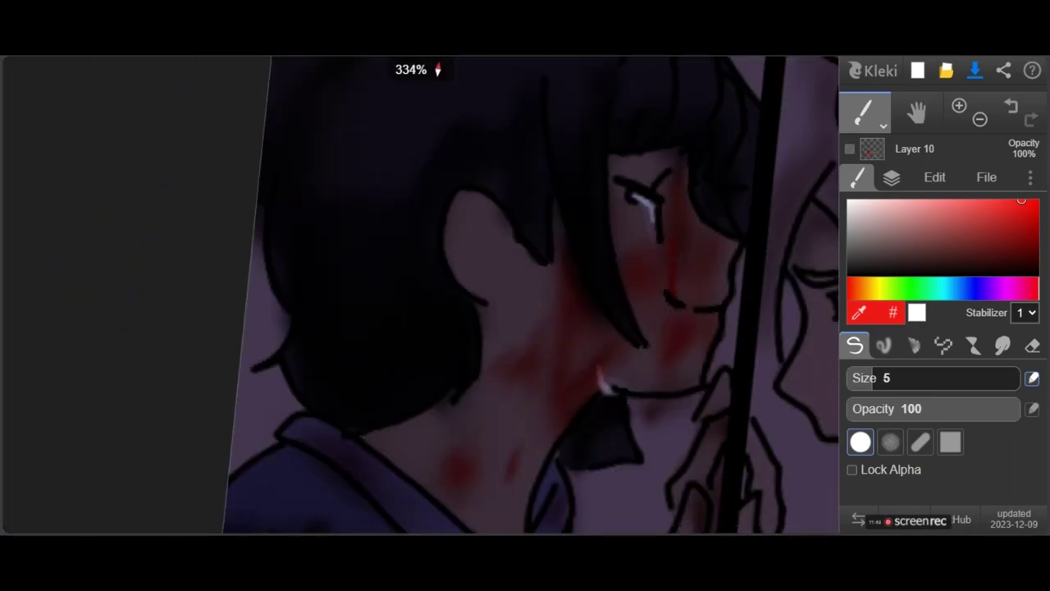
{"action": "left_click_drag", "start_coordinate": [691, 335], "coordinate": [695, 318]}
{"action": "left_click", "coordinate": [705, 240]}
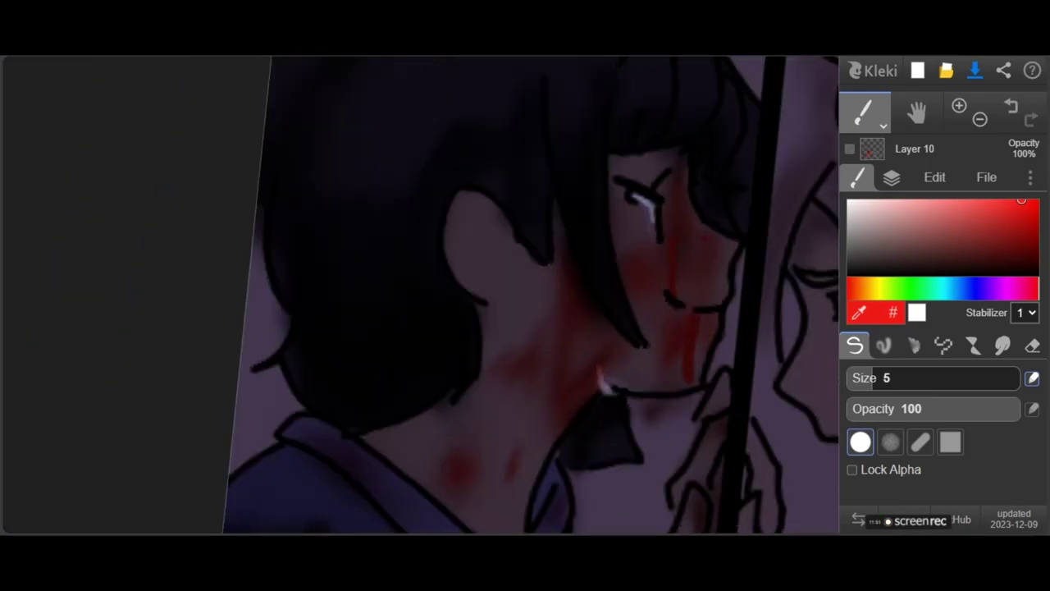
Paint slightly darker red streaks over the dark-haired character's nose and from the mouth to the chin, with a drip under the jaw.
{"action": "left_click_drag", "start_coordinate": [1022, 220], "coordinate": [1039, 214]}
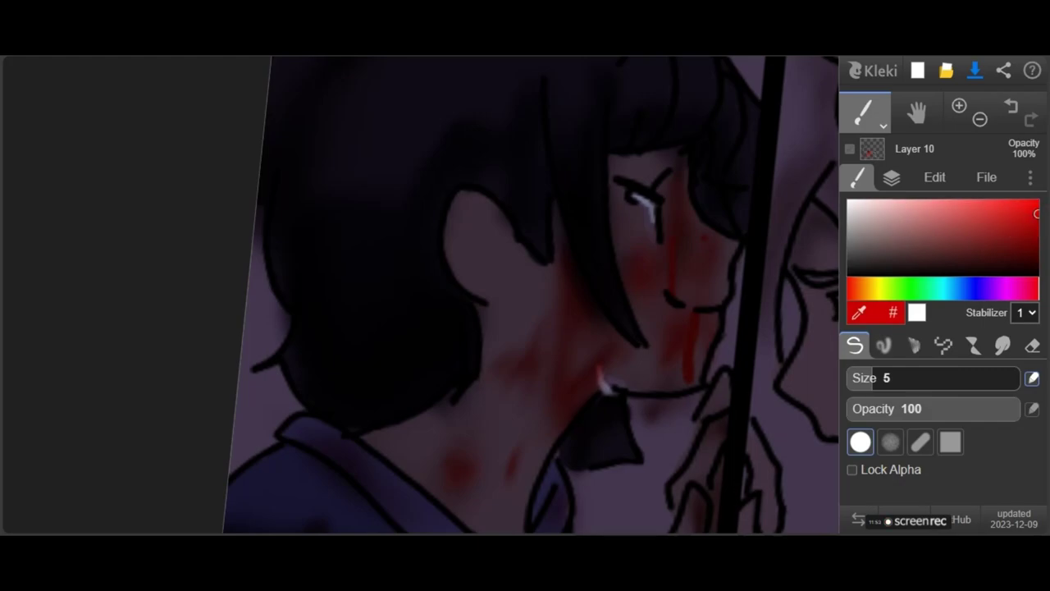
{"action": "scroll", "coordinate": [648, 287], "scroll_direction": "up", "scroll_amount": 3}
{"action": "mouse_move", "coordinate": [706, 247]}
{"action": "left_mouse_down"}
{"action": "mouse_move", "coordinate": [735, 215]}
{"action": "mouse_move", "coordinate": [770, 229]}
{"action": "left_mouse_up"}
{"action": "left_click_drag", "start_coordinate": [678, 290], "coordinate": [561, 413]}
{"action": "mouse_move", "coordinate": [678, 293]}
{"action": "left_mouse_down"}
{"action": "mouse_move", "coordinate": [601, 376]}
{"action": "mouse_move", "coordinate": [627, 355]}
{"action": "left_mouse_up"}
{"action": "scroll", "coordinate": [525, 295], "scroll_direction": "down", "scroll_amount": 3}
{"action": "scroll", "coordinate": [628, 304], "scroll_direction": "up", "scroll_amount": 4}
{"action": "left_click_drag", "start_coordinate": [686, 309], "coordinate": [803, 303]}
{"action": "scroll", "coordinate": [623, 328], "scroll_direction": "down", "scroll_amount": 3}
{"action": "scroll", "coordinate": [746, 230], "scroll_direction": "up", "scroll_amount": 4}
{"action": "left_click_drag", "start_coordinate": [617, 400], "coordinate": [682, 397]}
{"action": "left_click_drag", "start_coordinate": [711, 366], "coordinate": [721, 314]}
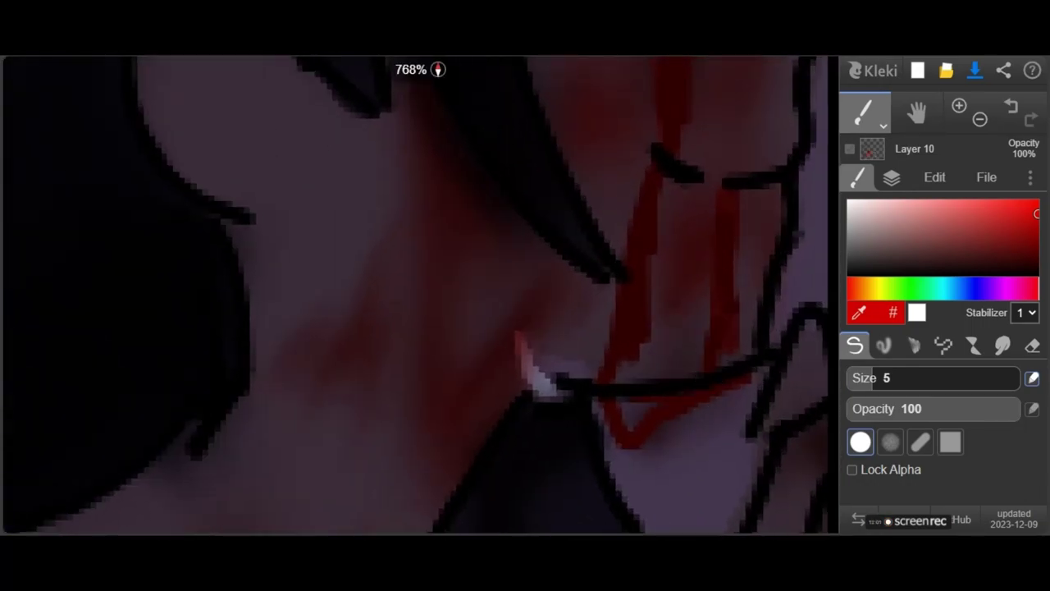
Add thin red streaks from the dark-haired character's forehead through the eye and down the cheek.
{"action": "scroll", "coordinate": [420, 295], "scroll_direction": "down", "scroll_amount": 4}
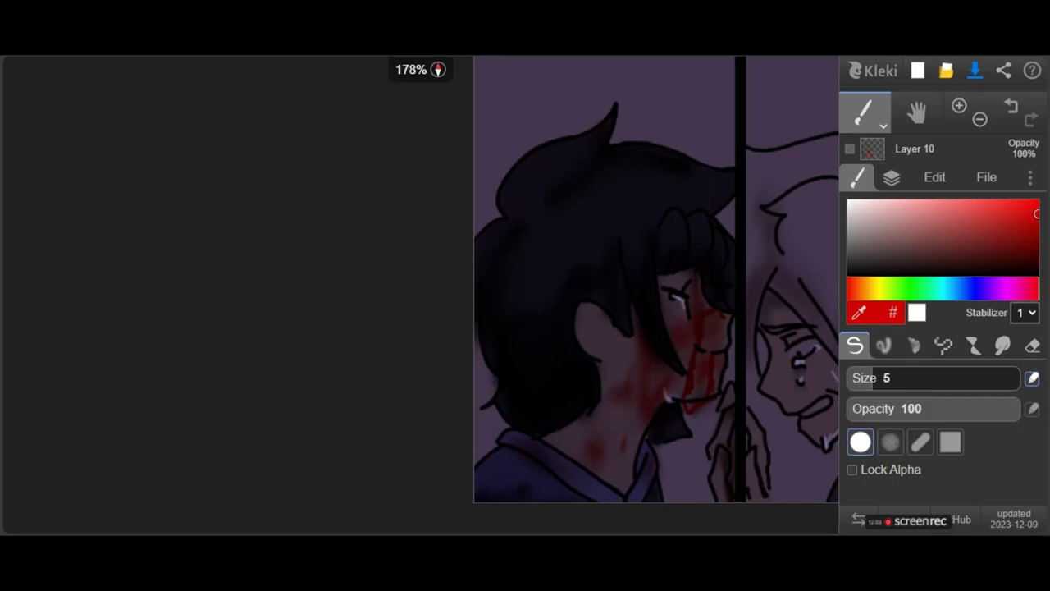
{"action": "scroll", "coordinate": [714, 241], "scroll_direction": "up", "scroll_amount": 6}
{"action": "scroll", "coordinate": [638, 345], "scroll_direction": "down", "scroll_amount": 3}
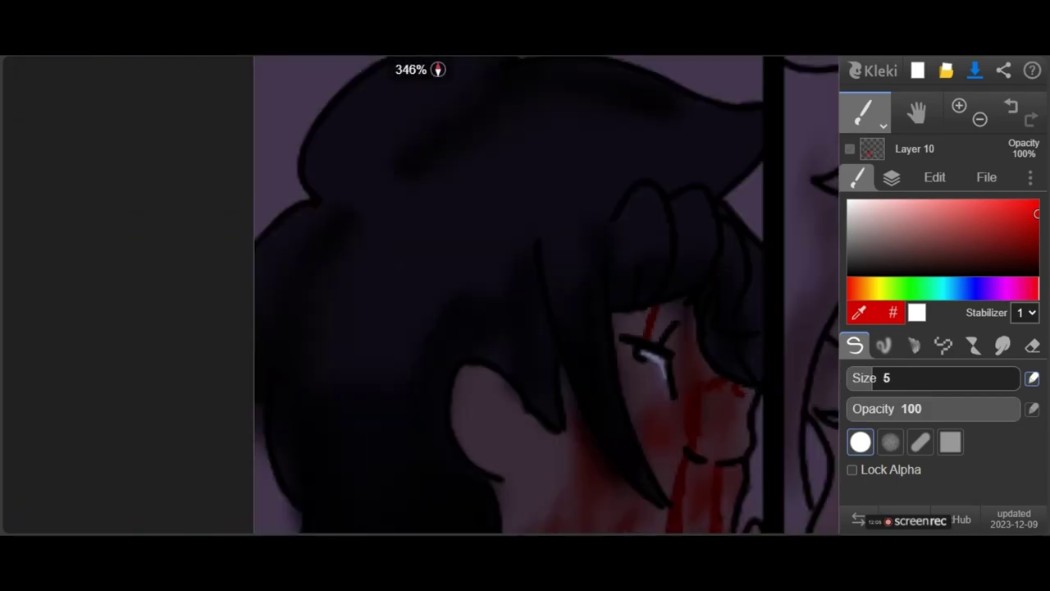
{"action": "scroll", "coordinate": [657, 329], "scroll_direction": "down", "scroll_amount": 2}
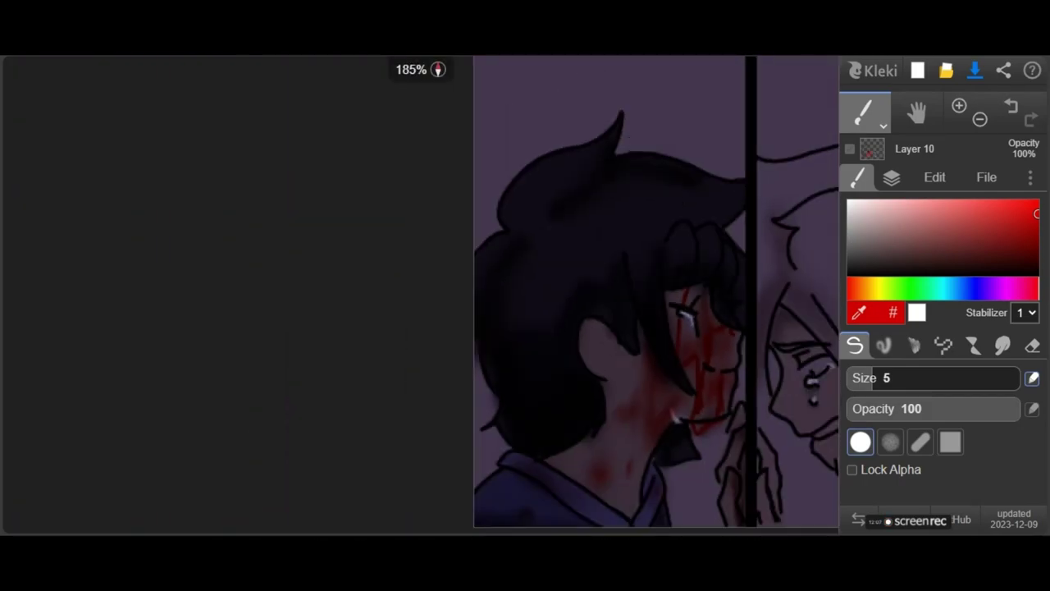
{"action": "scroll", "coordinate": [656, 329], "scroll_direction": "up", "scroll_amount": 2}
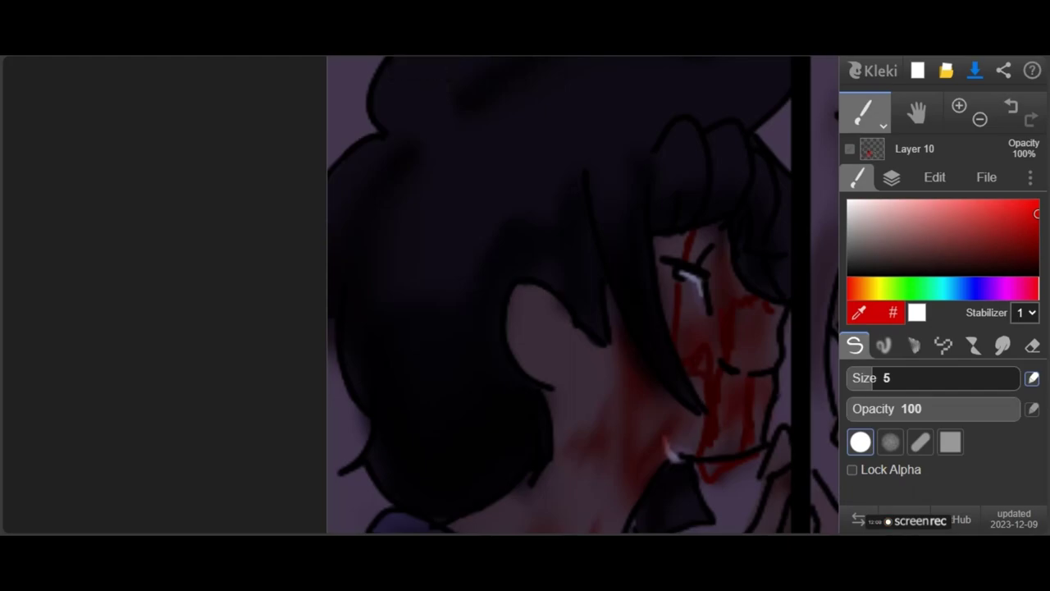
Smudge the new red strokes on the dark-haired character's cheek at size 70 and opacity 17.
{"action": "left_click", "coordinate": [1003, 345]}
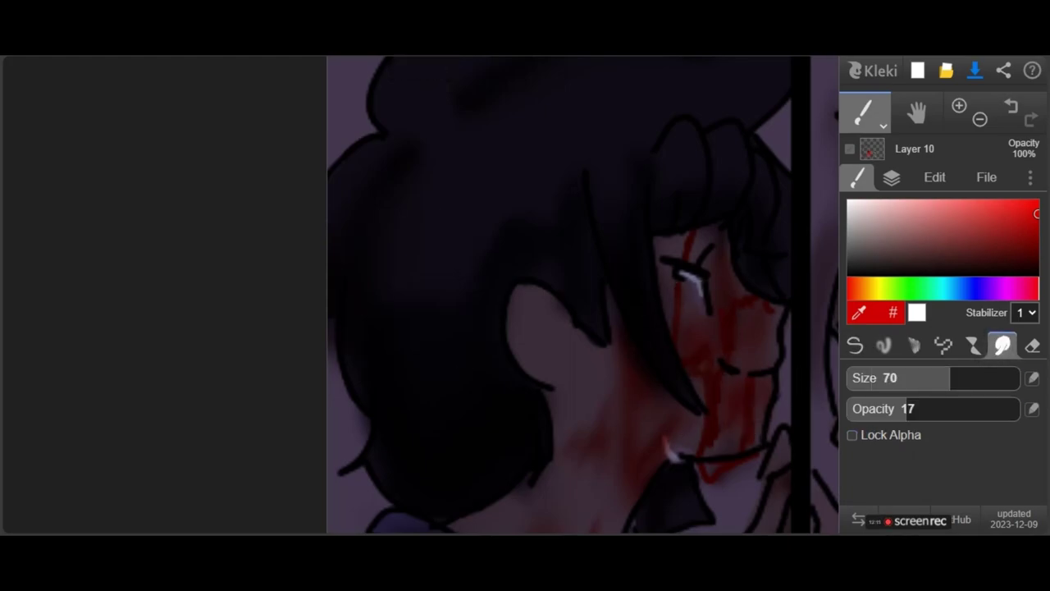
{"action": "scroll", "coordinate": [738, 315], "scroll_direction": "down", "scroll_amount": 4}
{"action": "scroll", "coordinate": [657, 320], "scroll_direction": "up", "scroll_amount": 1}
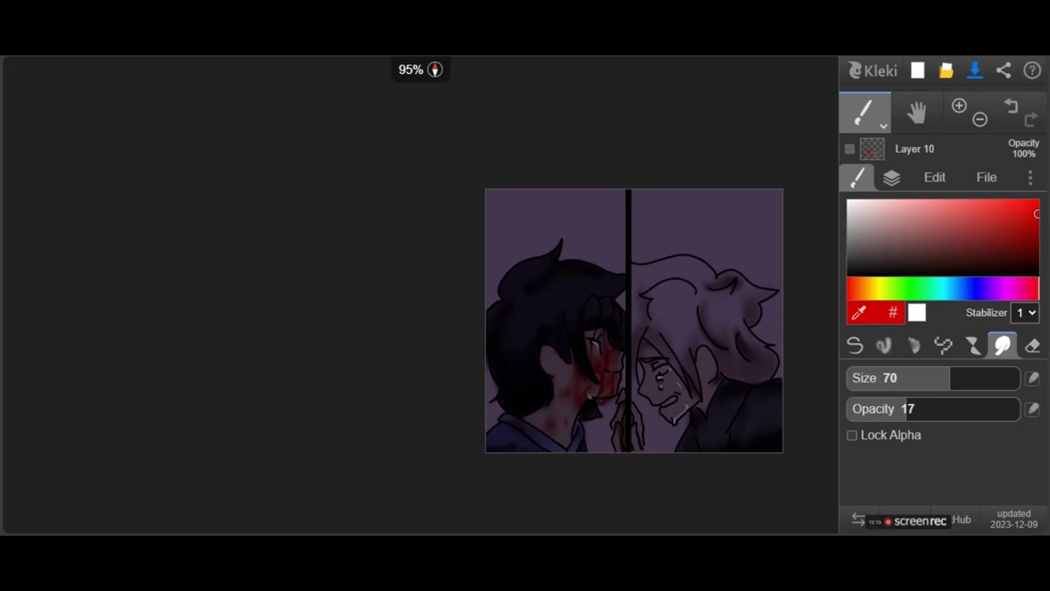
Paint red size 5 blood spots on the dark-haired character's collar and robe shoulder, switching to a darker red partway.
{"action": "left_click", "coordinate": [855, 345]}
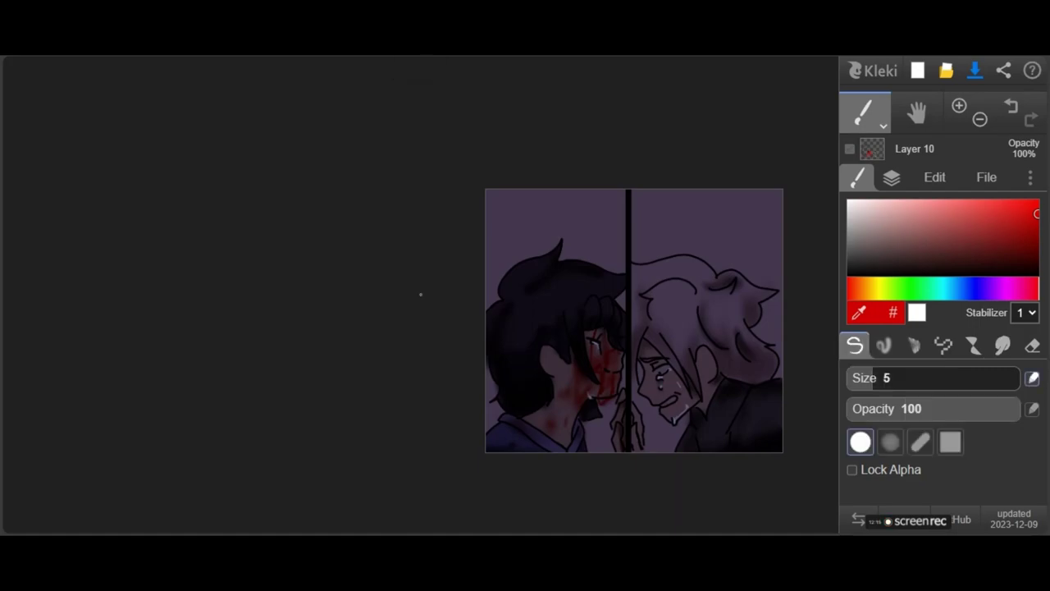
{"action": "scroll", "coordinate": [646, 319], "scroll_direction": "up", "scroll_amount": 6}
{"action": "left_click_drag", "start_coordinate": [665, 302], "coordinate": [712, 284]}
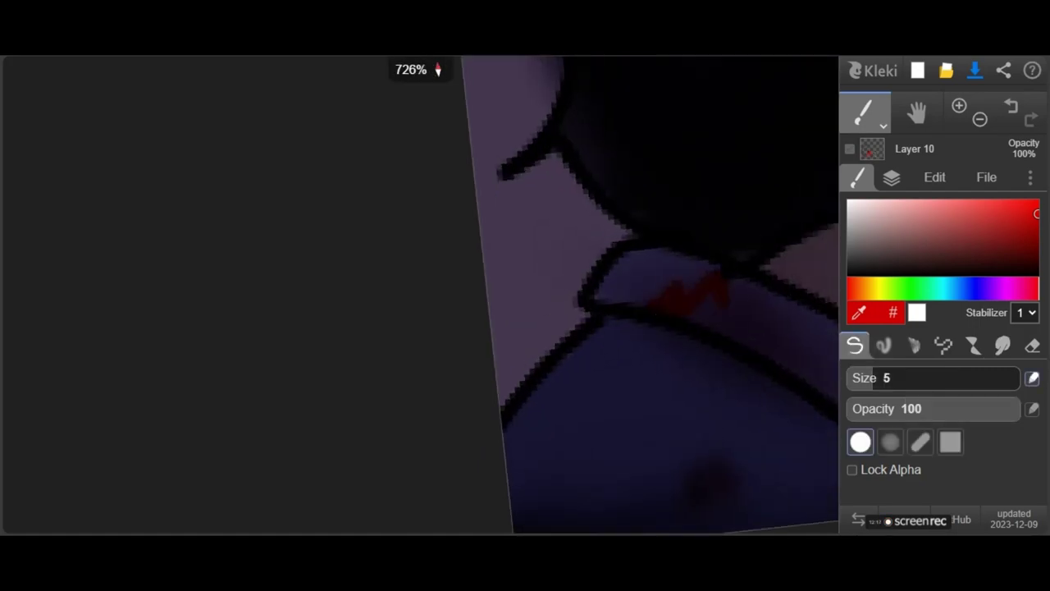
{"action": "scroll", "coordinate": [712, 283], "scroll_direction": "down", "scroll_amount": 2}
{"action": "left_click", "coordinate": [1017, 225]}
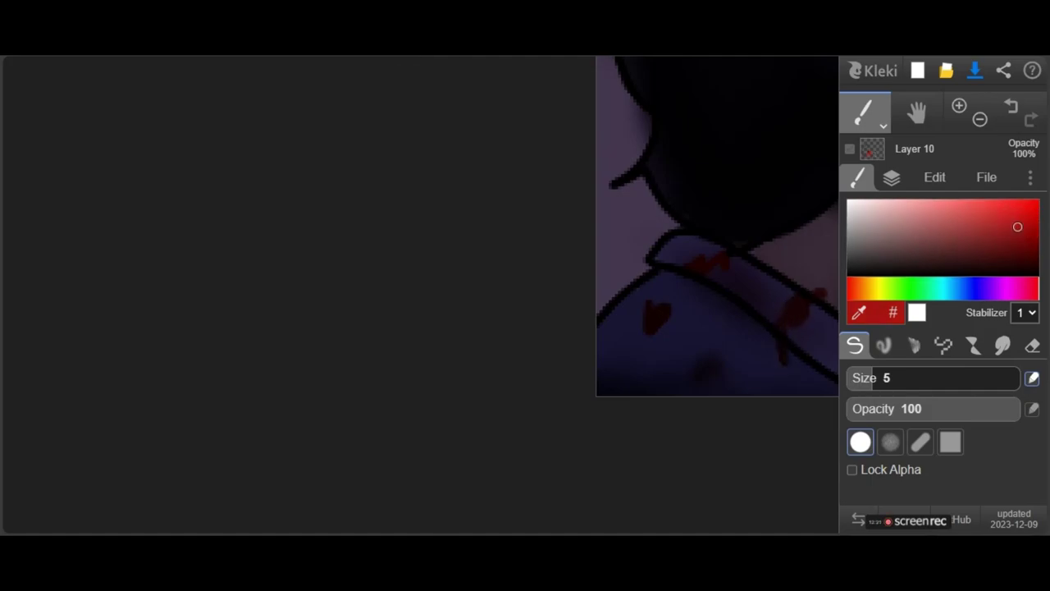
{"action": "scroll", "coordinate": [823, 296], "scroll_direction": "down", "scroll_amount": 3}
{"action": "scroll", "coordinate": [703, 304], "scroll_direction": "up", "scroll_amount": 3}
{"action": "scroll", "coordinate": [714, 287], "scroll_direction": "down", "scroll_amount": 1}
{"action": "scroll", "coordinate": [736, 270], "scroll_direction": "up", "scroll_amount": 2}
{"action": "left_click_drag", "start_coordinate": [683, 368], "coordinate": [691, 389]}
Smudge the blood spots into the dark-haired character's collar and robe at size 70 and opacity 17.
{"action": "left_click", "coordinate": [1003, 345]}
{"action": "mouse_move", "coordinate": [440, 328]}
{"action": "left_mouse_down"}
{"action": "mouse_move", "coordinate": [438, 343]}
{"action": "mouse_move", "coordinate": [270, 303]}
{"action": "left_mouse_up"}
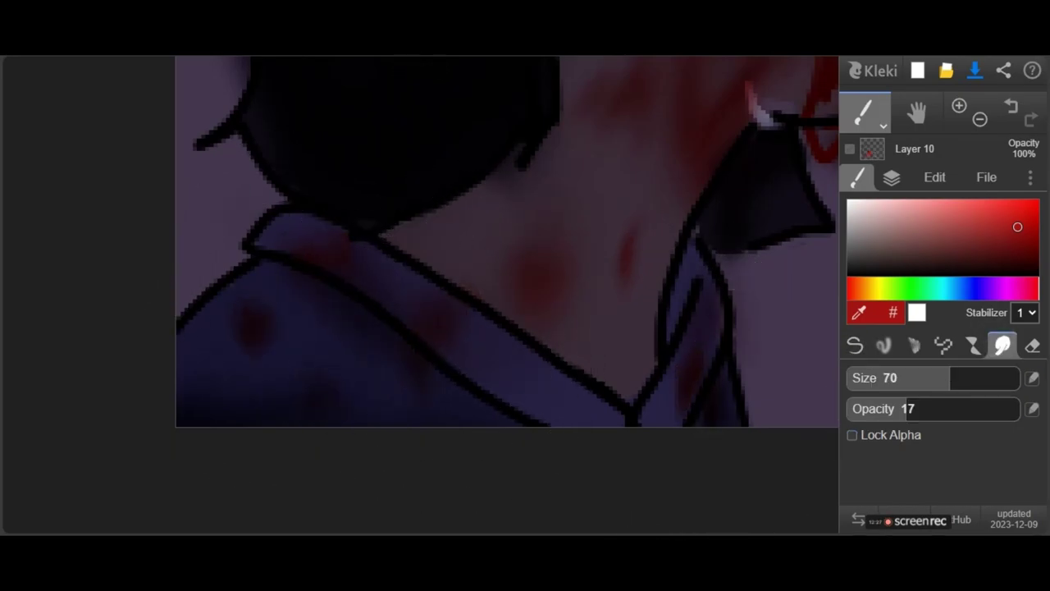
{"action": "scroll", "coordinate": [593, 376], "scroll_direction": "down", "scroll_amount": 4}
{"action": "scroll", "coordinate": [590, 386], "scroll_direction": "down", "scroll_amount": 4}
{"action": "scroll", "coordinate": [630, 391], "scroll_direction": "up", "scroll_amount": 8}
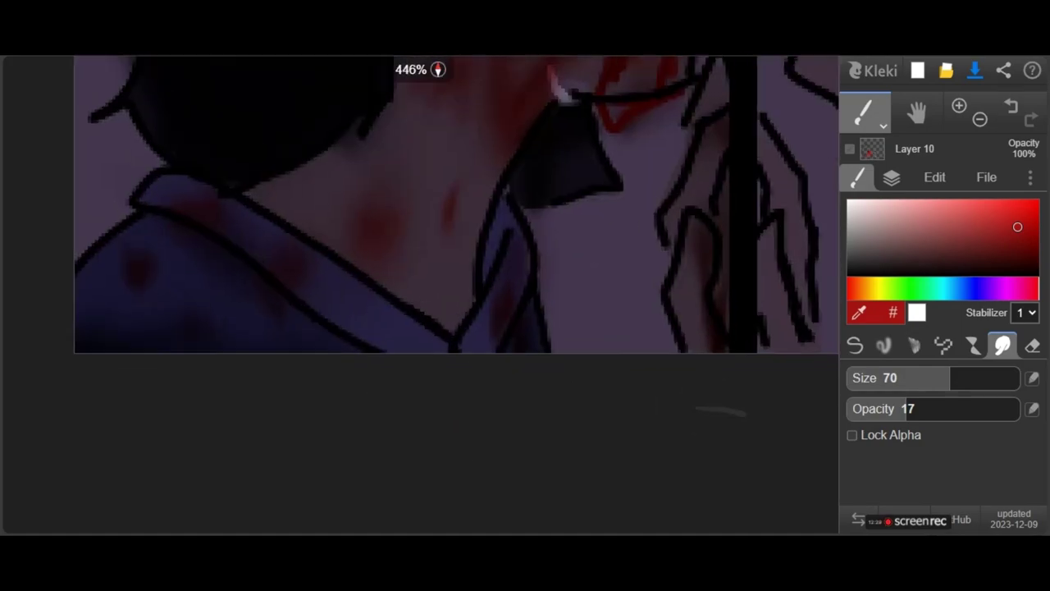
Paint dark red size 5 strokes along the fingers of the dark-haired character's hand beside the dividing bar.
{"action": "left_click", "coordinate": [855, 345]}
{"action": "mouse_move", "coordinate": [699, 273]}
{"action": "left_mouse_down"}
{"action": "mouse_move", "coordinate": [684, 345]}
{"action": "mouse_move", "coordinate": [696, 266]}
{"action": "mouse_move", "coordinate": [659, 250]}
{"action": "left_mouse_up"}
{"action": "left_click_drag", "start_coordinate": [691, 201], "coordinate": [742, 107]}
Smudge the red strokes into the dark-haired character's fingers at size 70 and opacity 17.
{"action": "left_click", "coordinate": [1002, 345]}
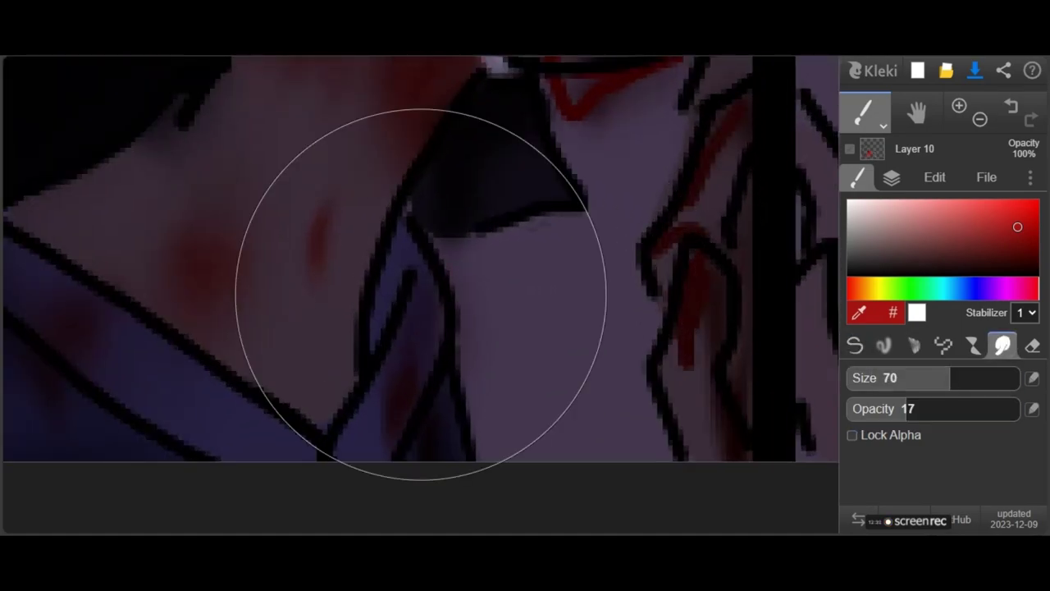
{"action": "scroll", "coordinate": [693, 322], "scroll_direction": "down", "scroll_amount": 3}
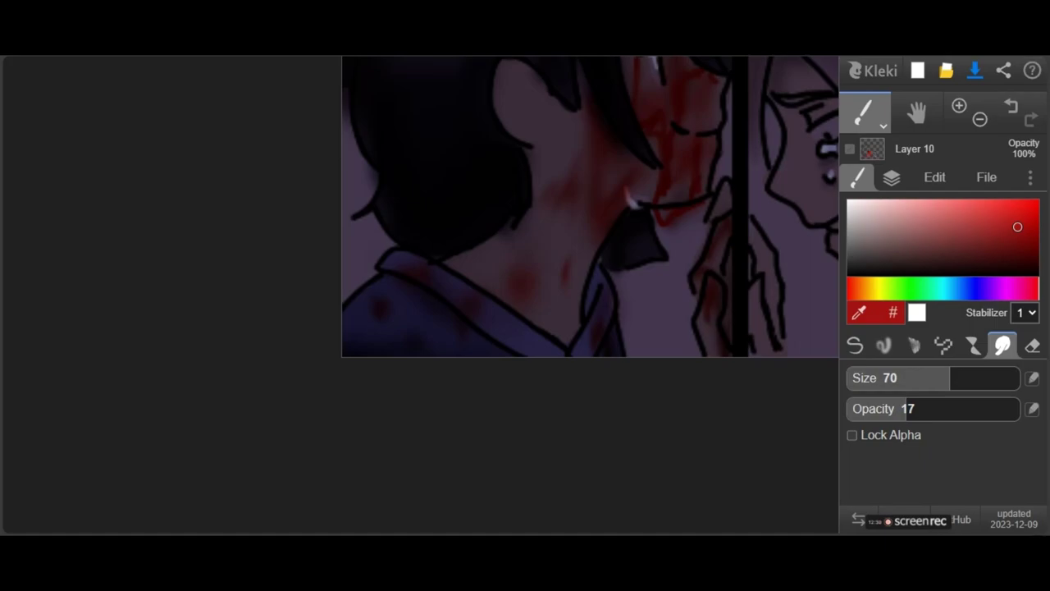
{"action": "scroll", "coordinate": [599, 328], "scroll_direction": "down", "scroll_amount": 4}
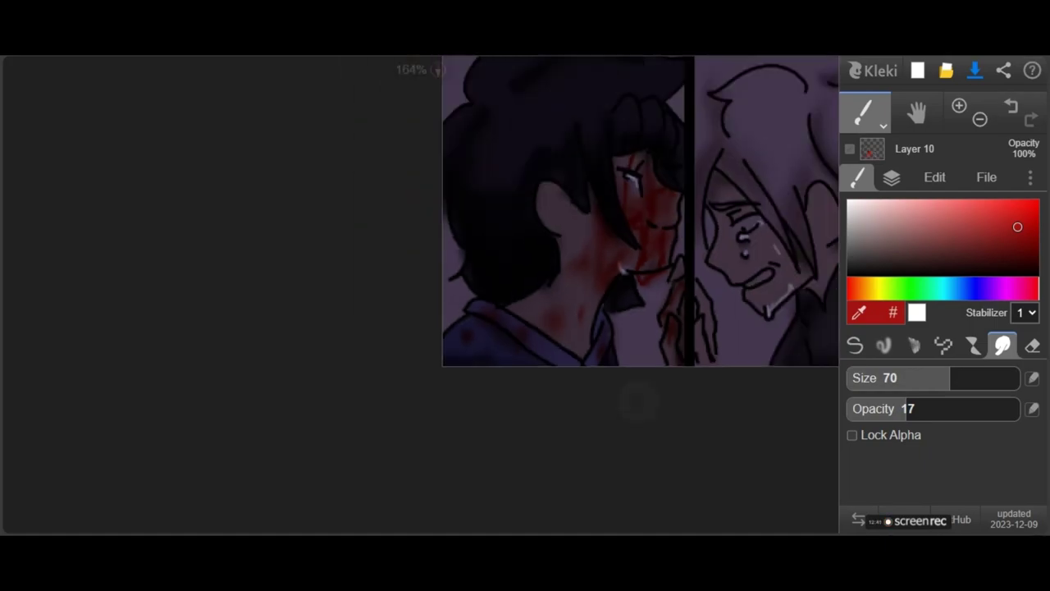
{"action": "scroll", "coordinate": [599, 328], "scroll_direction": "up", "scroll_amount": 2}
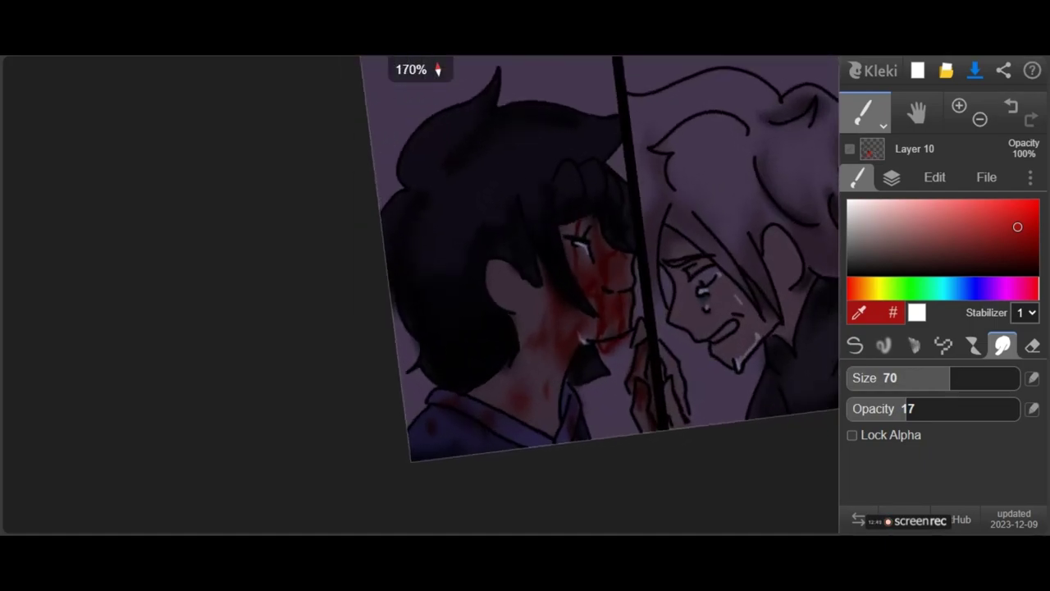
{"action": "scroll", "coordinate": [592, 297], "scroll_direction": "up", "scroll_amount": 2}
{"action": "scroll", "coordinate": [656, 328], "scroll_direction": "down", "scroll_amount": 5}
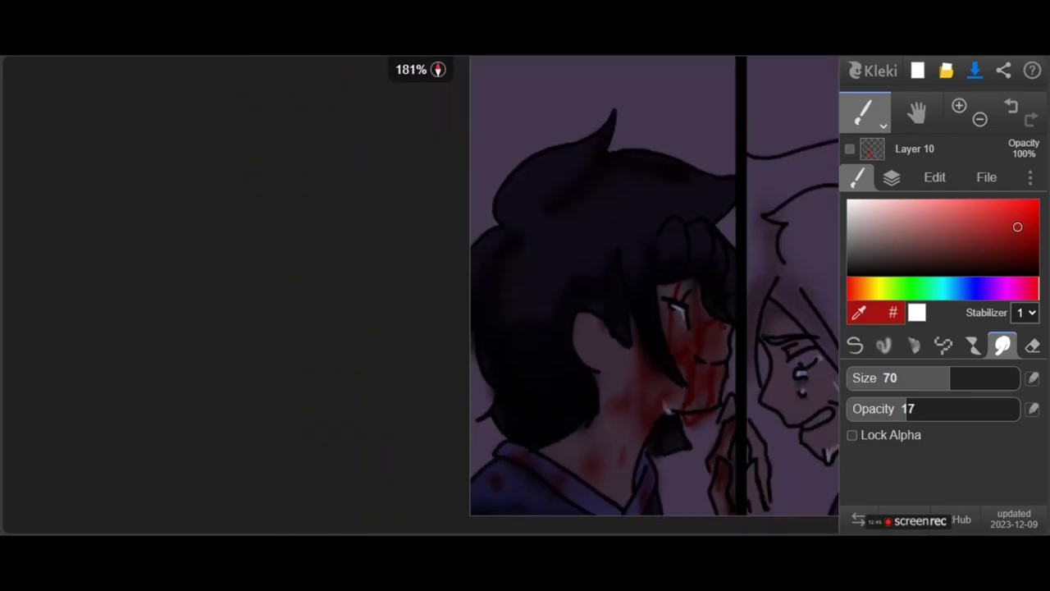
Paint a dark red size 5 blood drip in two strokes below the hair tip beside the dark-haired character's ear.
{"action": "scroll", "coordinate": [632, 320], "scroll_direction": "up", "scroll_amount": 4}
{"action": "scroll", "coordinate": [733, 297], "scroll_direction": "up", "scroll_amount": 3}
{"action": "left_click", "coordinate": [855, 345]}
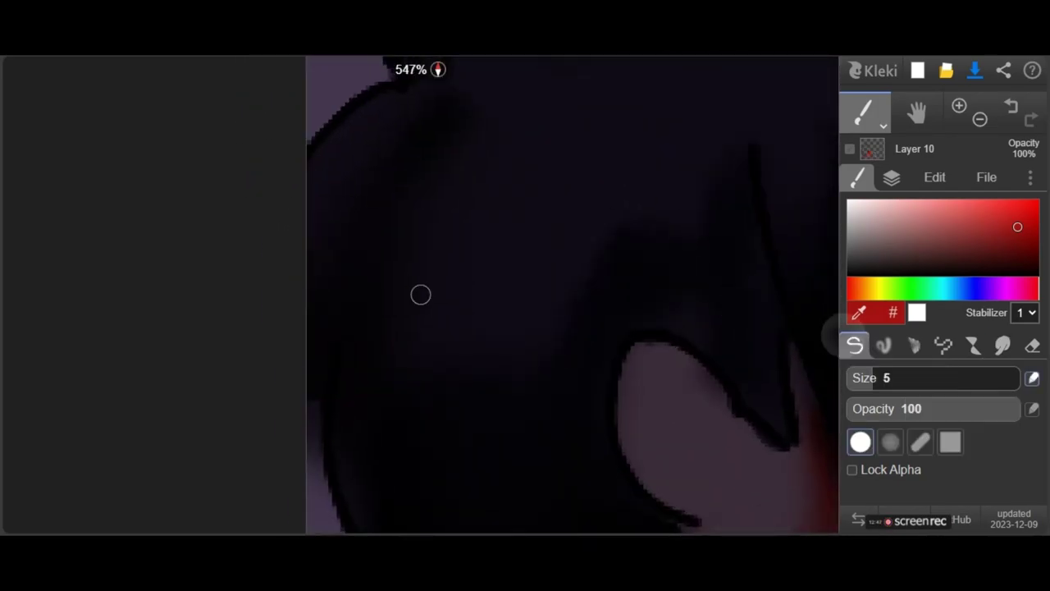
{"action": "scroll", "coordinate": [572, 295], "scroll_direction": "down", "scroll_amount": 1}
{"action": "left_click_drag", "start_coordinate": [759, 338], "coordinate": [753, 433]}
{"action": "left_click_drag", "start_coordinate": [757, 469], "coordinate": [756, 498]}
{"action": "scroll", "coordinate": [596, 295], "scroll_direction": "down", "scroll_amount": 3}
{"action": "scroll", "coordinate": [596, 296], "scroll_direction": "up", "scroll_amount": 2}
{"action": "scroll", "coordinate": [698, 295], "scroll_direction": "up", "scroll_amount": 1}
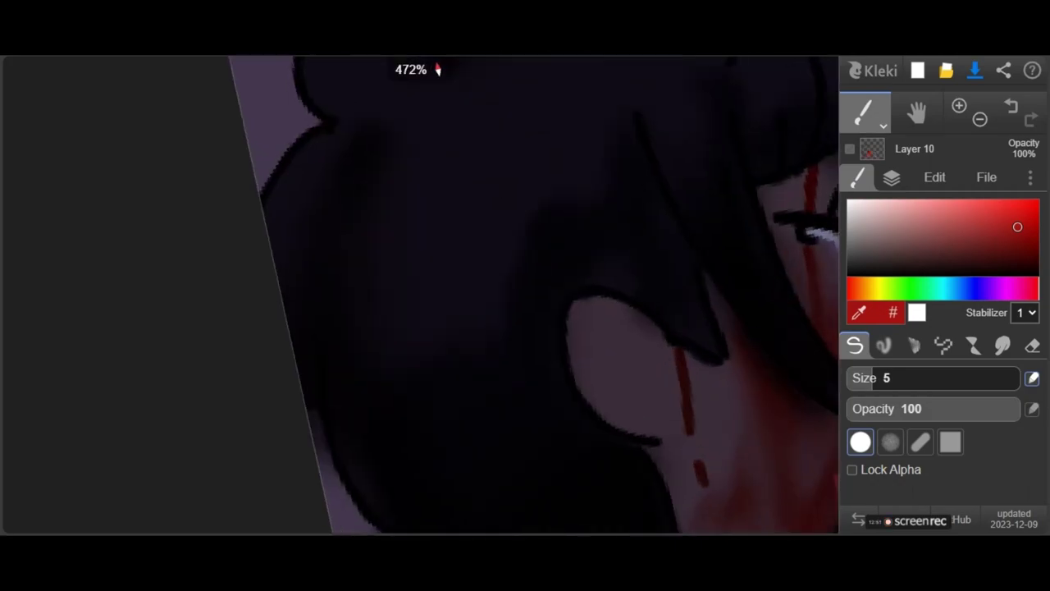
Smudge the blood drip beside the dark-haired character's ear into the neck at size 70 and opacity 17.
{"action": "left_click", "coordinate": [1002, 346]}
{"action": "mouse_move", "coordinate": [698, 378]}
{"action": "left_mouse_down"}
{"action": "mouse_move", "coordinate": [708, 393]}
{"action": "mouse_move", "coordinate": [699, 337]}
{"action": "left_mouse_up"}
{"action": "scroll", "coordinate": [730, 425], "scroll_direction": "down", "scroll_amount": 2}
{"action": "scroll", "coordinate": [731, 426], "scroll_direction": "down", "scroll_amount": 3}
{"action": "scroll", "coordinate": [738, 452], "scroll_direction": "up", "scroll_amount": 3}
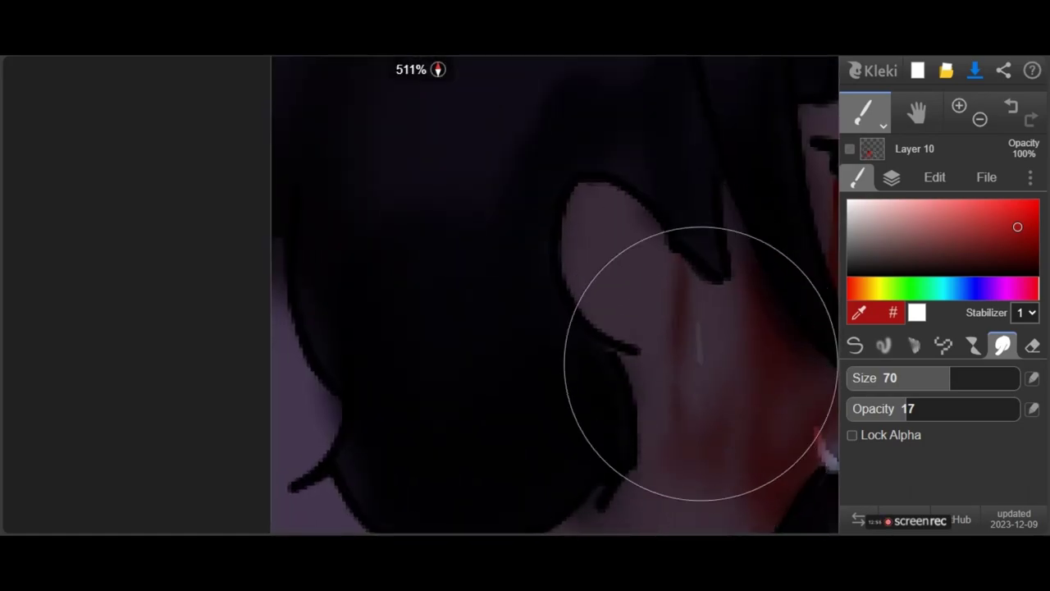
{"action": "scroll", "coordinate": [712, 460], "scroll_direction": "down", "scroll_amount": 4}
{"action": "scroll", "coordinate": [703, 326], "scroll_direction": "up", "scroll_amount": 4}
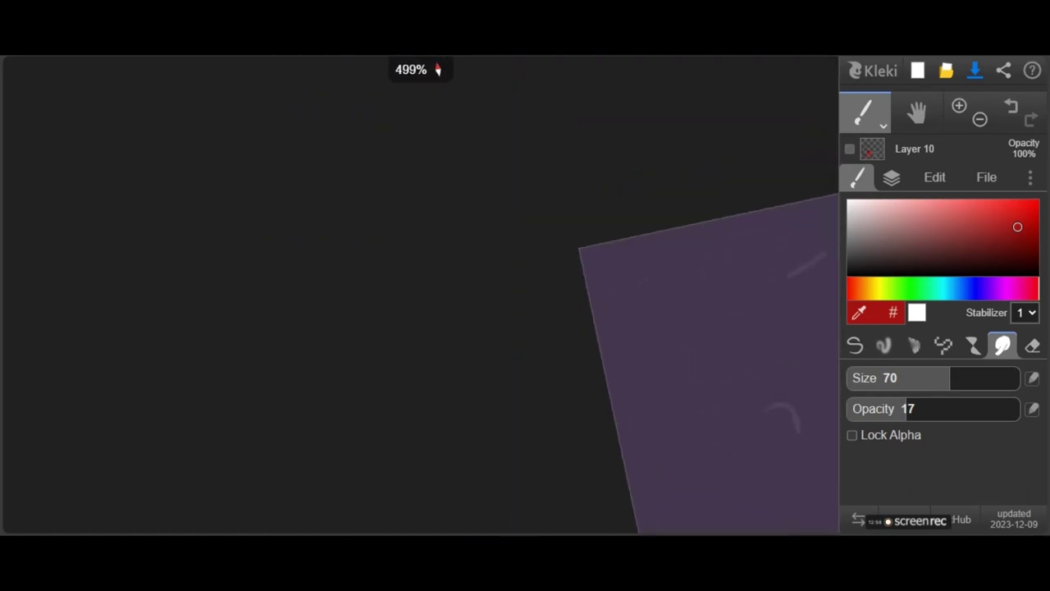
Hand-letter "I love" in dark red with the size 5 brush in the upper corner above the dark-haired character.
{"action": "left_click", "coordinate": [855, 345]}
{"action": "left_click_drag", "start_coordinate": [623, 303], "coordinate": [682, 395]}
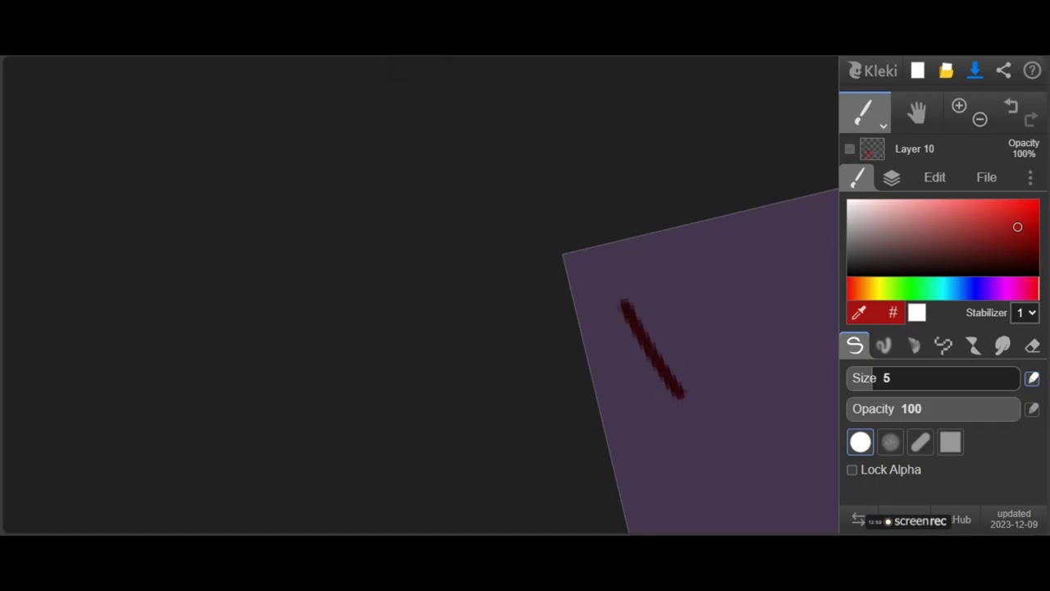
{"action": "scroll", "coordinate": [574, 369], "scroll_direction": "down", "scroll_amount": 2}
{"action": "scroll", "coordinate": [574, 369], "scroll_direction": "up", "scroll_amount": 3}
{"action": "left_click_drag", "start_coordinate": [495, 365], "coordinate": [554, 313]}
{"action": "left_click_drag", "start_coordinate": [564, 451], "coordinate": [630, 400]}
{"action": "scroll", "coordinate": [698, 286], "scroll_direction": "down", "scroll_amount": 1}
{"action": "left_click_drag", "start_coordinate": [604, 366], "coordinate": [662, 478]}
{"action": "mouse_move", "coordinate": [689, 366]}
{"action": "left_mouse_down"}
{"action": "mouse_move", "coordinate": [663, 423]}
{"action": "mouse_move", "coordinate": [691, 367]}
{"action": "left_mouse_up"}
{"action": "scroll", "coordinate": [574, 345], "scroll_direction": "down", "scroll_amount": 3}
{"action": "scroll", "coordinate": [684, 306], "scroll_direction": "up", "scroll_amount": 2}
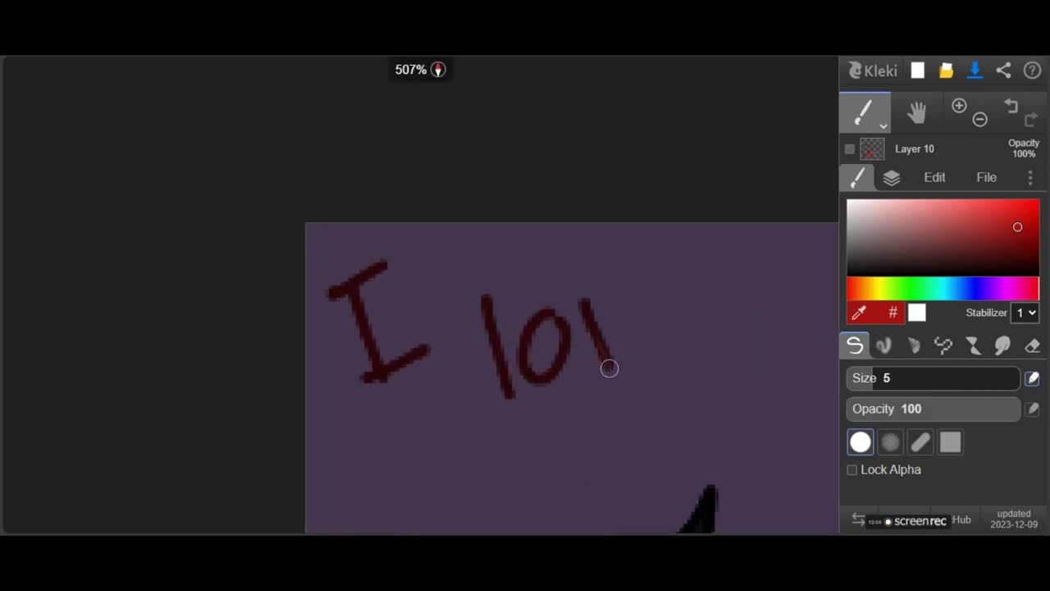
{"action": "left_click_drag", "start_coordinate": [609, 368], "coordinate": [644, 287]}
{"action": "left_click_drag", "start_coordinate": [649, 332], "coordinate": [689, 365]}
Try lettering "You" with trailing dots in dark red, lower down beside the dark-haired character's hair spike.
{"action": "scroll", "coordinate": [689, 365], "scroll_direction": "down", "scroll_amount": 2}
{"action": "scroll", "coordinate": [704, 336], "scroll_direction": "up", "scroll_amount": 1}
{"action": "scroll", "coordinate": [704, 336], "scroll_direction": "up", "scroll_amount": 1}
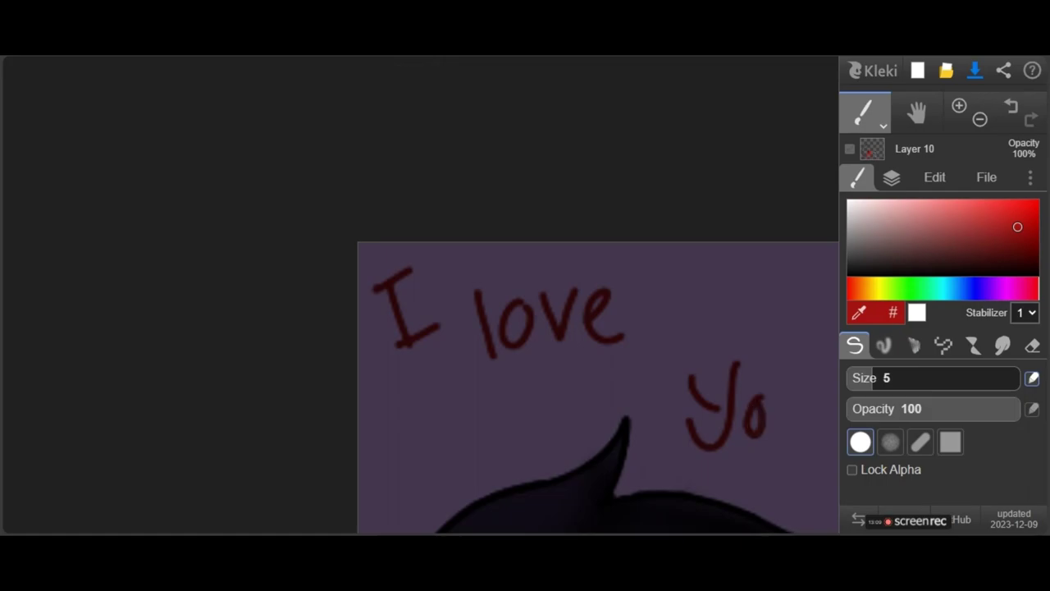
{"action": "scroll", "coordinate": [697, 361], "scroll_direction": "down", "scroll_amount": 3}
{"action": "scroll", "coordinate": [697, 361], "scroll_direction": "up", "scroll_amount": 6}
{"action": "left_click_drag", "start_coordinate": [678, 365], "coordinate": [732, 363]}
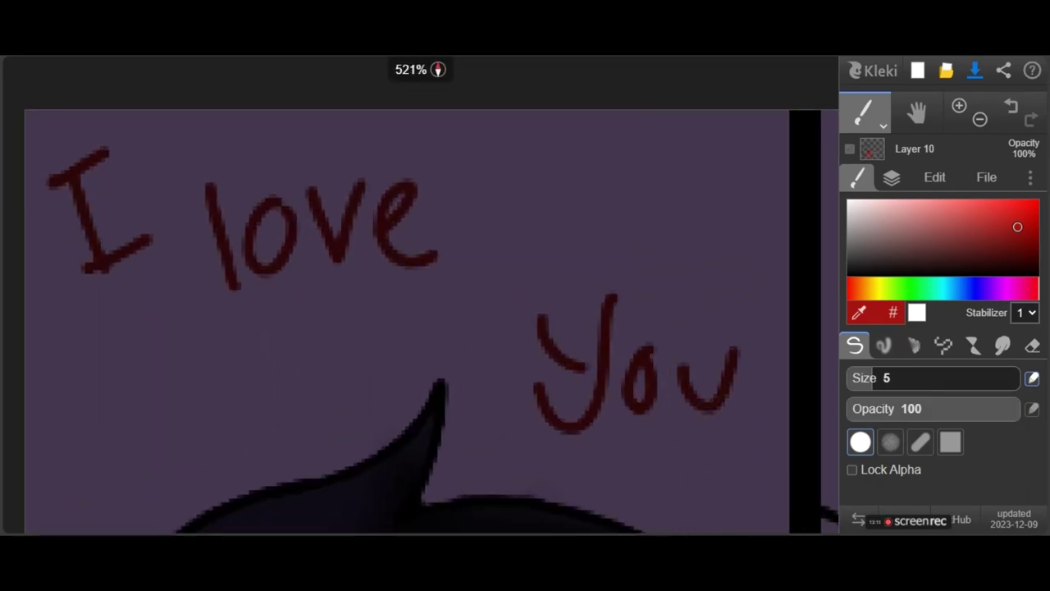
{"action": "scroll", "coordinate": [640, 361], "scroll_direction": "down", "scroll_amount": 4}
{"action": "scroll", "coordinate": [640, 361], "scroll_direction": "up", "scroll_amount": 4}
{"action": "left_click", "coordinate": [759, 374]}
{"action": "left_click", "coordinate": [789, 365]}
Undo the lowered "You" lettering and its trailing dots, keeping "I love".
{"action": "scroll", "coordinate": [789, 366], "scroll_direction": "down", "scroll_amount": 9}
{"action": "scroll", "coordinate": [698, 370], "scroll_direction": "down", "scroll_amount": 3}
{"action": "scroll", "coordinate": [697, 369], "scroll_direction": "up", "scroll_amount": 5}
{"action": "key", "text": "ctrl+z"}
{"action": "key", "text": "ctrl+z"}
{"action": "key", "text": "ctrl+z"}
{"action": "key", "text": "ctrl+z"}
{"action": "key", "text": "ctrl+z"}
{"action": "key", "text": "ctrl+z"}
Letter "you..." in dark red at size 5 directly after "I love", ending before the dividing bar.
{"action": "scroll", "coordinate": [640, 369], "scroll_direction": "up", "scroll_amount": 4}
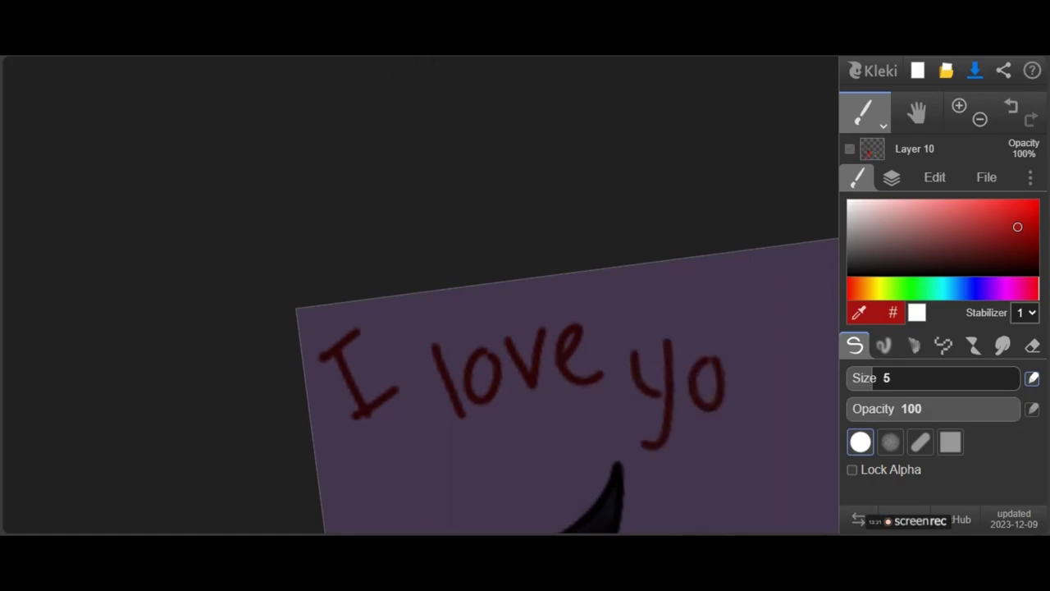
{"action": "scroll", "coordinate": [447, 402], "scroll_direction": "down", "scroll_amount": 2}
{"action": "scroll", "coordinate": [640, 385], "scroll_direction": "up", "scroll_amount": 4}
{"action": "mouse_move", "coordinate": [660, 356]}
{"action": "left_mouse_down"}
{"action": "mouse_move", "coordinate": [704, 400]}
{"action": "mouse_move", "coordinate": [717, 351]}
{"action": "left_mouse_up"}
{"action": "scroll", "coordinate": [613, 378], "scroll_direction": "down", "scroll_amount": 1}
{"action": "scroll", "coordinate": [708, 370], "scroll_direction": "down", "scroll_amount": 2}
{"action": "left_click", "coordinate": [689, 378]}
{"action": "scroll", "coordinate": [708, 370], "scroll_direction": "down", "scroll_amount": 4}
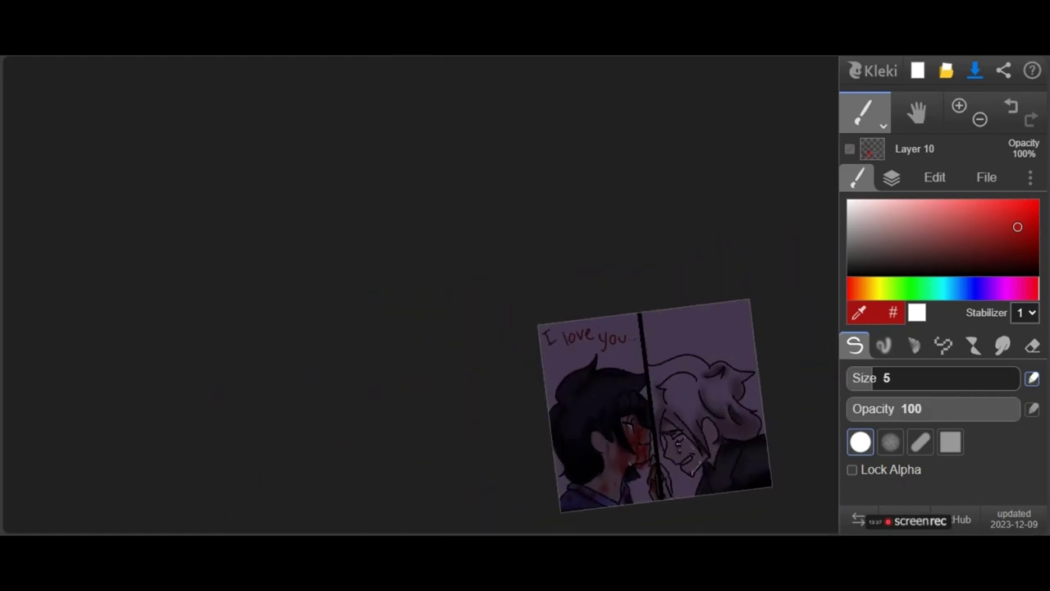
Switch the brush colour to dark blue and letter "I'm" at size 5 above the light-haired character.
{"action": "left_click", "coordinate": [975, 224]}
{"action": "left_click", "coordinate": [983, 288]}
{"action": "left_click", "coordinate": [1029, 230]}
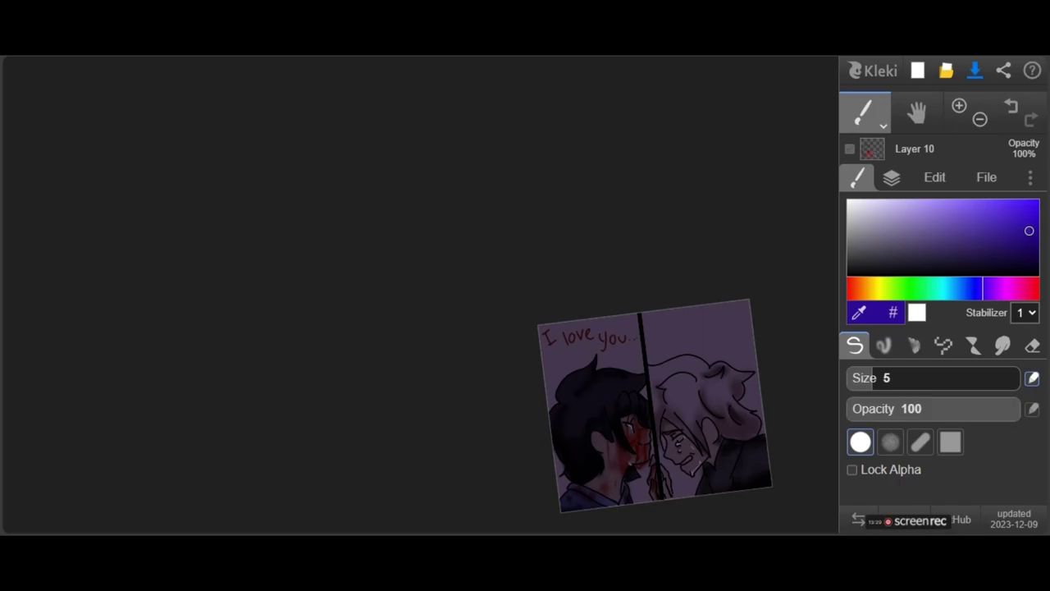
{"action": "scroll", "coordinate": [675, 343], "scroll_direction": "up", "scroll_amount": 8}
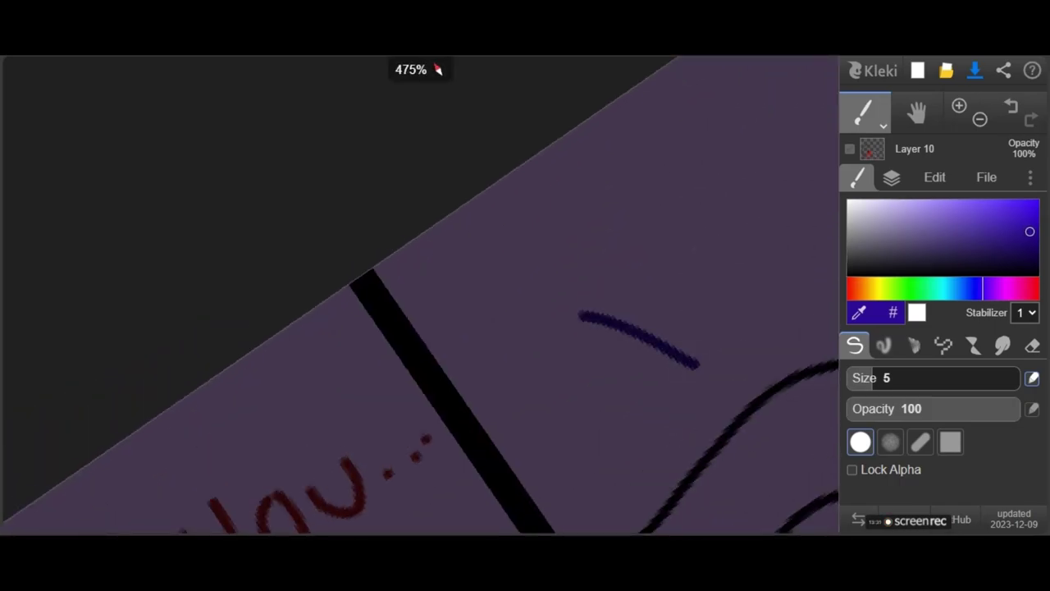
{"action": "scroll", "coordinate": [673, 296], "scroll_direction": "down", "scroll_amount": 3}
{"action": "key", "text": "ctrl+z"}
{"action": "scroll", "coordinate": [664, 258], "scroll_direction": "up", "scroll_amount": 3}
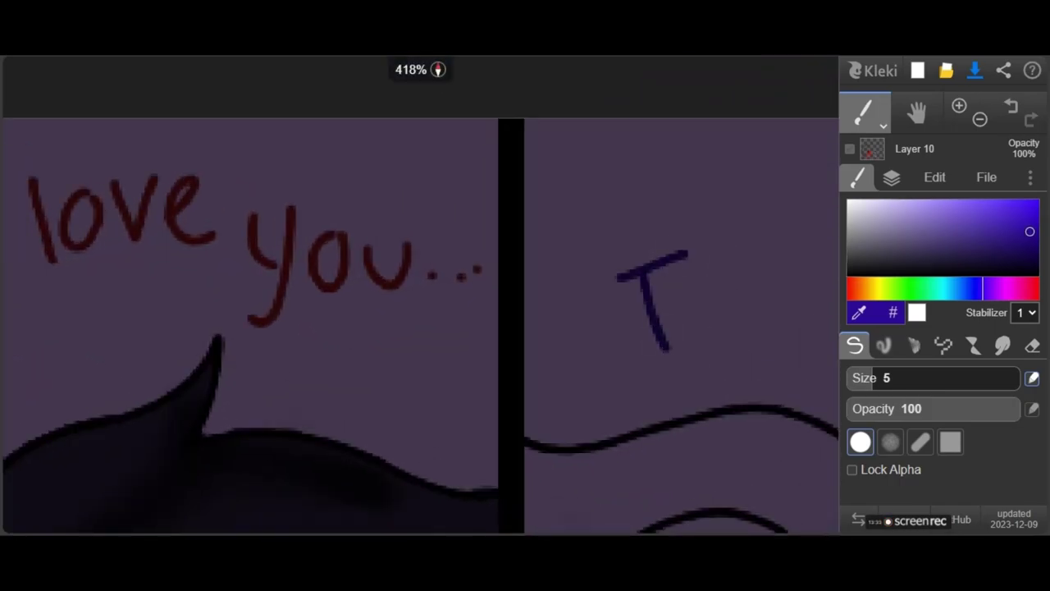
{"action": "left_click_drag", "start_coordinate": [650, 366], "coordinate": [710, 336]}
{"action": "left_click", "coordinate": [712, 243]}
{"action": "scroll", "coordinate": [711, 243], "scroll_direction": "up", "scroll_amount": 2}
{"action": "mouse_move", "coordinate": [634, 368]}
{"action": "left_mouse_down"}
{"action": "mouse_move", "coordinate": [670, 365]}
{"action": "mouse_move", "coordinate": [698, 324]}
{"action": "mouse_move", "coordinate": [719, 381]}
{"action": "left_mouse_up"}
{"action": "scroll", "coordinate": [718, 382], "scroll_direction": "down", "scroll_amount": 4}
{"action": "scroll", "coordinate": [667, 277], "scroll_direction": "up", "scroll_amount": 3}
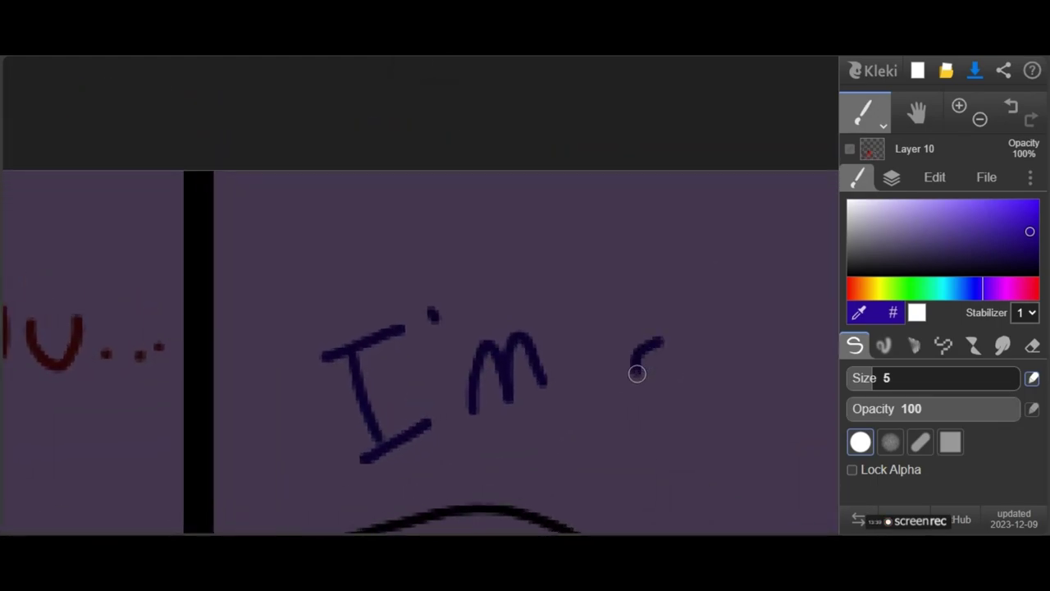
Letter "so" in dark blue at size 5 after "I'm".
{"action": "left_click_drag", "start_coordinate": [635, 368], "coordinate": [649, 434]}
{"action": "mouse_move", "coordinate": [726, 361]}
{"action": "left_mouse_down"}
{"action": "mouse_move", "coordinate": [741, 405]}
{"action": "mouse_move", "coordinate": [726, 362]}
{"action": "left_mouse_up"}
{"action": "scroll", "coordinate": [714, 353], "scroll_direction": "down", "scroll_amount": 5}
{"action": "scroll", "coordinate": [711, 322], "scroll_direction": "up", "scroll_amount": 5}
{"action": "scroll", "coordinate": [711, 321], "scroll_direction": "up", "scroll_amount": 1}
Letter "Sorry" in dark blue at size 5 below and to the right of "so".
{"action": "mouse_move", "coordinate": [678, 337]}
{"action": "left_mouse_down"}
{"action": "mouse_move", "coordinate": [682, 443]}
{"action": "mouse_move", "coordinate": [639, 452]}
{"action": "left_mouse_up"}
{"action": "mouse_move", "coordinate": [733, 386]}
{"action": "left_mouse_down"}
{"action": "mouse_move", "coordinate": [733, 427]}
{"action": "mouse_move", "coordinate": [759, 354]}
{"action": "left_mouse_up"}
{"action": "scroll", "coordinate": [722, 320], "scroll_direction": "down", "scroll_amount": 4}
{"action": "scroll", "coordinate": [709, 276], "scroll_direction": "up", "scroll_amount": 4}
{"action": "mouse_move", "coordinate": [631, 412]}
{"action": "left_mouse_down"}
{"action": "mouse_move", "coordinate": [655, 375]}
{"action": "mouse_move", "coordinate": [691, 498]}
{"action": "left_mouse_up"}
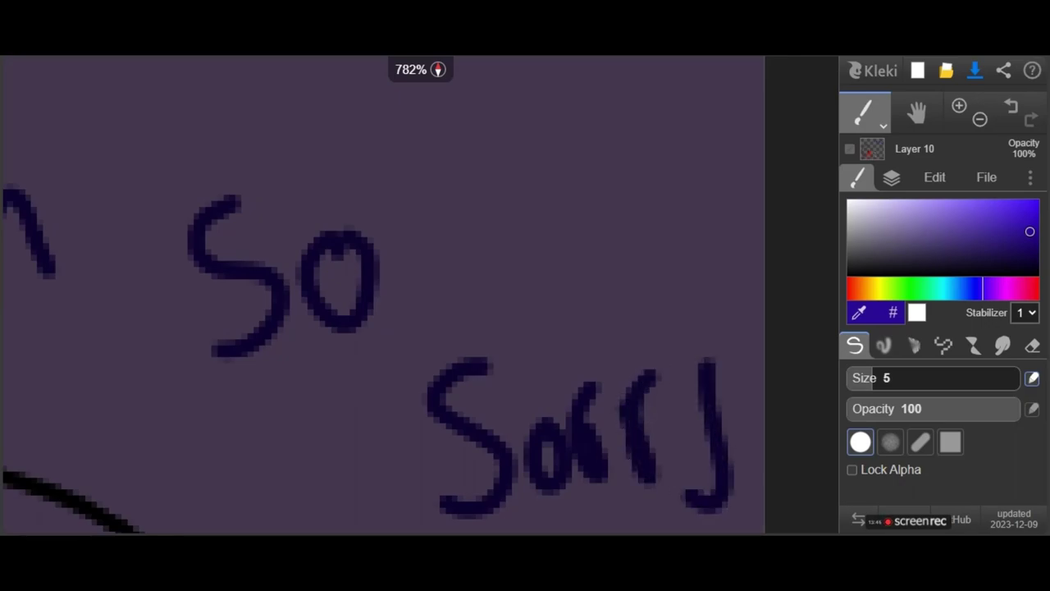
{"action": "left_click", "coordinate": [682, 424]}
{"action": "scroll", "coordinate": [730, 402], "scroll_direction": "down", "scroll_amount": 4}
{"action": "scroll", "coordinate": [714, 402], "scroll_direction": "up", "scroll_amount": 5}
{"action": "left_click_drag", "start_coordinate": [675, 260], "coordinate": [724, 330]}
{"action": "scroll", "coordinate": [763, 213], "scroll_direction": "down", "scroll_amount": 4}
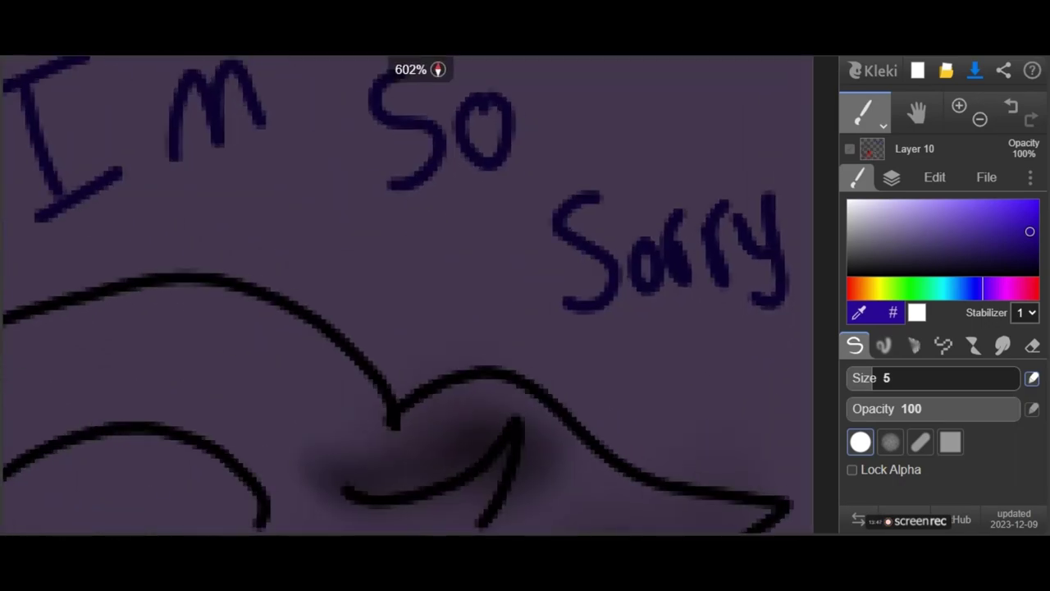
Add three dark blue dots beneath the word "Sorry".
{"action": "left_click", "coordinate": [716, 340]}
{"action": "left_click", "coordinate": [749, 348]}
{"action": "left_click", "coordinate": [781, 348]}
{"action": "scroll", "coordinate": [779, 348], "scroll_direction": "down", "scroll_amount": 7}
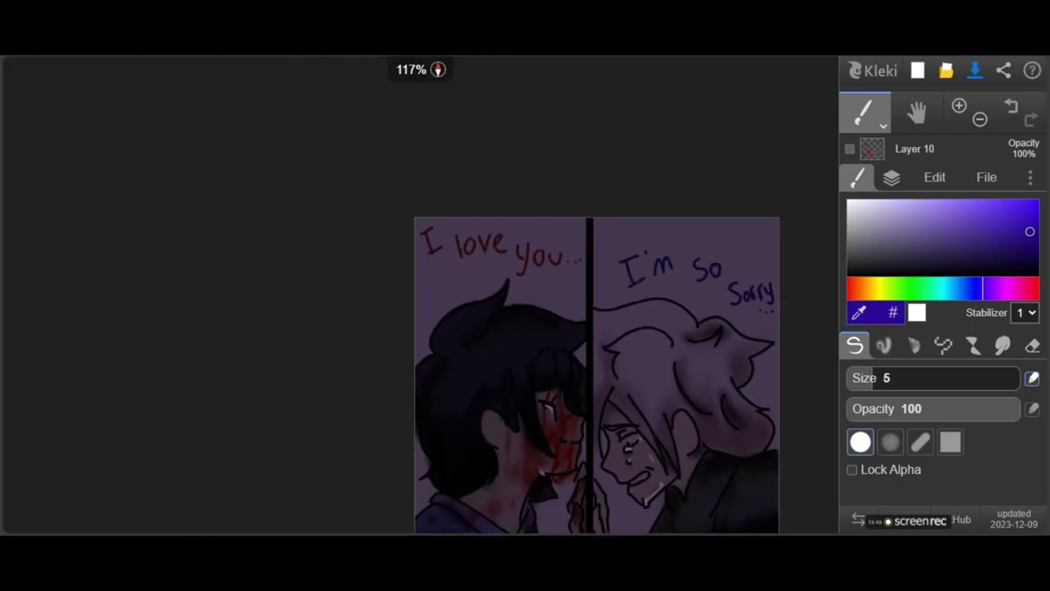
{"action": "scroll", "coordinate": [808, 268], "scroll_direction": "down", "scroll_amount": 2}
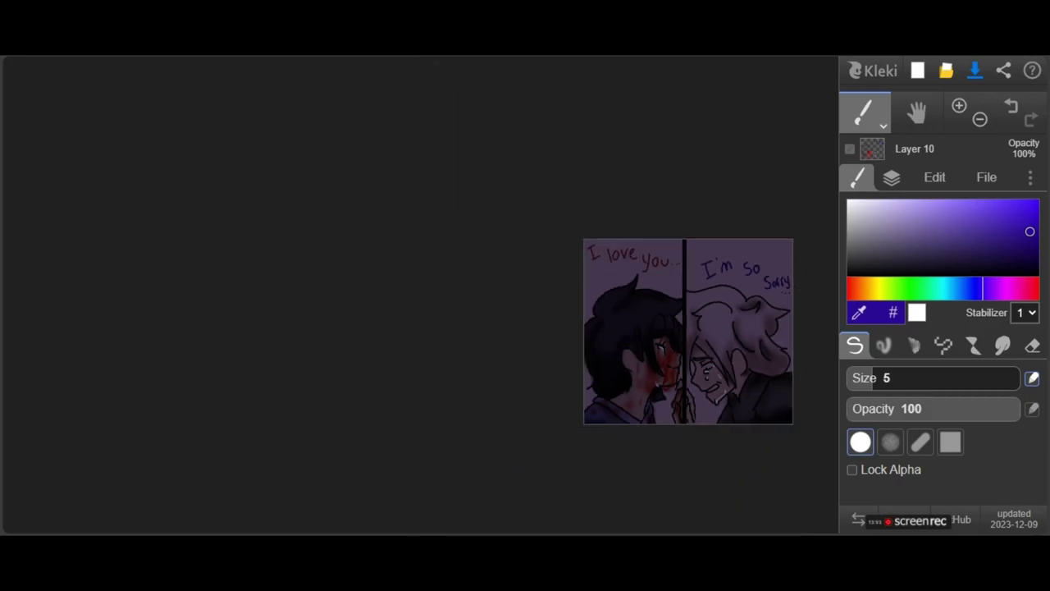
Paint dark blue size 5 strokes under the light-haired character's fringe tip and smudge them at size 70, opacity 17.
{"action": "scroll", "coordinate": [749, 239], "scroll_direction": "up", "scroll_amount": 6}
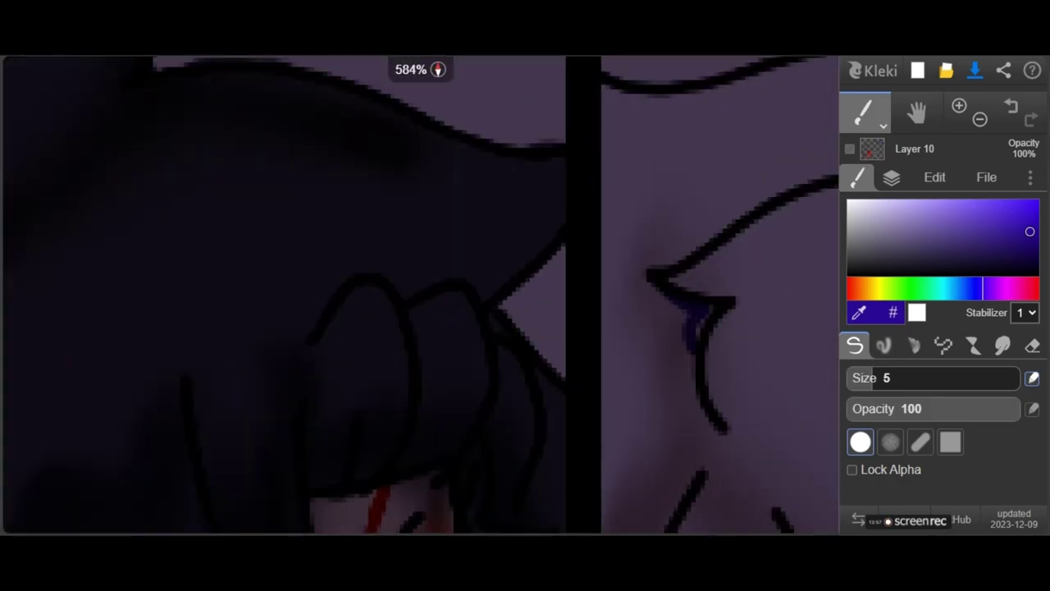
{"action": "left_click_drag", "start_coordinate": [700, 320], "coordinate": [712, 395]}
{"action": "left_click", "coordinate": [1002, 346]}
{"action": "mouse_move", "coordinate": [685, 325]}
{"action": "left_mouse_down"}
{"action": "mouse_move", "coordinate": [686, 342]}
{"action": "mouse_move", "coordinate": [685, 325]}
{"action": "left_mouse_up"}
{"action": "mouse_move", "coordinate": [719, 379]}
{"action": "left_mouse_down"}
{"action": "mouse_move", "coordinate": [712, 349]}
{"action": "mouse_move", "coordinate": [715, 361]}
{"action": "left_mouse_up"}
Add more dark blue along the underside of the fringe tip and blend it with the smudge tool.
{"action": "left_click", "coordinate": [855, 346]}
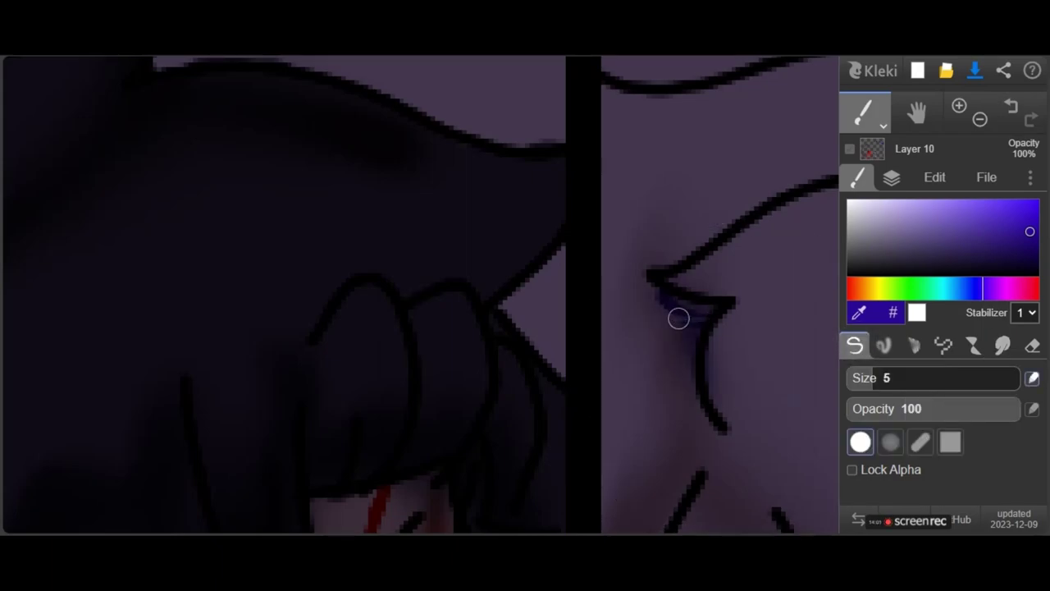
{"action": "left_click_drag", "start_coordinate": [664, 294], "coordinate": [699, 332]}
{"action": "left_click", "coordinate": [1002, 345]}
{"action": "scroll", "coordinate": [700, 333], "scroll_direction": "down", "scroll_amount": 5}
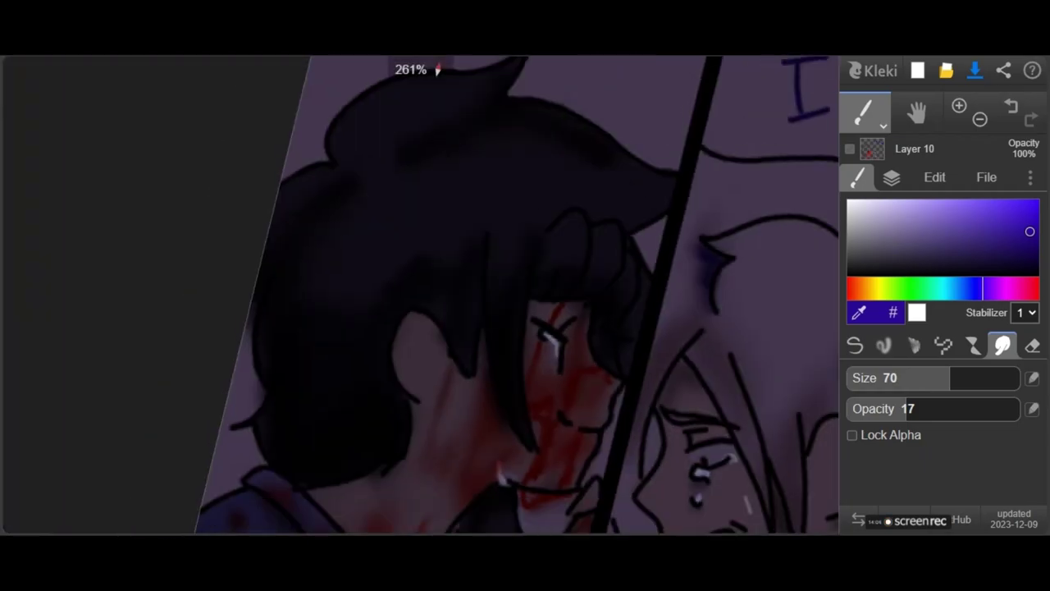
{"action": "scroll", "coordinate": [758, 246], "scroll_direction": "up", "scroll_amount": 7}
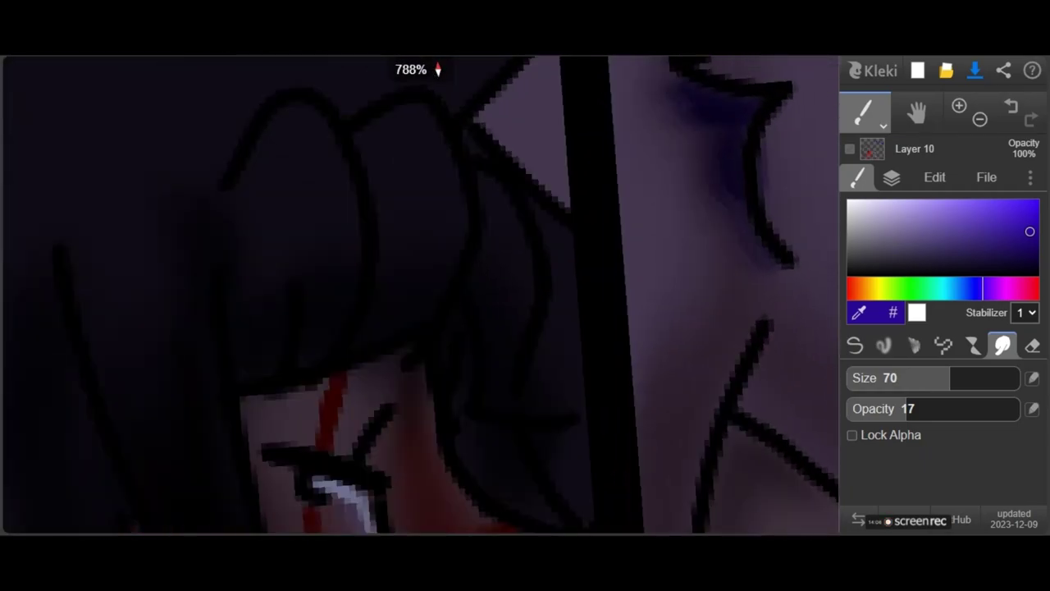
{"action": "left_click_drag", "start_coordinate": [726, 103], "coordinate": [697, 143]}
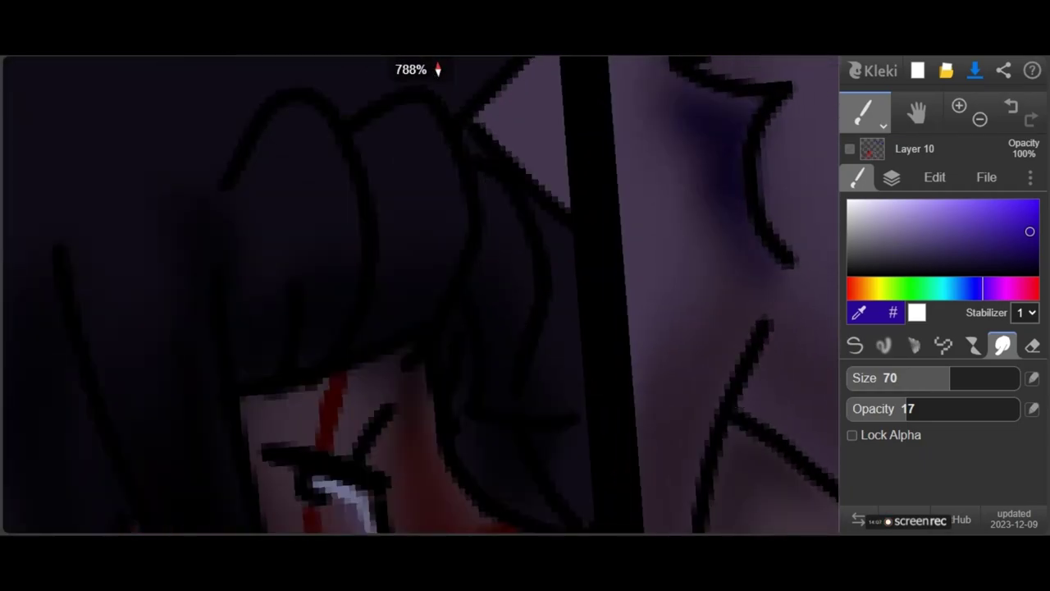
{"action": "scroll", "coordinate": [771, 140], "scroll_direction": "down", "scroll_amount": 3}
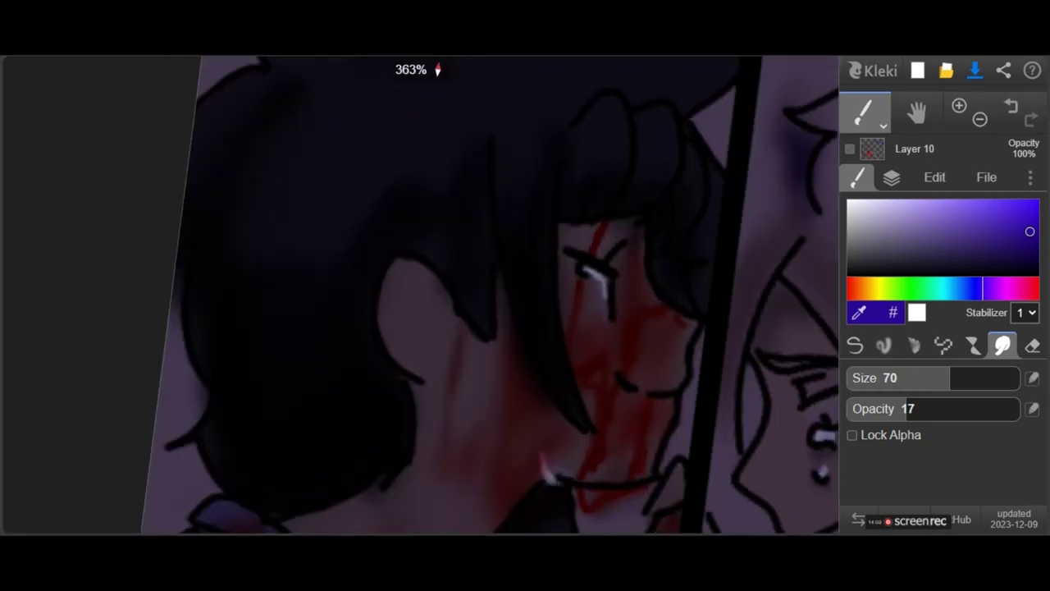
Paint dark blue in the hair sliver between the light-haired character's forehead and the dividing bar, and smudge it.
{"action": "left_click", "coordinate": [855, 345]}
{"action": "scroll", "coordinate": [750, 435], "scroll_direction": "up", "scroll_amount": 4}
{"action": "mouse_move", "coordinate": [772, 311]}
{"action": "left_mouse_down"}
{"action": "mouse_move", "coordinate": [746, 364]}
{"action": "mouse_move", "coordinate": [793, 305]}
{"action": "mouse_move", "coordinate": [717, 312]}
{"action": "mouse_move", "coordinate": [694, 443]}
{"action": "left_mouse_up"}
{"action": "left_click", "coordinate": [1002, 344]}
{"action": "mouse_move", "coordinate": [738, 402]}
{"action": "left_mouse_down"}
{"action": "mouse_move", "coordinate": [778, 321]}
{"action": "mouse_move", "coordinate": [757, 366]}
{"action": "mouse_move", "coordinate": [784, 374]}
{"action": "left_mouse_up"}
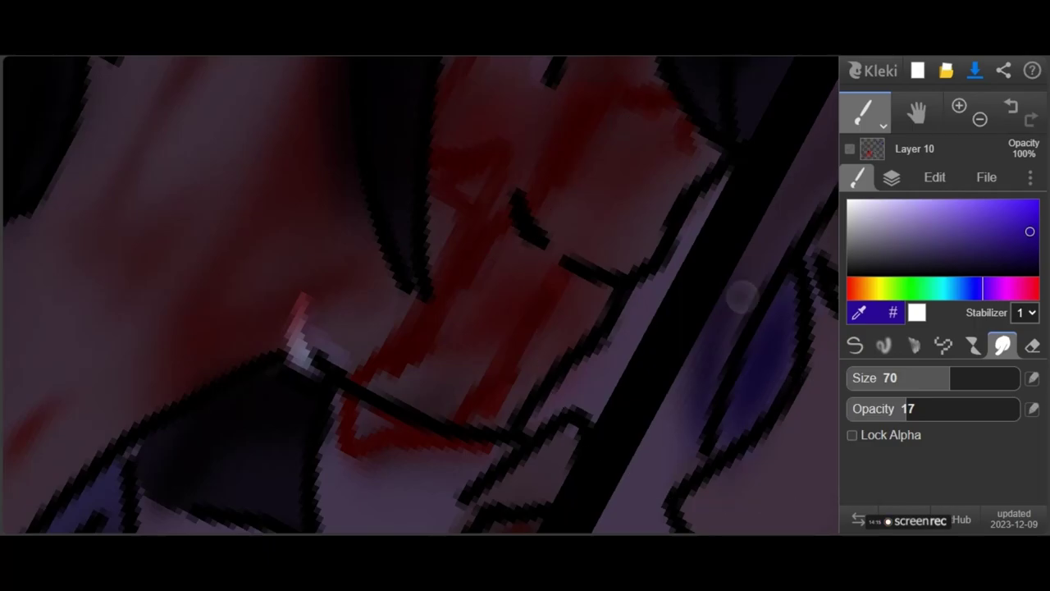
{"action": "scroll", "coordinate": [741, 296], "scroll_direction": "down", "scroll_amount": 6}
{"action": "scroll", "coordinate": [741, 295], "scroll_direction": "up", "scroll_amount": 4}
Shift the colour to dark purple, shade the hair strand in front of the light-haired character's ear and smudge it.
{"action": "mouse_move", "coordinate": [983, 288]}
{"action": "left_mouse_down"}
{"action": "mouse_move", "coordinate": [974, 288]}
{"action": "mouse_move", "coordinate": [1001, 288]}
{"action": "mouse_move", "coordinate": [989, 288]}
{"action": "left_mouse_up"}
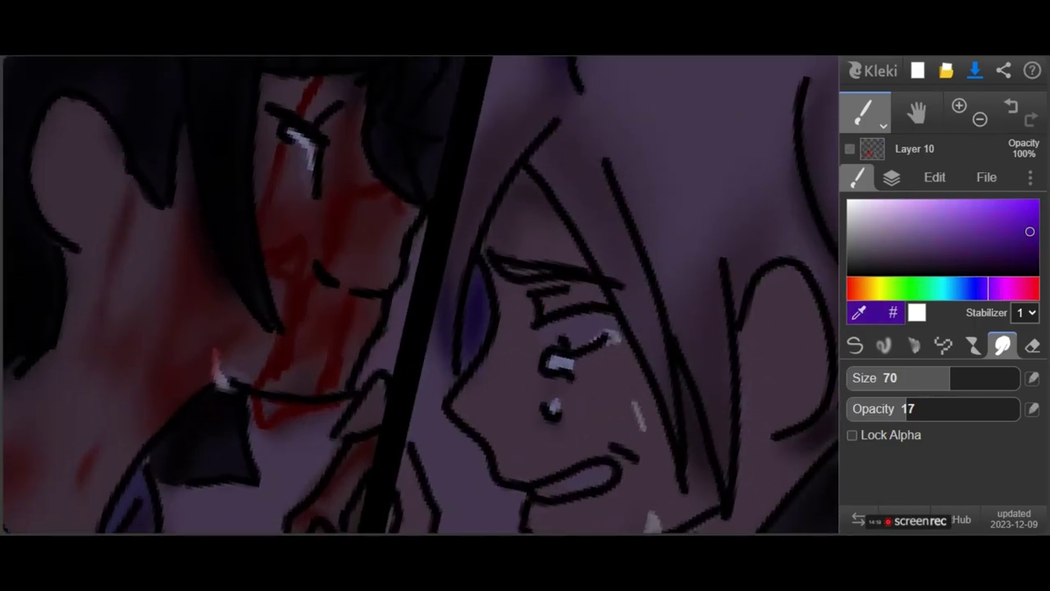
{"action": "left_click_drag", "start_coordinate": [1030, 231], "coordinate": [1031, 248]}
{"action": "left_click_drag", "start_coordinate": [985, 288], "coordinate": [995, 288]}
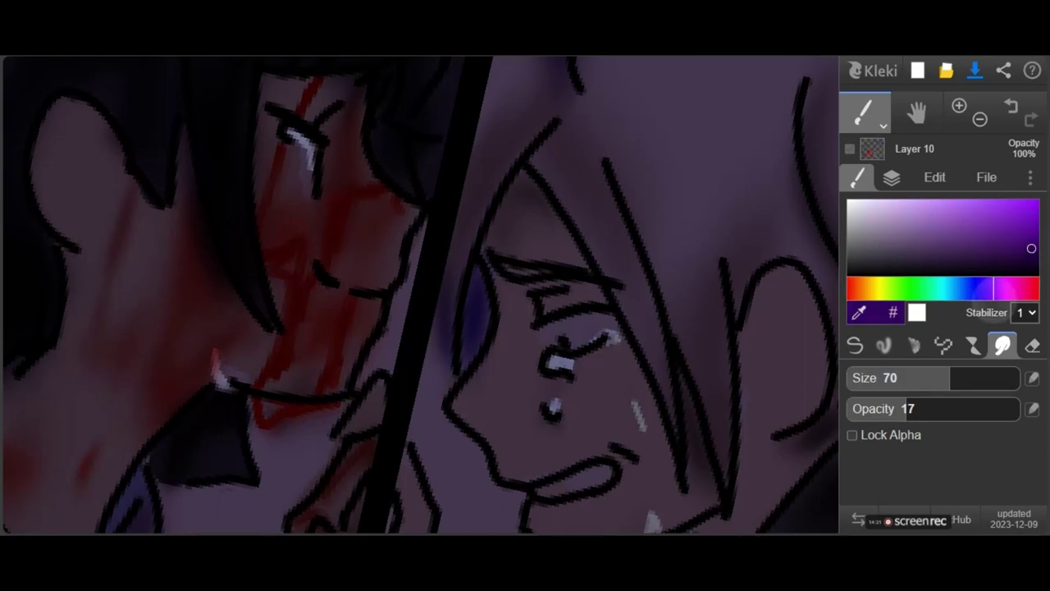
{"action": "left_click", "coordinate": [856, 346]}
{"action": "mouse_move", "coordinate": [723, 436]}
{"action": "left_mouse_down"}
{"action": "mouse_move", "coordinate": [707, 360]}
{"action": "mouse_move", "coordinate": [729, 346]}
{"action": "mouse_move", "coordinate": [717, 409]}
{"action": "mouse_move", "coordinate": [691, 329]}
{"action": "mouse_move", "coordinate": [673, 312]}
{"action": "mouse_move", "coordinate": [664, 330]}
{"action": "mouse_move", "coordinate": [679, 409]}
{"action": "mouse_move", "coordinate": [701, 341]}
{"action": "mouse_move", "coordinate": [695, 317]}
{"action": "mouse_move", "coordinate": [702, 371]}
{"action": "left_mouse_up"}
{"action": "left_click", "coordinate": [1002, 345]}
{"action": "left_click_drag", "start_coordinate": [680, 289], "coordinate": [703, 326]}
{"action": "scroll", "coordinate": [421, 294], "scroll_direction": "down", "scroll_amount": 5}
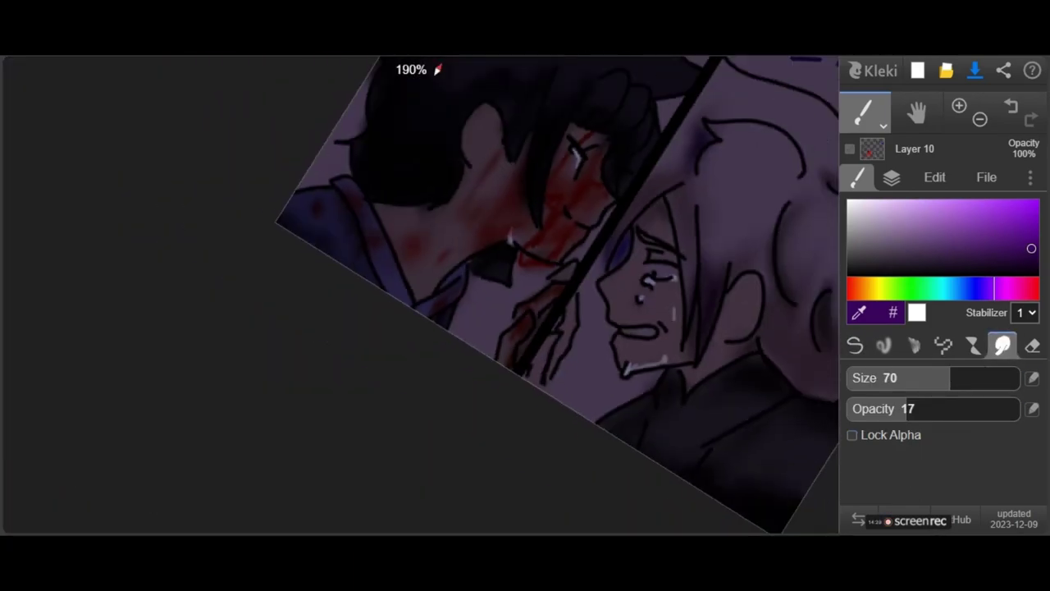
Paint dark size 5 strokes along the long fold line of the light-haired character's black coat and smudge them.
{"action": "scroll", "coordinate": [421, 294], "scroll_direction": "up", "scroll_amount": 3}
{"action": "scroll", "coordinate": [421, 294], "scroll_direction": "down", "scroll_amount": 4}
{"action": "scroll", "coordinate": [421, 294], "scroll_direction": "up", "scroll_amount": 4}
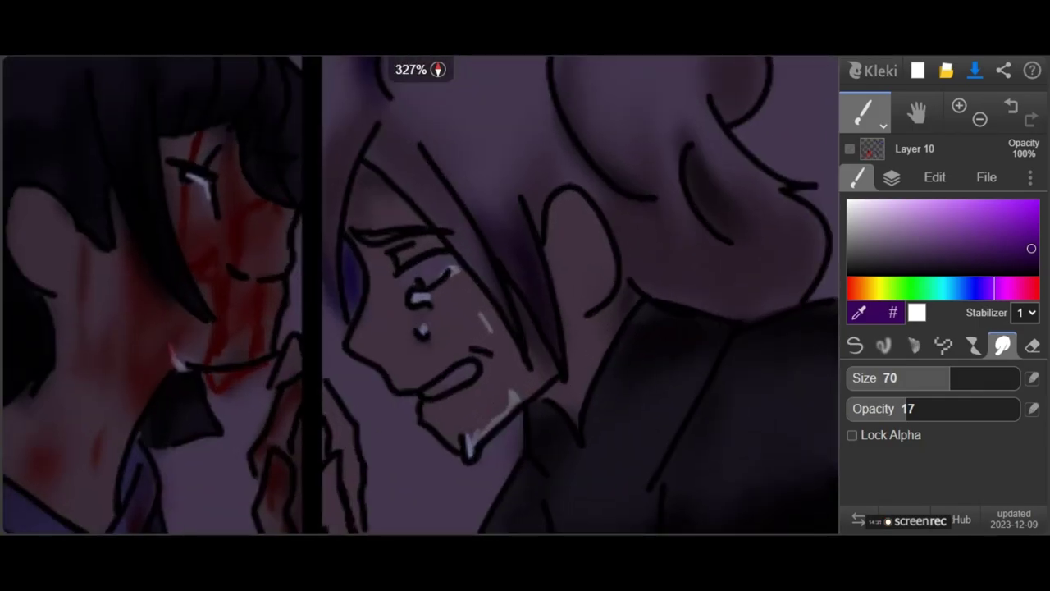
{"action": "left_click", "coordinate": [854, 346]}
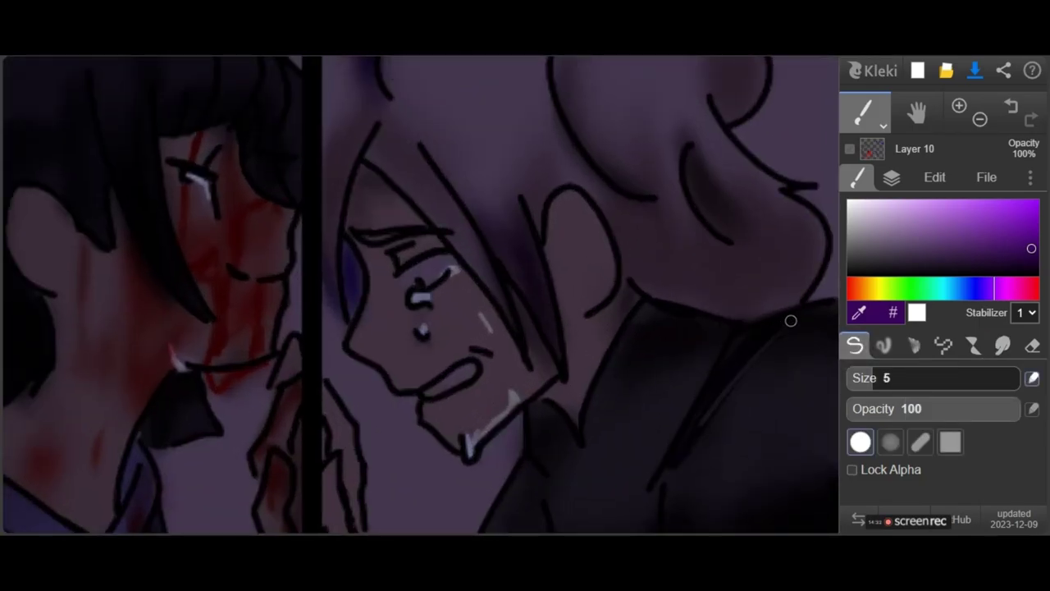
{"action": "left_click", "coordinate": [1003, 346]}
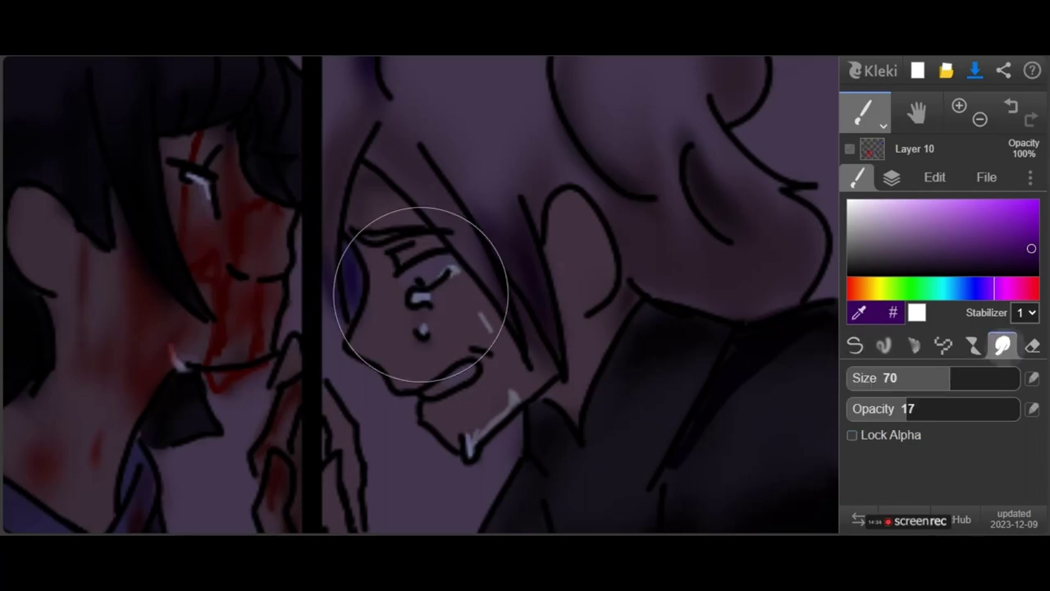
{"action": "scroll", "coordinate": [420, 294], "scroll_direction": "down", "scroll_amount": 3}
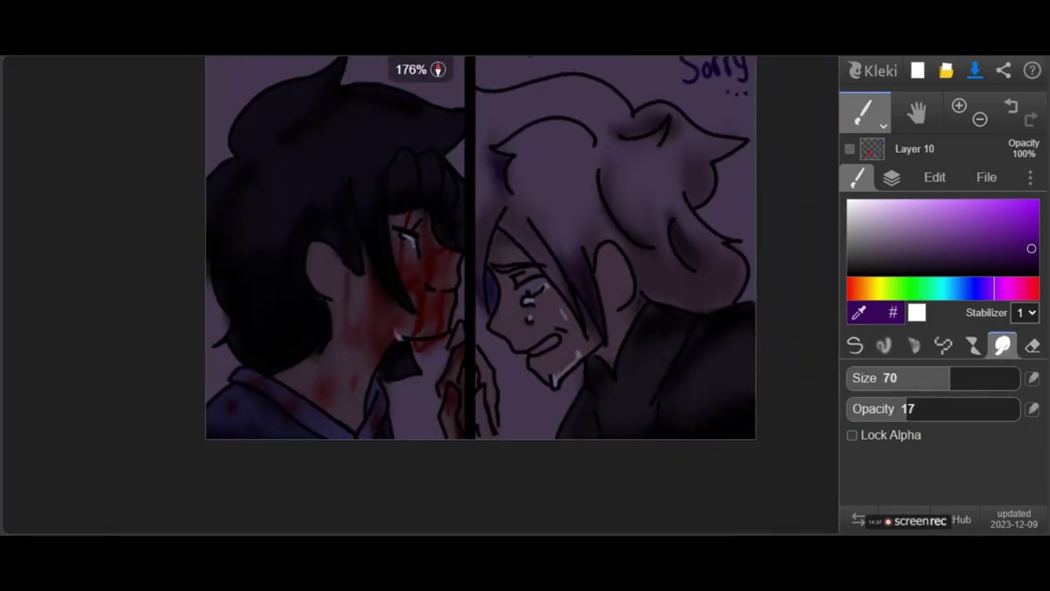
Shade the lower back of the black coat in dark purple with the brush at size 43 and smudge it.
{"action": "scroll", "coordinate": [420, 294], "scroll_direction": "up", "scroll_amount": 2}
{"action": "scroll", "coordinate": [420, 294], "scroll_direction": "up", "scroll_amount": 3}
{"action": "left_click", "coordinate": [855, 345]}
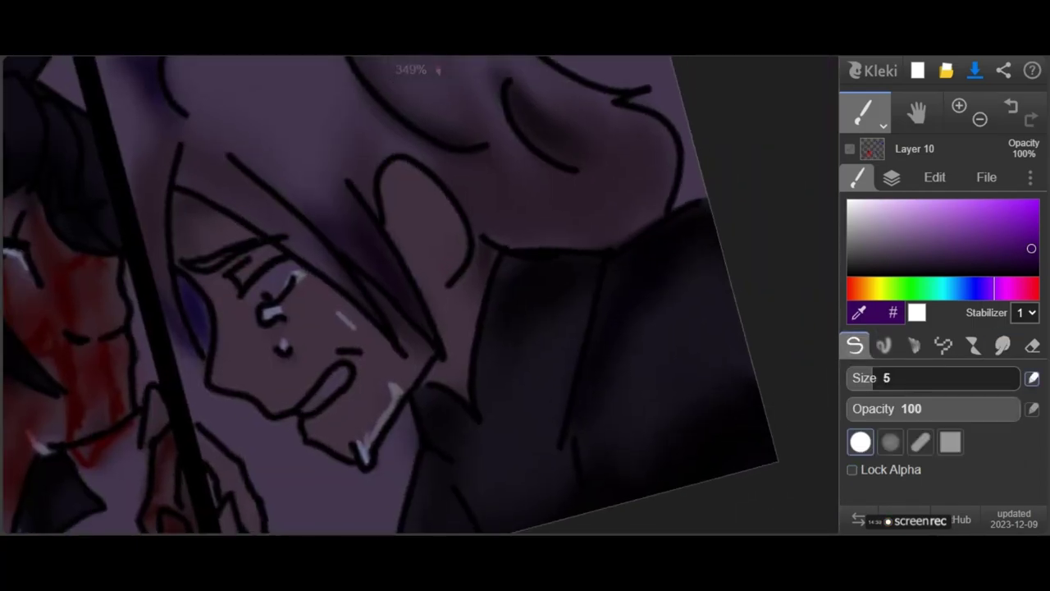
{"action": "left_click", "coordinate": [928, 378]}
{"action": "left_click_drag", "start_coordinate": [647, 477], "coordinate": [767, 448]}
{"action": "left_click", "coordinate": [1003, 345]}
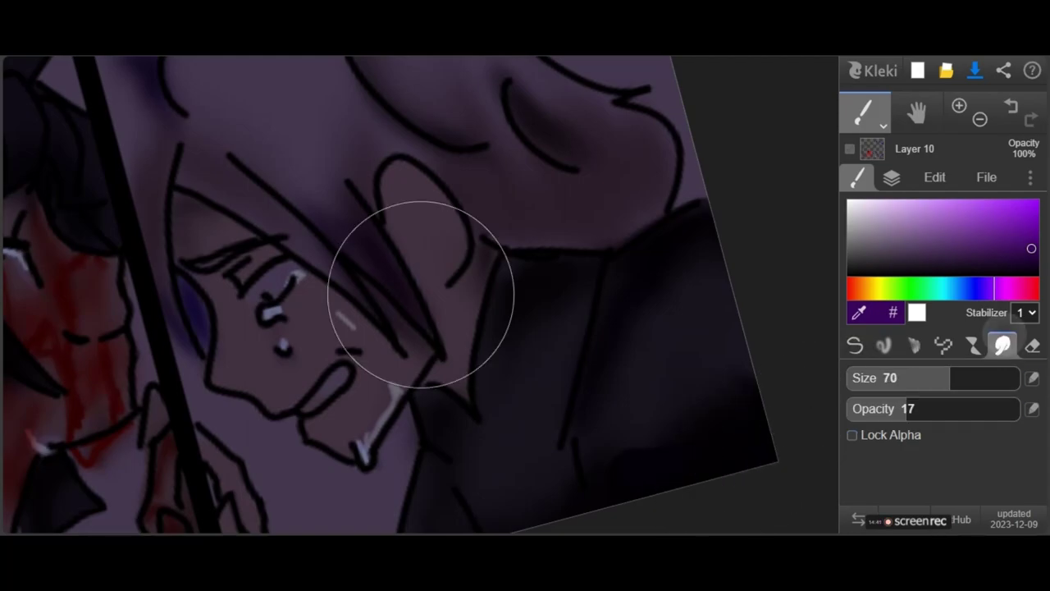
{"action": "mouse_move", "coordinate": [628, 443]}
{"action": "left_mouse_down"}
{"action": "mouse_move", "coordinate": [644, 475]}
{"action": "mouse_move", "coordinate": [671, 469]}
{"action": "mouse_move", "coordinate": [745, 408]}
{"action": "left_mouse_up"}
{"action": "scroll", "coordinate": [740, 385], "scroll_direction": "down", "scroll_amount": 2}
{"action": "scroll", "coordinate": [420, 293], "scroll_direction": "up", "scroll_amount": 5}
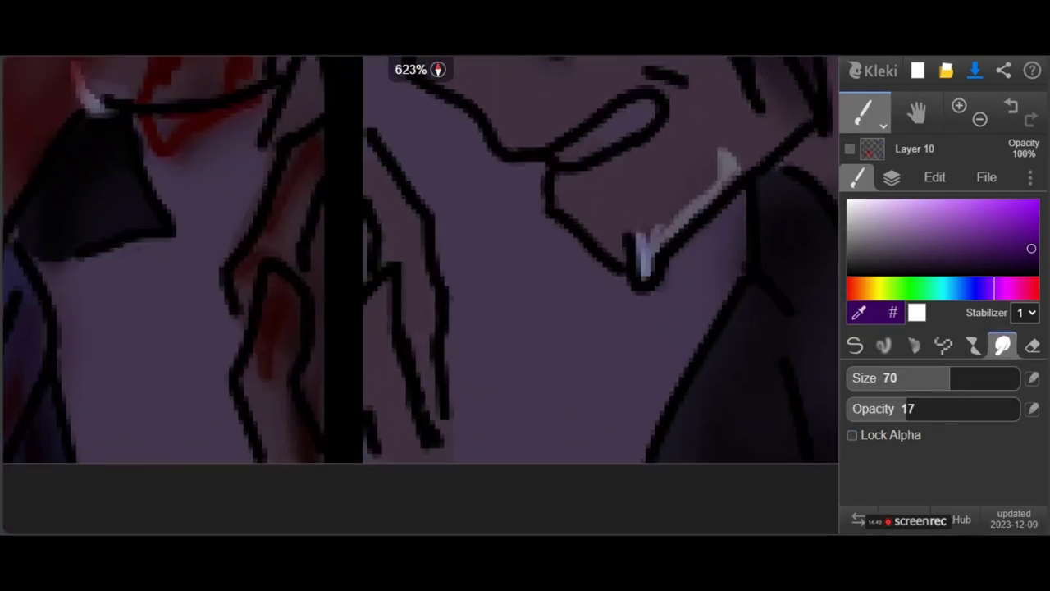
Try painting a dark purple size 43 patch across the bottom front edge of the black coat.
{"action": "left_click", "coordinate": [855, 345]}
{"action": "left_click_drag", "start_coordinate": [693, 433], "coordinate": [783, 442]}
{"action": "scroll", "coordinate": [784, 442], "scroll_direction": "down", "scroll_amount": 4}
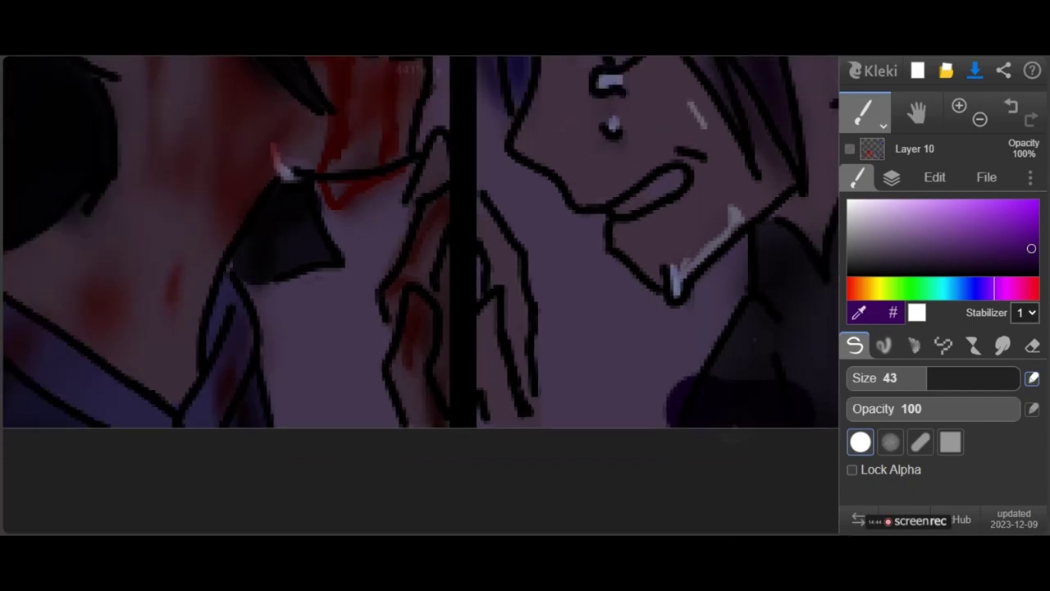
{"action": "left_click", "coordinate": [1002, 346]}
{"action": "key", "text": "ctrl+z"}
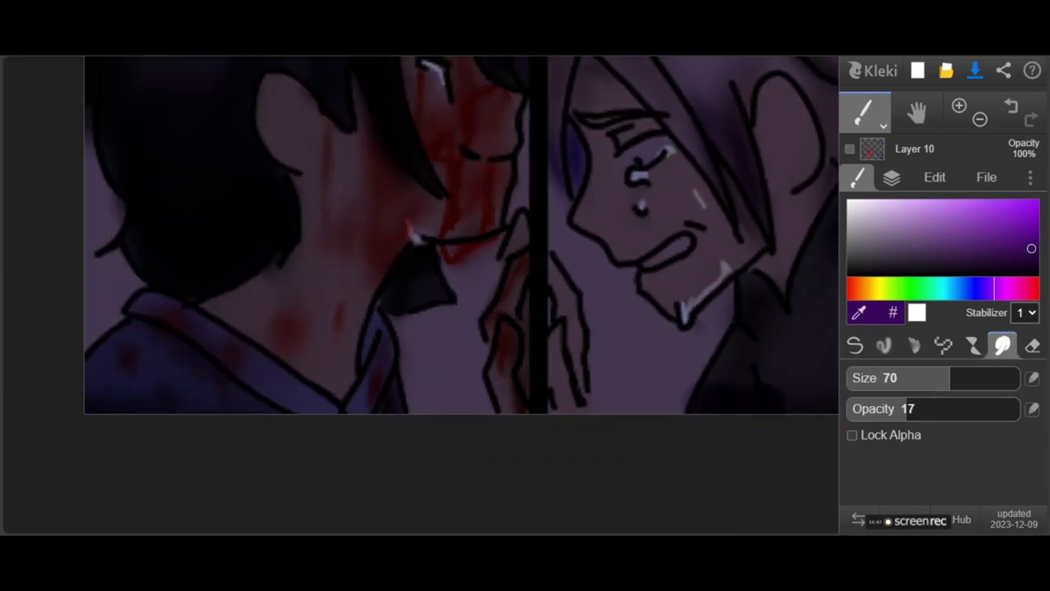
{"action": "scroll", "coordinate": [566, 398], "scroll_direction": "down", "scroll_amount": 4}
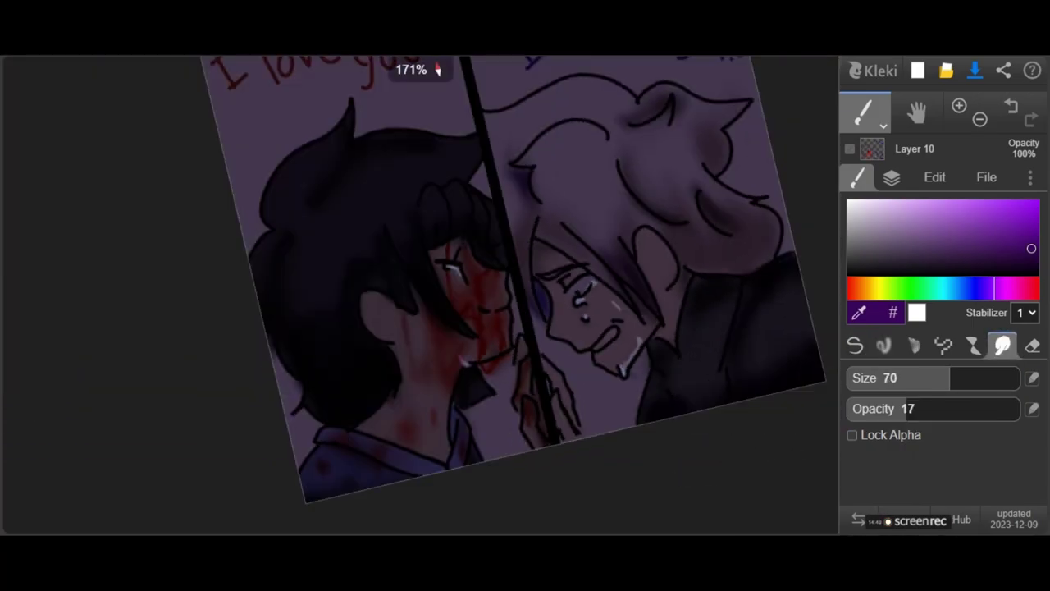
{"action": "scroll", "coordinate": [749, 312], "scroll_direction": "up", "scroll_amount": 4}
{"action": "scroll", "coordinate": [754, 304], "scroll_direction": "down", "scroll_amount": 4}
{"action": "scroll", "coordinate": [715, 434], "scroll_direction": "up", "scroll_amount": 5}
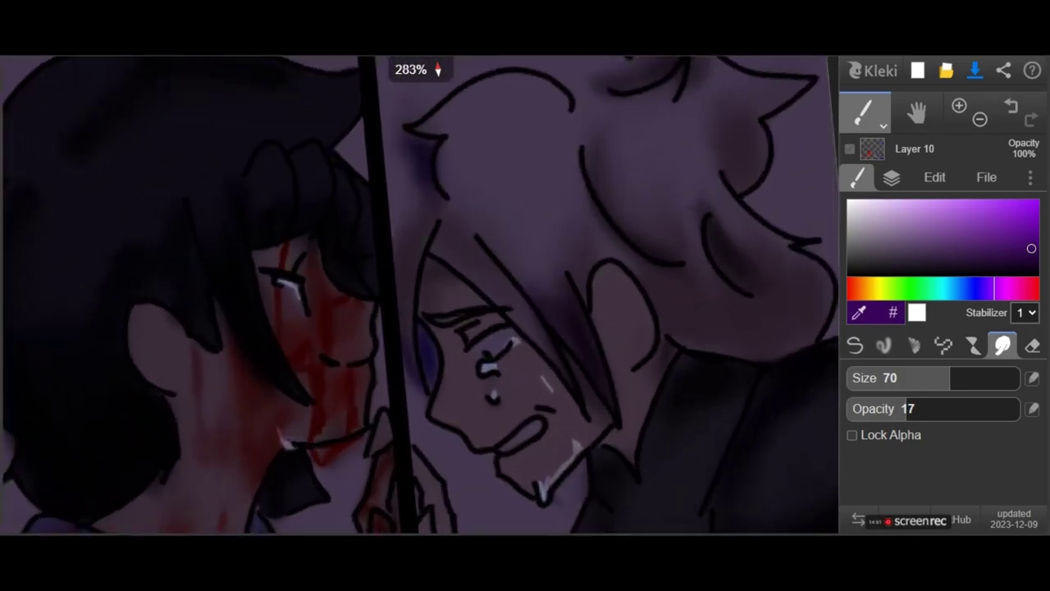
Paint a dark purple size 43 band along the lower hair above the light-haired character's coat collar and smudge it.
{"action": "left_click", "coordinate": [855, 345]}
{"action": "mouse_move", "coordinate": [668, 374]}
{"action": "left_mouse_down"}
{"action": "mouse_move", "coordinate": [730, 384]}
{"action": "mouse_move", "coordinate": [815, 372]}
{"action": "left_mouse_up"}
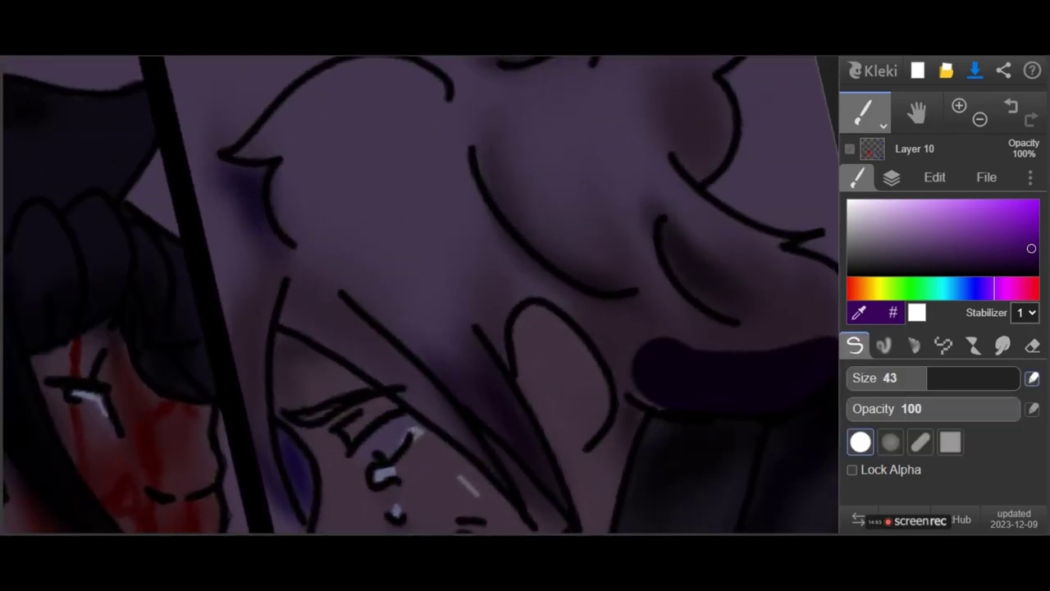
{"action": "left_click", "coordinate": [1003, 346]}
{"action": "mouse_move", "coordinate": [706, 360]}
{"action": "left_mouse_down"}
{"action": "mouse_move", "coordinate": [695, 412]}
{"action": "mouse_move", "coordinate": [736, 393]}
{"action": "mouse_move", "coordinate": [755, 414]}
{"action": "left_mouse_up"}
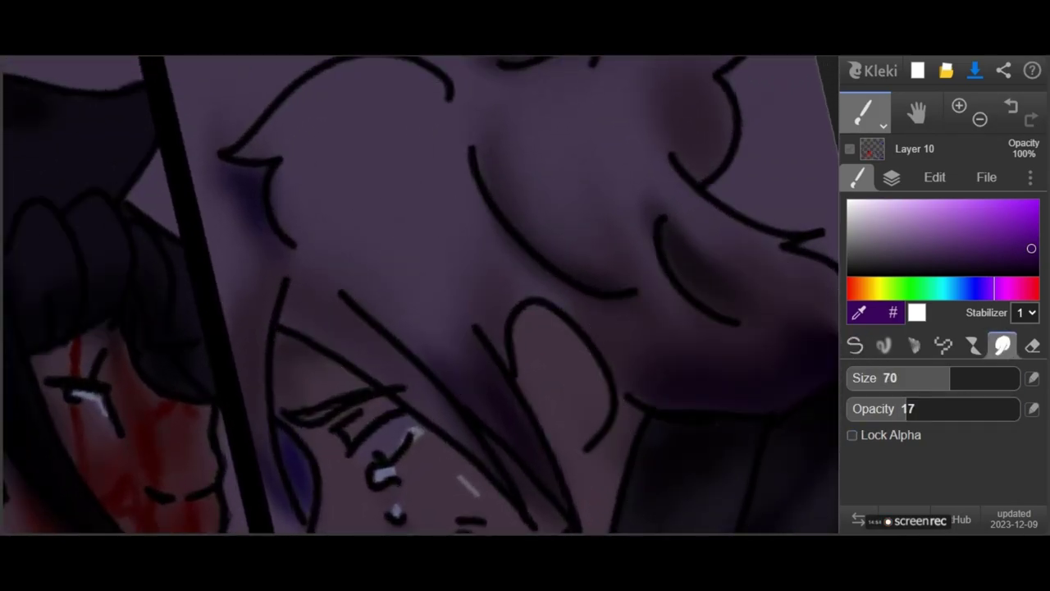
{"action": "scroll", "coordinate": [566, 398], "scroll_direction": "down", "scroll_amount": 1}
{"action": "scroll", "coordinate": [725, 378], "scroll_direction": "down", "scroll_amount": 4}
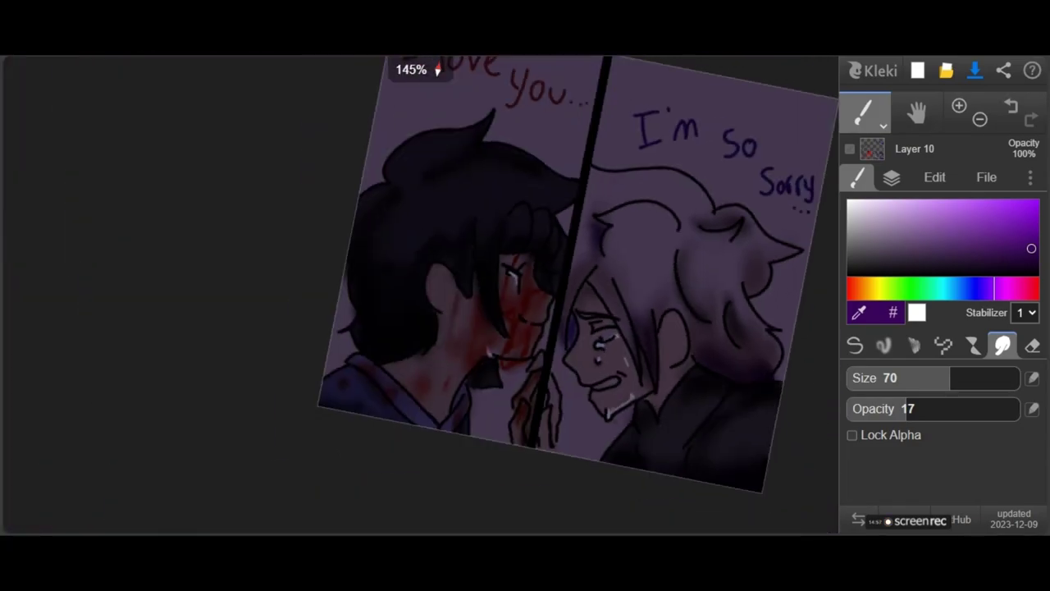
{"action": "scroll", "coordinate": [566, 328], "scroll_direction": "down", "scroll_amount": 1}
{"action": "scroll", "coordinate": [648, 402], "scroll_direction": "down", "scroll_amount": 2}
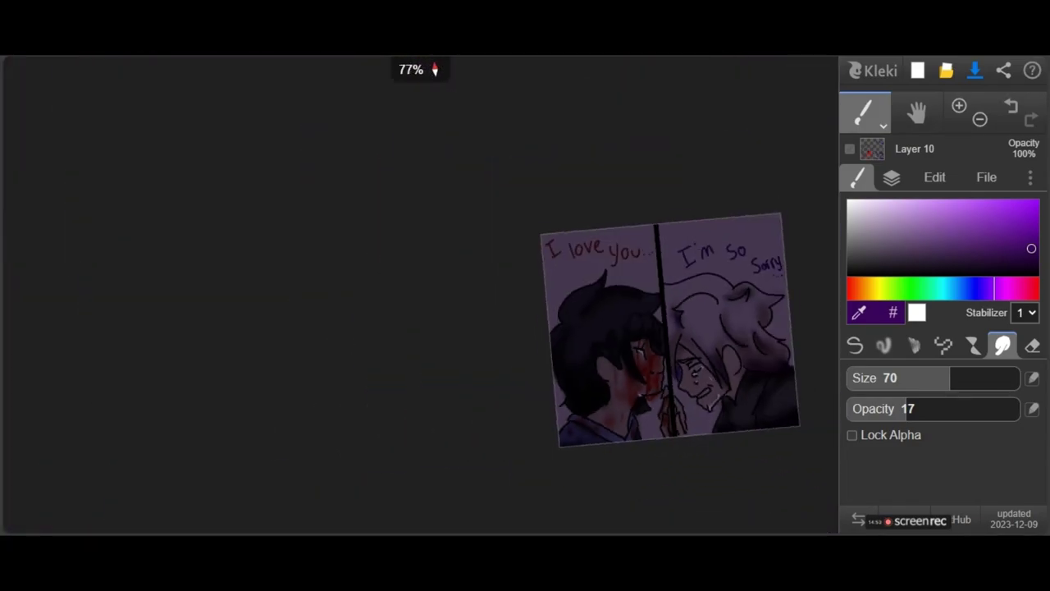
Choose a brighter purple for shading the light-haired character's hair.
{"action": "left_click", "coordinate": [1018, 233]}
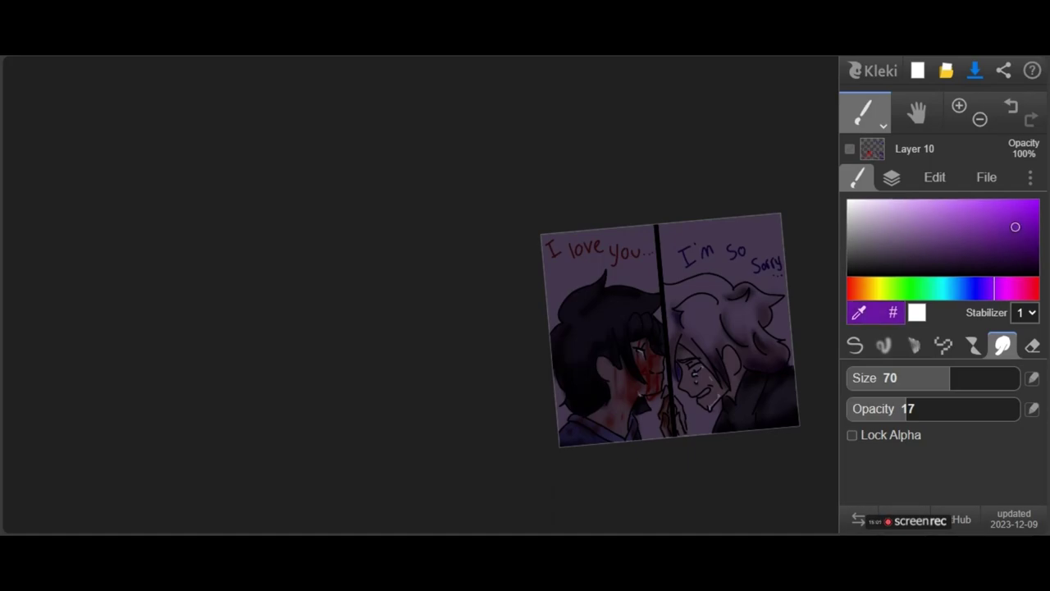
{"action": "scroll", "coordinate": [714, 287], "scroll_direction": "up", "scroll_amount": 6}
{"action": "scroll", "coordinate": [714, 287], "scroll_direction": "down", "scroll_amount": 1}
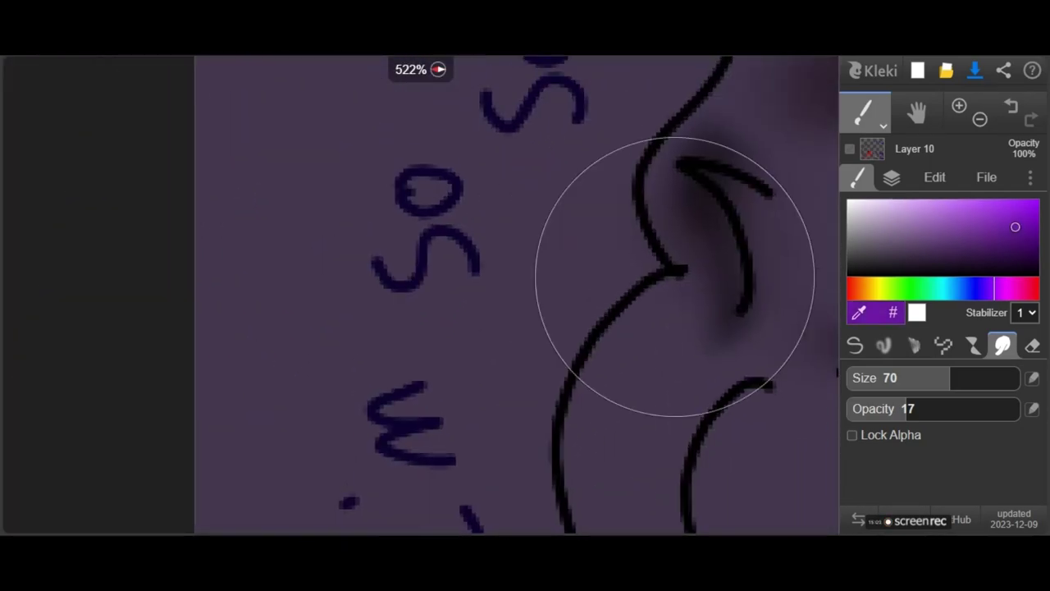
{"action": "left_click", "coordinate": [854, 345]}
{"action": "left_click_drag", "start_coordinate": [735, 259], "coordinate": [584, 414]}
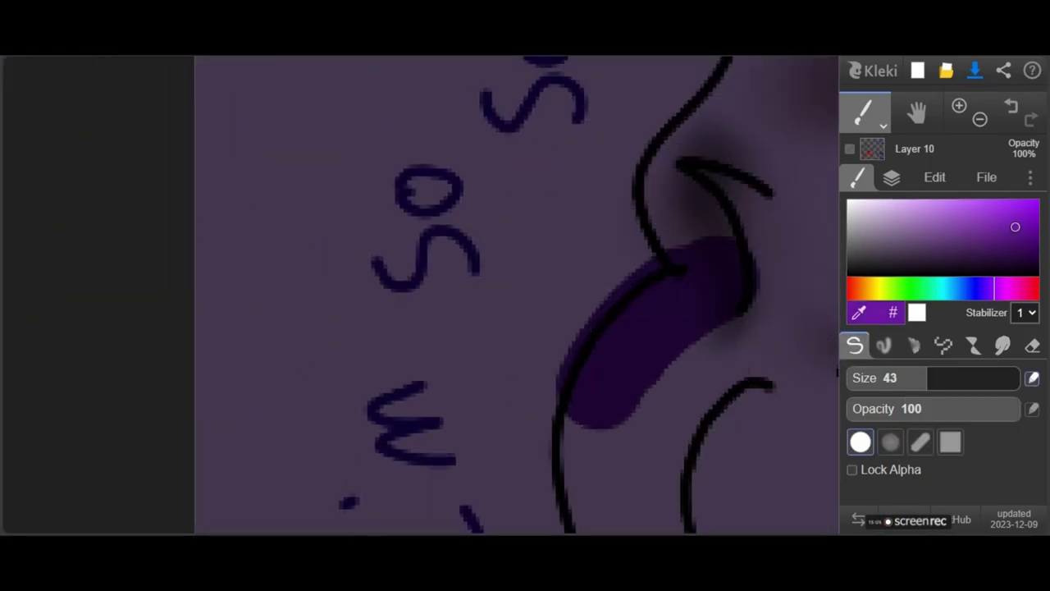
{"action": "key", "text": "ctrl+z"}
{"action": "key", "text": "ctrl+z"}
Shade the crown of the light-haired character's hair beside the upper tuft in purple at brush size 22 and smudge it.
{"action": "left_click", "coordinate": [904, 379]}
{"action": "mouse_move", "coordinate": [688, 293]}
{"action": "left_mouse_down"}
{"action": "mouse_move", "coordinate": [624, 359]}
{"action": "mouse_move", "coordinate": [684, 343]}
{"action": "mouse_move", "coordinate": [722, 359]}
{"action": "left_mouse_up"}
{"action": "left_click", "coordinate": [1002, 345]}
{"action": "mouse_move", "coordinate": [622, 349]}
{"action": "left_mouse_down"}
{"action": "mouse_move", "coordinate": [653, 376]}
{"action": "mouse_move", "coordinate": [669, 329]}
{"action": "mouse_move", "coordinate": [734, 352]}
{"action": "mouse_move", "coordinate": [718, 289]}
{"action": "left_mouse_up"}
{"action": "scroll", "coordinate": [517, 295], "scroll_direction": "down", "scroll_amount": 5}
{"action": "scroll", "coordinate": [727, 352], "scroll_direction": "up", "scroll_amount": 5}
{"action": "scroll", "coordinate": [727, 352], "scroll_direction": "down", "scroll_amount": 5}
{"action": "scroll", "coordinate": [743, 397], "scroll_direction": "up", "scroll_amount": 5}
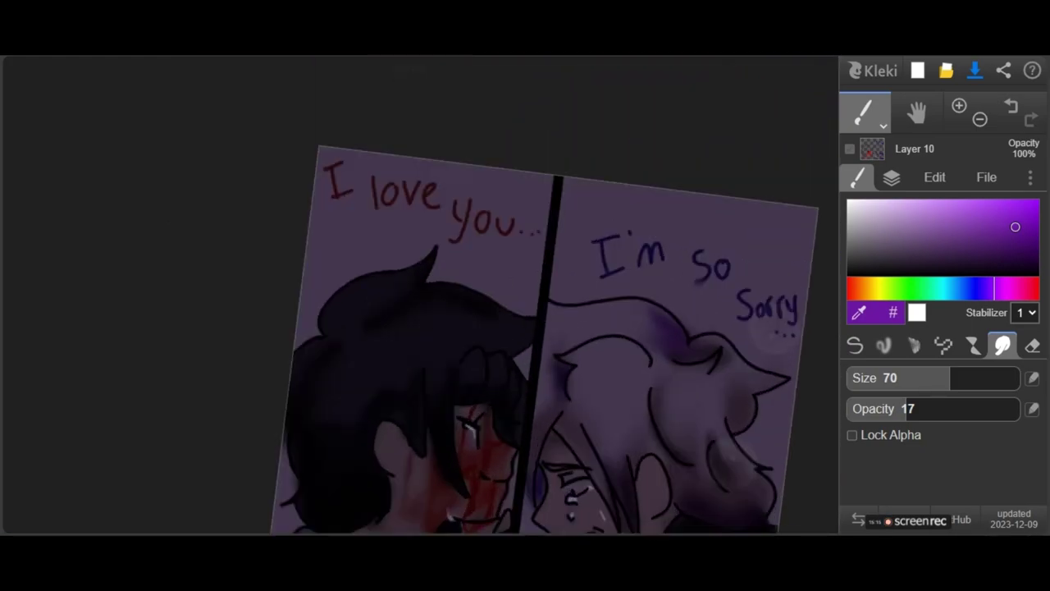
Add a purple size 22 spot inside the curl at the back of the light-haired character's hair and smudge it.
{"action": "left_click", "coordinate": [854, 346]}
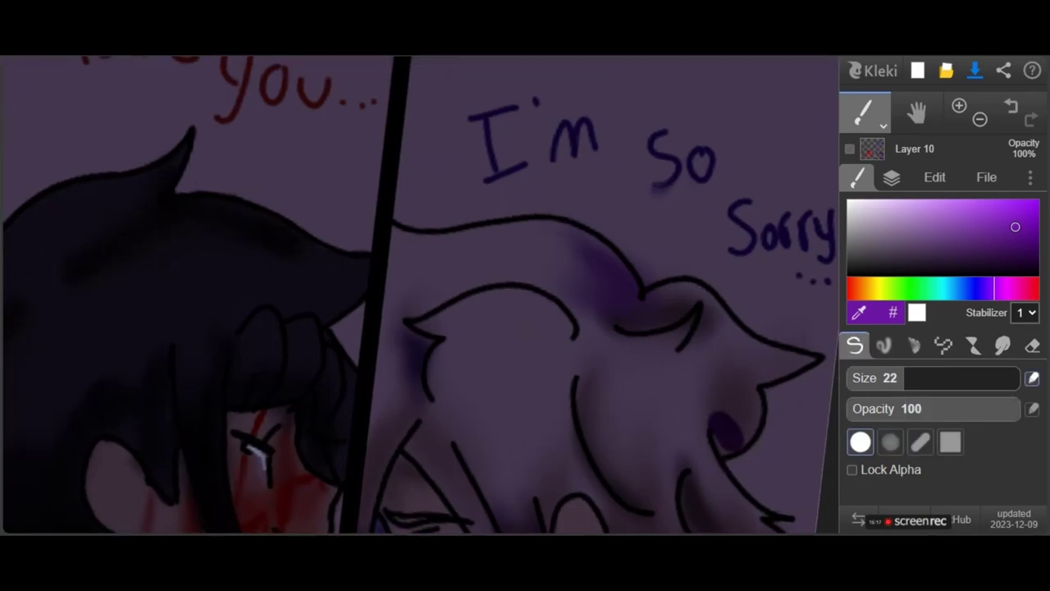
{"action": "left_click", "coordinate": [1002, 346]}
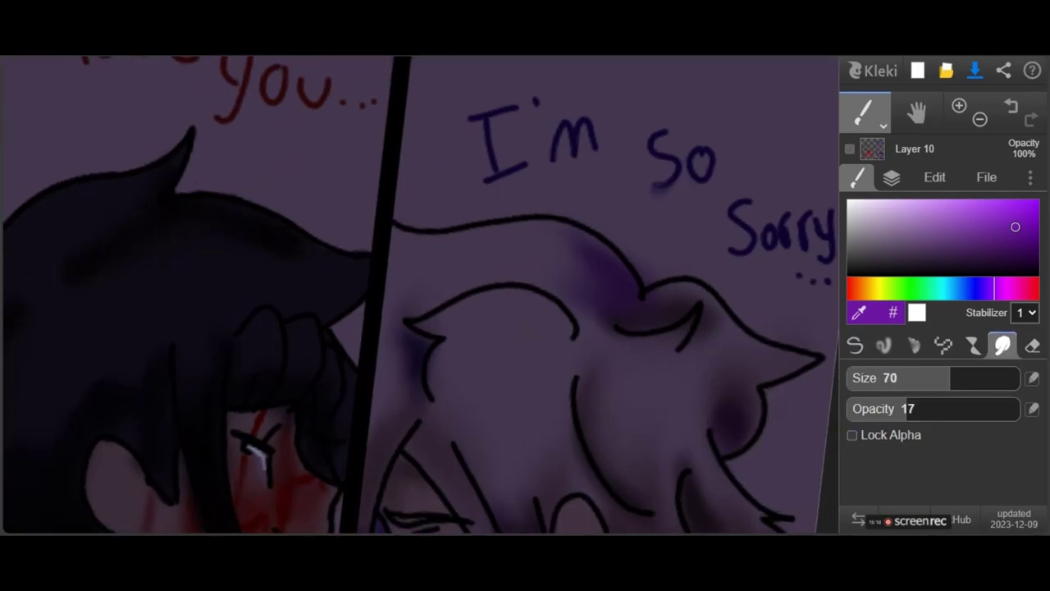
{"action": "scroll", "coordinate": [782, 387], "scroll_direction": "down", "scroll_amount": 5}
{"action": "scroll", "coordinate": [720, 508], "scroll_direction": "up", "scroll_amount": 2}
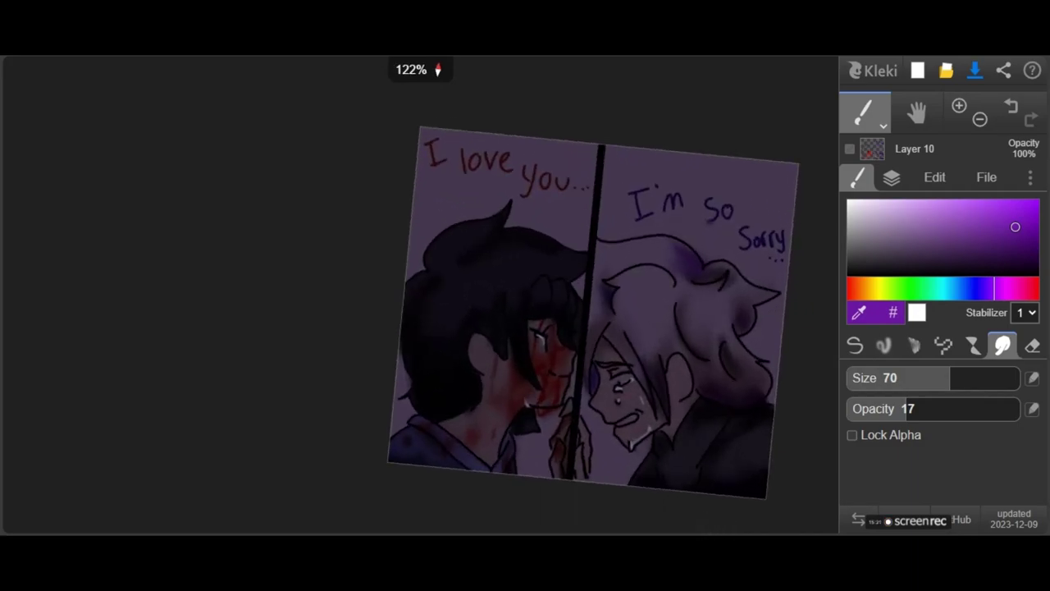
{"action": "scroll", "coordinate": [673, 443], "scroll_direction": "up", "scroll_amount": 3}
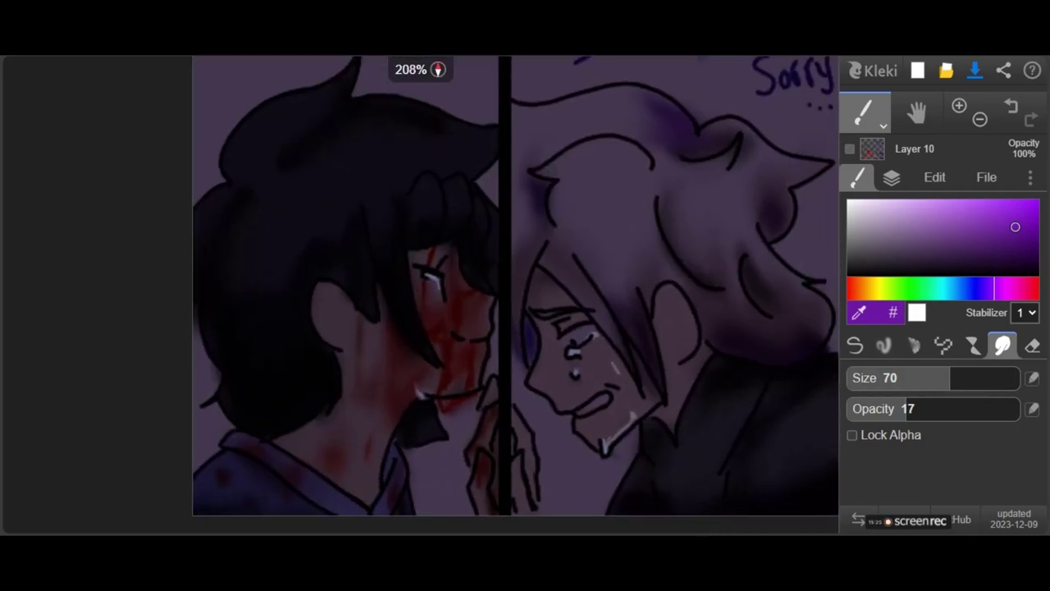
Shade the light-haired character's neck between the ear and the coat collar in purple and smudge it.
{"action": "scroll", "coordinate": [699, 335], "scroll_direction": "up", "scroll_amount": 5}
{"action": "left_click", "coordinate": [855, 345]}
{"action": "mouse_move", "coordinate": [677, 420]}
{"action": "left_mouse_down"}
{"action": "mouse_move", "coordinate": [704, 389]}
{"action": "mouse_move", "coordinate": [699, 404]}
{"action": "left_mouse_up"}
{"action": "left_click", "coordinate": [1002, 345]}
{"action": "left_click_drag", "start_coordinate": [703, 481], "coordinate": [722, 448]}
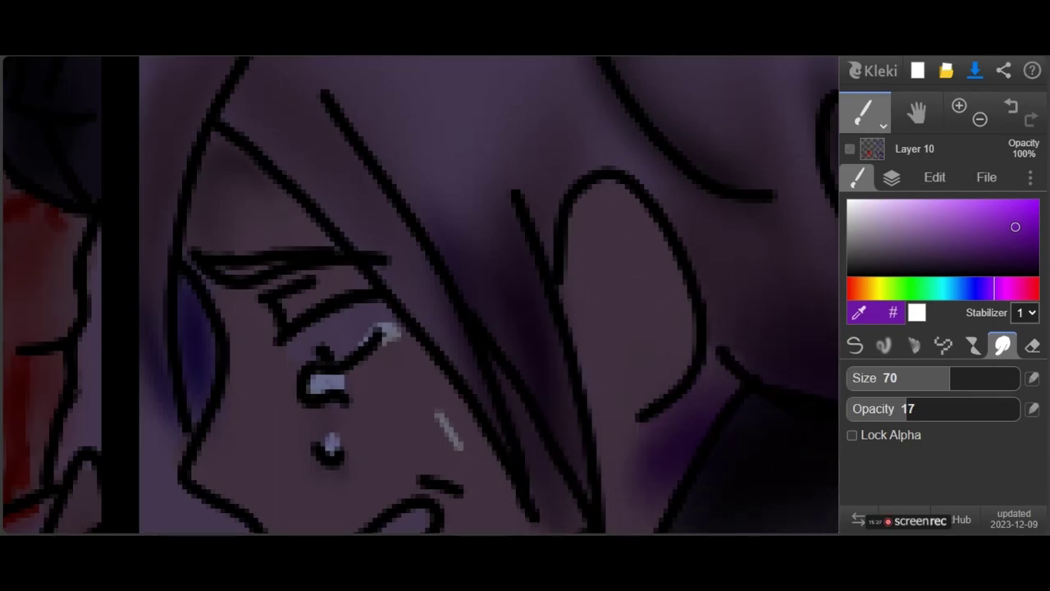
{"action": "scroll", "coordinate": [678, 533], "scroll_direction": "down", "scroll_amount": 3}
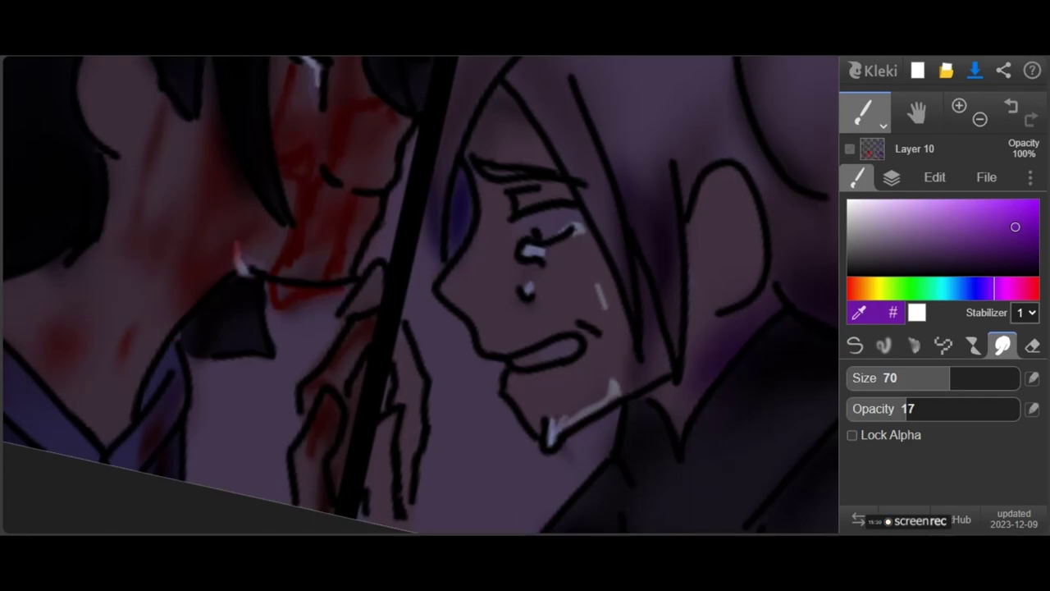
Add a new layer above Layer 10.
{"action": "scroll", "coordinate": [708, 462], "scroll_direction": "down", "scroll_amount": 8}
{"action": "scroll", "coordinate": [657, 312], "scroll_direction": "up", "scroll_amount": 1}
{"action": "scroll", "coordinate": [669, 320], "scroll_direction": "down", "scroll_amount": 3}
{"action": "left_click", "coordinate": [893, 178]}
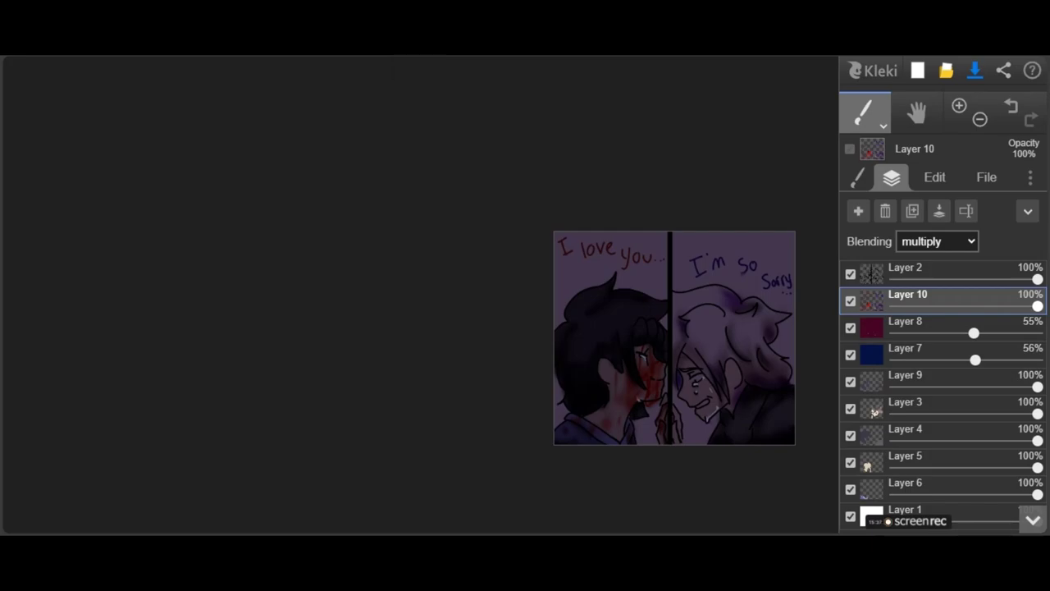
{"action": "left_click", "coordinate": [858, 211]}
Hide Layers 2 through 10, leaving the new layer and the white background layer shown.
{"action": "left_click", "coordinate": [850, 327]}
{"action": "left_click", "coordinate": [850, 355]}
{"action": "left_click", "coordinate": [850, 382]}
{"action": "left_click", "coordinate": [850, 409]}
{"action": "left_click", "coordinate": [850, 436]}
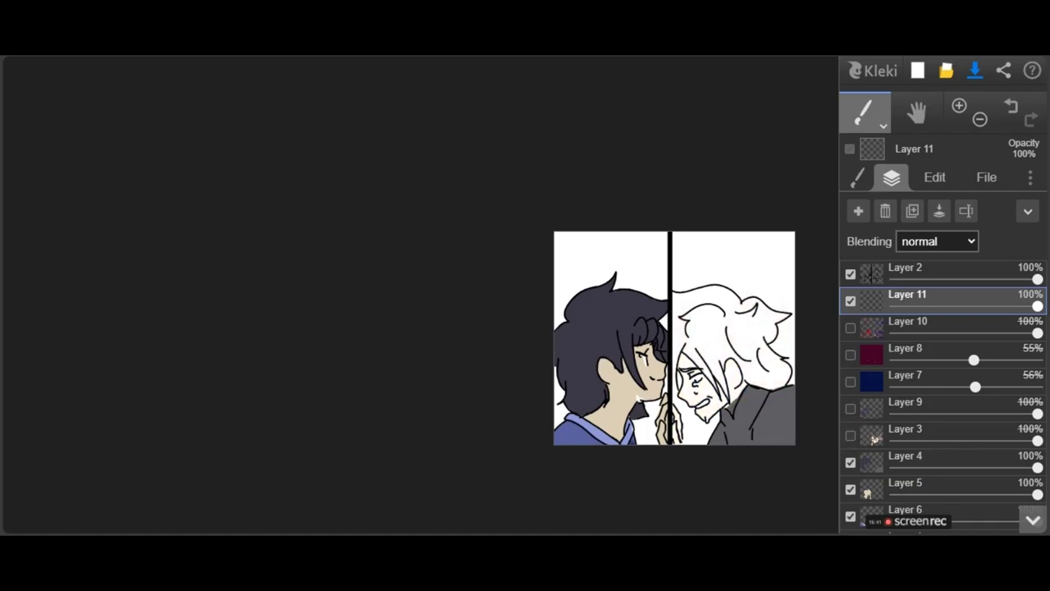
{"action": "left_click", "coordinate": [850, 463]}
{"action": "left_click", "coordinate": [850, 490]}
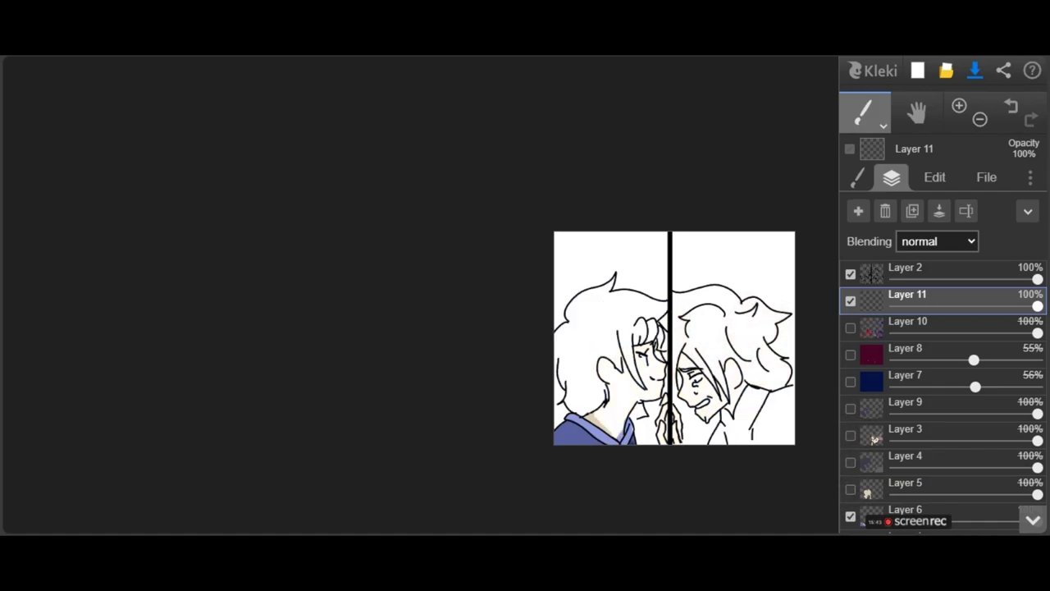
{"action": "left_click", "coordinate": [851, 516]}
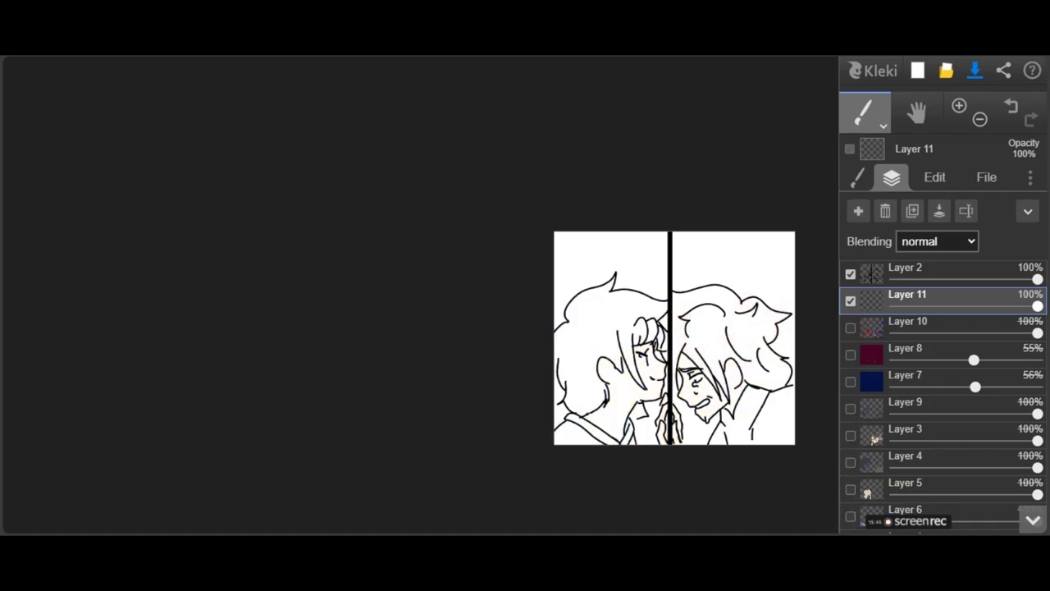
{"action": "left_click", "coordinate": [850, 273]}
Fill the whole of Layer 11 with dark red using the Paint Bucket.
{"action": "left_click", "coordinate": [883, 124]}
{"action": "left_click", "coordinate": [862, 194]}
{"action": "left_click", "coordinate": [975, 204]}
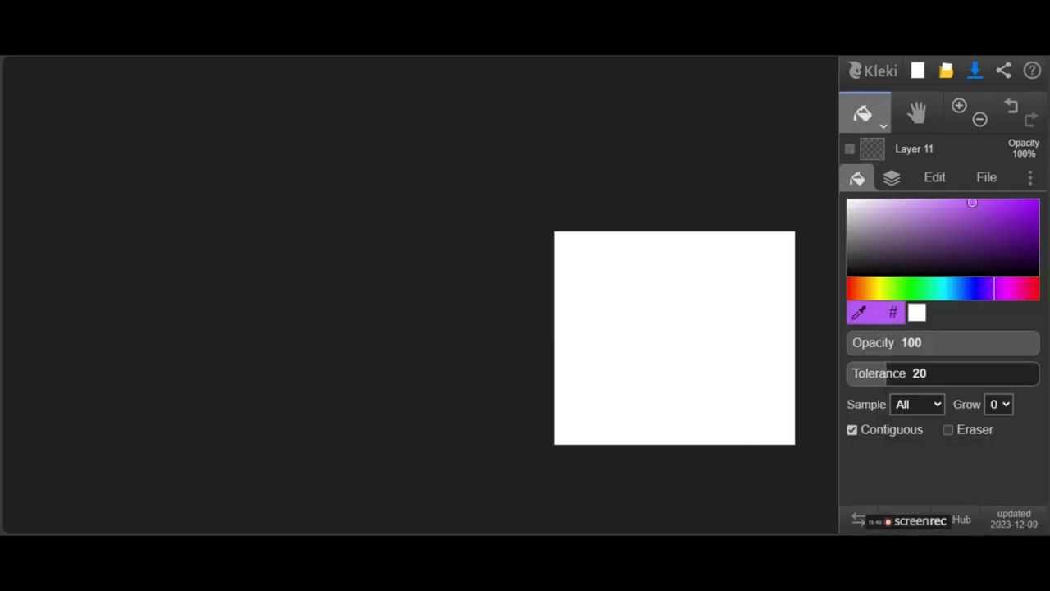
{"action": "mouse_move", "coordinate": [1023, 223]}
{"action": "left_mouse_down"}
{"action": "mouse_move", "coordinate": [1037, 223]}
{"action": "mouse_move", "coordinate": [1038, 200]}
{"action": "mouse_move", "coordinate": [1037, 236]}
{"action": "left_mouse_up"}
{"action": "left_click", "coordinate": [712, 367]}
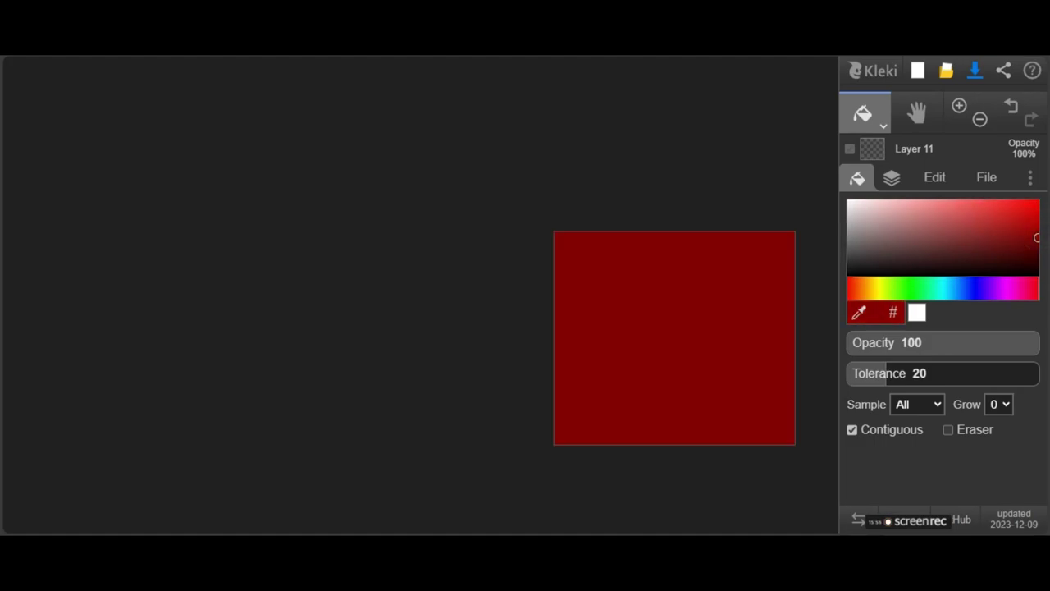
Try the Gradient tool and return to the Brush tool.
{"action": "left_click", "coordinate": [866, 113]}
{"action": "left_click", "coordinate": [865, 194]}
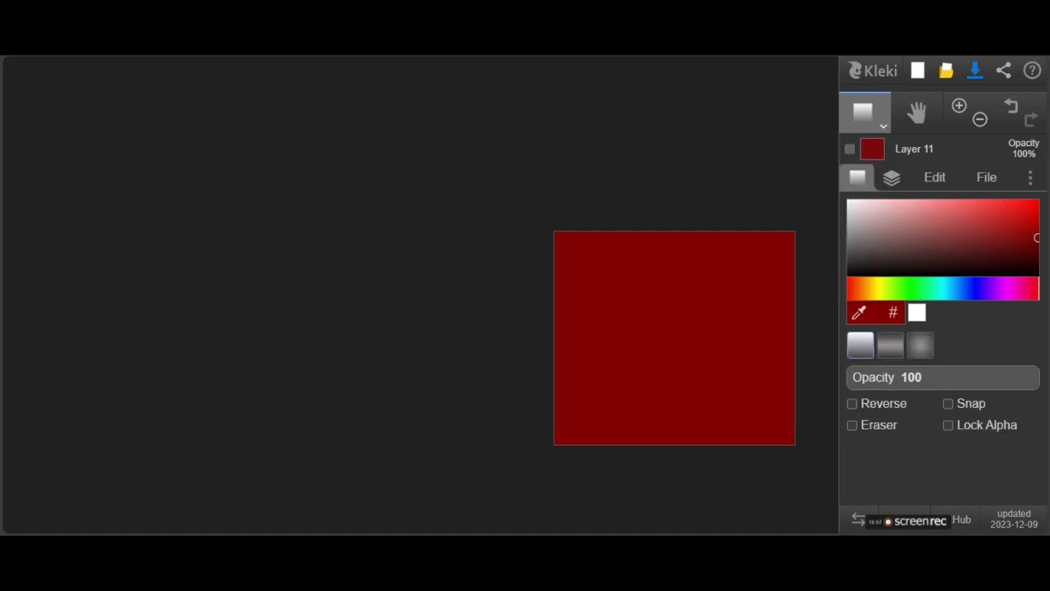
{"action": "left_click", "coordinate": [865, 113]}
{"action": "left_click", "coordinate": [865, 194]}
{"action": "left_click", "coordinate": [883, 123]}
{"action": "left_click", "coordinate": [865, 153]}
Show all the hidden layers again, including the line art on Layer 2.
{"action": "left_click", "coordinate": [892, 177]}
{"action": "left_click", "coordinate": [850, 328]}
{"action": "left_click", "coordinate": [850, 354]}
{"action": "left_click", "coordinate": [850, 408]}
{"action": "left_click", "coordinate": [850, 434]}
{"action": "left_click", "coordinate": [850, 462]}
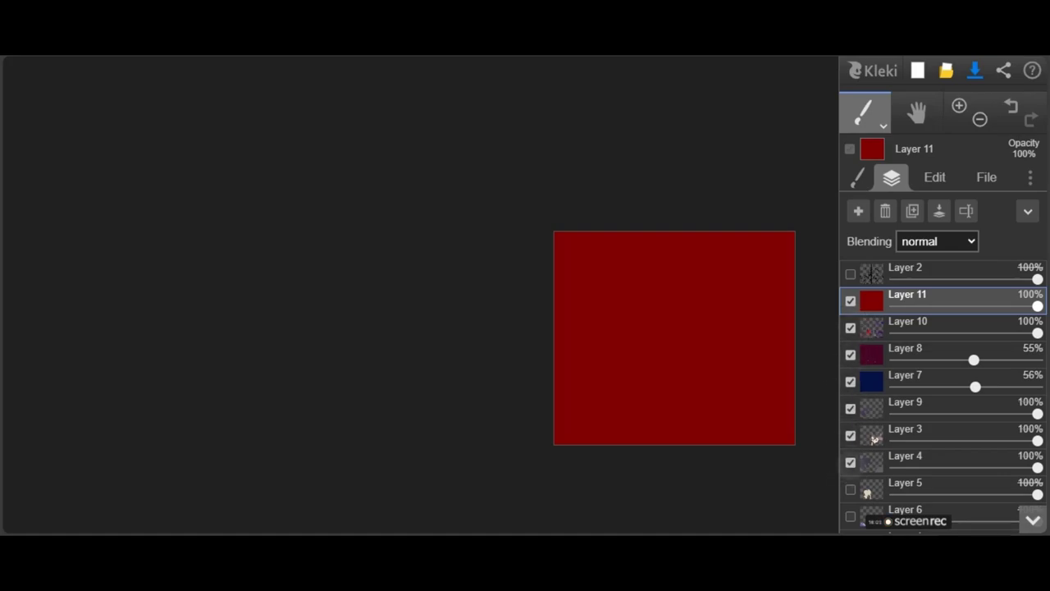
{"action": "left_click", "coordinate": [850, 516]}
{"action": "left_click", "coordinate": [850, 273]}
Set Layer 11 to multiply blending and lower its opacity to 54%.
{"action": "left_click", "coordinate": [937, 241]}
{"action": "left_click", "coordinate": [926, 315]}
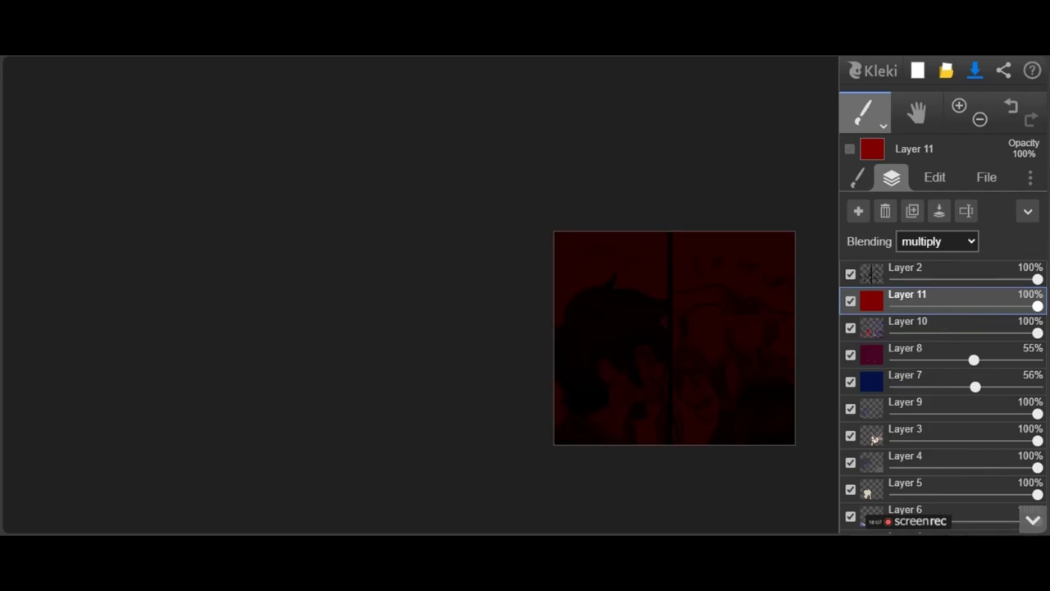
{"action": "left_click_drag", "start_coordinate": [1038, 306], "coordinate": [974, 306]}
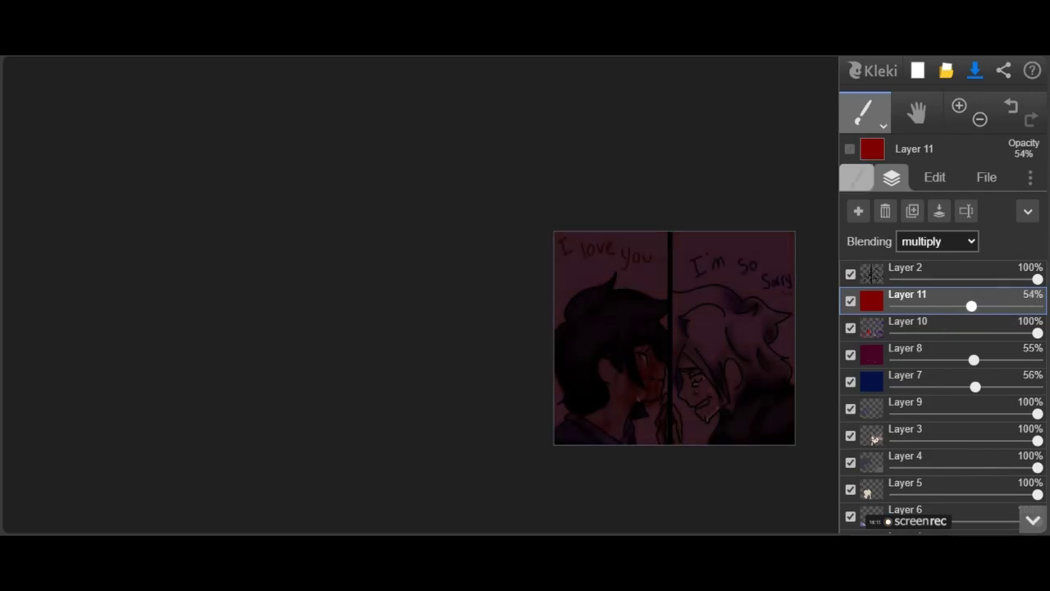
Erase the red overlay over the light-haired character's hair with the eraser at size 61.
{"action": "left_click", "coordinate": [857, 177]}
{"action": "key", "text": "e"}
{"action": "left_click_drag", "start_coordinate": [886, 378], "coordinate": [914, 378]}
{"action": "scroll", "coordinate": [812, 293], "scroll_direction": "up", "scroll_amount": 3}
{"action": "mouse_move", "coordinate": [468, 169]}
{"action": "left_mouse_down"}
{"action": "mouse_move", "coordinate": [465, 223]}
{"action": "mouse_move", "coordinate": [697, 400]}
{"action": "mouse_move", "coordinate": [711, 502]}
{"action": "mouse_move", "coordinate": [678, 518]}
{"action": "mouse_move", "coordinate": [656, 349]}
{"action": "mouse_move", "coordinate": [633, 370]}
{"action": "mouse_move", "coordinate": [530, 310]}
{"action": "mouse_move", "coordinate": [521, 337]}
{"action": "left_mouse_up"}
{"action": "scroll", "coordinate": [769, 252], "scroll_direction": "down", "scroll_amount": 3}
{"action": "scroll", "coordinate": [729, 325], "scroll_direction": "up", "scroll_amount": 3}
{"action": "left_click", "coordinate": [892, 177]}
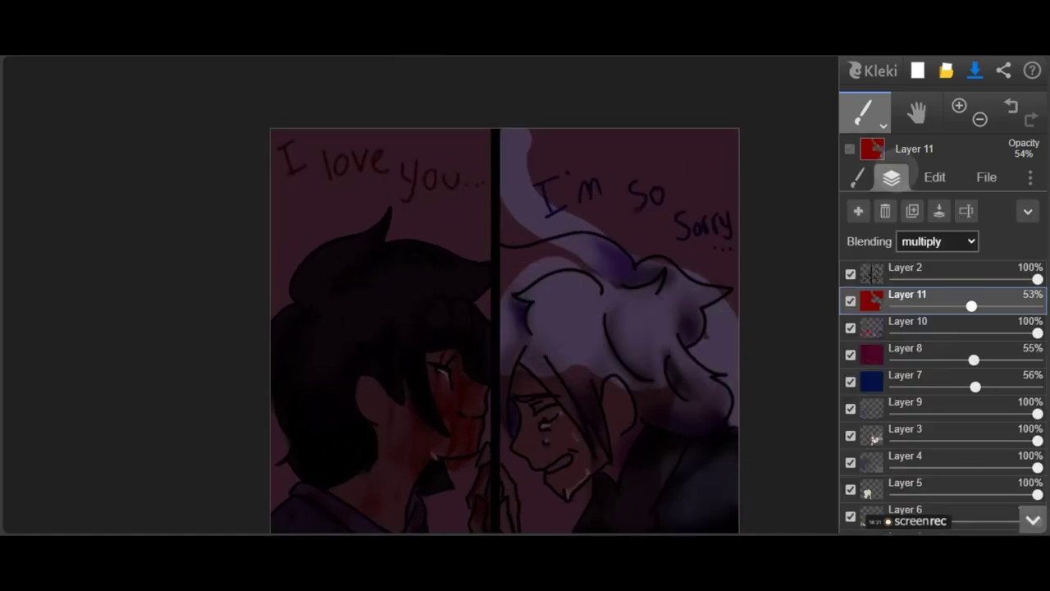
Erase more of the red overlay around the two captions and across the dark-haired character's hair.
{"action": "left_click", "coordinate": [857, 177]}
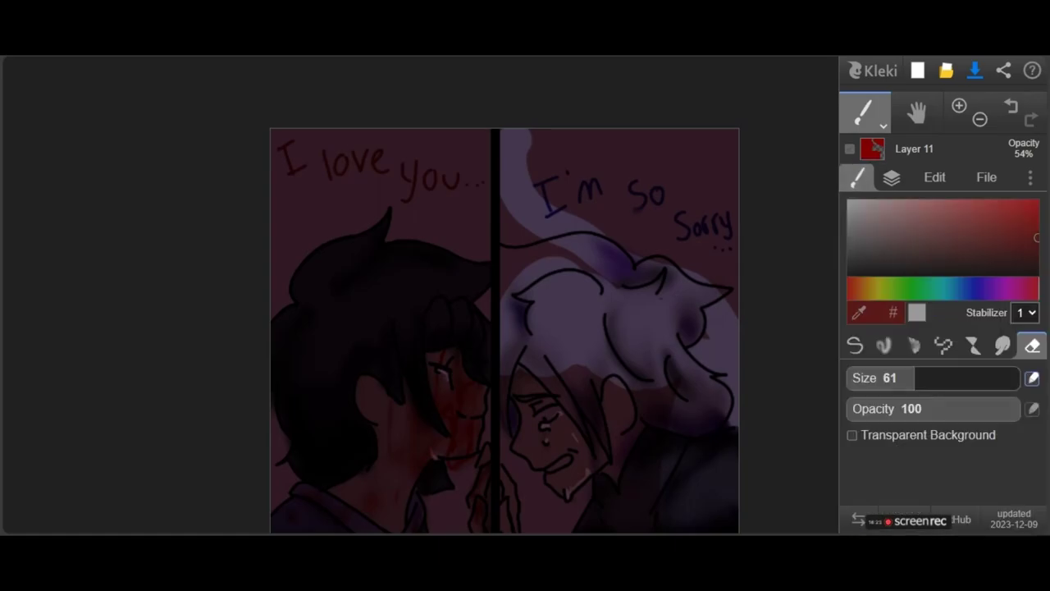
{"action": "scroll", "coordinate": [525, 312], "scroll_direction": "up", "scroll_amount": 4}
{"action": "left_click_drag", "start_coordinate": [568, 283], "coordinate": [468, 401]}
{"action": "scroll", "coordinate": [525, 312], "scroll_direction": "down", "scroll_amount": 4}
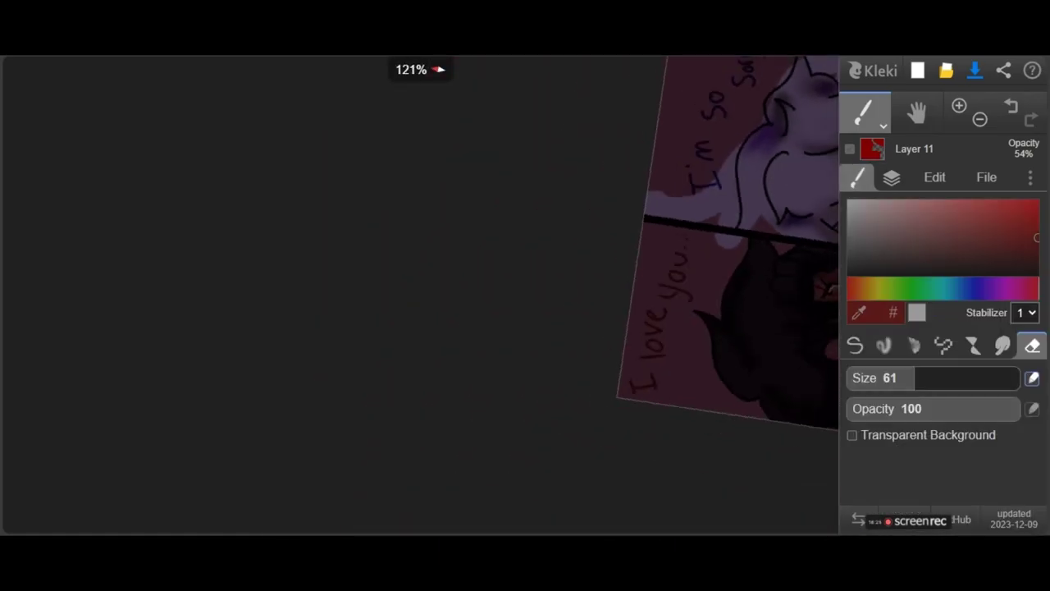
{"action": "scroll", "coordinate": [575, 295], "scroll_direction": "up", "scroll_amount": 5}
{"action": "left_click_drag", "start_coordinate": [645, 284], "coordinate": [777, 170]}
{"action": "mouse_move", "coordinate": [777, 171]}
{"action": "left_mouse_down"}
{"action": "mouse_move", "coordinate": [687, 328]}
{"action": "mouse_move", "coordinate": [654, 441]}
{"action": "mouse_move", "coordinate": [729, 293]}
{"action": "mouse_move", "coordinate": [781, 328]}
{"action": "left_mouse_up"}
{"action": "scroll", "coordinate": [574, 295], "scroll_direction": "down", "scroll_amount": 4}
{"action": "mouse_move", "coordinate": [541, 358]}
{"action": "left_mouse_down"}
{"action": "mouse_move", "coordinate": [530, 399]}
{"action": "mouse_move", "coordinate": [574, 424]}
{"action": "mouse_move", "coordinate": [738, 202]}
{"action": "mouse_move", "coordinate": [813, 147]}
{"action": "left_mouse_up"}
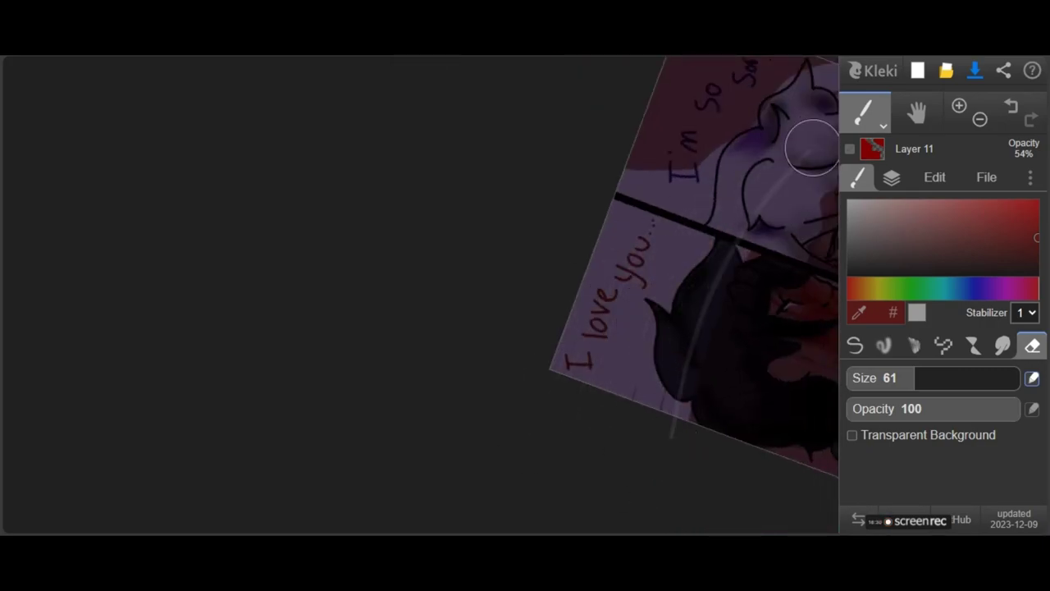
{"action": "scroll", "coordinate": [812, 146], "scroll_direction": "down", "scroll_amount": 6}
Clear Layer 11 and paint solid dark red shapes over the drawing's upper corners and outer edges with the Chemy brush.
{"action": "key", "text": "Delete"}
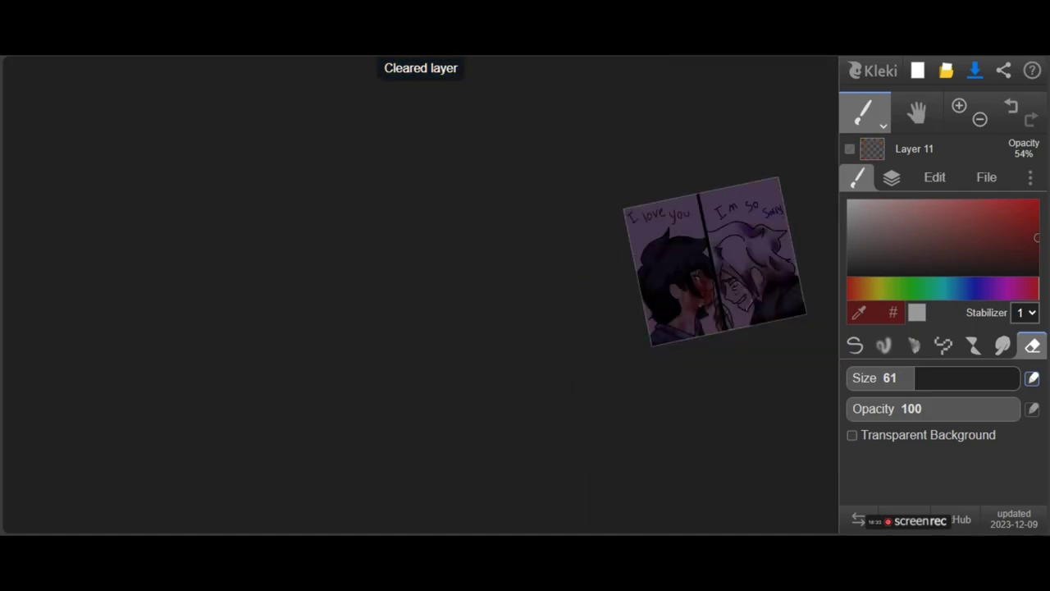
{"action": "left_click", "coordinate": [973, 346]}
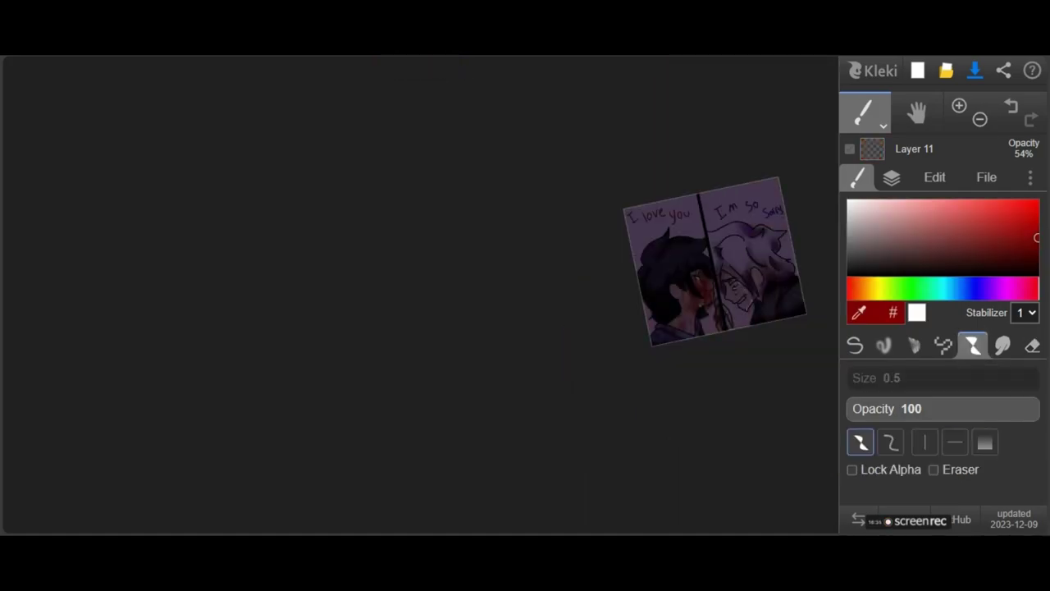
{"action": "scroll", "coordinate": [657, 271], "scroll_direction": "up", "scroll_amount": 6}
{"action": "mouse_move", "coordinate": [771, 198]}
{"action": "left_mouse_down"}
{"action": "mouse_move", "coordinate": [623, 370]}
{"action": "mouse_move", "coordinate": [684, 493]}
{"action": "mouse_move", "coordinate": [836, 464]}
{"action": "left_mouse_up"}
{"action": "scroll", "coordinate": [640, 271], "scroll_direction": "down", "scroll_amount": 5}
{"action": "scroll", "coordinate": [657, 271], "scroll_direction": "up", "scroll_amount": 4}
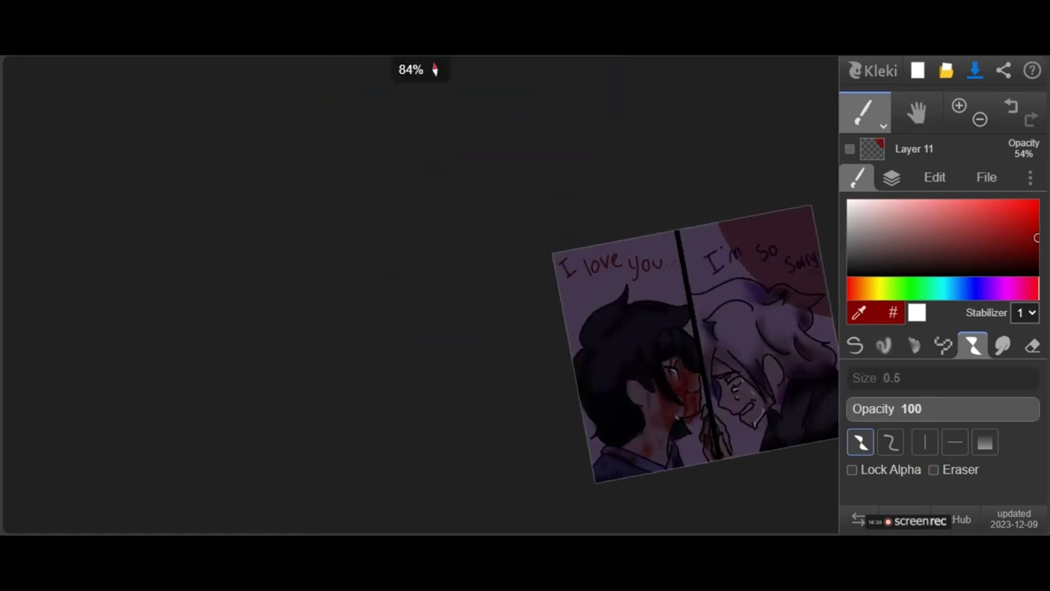
{"action": "mouse_move", "coordinate": [719, 193]}
{"action": "left_mouse_down"}
{"action": "mouse_move", "coordinate": [672, 426]}
{"action": "mouse_move", "coordinate": [527, 398]}
{"action": "mouse_move", "coordinate": [480, 246]}
{"action": "left_mouse_up"}
{"action": "scroll", "coordinate": [648, 320], "scroll_direction": "down", "scroll_amount": 4}
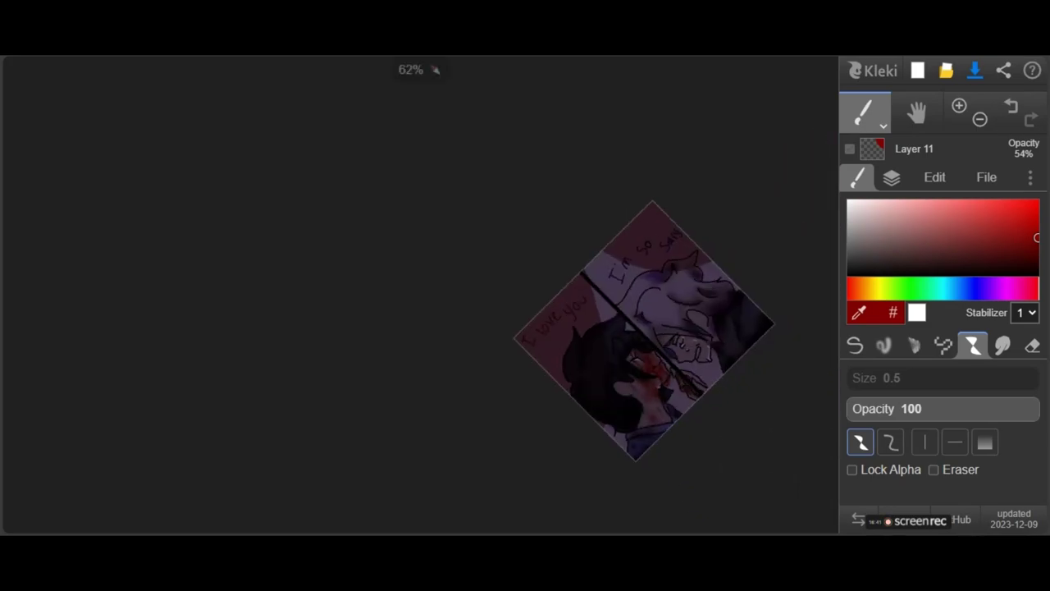
{"action": "scroll", "coordinate": [657, 336], "scroll_direction": "up", "scroll_amount": 3}
Switch to the Blend brush and set its size to 200, opacity to 36 and blending to 35.
{"action": "left_click", "coordinate": [883, 346]}
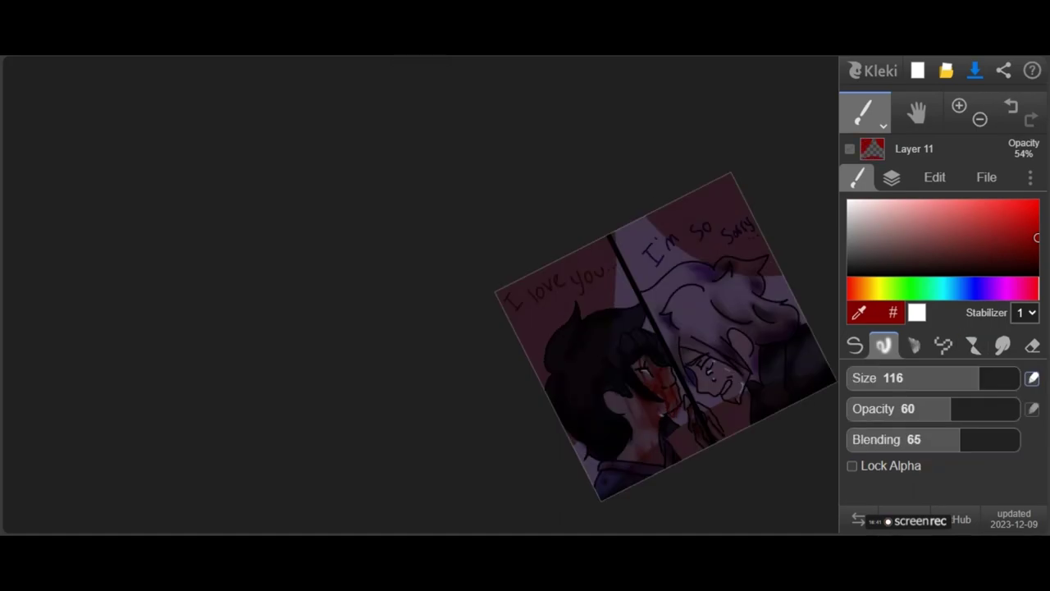
{"action": "left_click", "coordinate": [909, 410]}
{"action": "left_click_drag", "start_coordinate": [1003, 378], "coordinate": [1021, 378]}
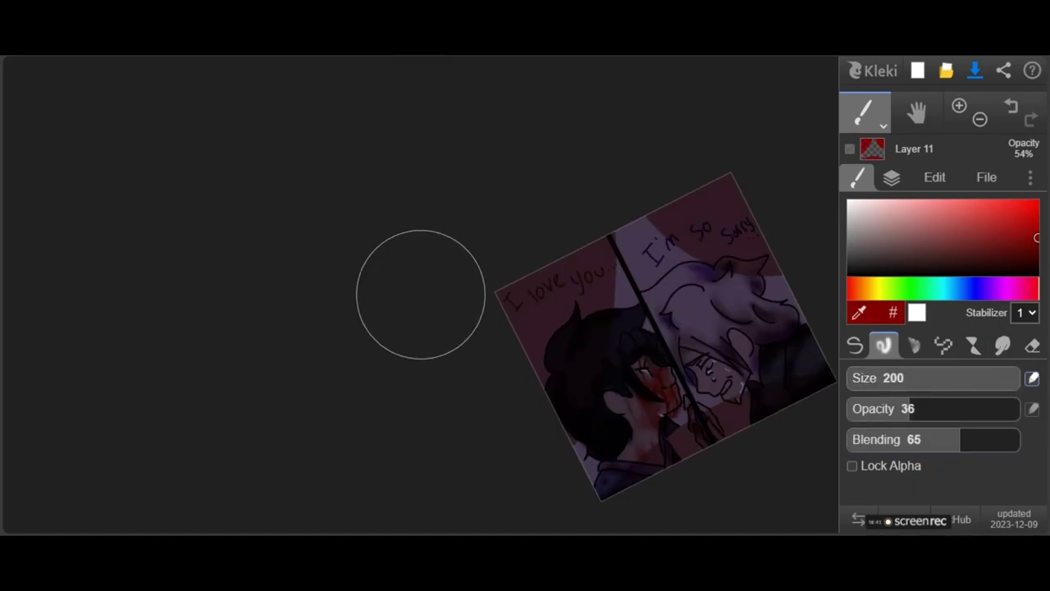
{"action": "left_click", "coordinate": [908, 443]}
{"action": "scroll", "coordinate": [640, 320], "scroll_direction": "up", "scroll_amount": 4}
{"action": "scroll", "coordinate": [640, 320], "scroll_direction": "down", "scroll_amount": 2}
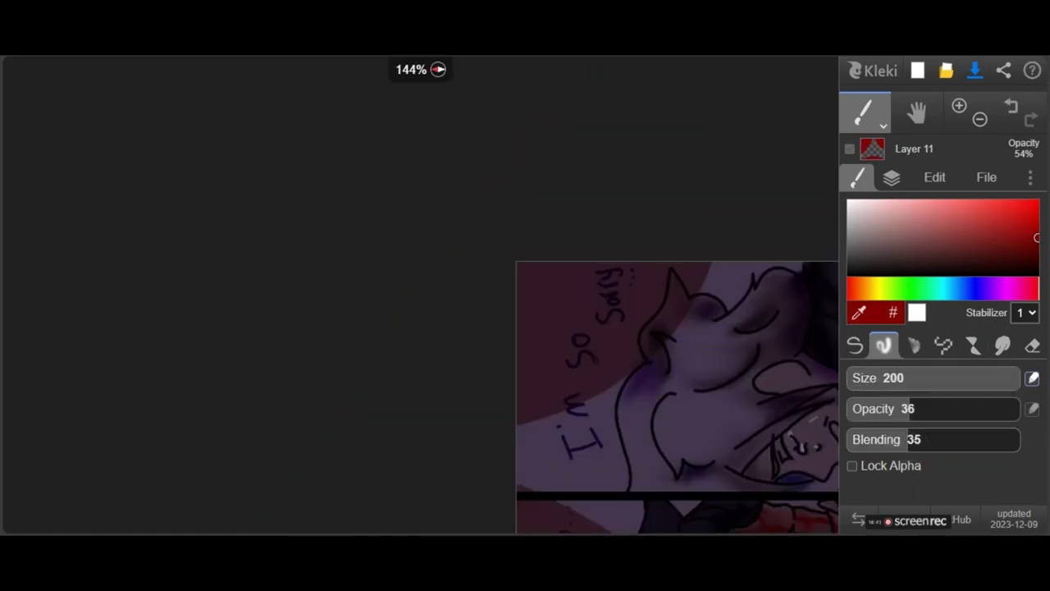
{"action": "scroll", "coordinate": [640, 320], "scroll_direction": "up", "scroll_amount": 4}
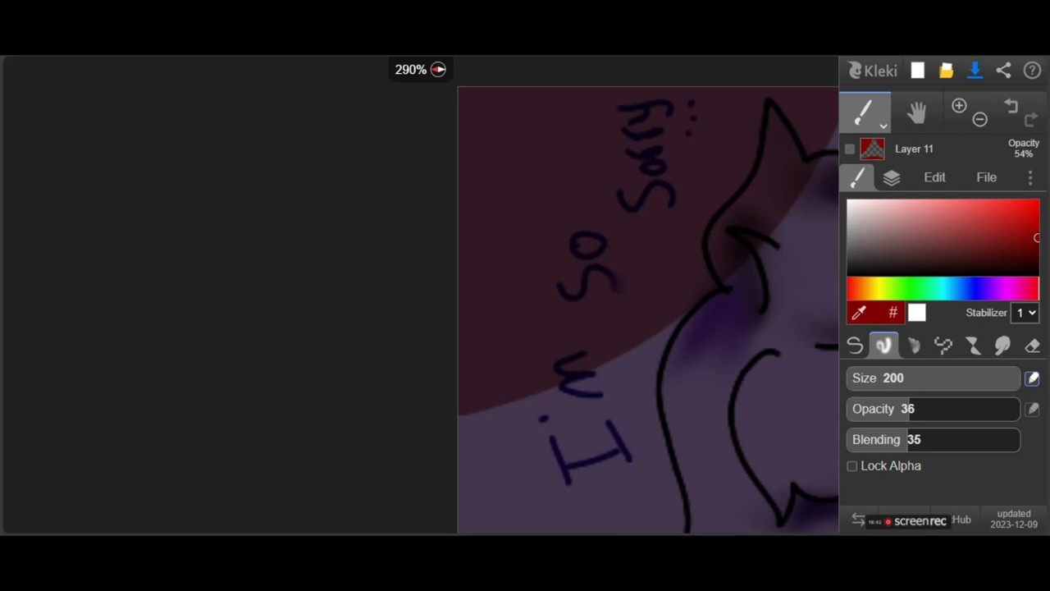
{"action": "scroll", "coordinate": [697, 310], "scroll_direction": "down", "scroll_amount": 6}
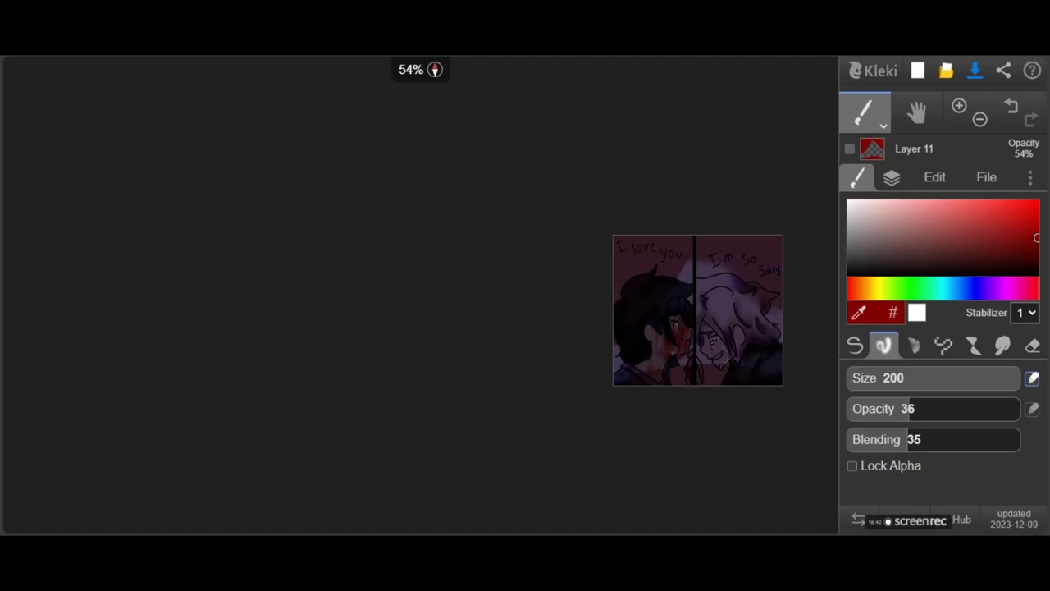
Undo the dark red shapes on Layer 11 and paint a dark red band across the drawing's top edge with the Chemy brush.
{"action": "key", "text": "ctrl+z"}
{"action": "left_click", "coordinate": [973, 345]}
{"action": "scroll", "coordinate": [657, 320], "scroll_direction": "up", "scroll_amount": 4}
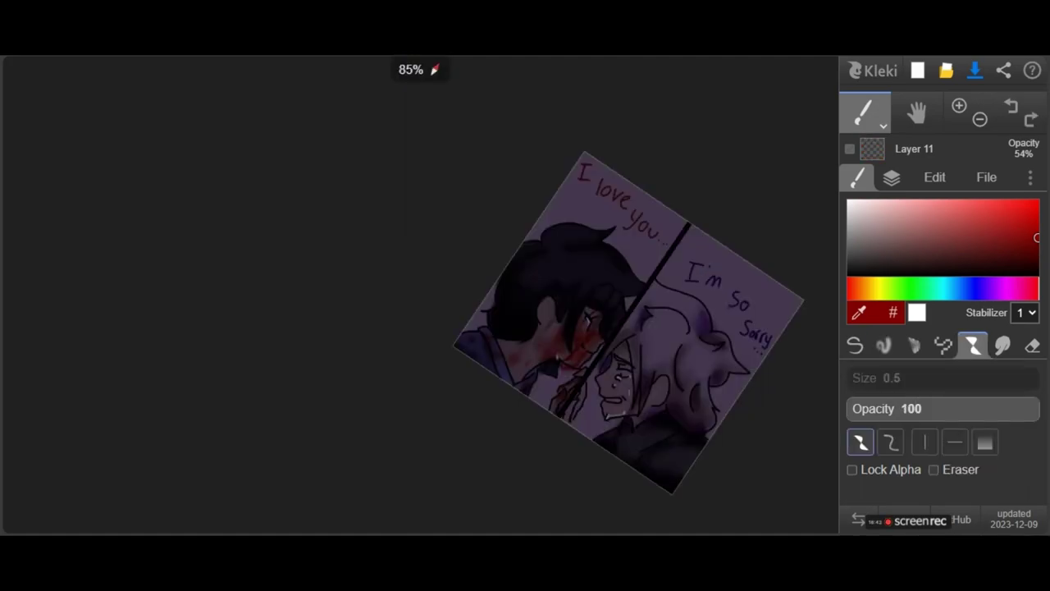
{"action": "scroll", "coordinate": [656, 320], "scroll_direction": "down", "scroll_amount": 4}
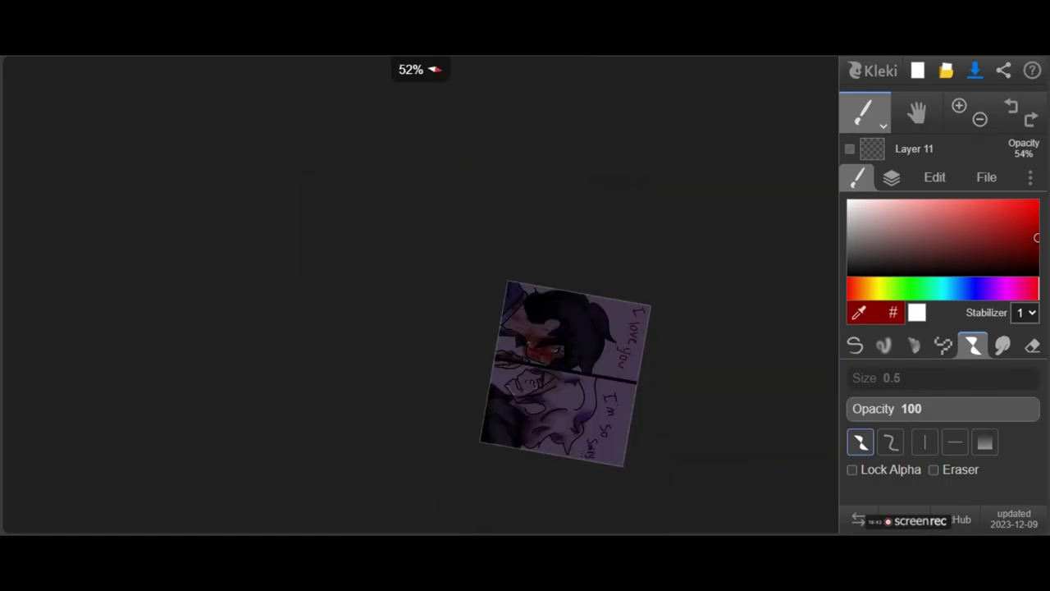
{"action": "scroll", "coordinate": [566, 374], "scroll_direction": "up", "scroll_amount": 4}
{"action": "mouse_move", "coordinate": [532, 486]}
{"action": "left_mouse_down"}
{"action": "mouse_move", "coordinate": [740, 257]}
{"action": "mouse_move", "coordinate": [725, 390]}
{"action": "mouse_move", "coordinate": [498, 522]}
{"action": "mouse_move", "coordinate": [571, 420]}
{"action": "left_mouse_up"}
{"action": "scroll", "coordinate": [566, 353], "scroll_direction": "down", "scroll_amount": 5}
{"action": "scroll", "coordinate": [623, 361], "scroll_direction": "up", "scroll_amount": 4}
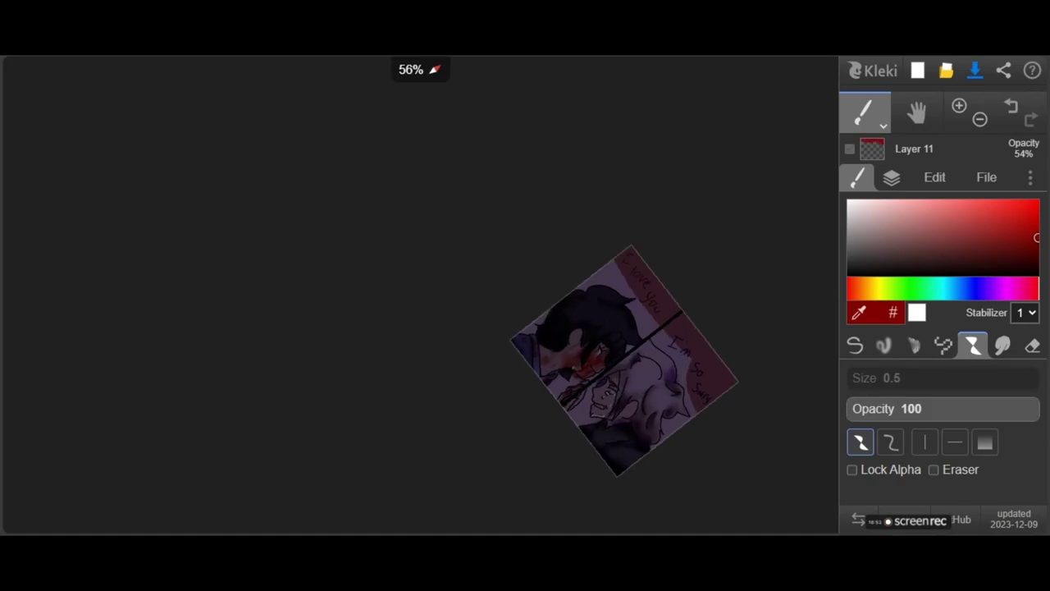
{"action": "scroll", "coordinate": [623, 353], "scroll_direction": "up", "scroll_amount": 4}
{"action": "scroll", "coordinate": [623, 329], "scroll_direction": "down", "scroll_amount": 3}
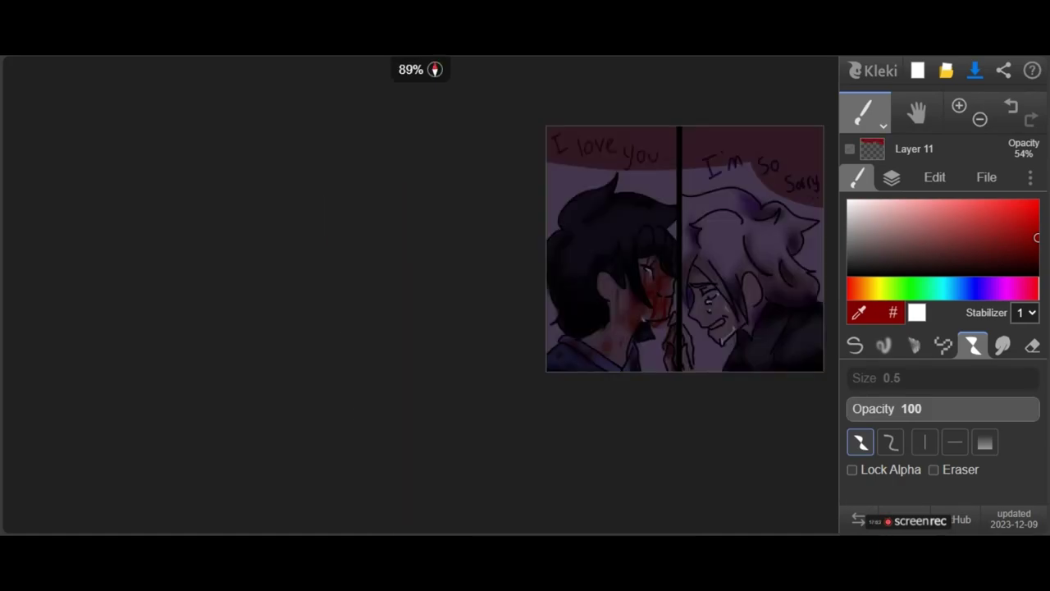
{"action": "scroll", "coordinate": [623, 295], "scroll_direction": "up", "scroll_amount": 3}
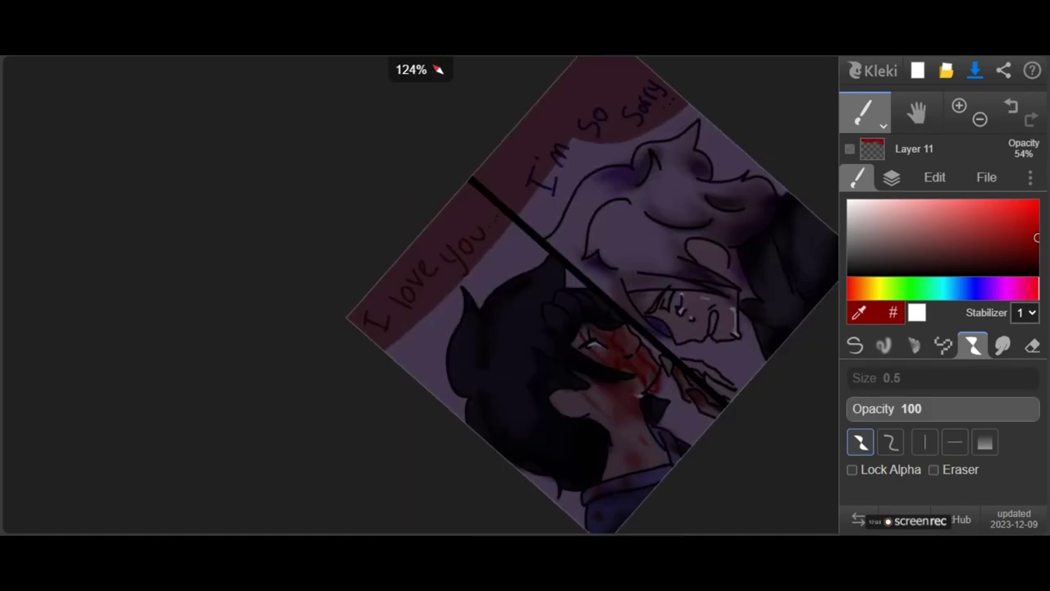
{"action": "scroll", "coordinate": [624, 303], "scroll_direction": "down", "scroll_amount": 1}
{"action": "left_click_drag", "start_coordinate": [611, 443], "coordinate": [808, 332]}
{"action": "scroll", "coordinate": [640, 279], "scroll_direction": "down", "scroll_amount": 2}
{"action": "key", "text": "ctrl+z"}
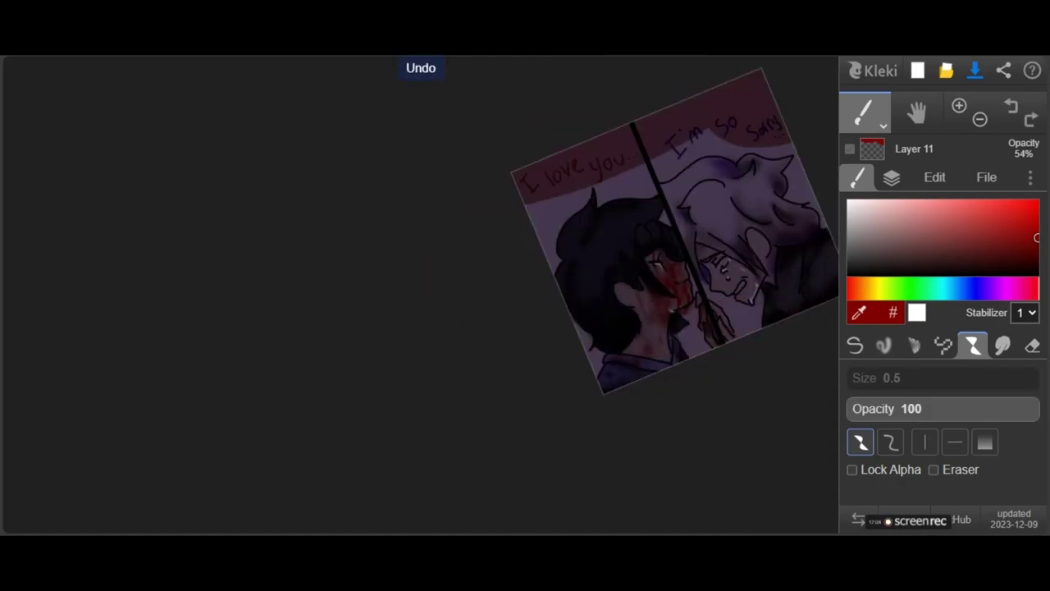
Paint a dark red Chemy shape over the drawing's lower corner, across the light-haired character's dark clothing.
{"action": "left_click_drag", "start_coordinate": [732, 342], "coordinate": [830, 251]}
{"action": "scroll", "coordinate": [640, 270], "scroll_direction": "down", "scroll_amount": 1}
{"action": "scroll", "coordinate": [608, 271], "scroll_direction": "up", "scroll_amount": 4}
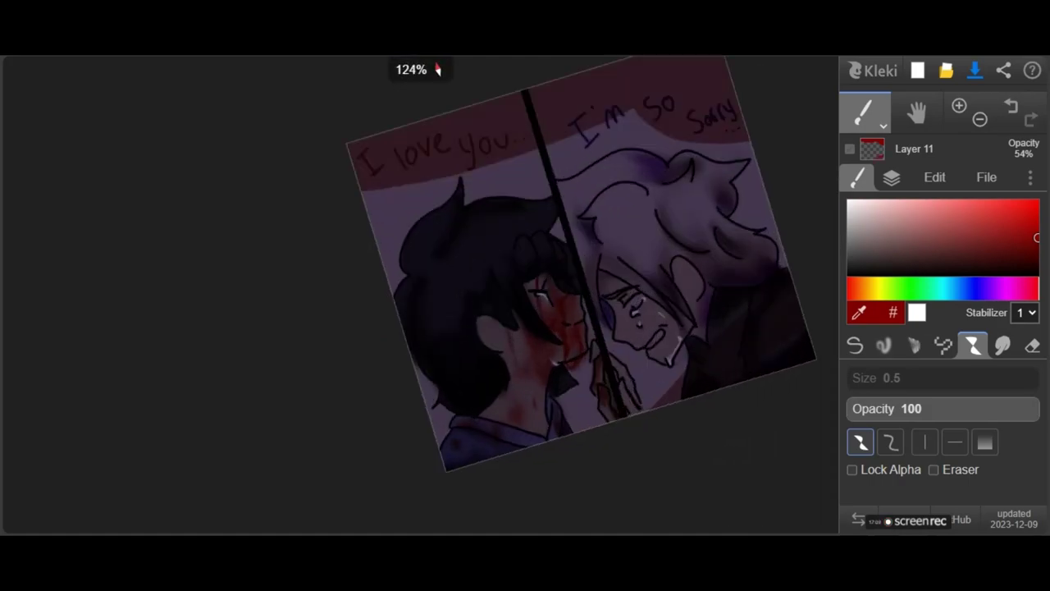
{"action": "key", "text": "ctrl+z"}
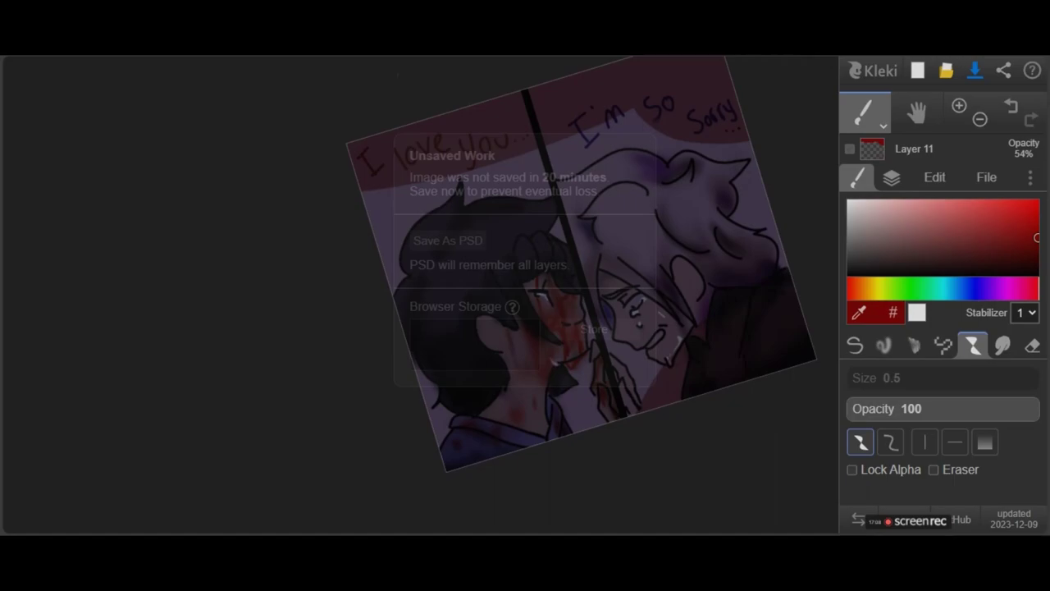
{"action": "scroll", "coordinate": [591, 251], "scroll_direction": "down", "scroll_amount": 1}
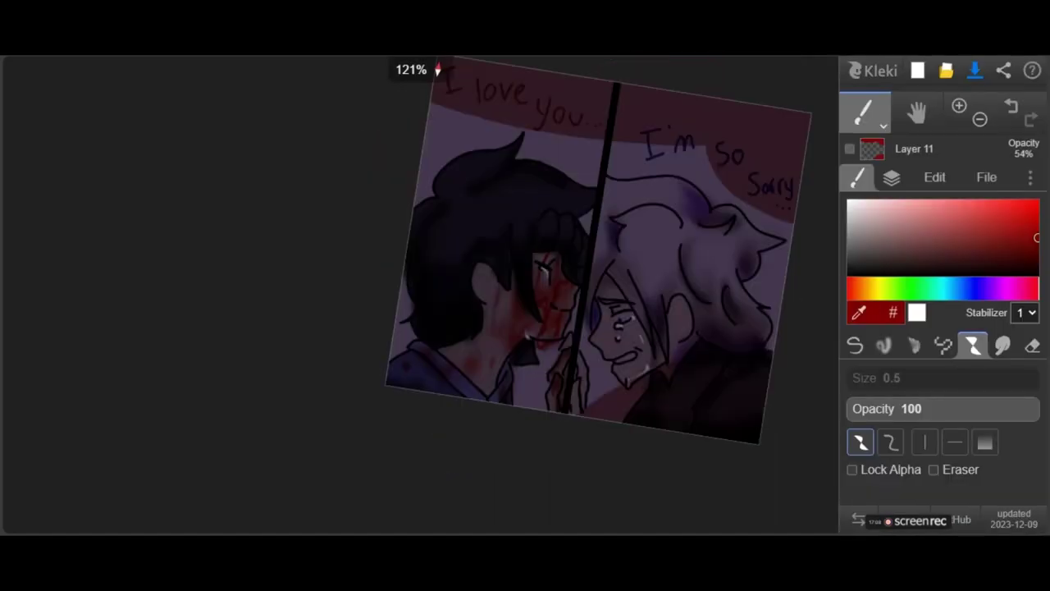
{"action": "scroll", "coordinate": [599, 275], "scroll_direction": "up", "scroll_amount": 2}
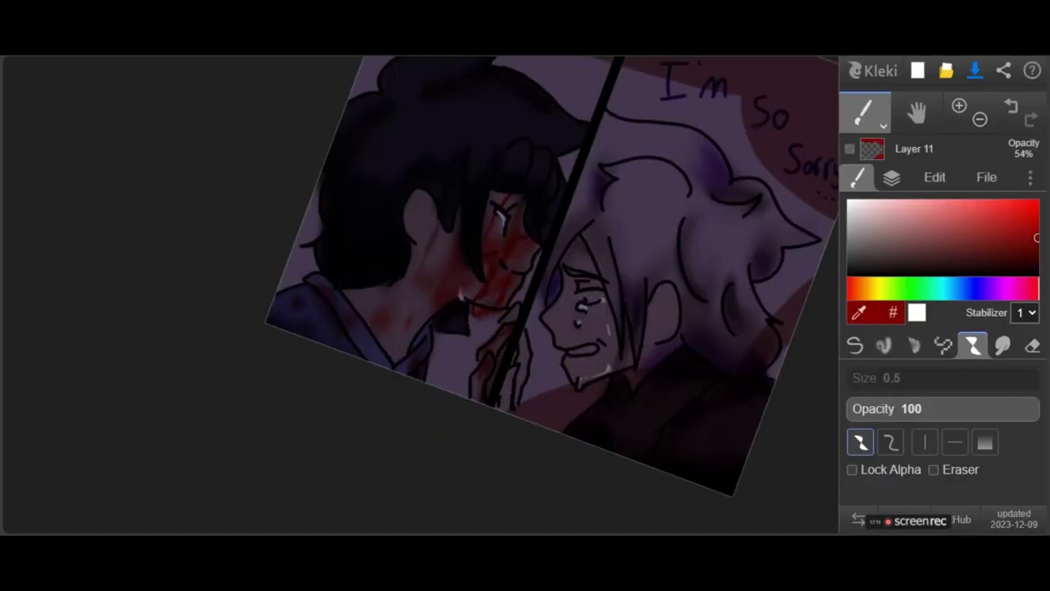
Set the Blend brush opacity to 25 and brush soft dark red around the drawing's edges and over both captions.
{"action": "left_click", "coordinate": [915, 346]}
{"action": "left_click", "coordinate": [884, 345]}
{"action": "left_click", "coordinate": [890, 408]}
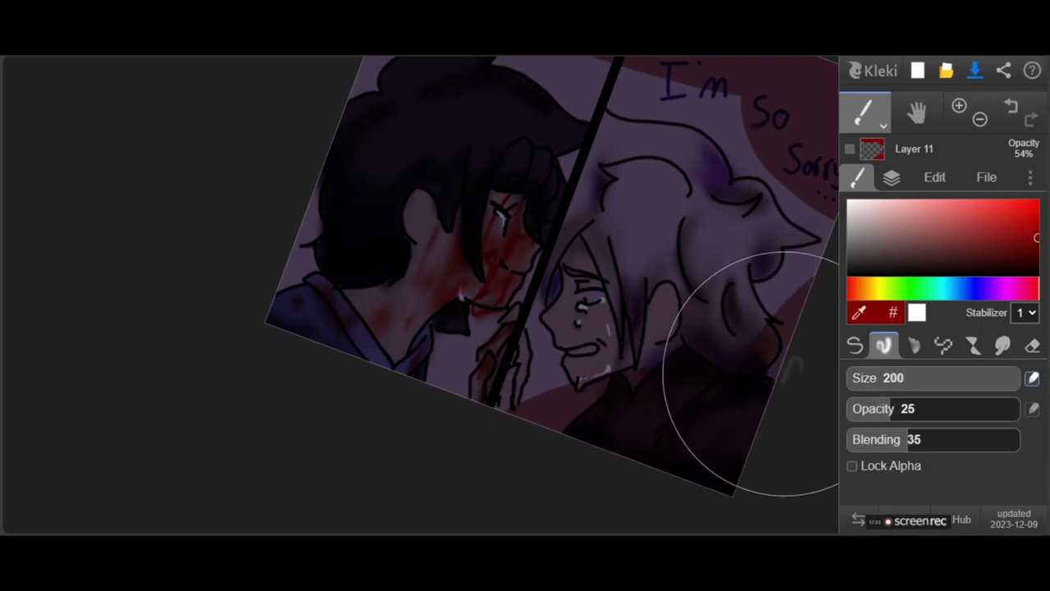
{"action": "scroll", "coordinate": [590, 329], "scroll_direction": "down", "scroll_amount": 3}
{"action": "mouse_move", "coordinate": [402, 287]}
{"action": "left_mouse_down"}
{"action": "mouse_move", "coordinate": [455, 250]}
{"action": "mouse_move", "coordinate": [438, 277]}
{"action": "left_mouse_up"}
{"action": "mouse_move", "coordinate": [550, 279]}
{"action": "left_mouse_down"}
{"action": "mouse_move", "coordinate": [652, 280]}
{"action": "mouse_move", "coordinate": [663, 462]}
{"action": "mouse_move", "coordinate": [640, 498]}
{"action": "mouse_move", "coordinate": [366, 344]}
{"action": "left_mouse_up"}
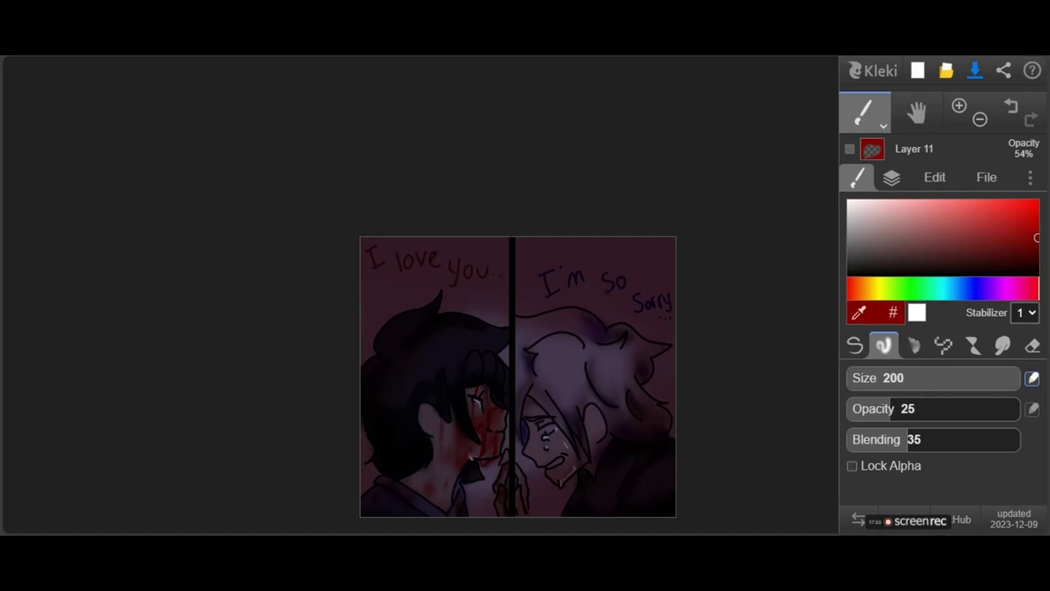
Erase the red overlay over both characters and the drawing's centre with the eraser at size 158.
{"action": "left_click", "coordinate": [1032, 346]}
{"action": "left_click_drag", "start_coordinate": [914, 378], "coordinate": [956, 378]}
{"action": "scroll", "coordinate": [541, 361], "scroll_direction": "down", "scroll_amount": 1}
{"action": "mouse_move", "coordinate": [547, 351]}
{"action": "left_mouse_down"}
{"action": "mouse_move", "coordinate": [541, 436]}
{"action": "mouse_move", "coordinate": [559, 324]}
{"action": "mouse_move", "coordinate": [507, 436]}
{"action": "mouse_move", "coordinate": [589, 339]}
{"action": "mouse_move", "coordinate": [479, 424]}
{"action": "mouse_move", "coordinate": [641, 410]}
{"action": "mouse_move", "coordinate": [602, 362]}
{"action": "mouse_move", "coordinate": [560, 468]}
{"action": "mouse_move", "coordinate": [612, 455]}
{"action": "mouse_move", "coordinate": [538, 331]}
{"action": "mouse_move", "coordinate": [600, 318]}
{"action": "mouse_move", "coordinate": [640, 347]}
{"action": "mouse_move", "coordinate": [611, 417]}
{"action": "mouse_move", "coordinate": [553, 458]}
{"action": "mouse_move", "coordinate": [453, 403]}
{"action": "mouse_move", "coordinate": [469, 364]}
{"action": "mouse_move", "coordinate": [544, 341]}
{"action": "mouse_move", "coordinate": [561, 379]}
{"action": "mouse_move", "coordinate": [474, 410]}
{"action": "mouse_move", "coordinate": [510, 325]}
{"action": "mouse_move", "coordinate": [631, 348]}
{"action": "mouse_move", "coordinate": [584, 457]}
{"action": "mouse_move", "coordinate": [478, 398]}
{"action": "mouse_move", "coordinate": [618, 338]}
{"action": "mouse_move", "coordinate": [618, 318]}
{"action": "mouse_move", "coordinate": [632, 428]}
{"action": "mouse_move", "coordinate": [547, 464]}
{"action": "mouse_move", "coordinate": [451, 398]}
{"action": "mouse_move", "coordinate": [508, 315]}
{"action": "mouse_move", "coordinate": [552, 316]}
{"action": "mouse_move", "coordinate": [447, 368]}
{"action": "mouse_move", "coordinate": [502, 461]}
{"action": "mouse_move", "coordinate": [608, 455]}
{"action": "mouse_move", "coordinate": [583, 366]}
{"action": "mouse_move", "coordinate": [468, 358]}
{"action": "mouse_move", "coordinate": [421, 442]}
{"action": "mouse_move", "coordinate": [551, 487]}
{"action": "mouse_move", "coordinate": [662, 391]}
{"action": "mouse_move", "coordinate": [629, 325]}
{"action": "mouse_move", "coordinate": [507, 329]}
{"action": "mouse_move", "coordinate": [424, 429]}
{"action": "mouse_move", "coordinate": [467, 330]}
{"action": "mouse_move", "coordinate": [597, 317]}
{"action": "mouse_move", "coordinate": [656, 394]}
{"action": "left_mouse_up"}
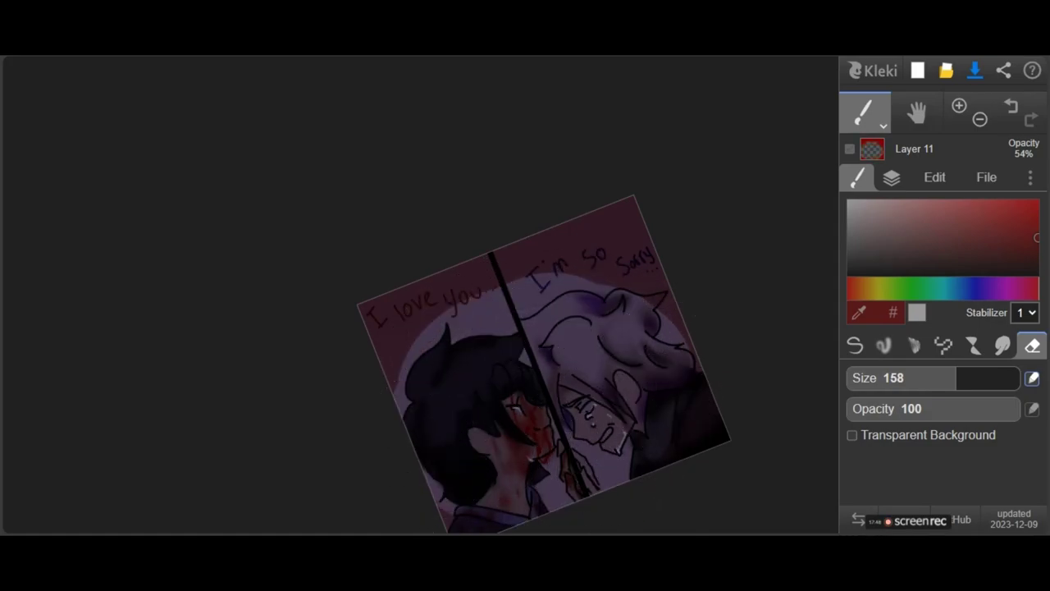
Soften the erased overlay's hard edge by blending dark red around the captions, hair and outer borders with the Blend brush.
{"action": "key", "text": "e"}
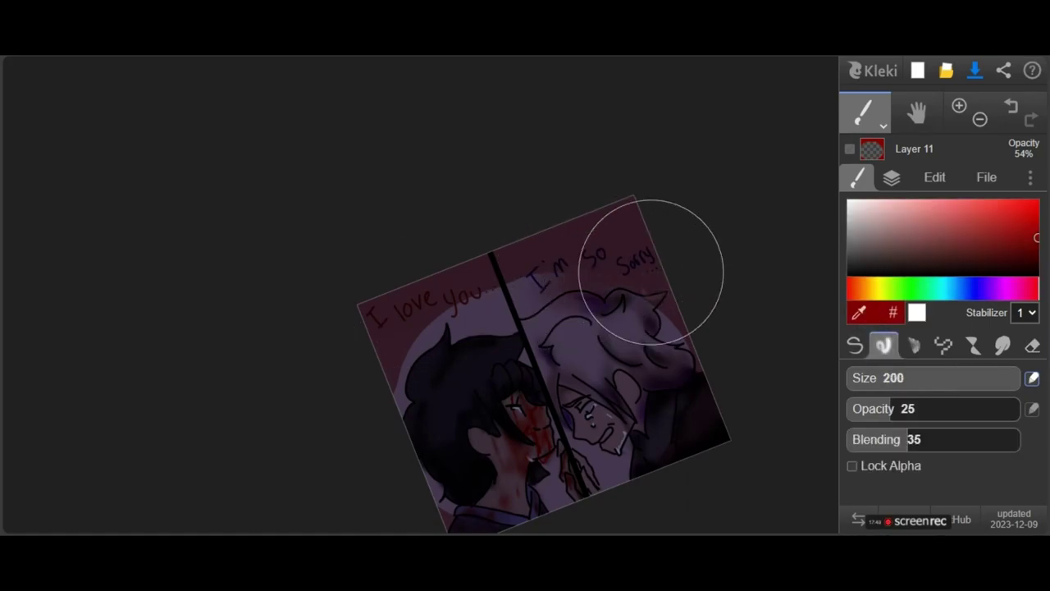
{"action": "mouse_move", "coordinate": [525, 261]}
{"action": "left_mouse_down"}
{"action": "mouse_move", "coordinate": [457, 278]}
{"action": "mouse_move", "coordinate": [411, 315]}
{"action": "mouse_move", "coordinate": [383, 386]}
{"action": "left_mouse_up"}
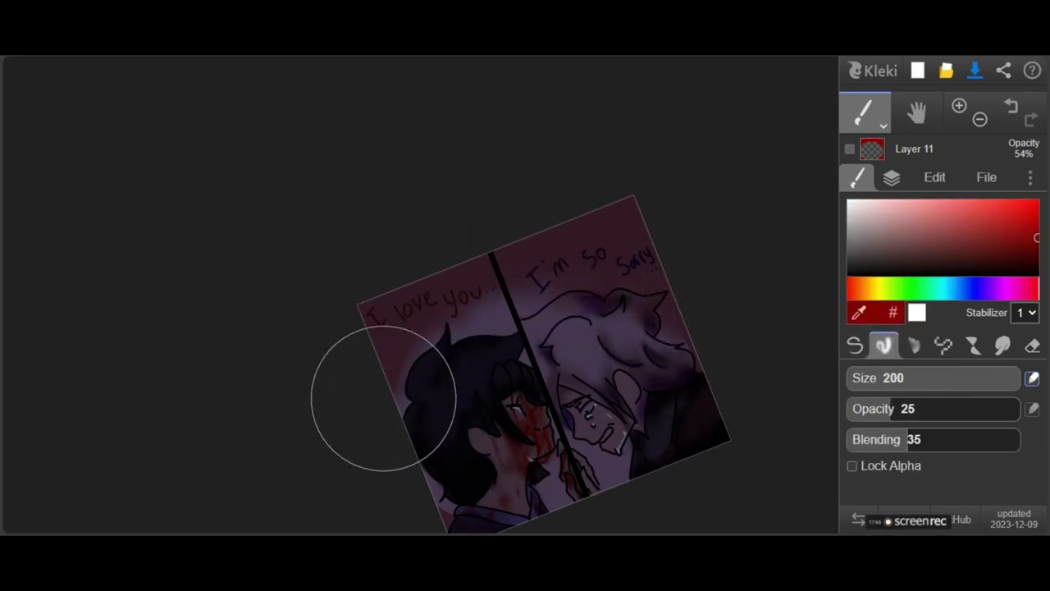
{"action": "mouse_move", "coordinate": [411, 332]}
{"action": "left_mouse_down"}
{"action": "mouse_move", "coordinate": [380, 400]}
{"action": "mouse_move", "coordinate": [420, 306]}
{"action": "mouse_move", "coordinate": [457, 327]}
{"action": "mouse_move", "coordinate": [468, 361]}
{"action": "mouse_move", "coordinate": [536, 423]}
{"action": "mouse_move", "coordinate": [804, 420]}
{"action": "left_mouse_up"}
{"action": "scroll", "coordinate": [566, 328], "scroll_direction": "down", "scroll_amount": 3}
{"action": "scroll", "coordinate": [591, 308], "scroll_direction": "up", "scroll_amount": 5}
{"action": "scroll", "coordinate": [574, 328], "scroll_direction": "down", "scroll_amount": 2}
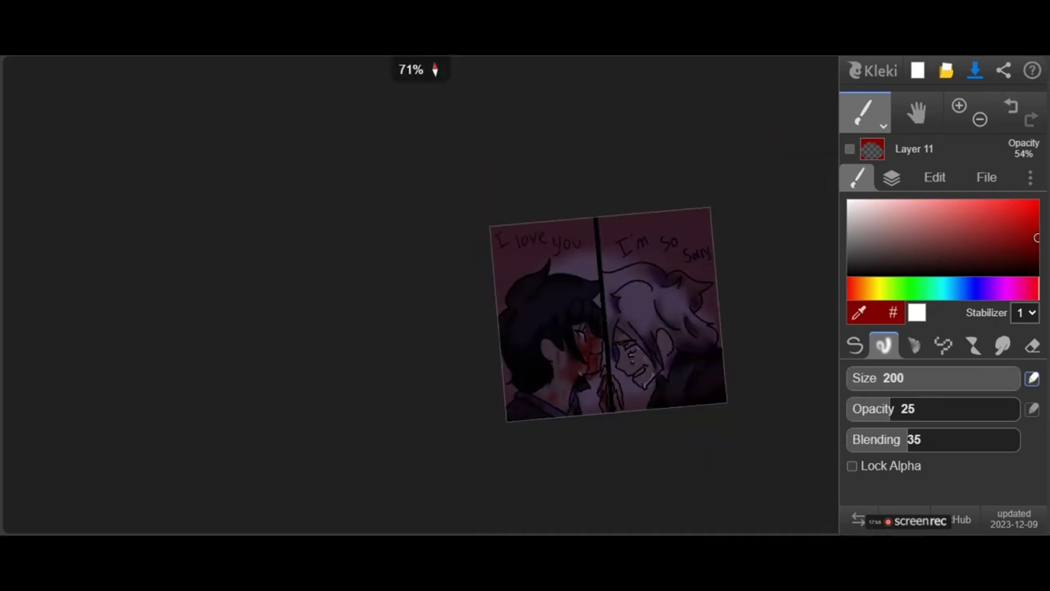
{"action": "mouse_move", "coordinate": [722, 364]}
{"action": "left_mouse_down"}
{"action": "mouse_move", "coordinate": [704, 414]}
{"action": "mouse_move", "coordinate": [723, 435]}
{"action": "left_mouse_up"}
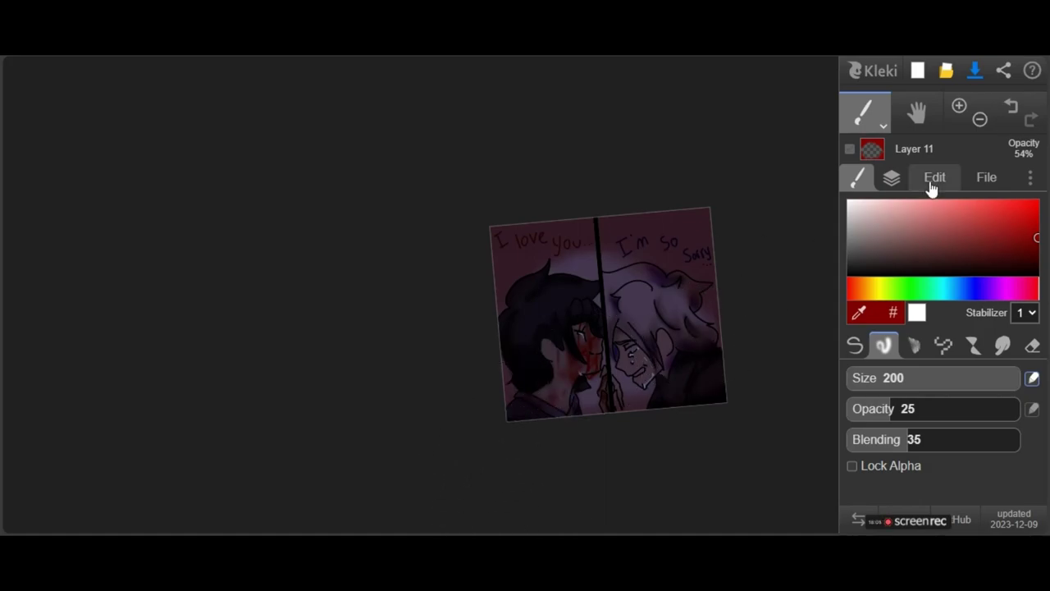
Show the layer list and review the whole drawing with Layer 11's multiply overlay.
{"action": "left_click", "coordinate": [889, 180]}
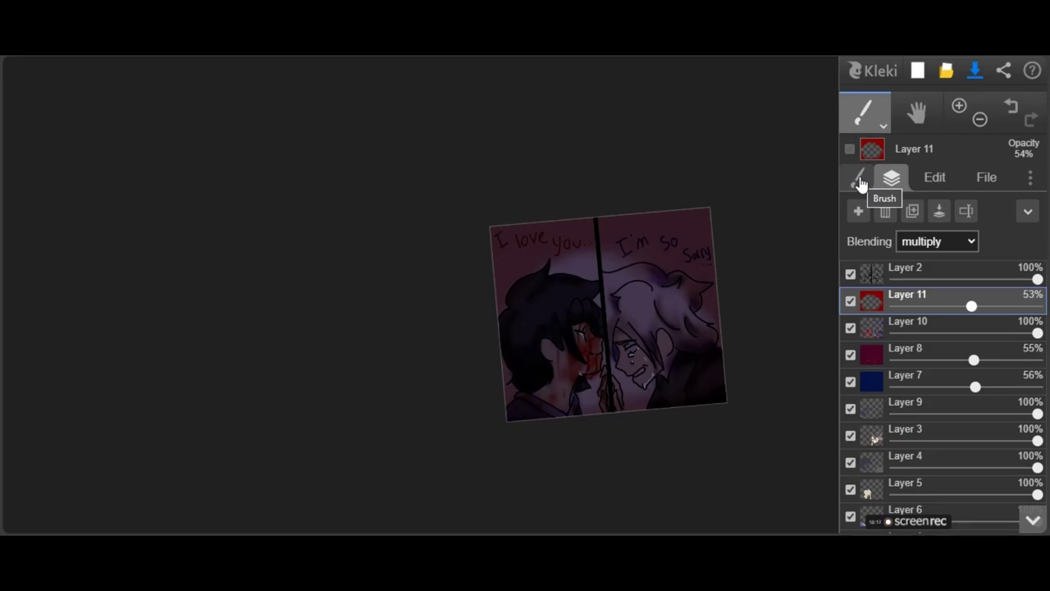
{"action": "scroll", "coordinate": [749, 240], "scroll_direction": "up", "scroll_amount": 3}
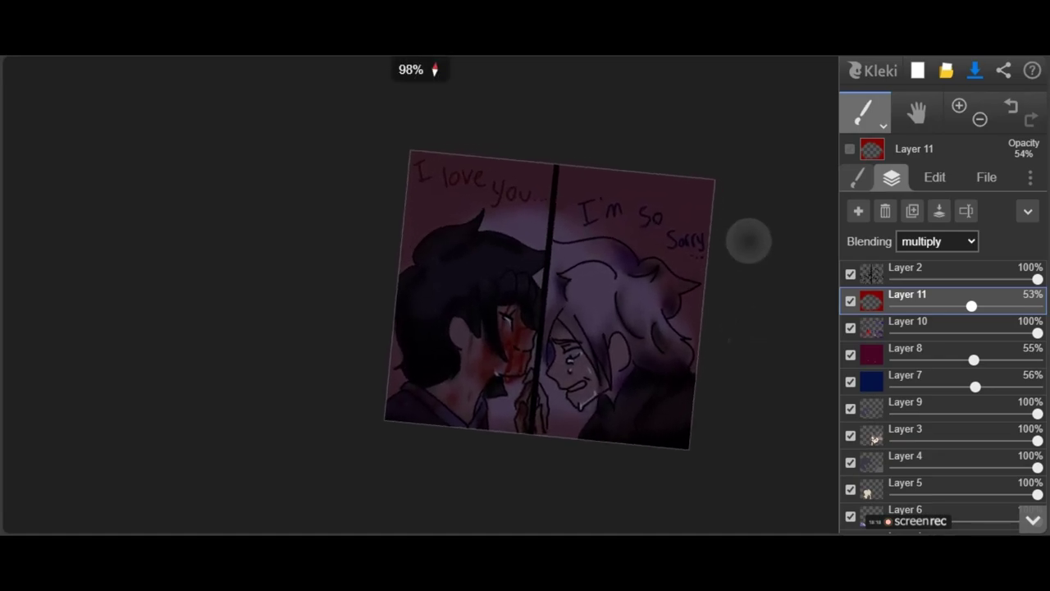
{"action": "scroll", "coordinate": [749, 240], "scroll_direction": "up", "scroll_amount": 1}
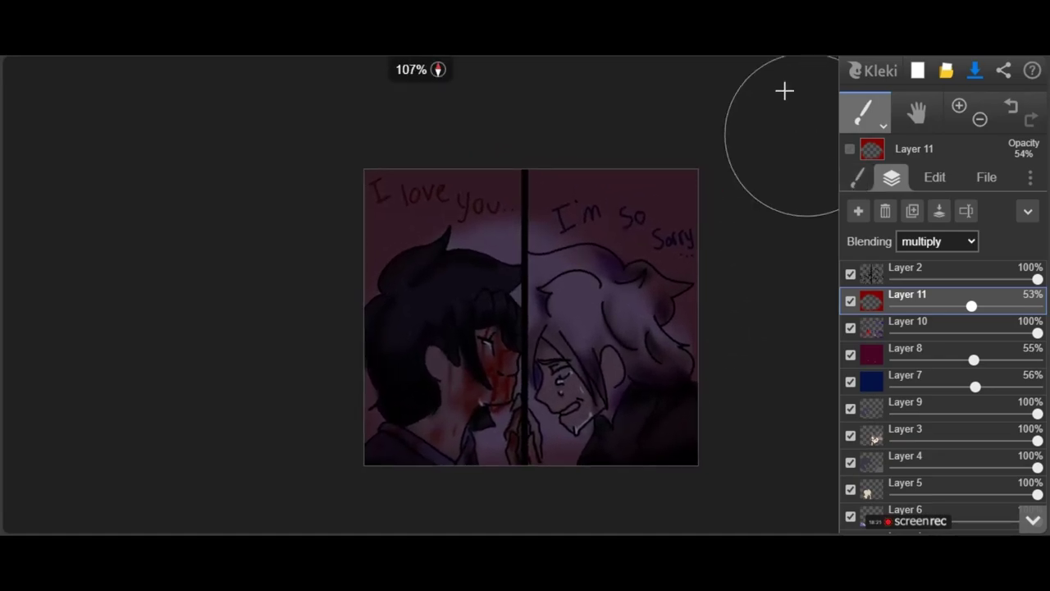